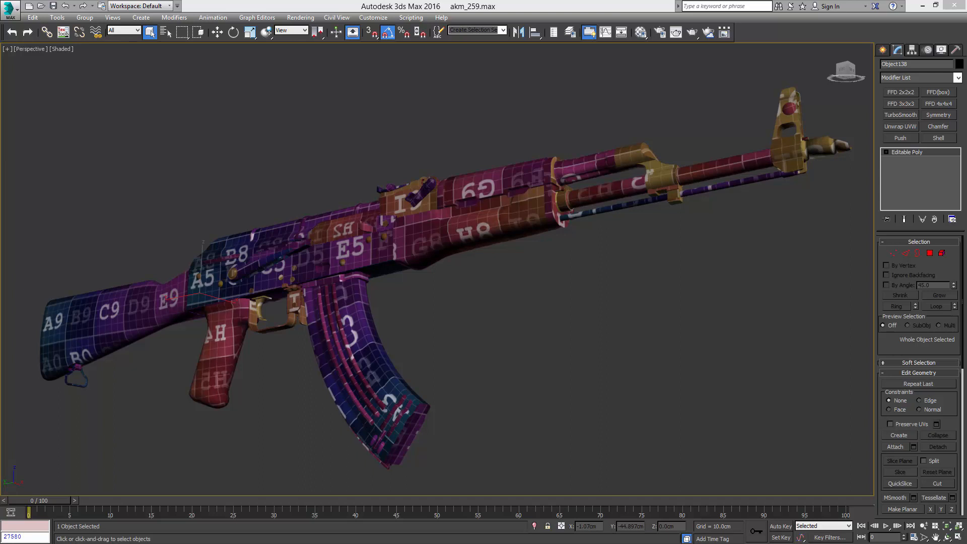
Step: Open the DetachElements script from the scripts folder in the MAXScript editor
click(410, 23)
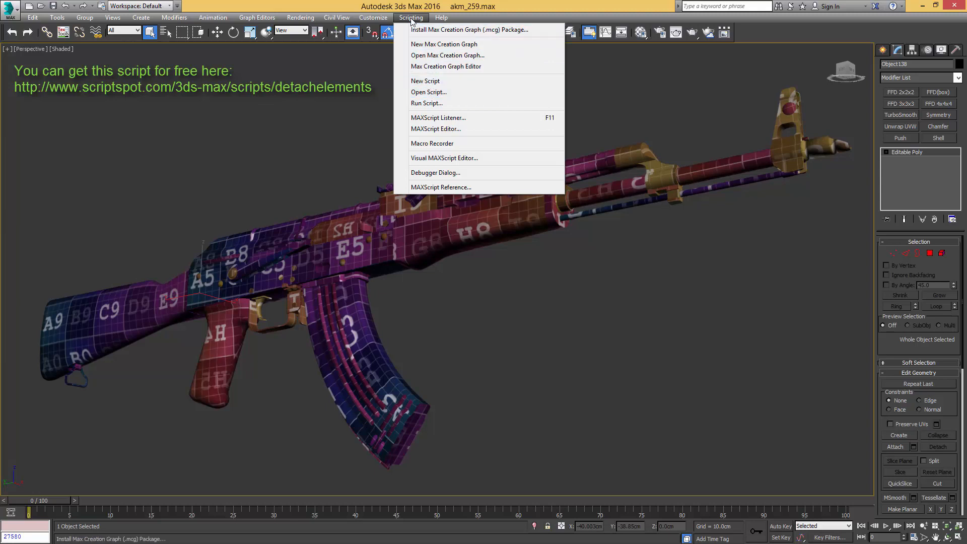
click(427, 83)
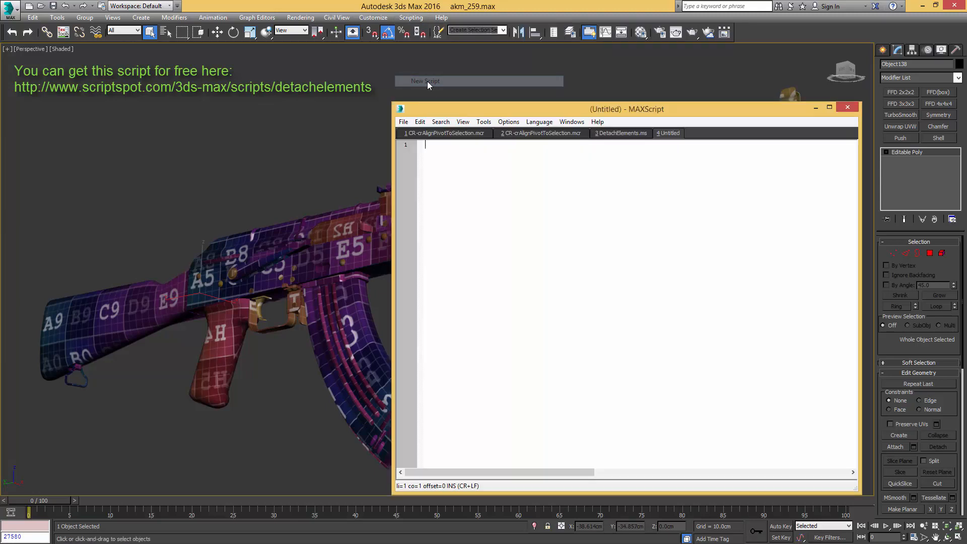
click(402, 123)
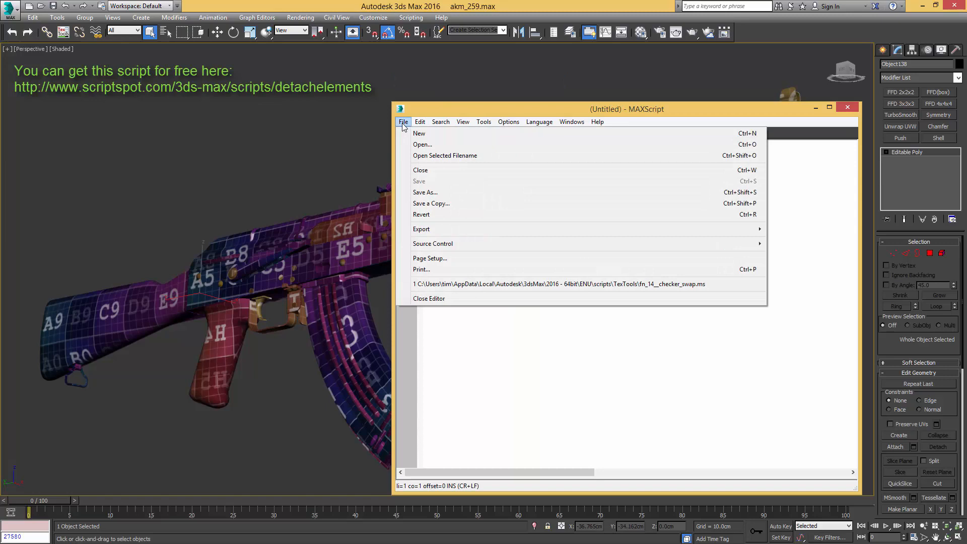
click(420, 145)
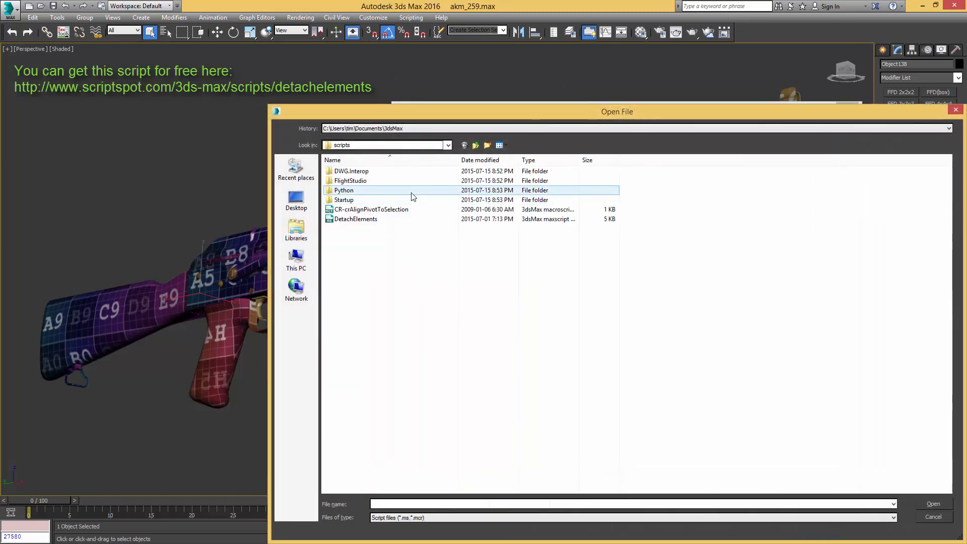
click(356, 222)
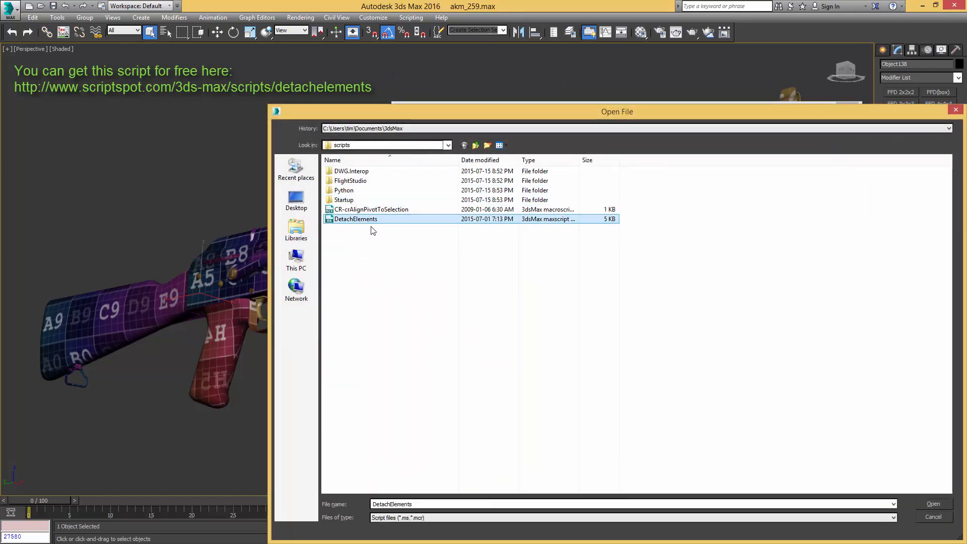
click(932, 504)
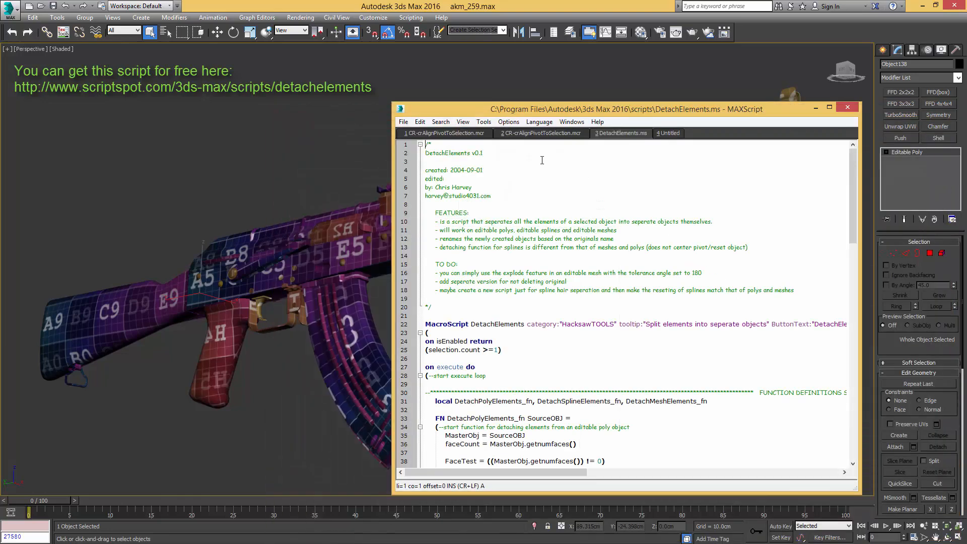
Step: Evaluate the whole DetachElements script and highlight its tooltip text, "Split elements into seperate objects"
click(483, 122)
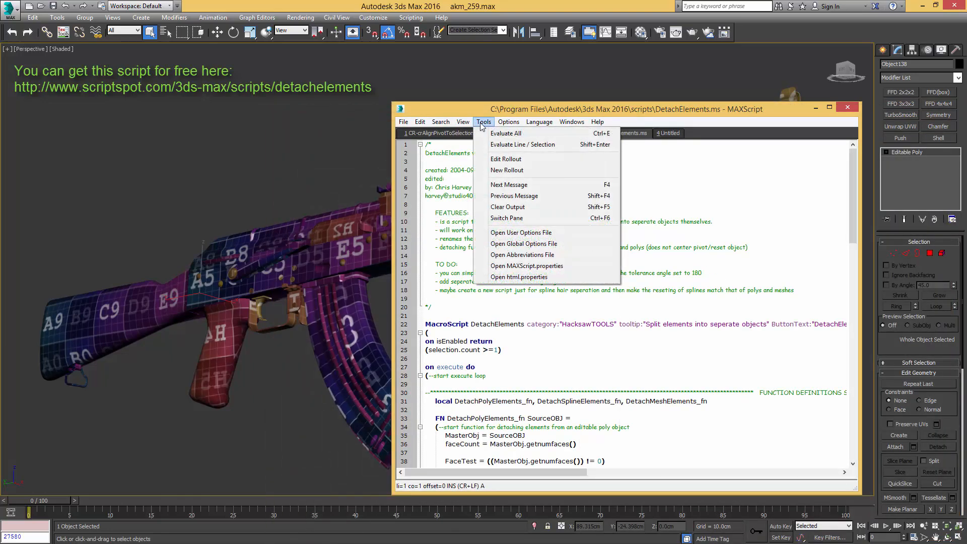
click(507, 135)
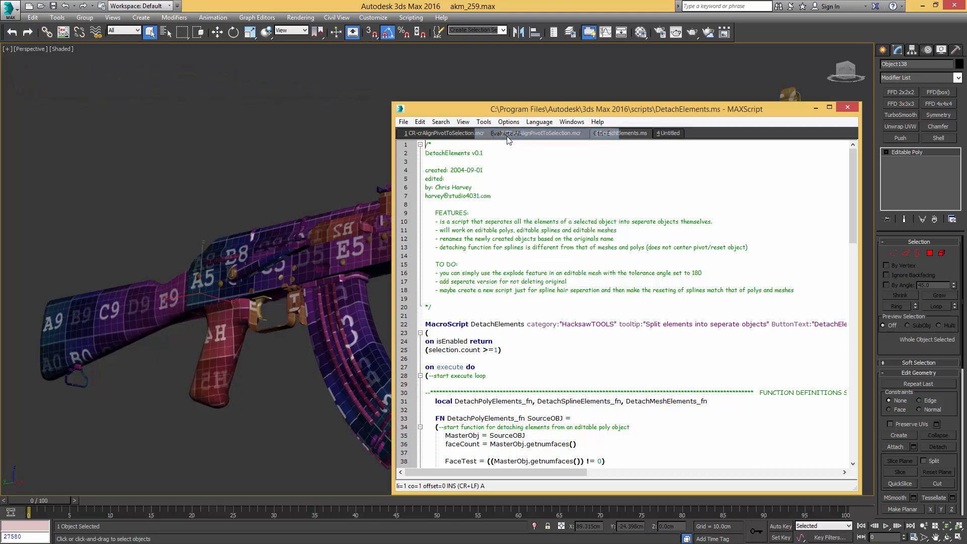
click(531, 164)
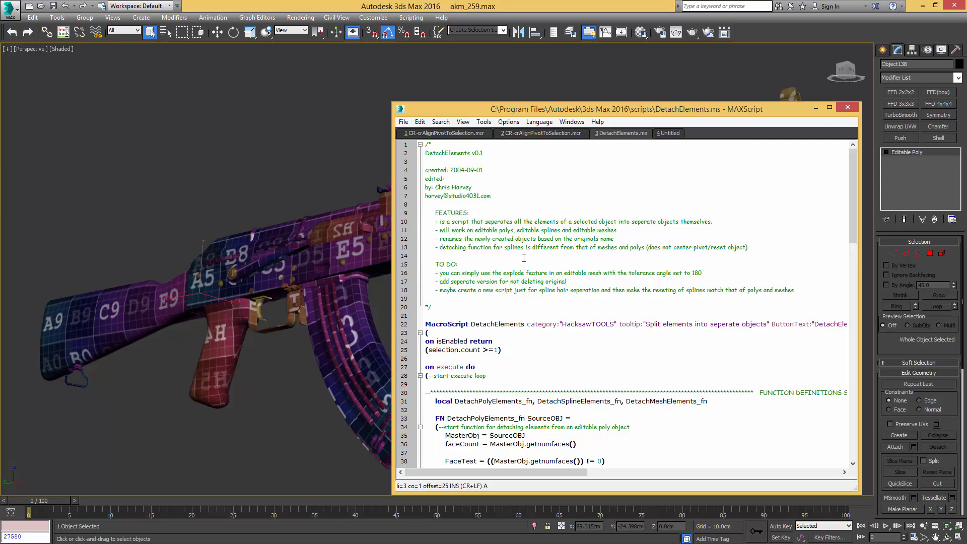
drag(646, 326, 770, 328)
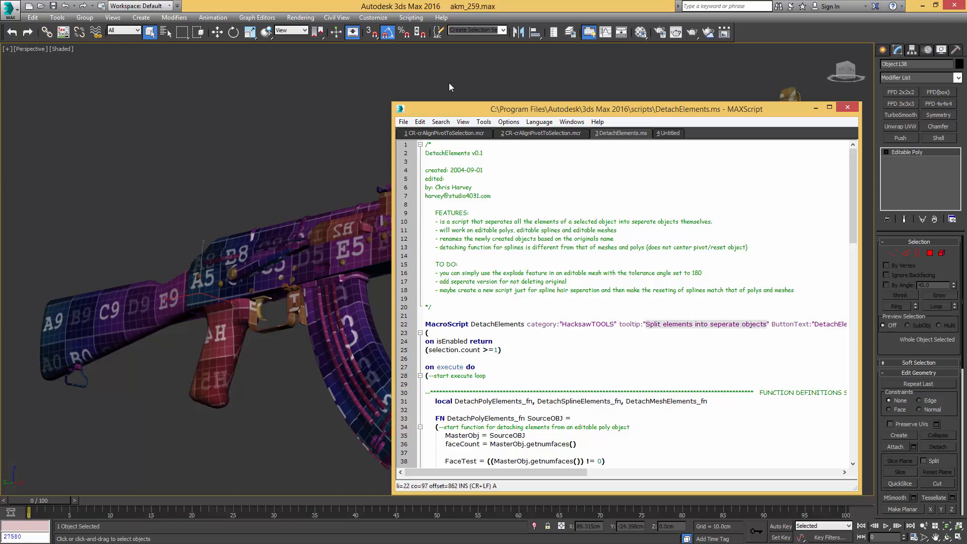
Step: Find and select the "Split elements into seperate objects" action in the keyboard shortcut customization
click(373, 18)
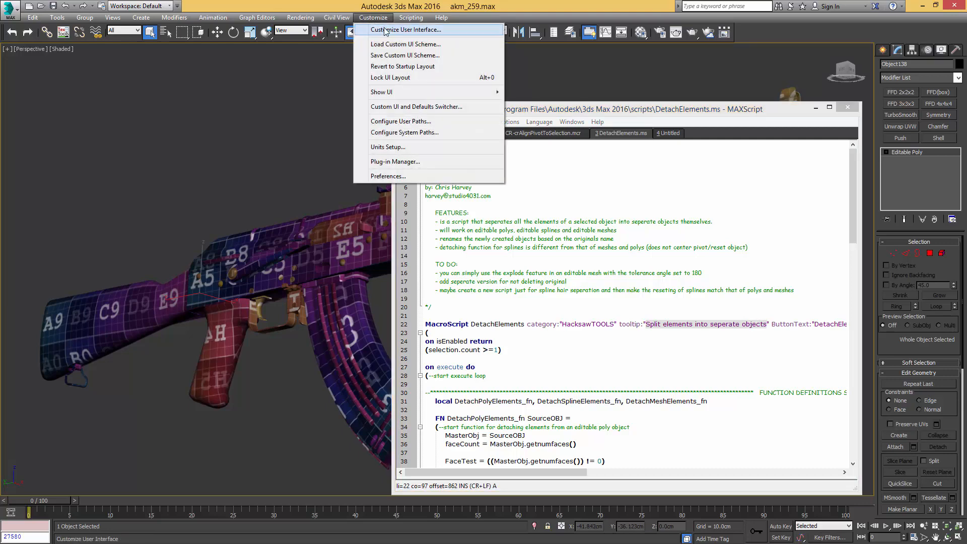
click(384, 30)
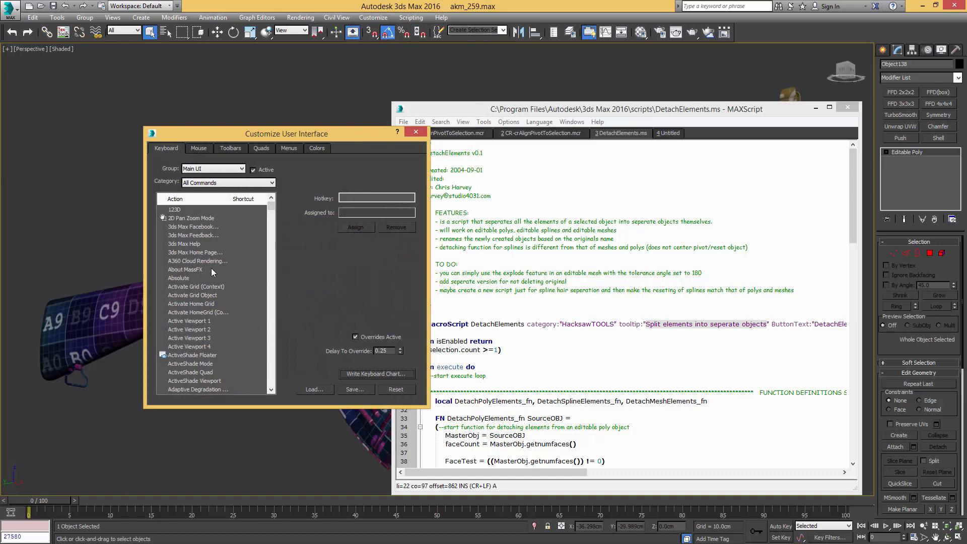
click(211, 270)
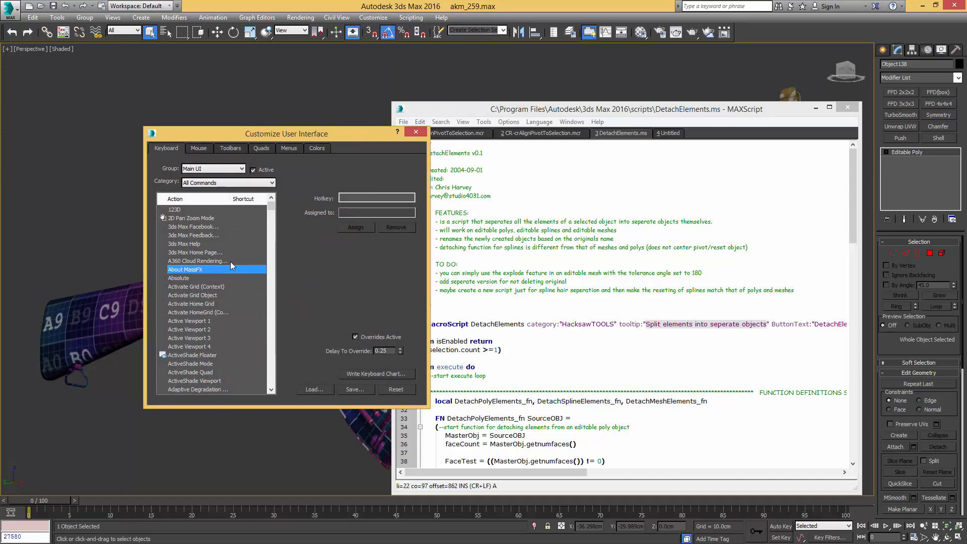
text(spl)
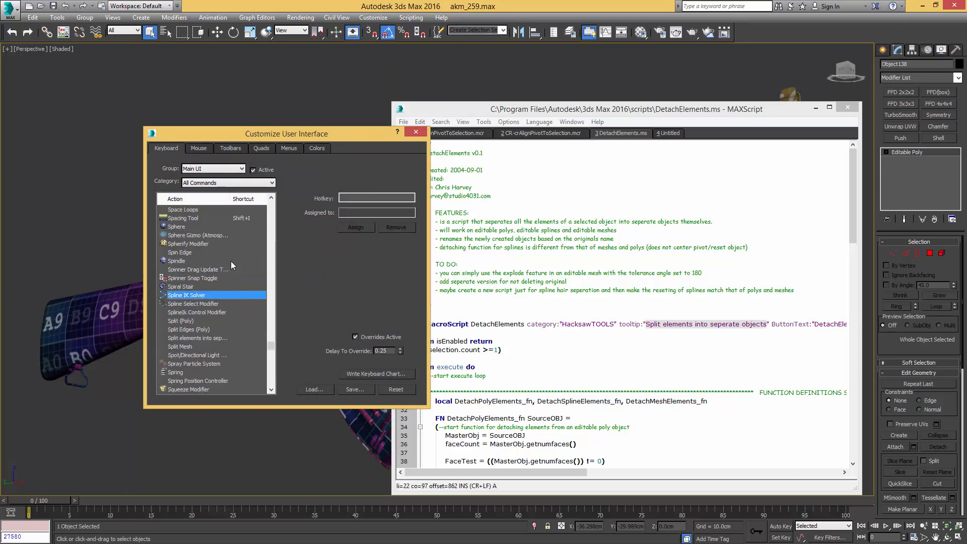
click(187, 337)
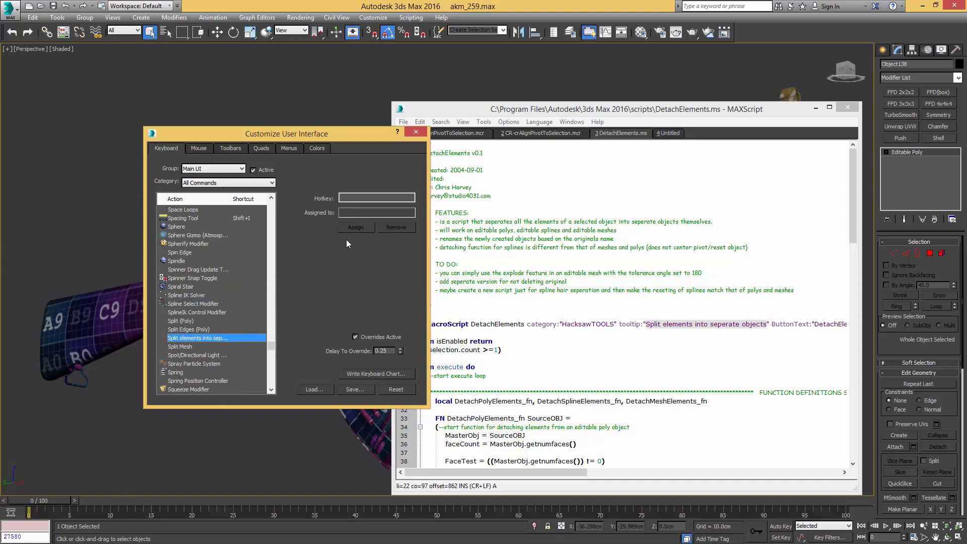
Step: Assign NumPad 9 as the action's hotkey and close the customization dialog and the script editor
click(353, 198)
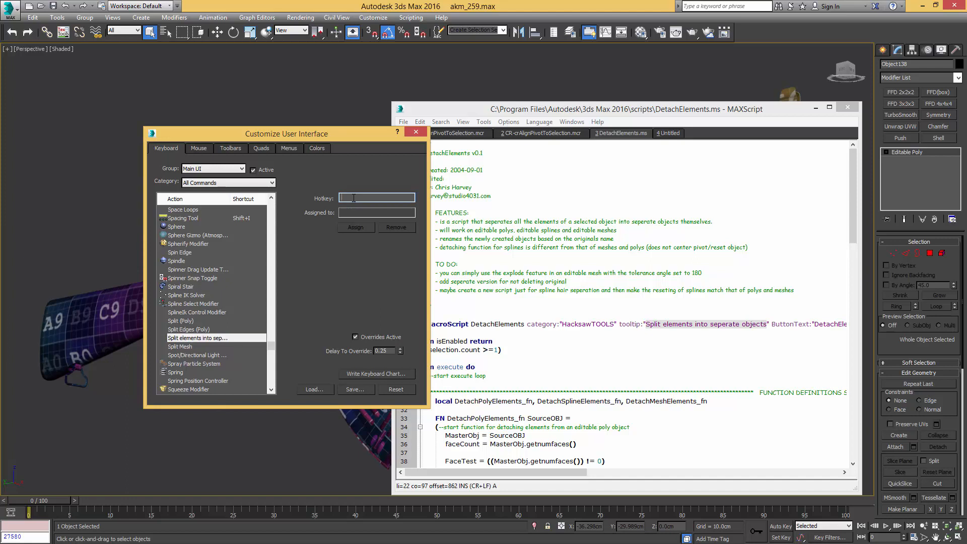
click(915, 158)
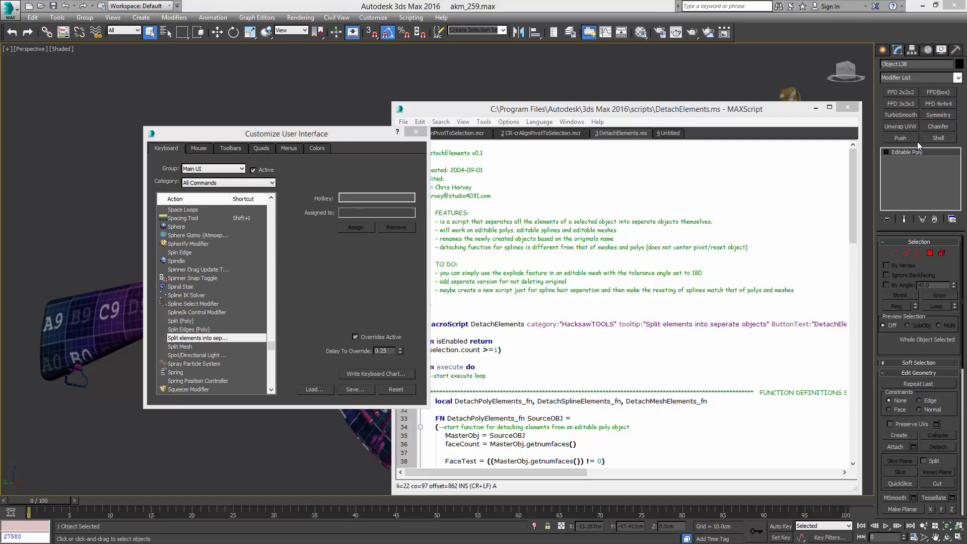
key(KP_9)
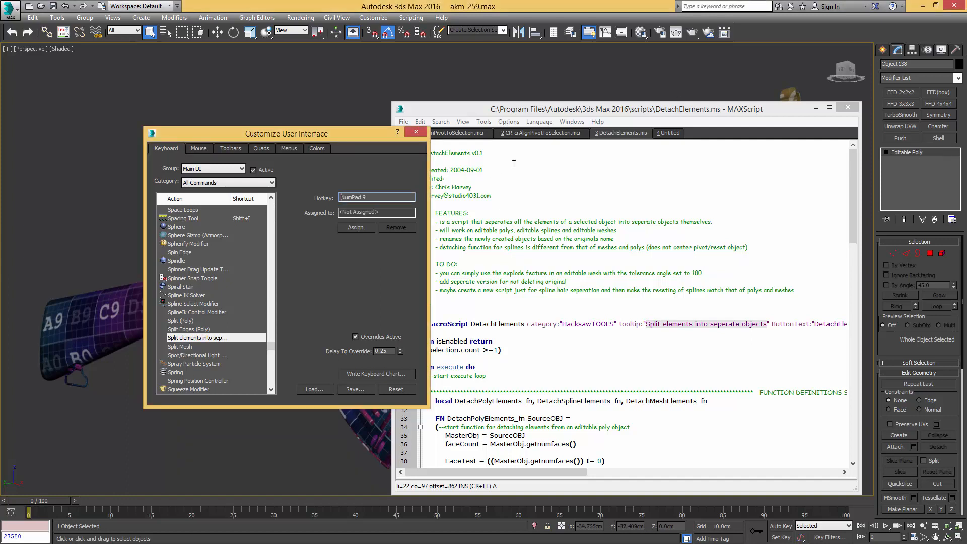
click(353, 228)
click(409, 134)
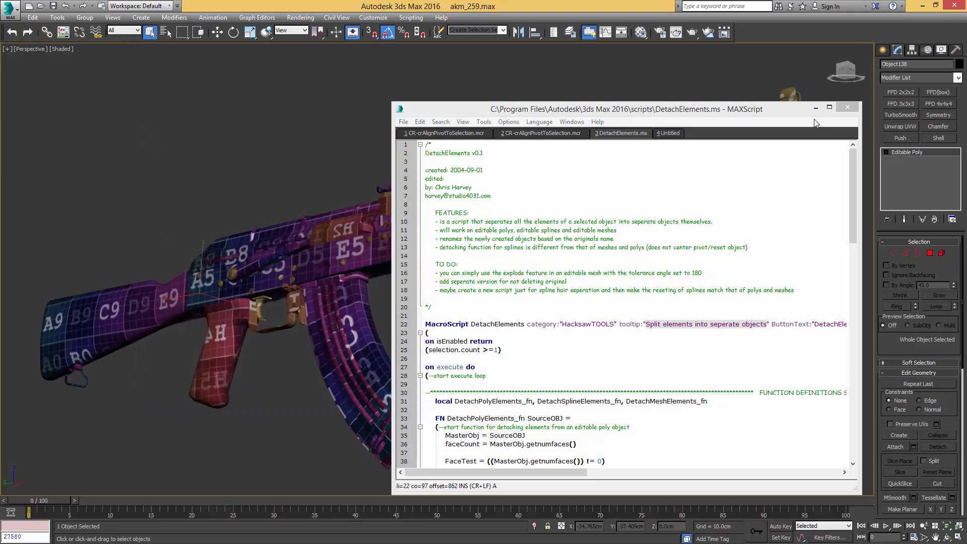
click(847, 107)
Step: Display edged faces, split the selected rifle mesh into separate objects with the DetachElements script, and clear the selection
key(F4)
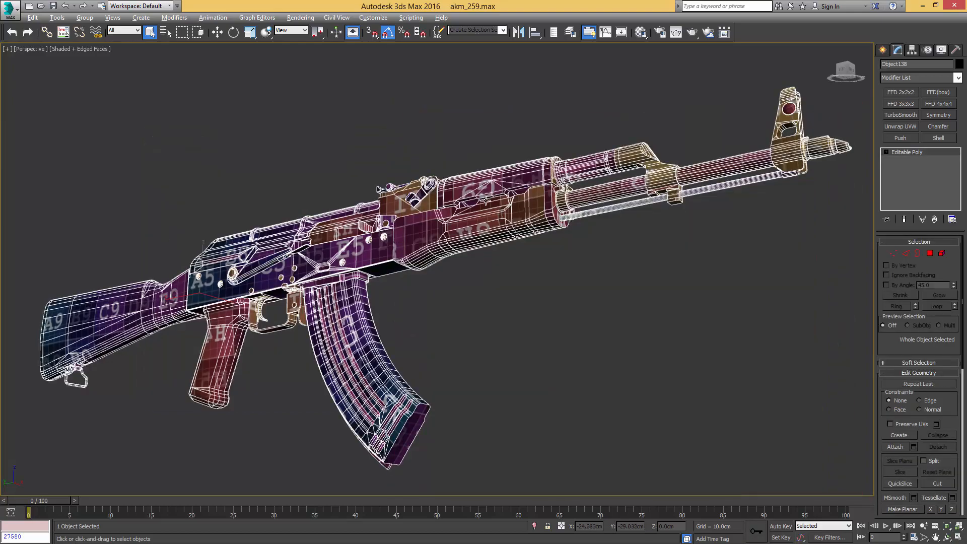
mouse_move(486, 202)
alt+middle_down()
mouse_move(537, 220)
mouse_move(604, 220)
mouse_move(496, 220)
mouse_move(380, 203)
alt+middle_up()
key(w)
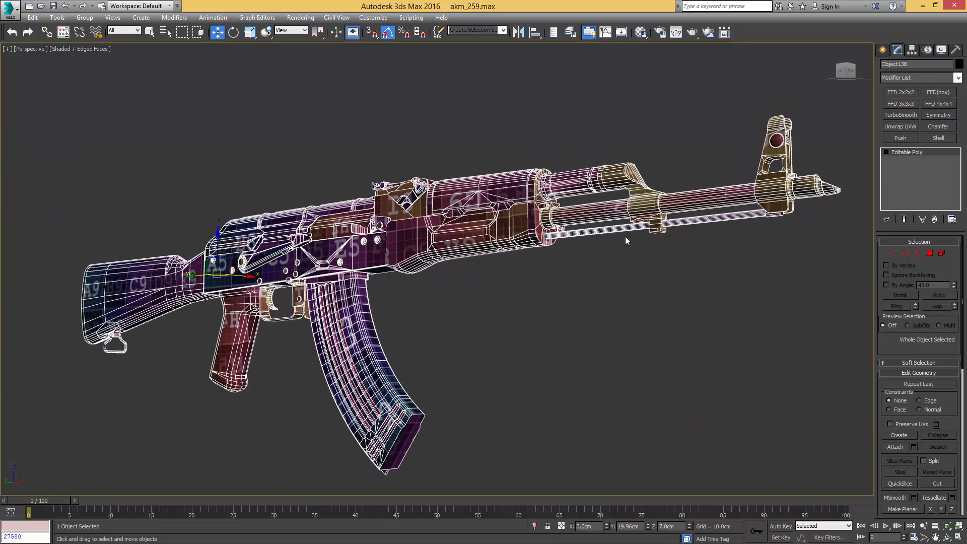
click(696, 304)
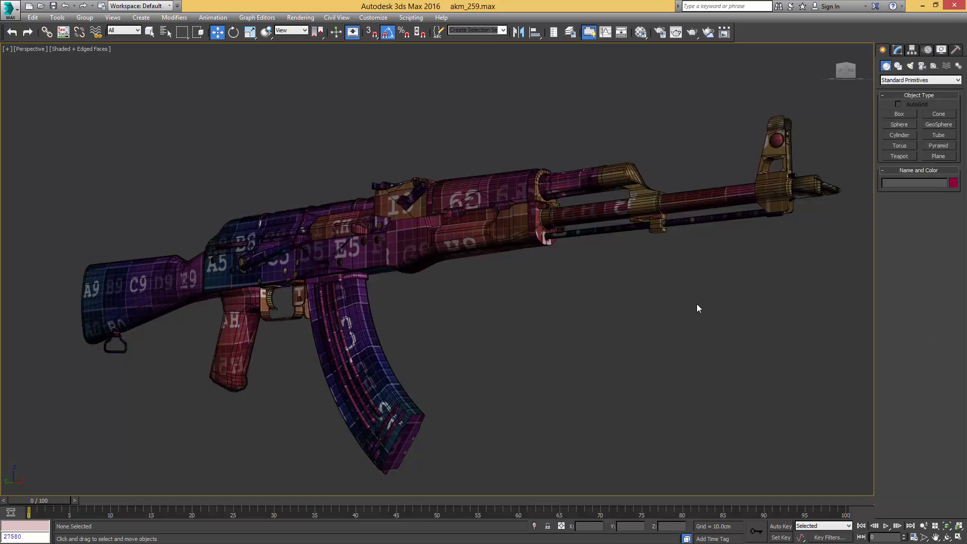
Step: Select the handguard, receiver and magazine parts one after another to check that they are separate objects
click(532, 218)
click(514, 199)
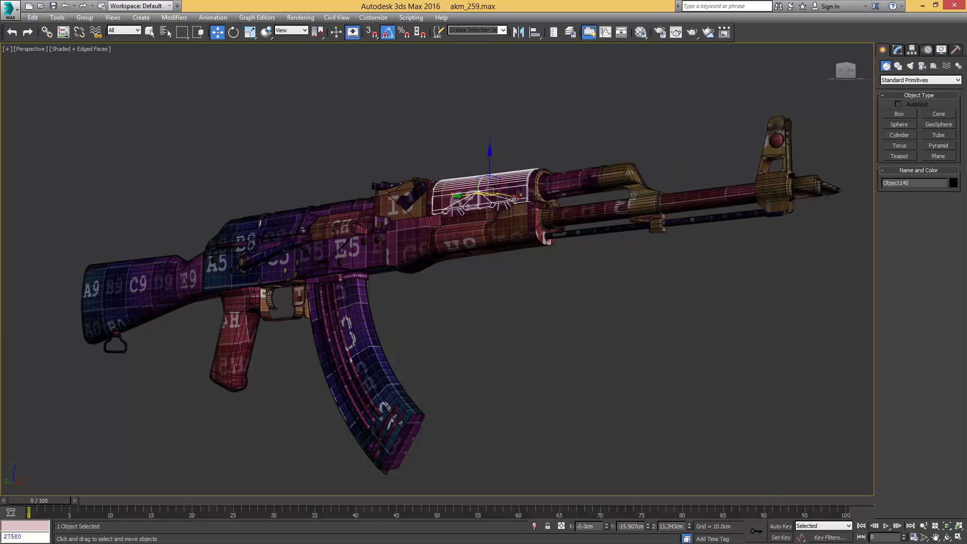
click(395, 209)
click(362, 264)
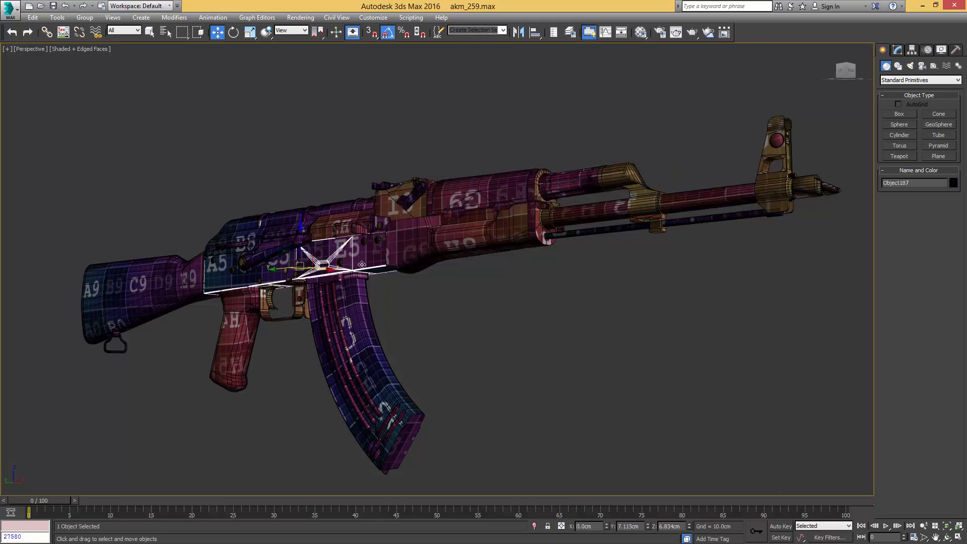
click(347, 308)
click(553, 311)
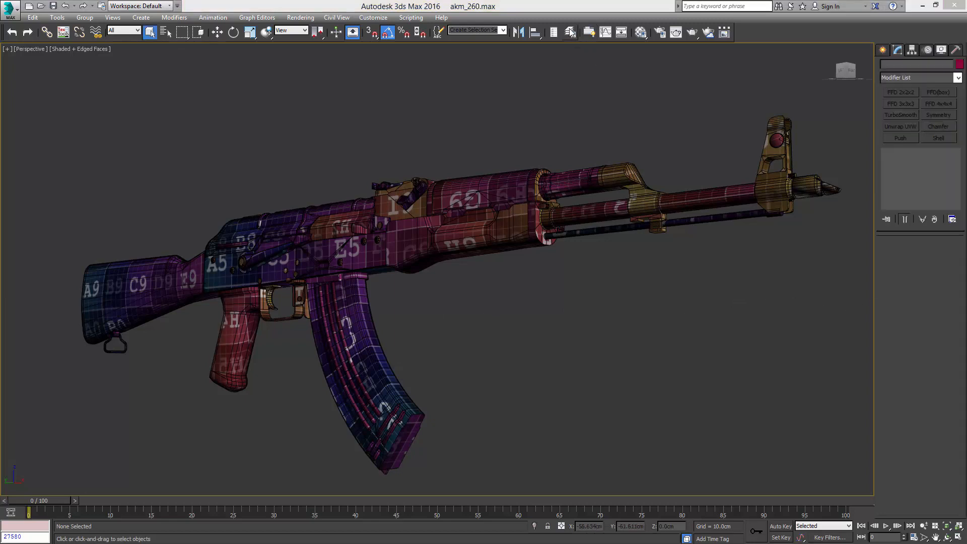
Step: Open the Layer Explorer and unhide the HighPoly layer alongside the LowPoly layer
click(571, 32)
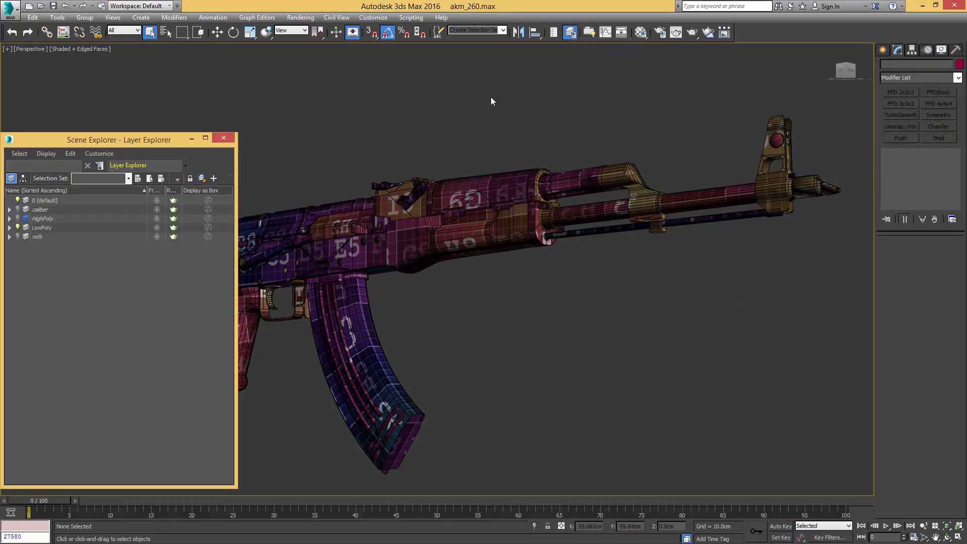
click(18, 218)
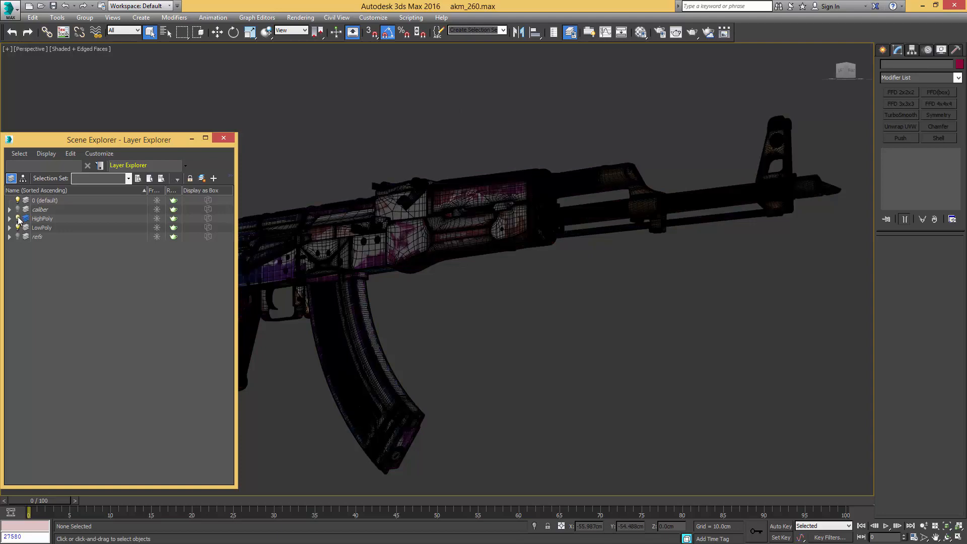
Step: Examine how the high-poly and low-poly surfaces overlap around the rear receiver's rivets, with and without edged faces
middle_drag(313, 241, 547, 240)
scroll(594, 256, up, 6)
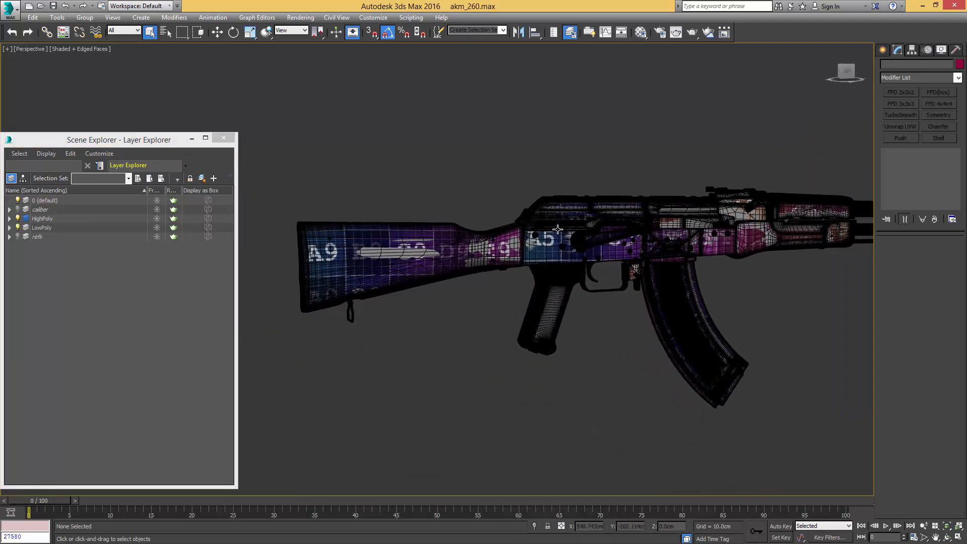
scroll(582, 213, up, 5)
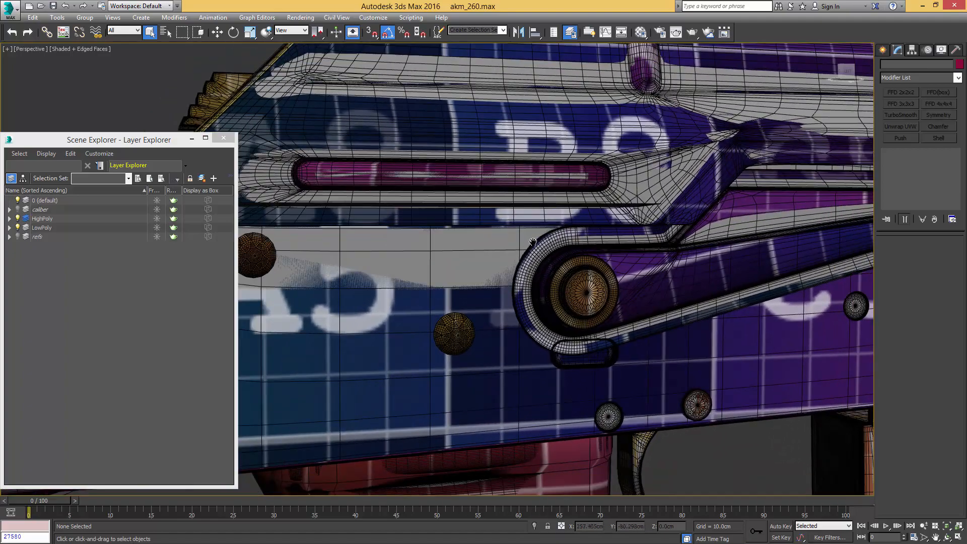
middle_drag(533, 241, 542, 223)
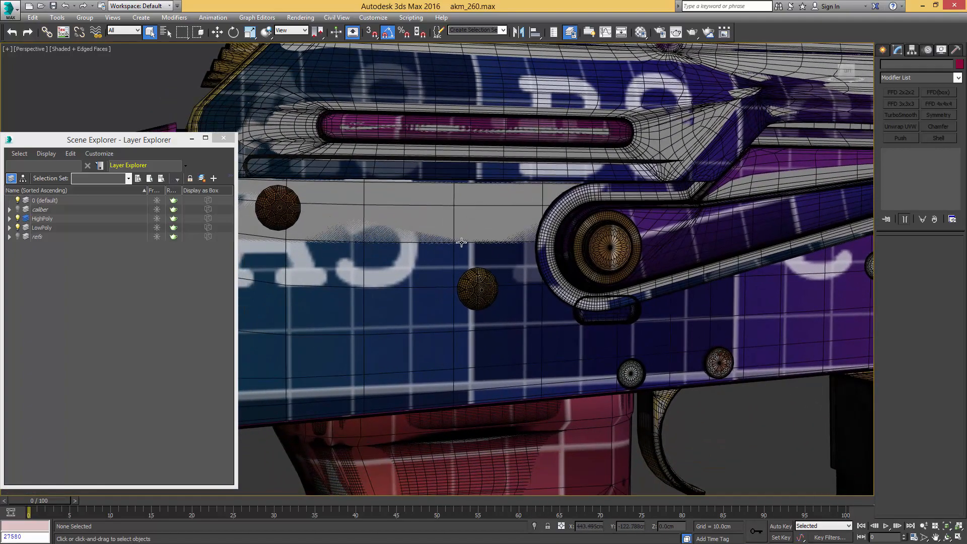
mouse_move(536, 264)
middle_down()
mouse_move(529, 251)
mouse_move(578, 234)
mouse_move(548, 216)
mouse_move(554, 237)
mouse_move(659, 183)
middle_up()
click(529, 246)
scroll(552, 236, up, 5)
key(F4)
scroll(547, 239, down, 3)
scroll(574, 237, up, 5)
scroll(553, 238, down, 8)
scroll(551, 243, down, 4)
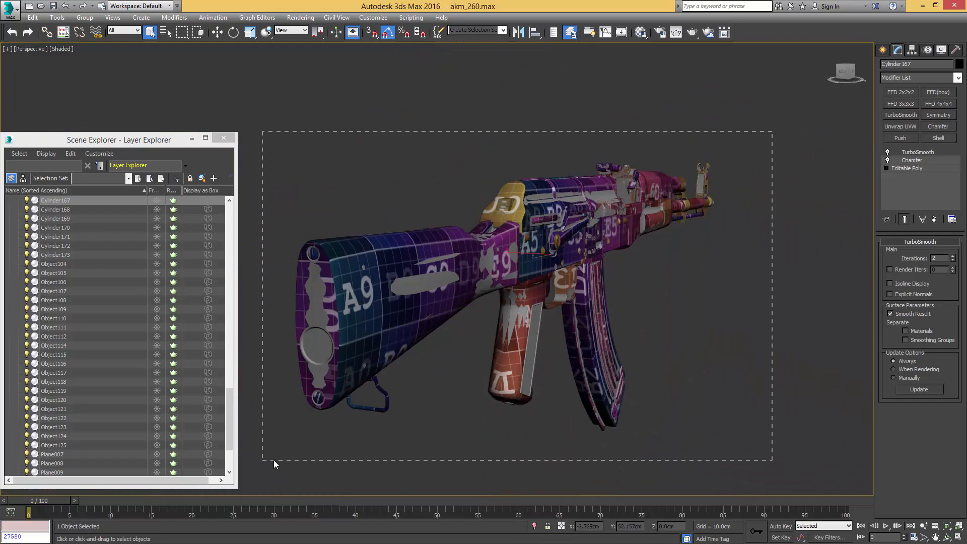
Step: Clear the selection, redisplay edged faces, and inspect the high-poly selector lever against the low-poly receiver up close
drag(273, 460, 262, 460)
key(F4)
click(669, 270)
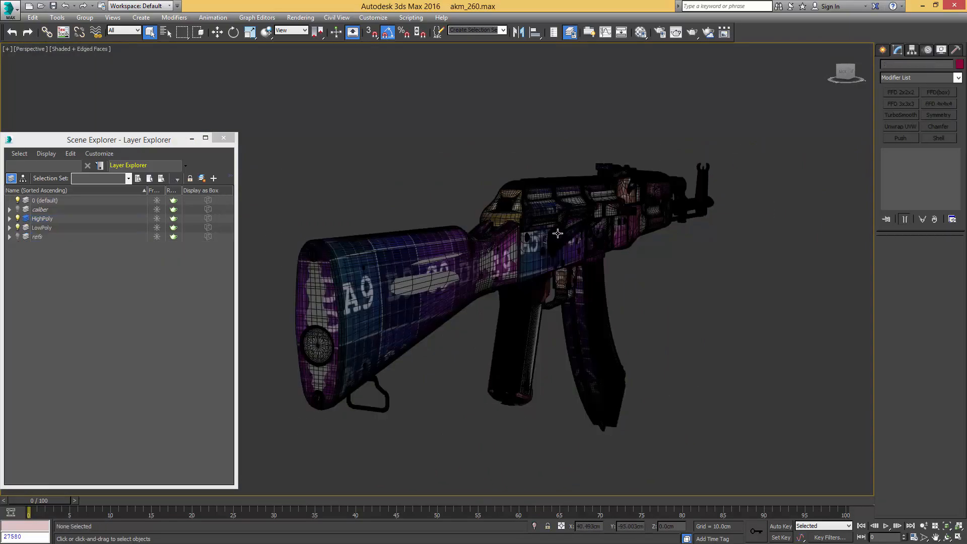
scroll(557, 233, up, 10)
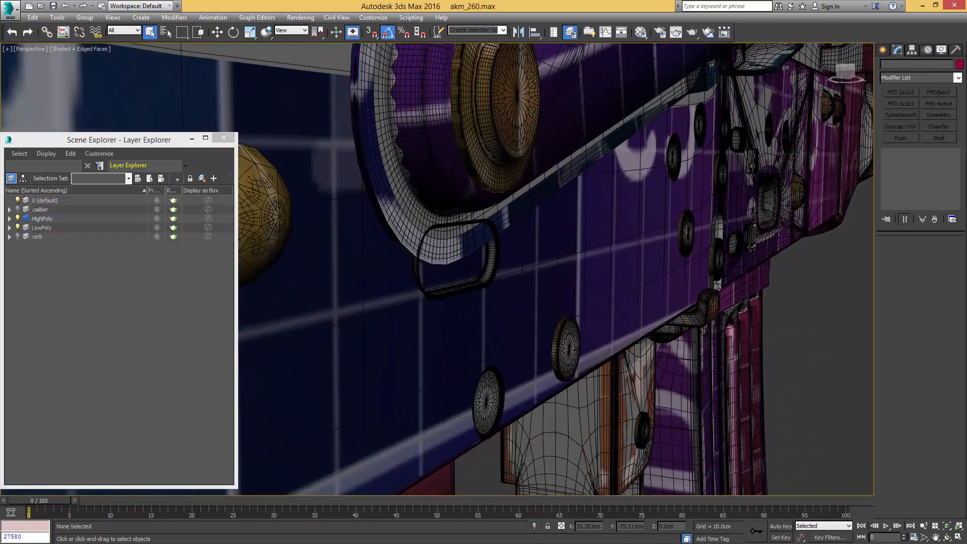
scroll(528, 262, up, 4)
click(495, 256)
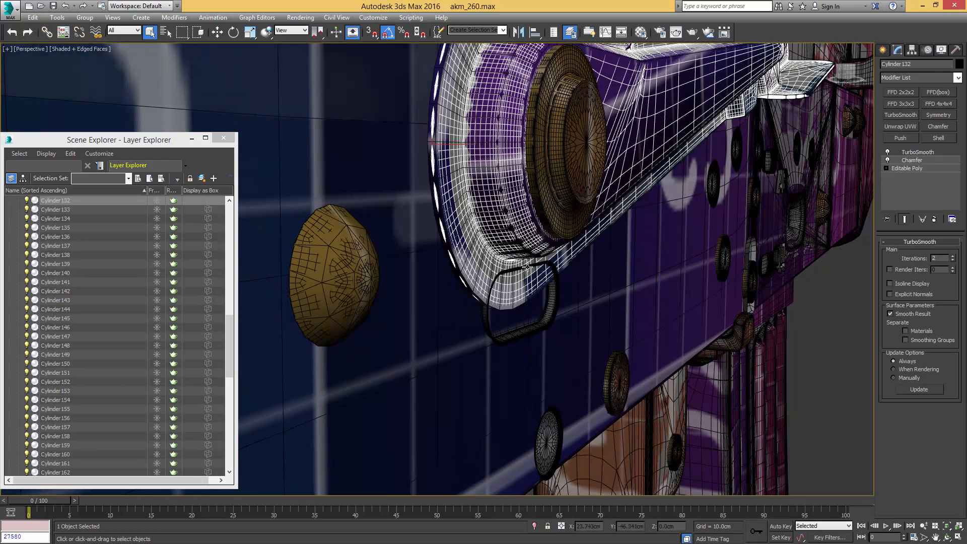
scroll(519, 264, up, 3)
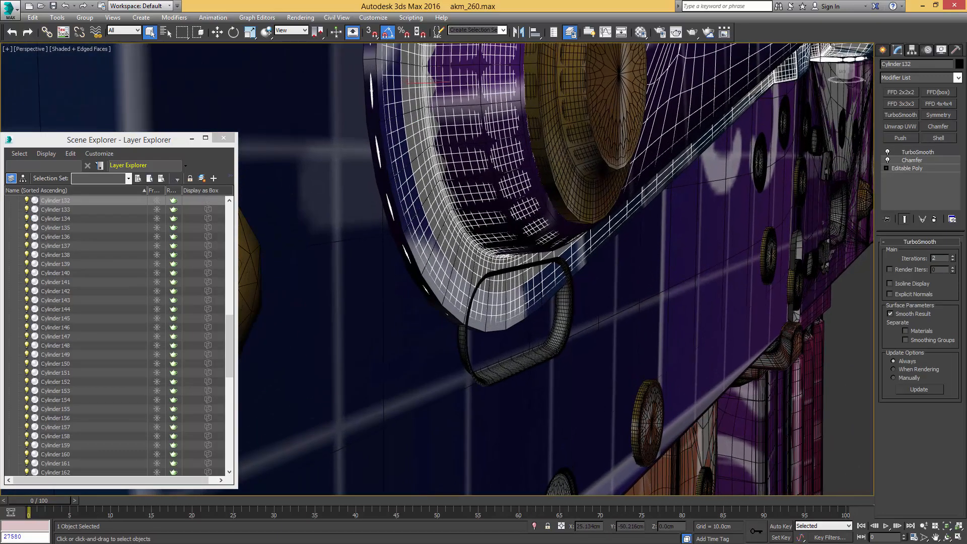
Step: Select the small high-poly loop below the selector lever's rounded end and inspect how it sits against the receiver
click(557, 267)
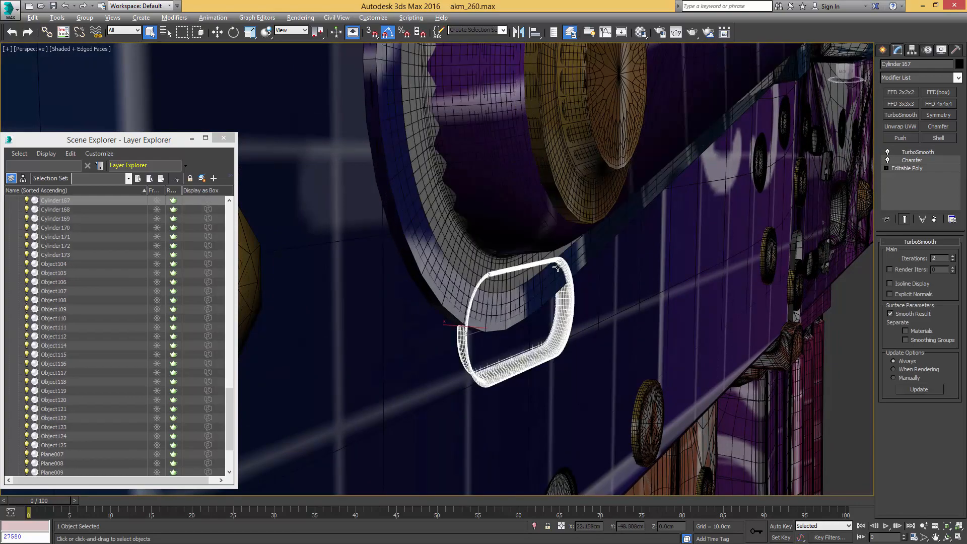
alt+middle_drag(557, 267, 606, 283)
scroll(513, 262, down, 4)
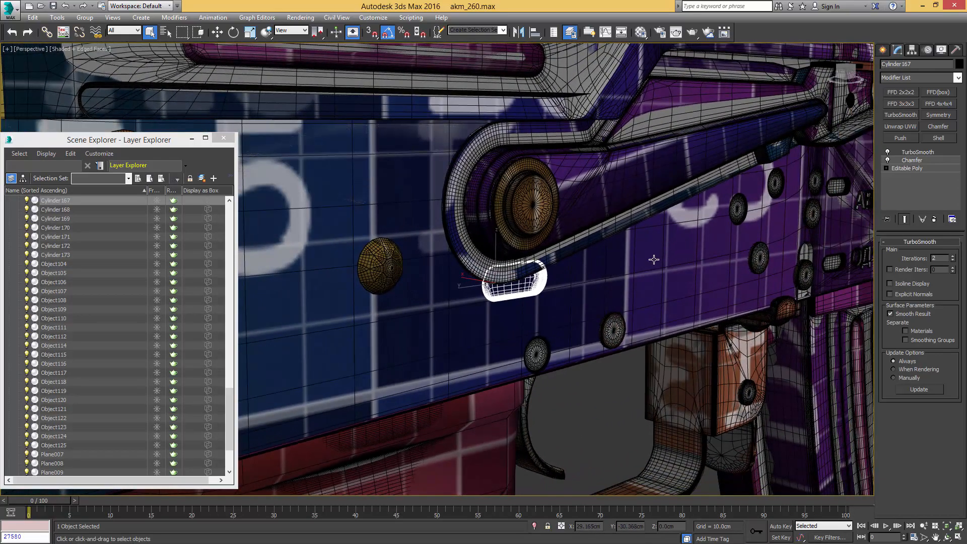
Step: Select both the low-poly and high-poly selector levers and move them out sideways from the receiver along the X axis
click(570, 247)
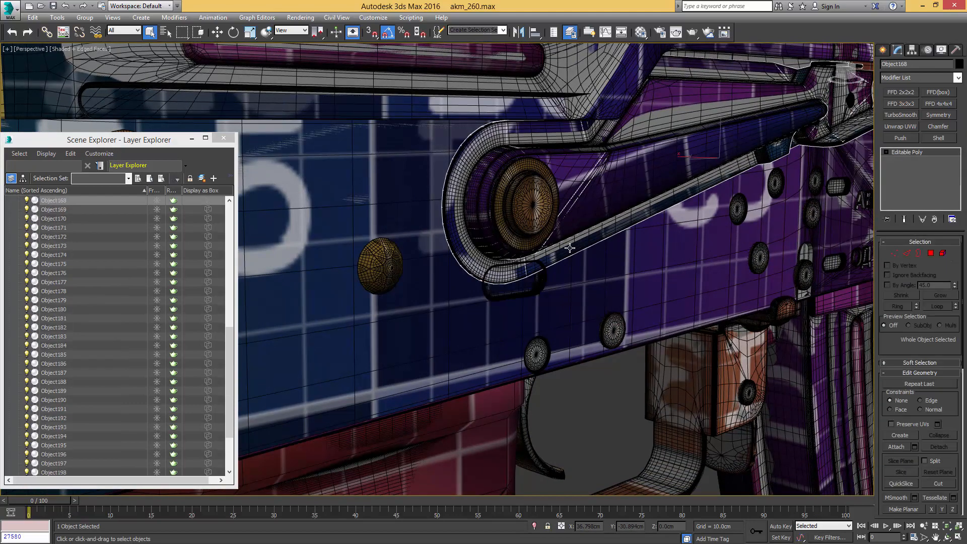
key(F3)
ctrl+click(471, 261)
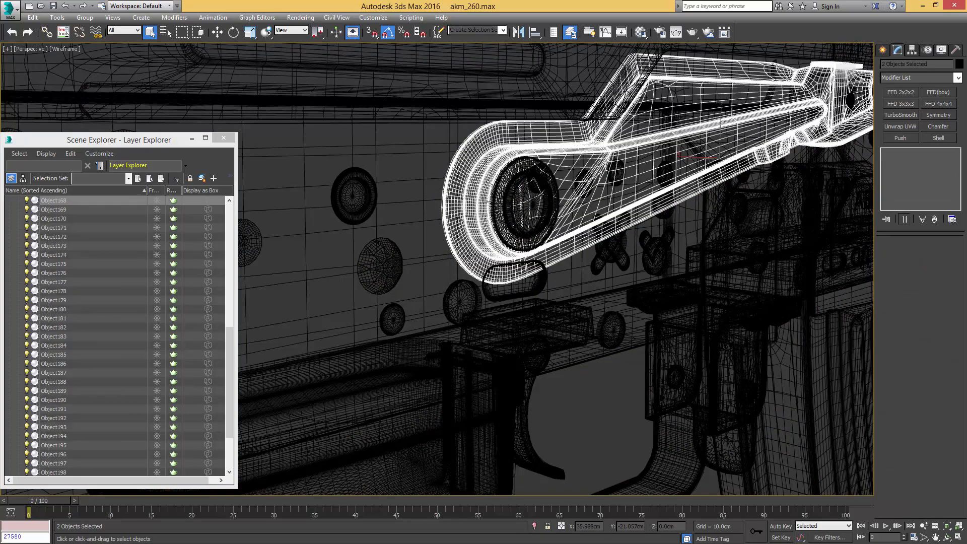
key(w)
key(F3)
scroll(559, 237, down, 8)
alt+middle_drag(559, 238, 533, 247)
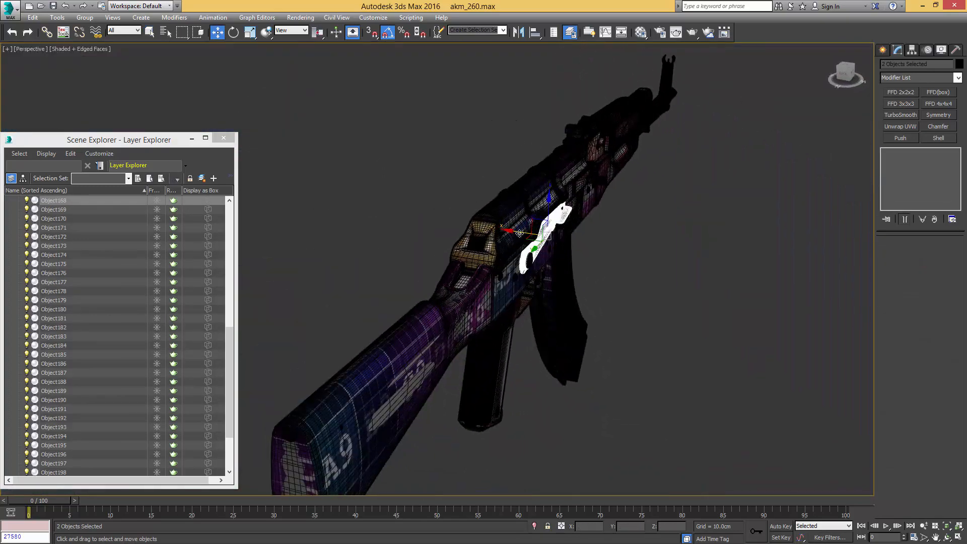
drag(516, 232, 727, 254)
alt+middle_drag(728, 253, 706, 240)
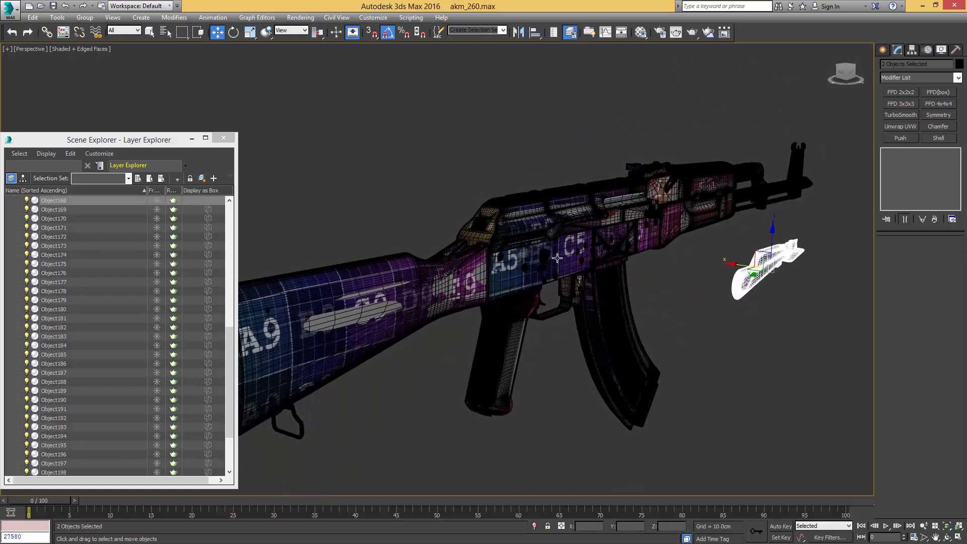
Step: Select all low-poly and high-poly pistol grip objects and move them along X to the rifle's side opposite the selector levers
scroll(557, 258, up, 2)
scroll(618, 253, down, 2)
alt+middle_drag(618, 253, 659, 247)
scroll(428, 256, up, 2)
drag(457, 209, 481, 222)
drag(560, 358, 621, 309)
alt+middle_drag(621, 310, 650, 322)
drag(602, 302, 389, 302)
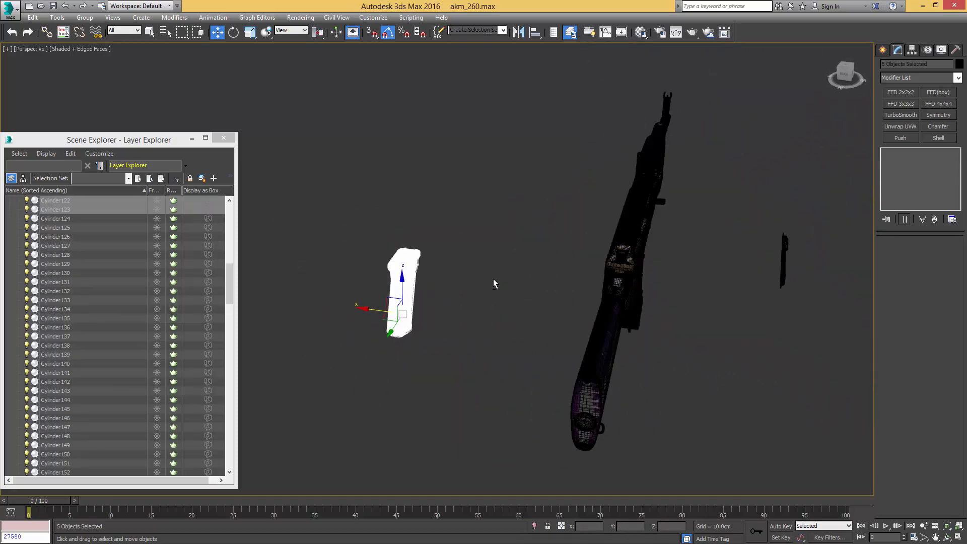
Step: Select the overlapping low-poly and high-poly magazine objects and move them along X, beyond the displaced selector levers
alt+middle_drag(494, 281, 547, 304)
drag(690, 385, 690, 385)
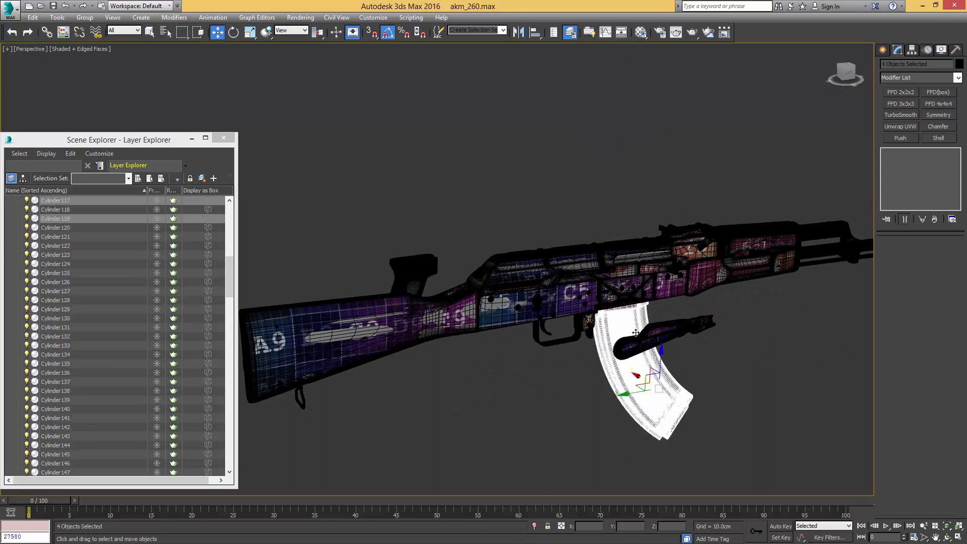
alt+middle_drag(691, 385, 614, 347)
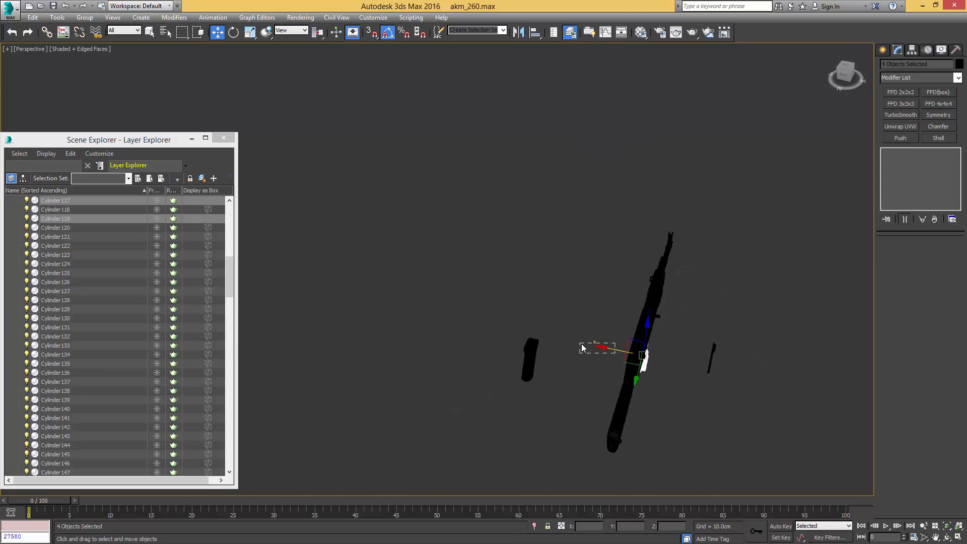
drag(610, 349, 739, 340)
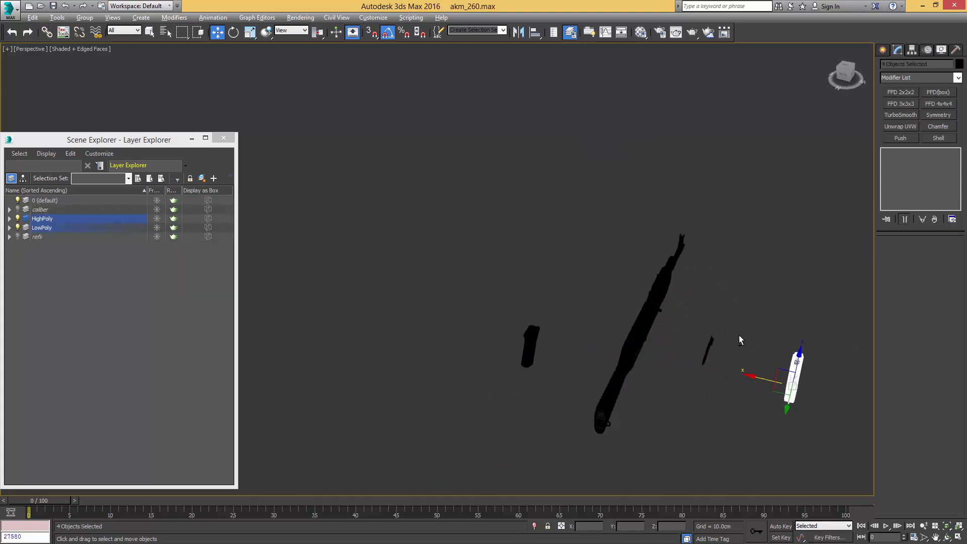
Step: Clear the selection, turn off edged faces, and examine the rifle with its lever, grip and magazine pulled apart
alt+middle_drag(739, 339, 647, 314)
click(591, 217)
key(F4)
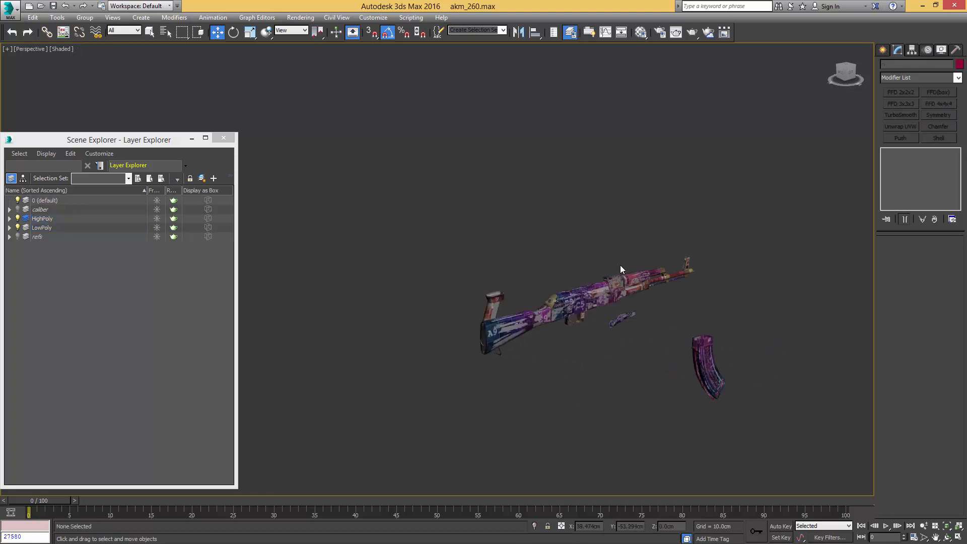
alt+middle_drag(621, 265, 599, 276)
scroll(599, 276, up, 3)
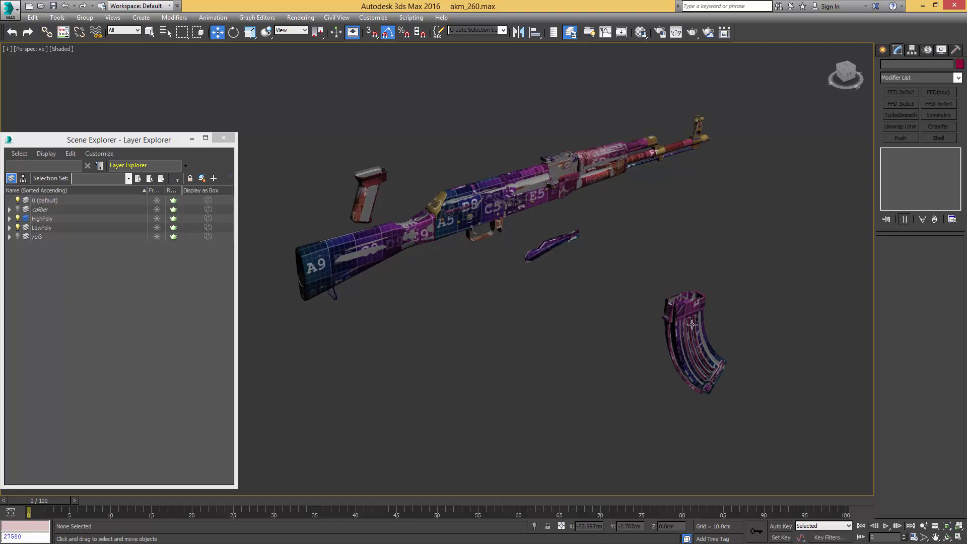
mouse_move(571, 304)
alt+middle_down()
mouse_move(585, 298)
mouse_move(575, 301)
alt+middle_up()
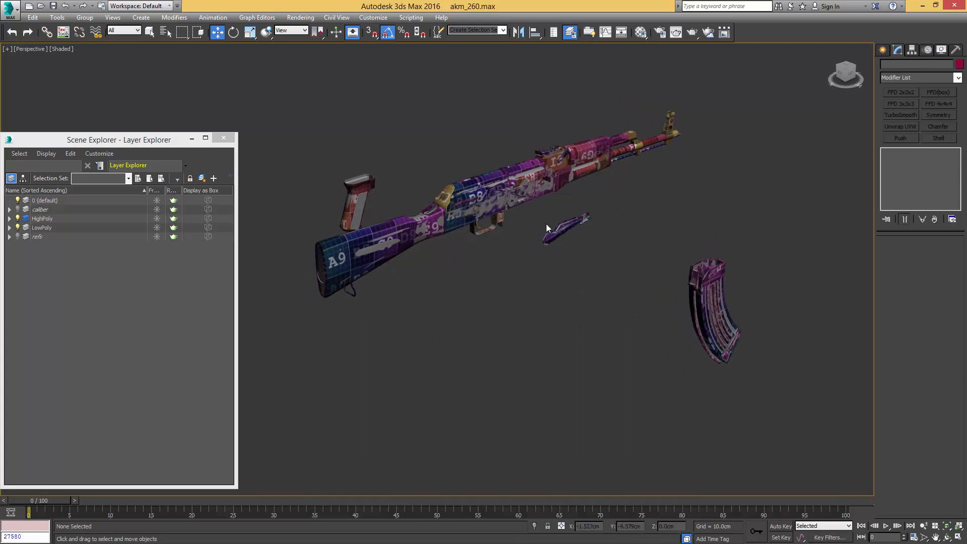
middle_drag(548, 223, 566, 235)
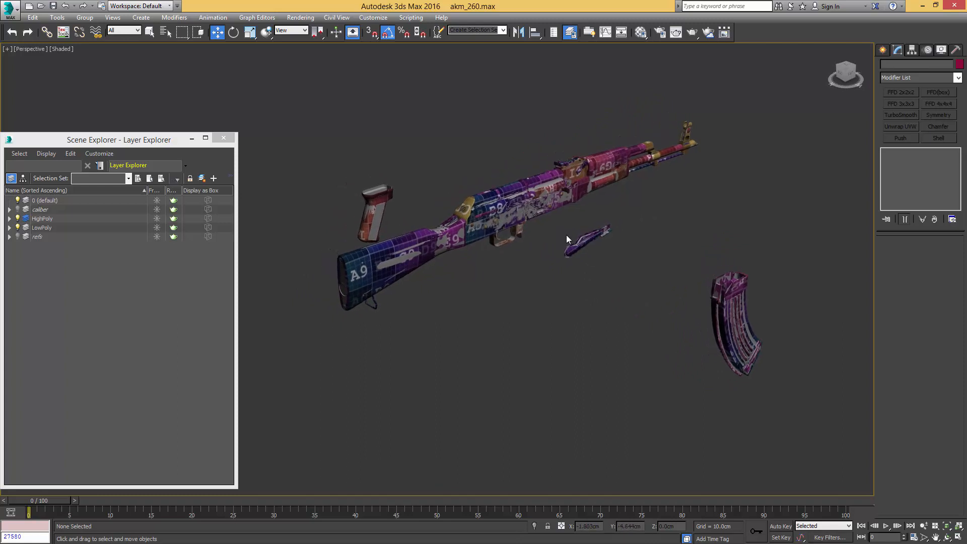
Step: Undo the sideways moves of the magazine, pistol grip and selector lever parts
key(ctrl+z)
key(ctrl+z)
key(ctrl+z)
key(ctrl+z)
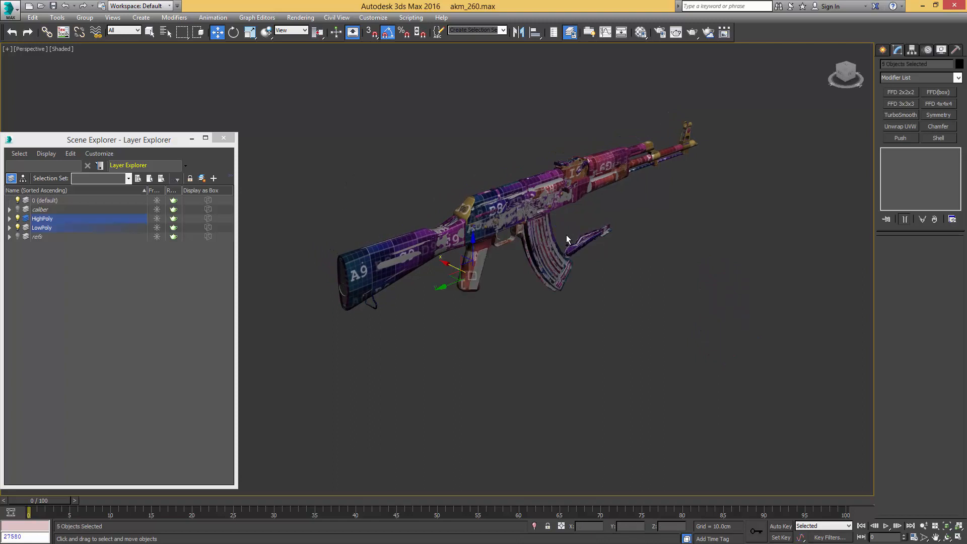
key(ctrl+z)
key(ctrl+z)
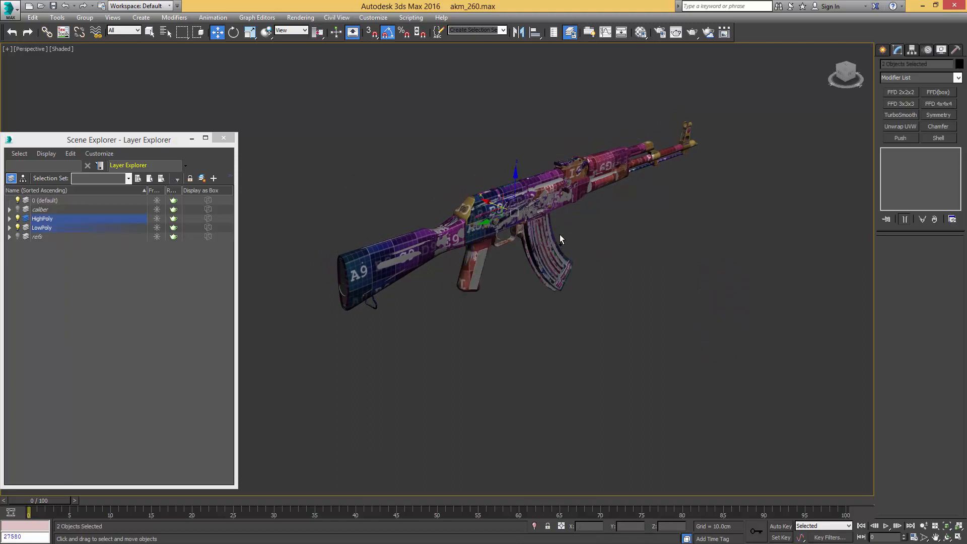
Step: Examine how the high-poly and low-poly surfaces overlap across the receiver, magazine and stock in shaded view
alt+middle_drag(497, 223, 498, 212)
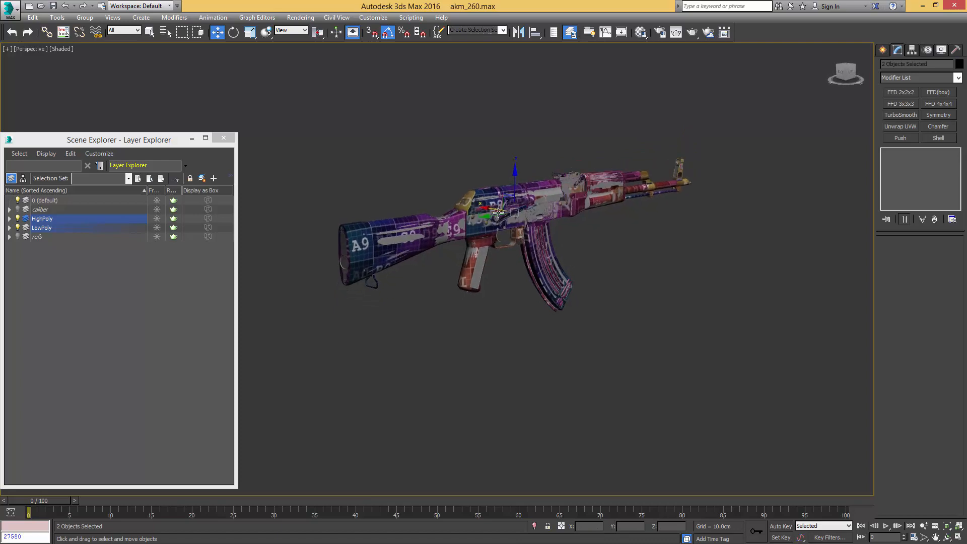
scroll(490, 263, up, 6)
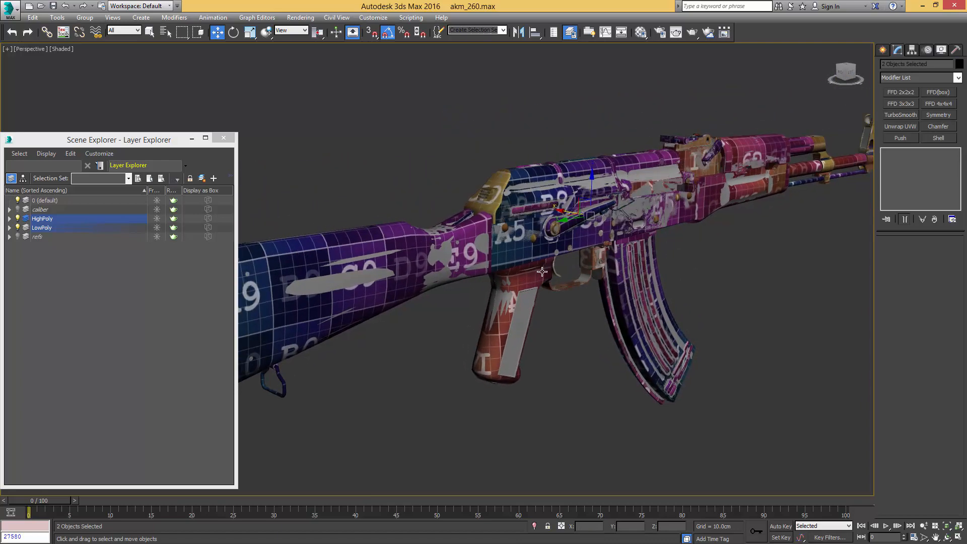
scroll(541, 272, down, 4)
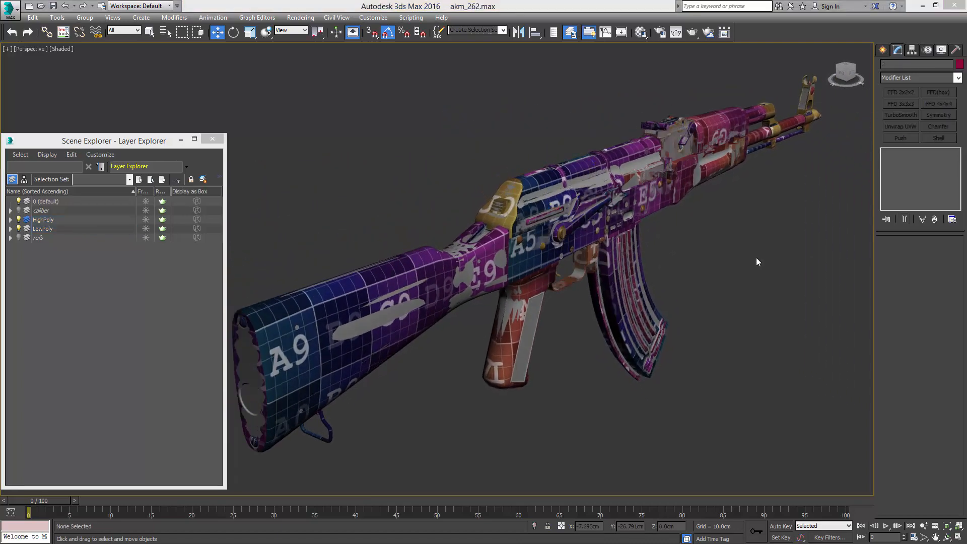
scroll(730, 265, up, 4)
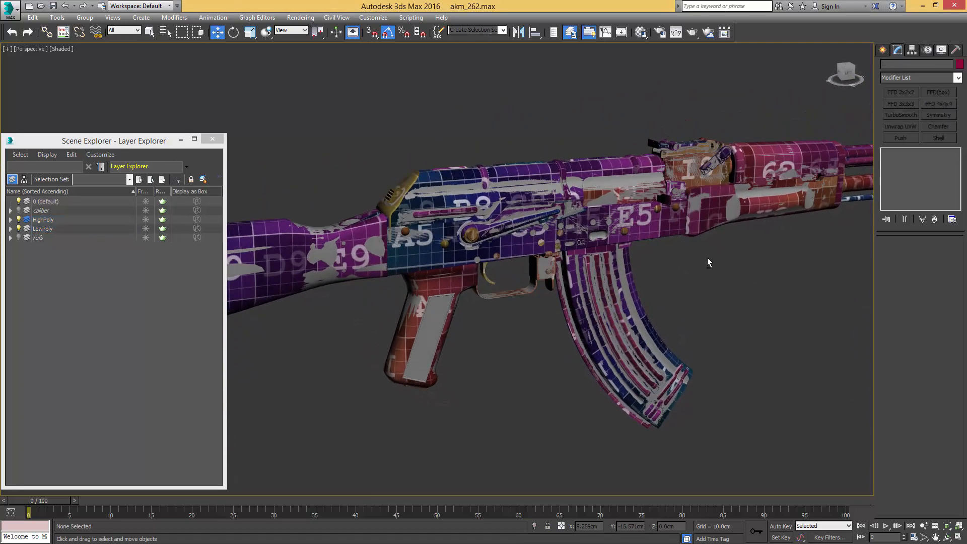
alt+middle_drag(707, 258, 672, 258)
middle_drag(465, 259, 648, 266)
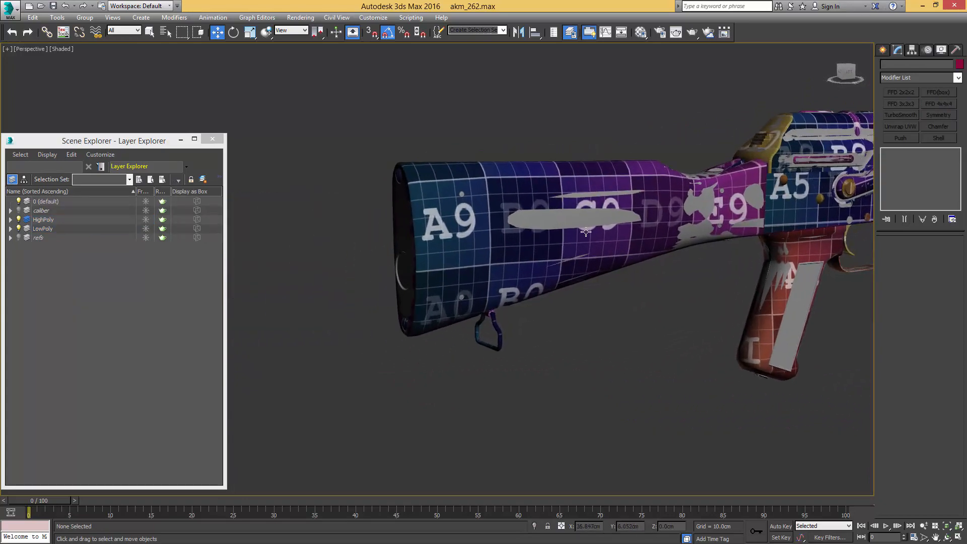
middle_drag(586, 232, 561, 265)
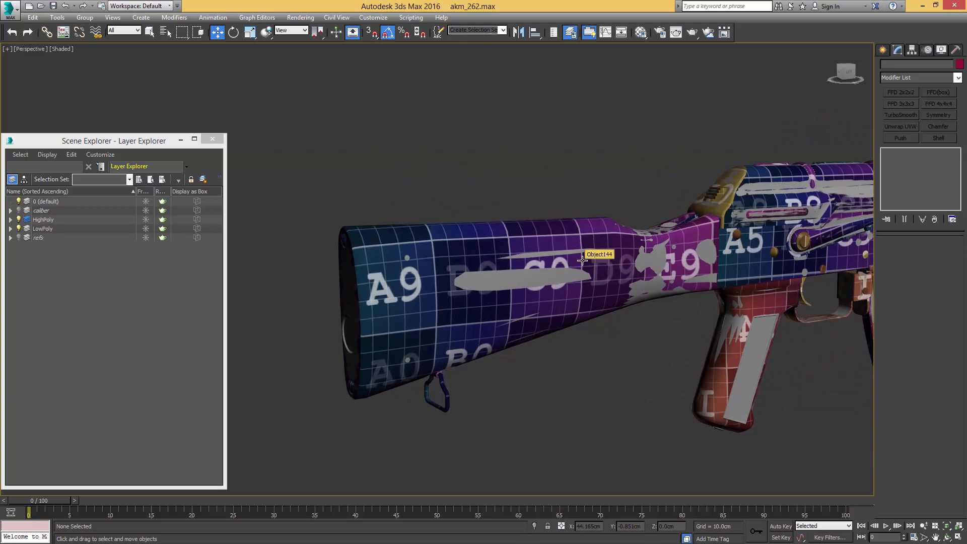
mouse_move(592, 256)
alt+middle_down()
mouse_move(685, 267)
mouse_move(573, 256)
alt+middle_up()
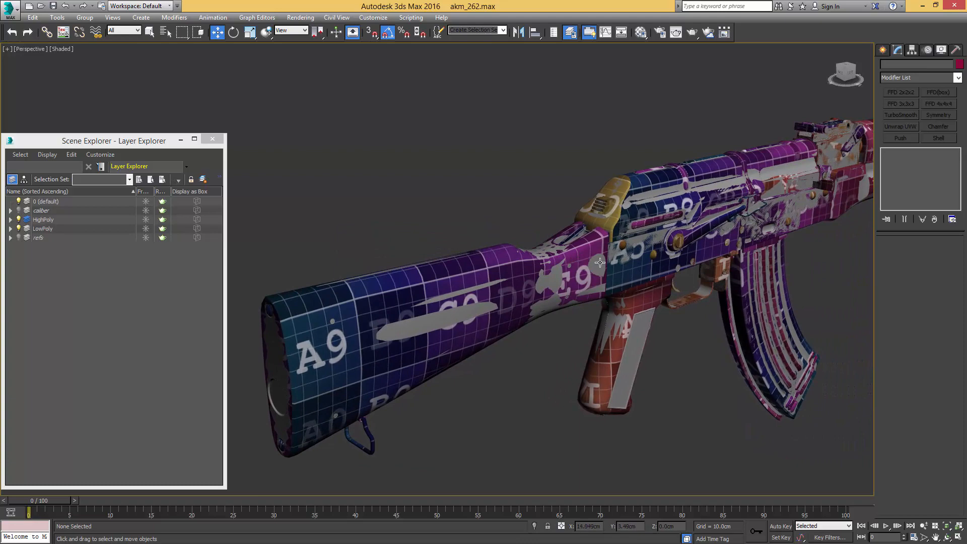
scroll(646, 245, down, 5)
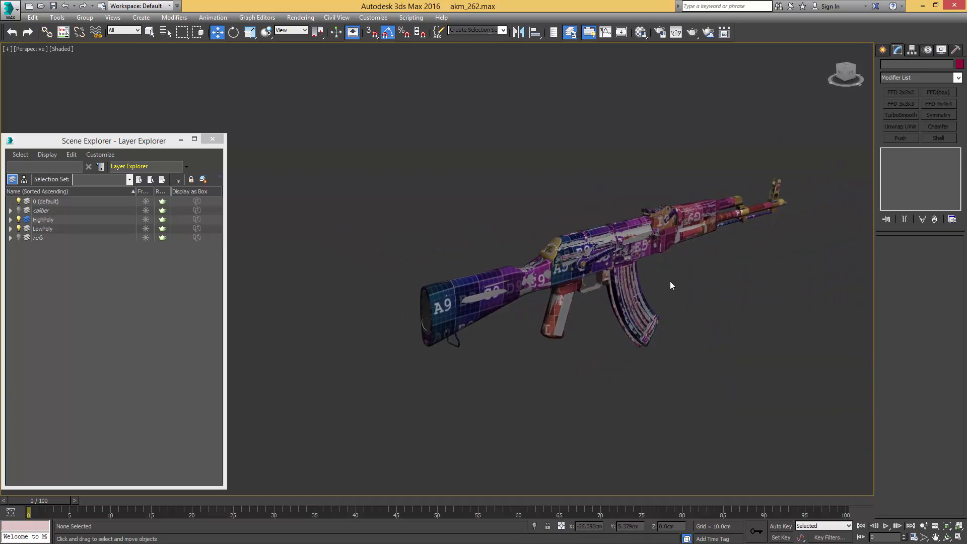
Step: Select the low-poly stock, turn on edged faces, and inspect its mesh from the side and the butt end
scroll(503, 258, up, 6)
mouse_move(503, 258)
middle_down()
mouse_move(542, 225)
mouse_move(534, 233)
mouse_move(575, 235)
middle_up()
click(531, 221)
key(F4)
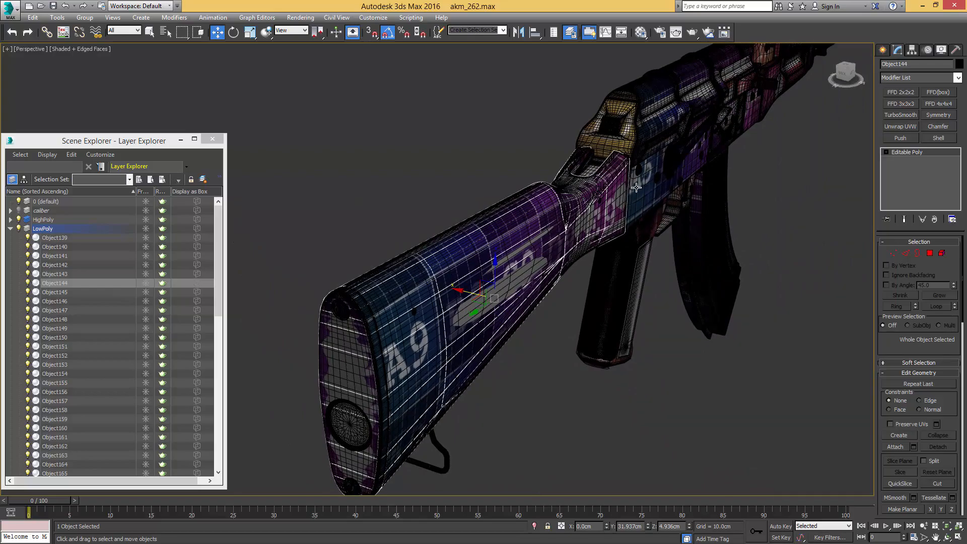
alt+middle_drag(636, 188, 646, 219)
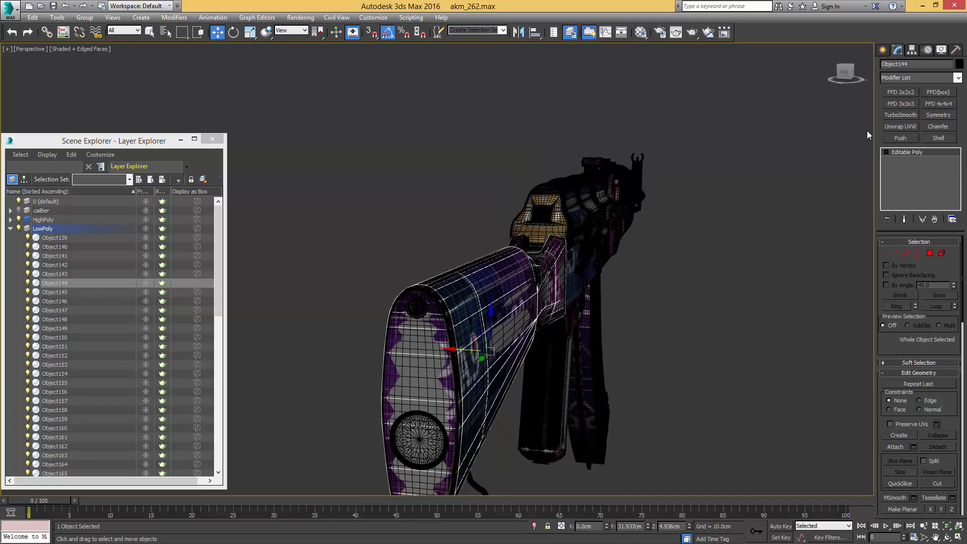
alt+middle_drag(715, 202, 550, 258)
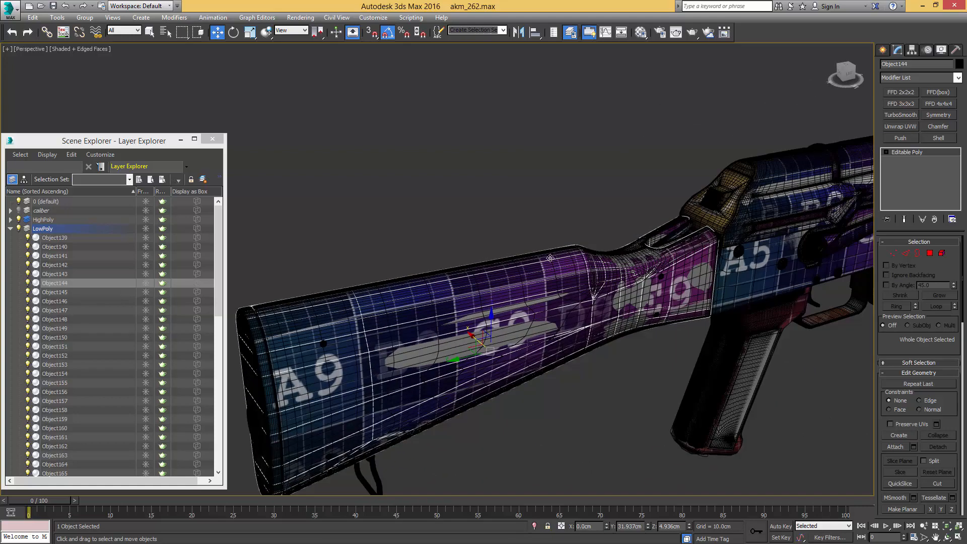
Step: Activate the selection tool and select the high-poly stock to compare its dense mesh with the low-poly one
click(537, 295)
key(q)
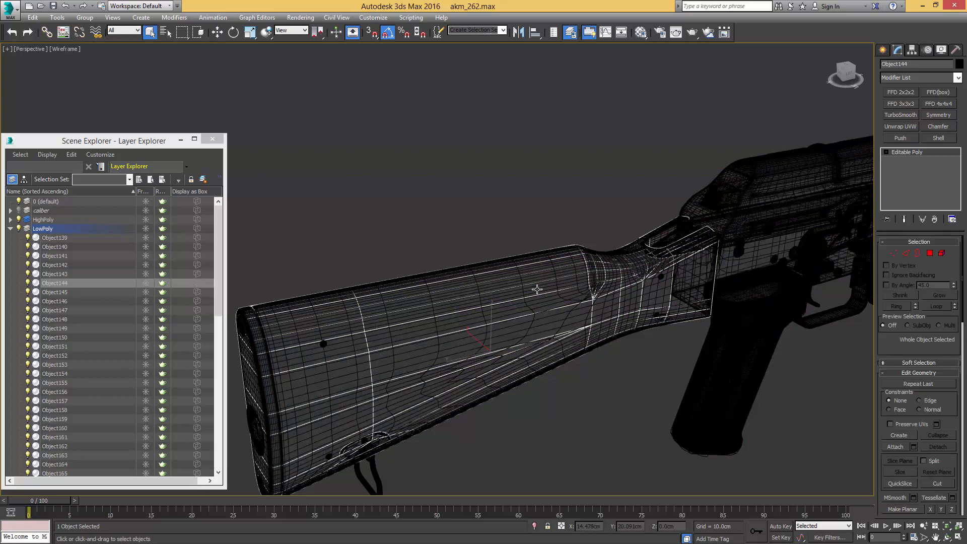
click(549, 283)
alt+middle_drag(623, 244, 644, 235)
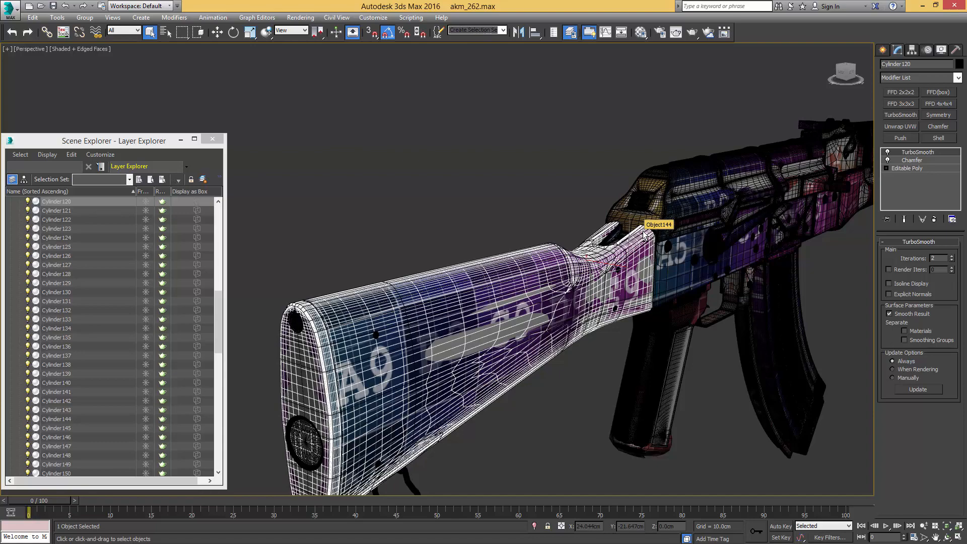
Step: Select the two small round high-poly pins on the side of the stock near the butt plate
middle_drag(353, 352, 451, 255)
scroll(452, 255, up, 4)
click(509, 212)
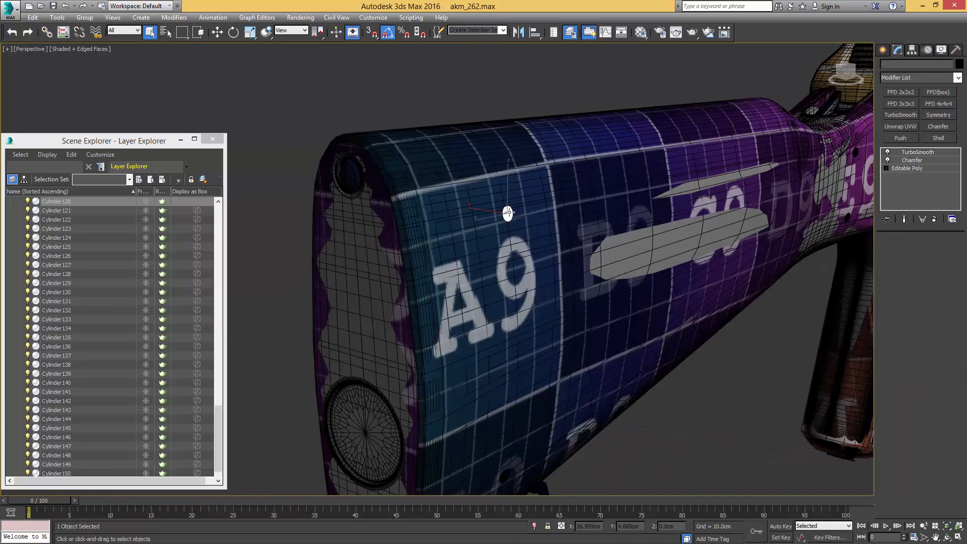
middle_drag(512, 312, 507, 209)
ctrl+click(491, 292)
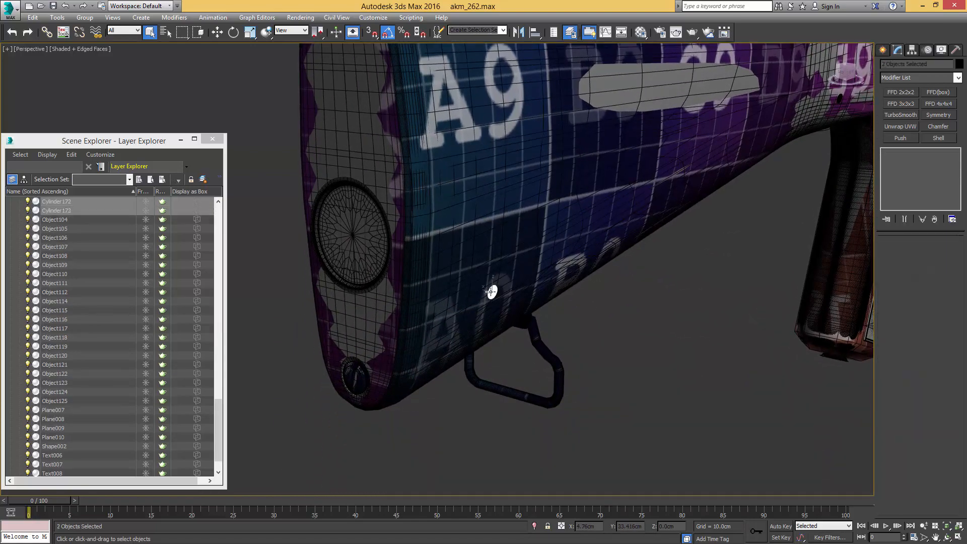
alt+middle_drag(491, 292, 449, 274)
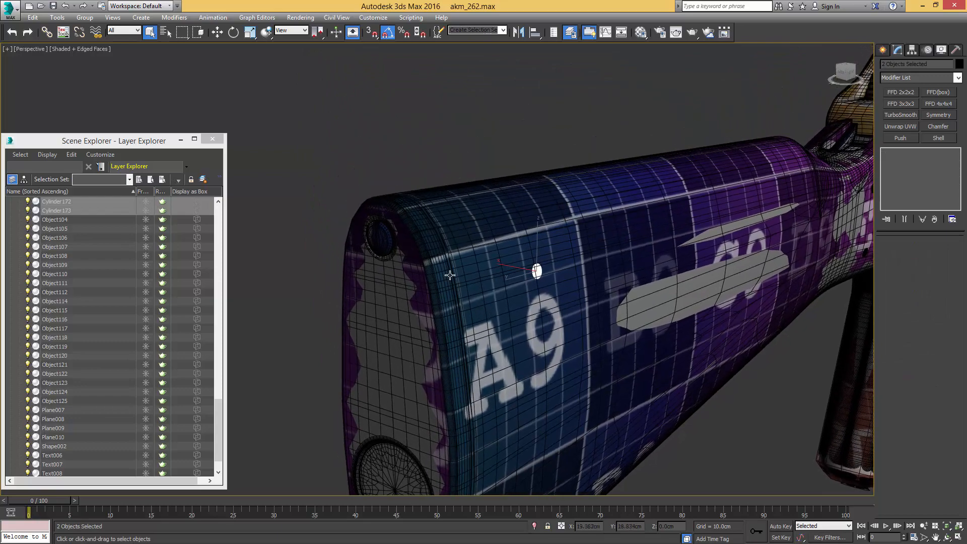
Step: Try adding the butt plate's upper screw to the selection, undo that, and clear the selection after viewing the whole rifle
ctrl+click(387, 229)
key(ctrl+z)
middle_drag(478, 246, 424, 270)
scroll(442, 267, down, 5)
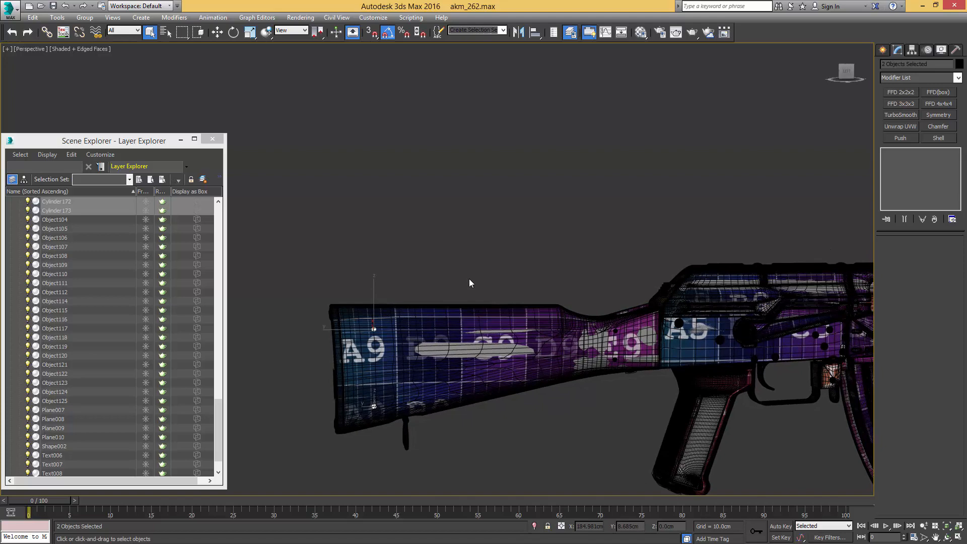
alt+middle_drag(474, 275, 520, 292)
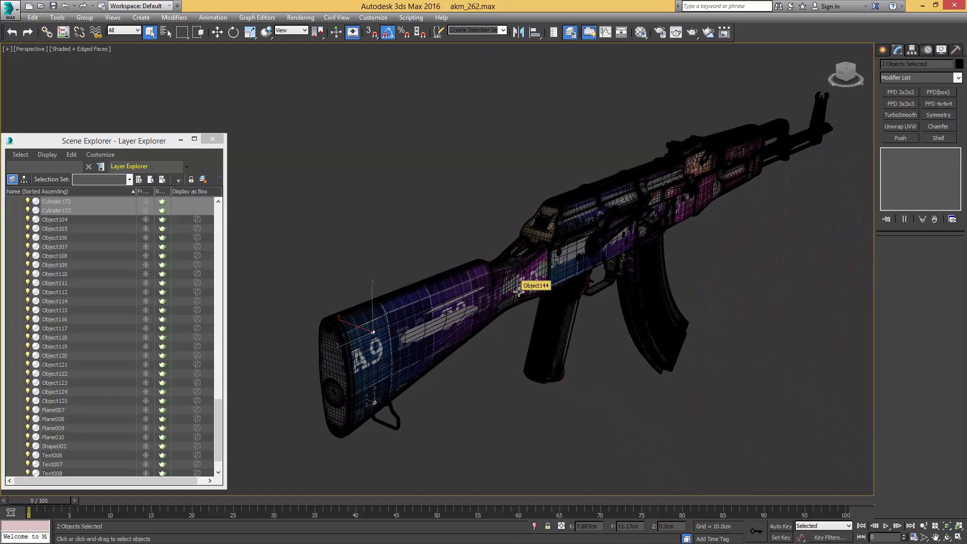
alt+middle_drag(519, 291, 523, 249)
click(505, 260)
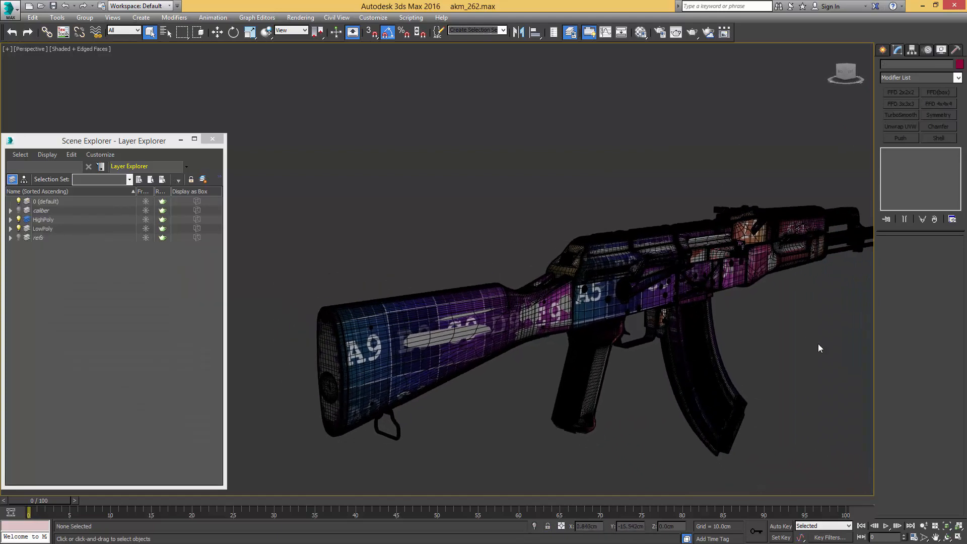
Step: Open the Rename Objects tool and move its window clear of the rifle
key(e)
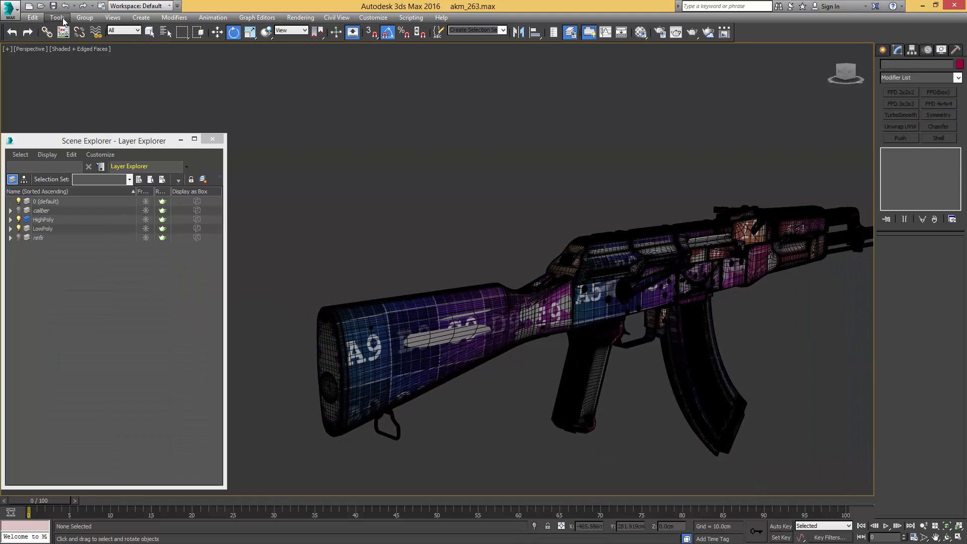
click(58, 17)
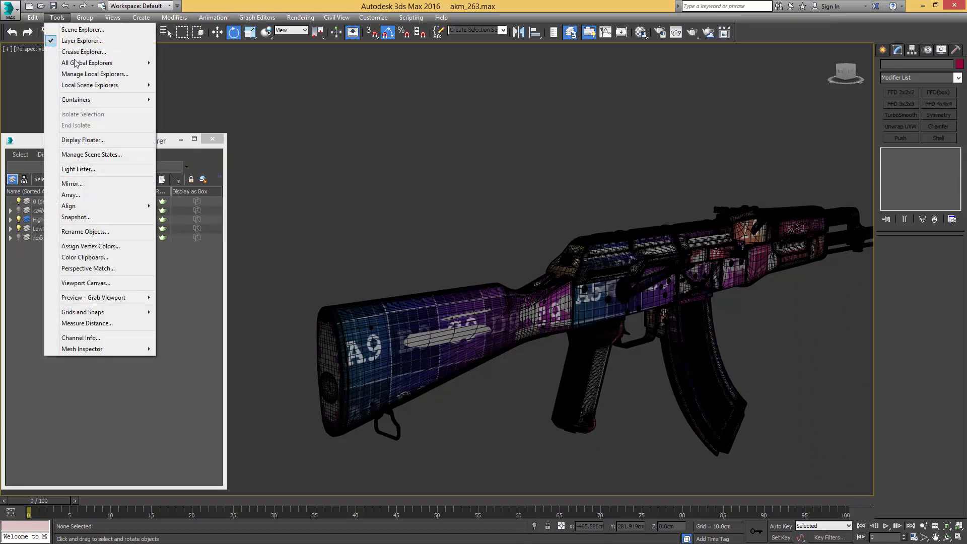
click(86, 231)
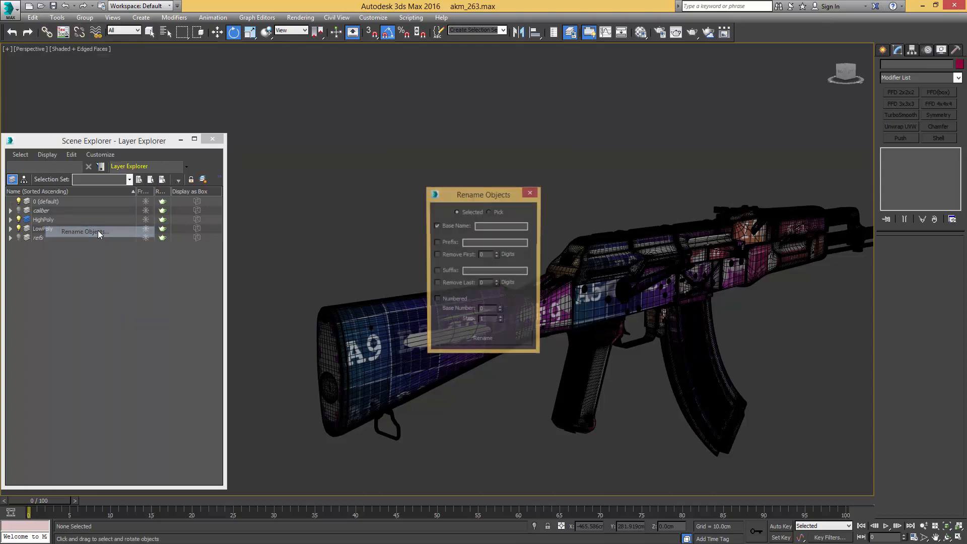
drag(453, 191, 279, 104)
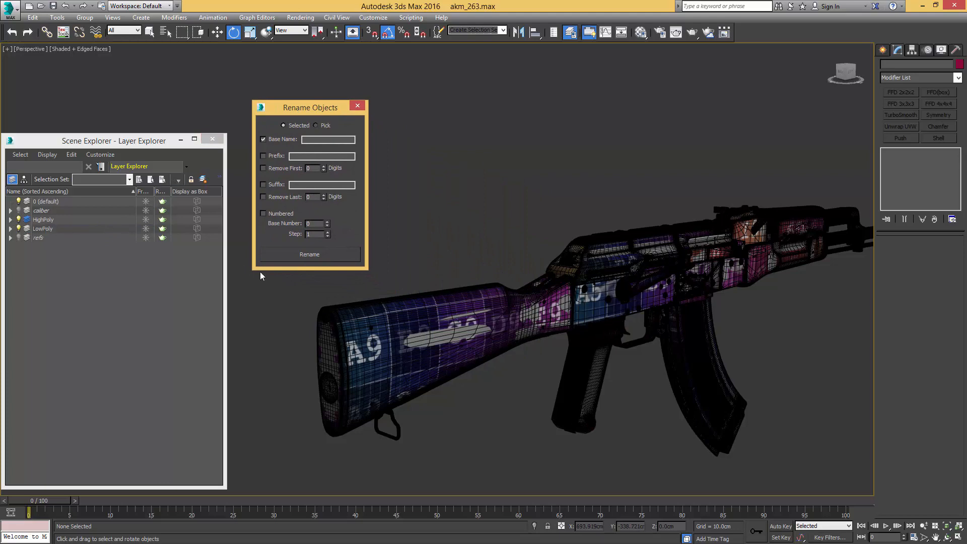
Step: Select the low-poly stock and rename it with the base name stock and the suffix _low
scroll(451, 280, up, 6)
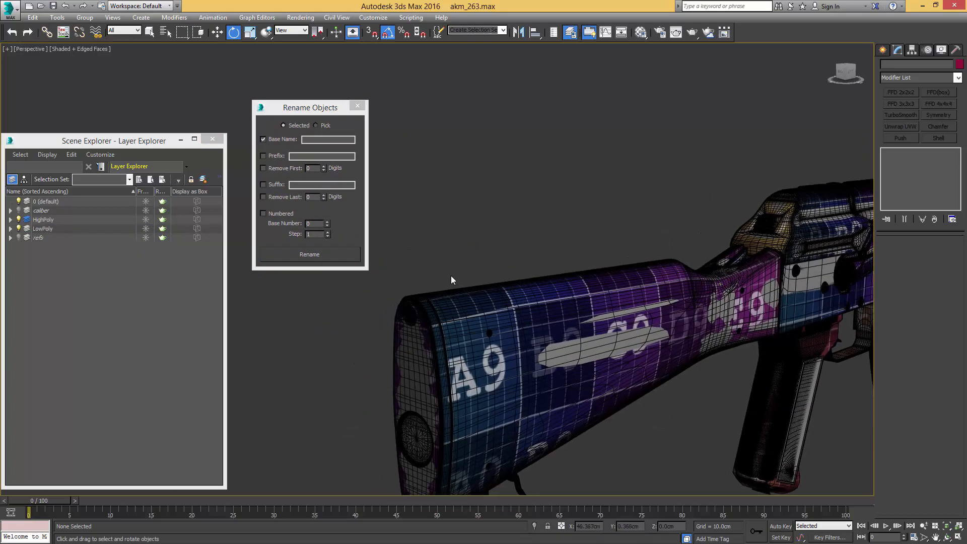
click(448, 294)
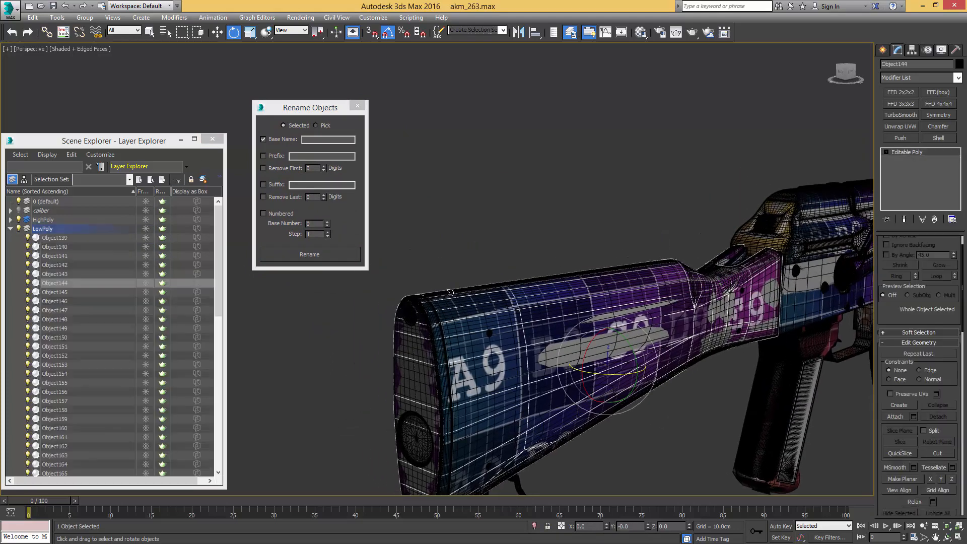
alt+middle_drag(455, 292, 479, 303)
key(w)
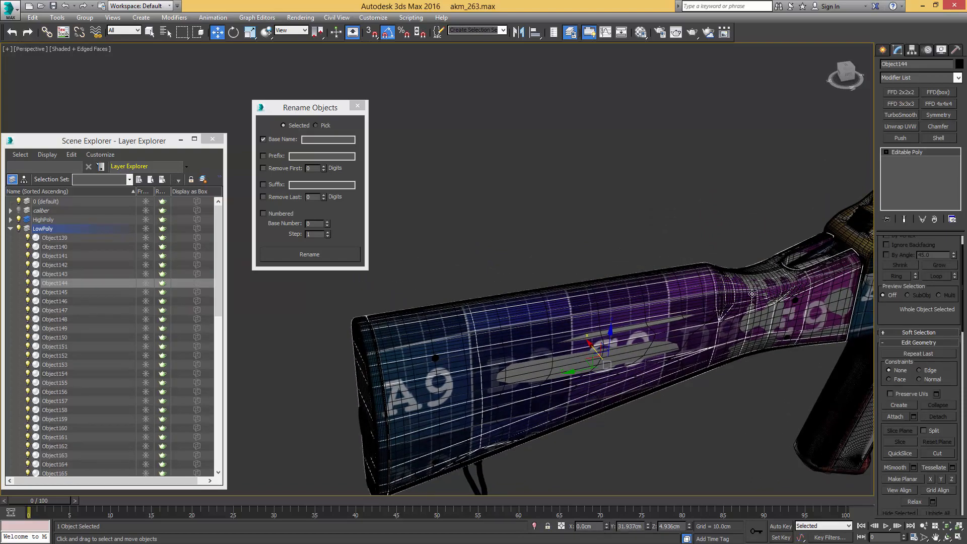
middle_drag(766, 289, 710, 288)
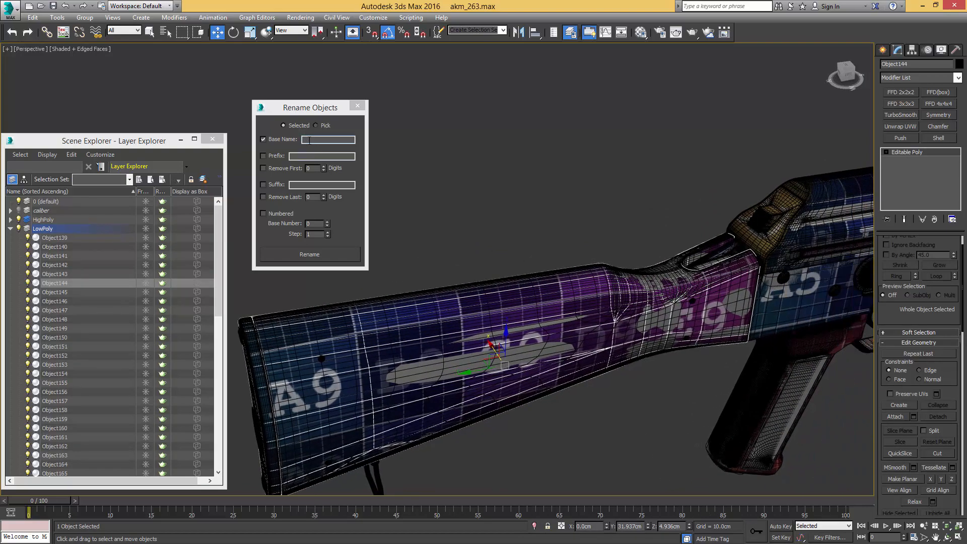
click(341, 140)
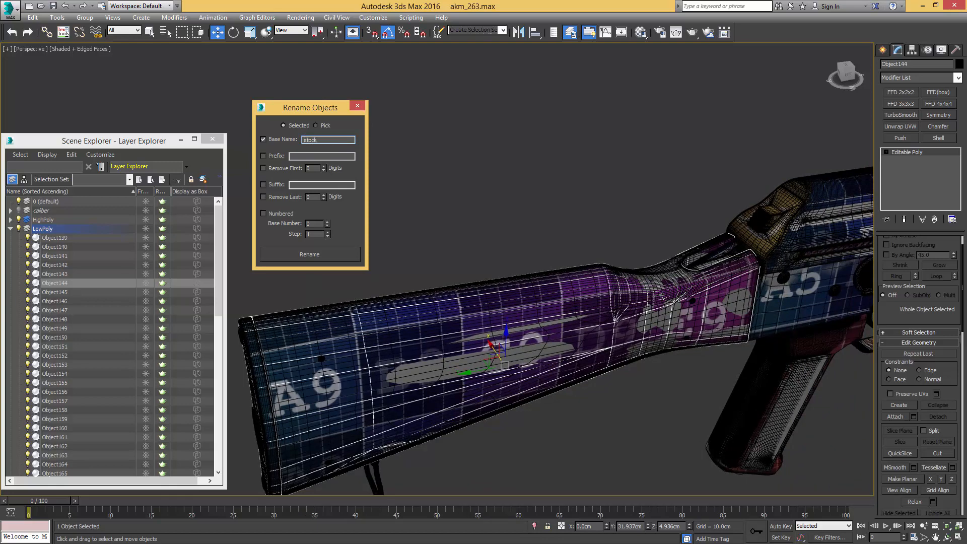
click(262, 184)
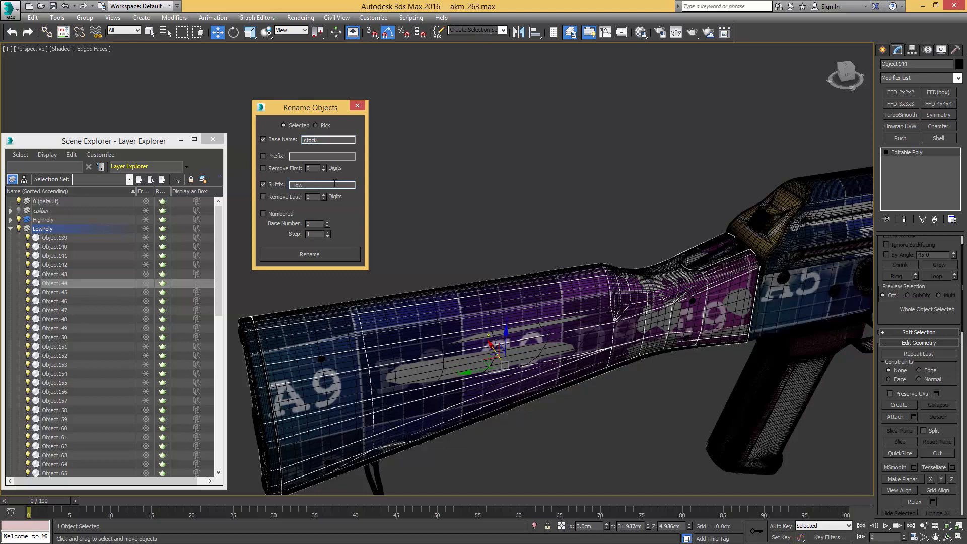
click(316, 258)
Step: Set the rename suffix to _high and select the high-poly stock together with the ring around the butt plate's upper screw
alt+middle_drag(525, 215, 540, 201)
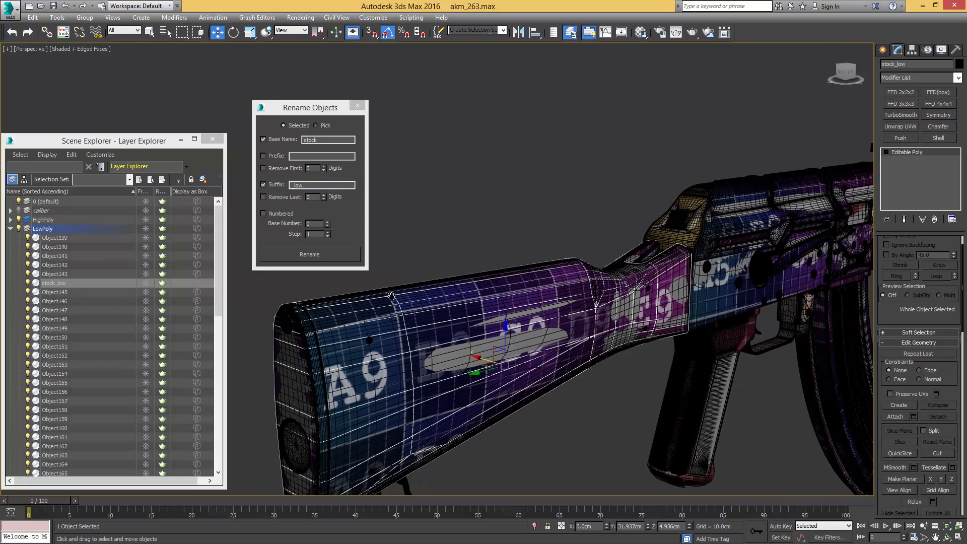
middle_drag(391, 296, 478, 257)
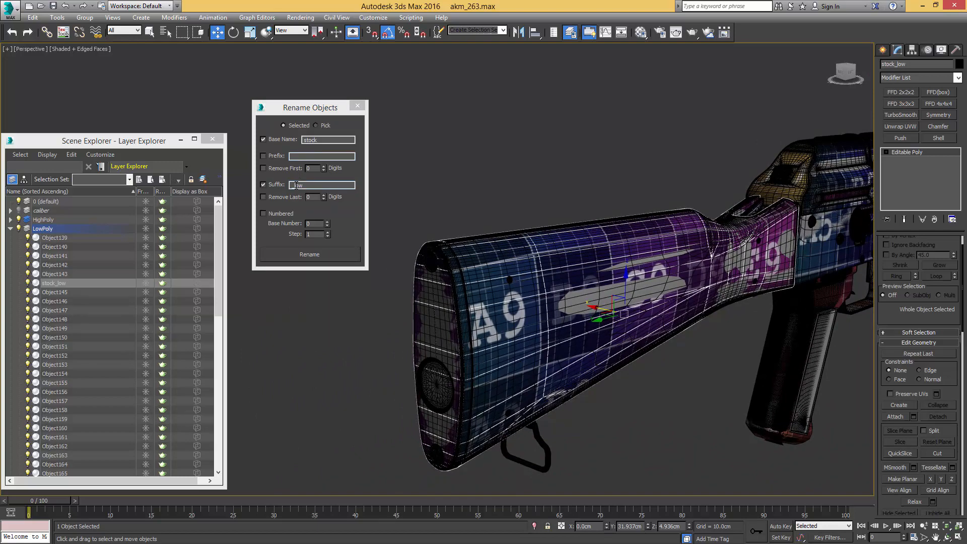
drag(296, 185, 334, 186)
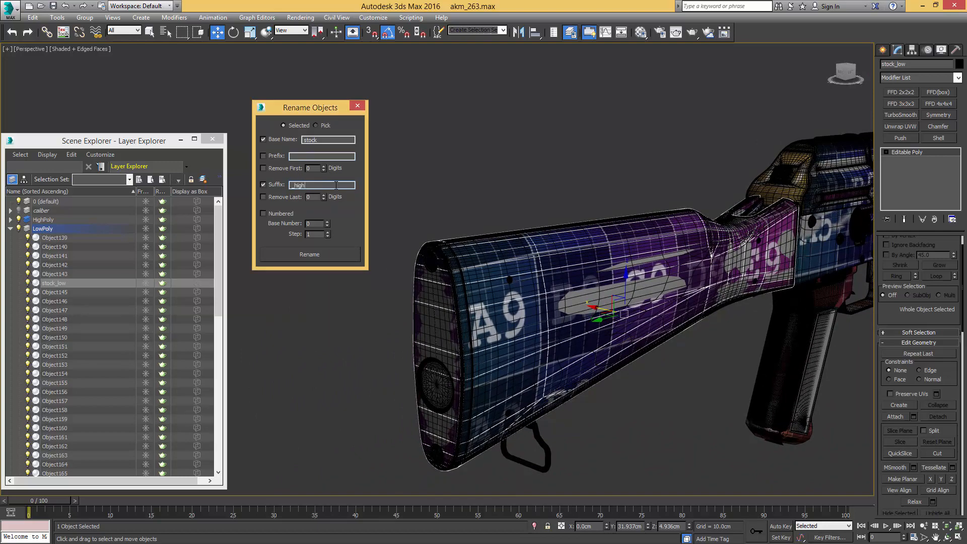
scroll(440, 257, up, 6)
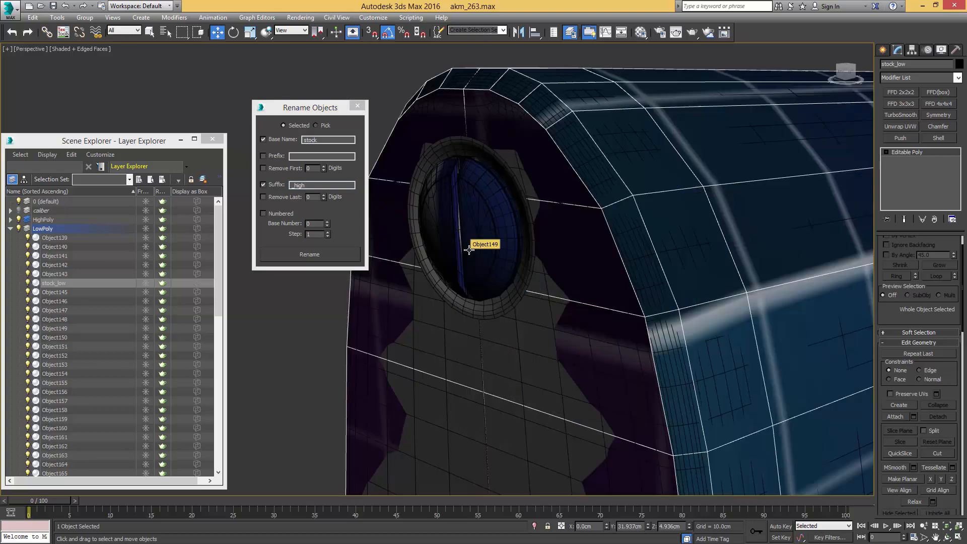
key(F3)
key(q)
click(600, 185)
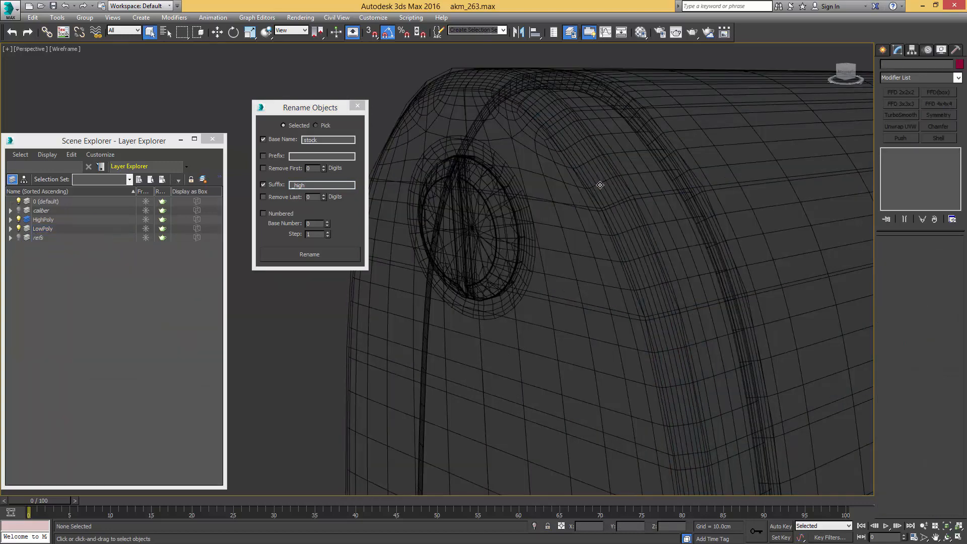
click(599, 182)
key(F3)
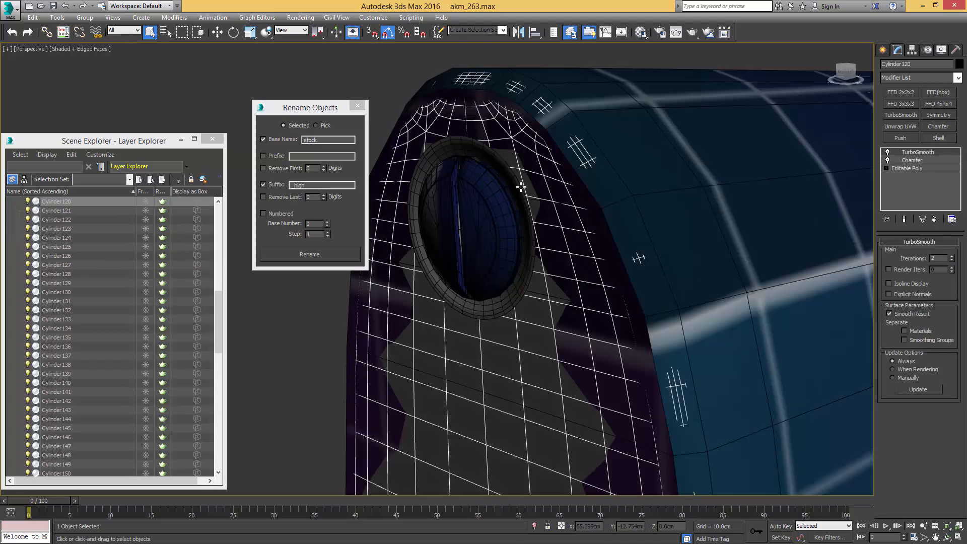
ctrl+click(507, 172)
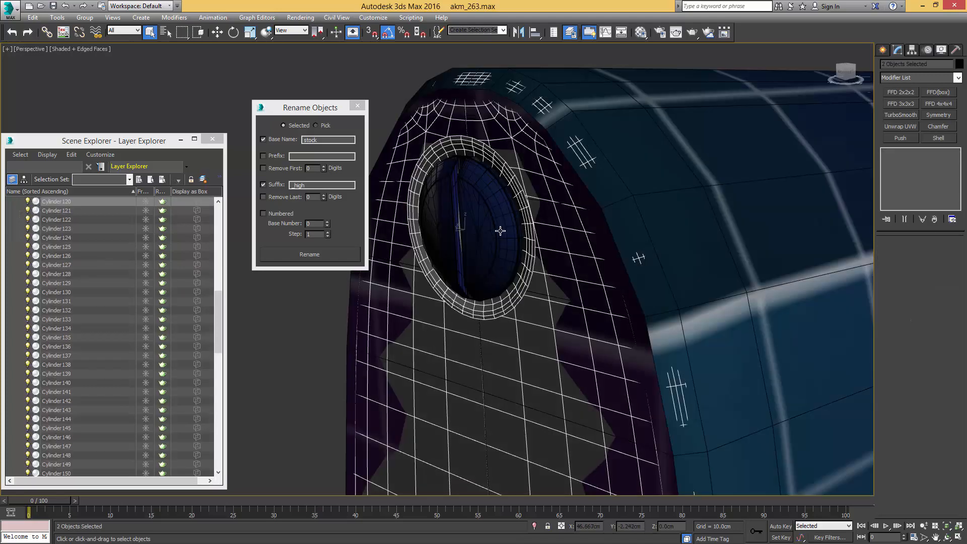
Step: Add the high-poly pieces around the butt plate's large round opening and lower screw to the selection
key(z)
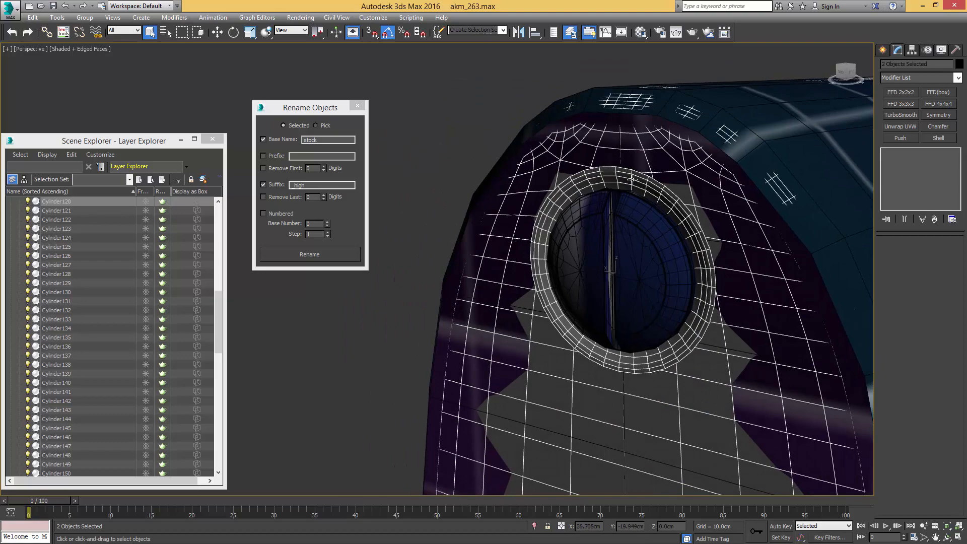
scroll(692, 285, down, 7)
middle_drag(689, 435, 573, 219)
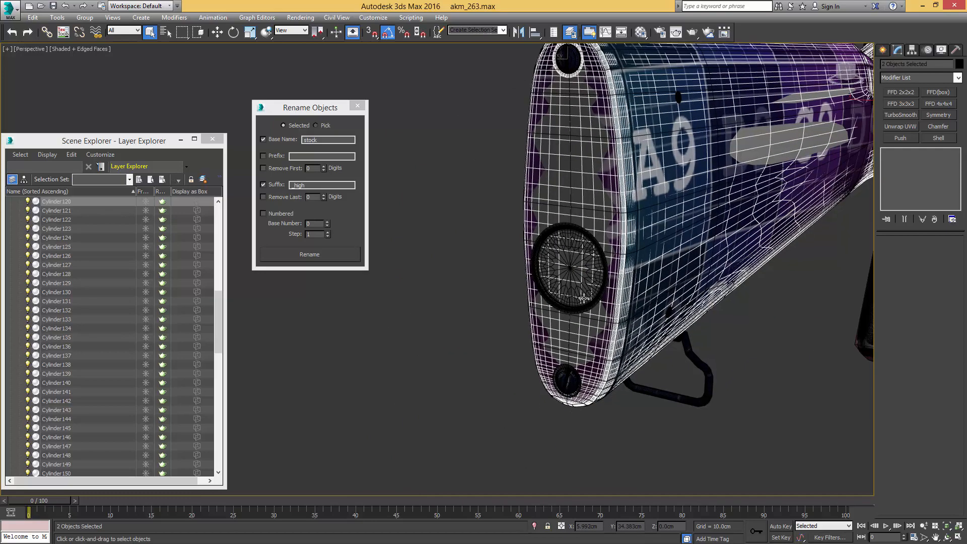
scroll(597, 295, up, 4)
ctrl+click(617, 282)
middle_drag(588, 433, 605, 298)
ctrl+click(524, 301)
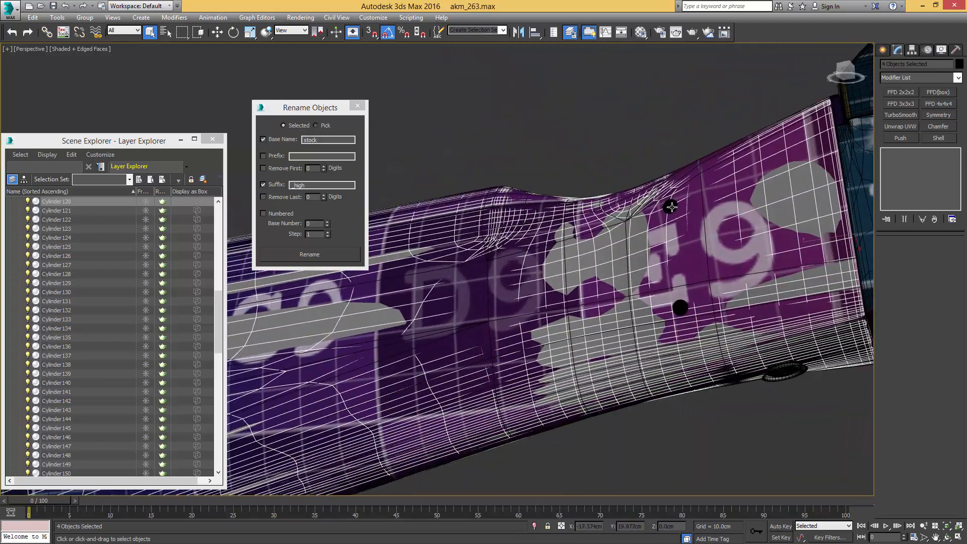
Step: Add the two small round pins near the stock's front end and the two near the butt plate to the selection
ctrl+click(670, 207)
ctrl+click(679, 307)
middle_drag(431, 336, 471, 301)
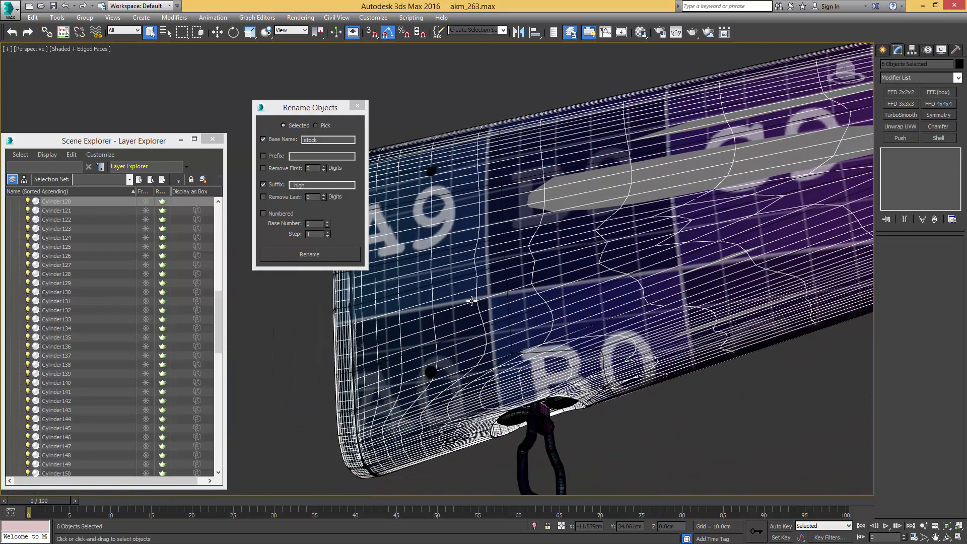
ctrl+click(432, 371)
ctrl+click(431, 172)
Step: Rename all the selected high-poly stock pieces with the base name stock and the suffix _high
alt+middle_drag(433, 172, 476, 220)
scroll(476, 220, down, 4)
alt+middle_drag(546, 231, 627, 284)
alt+middle_drag(742, 279, 666, 232)
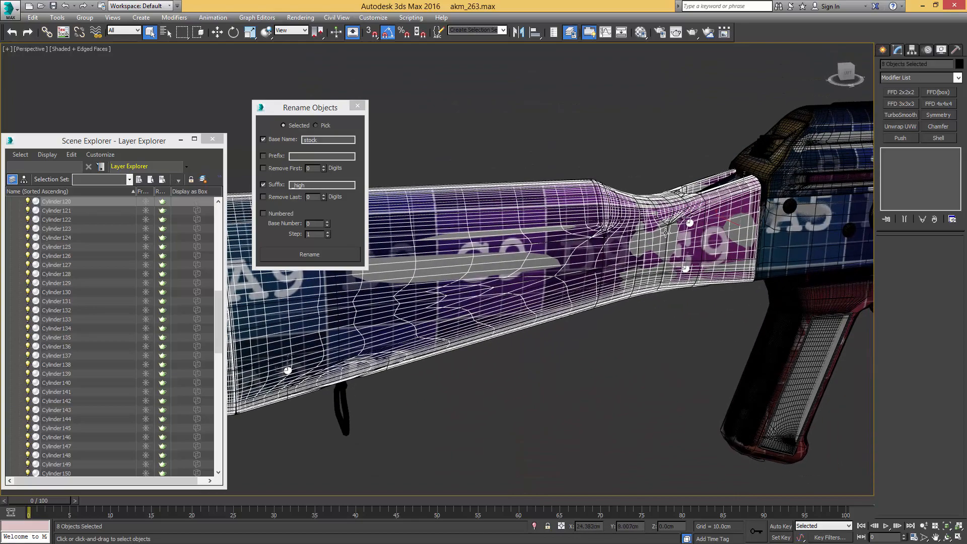
click(307, 255)
click(311, 258)
Step: Select the side pins near the butt plate and the high-poly stock in turn to check their names
middle_drag(424, 331, 633, 278)
click(504, 365)
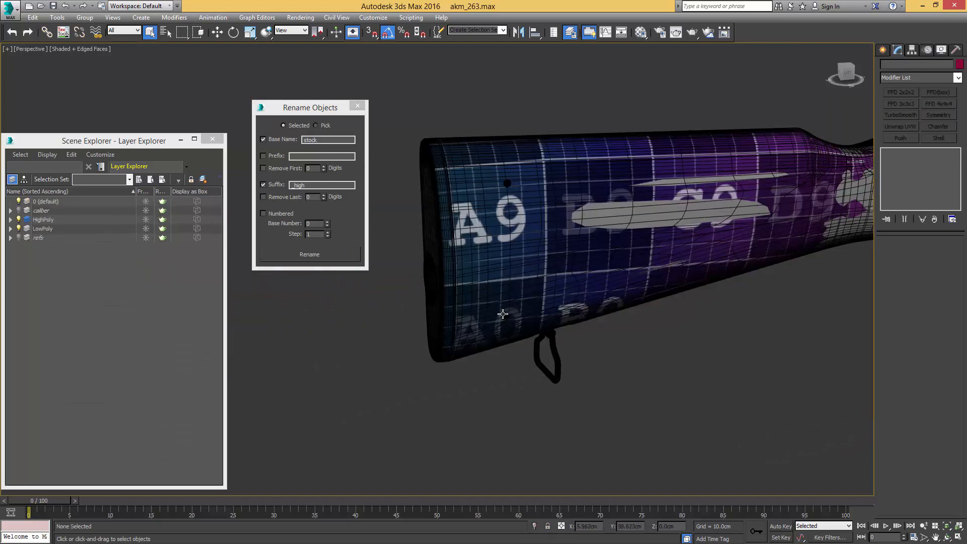
click(503, 314)
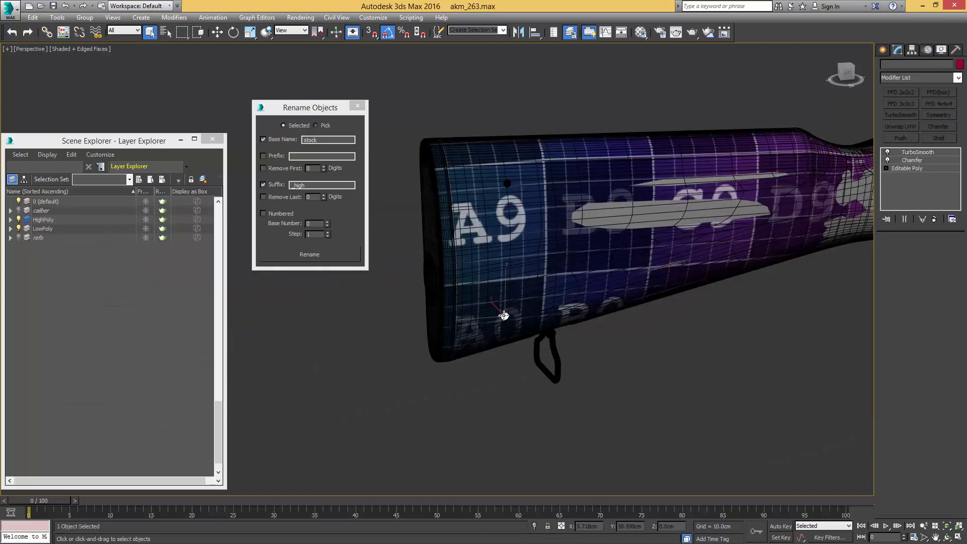
click(509, 184)
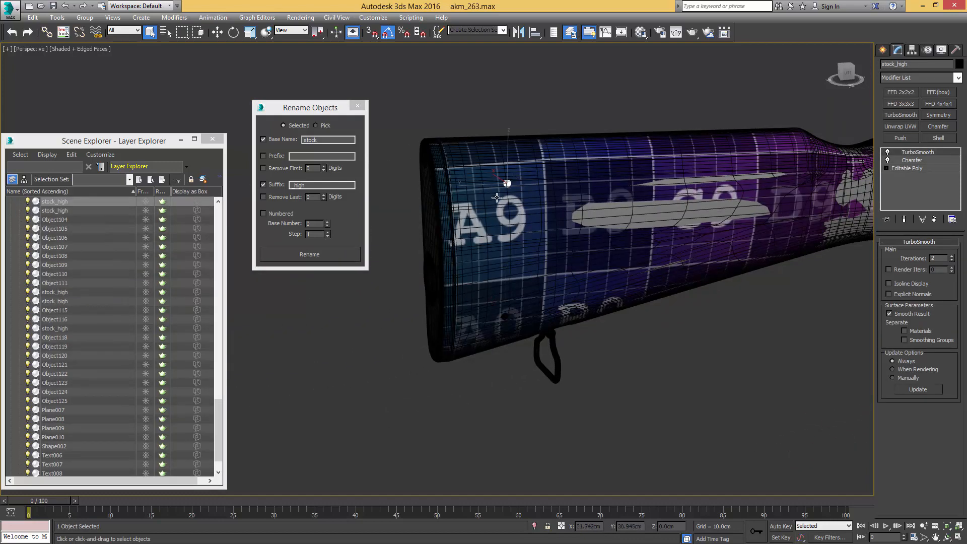
click(497, 198)
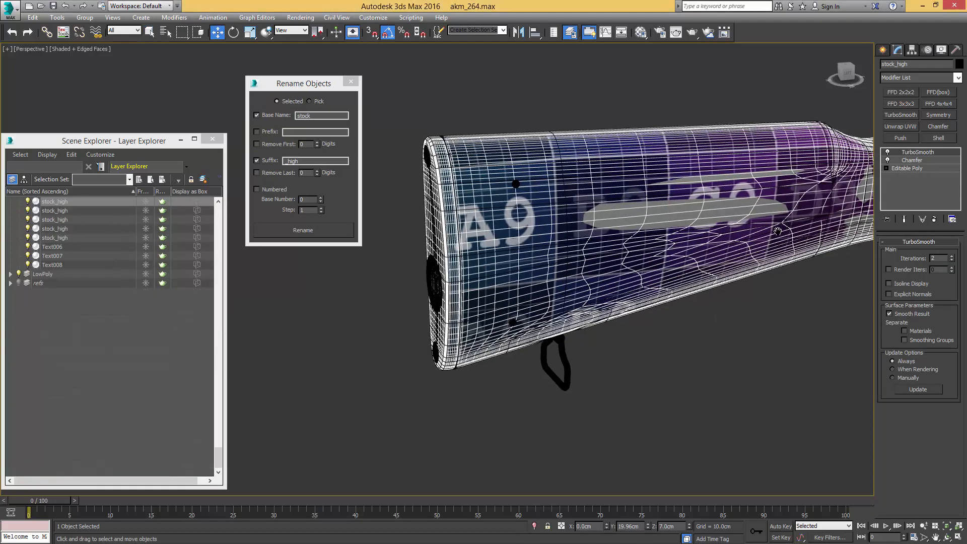
Step: Select both high-poly pieces of the round screw under the stock's front end and rename them as stock with suffix _high
alt+middle_drag(778, 231, 582, 269)
scroll(584, 268, up, 6)
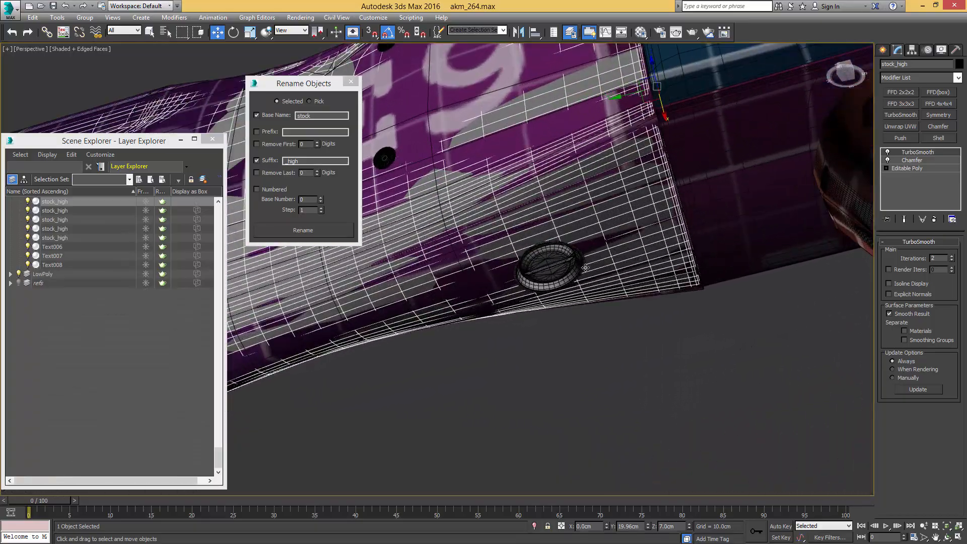
click(549, 253)
ctrl+click(579, 258)
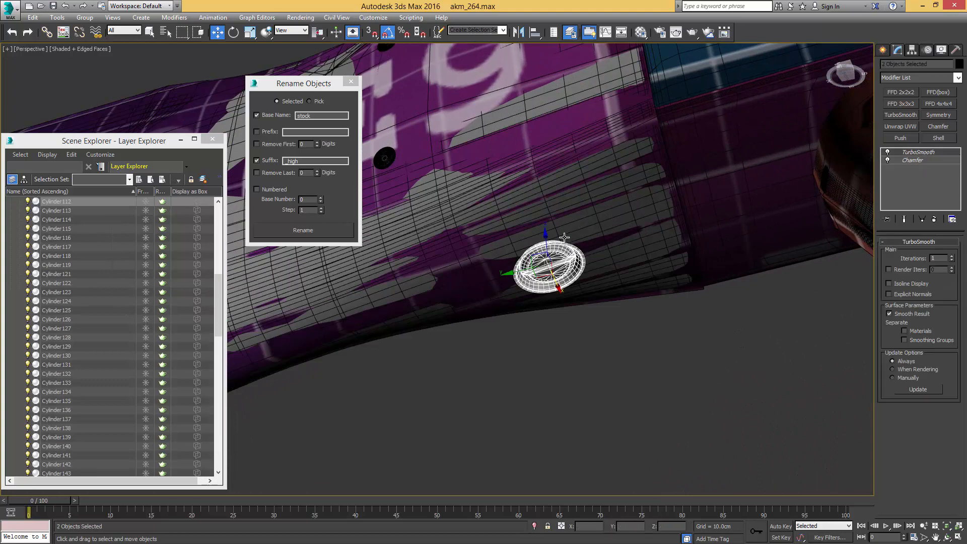
alt+middle_drag(524, 242, 435, 229)
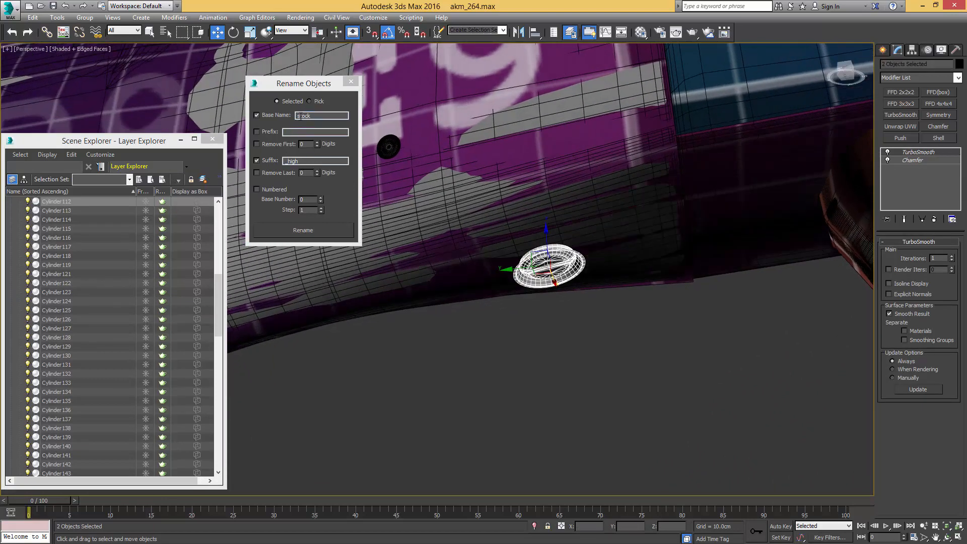
click(302, 231)
Step: Select the low-poly sling swivel under the stock and set the rename base name to swivel
alt+middle_drag(363, 220, 634, 199)
scroll(453, 222, down, 3)
alt+middle_drag(378, 254, 576, 245)
scroll(541, 254, up, 4)
click(572, 231)
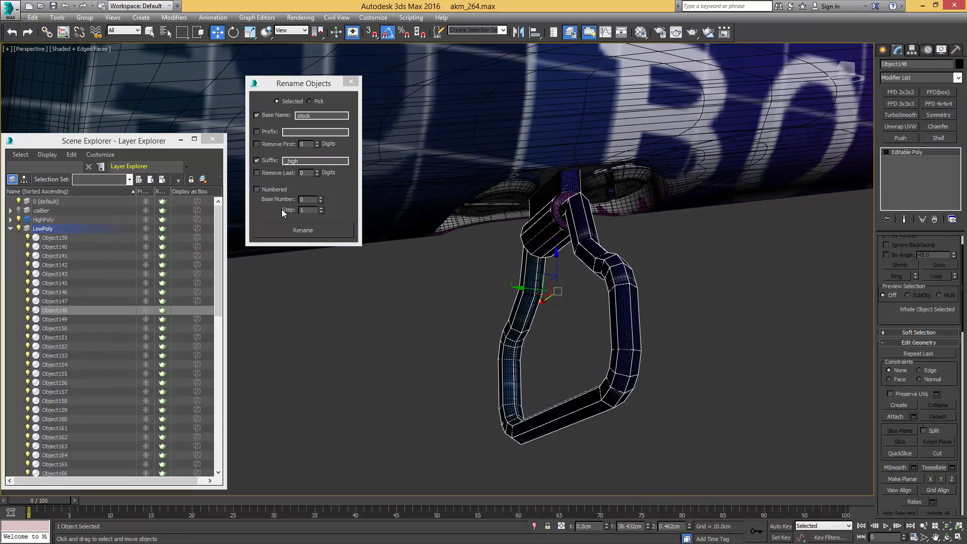
click(309, 118)
Step: Select the high-poly sling swivel in wireframe display and rename it with the base name swivel and the suffix _high
scroll(558, 222, up, 5)
key(q)
key(F3)
click(570, 224)
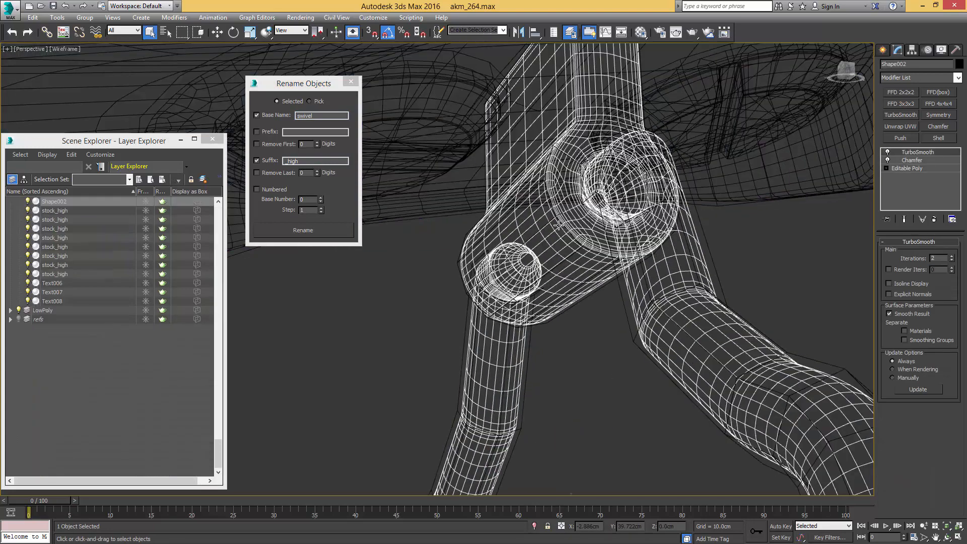
key(F3)
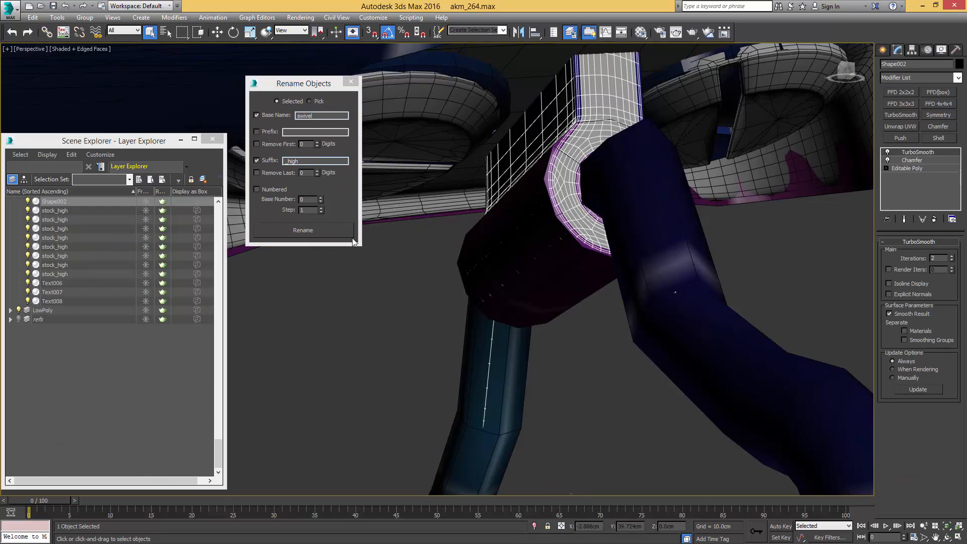
click(319, 230)
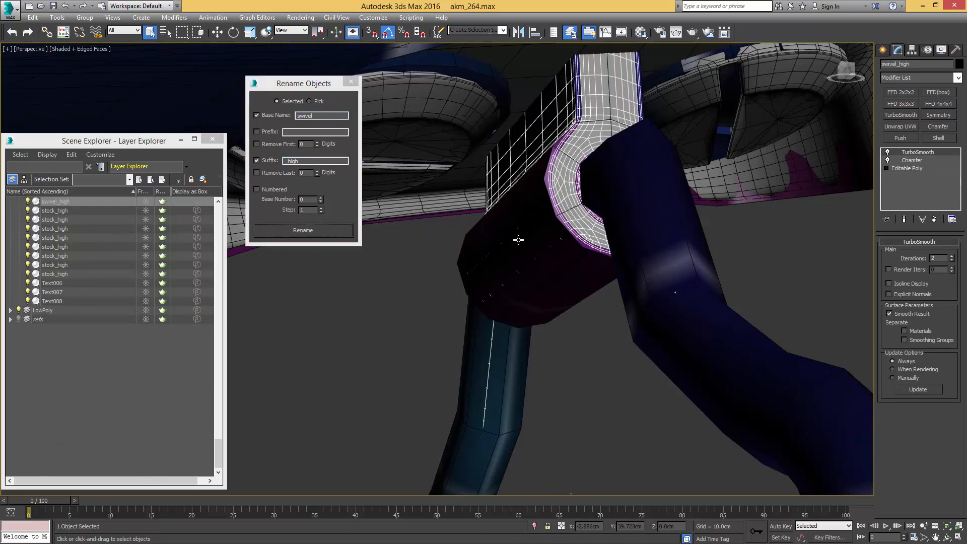
Step: Select the low-poly sling swivel under the stock and rename it with base name swivel and suffix _low
alt+middle_drag(518, 237, 504, 247)
click(545, 230)
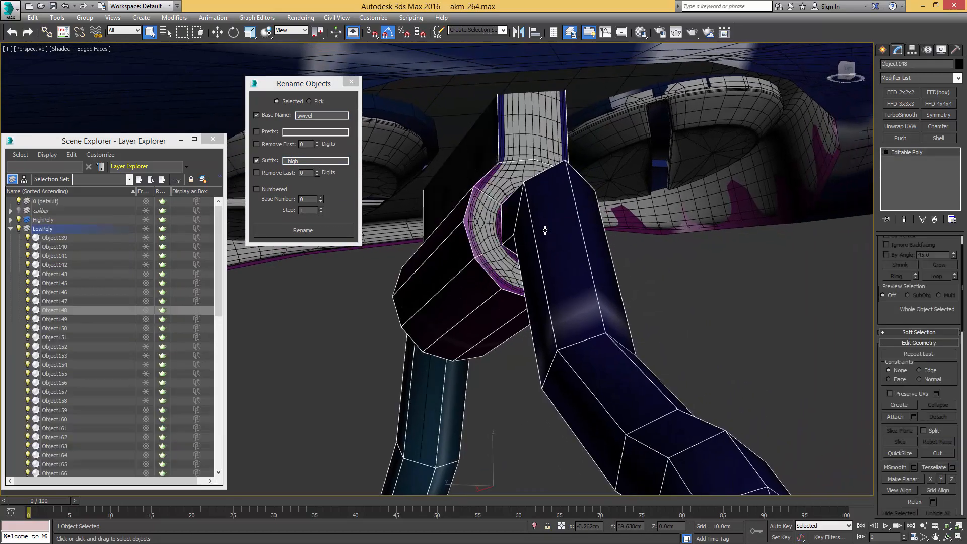
click(292, 159)
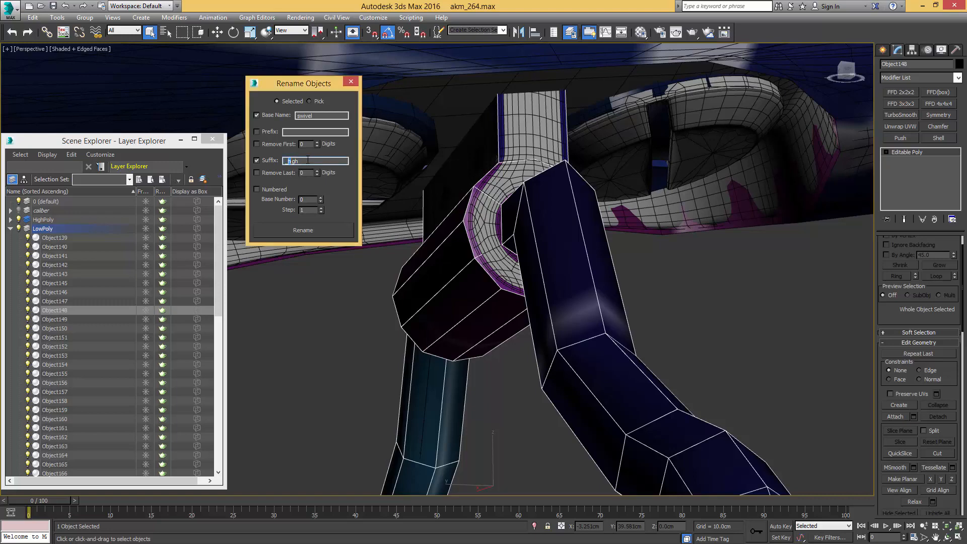
click(328, 228)
Step: Select the low-poly bracket set into the slot at the stock's front end and rename it as stock_element with suffix _low
scroll(538, 240, down, 6)
mouse_move(537, 240)
alt+middle_down()
mouse_move(673, 205)
mouse_move(462, 271)
mouse_move(546, 249)
alt+middle_up()
scroll(673, 205, up, 3)
middle_drag(674, 227, 242, 298)
scroll(468, 263, down, 2)
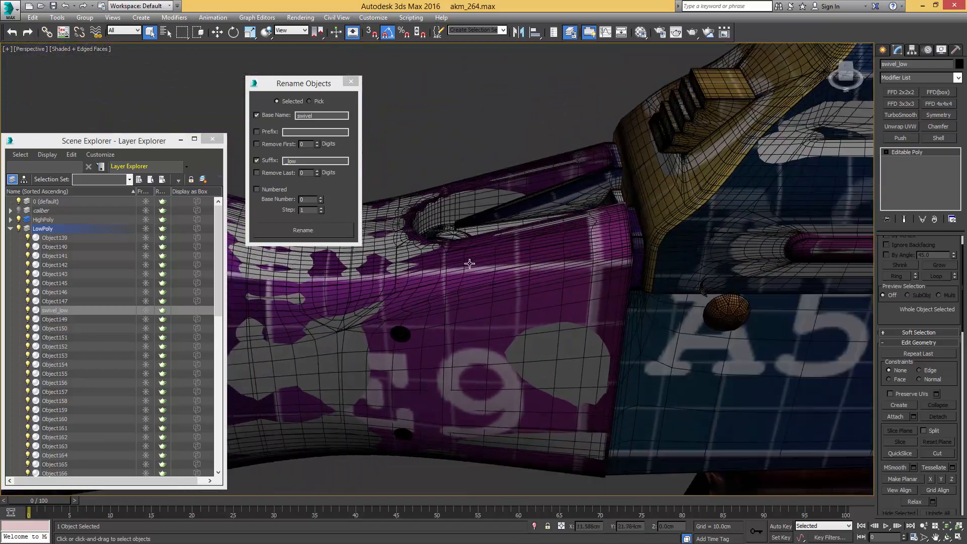
alt+middle_drag(468, 263, 544, 302)
scroll(544, 302, up, 2)
scroll(528, 242, up, 3)
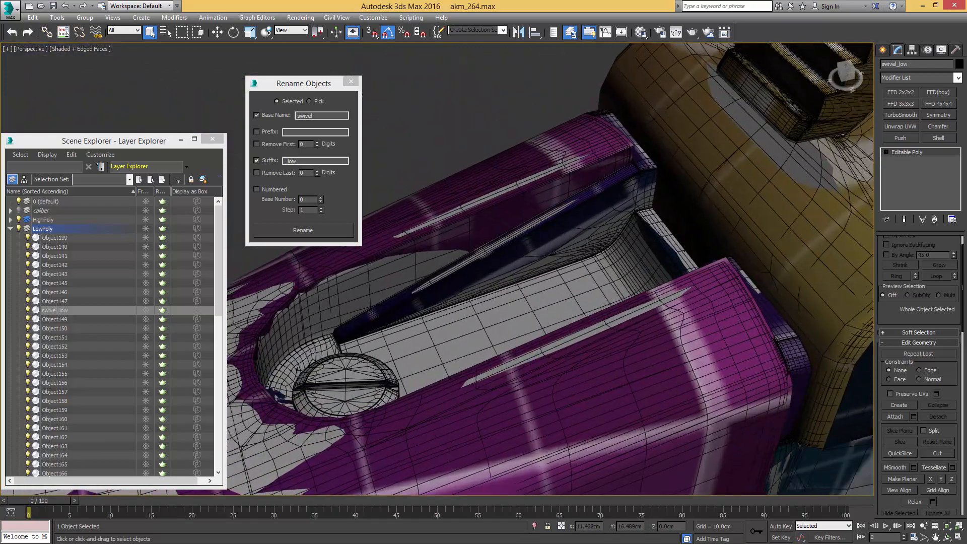
click(512, 245)
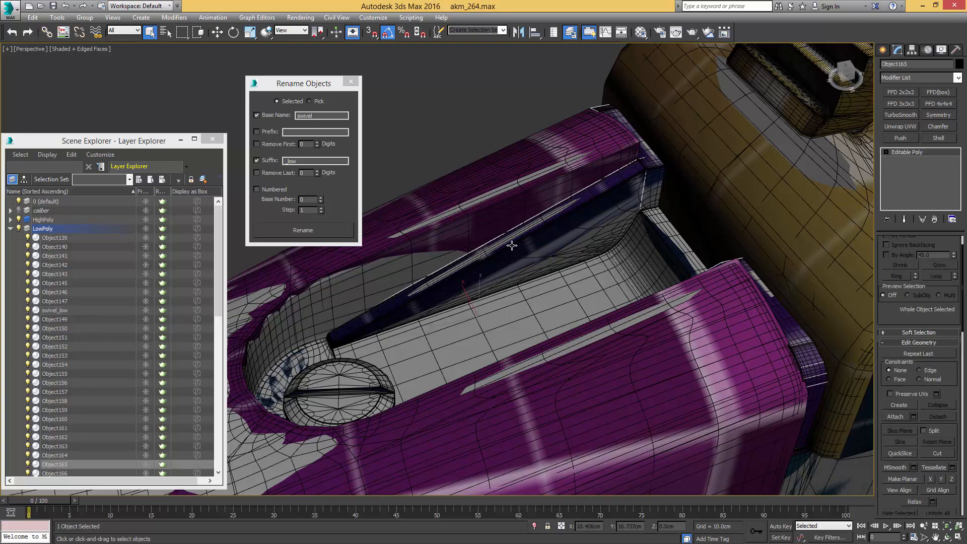
key(F3)
key(F3)
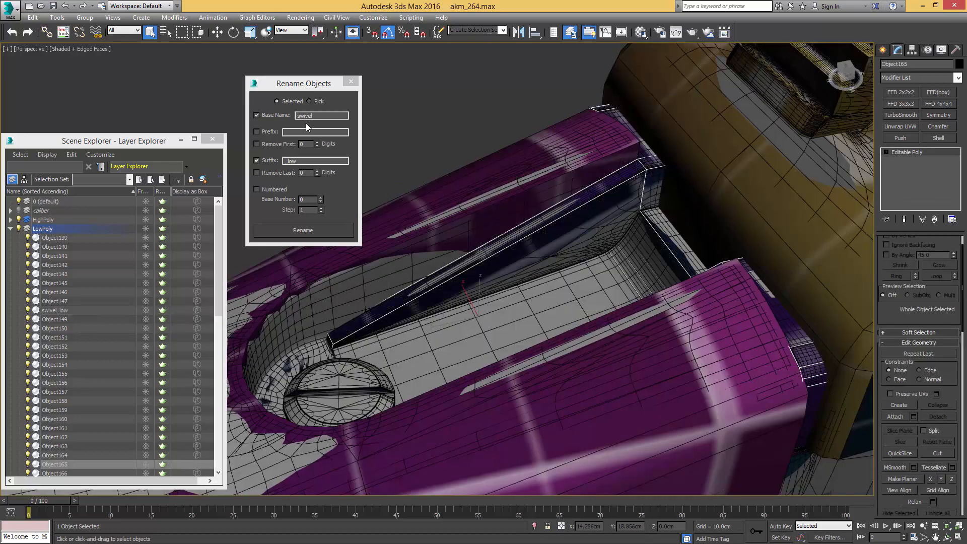
click(339, 115)
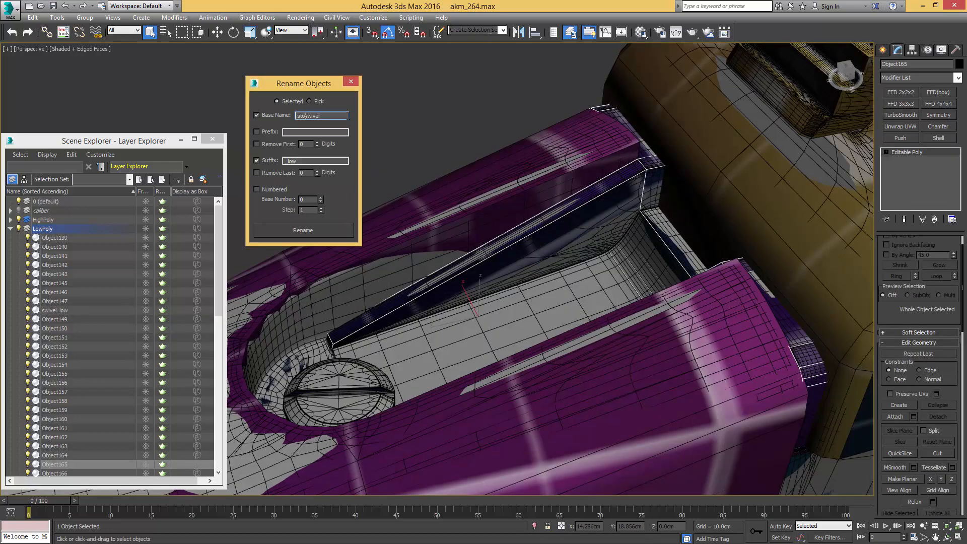
double_click(318, 115)
text(ele)
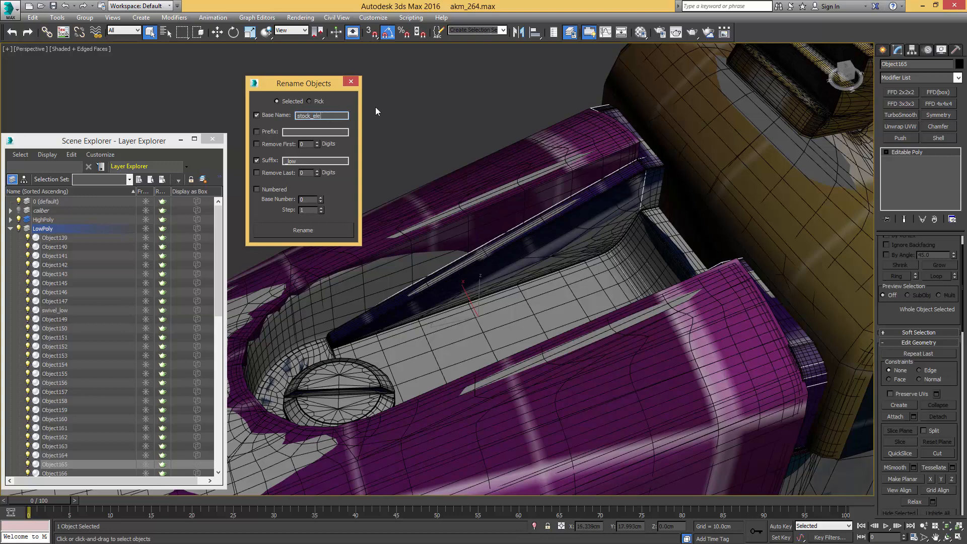
text(ment)
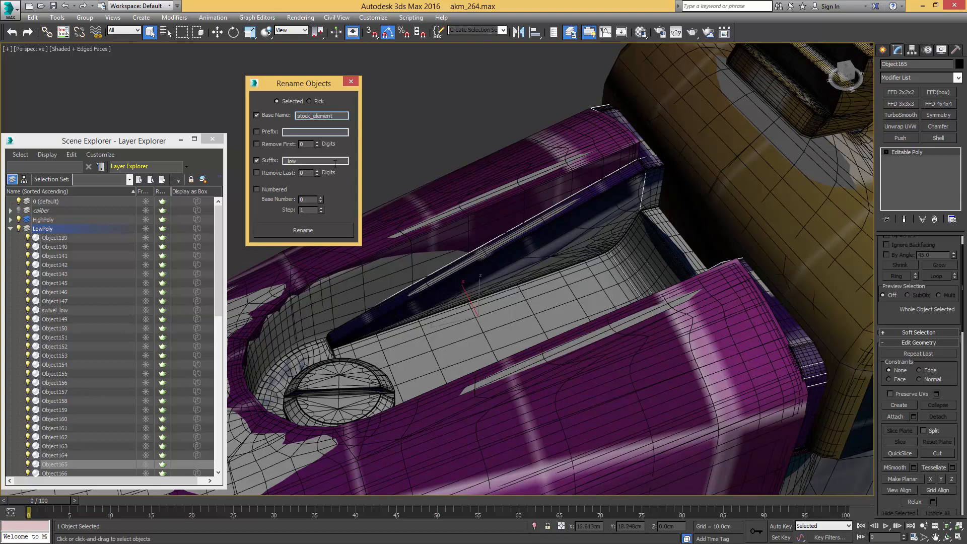
click(318, 229)
Step: Select the high-poly bracket in the stock's front slot using wireframe display and rename it as stock_element with suffix _high
middle_drag(558, 219, 574, 210)
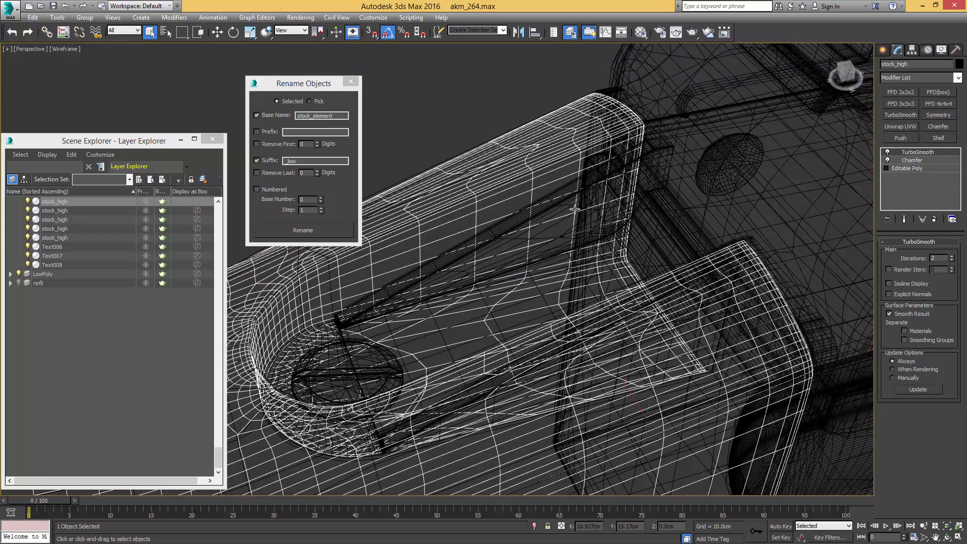
key(F3)
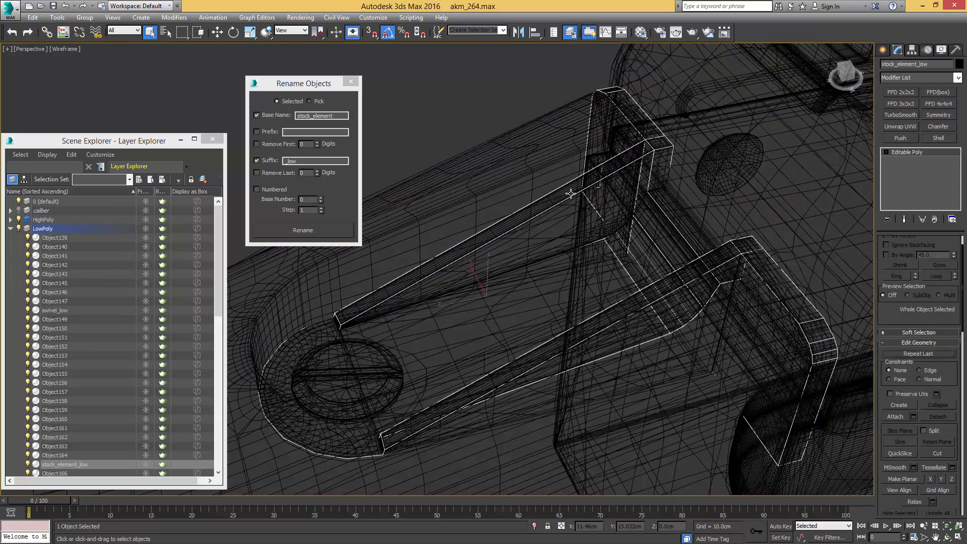
click(570, 194)
key(F3)
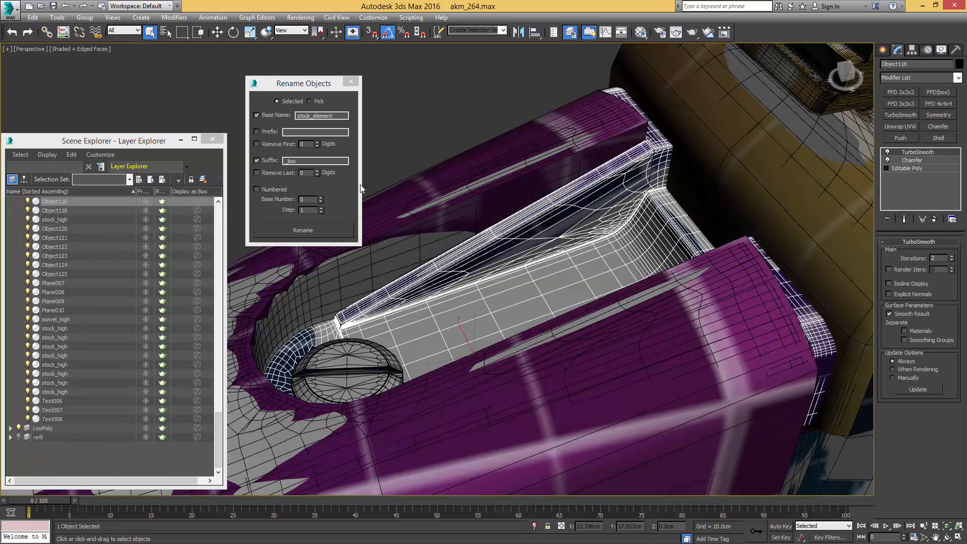
drag(289, 161, 328, 160)
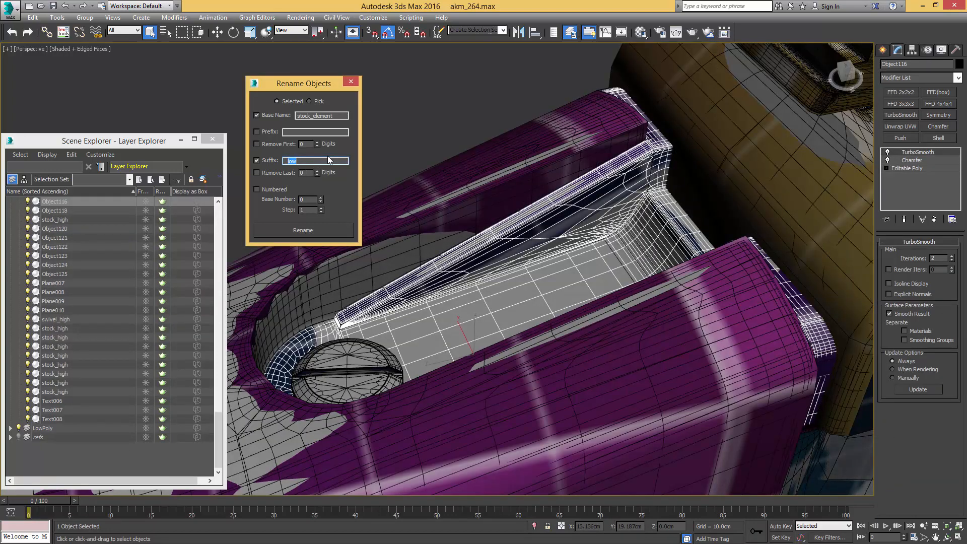
text(_high)
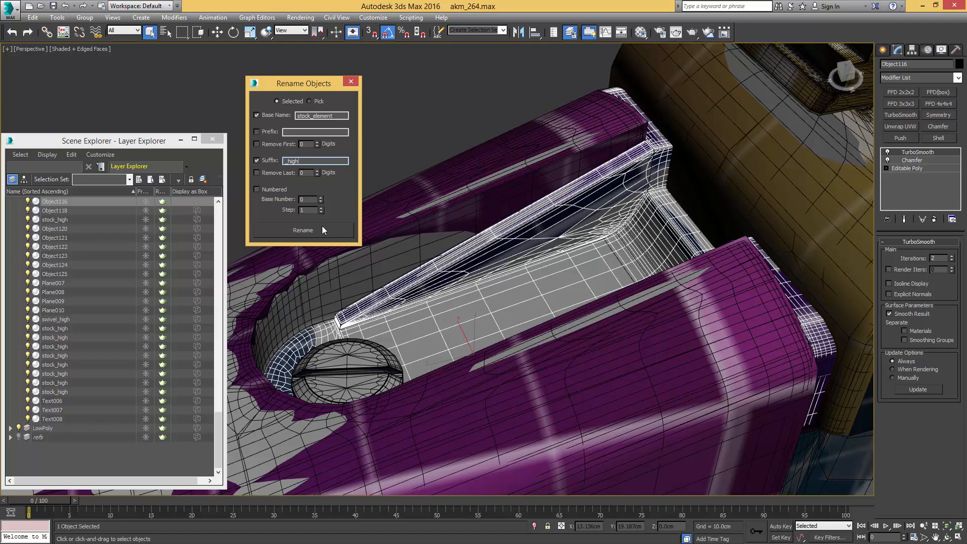
click(314, 229)
Step: Select all parts of the stock together to check them, and save the scene as akm_265.max
scroll(485, 205, down, 6)
alt+middle_drag(484, 205, 470, 149)
scroll(494, 234, down, 3)
middle_drag(494, 235, 626, 201)
scroll(628, 210, down, 2)
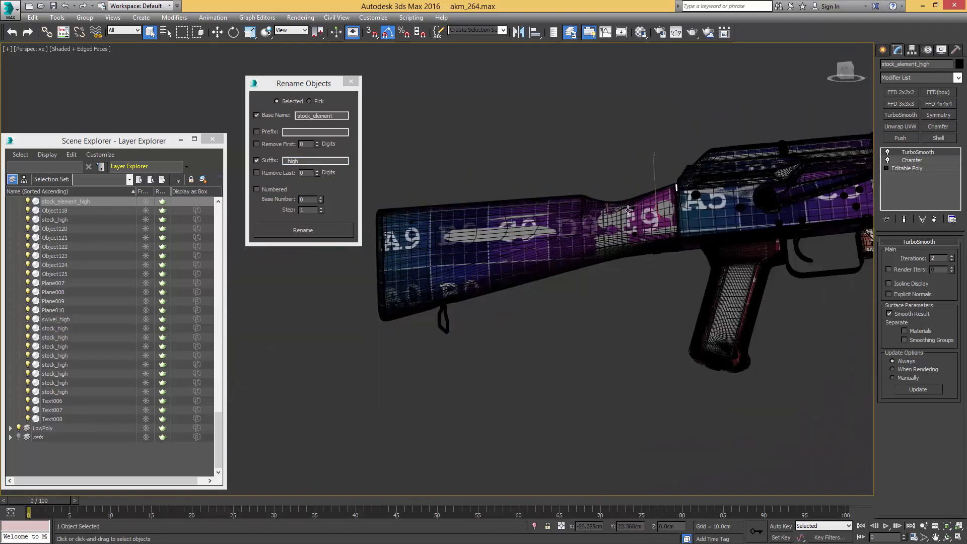
scroll(627, 210, down, 3)
drag(403, 308, 654, 140)
alt+middle_drag(654, 140, 531, 164)
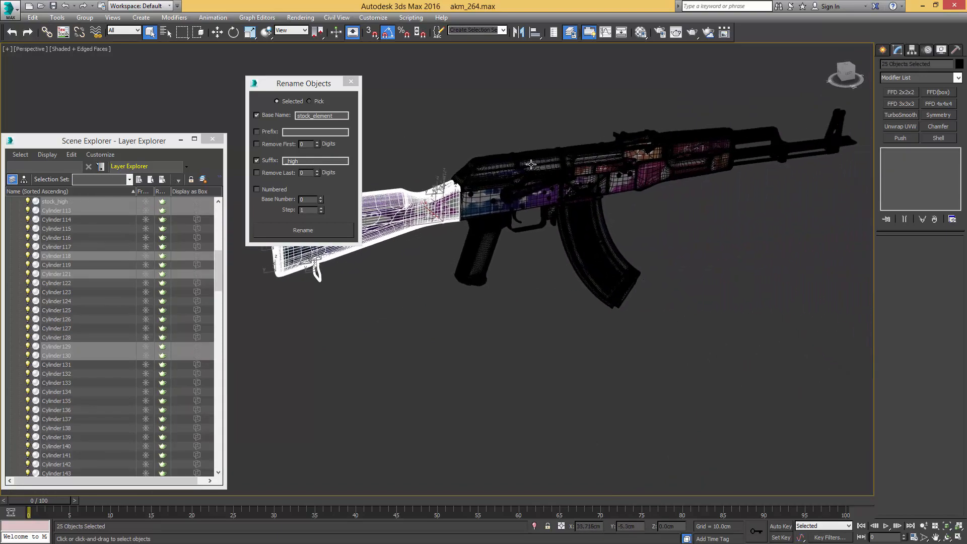
scroll(528, 157, up, 6)
middle_drag(492, 140, 495, 161)
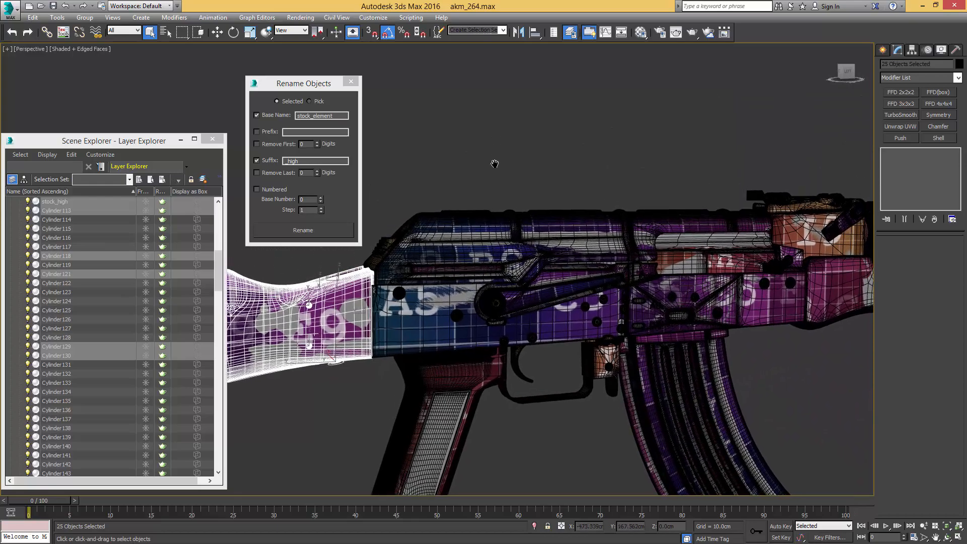
key(ctrl+s)
Step: Examine the rivets along the receiver's side and select the rearmost one near the stock to identify it
middle_drag(606, 268, 651, 222)
scroll(590, 251, up, 3)
scroll(568, 264, up, 4)
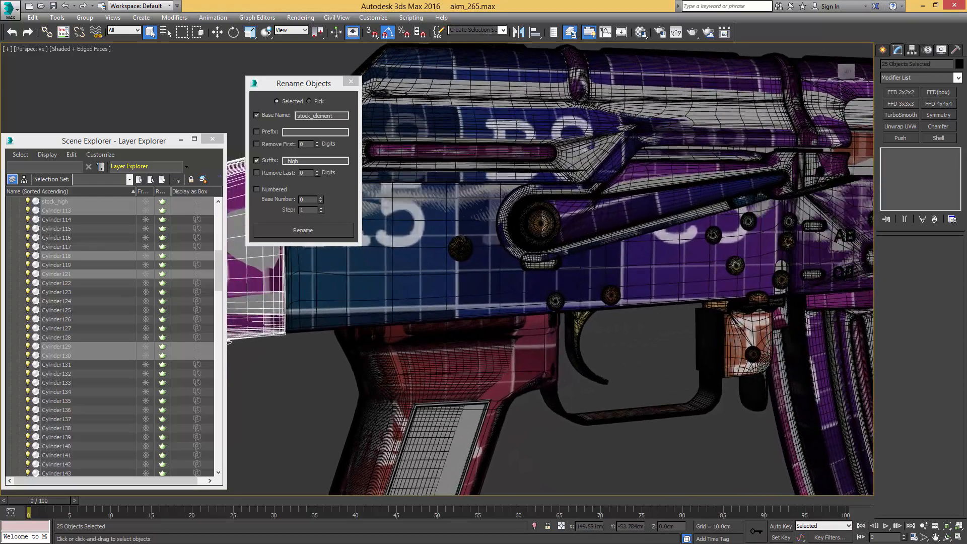
middle_drag(818, 228, 600, 265)
middle_drag(505, 302, 804, 273)
alt+middle_drag(706, 219, 641, 242)
middle_drag(463, 138, 581, 233)
scroll(581, 234, up, 2)
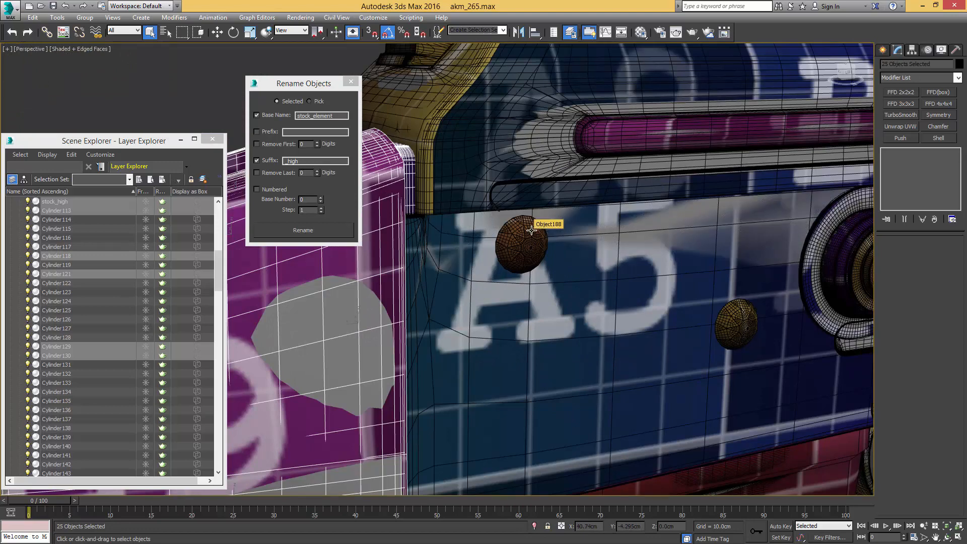
click(531, 225)
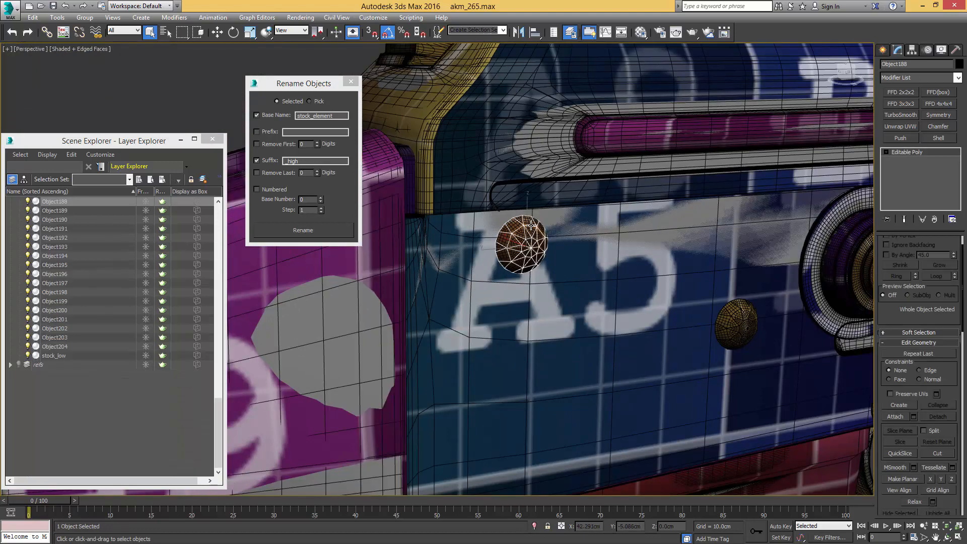
middle_drag(637, 242, 557, 249)
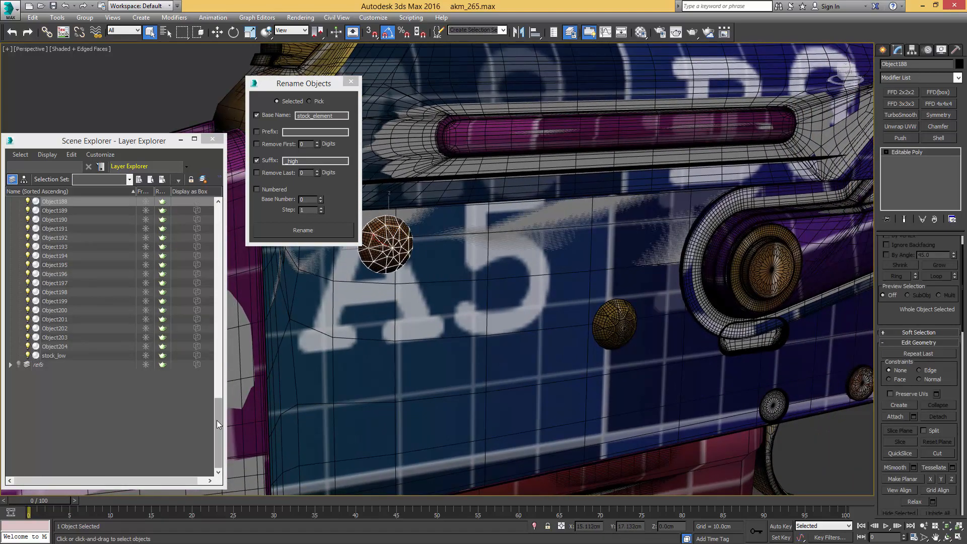
Step: Collapse the LowPoly layer's object list and hide the HighPoly layer
drag(218, 420, 218, 229)
click(10, 229)
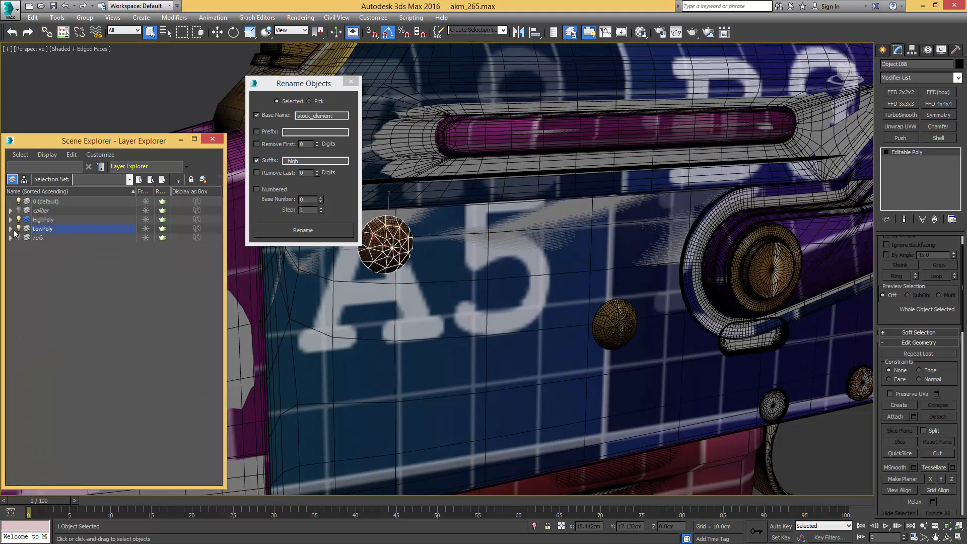
click(27, 245)
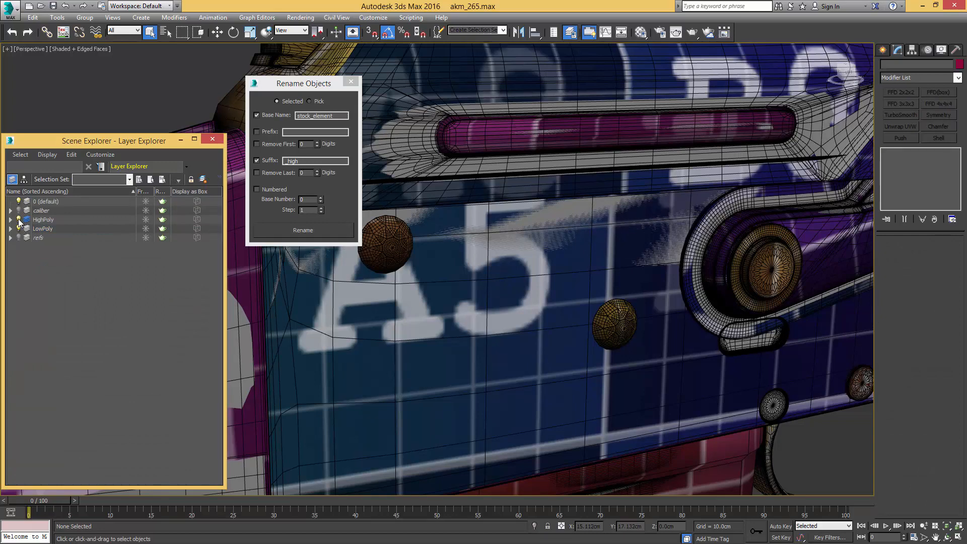
click(19, 219)
Step: Select all nine low-poly rivets along the receiver's selector-lever side, from the stock to the handguard
click(397, 242)
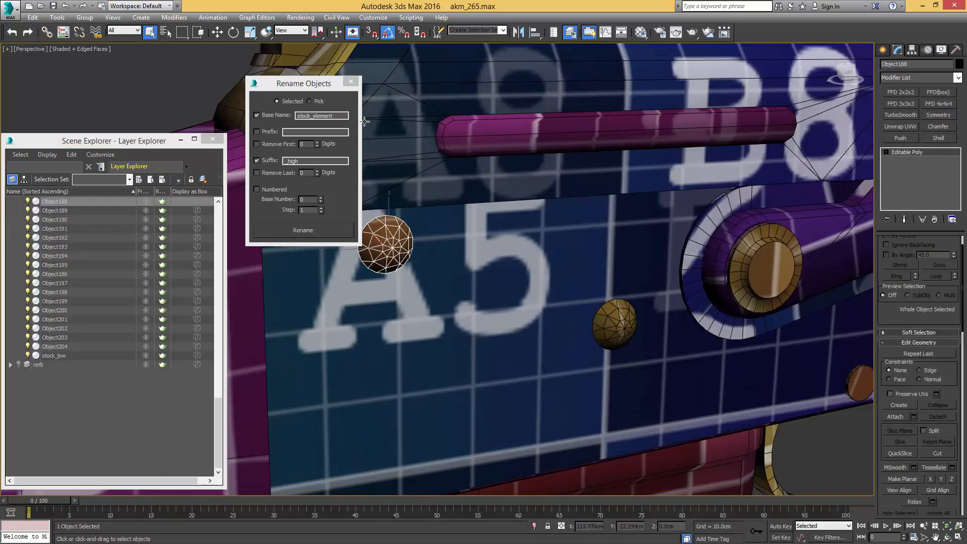
ctrl+click(631, 321)
middle_drag(711, 285, 504, 275)
middle_drag(667, 348, 516, 322)
ctrl+click(526, 340)
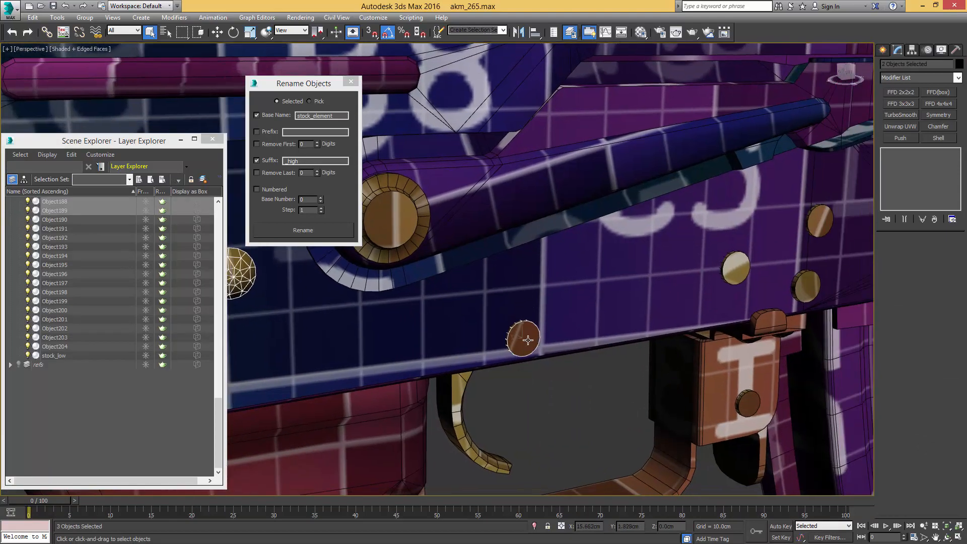
ctrl+click(741, 268)
middle_drag(753, 260, 547, 260)
ctrl+click(600, 285)
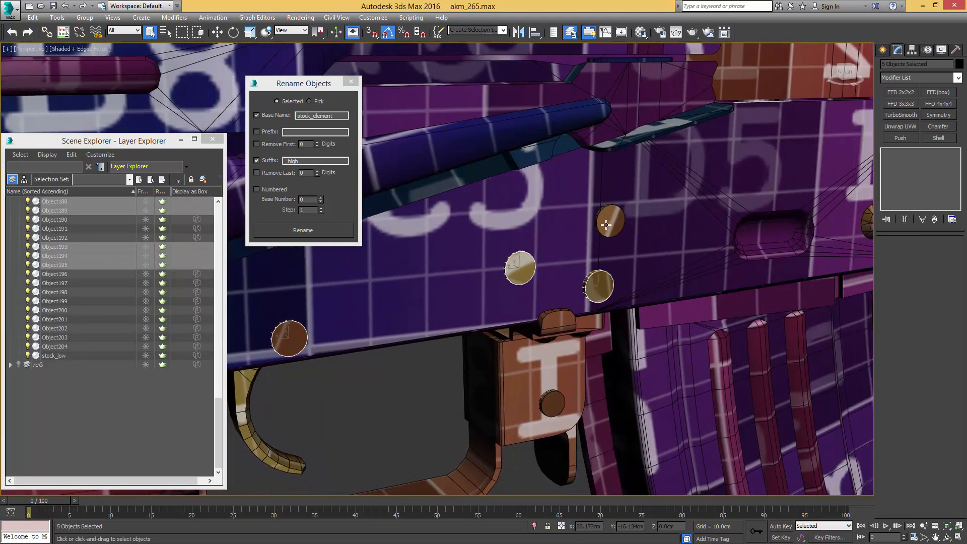
ctrl+click(611, 220)
middle_drag(719, 221, 392, 269)
ctrl+click(583, 261)
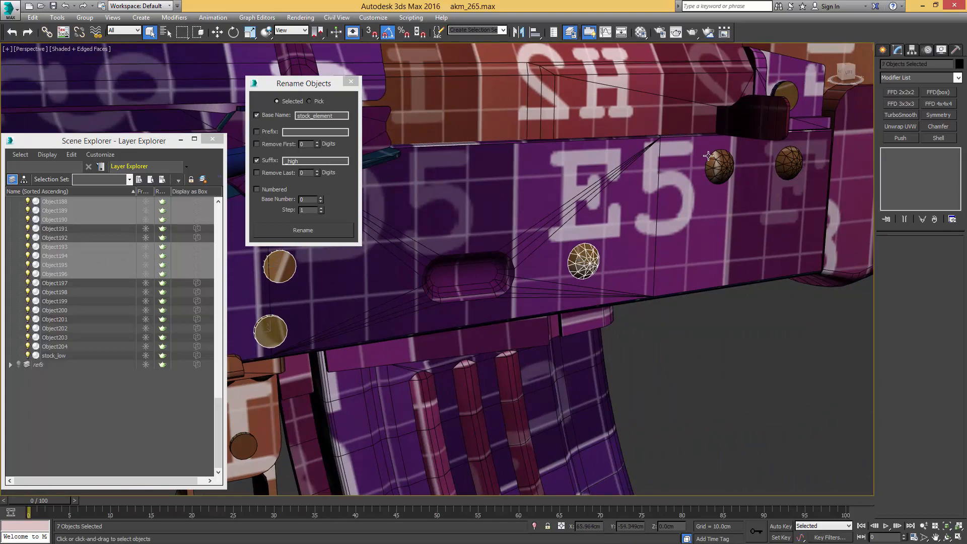
ctrl+click(719, 166)
ctrl+click(788, 162)
Step: Add the nine matching low-poly rivets on the receiver's opposite side to the selection
scroll(789, 163, down, 8)
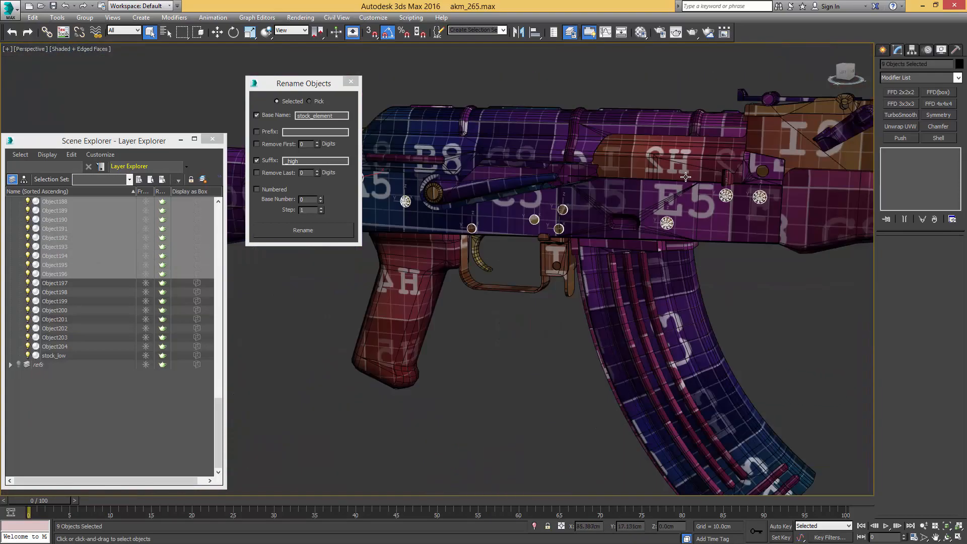
alt+middle_drag(683, 181, 587, 201)
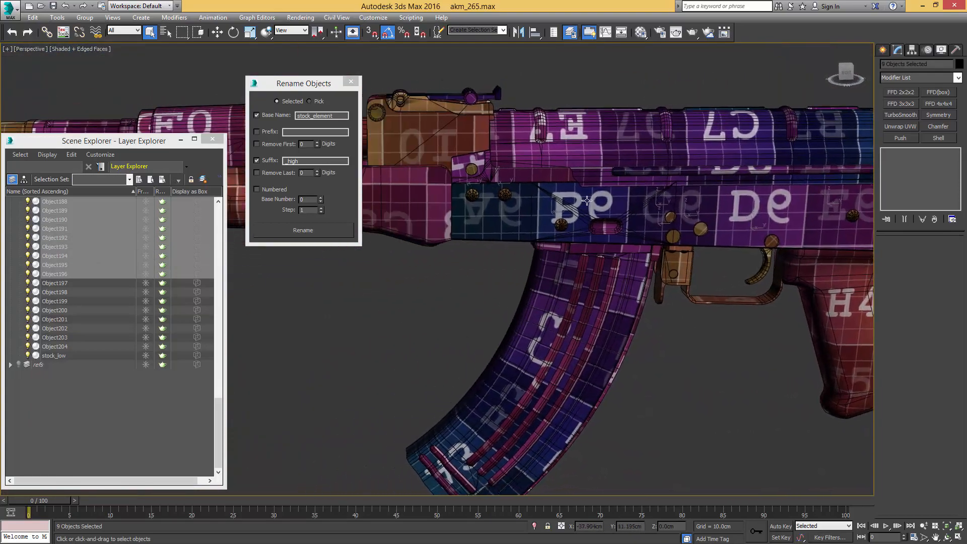
ctrl+click(472, 194)
ctrl+click(505, 194)
ctrl+click(561, 225)
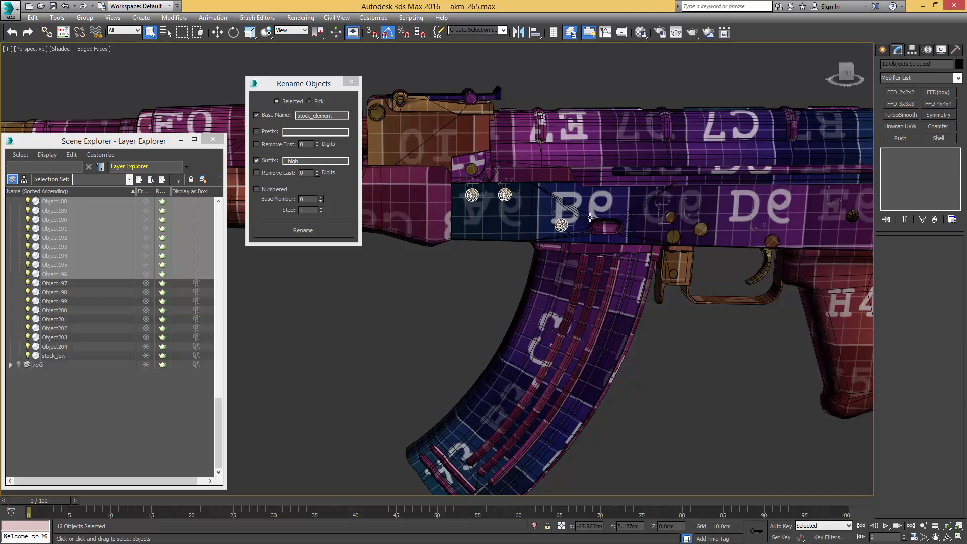
ctrl+click(668, 218)
ctrl+click(673, 236)
ctrl+click(700, 230)
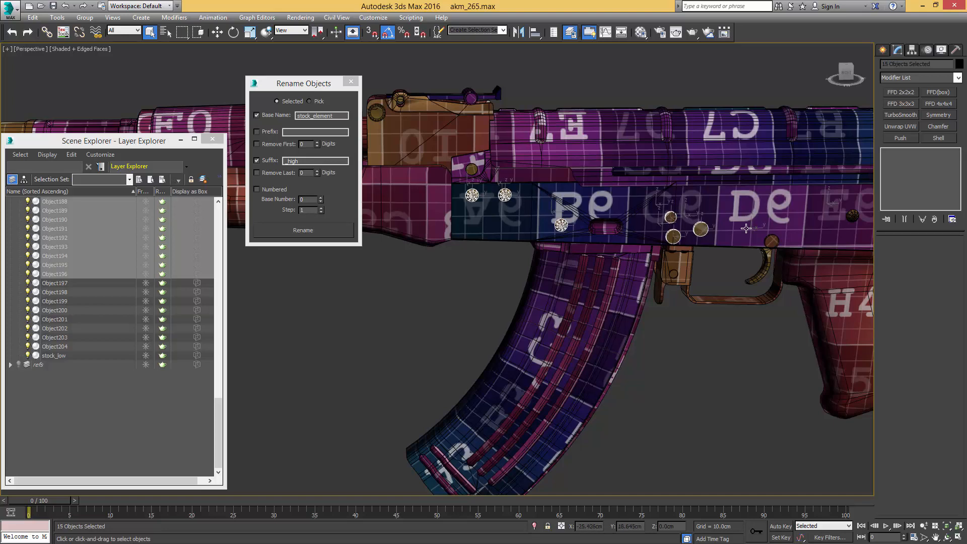
middle_drag(769, 229, 610, 226)
ctrl+click(615, 238)
ctrl+click(696, 211)
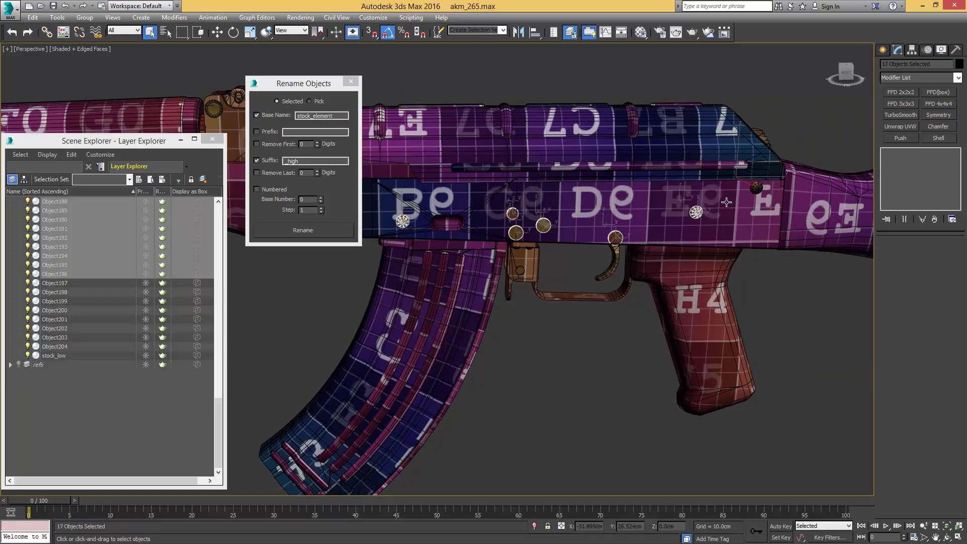
ctrl+click(756, 188)
Step: Rename all selected receiver rivets with base name receiver_screws and suffix _low
alt+middle_drag(757, 188, 414, 230)
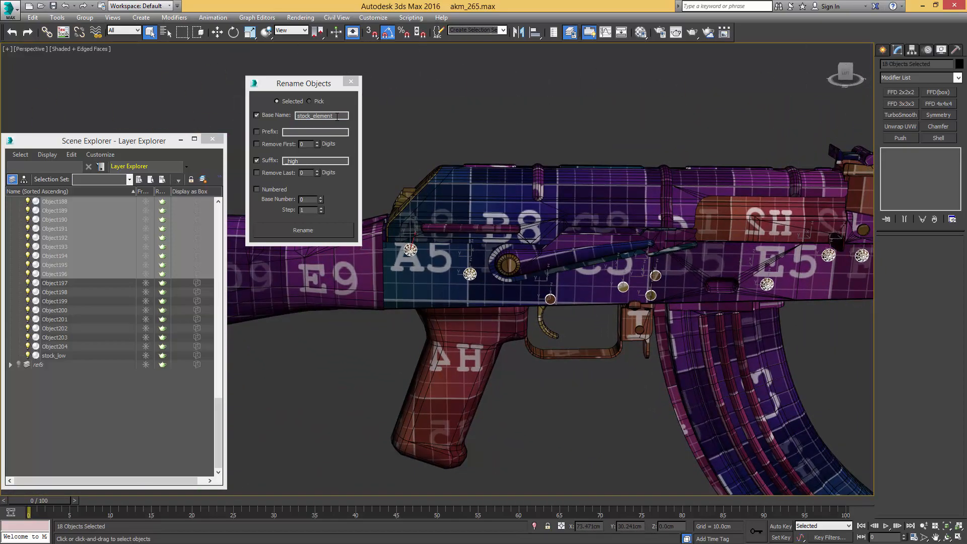
drag(337, 116, 291, 101)
text(n)
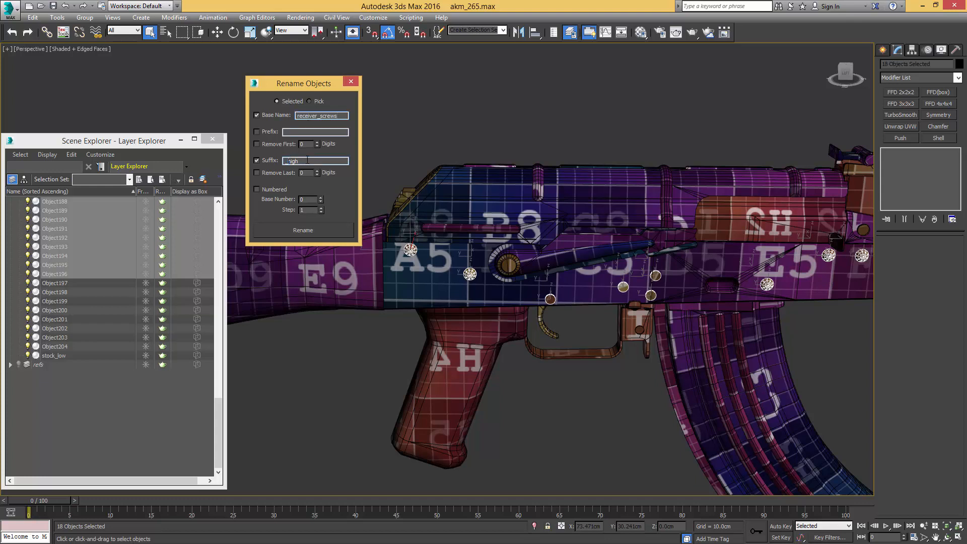
double_click(335, 160)
click(322, 232)
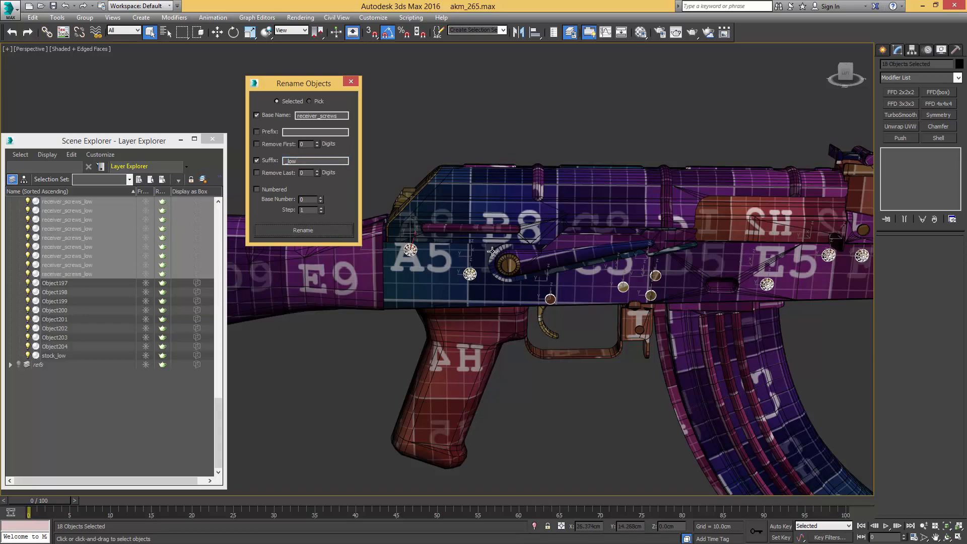
Step: Rename the low-poly receiver body with base name receiver and suffix _low
middle_drag(491, 250, 656, 227)
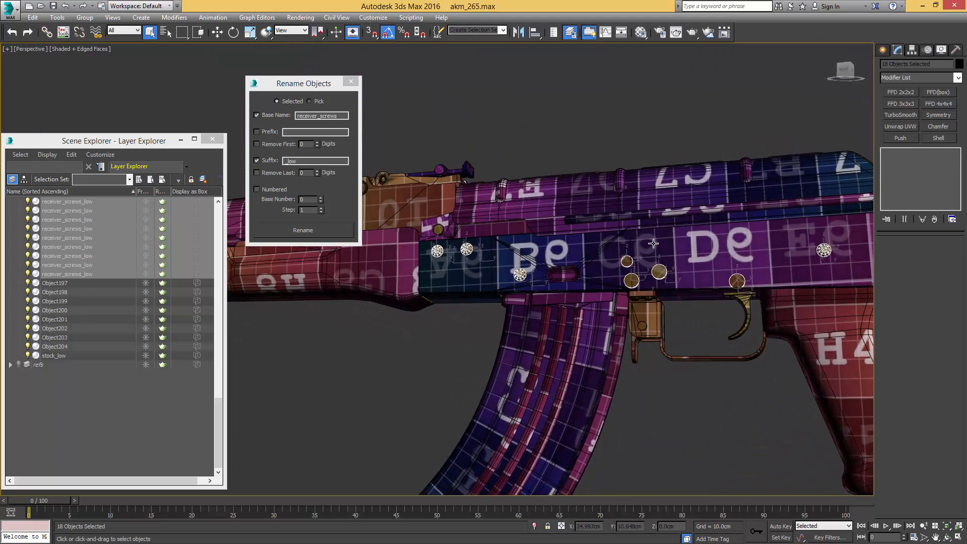
click(653, 243)
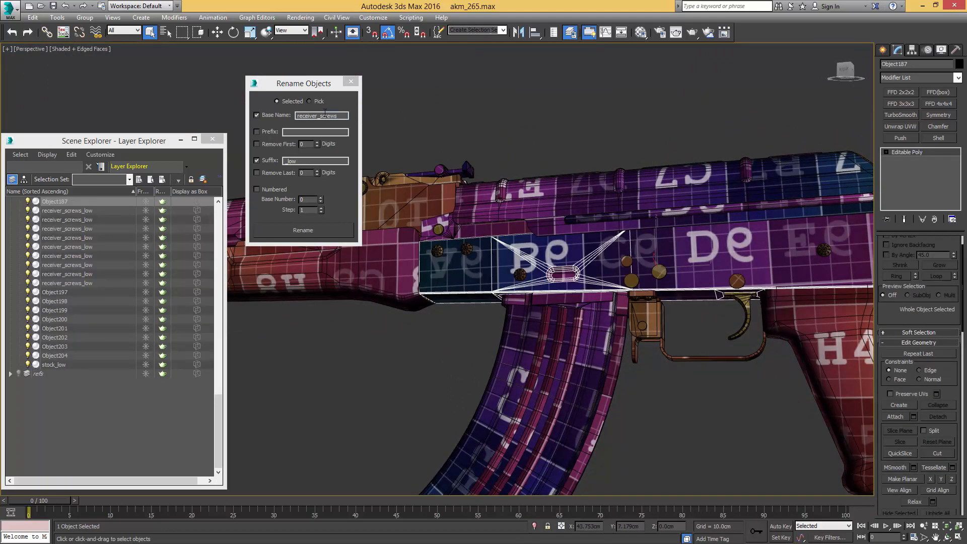
drag(319, 116, 357, 116)
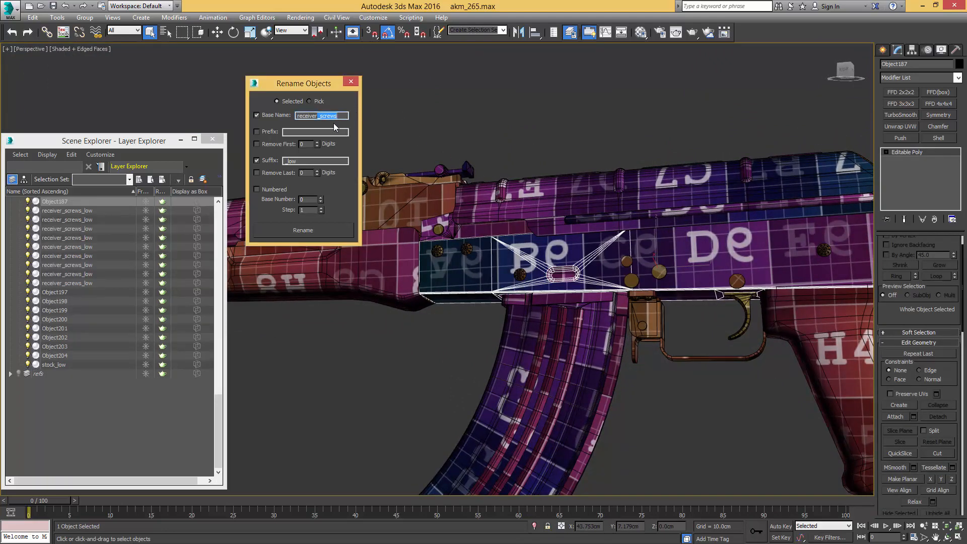
key(BackSpace)
click(303, 230)
Step: Collapse the LowPoly layer's object list, then hide that layer and show the HighPoly layer instead
alt+middle_drag(611, 216, 453, 192)
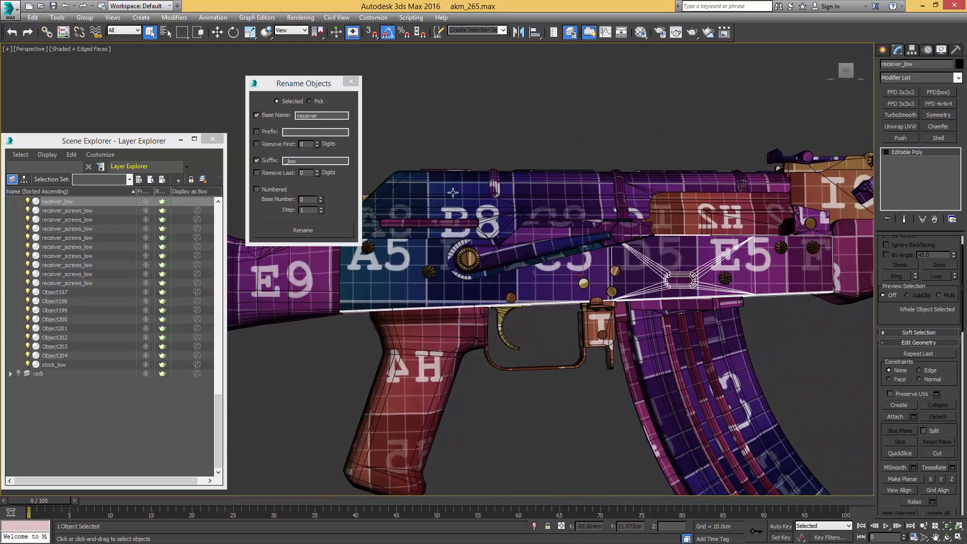
drag(223, 443, 220, 224)
click(10, 229)
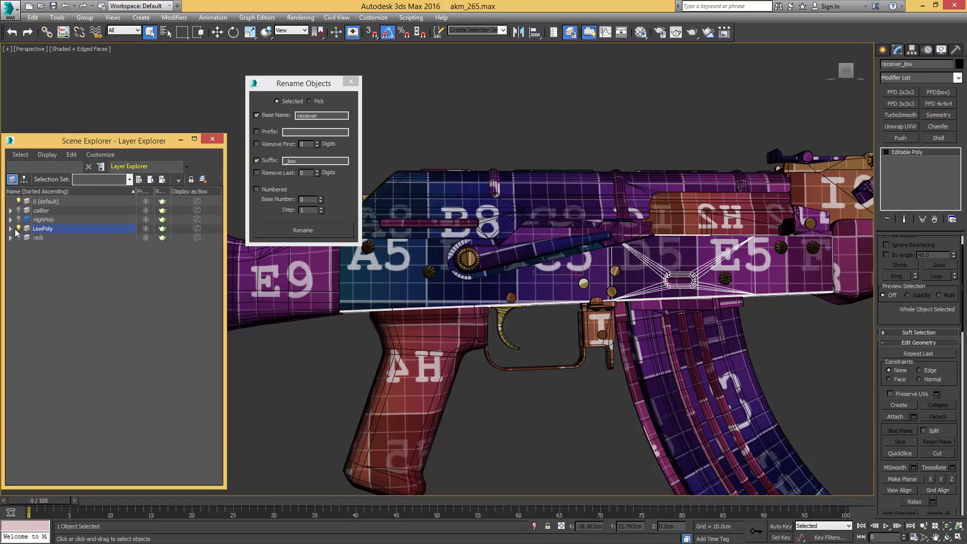
click(19, 228)
click(18, 220)
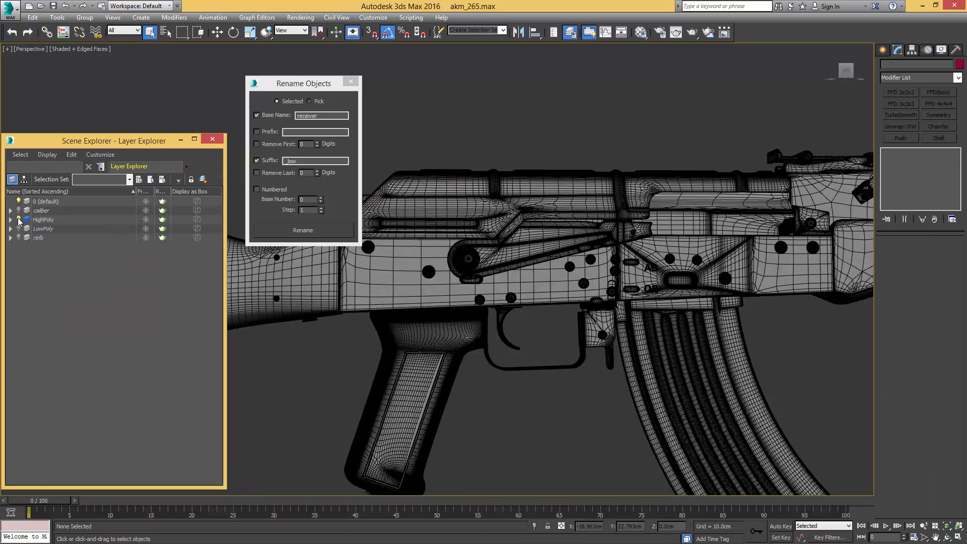
Step: Select the high-poly domed rivets at the rear and front of the receiver
scroll(441, 273, up, 5)
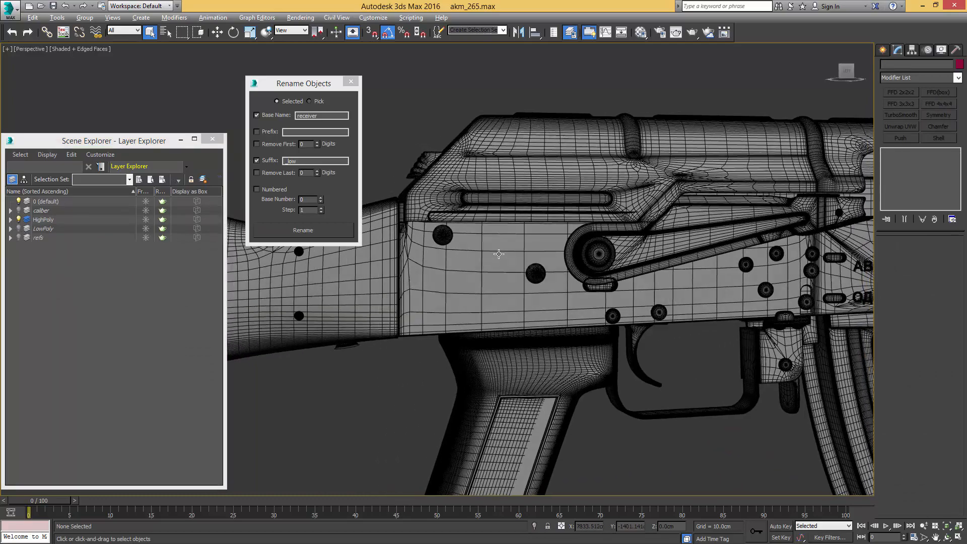
click(473, 252)
middle_drag(472, 252, 443, 238)
scroll(466, 275, up, 2)
scroll(465, 276, down, 5)
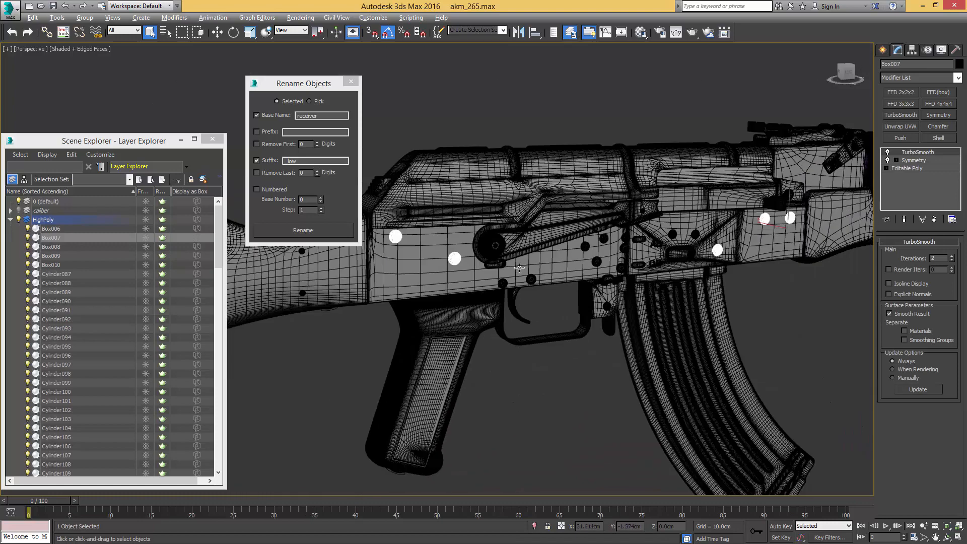
alt+middle_drag(459, 275, 499, 271)
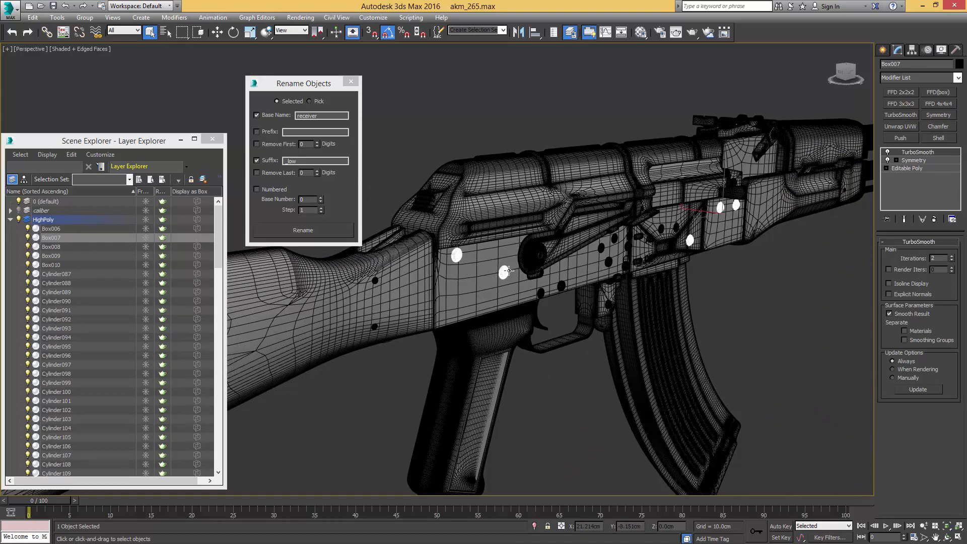
scroll(736, 202, up, 2)
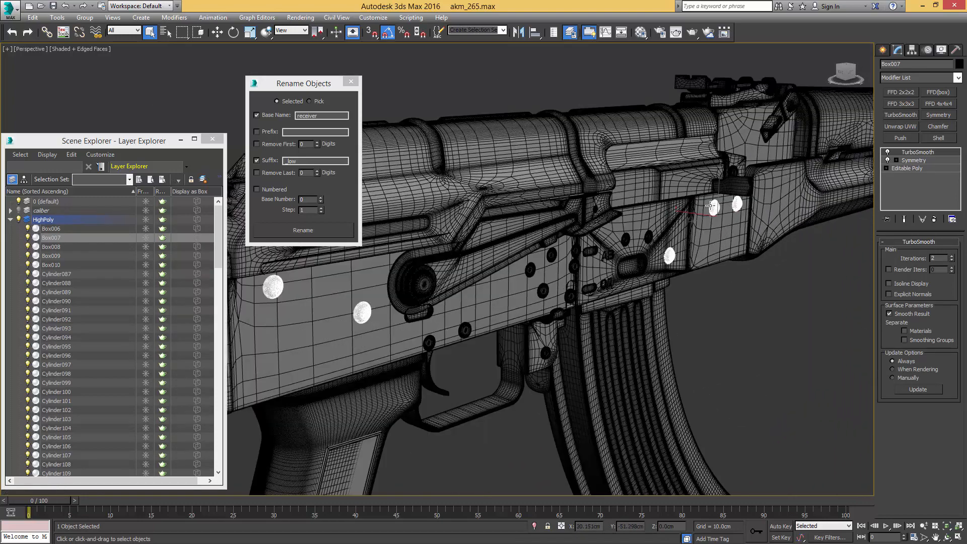
scroll(499, 257, up, 8)
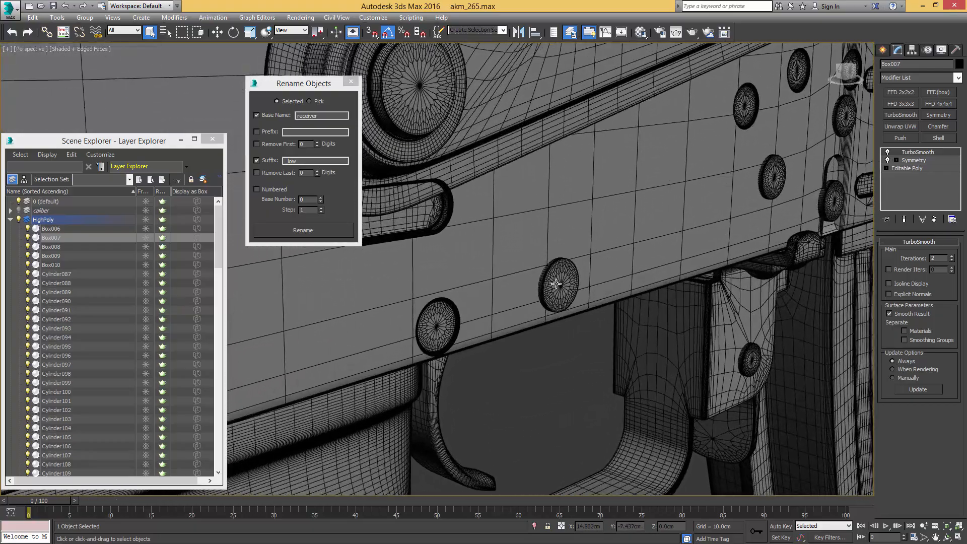
Step: Add the four matching flat high-poly rivets on the selector-lever side, from above the trigger to the magazine well, to the selection
ctrl+click(556, 284)
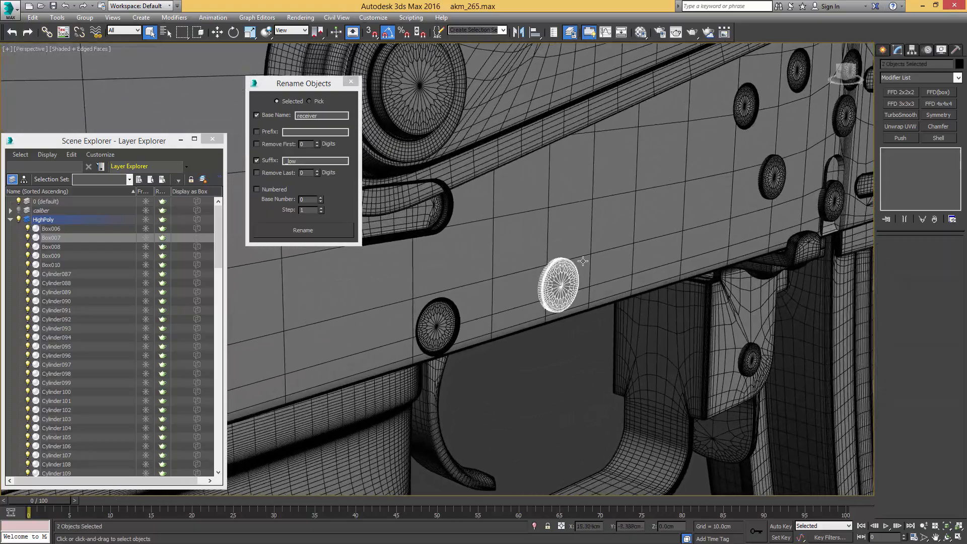
middle_drag(625, 215, 427, 300)
ctrl+click(488, 290)
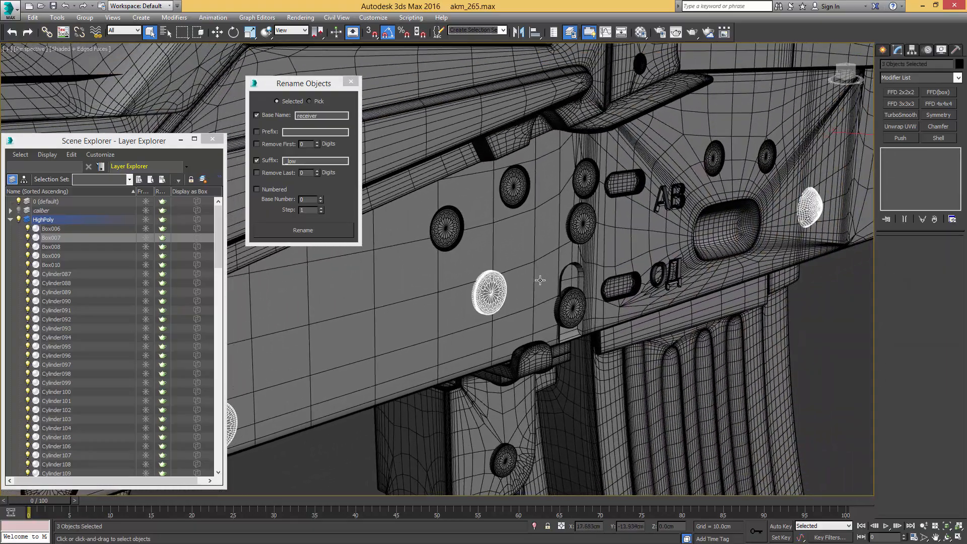
scroll(575, 272, up, 5)
ctrl+click(577, 325)
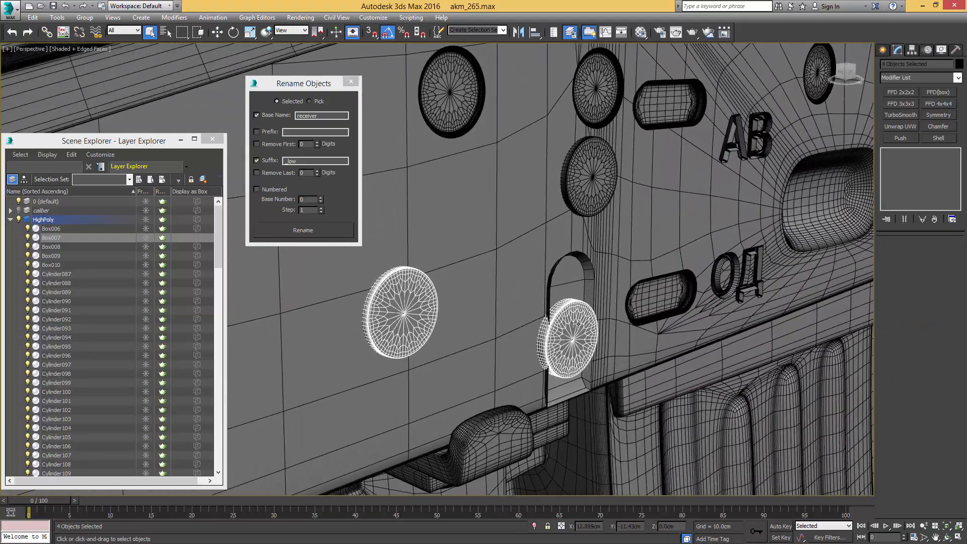
ctrl+click(600, 165)
middle_drag(624, 164, 311, 317)
scroll(597, 240, down, 3)
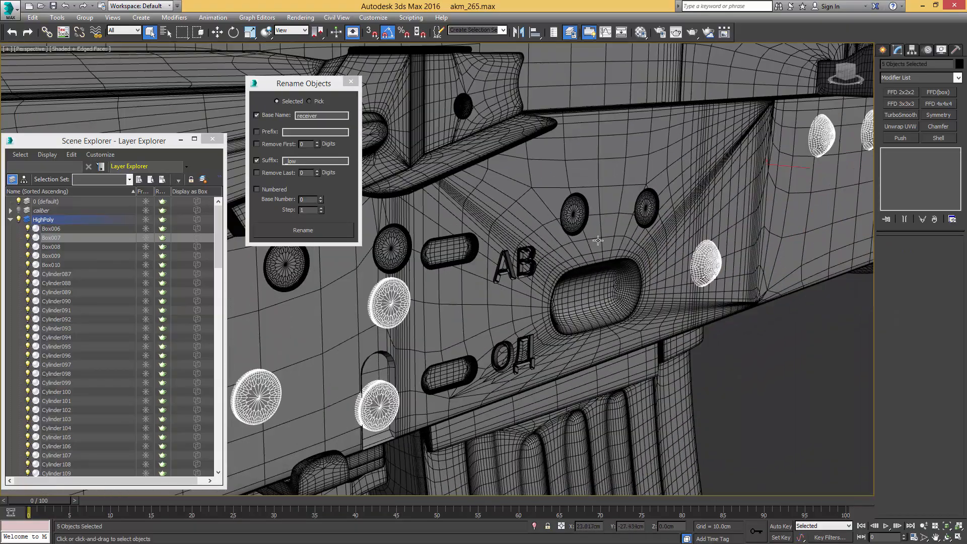
scroll(598, 241, down, 4)
Step: Add the four flat high-poly rivets on the receiver's opposite side, including the one in the cross-shaped recess, to the selection
alt+middle_drag(600, 243, 640, 247)
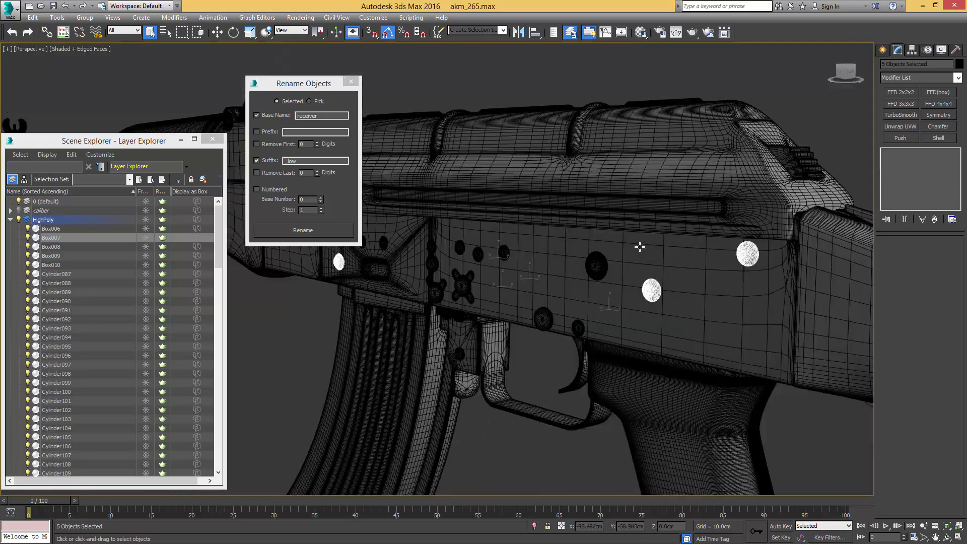
scroll(615, 302, up, 5)
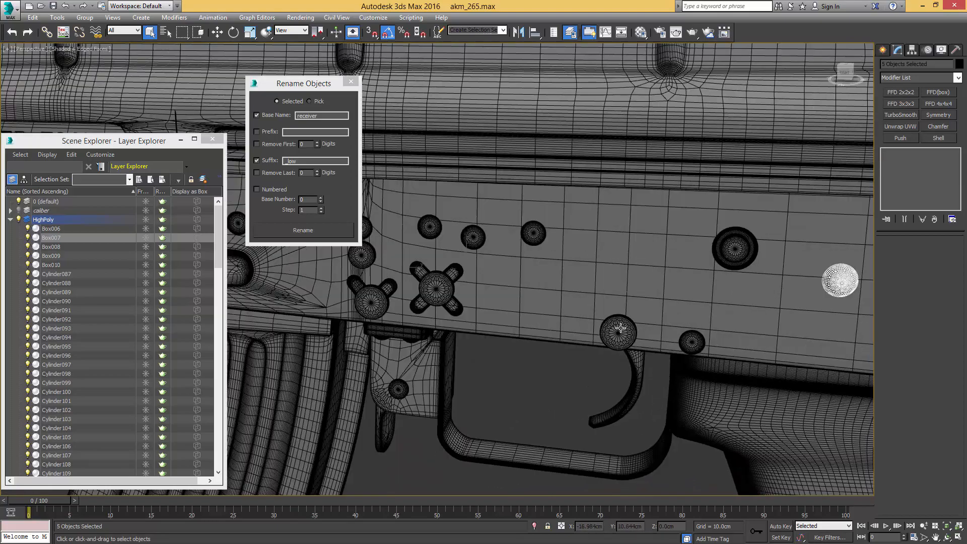
ctrl+click(620, 328)
alt+middle_drag(654, 339, 577, 323)
scroll(574, 322, up, 4)
middle_drag(484, 285, 701, 355)
middle_drag(512, 298, 567, 275)
ctrl+click(559, 303)
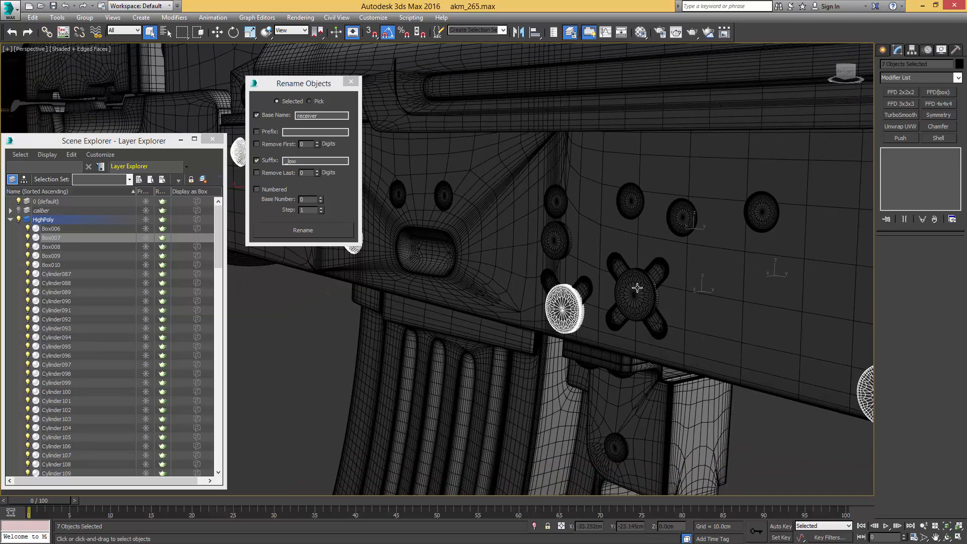
scroll(437, 251, down, 3)
middle_drag(437, 251, 352, 267)
scroll(529, 270, up, 2)
scroll(560, 278, down, 2)
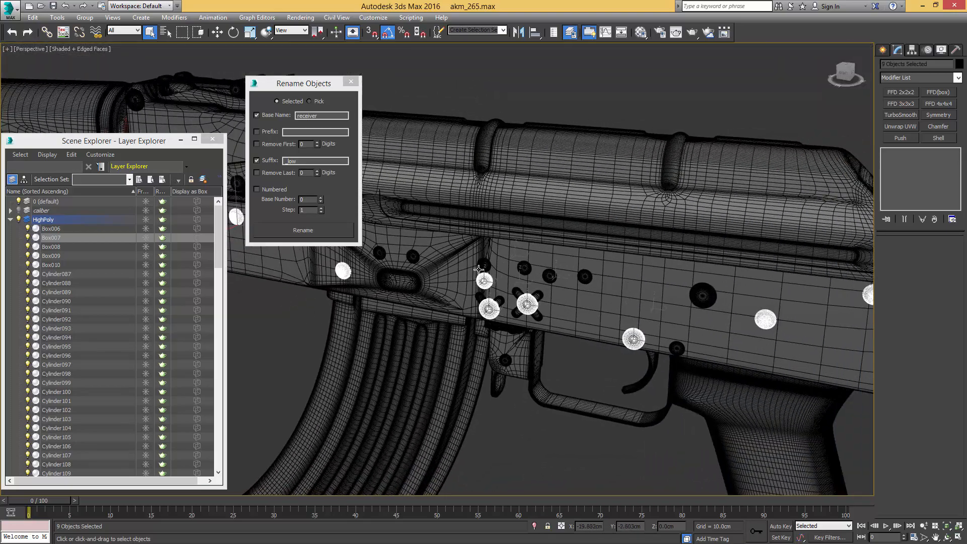
scroll(441, 260, up, 4)
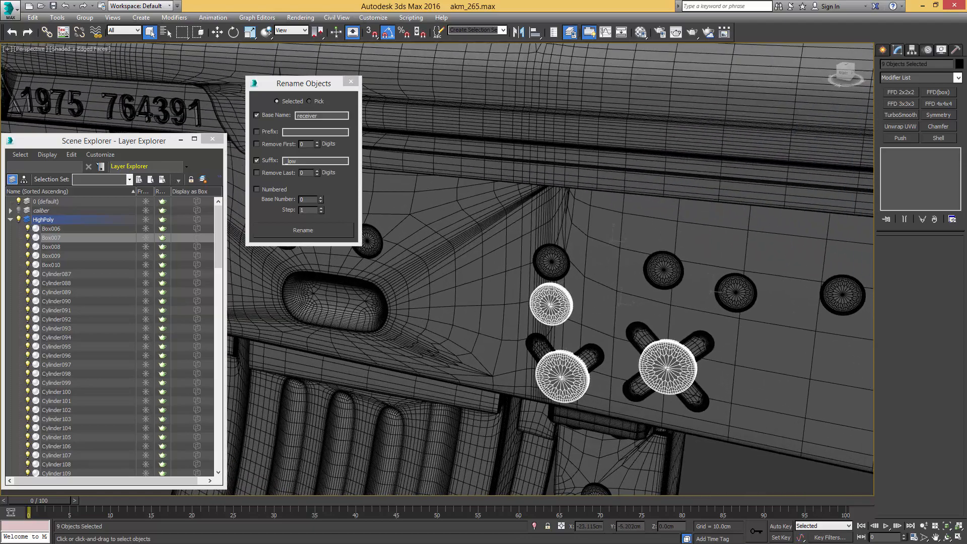
Step: Collapse the HighPoly layer's object list and show the LowPoly layer together with it
click(11, 220)
click(18, 229)
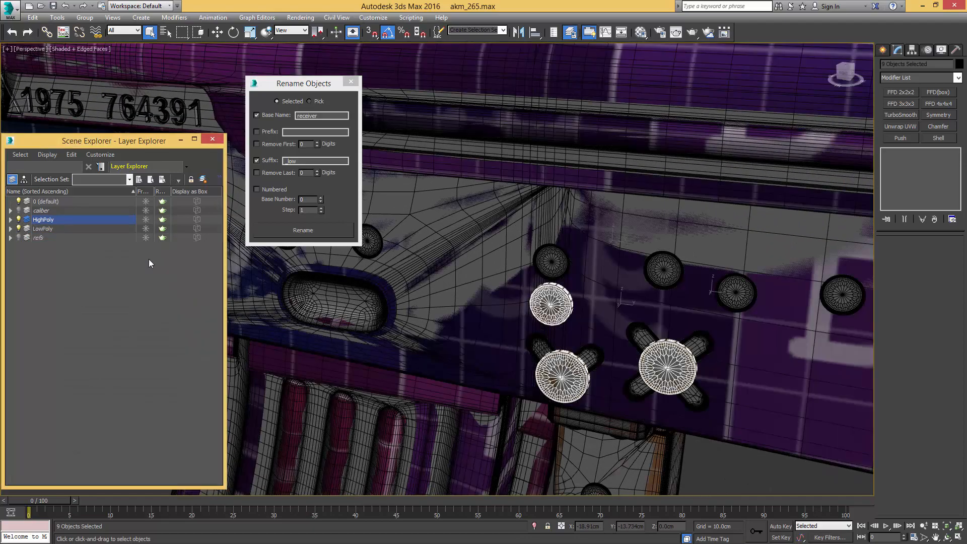
middle_drag(675, 327, 552, 332)
Step: Rename the selected high-poly receiver rivets with base name receiver_screws and suffix _high
click(323, 115)
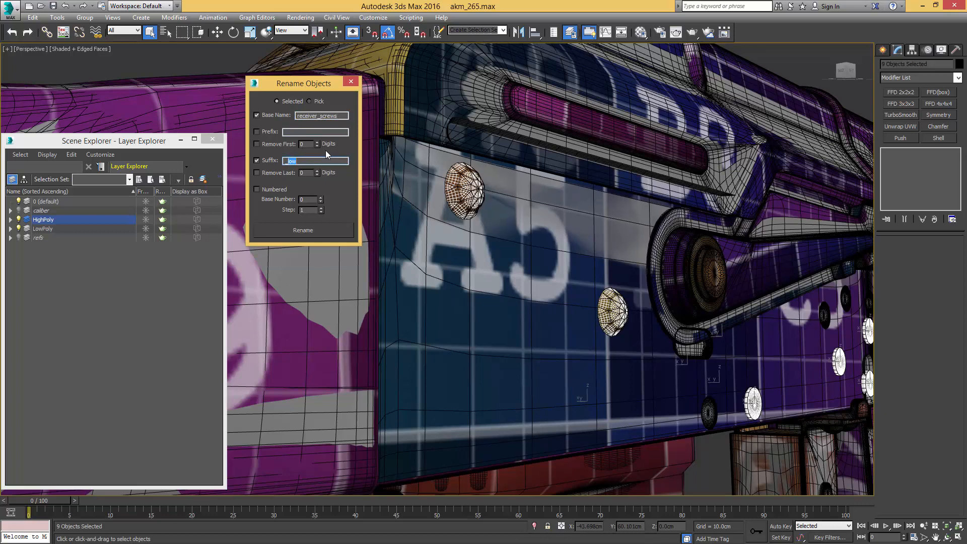
text(high)
scroll(609, 235, down, 5)
Step: Select the high-poly receiver body and rename it with base name receiver and suffix _high
key(F3)
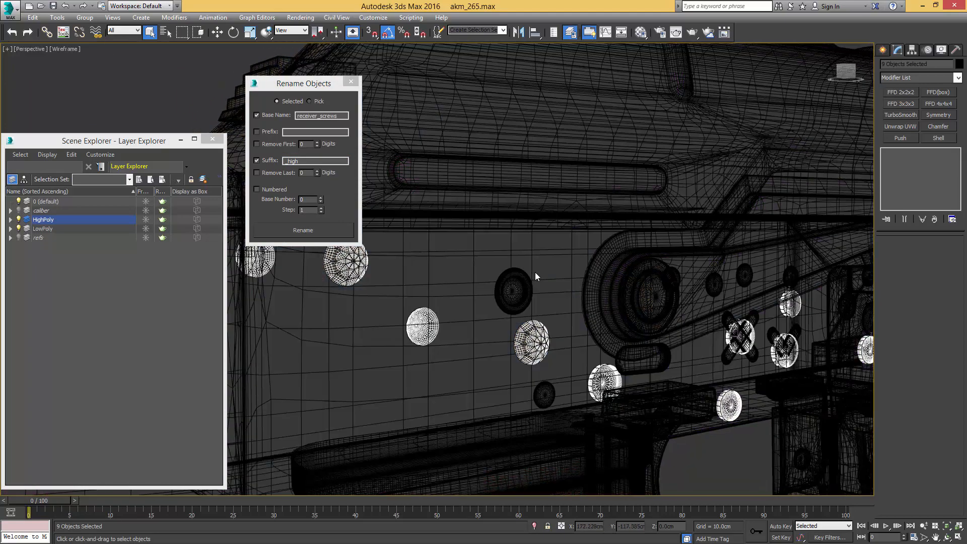
click(542, 271)
key(F3)
scroll(532, 267, down, 3)
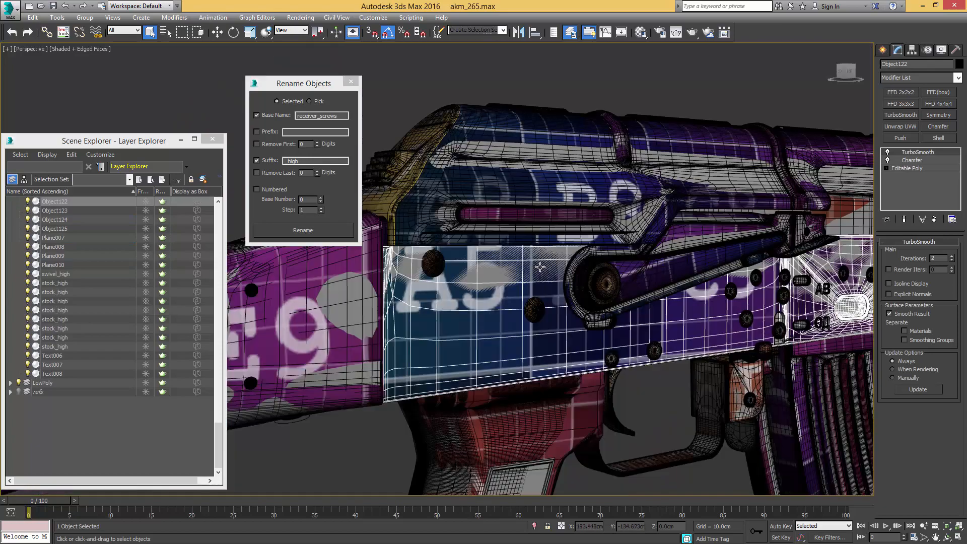
scroll(514, 254, up, 4)
alt+middle_drag(514, 254, 501, 244)
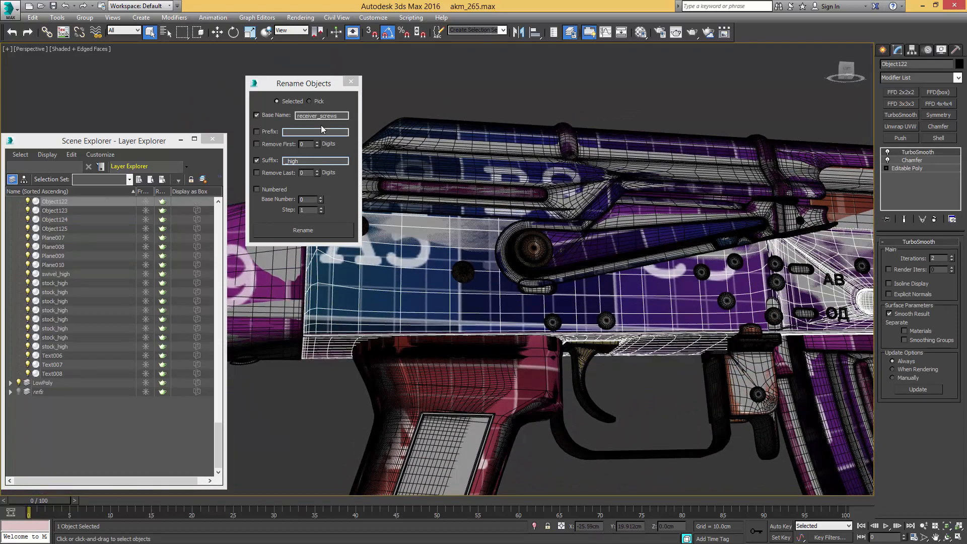
drag(317, 115, 361, 117)
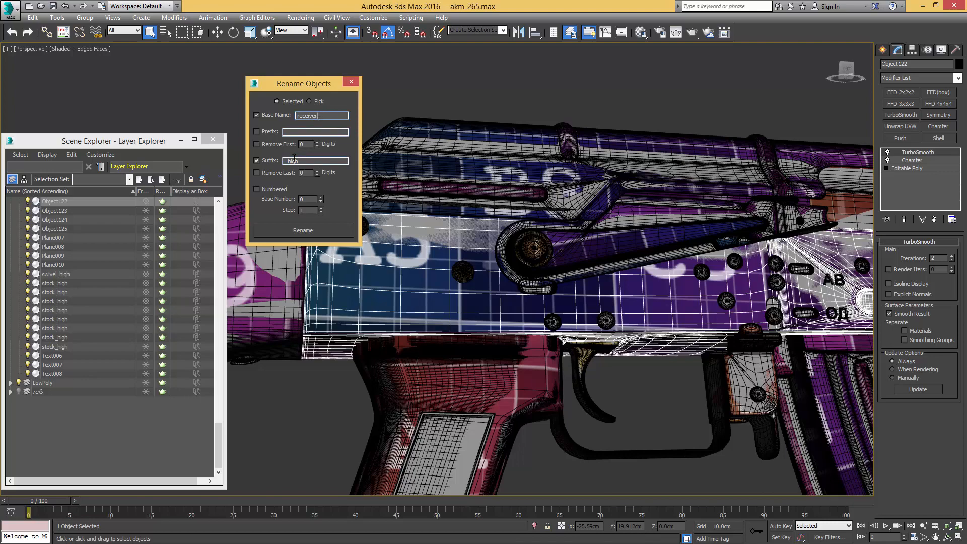
Step: Select the high-poly stop under the selector lever, the three small rivets, both slot-shaped details and the arched plate near the magazine well
alt+middle_drag(615, 246, 629, 263)
scroll(532, 303, up, 10)
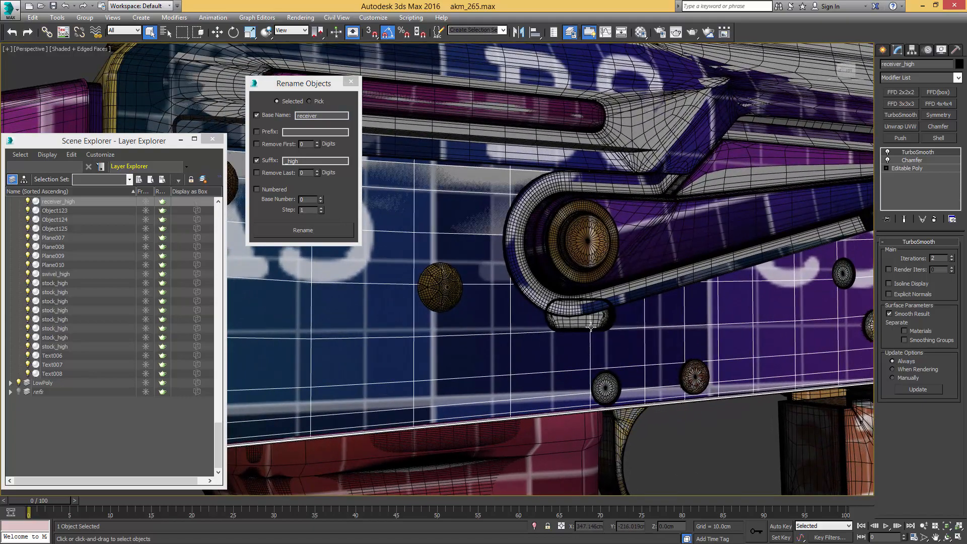
click(591, 326)
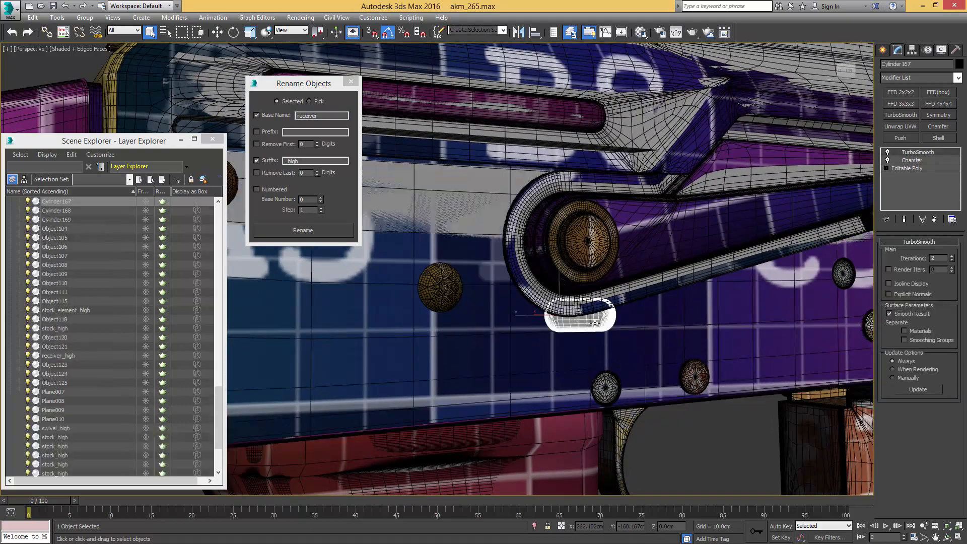
scroll(637, 306, down, 6)
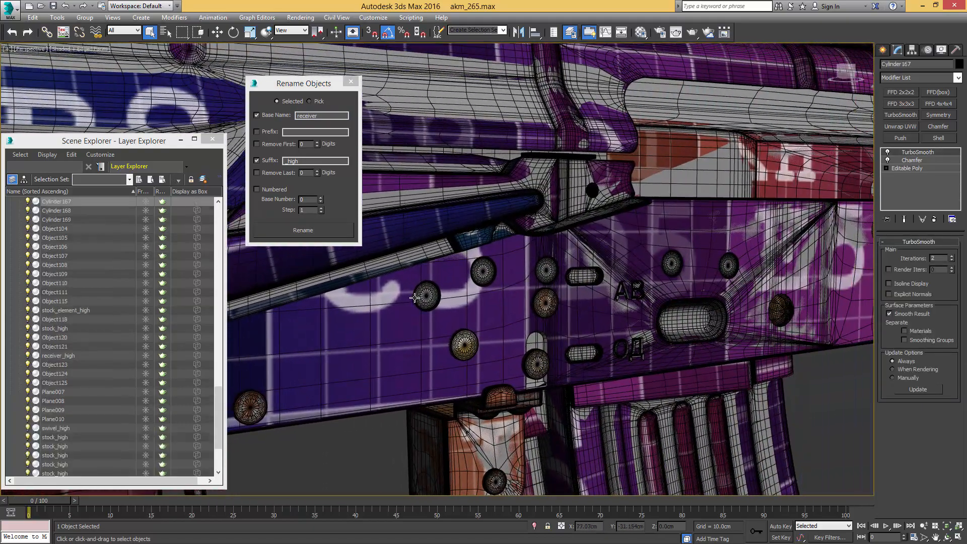
ctrl+click(427, 296)
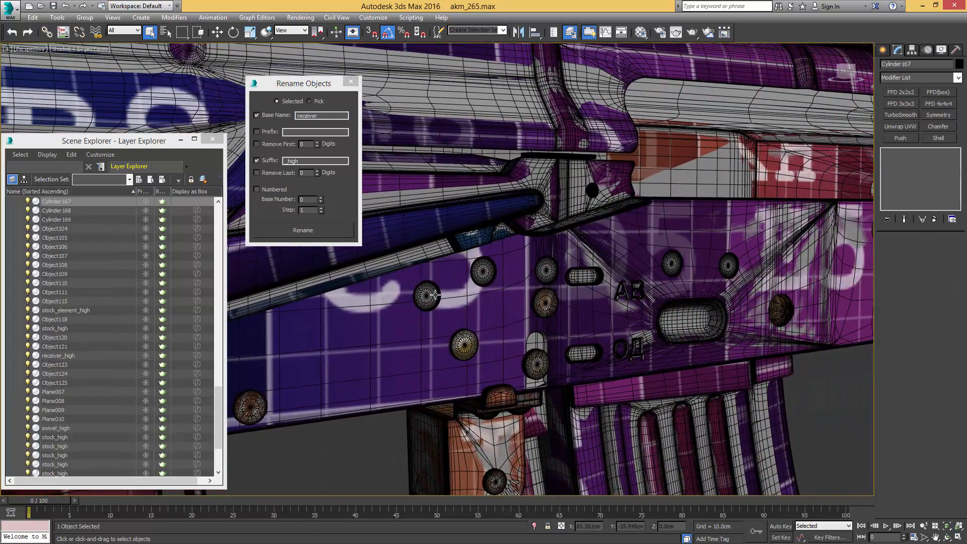
ctrl+click(483, 271)
ctrl+click(547, 270)
ctrl+click(581, 275)
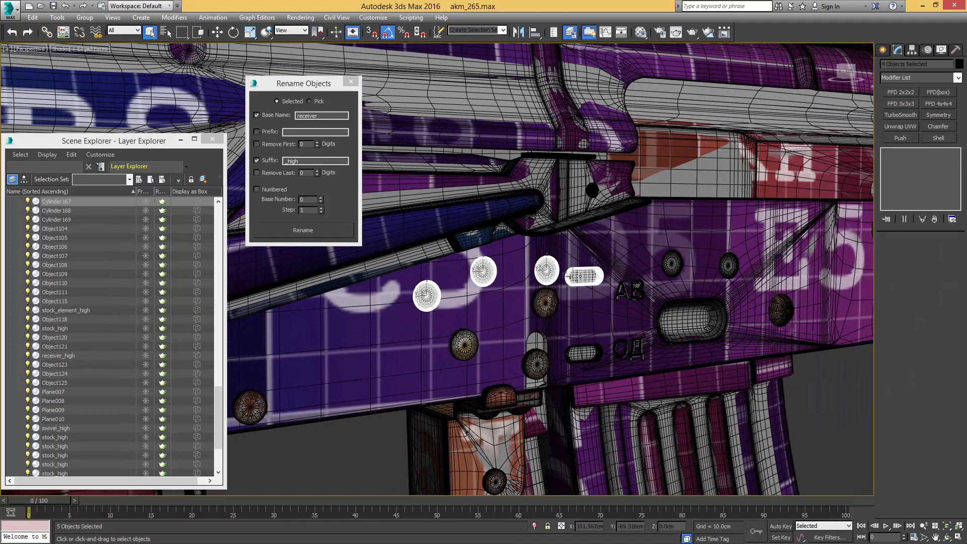
ctrl+click(583, 355)
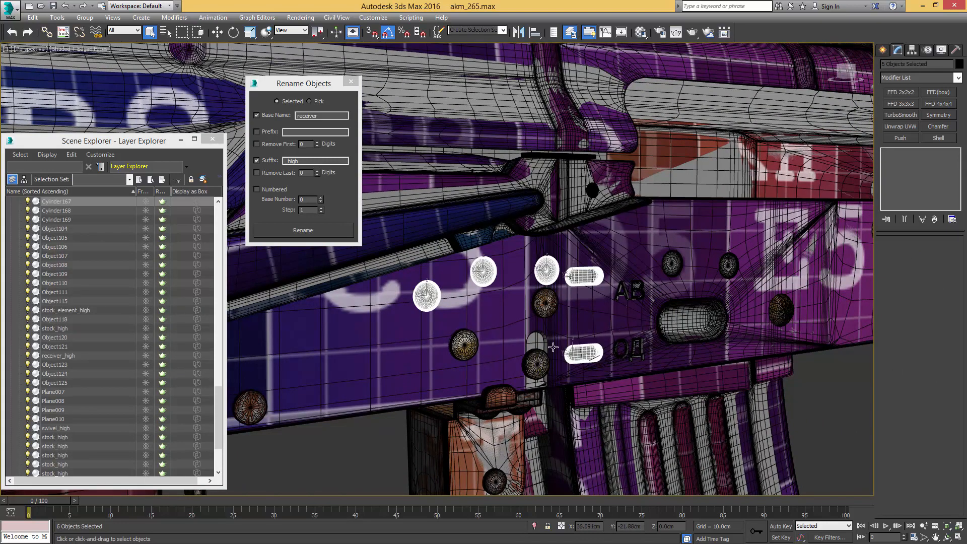
ctrl+click(536, 337)
Step: Add the two small high-poly rivets above the magazine-well dimple and the АВ lettering to the selection
middle_drag(656, 303, 530, 308)
ctrl+click(544, 281)
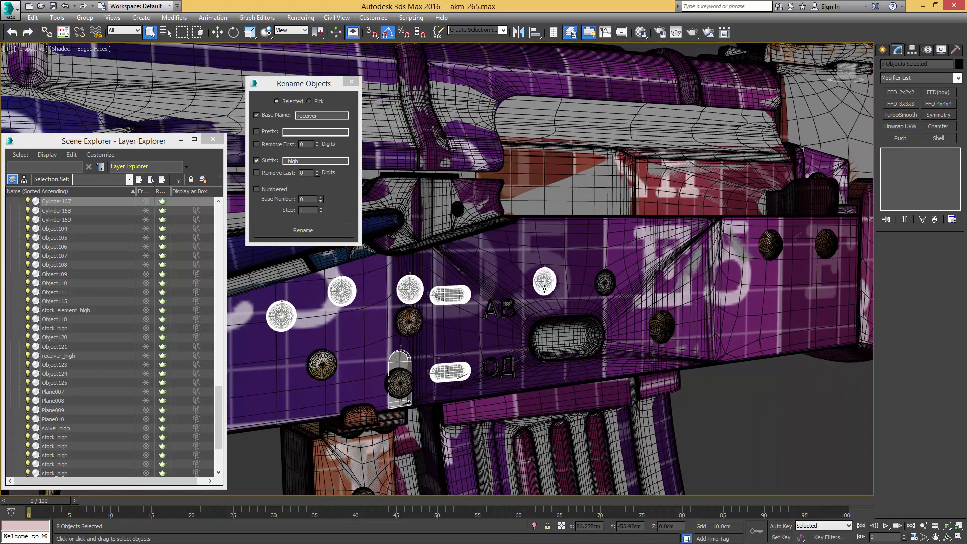
ctrl+click(605, 283)
scroll(494, 317, up, 2)
scroll(504, 298, up, 1)
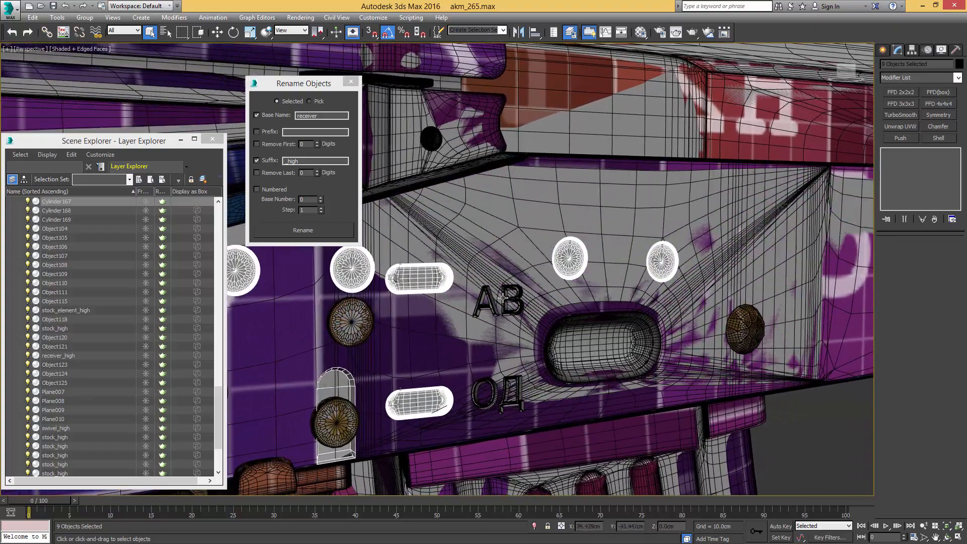
ctrl+click(491, 300)
middle_drag(694, 293, 658, 302)
scroll(532, 303, down, 4)
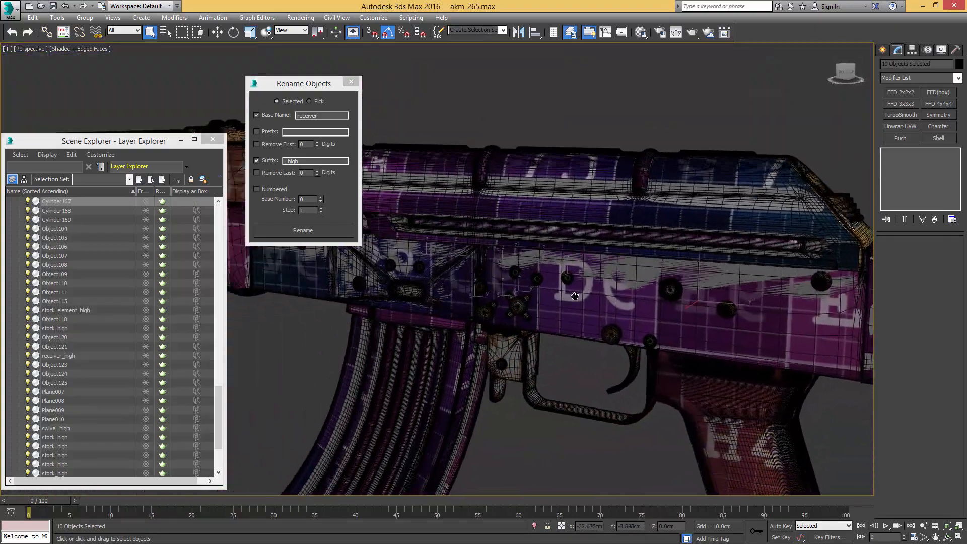
Step: Add the high-poly X-shaped detail and the two small rivets beside it on the receiver's other side to the selection
scroll(660, 317, up, 5)
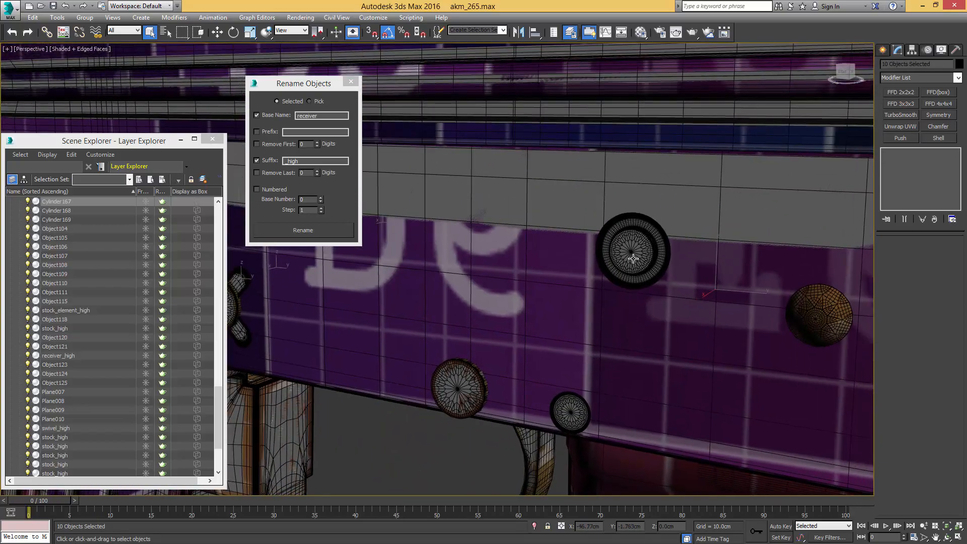
ctrl+click(638, 274)
middle_drag(638, 275, 529, 366)
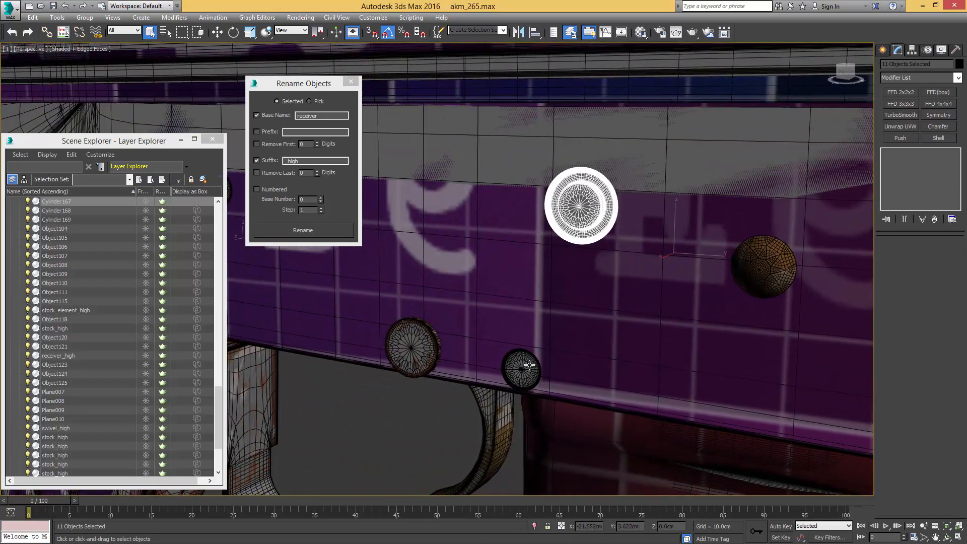
middle_drag(421, 321, 852, 427)
ctrl+click(696, 281)
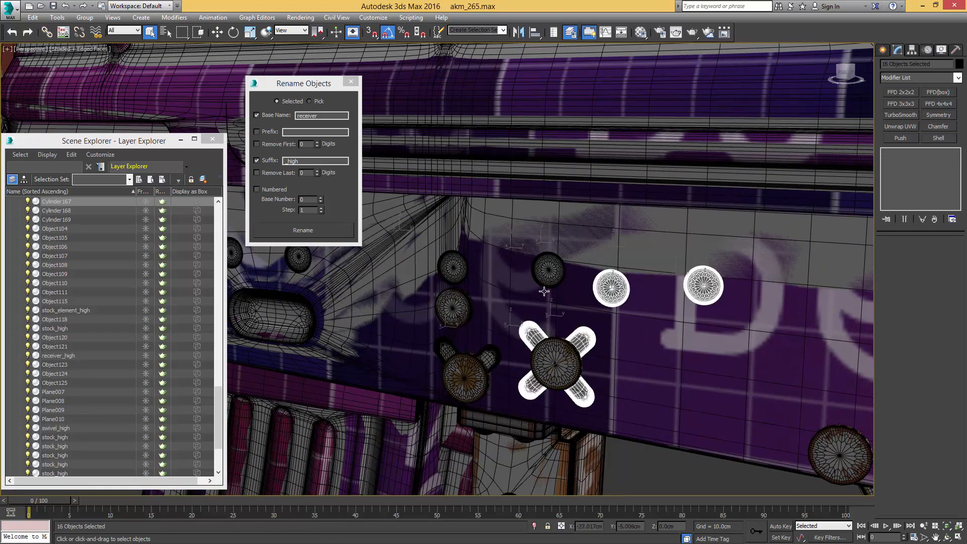
Step: Add the high-poly V-shaped detail, the two small rivets above it and the two rivets above the magazine-well dimple to the selection
middle_drag(402, 286, 552, 272)
ctrl+click(626, 331)
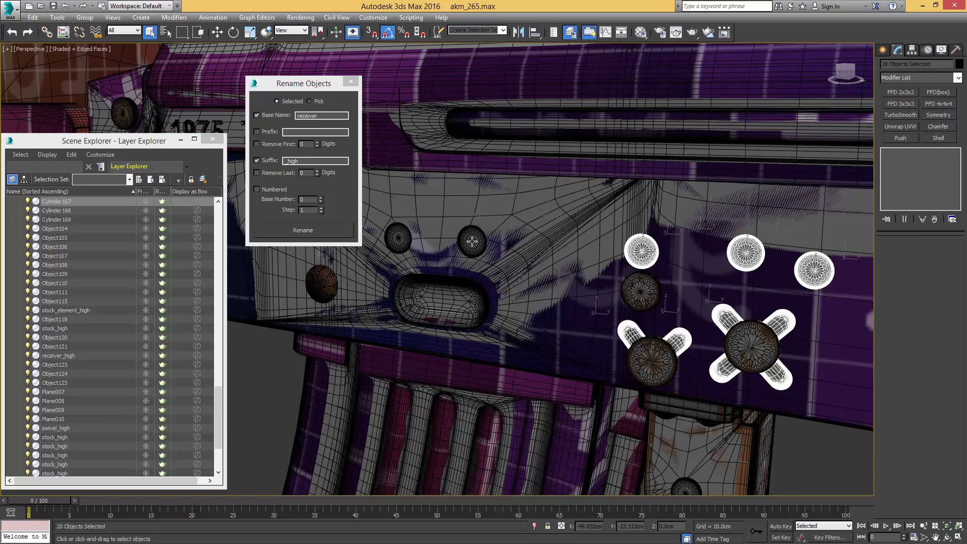
ctrl+click(472, 242)
middle_drag(473, 243, 566, 252)
scroll(559, 256, down, 5)
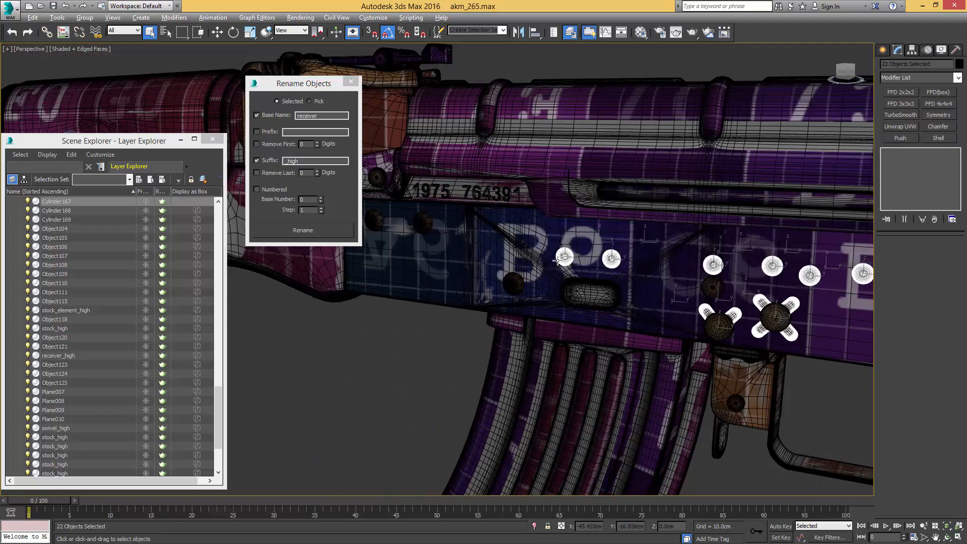
Step: Rename the selected high-poly details with base name receiver and suffix _high, and save the scene incrementally as akm_266.max
scroll(605, 276, down, 3)
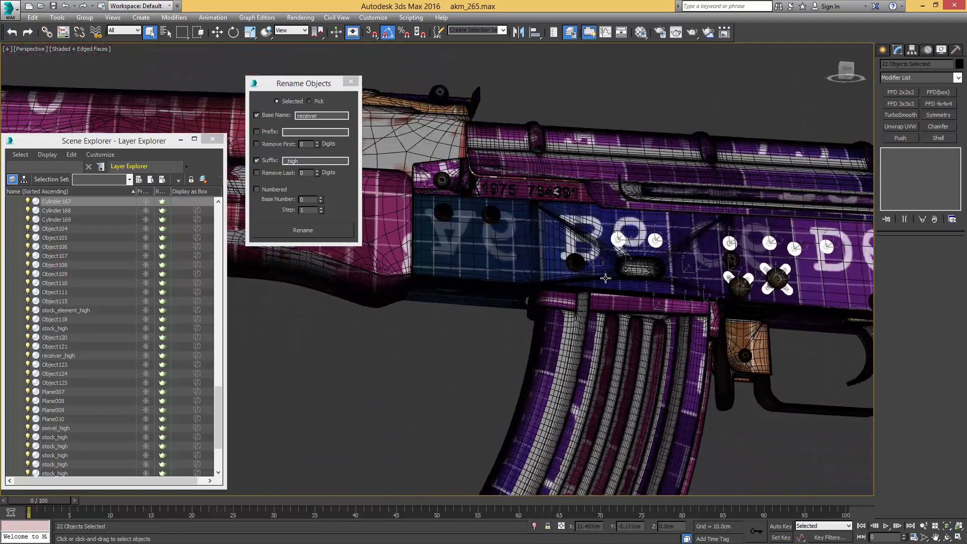
middle_drag(811, 278, 580, 310)
middle_drag(491, 292, 480, 269)
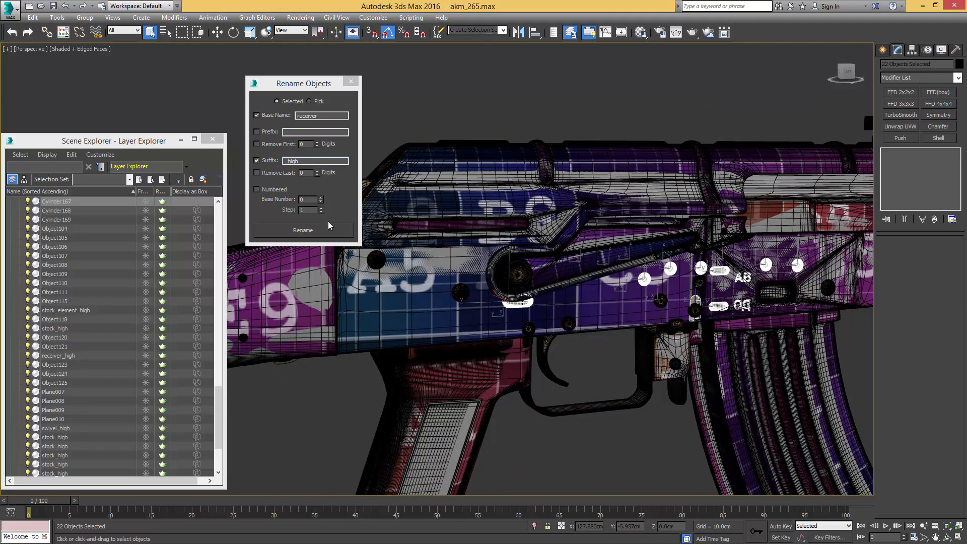
click(312, 231)
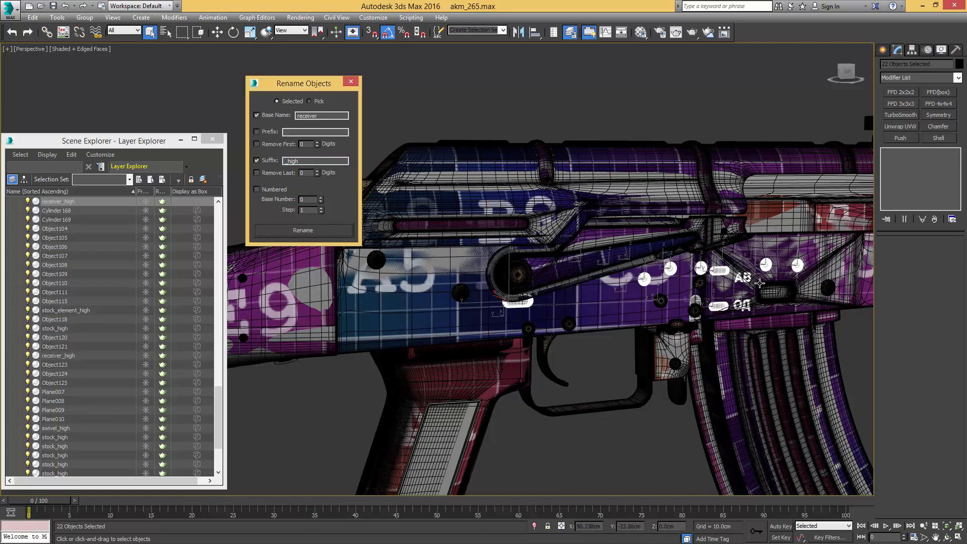
middle_drag(830, 304, 746, 278)
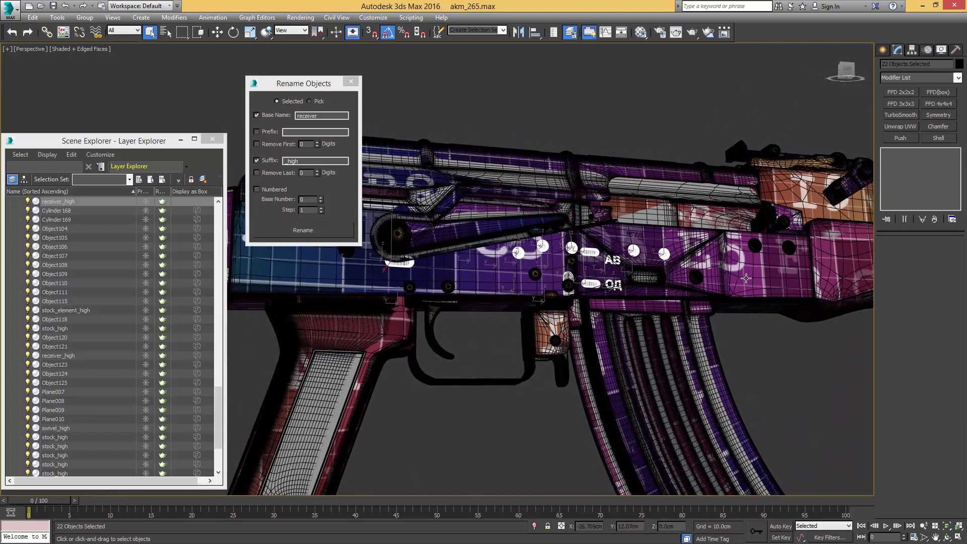
key(ctrl+s)
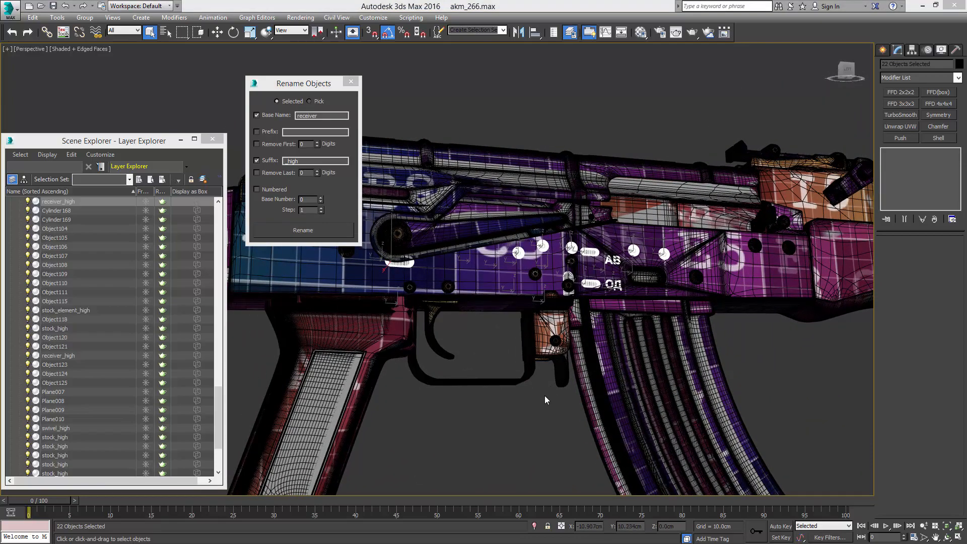
Step: Select the low-poly pistol grip and rename it with base name pistolstock and suffix _low
scroll(554, 322, down, 6)
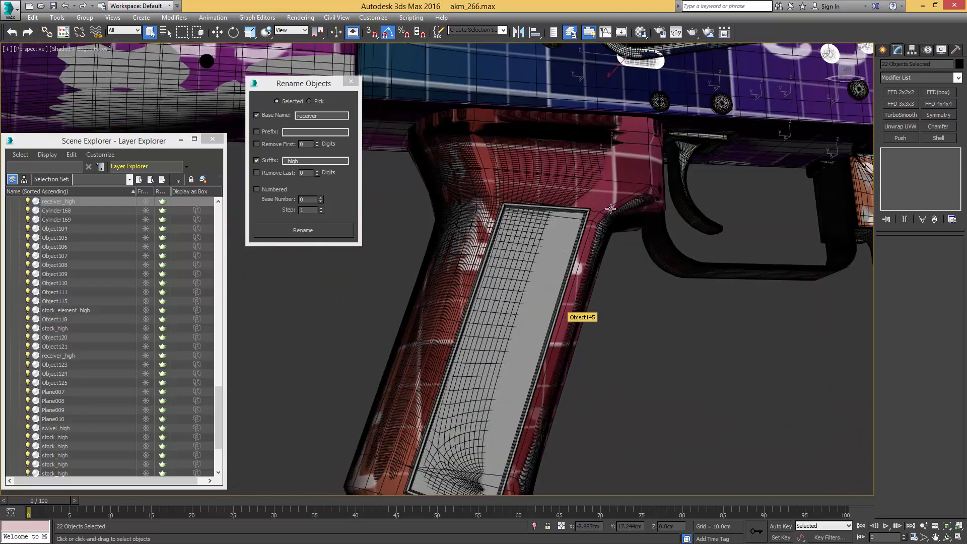
click(609, 201)
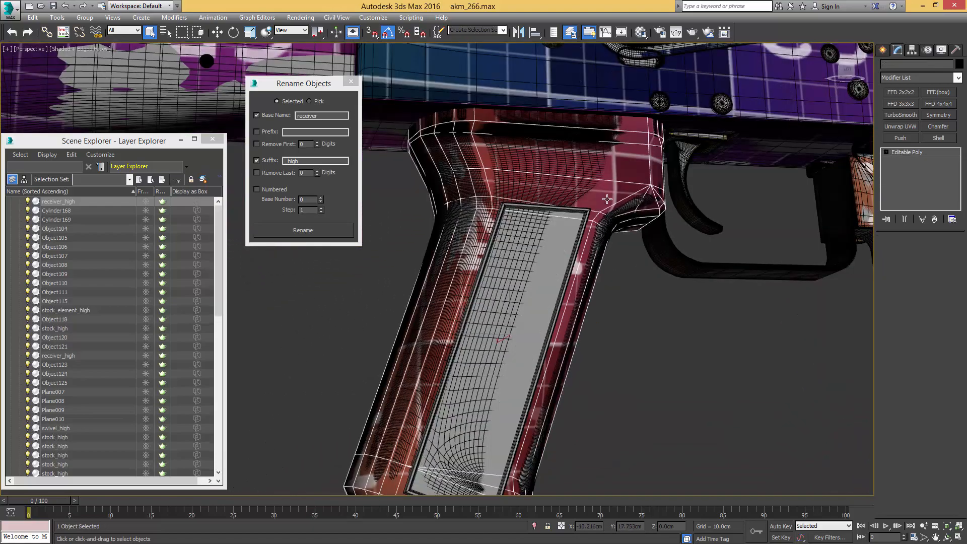
alt+middle_drag(609, 201, 587, 242)
click(252, 103)
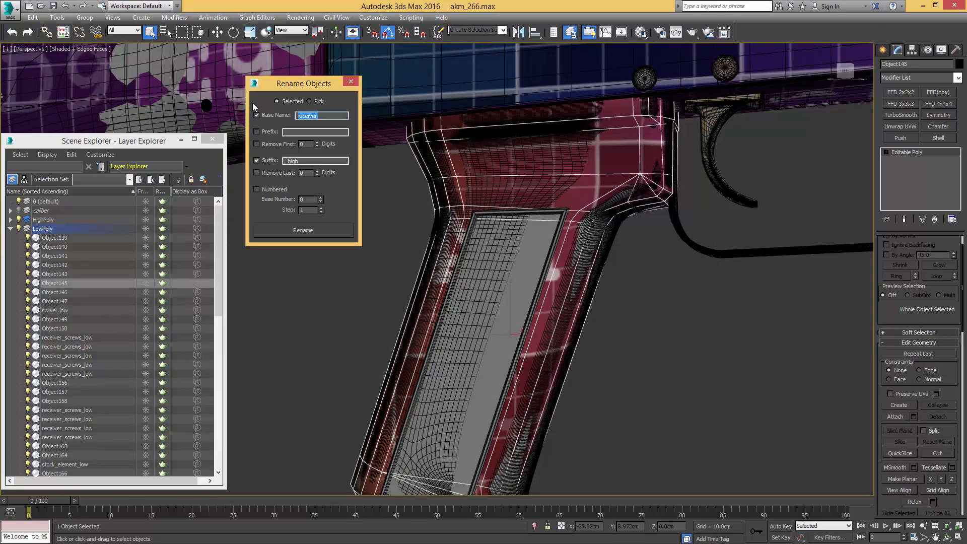
text(pisto)
text(lstock)
text(_low)
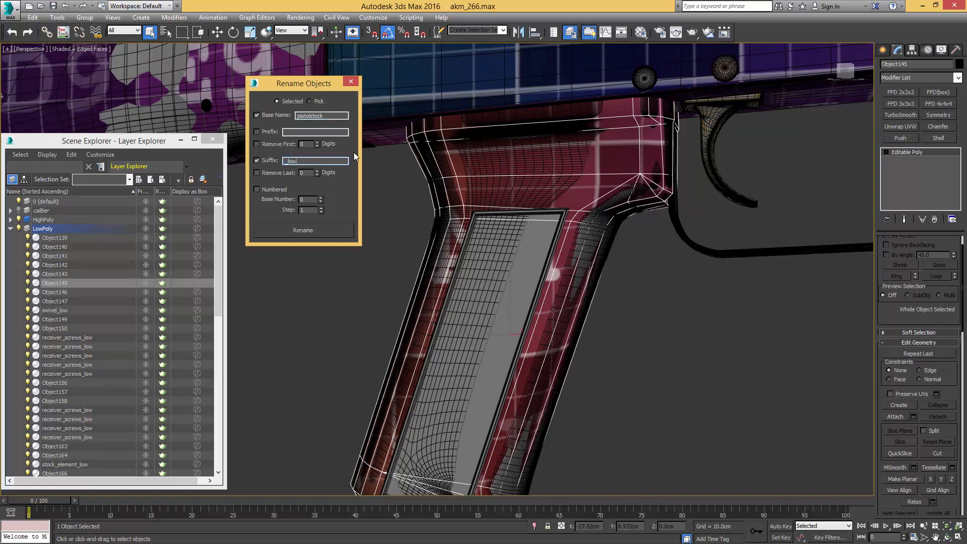
click(318, 230)
Step: Select the high-poly pistol grip and its inset side panel and rename them with base name pistolstock and suffix _high
alt+middle_drag(511, 221, 534, 233)
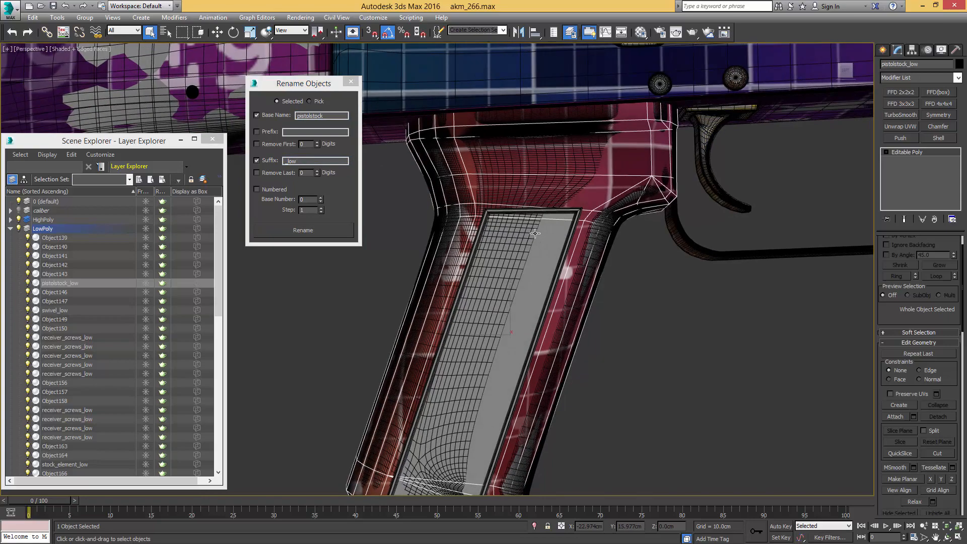
key(F3)
click(521, 184)
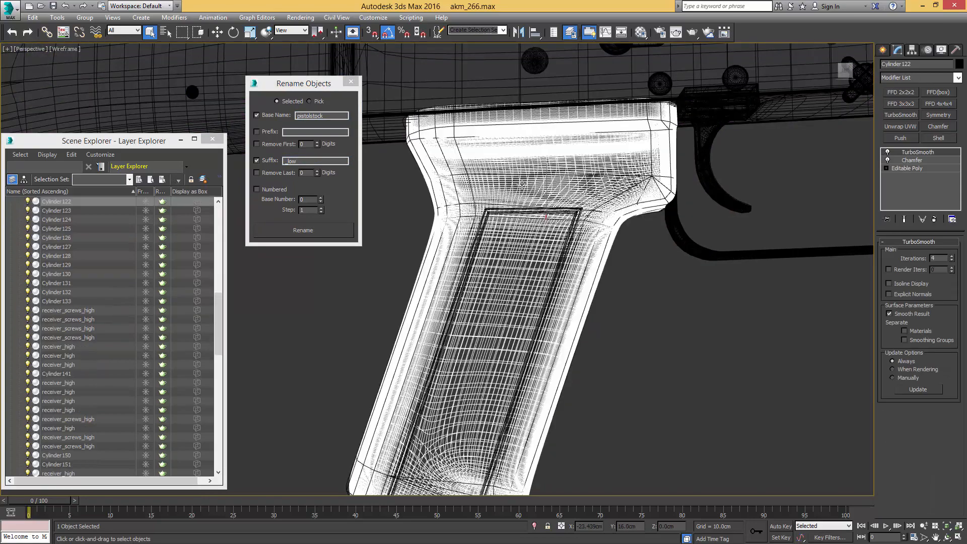
ctrl+click(497, 212)
key(F3)
mouse_move(498, 214)
alt+middle_down()
mouse_move(652, 194)
mouse_move(443, 206)
alt+middle_up()
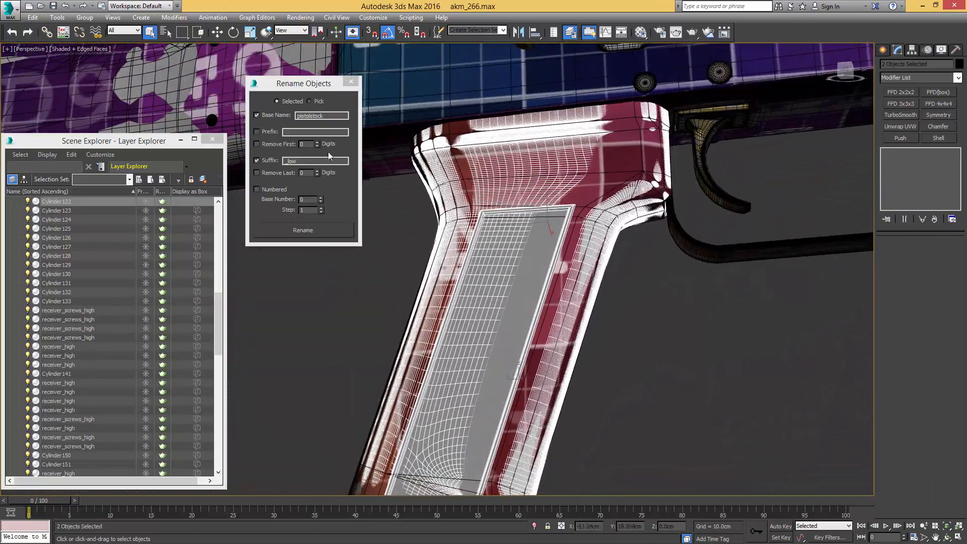
double_click(289, 160)
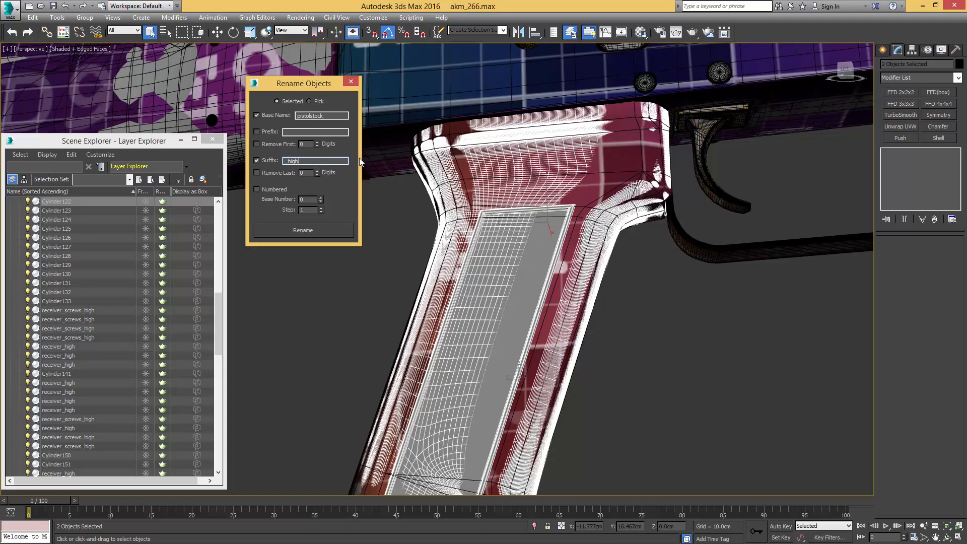
click(325, 232)
Step: Select both parts of the high-poly slotted screw under the pistol grip and rename them with base name pistolstock and suffix _high
alt+middle_drag(383, 242, 497, 323)
click(454, 315)
ctrl+click(456, 309)
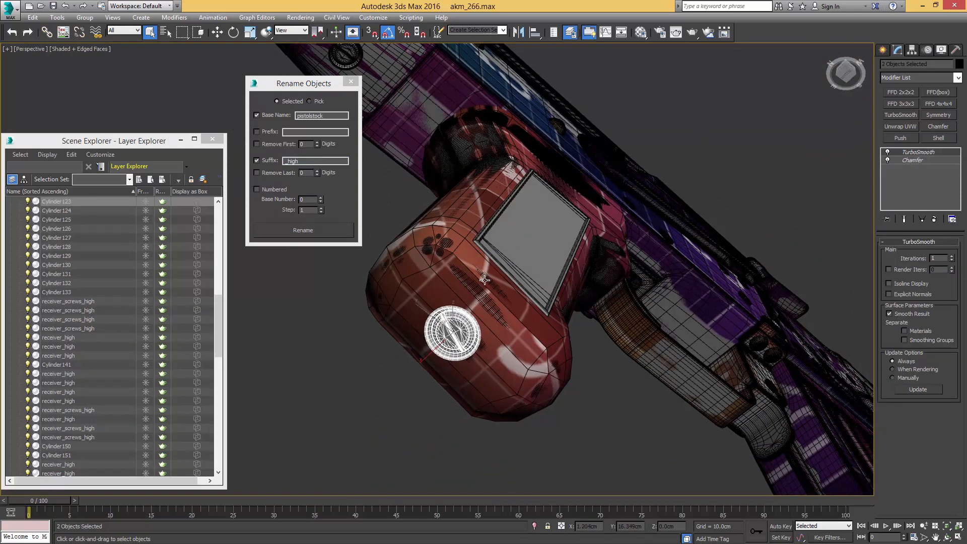
mouse_move(487, 281)
alt+middle_down()
mouse_move(509, 276)
mouse_move(466, 282)
mouse_move(478, 288)
alt+middle_up()
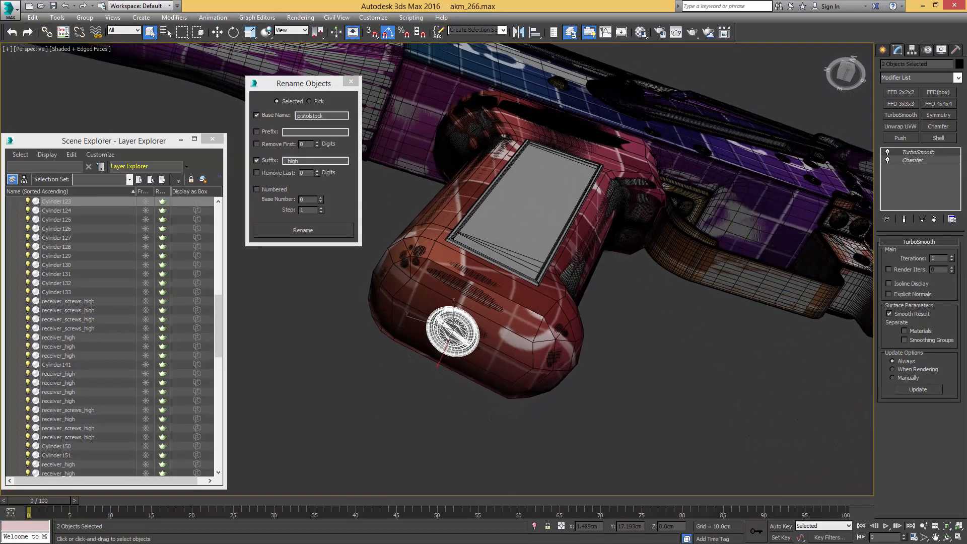
click(311, 234)
Step: Select the high-poly selector lever on the receiver and rename it with base name safetyswitch and suffix _high
alt+middle_drag(469, 232, 472, 240)
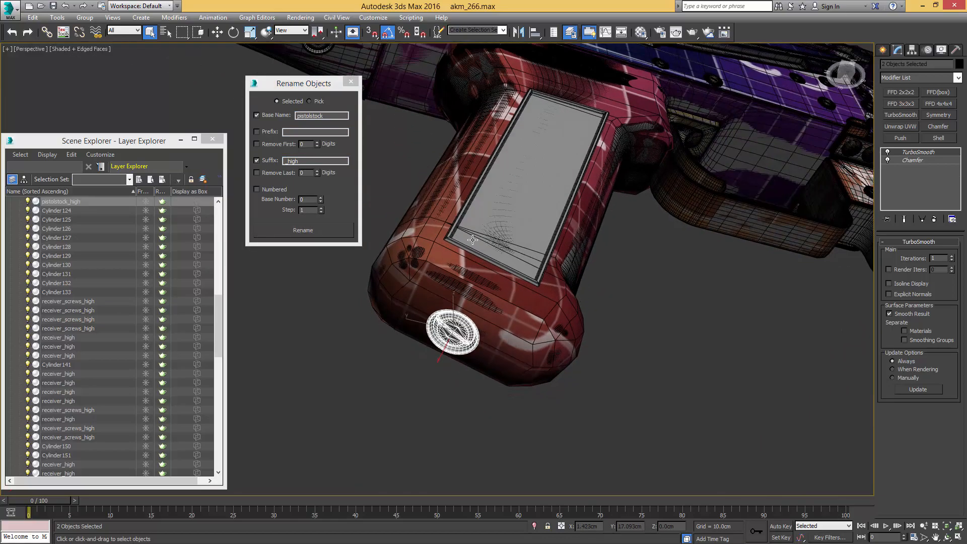
middle_drag(742, 206, 655, 251)
alt+middle_drag(656, 251, 562, 313)
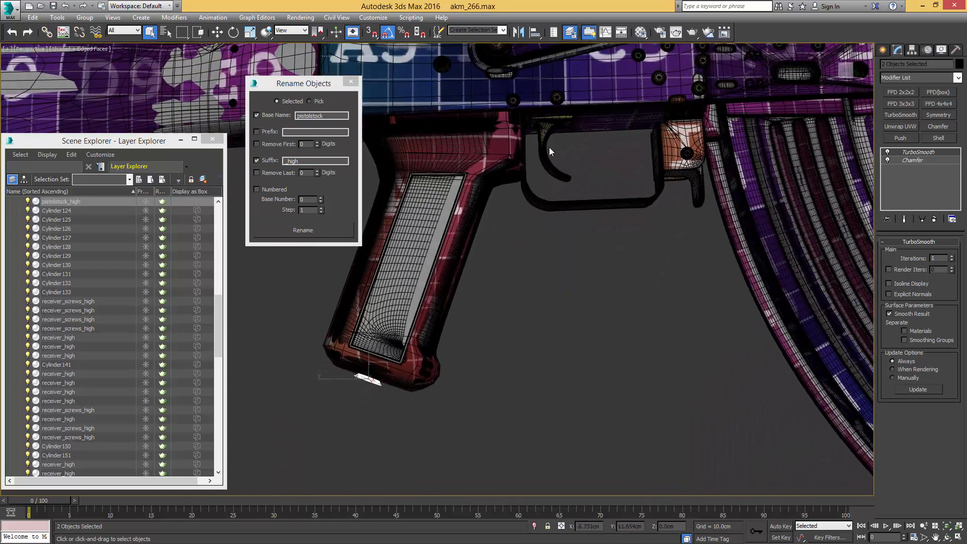
middle_drag(512, 116, 537, 253)
scroll(494, 235, up, 2)
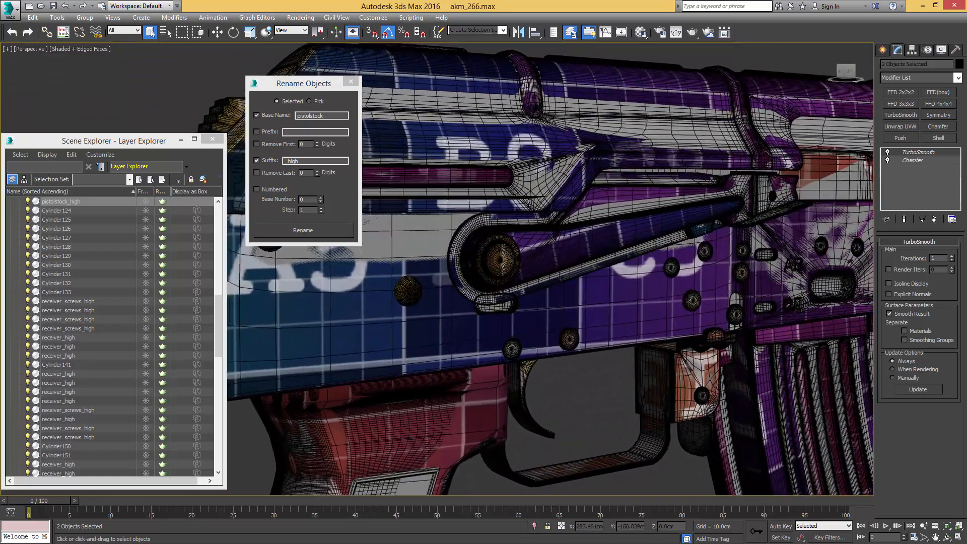
scroll(493, 231, up, 3)
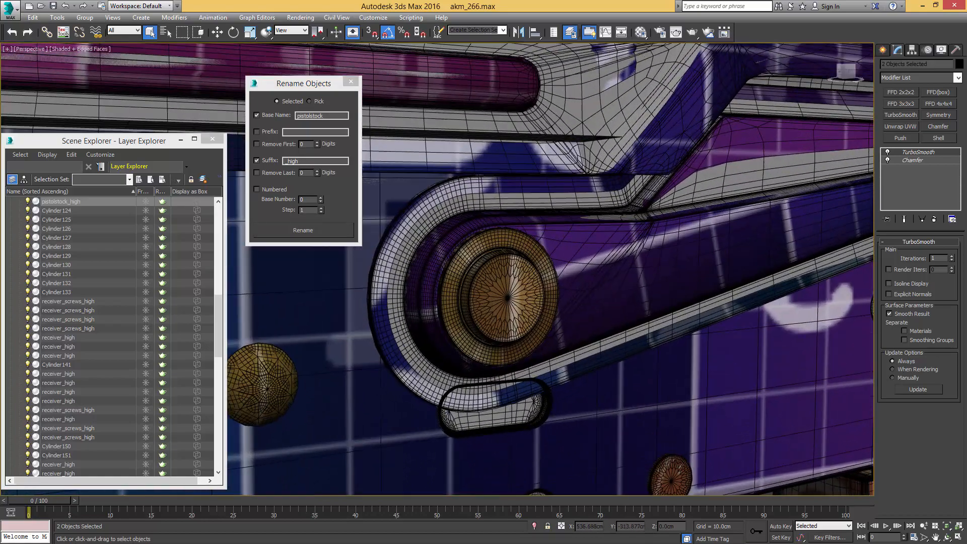
click(506, 199)
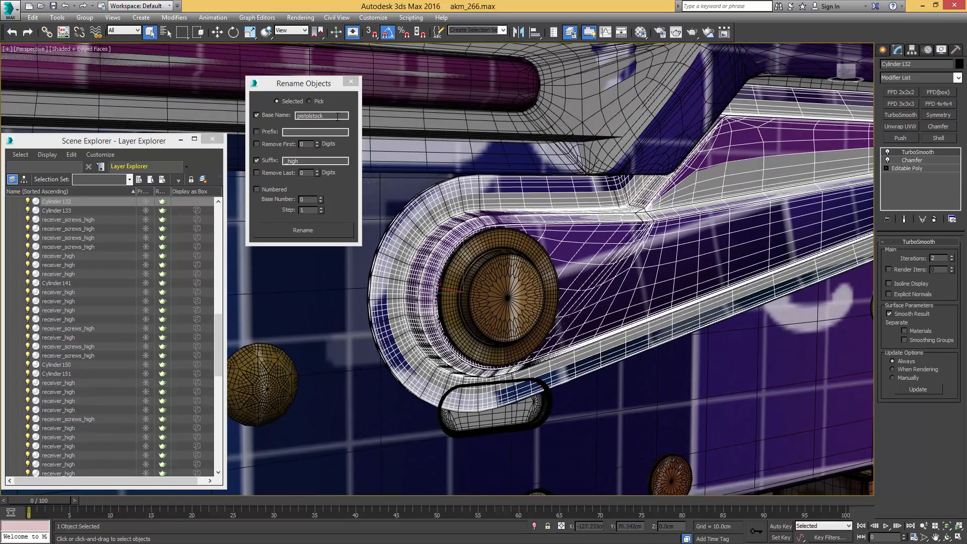
drag(332, 116, 290, 110)
text(sa)
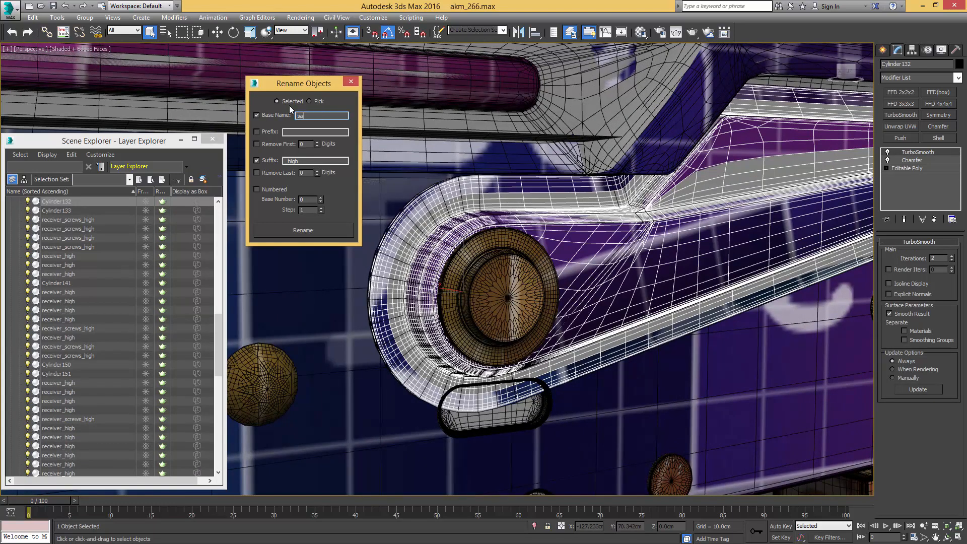
text(fetyswitch)
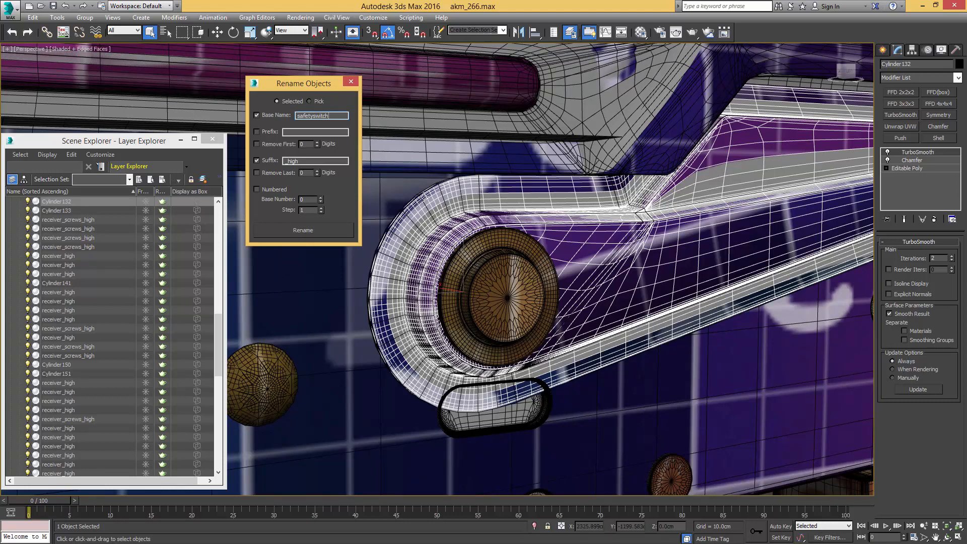
click(312, 230)
Step: Select the low-poly selector lever and rename it with base name safetyswitch and suffix _low
click(437, 188)
double_click(291, 160)
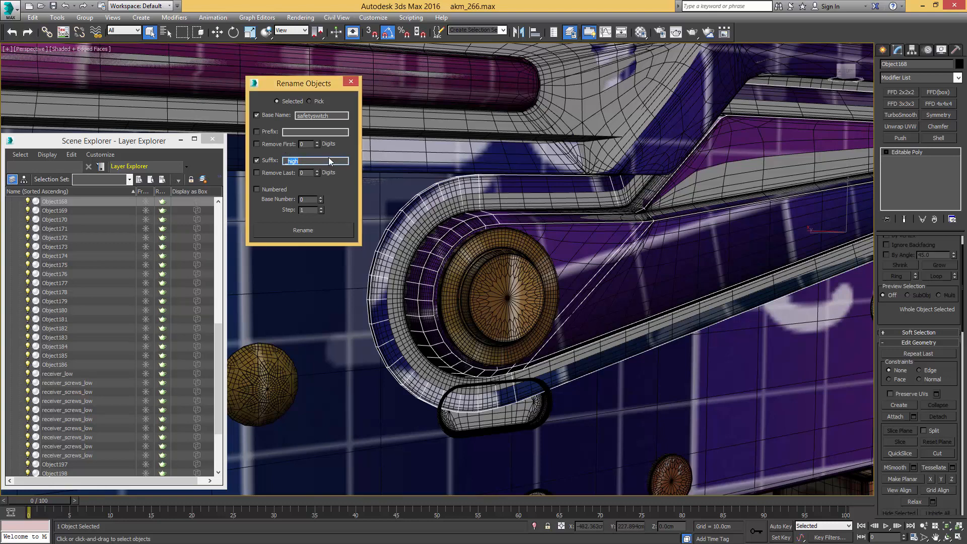
text(_low)
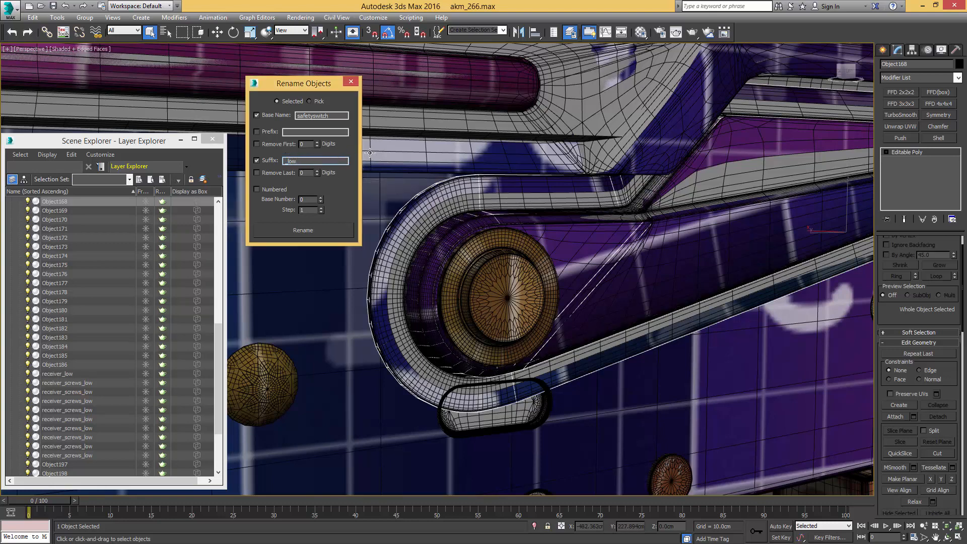
click(324, 229)
Step: Select the low-poly ring screw on the selector lever and rename it with base name safetyswitchscrew and suffix _low
click(480, 246)
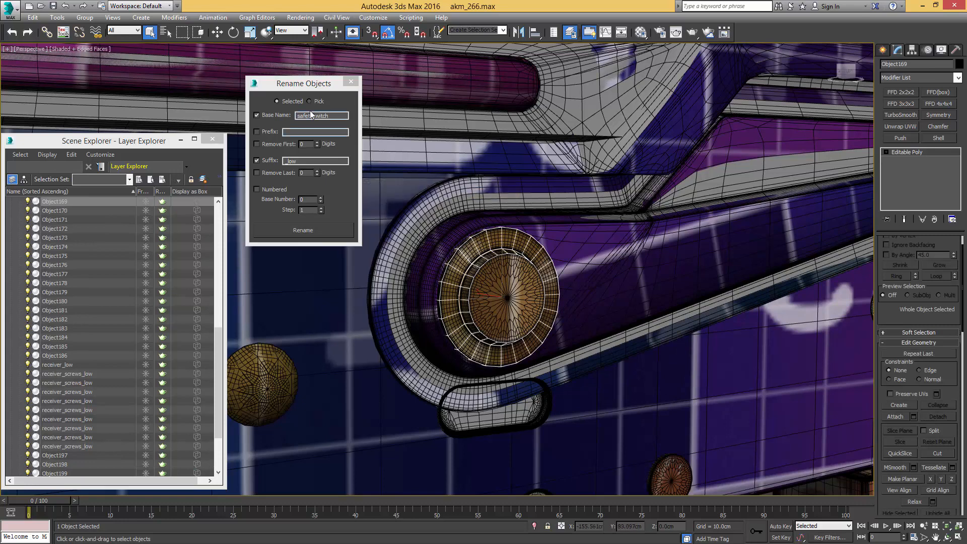
click(337, 115)
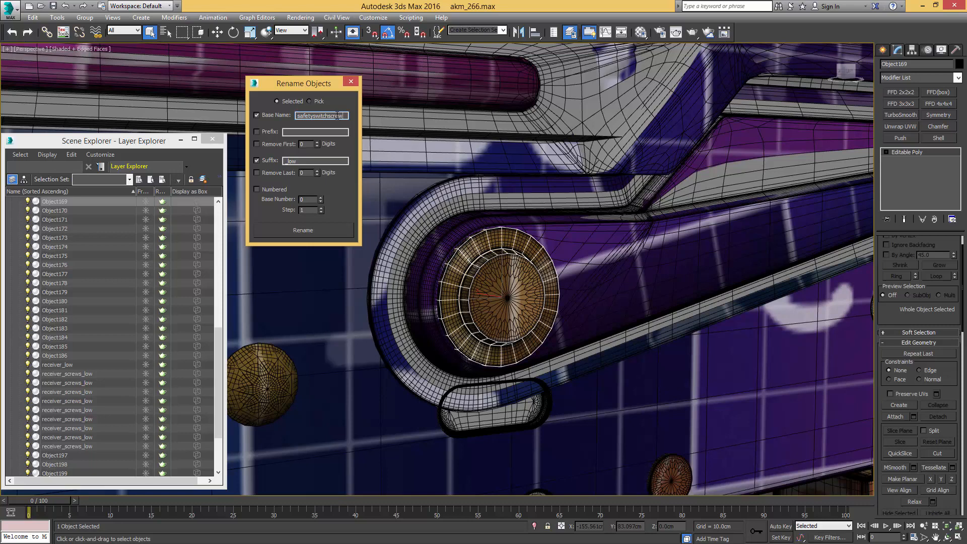
click(304, 230)
Step: Select the high-poly ring screw on the selector lever and rename it with base name safetyswitchscrew and suffix _high
key(F3)
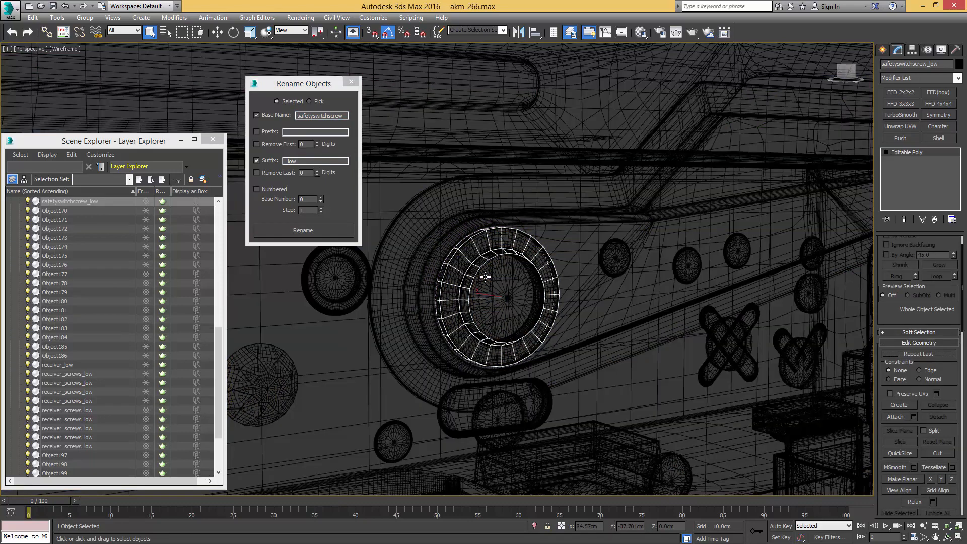
click(485, 276)
key(F3)
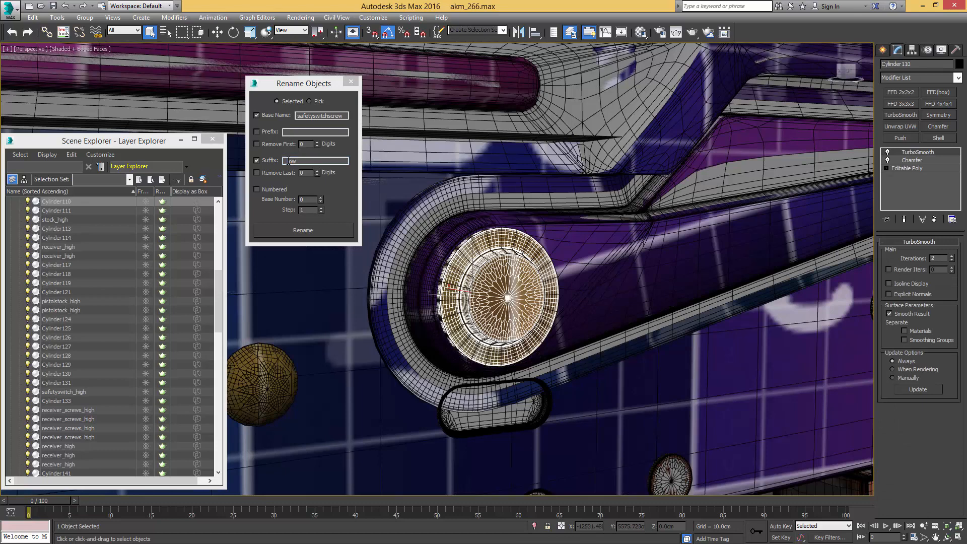
drag(286, 161, 351, 160)
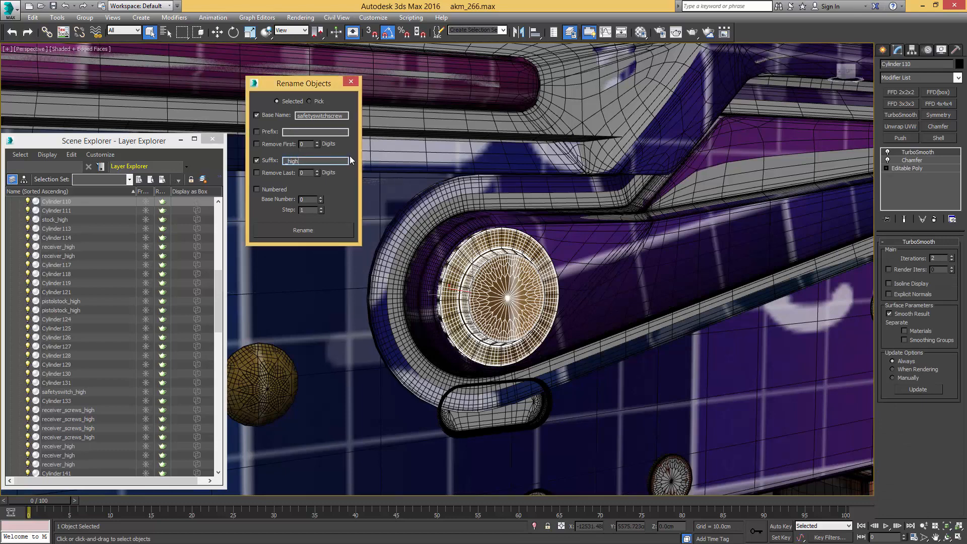
click(308, 230)
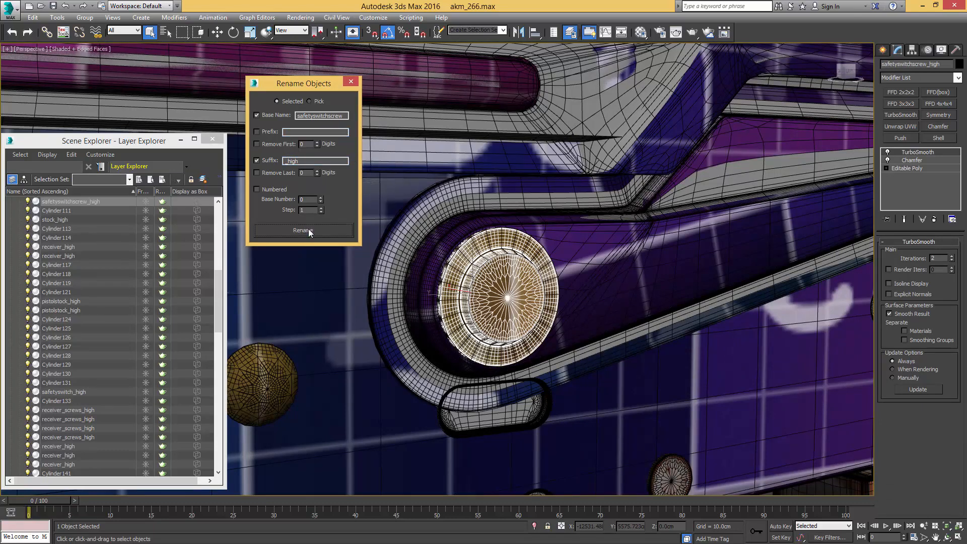
Step: Copy the high-poly selector lever's name and rename the small round pin on the lever's front end to safetyswitch_high
scroll(495, 200, down, 6)
alt+middle_drag(495, 201, 488, 206)
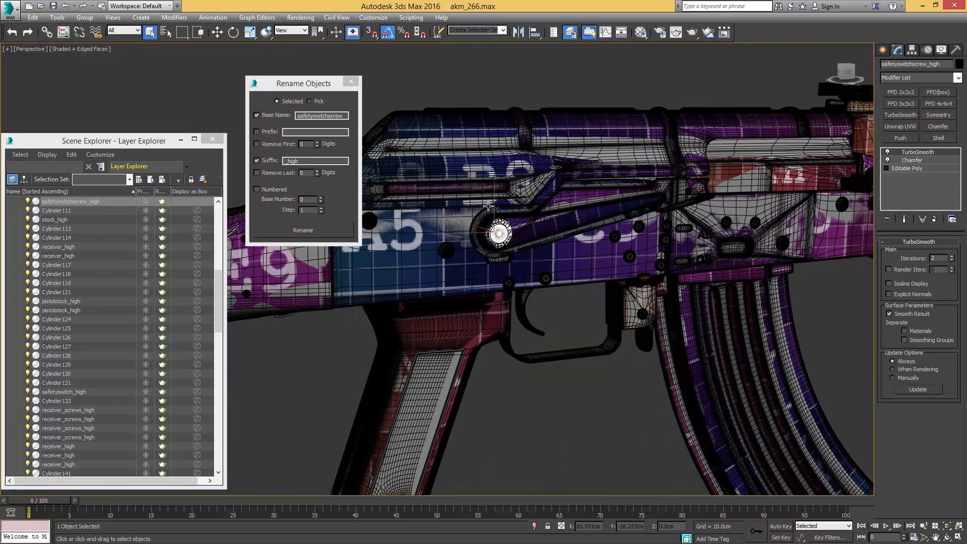
middle_drag(602, 189, 499, 227)
scroll(498, 227, up, 4)
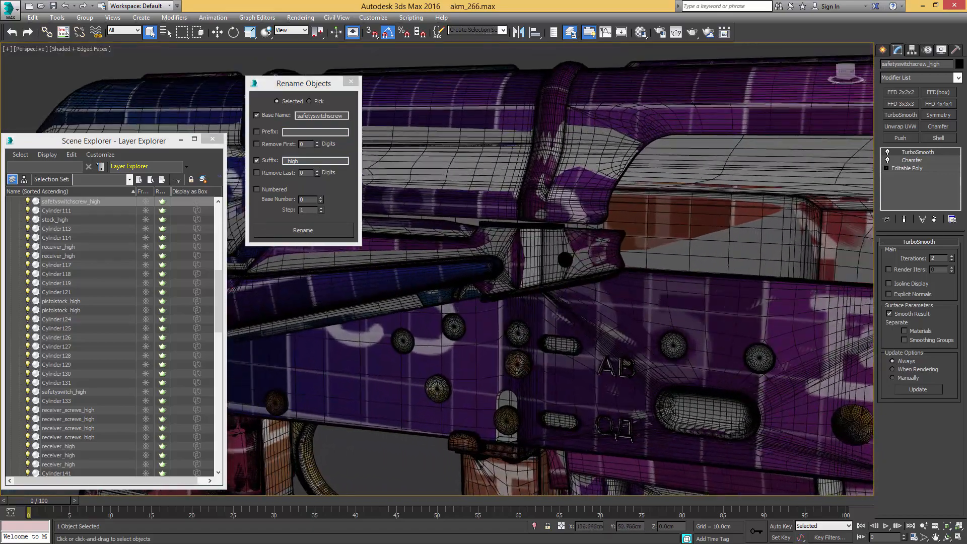
click(502, 236)
scroll(577, 228, up, 8)
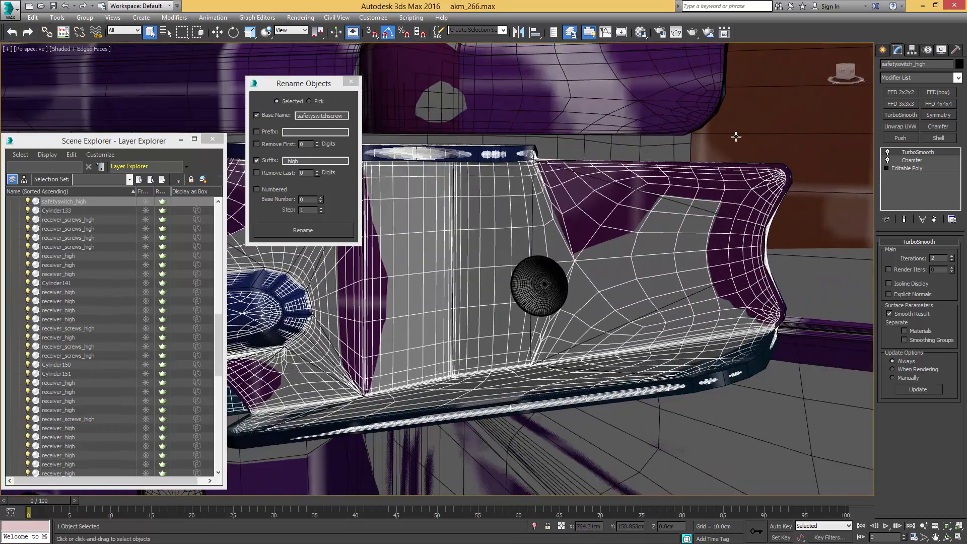
drag(926, 64, 895, 64)
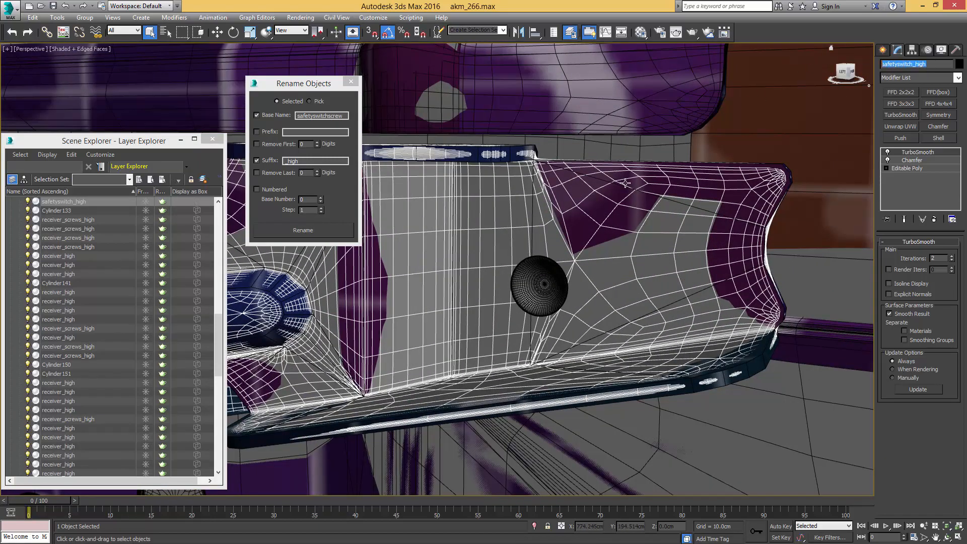
click(536, 269)
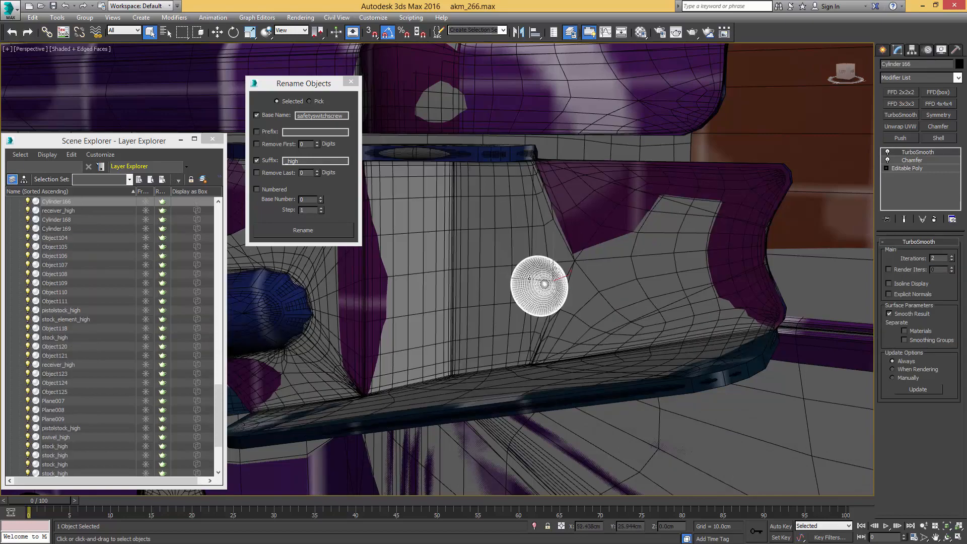
drag(912, 64, 880, 64)
text(safetyswitch_high)
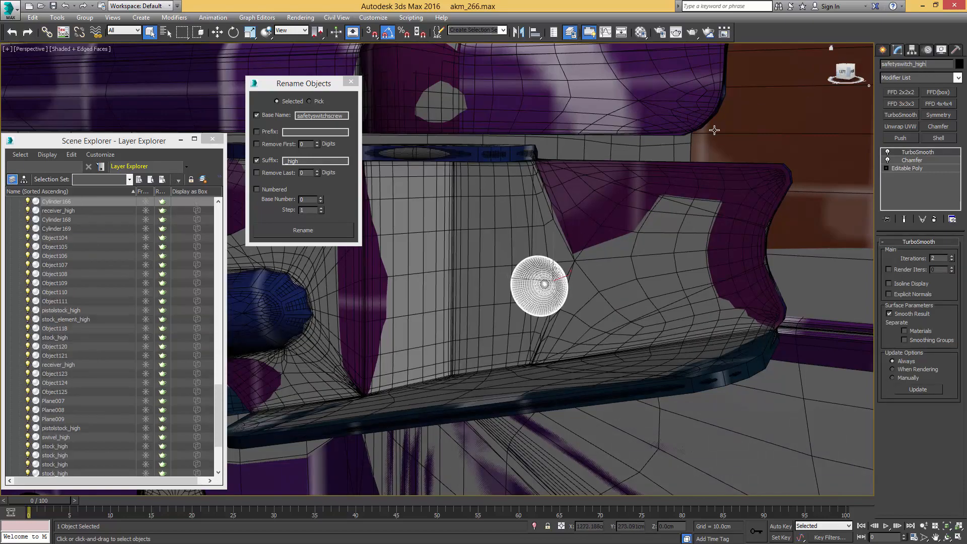
Step: Save the scene as akm_267.max, close the Scene Explorer and move the Rename Objects dialog away from the rifle
scroll(524, 210, down, 6)
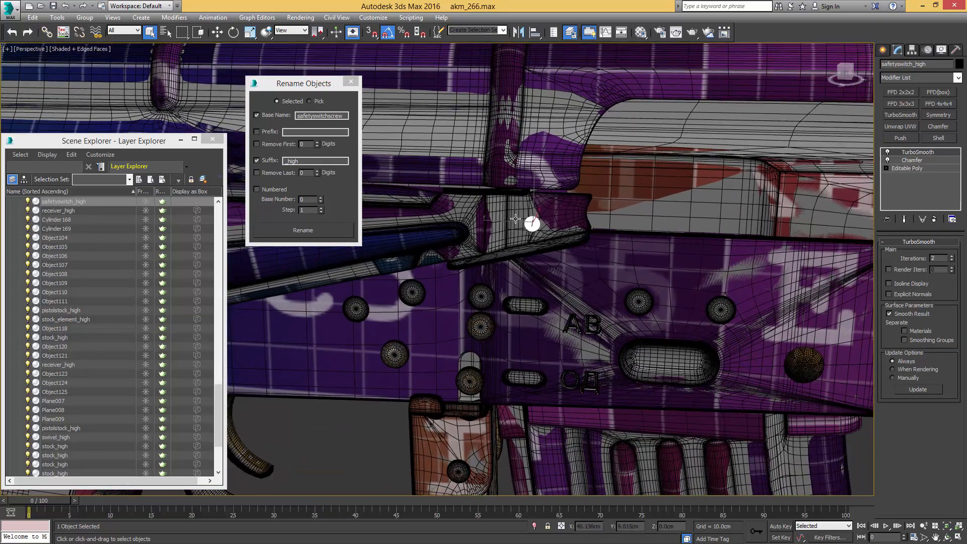
middle_drag(531, 222, 635, 180)
scroll(596, 199, down, 6)
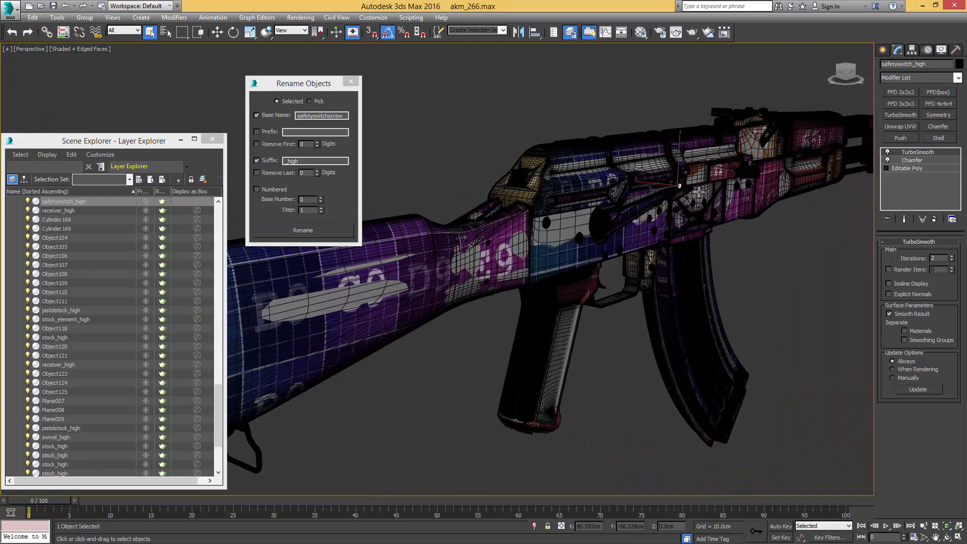
key(ctrl+s)
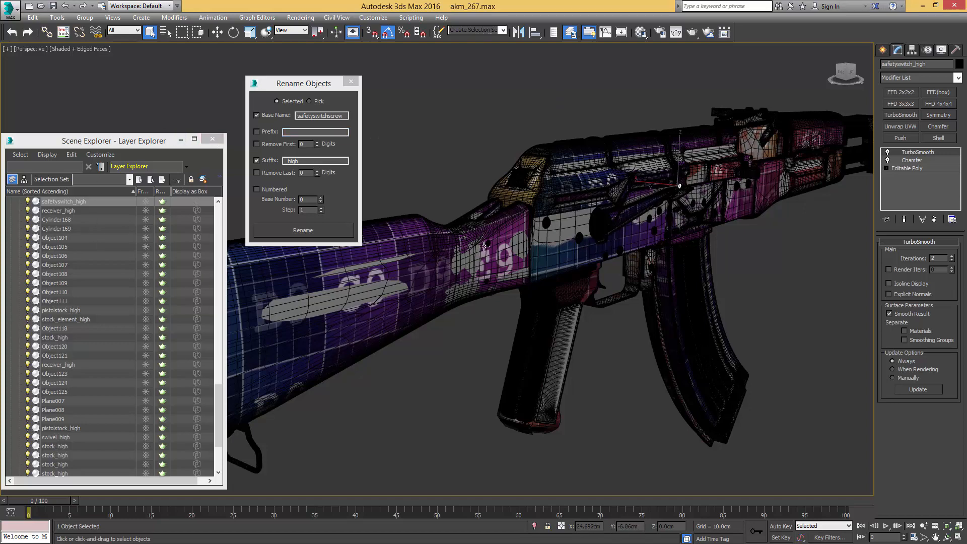
click(213, 141)
drag(310, 84, 92, 69)
Step: Select the low-poly stepped block at the rear end of the receiver cover and rename it with base name spring and suffix _low
alt+middle_drag(473, 143, 487, 164)
scroll(488, 165, up, 3)
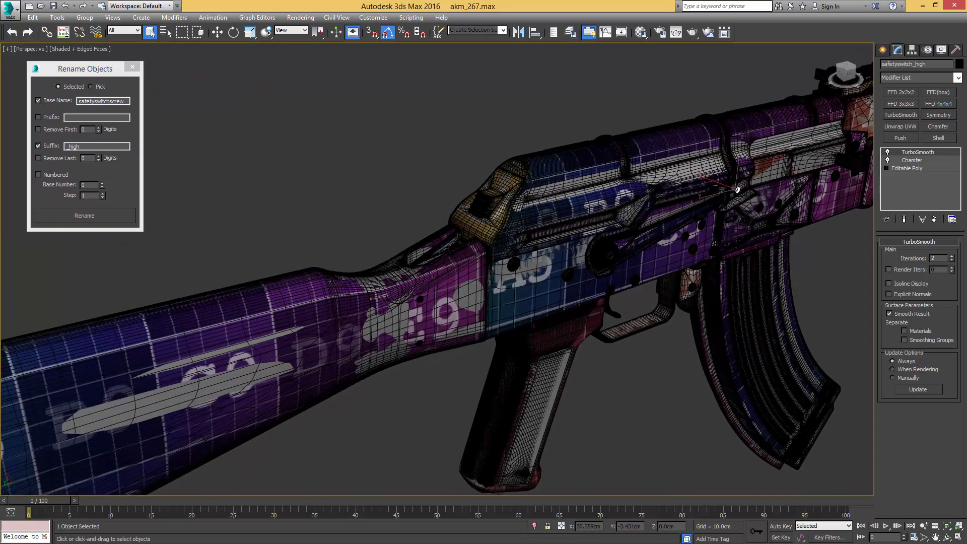
scroll(489, 146, up, 5)
click(475, 259)
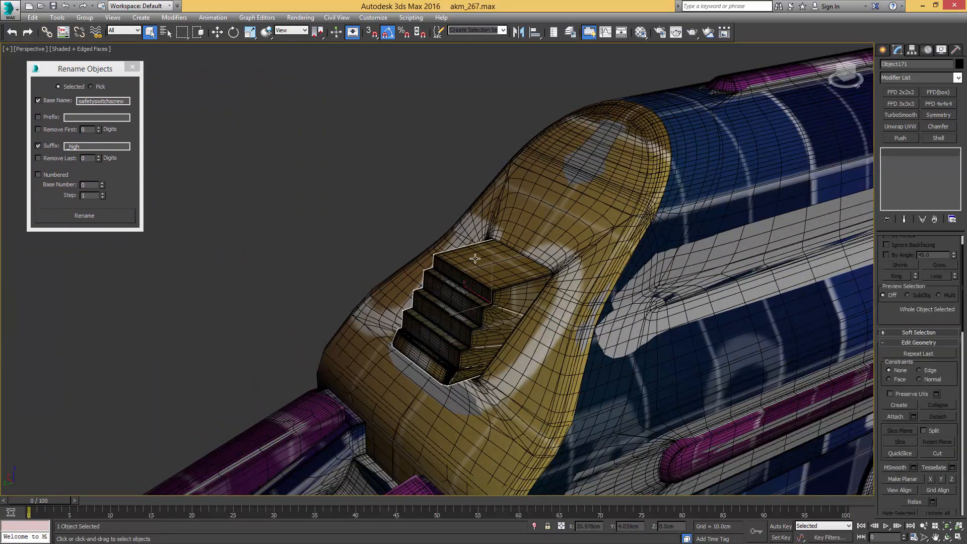
alt+middle_drag(475, 258, 699, 219)
click(58, 102)
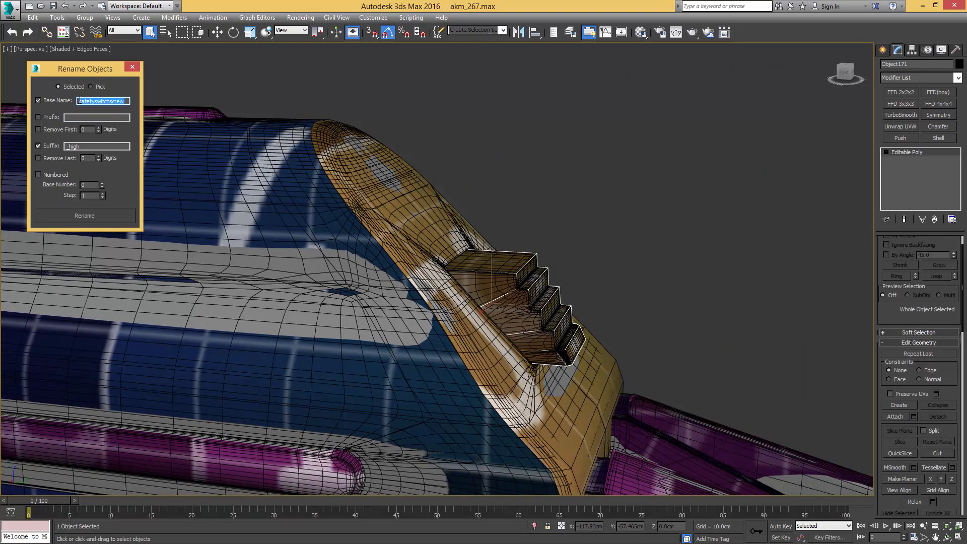
text(spring)
drag(71, 146, 128, 145)
text(low)
click(101, 215)
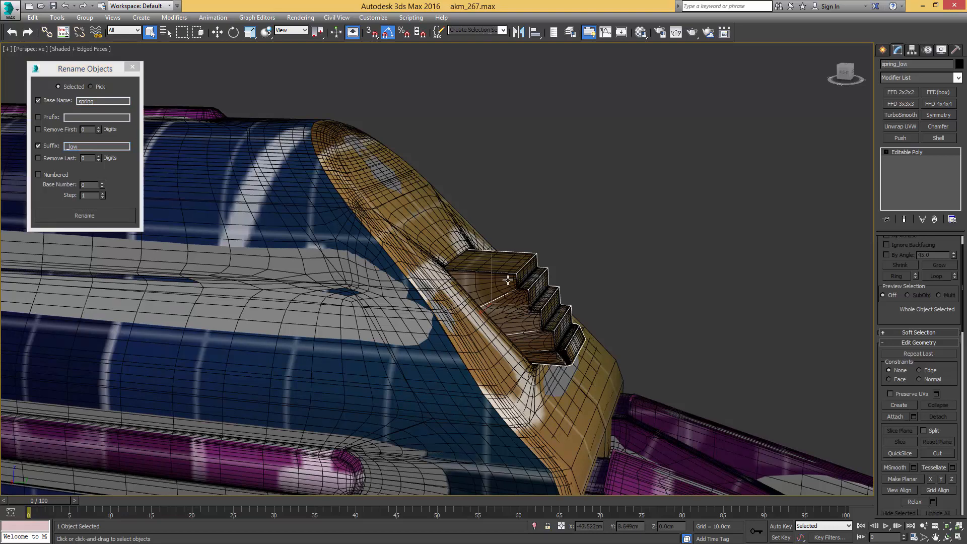
Step: Select the high-poly stepped block at the rear end of the receiver cover and rename it with base name spring and suffix _high
click(507, 279)
key(F3)
key(F3)
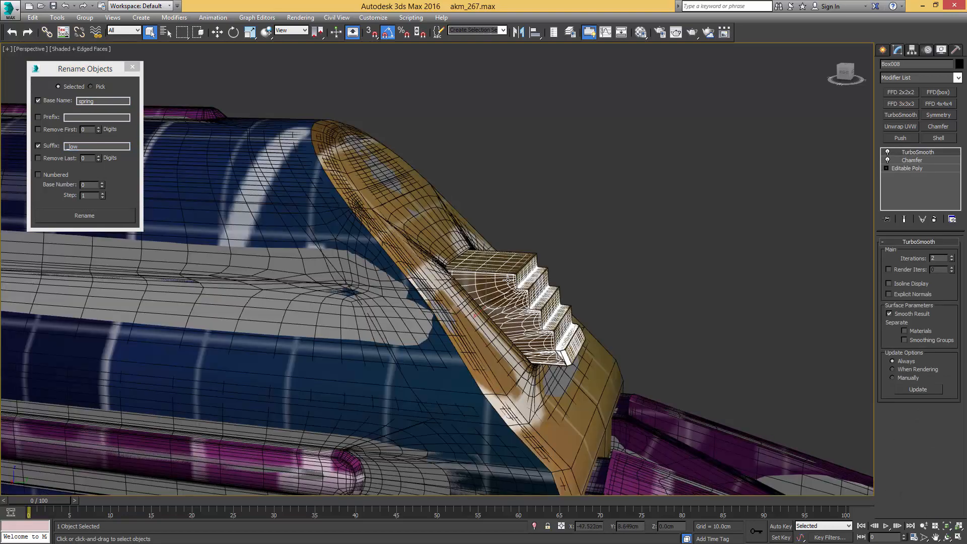
key(F3)
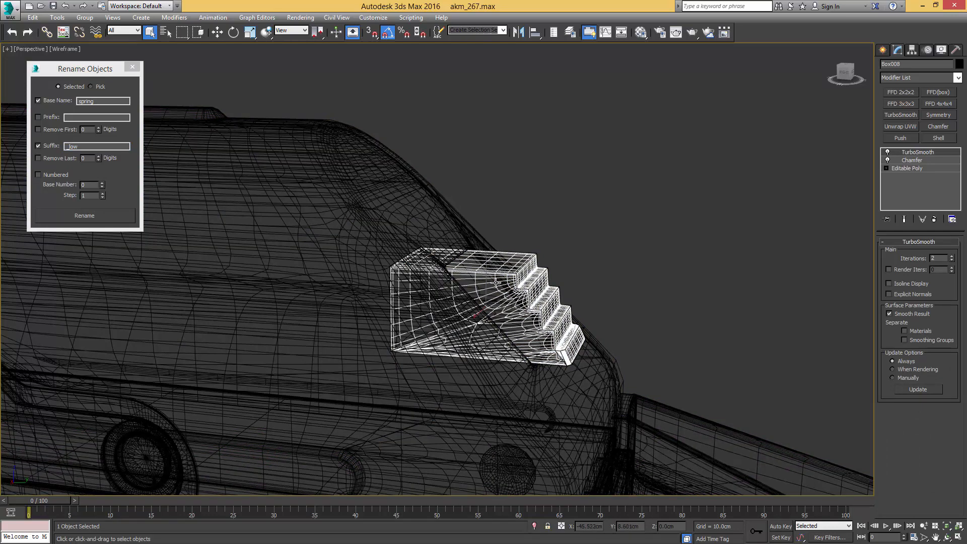
key(F3)
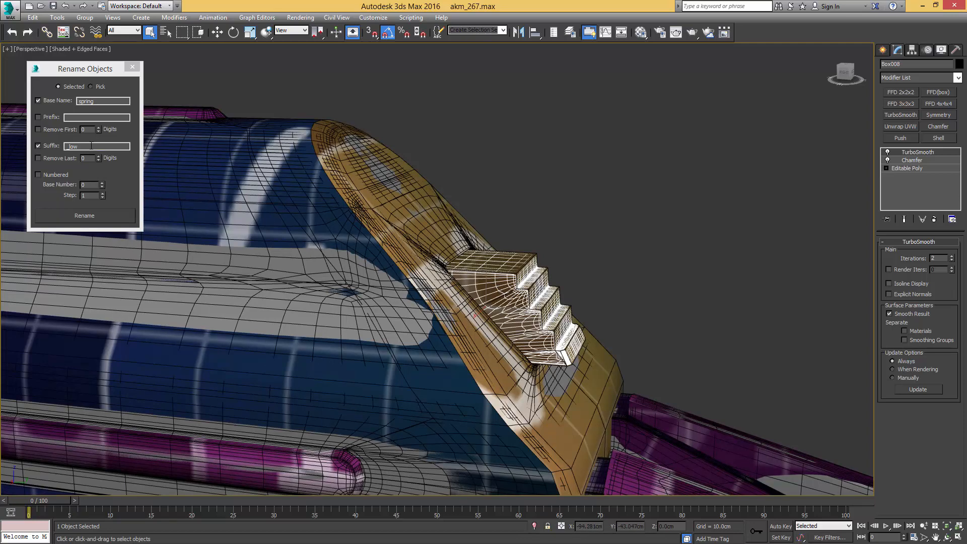
double_click(70, 145)
text(_high)
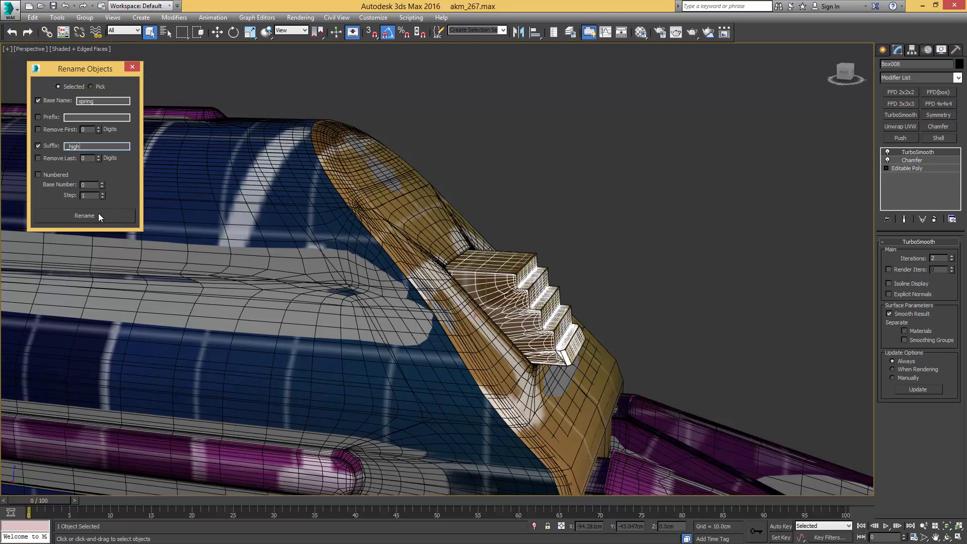
click(84, 215)
Step: Select the low-poly receiver cover and rename it with base name upperreceiver and suffix _low
alt+middle_drag(309, 190, 243, 205)
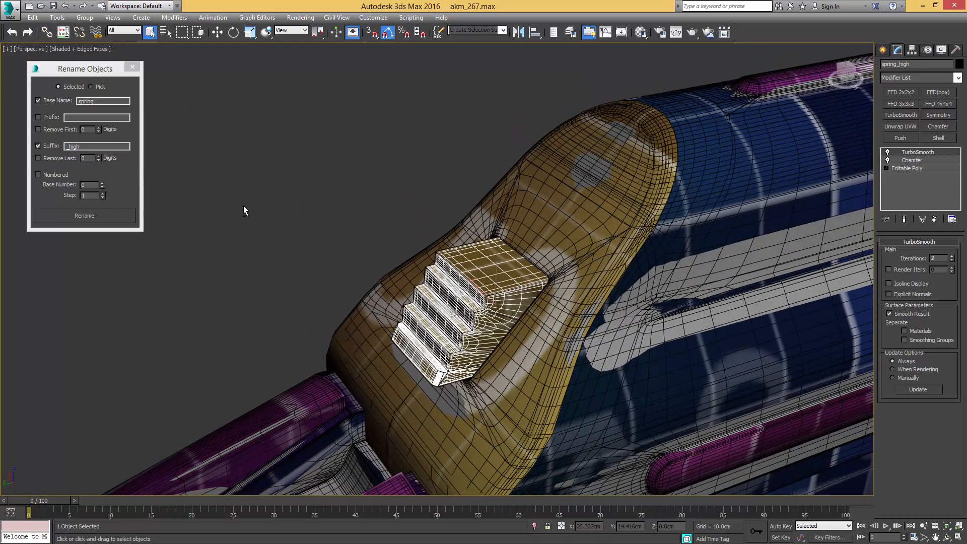
mouse_move(524, 214)
middle_down()
mouse_move(358, 229)
mouse_move(519, 228)
middle_up()
scroll(367, 223, down, 3)
alt+middle_drag(519, 228, 420, 217)
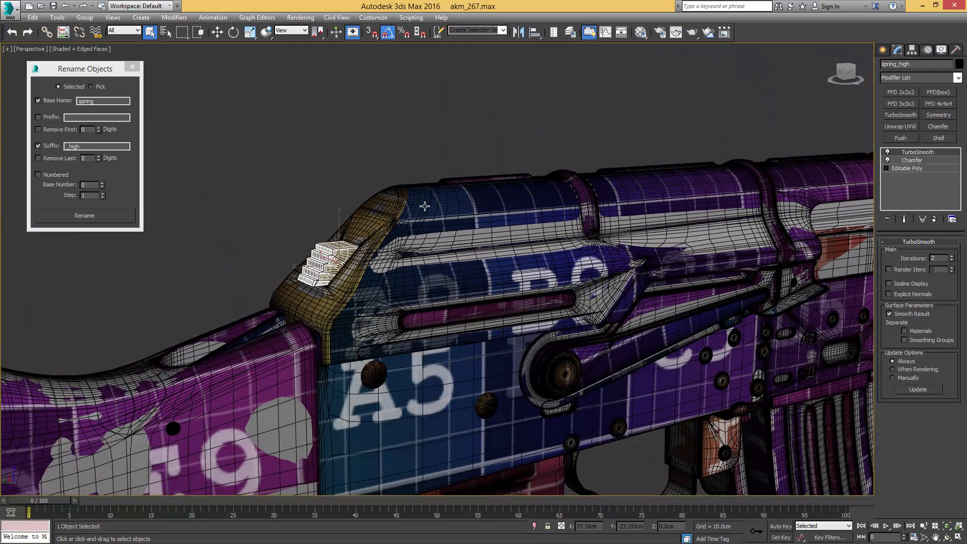
click(425, 206)
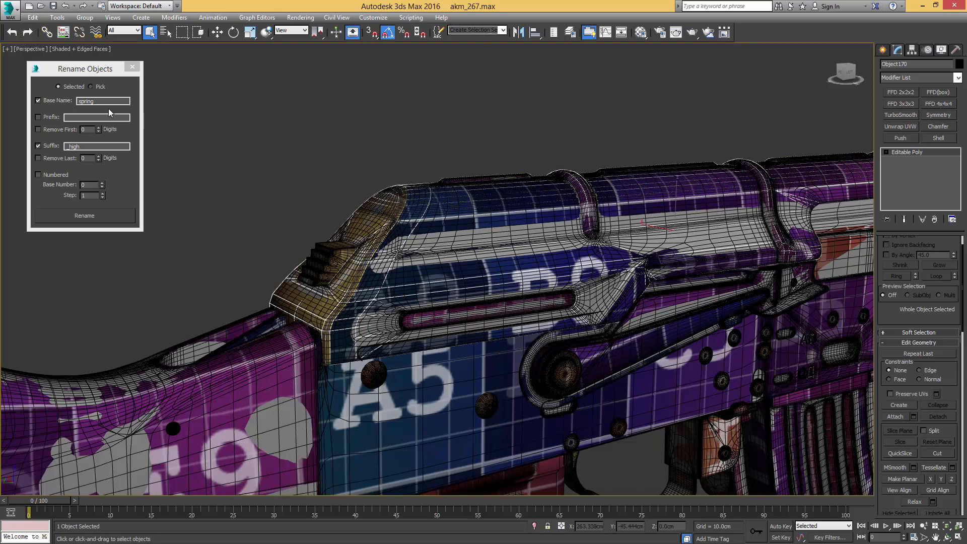
double_click(93, 101)
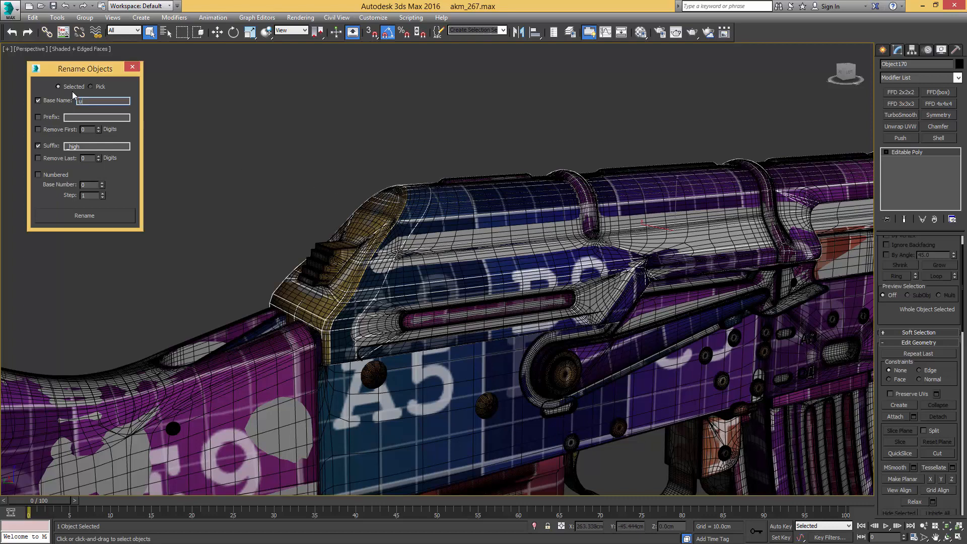
text(upperreceiver)
click(101, 216)
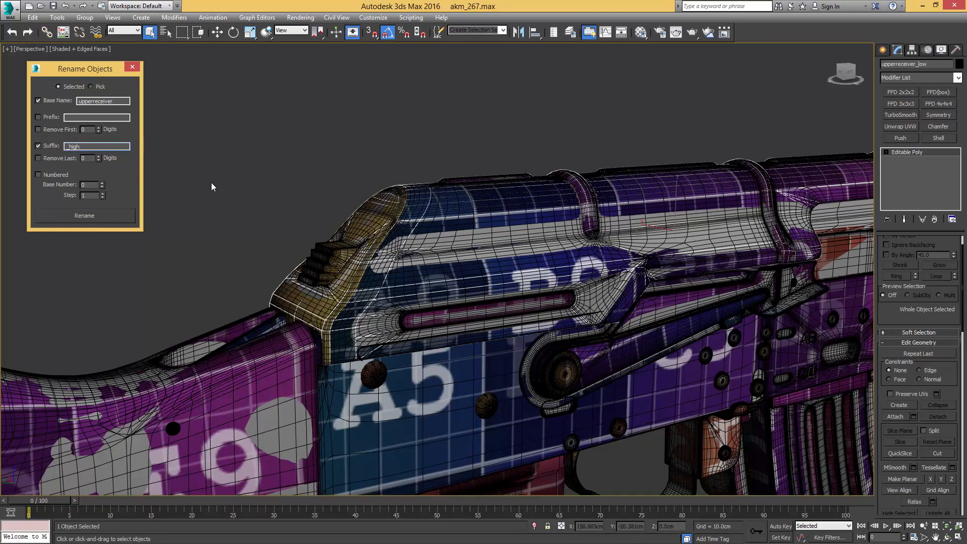
Step: Select the high-poly receiver cover plus the thin strip on each of its sides and rename all three with base name upperreceiver and suffix _high
scroll(394, 237, up, 6)
key(F3)
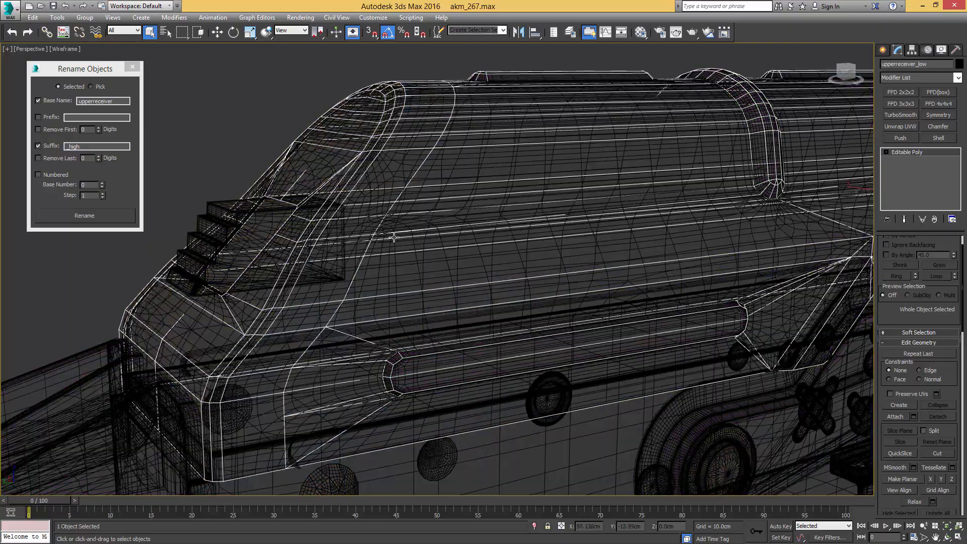
click(394, 236)
key(F3)
middle_drag(524, 268, 477, 274)
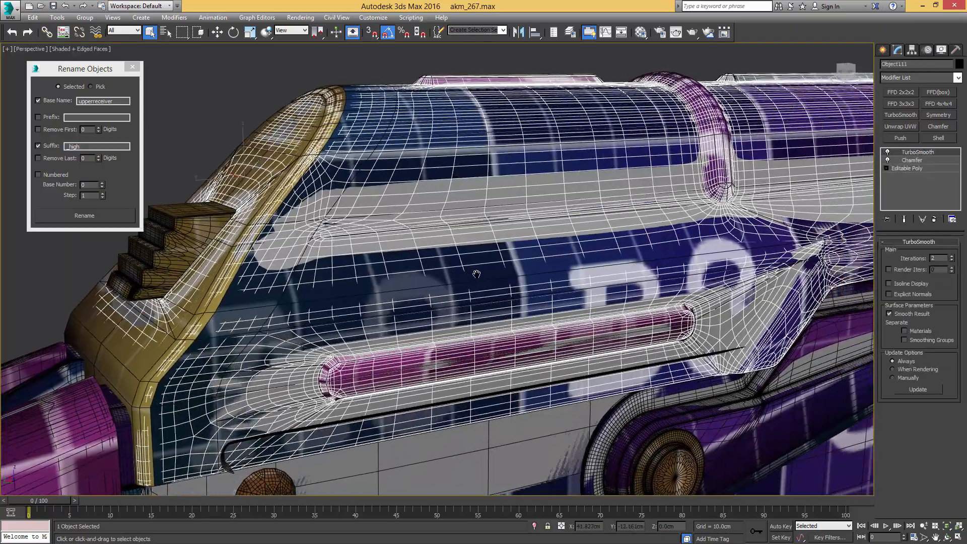
scroll(476, 274, down, 5)
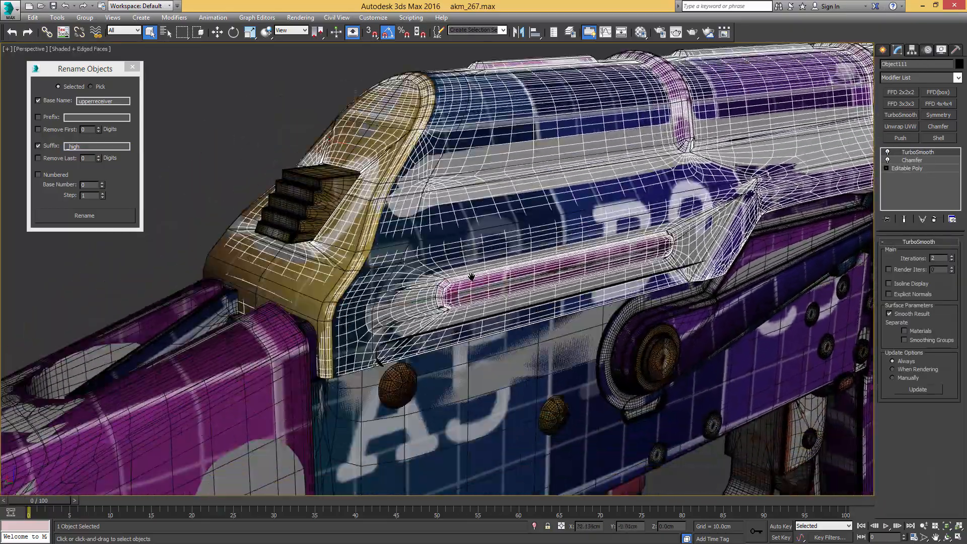
scroll(459, 394, up, 6)
ctrl+click(484, 224)
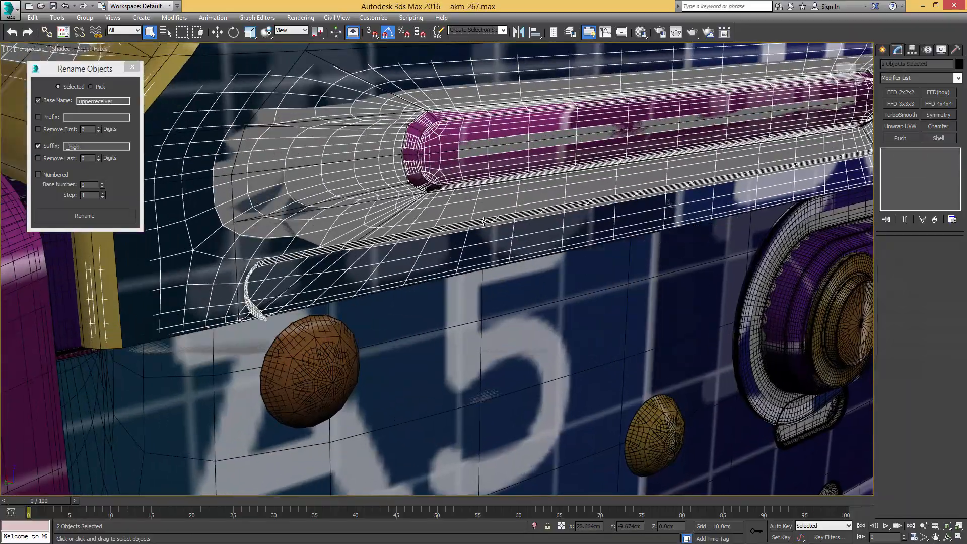
scroll(242, 428, down, 5)
middle_drag(620, 212, 628, 267)
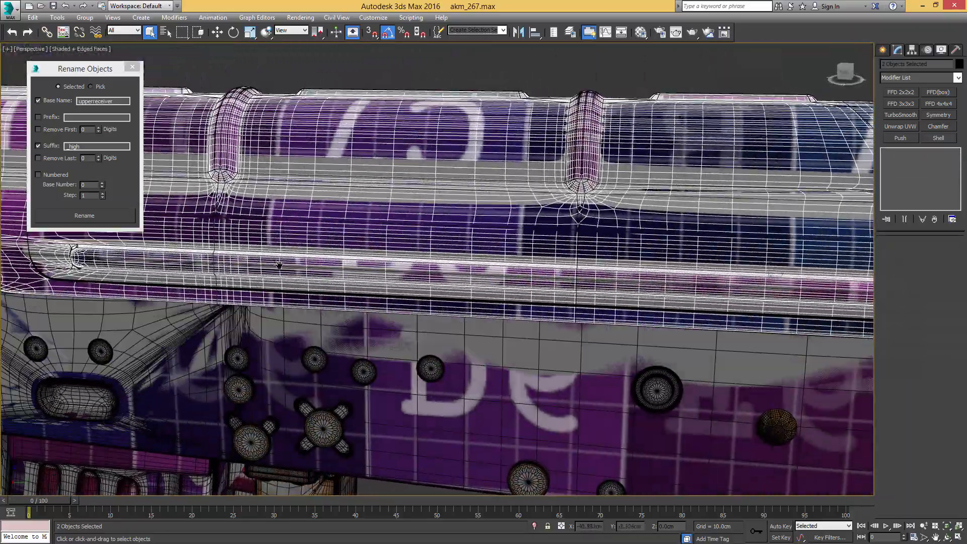
middle_drag(279, 265, 594, 264)
scroll(391, 282, up, 6)
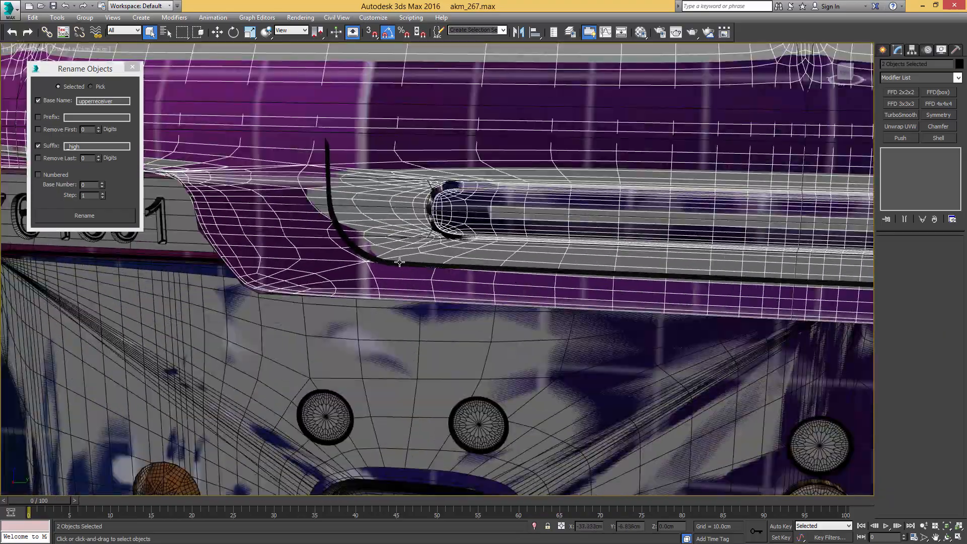
scroll(400, 262, down, 2)
scroll(383, 241, down, 3)
ctrl+click(373, 233)
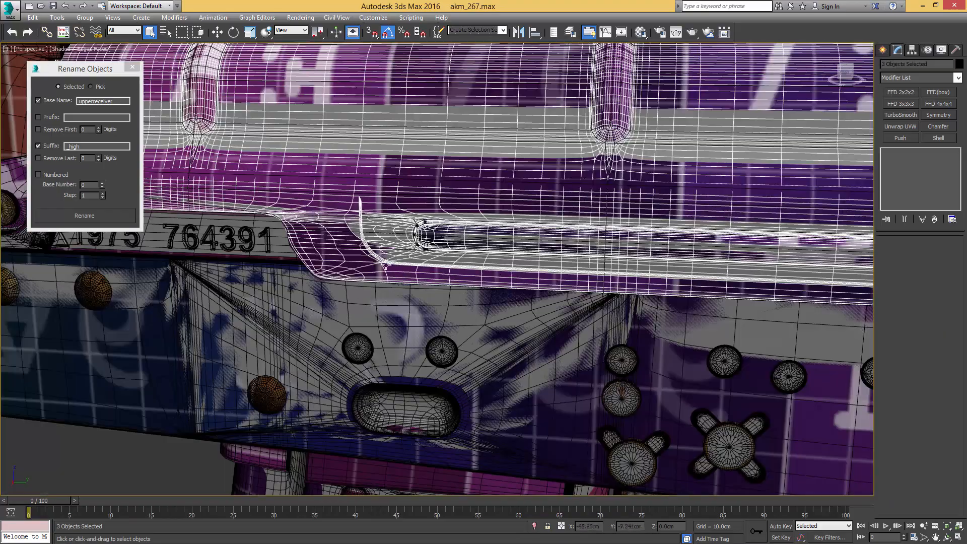
scroll(385, 264, down, 4)
mouse_move(385, 265)
alt+middle_down()
mouse_move(388, 256)
mouse_move(390, 297)
mouse_move(390, 265)
alt+middle_up()
middle_drag(610, 251, 315, 271)
alt+middle_drag(315, 272, 153, 271)
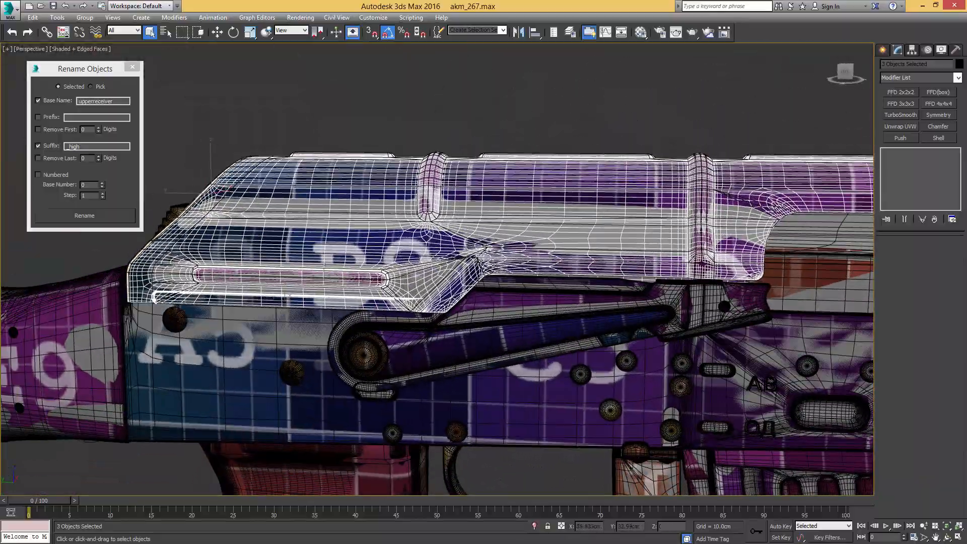
alt+middle_drag(492, 264, 356, 273)
alt+middle_drag(549, 265, 423, 248)
middle_drag(211, 252, 440, 250)
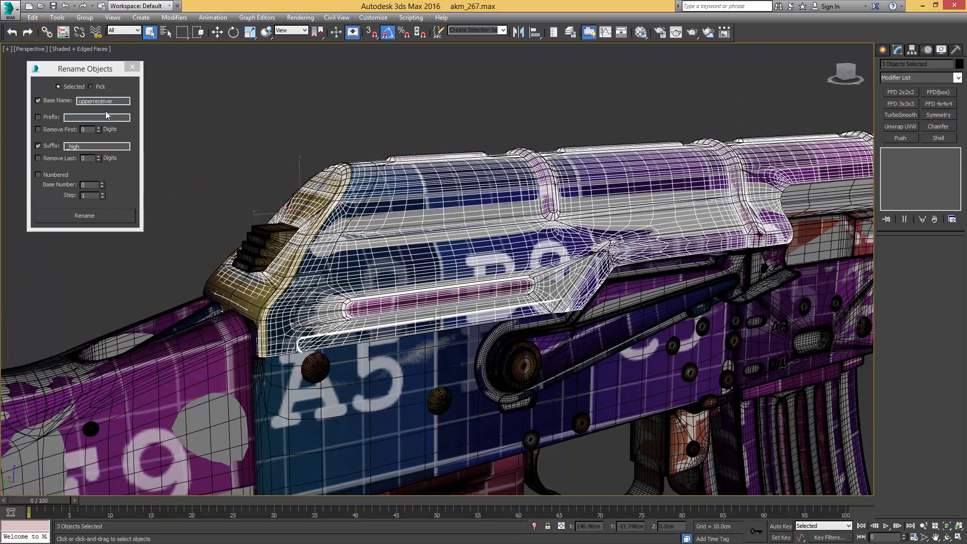
click(86, 217)
Step: Select the high-poly trigger and rename it with base name trigger and suffix _high
alt+middle_drag(357, 253, 313, 294)
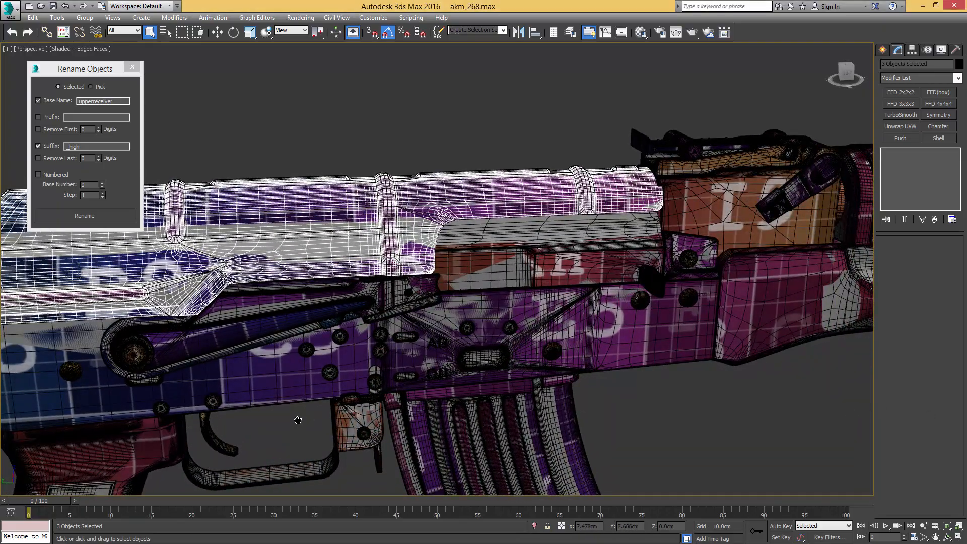
scroll(402, 252, up, 5)
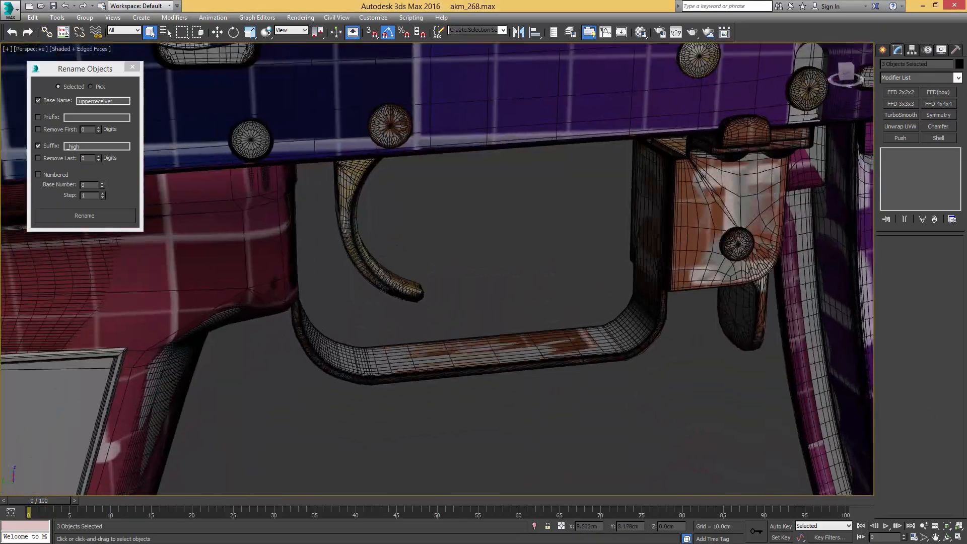
alt+middle_drag(441, 289, 430, 237)
click(347, 182)
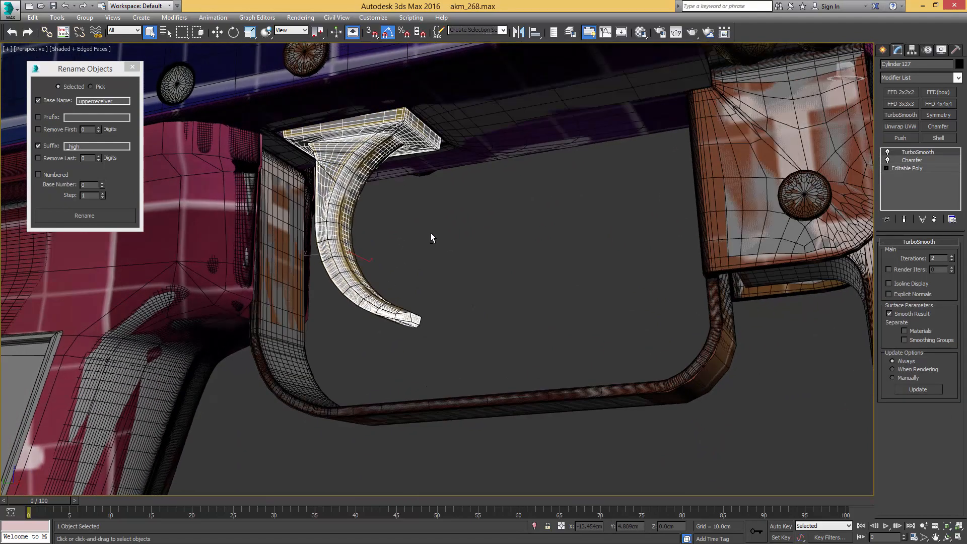
double_click(121, 100)
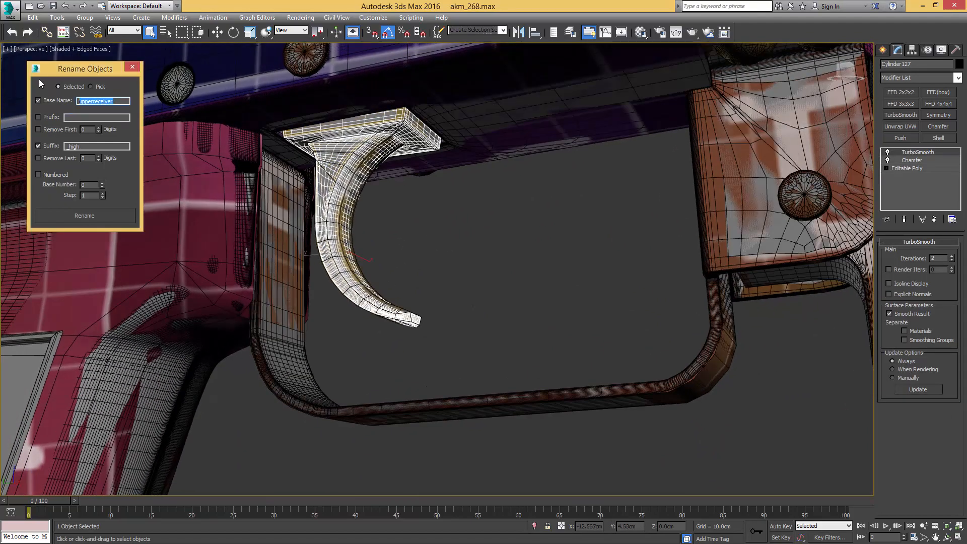
text(trigger)
click(112, 215)
Step: Select the low-poly trigger and rename it with base name trigger and suffix _low
click(336, 165)
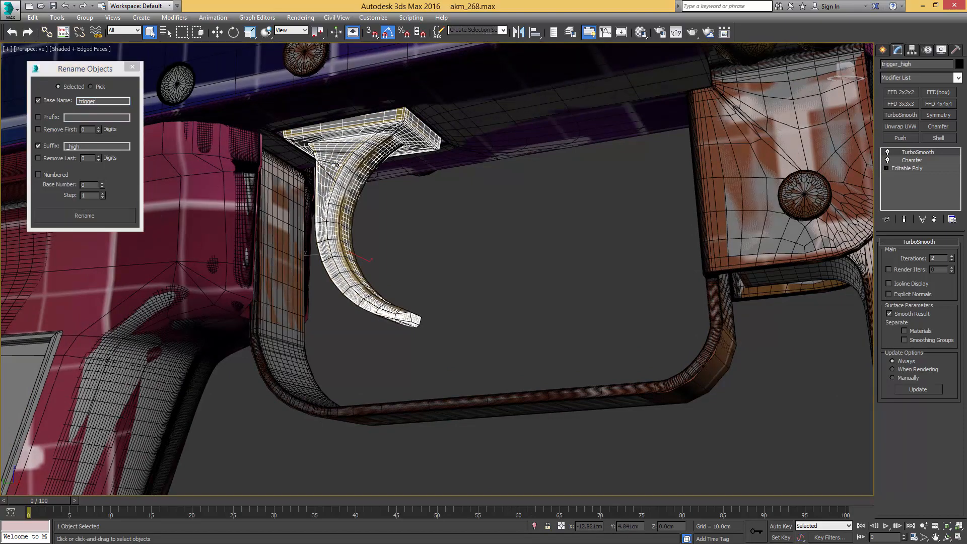
key(F3)
click(337, 165)
click(337, 165)
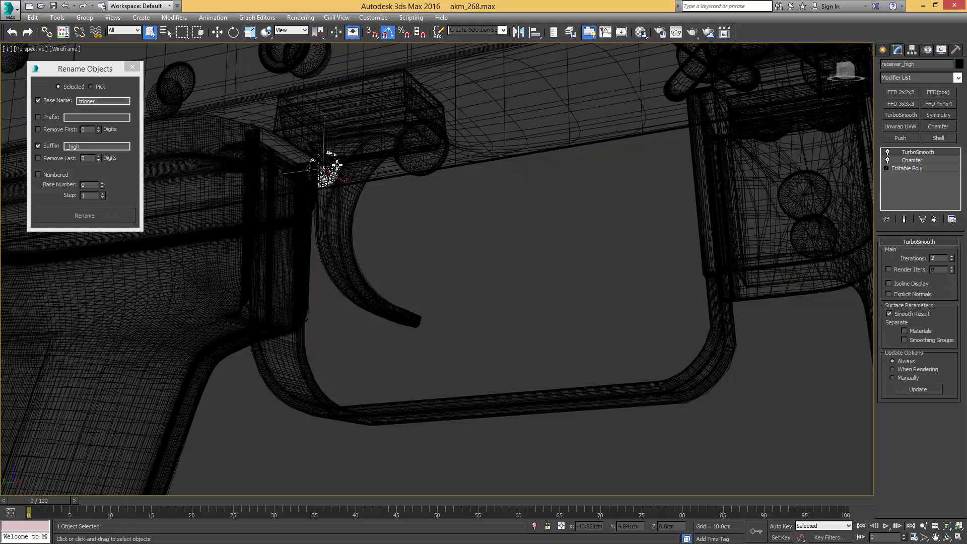
key(F3)
click(358, 193)
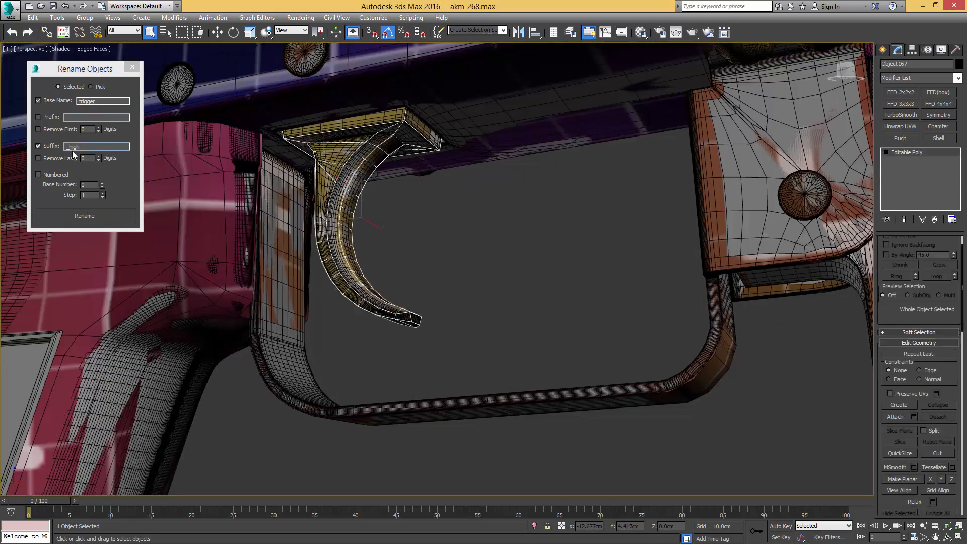
click(117, 145)
key(BackSpace)
key(BackSpace)
key(BackSpace)
key(BackSpace)
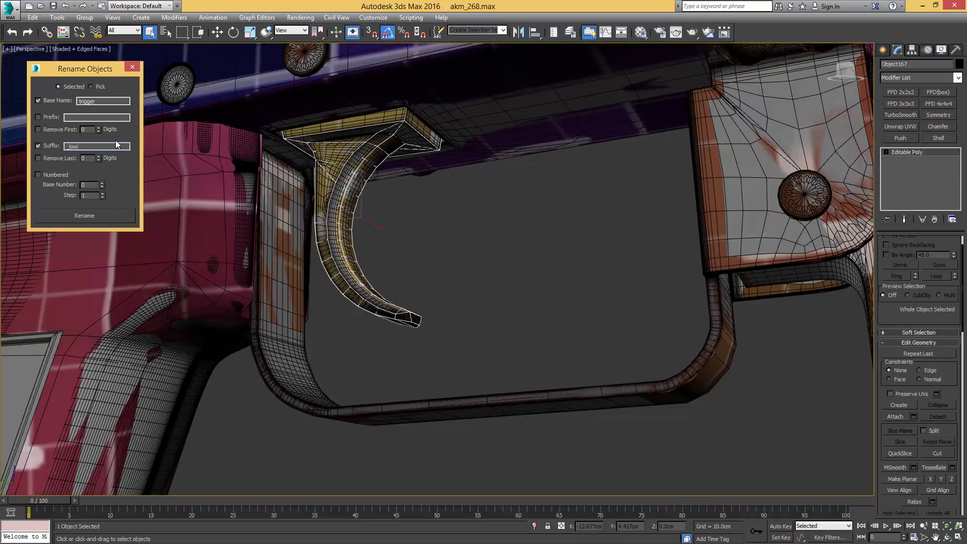
click(108, 215)
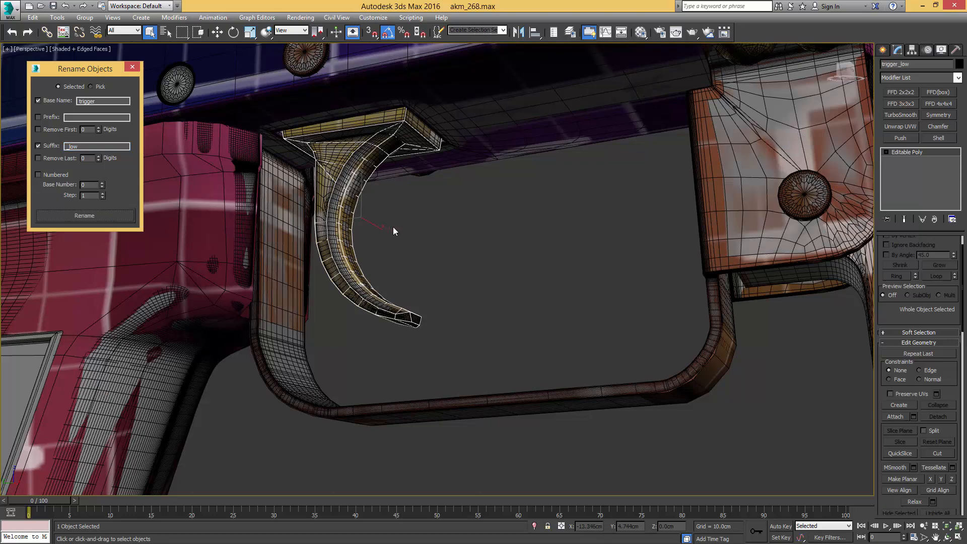
Step: Select the low-poly trigger guard and rename it with base name triggerguard and suffix _low
click(259, 331)
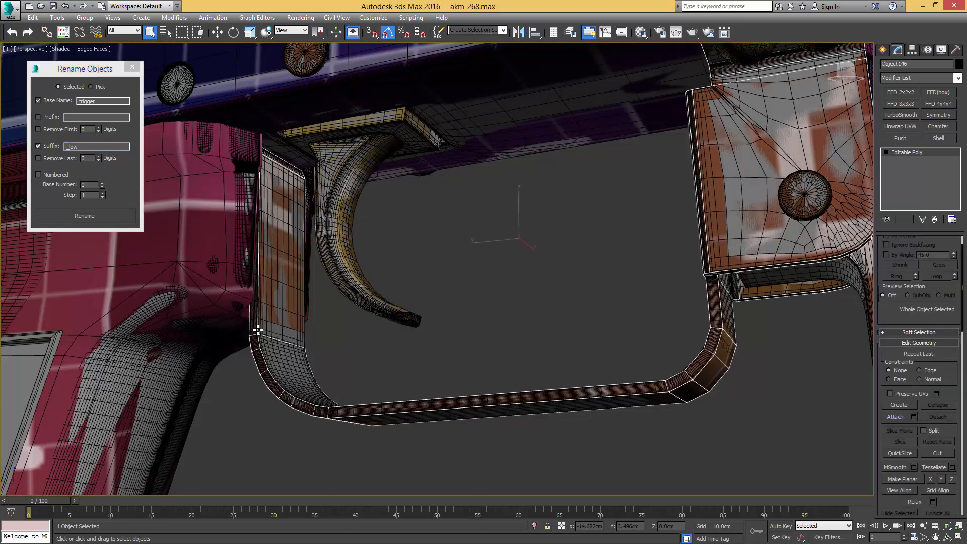
click(103, 100)
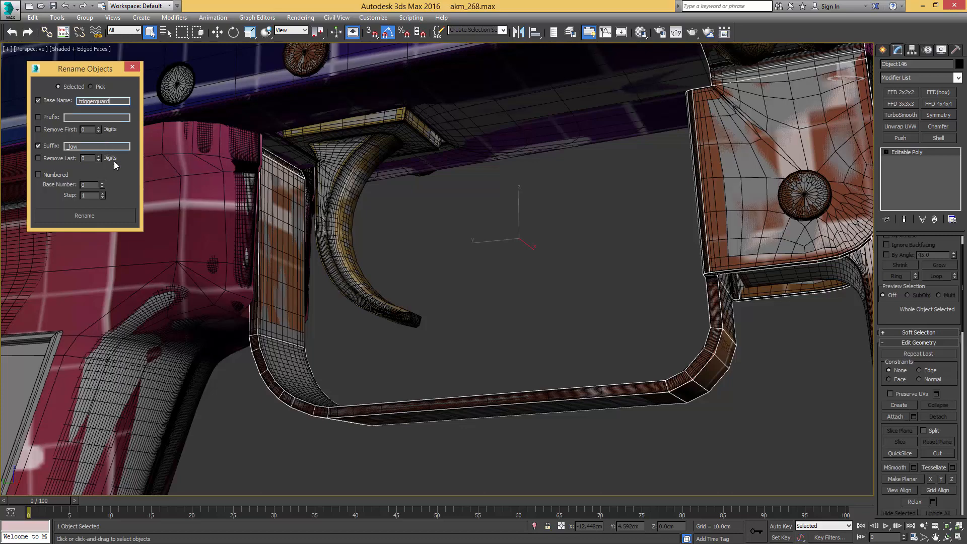
click(104, 216)
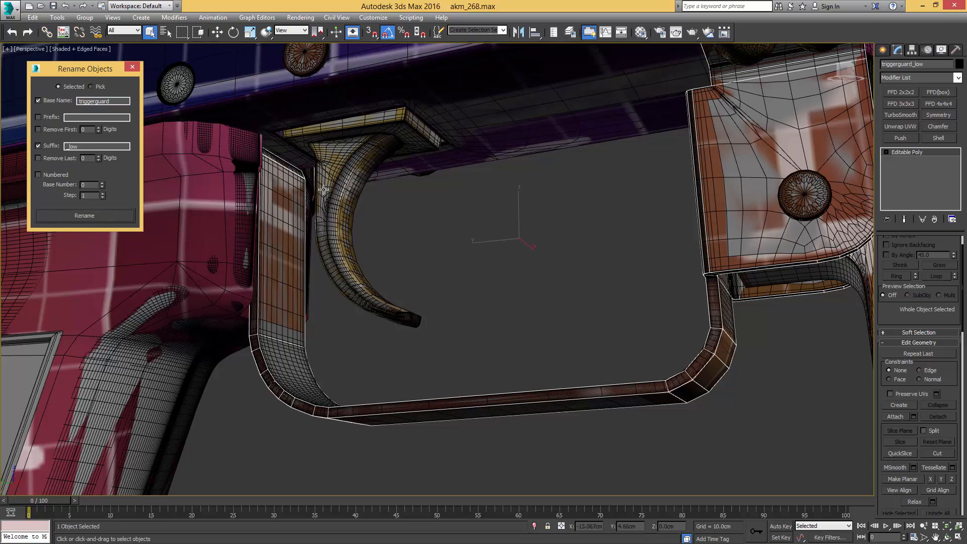
Step: Select the high-poly trigger guard and rename it with base name triggerguard and suffix _high
click(276, 288)
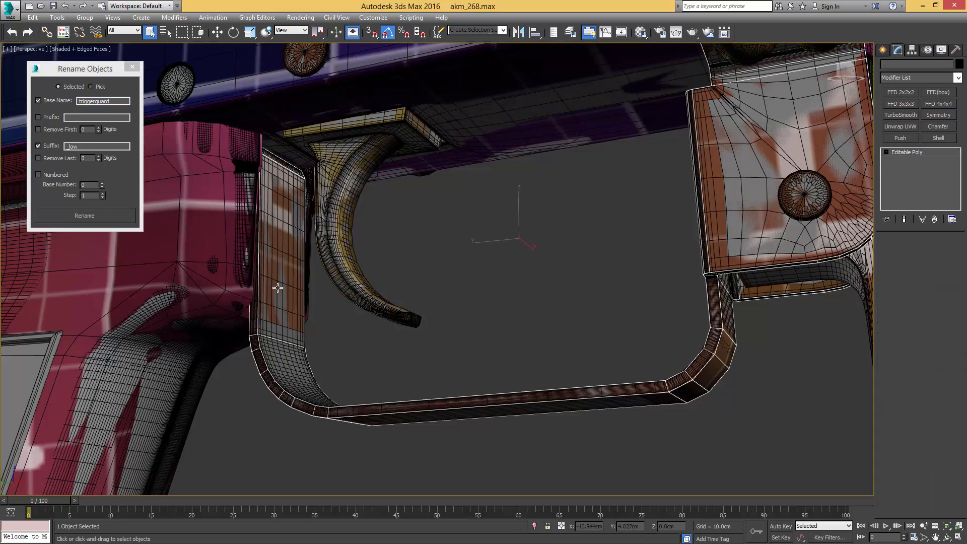
key(F3)
key(F3)
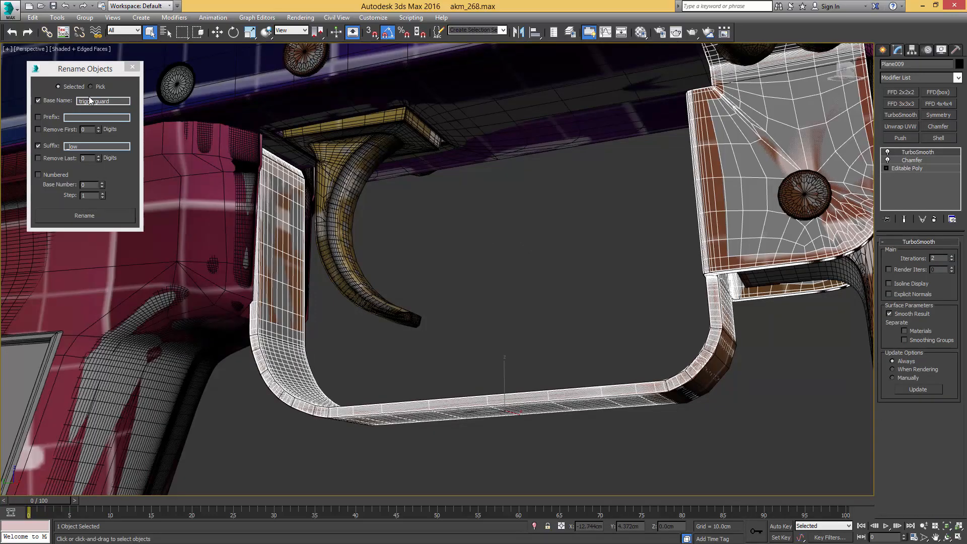
drag(65, 146, 124, 146)
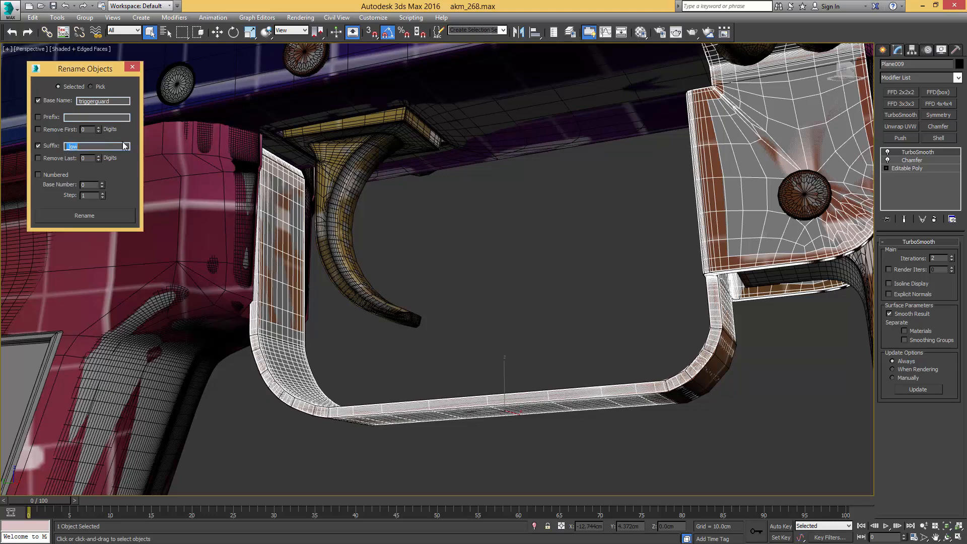
key(BackSpace)
text(_high)
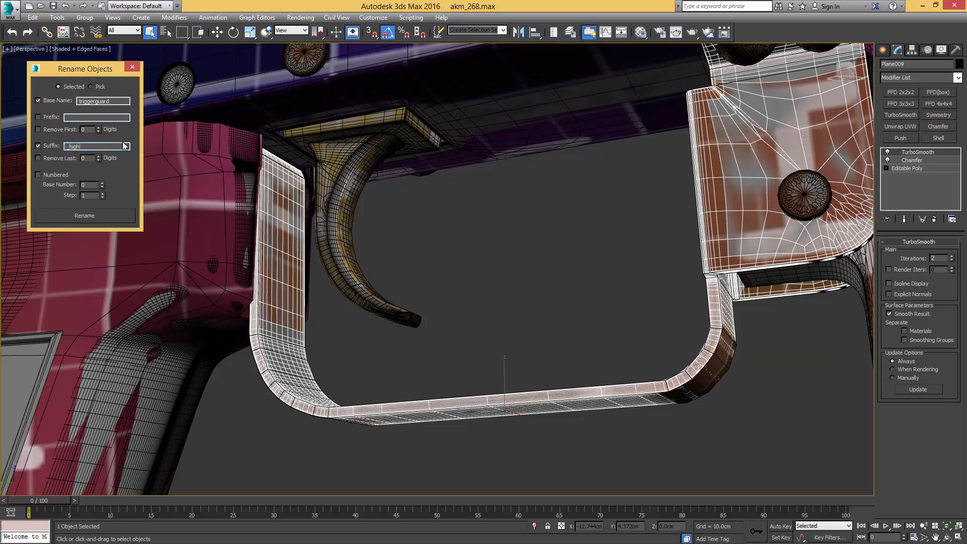
click(94, 215)
Step: Select the three high-poly screws on the near side of the trigger guard bracket: the round one on its face and the two above it
middle_drag(481, 214, 390, 231)
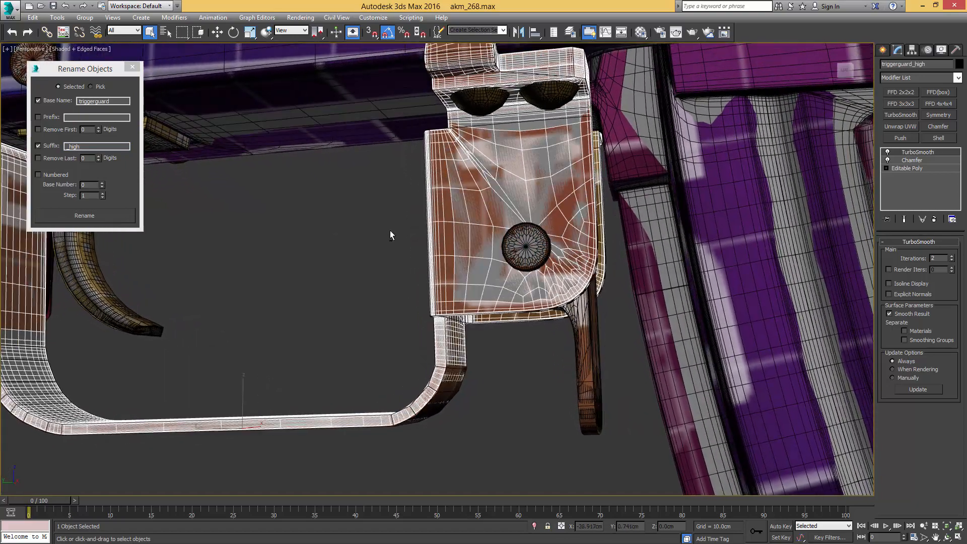
click(520, 233)
alt+middle_drag(517, 233, 496, 103)
ctrl+click(485, 111)
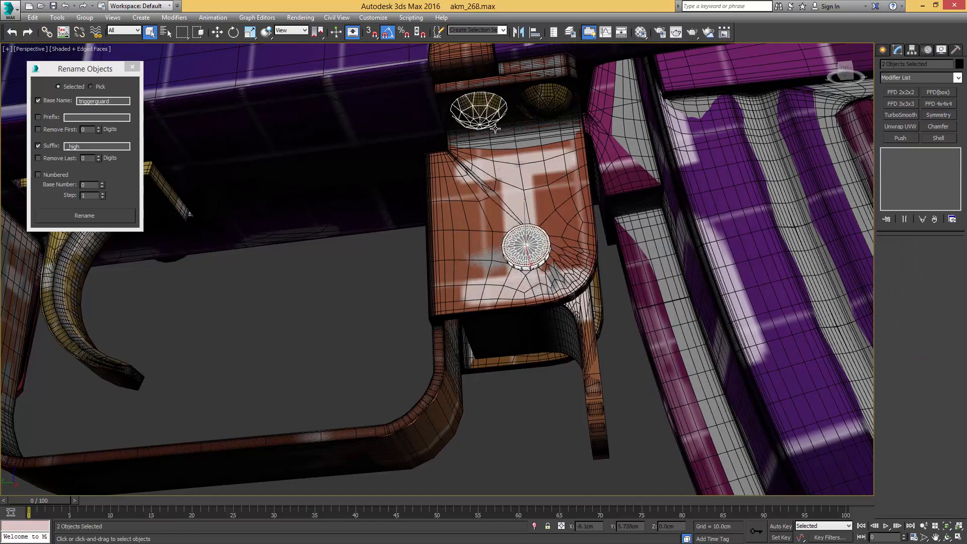
alt+click(483, 111)
key(F3)
scroll(483, 112, up, 2)
ctrl+click(481, 111)
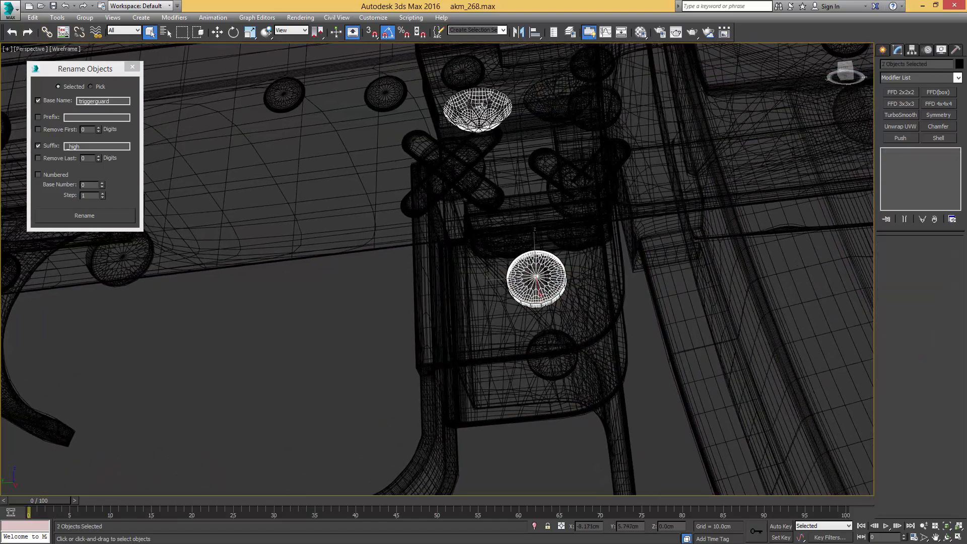
ctrl+click(535, 106)
Step: Add to the selection the high-poly upper screw nearer the trigger on the opposite side of the trigger guard bracket
alt+middle_drag(535, 105, 476, 165)
key(F3)
scroll(476, 164, up, 4)
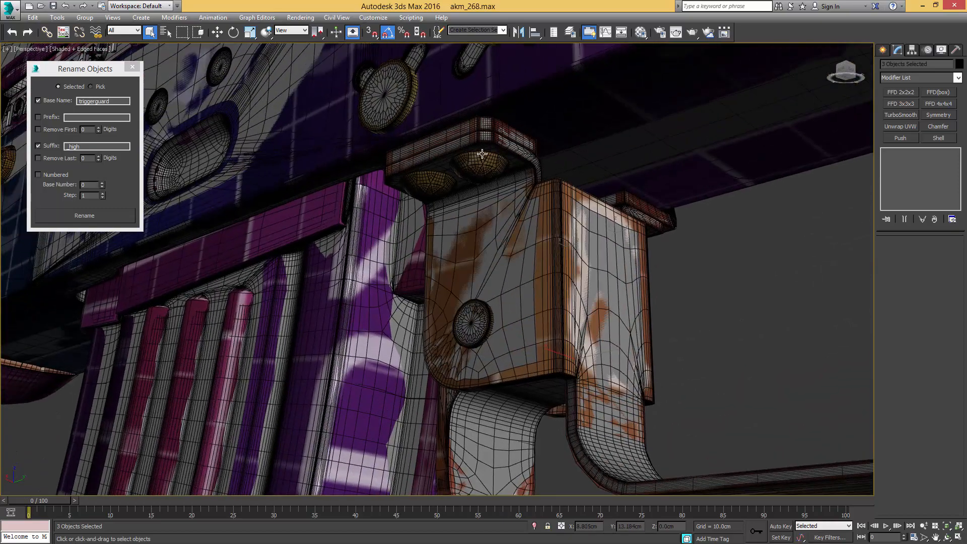
ctrl+click(482, 173)
scroll(480, 173, up, 3)
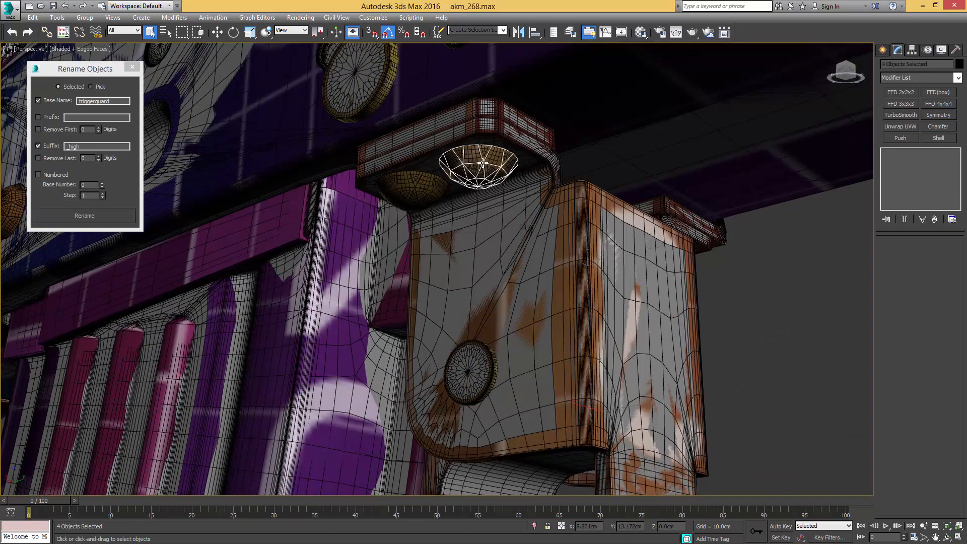
alt+click(482, 162)
scroll(475, 153, up, 4)
key(F3)
ctrl+click(475, 154)
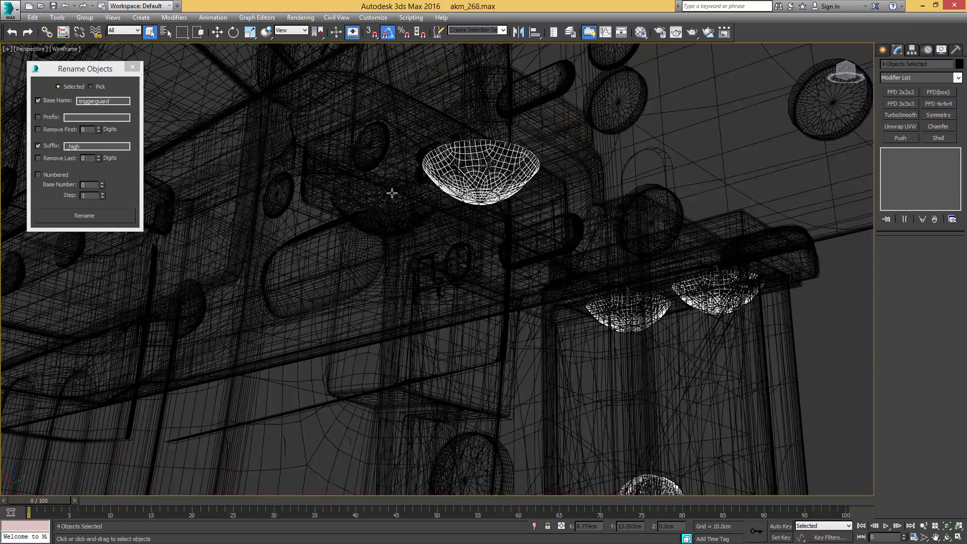
Step: Add to the selection the high-poly upper screw nearer the magazine on the opposite side of the trigger guard bracket
key(F3)
key(F3)
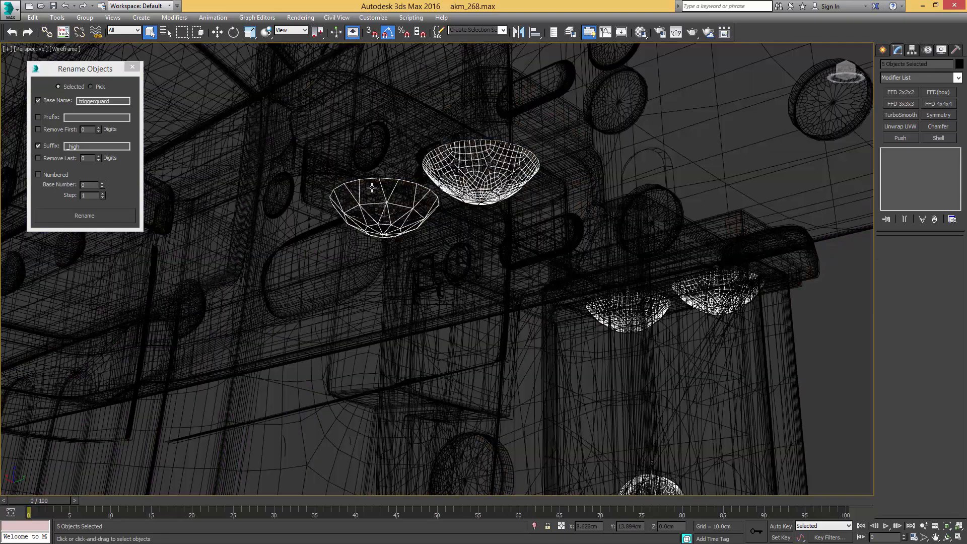
scroll(380, 192, up, 5)
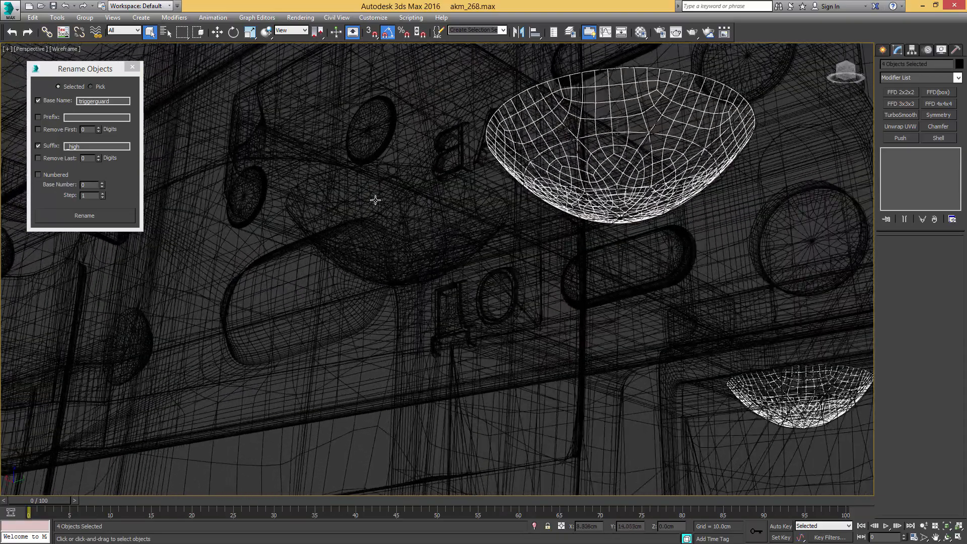
ctrl+click(375, 197)
key(F3)
alt+click(406, 152)
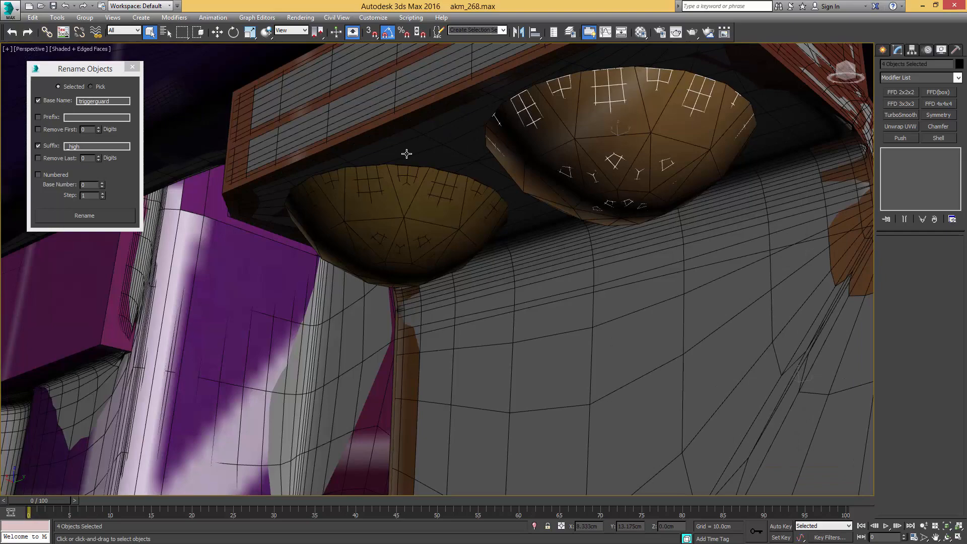
ctrl+click(377, 186)
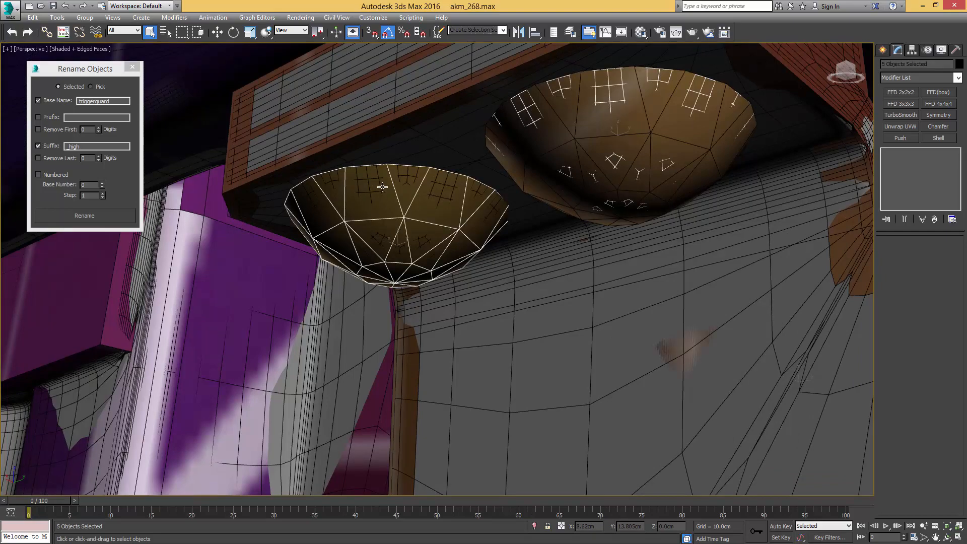
key(F3)
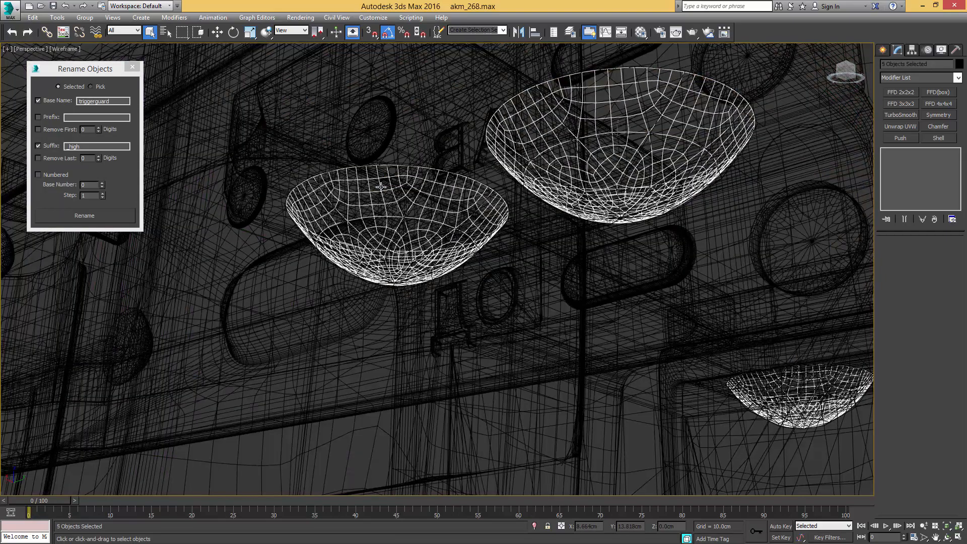
key(F3)
Step: Add the high-poly round screw on the bracket's opposite face to the selection, keeping the trigger guard itself out of it
scroll(380, 187, down, 5)
scroll(402, 201, up, 1)
key(F3)
key(F3)
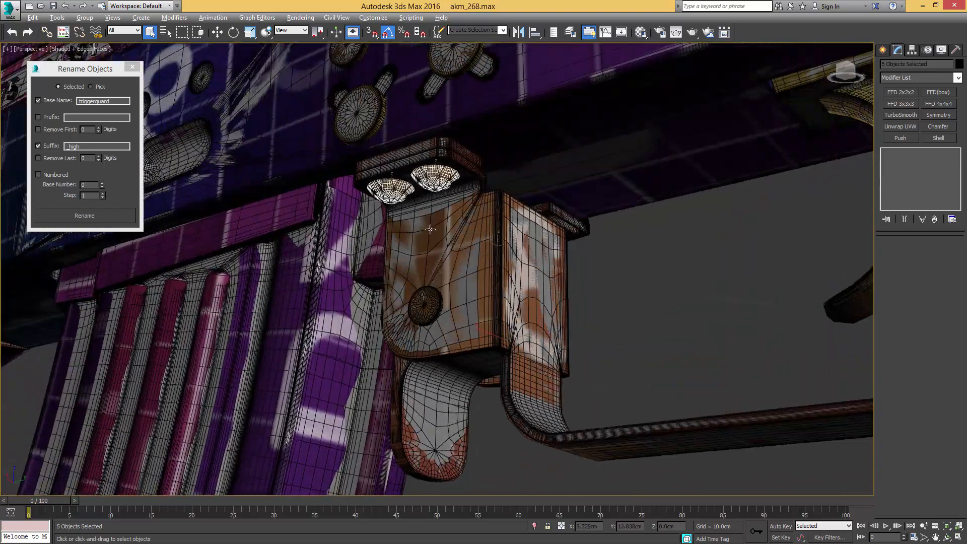
scroll(430, 229, up, 8)
key(F3)
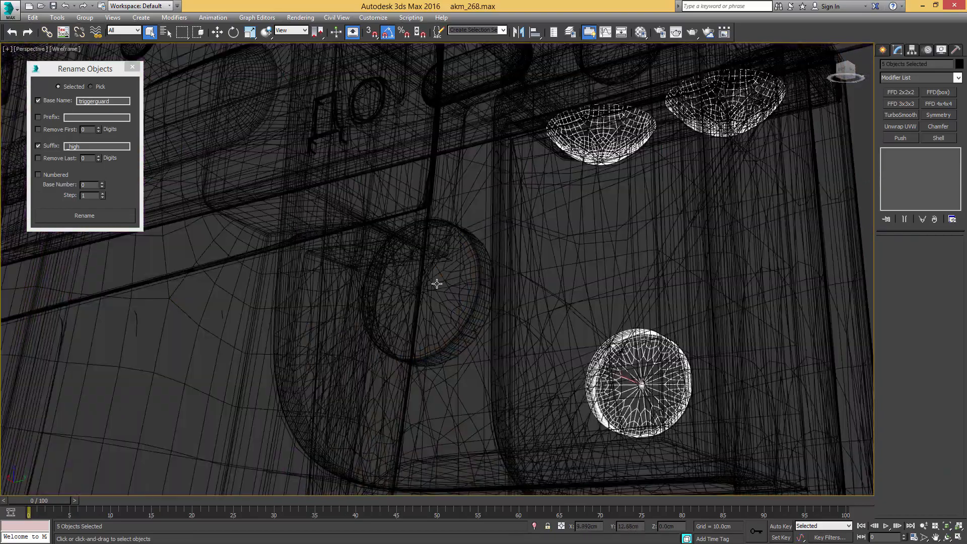
ctrl+click(442, 276)
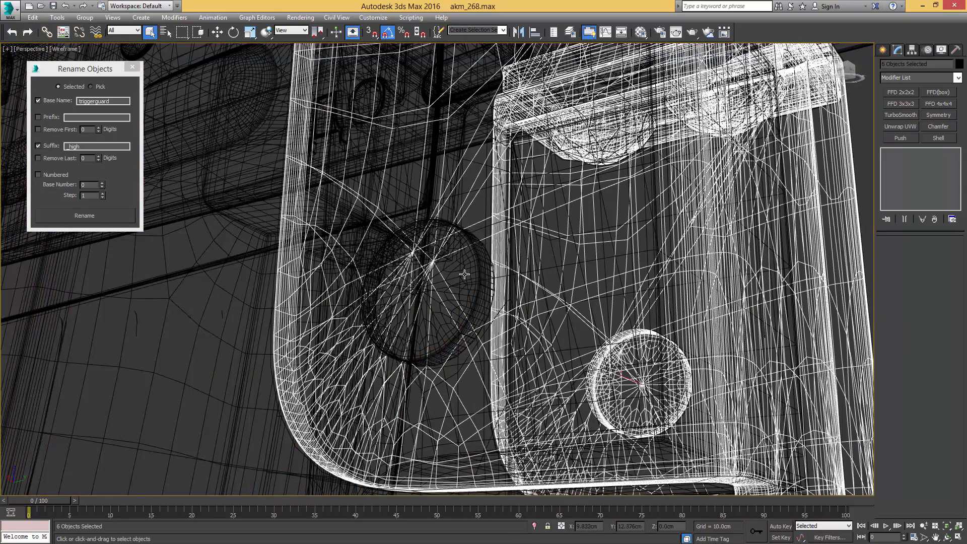
ctrl+click(454, 274)
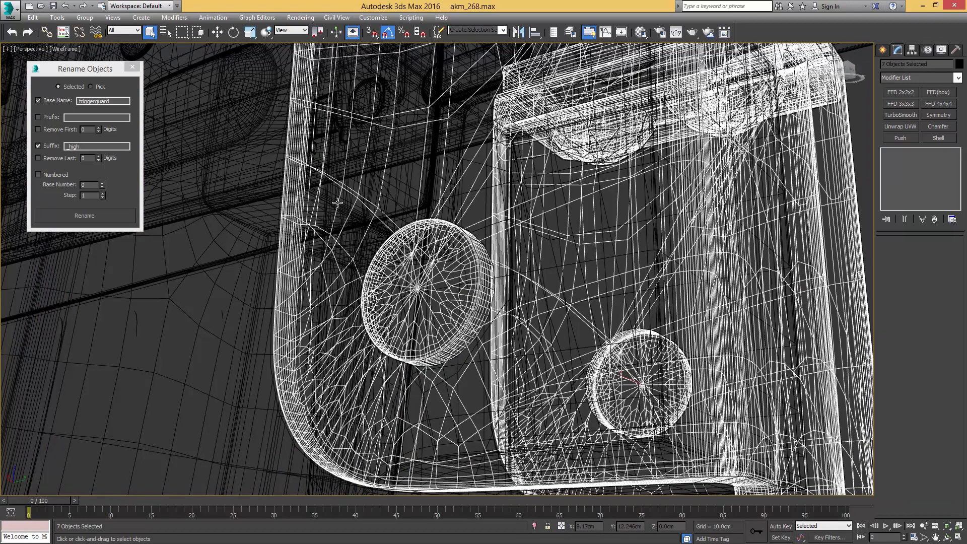
alt+click(302, 196)
key(F3)
scroll(309, 193, down, 3)
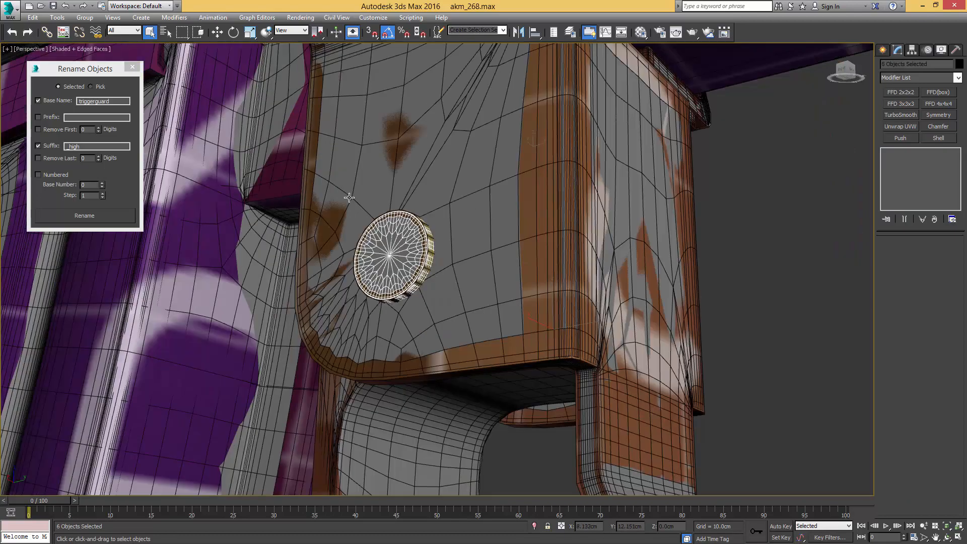
Step: Rename the six selected high-poly screws with the base name triggerguard_screws and the suffix _high, and clear the selection
mouse_move(351, 198)
alt+middle_down()
mouse_move(301, 207)
mouse_move(330, 190)
mouse_move(287, 169)
mouse_move(240, 196)
mouse_move(296, 198)
mouse_move(255, 208)
mouse_move(230, 185)
alt+middle_up()
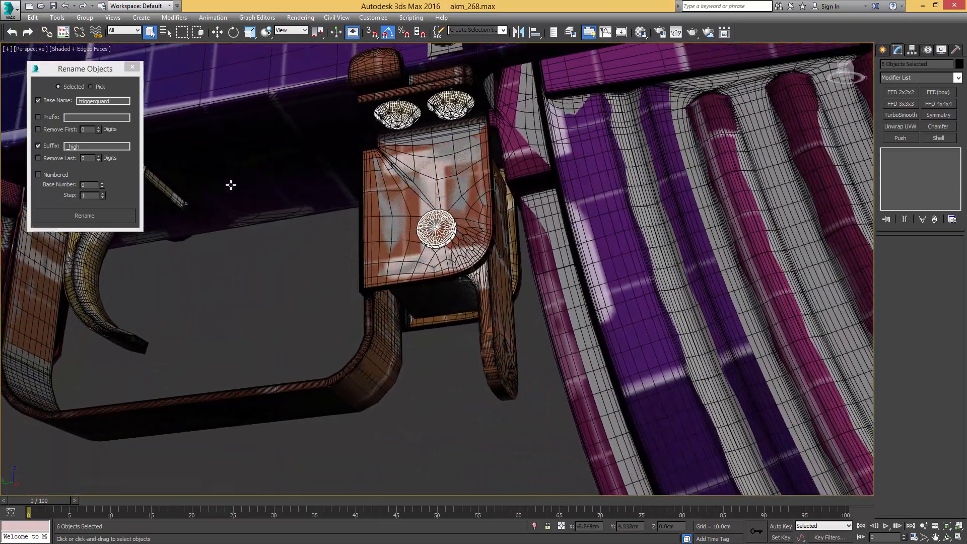
click(113, 100)
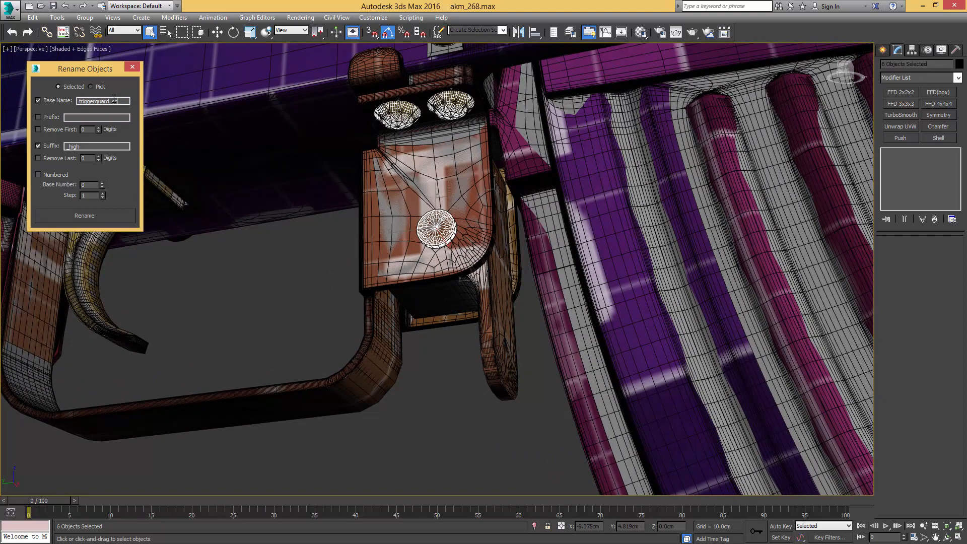
text(_screws)
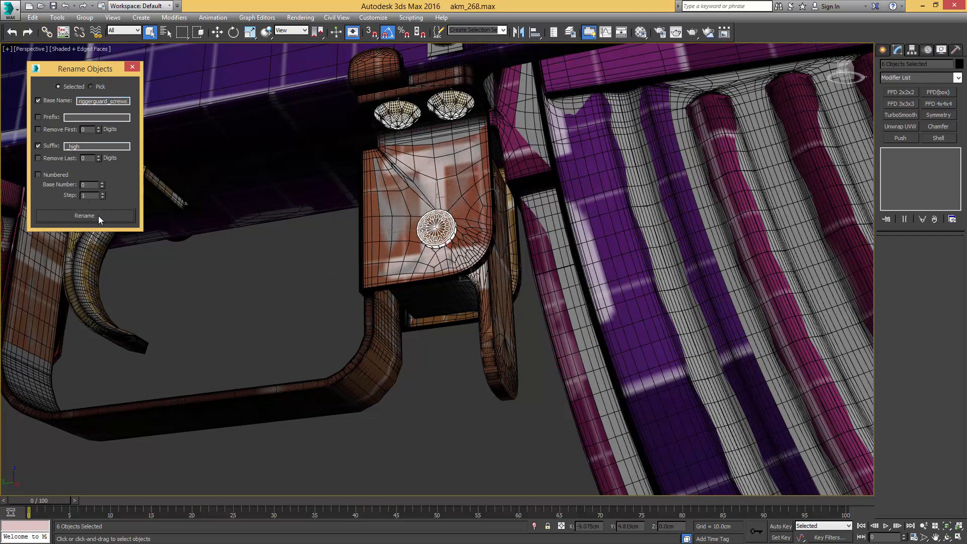
click(306, 277)
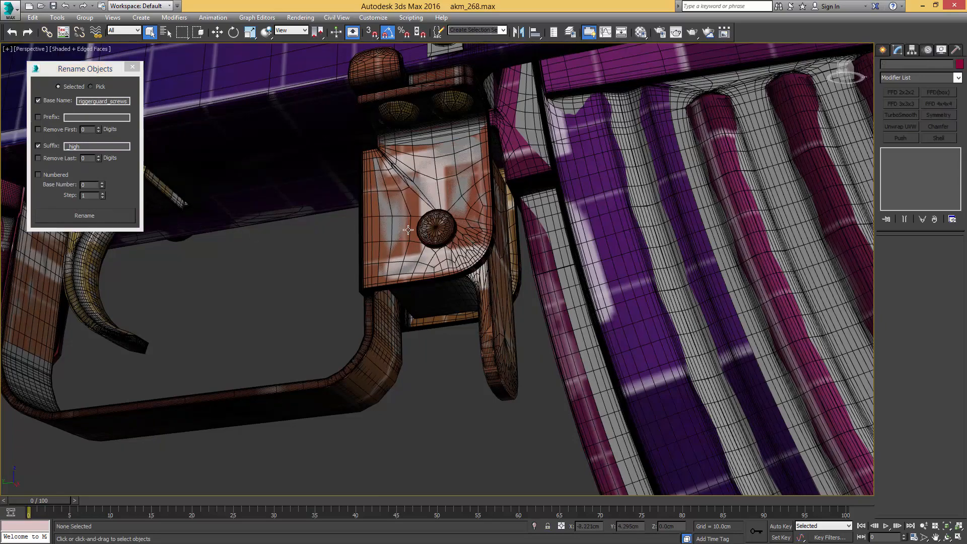
Step: Select all six low-poly trigger guard screws: the round one and the two upper ones on each side of the bracket
click(422, 216)
ctrl+click(402, 108)
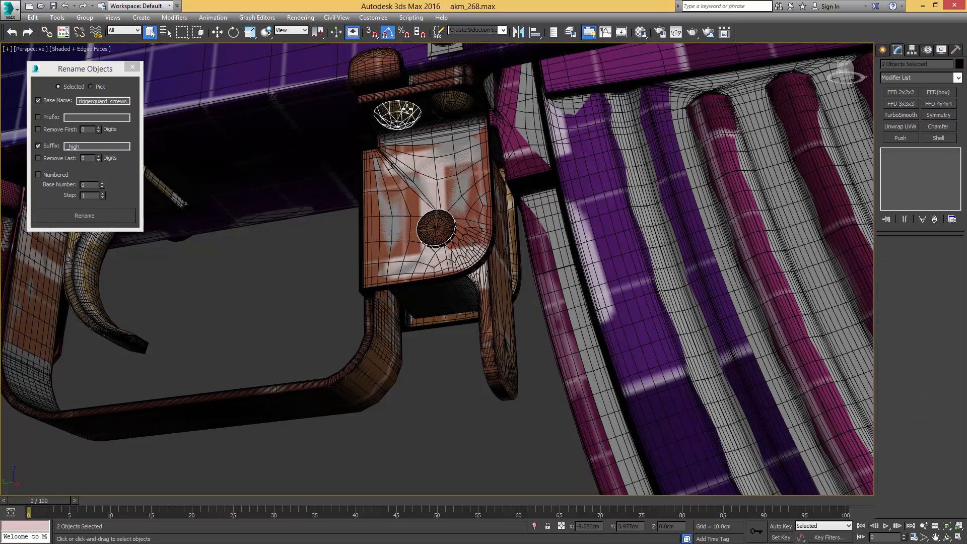
ctrl+click(451, 99)
alt+middle_drag(397, 120, 427, 177)
ctrl+click(390, 228)
ctrl+click(345, 103)
ctrl+click(396, 91)
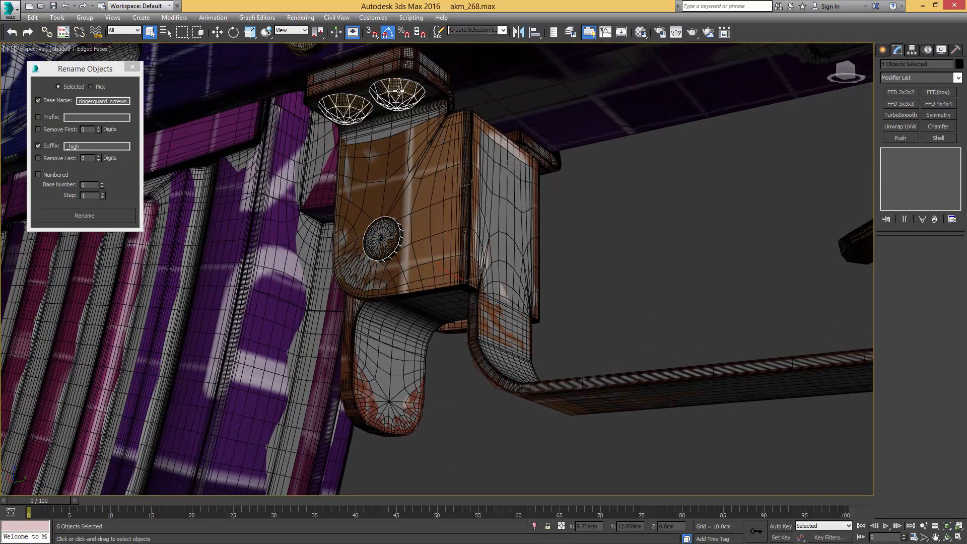
Step: Rename the six selected low-poly screws with the base name triggerguard_screws and the suffix _low
alt+middle_drag(410, 123, 326, 160)
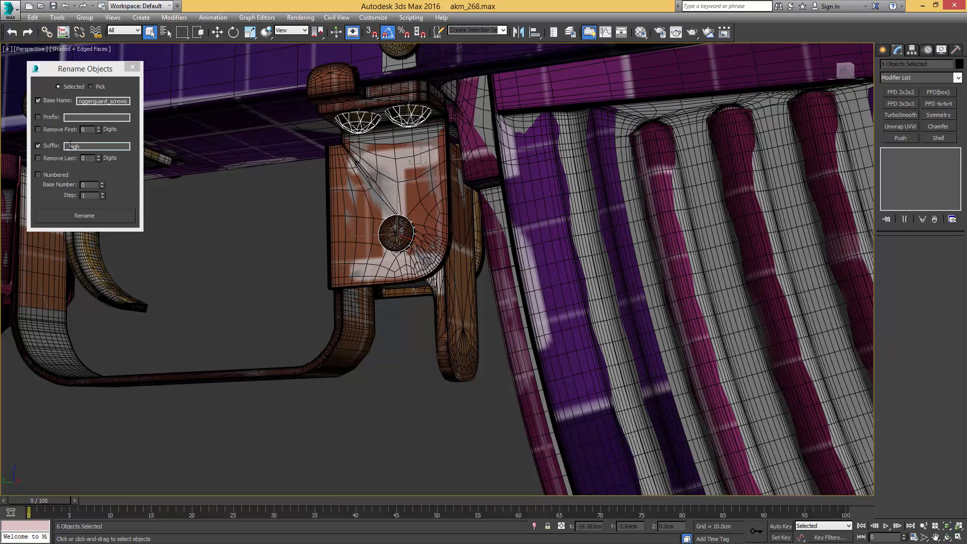
drag(70, 146, 101, 145)
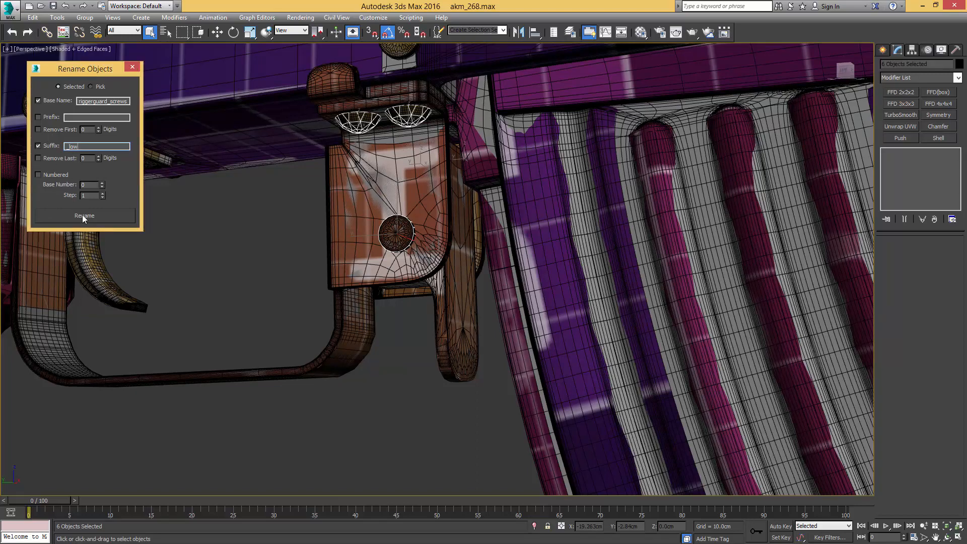
double_click(84, 102)
Step: Select the high-poly magazine catch behind the trigger guard bracket and rename it with base name magazine_catch and suffix _high
alt+middle_drag(308, 201, 380, 169)
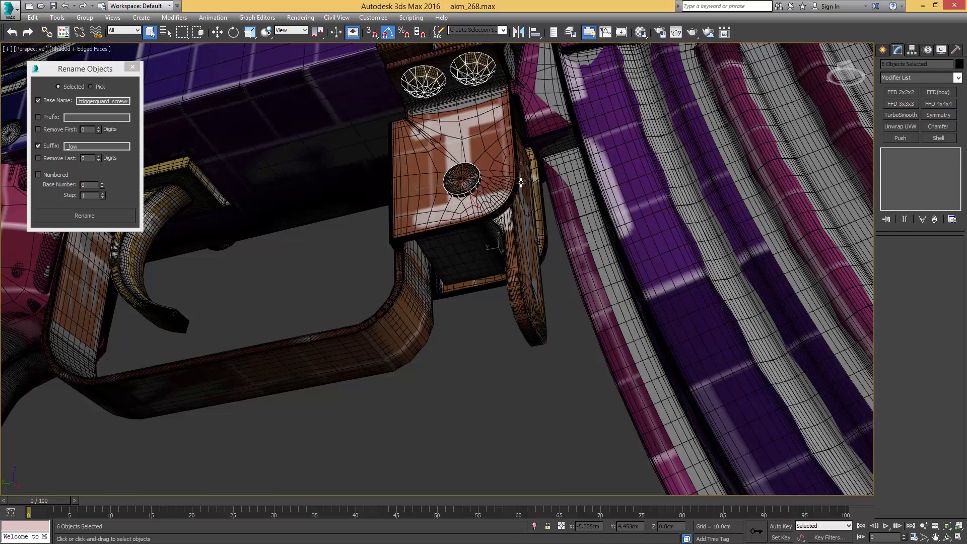
click(517, 220)
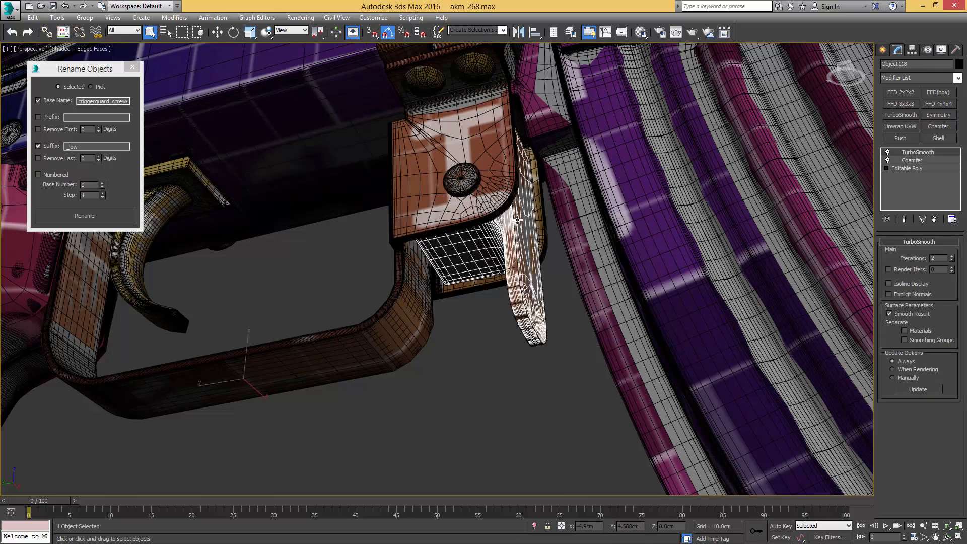
double_click(80, 100)
key(BackSpace)
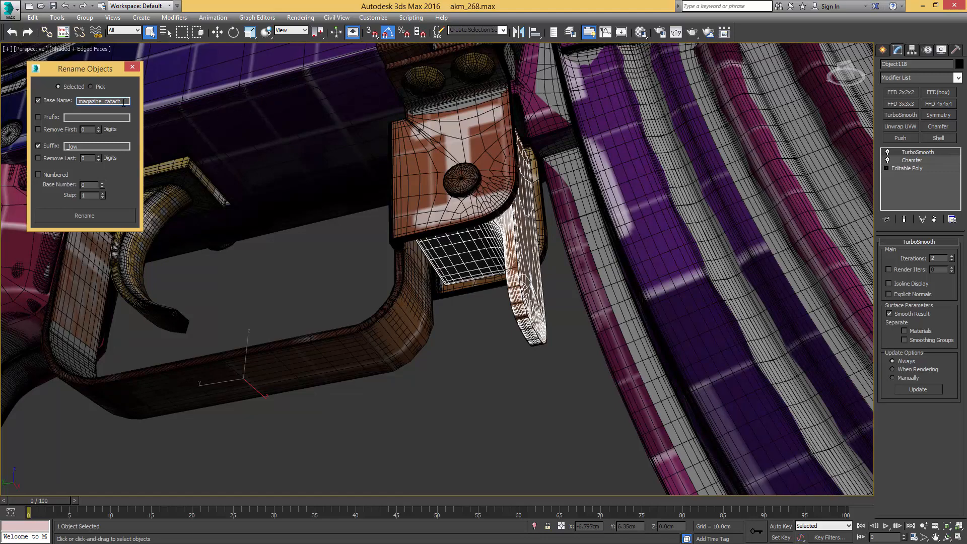
key(BackSpace)
key(BackSpace)
key(BackSpace)
text(ch)
drag(66, 147, 131, 146)
text(_high)
click(86, 218)
Step: Select the low-poly magazine catch and rename it with the same base name and the suffix _low
click(528, 324)
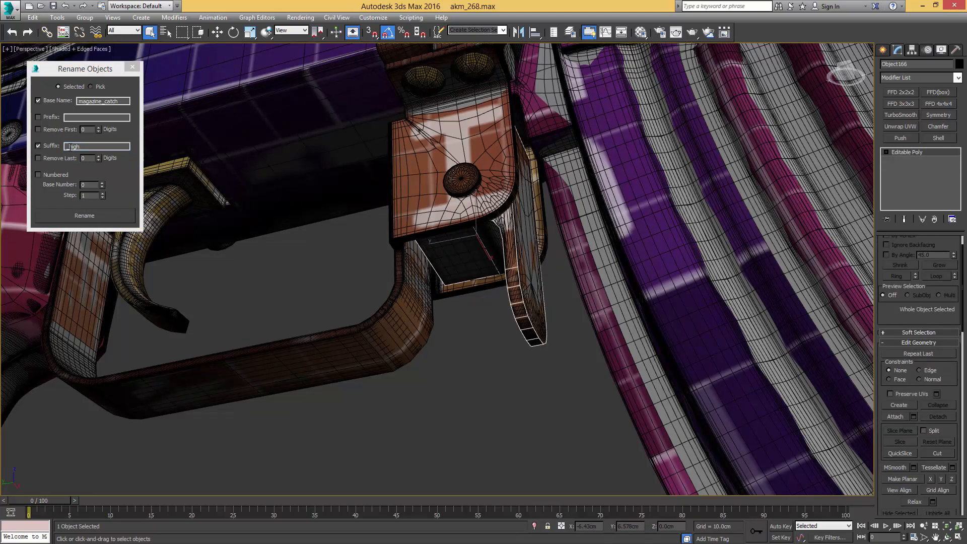
drag(68, 146, 121, 143)
text(_low)
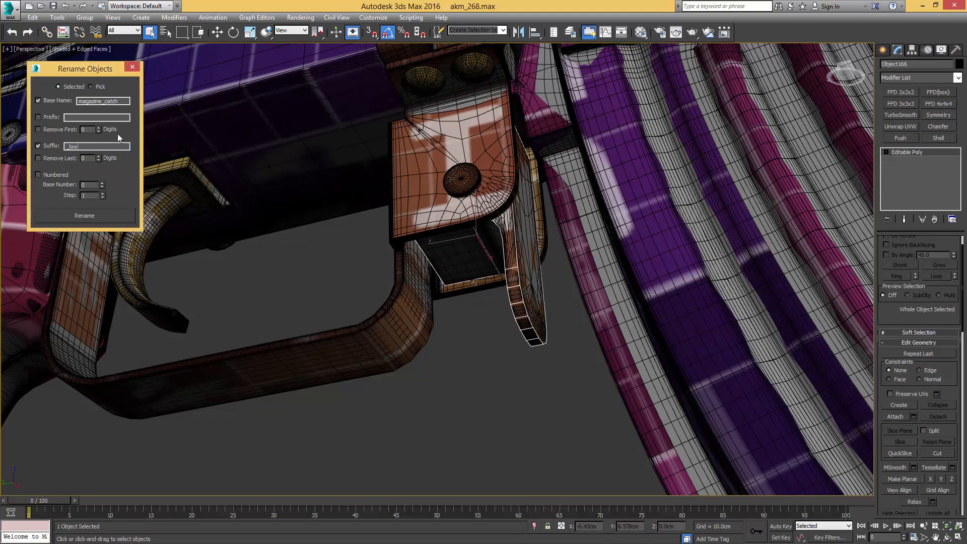
click(95, 216)
Step: Save the scene as the next incremental version, akm_269.max
alt+middle_drag(332, 164, 237, 394)
scroll(336, 186, down, 3)
scroll(350, 216, down, 3)
click(327, 212)
key(ctrl+s)
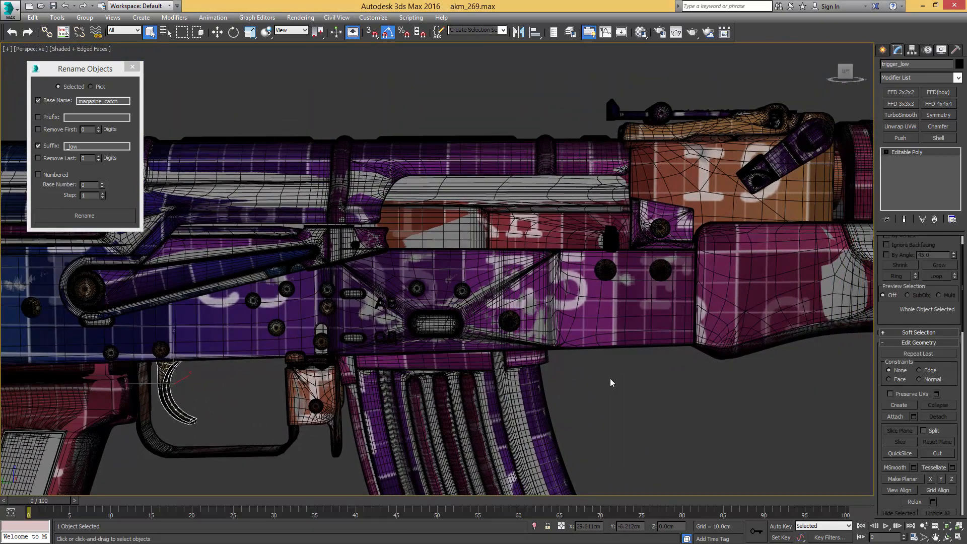
Step: Select the low-poly magazine and rename it with the base name magazine and the suffix _low
scroll(585, 347, up, 5)
click(580, 300)
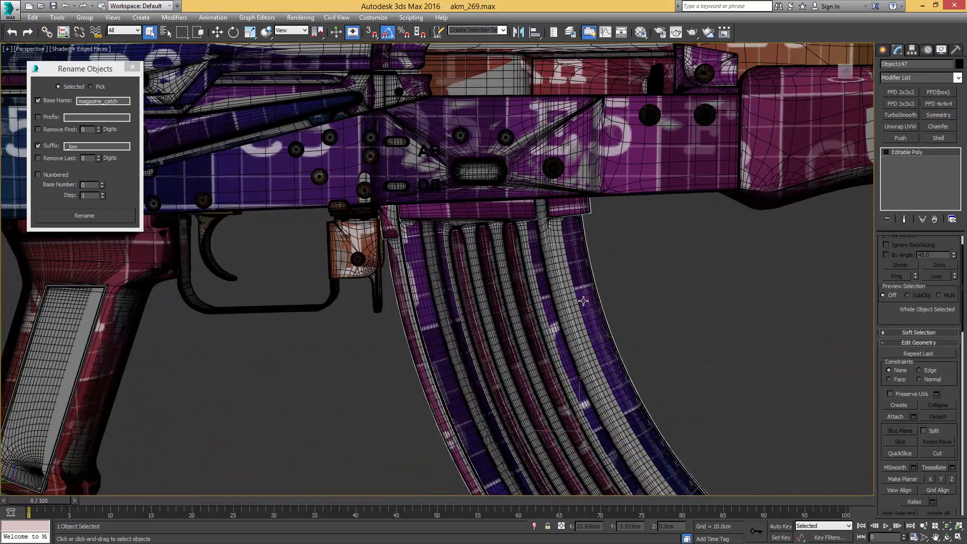
drag(102, 101, 144, 98)
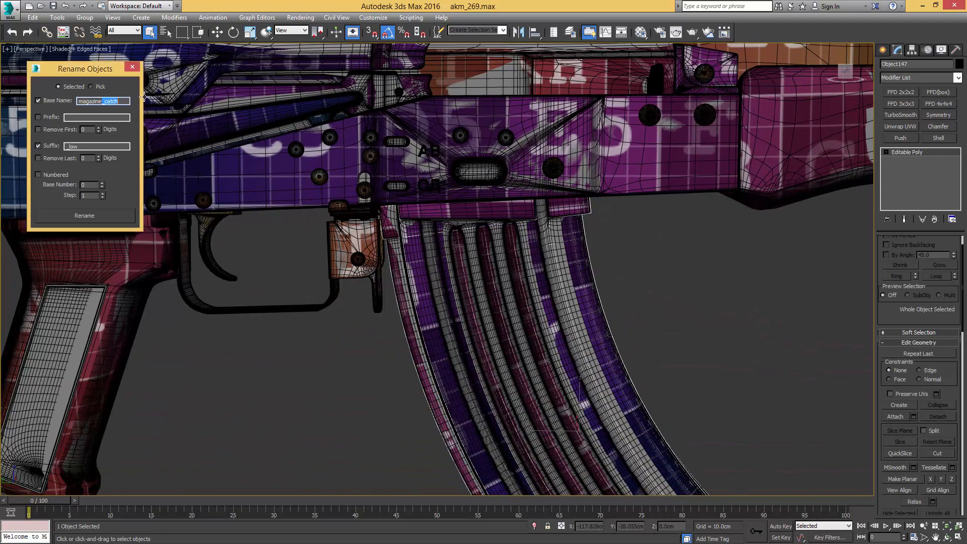
key(Delete)
click(98, 216)
Step: Set the rename suffix to _high and select the high-poly magazine body plus the two round studs on its base
alt+middle_drag(439, 232, 620, 174)
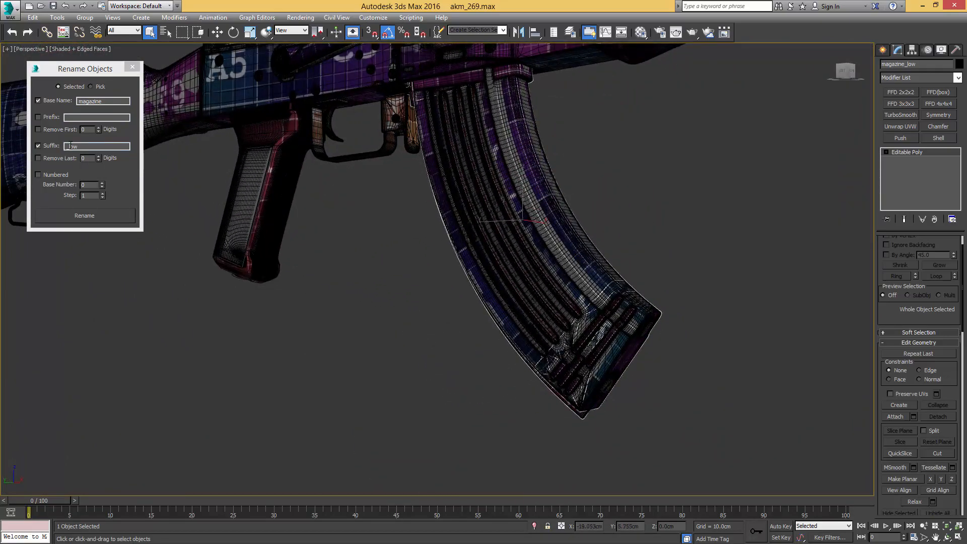
drag(70, 145, 115, 145)
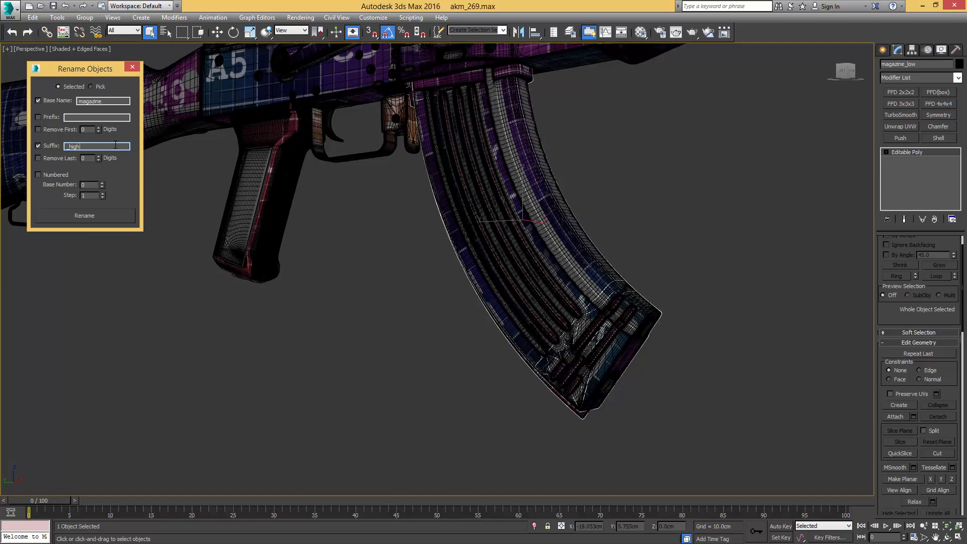
click(548, 233)
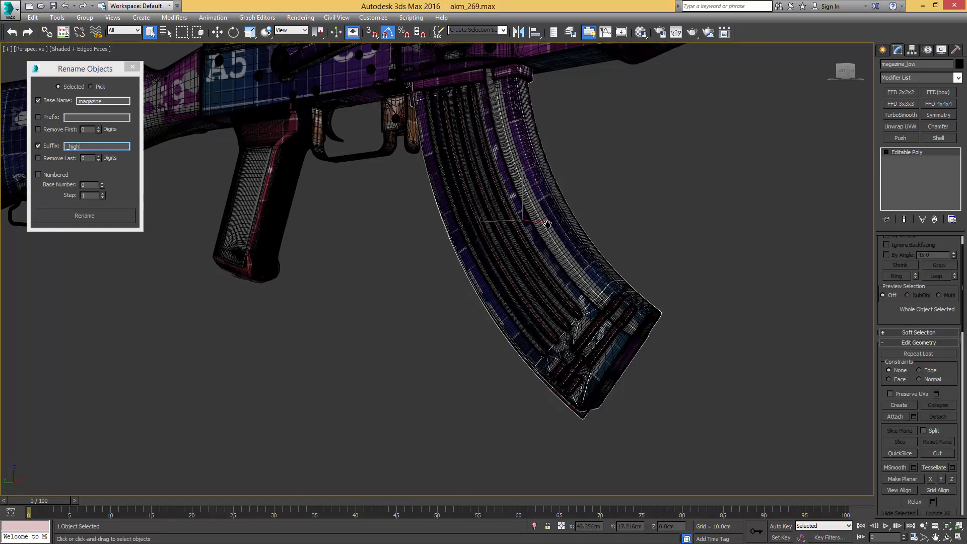
scroll(549, 232, up, 4)
key(F3)
key(F3)
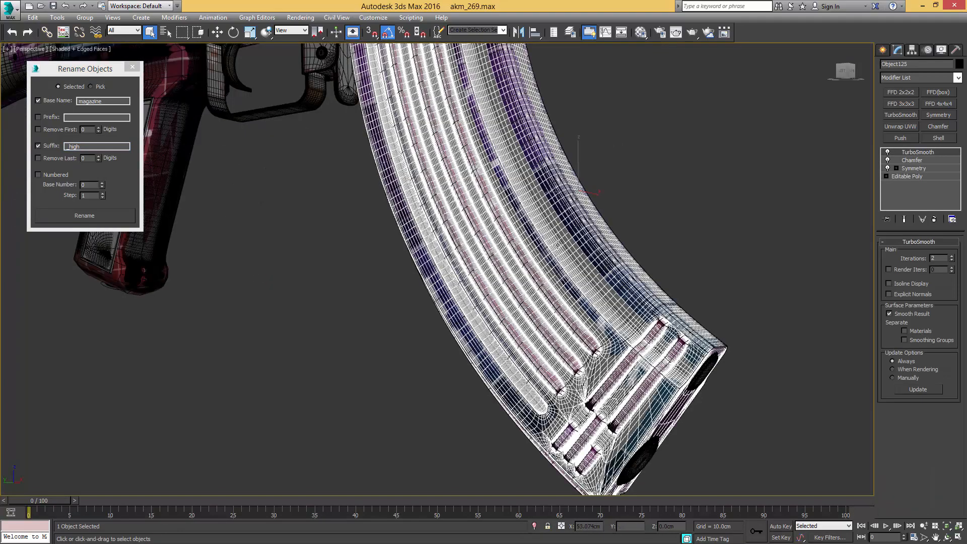
alt+middle_drag(549, 228, 690, 260)
ctrl+click(698, 266)
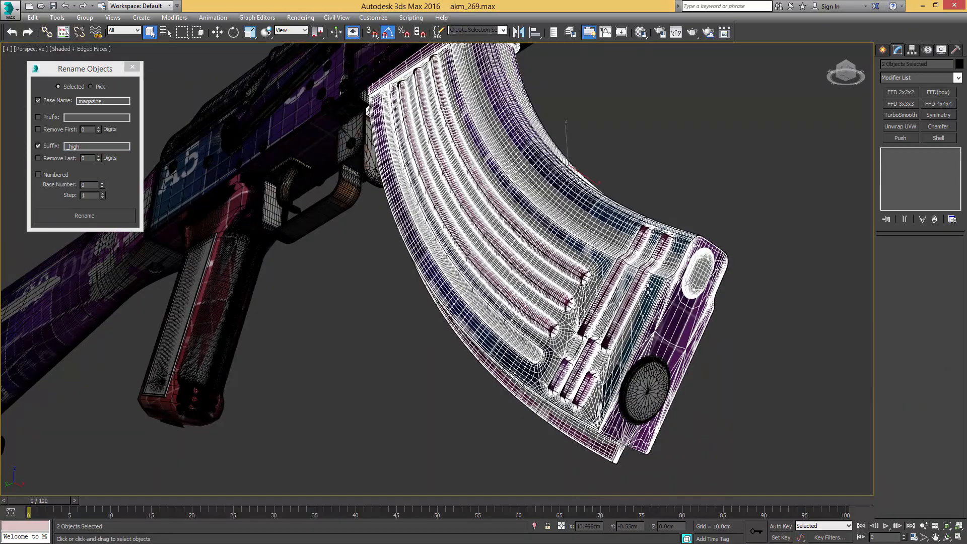
ctrl+click(648, 384)
Step: Check the magazine selection from both sides and rename the three high-poly parts with base name magazine and suffix _high
alt+middle_drag(533, 175, 534, 333)
scroll(534, 333, up, 2)
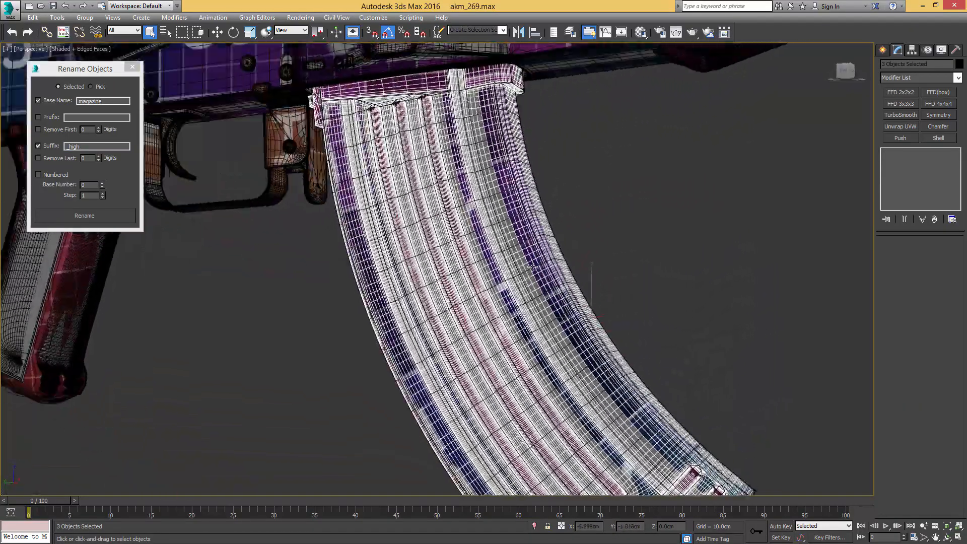
key(F3)
mouse_move(474, 155)
middle_down()
mouse_move(519, 264)
mouse_move(748, 261)
mouse_move(631, 281)
mouse_move(401, 255)
middle_up()
key(F3)
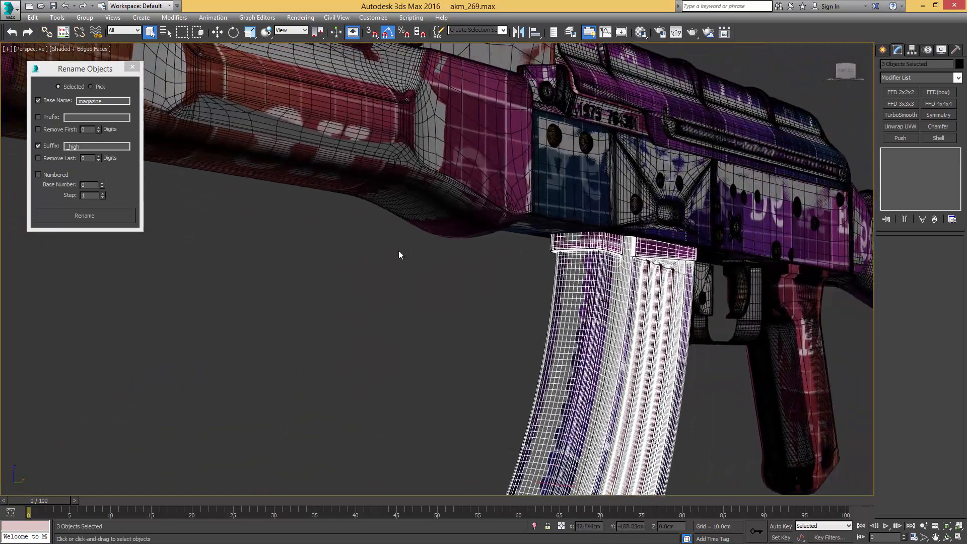
click(84, 222)
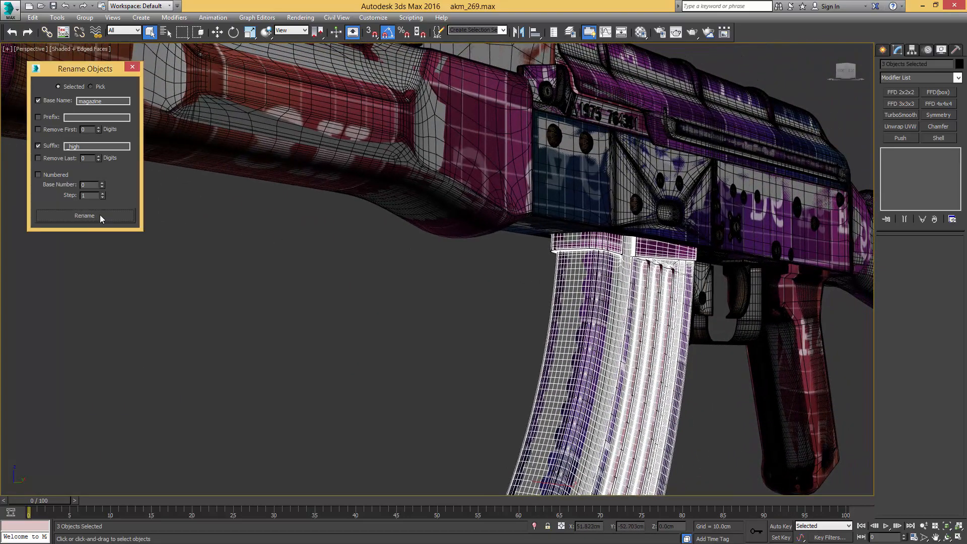
Step: Save the scene as the next incremental version, akm_270.max
middle_drag(475, 322, 430, 286)
scroll(449, 293, down, 5)
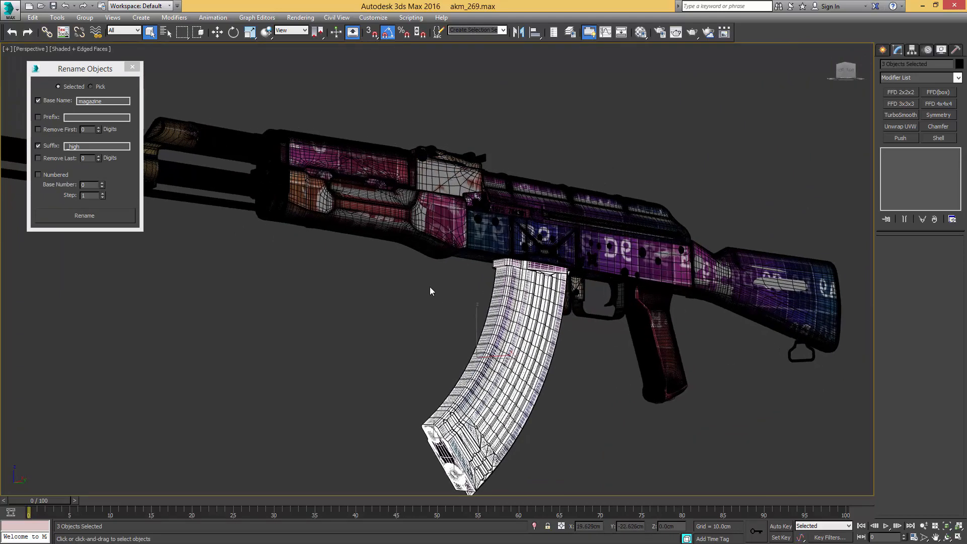
scroll(430, 286, up, 3)
key(ctrl+s)
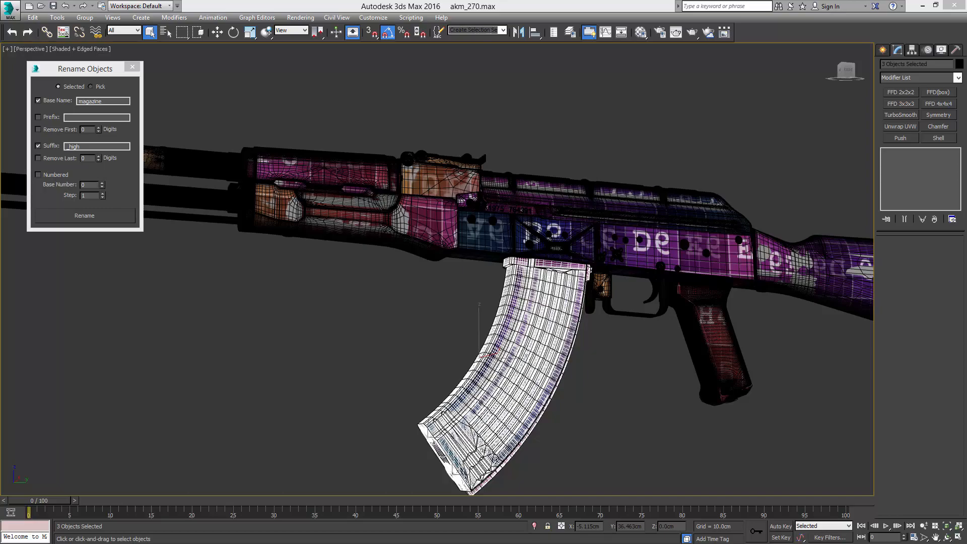
Step: Select the high-poly bolt carrier in the receiver's ejection opening and rename it with base name bolt_carrier and suffix _high
alt+middle_drag(645, 149, 482, 166)
scroll(592, 212, up, 4)
scroll(592, 211, up, 4)
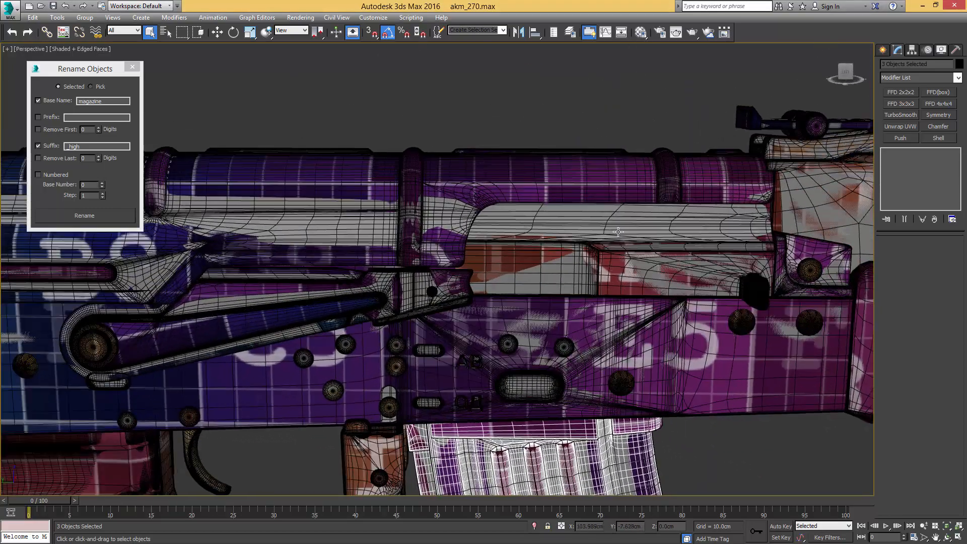
click(638, 256)
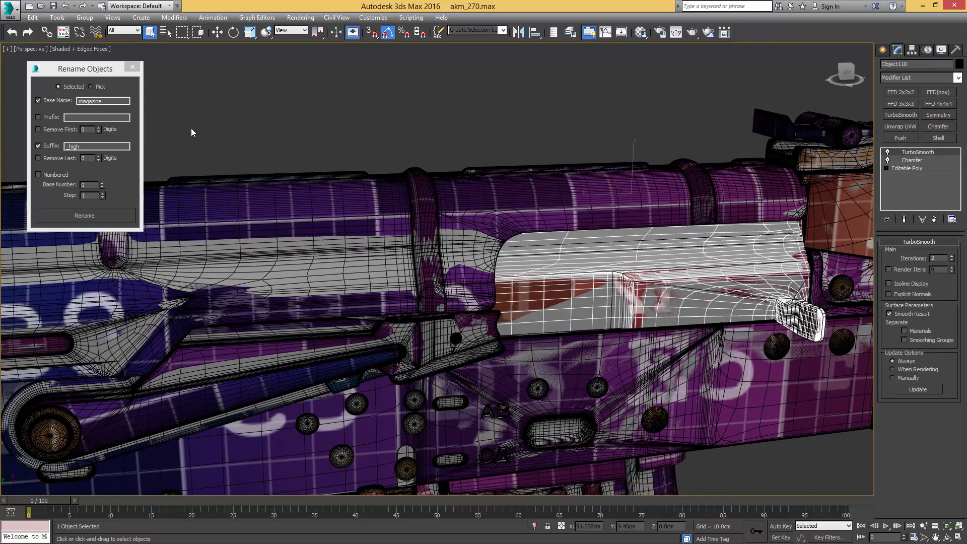
double_click(114, 102)
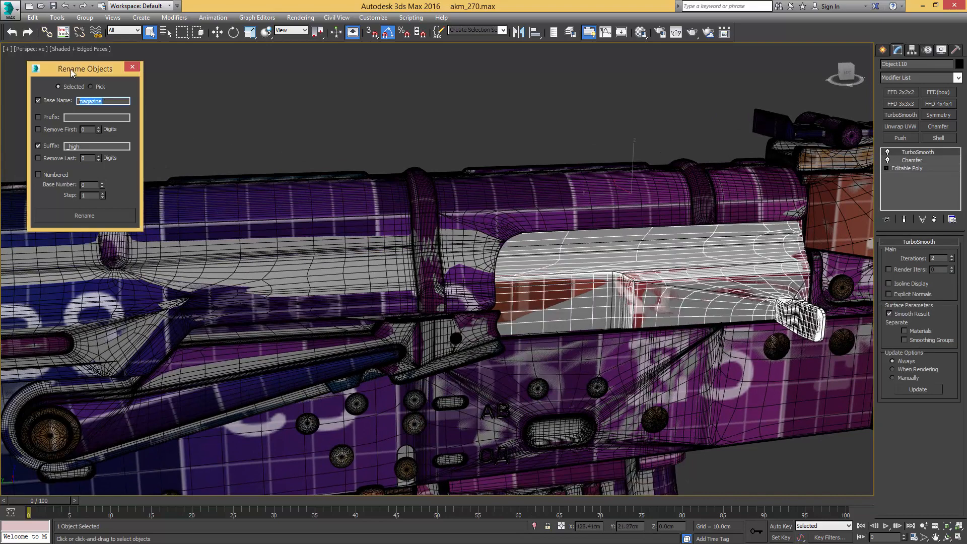
text(bolt_carrier)
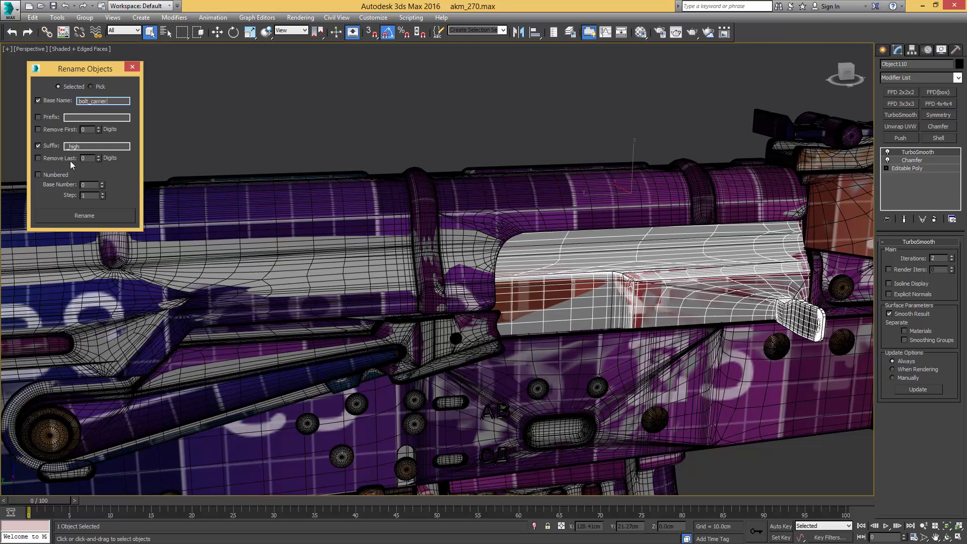
click(98, 216)
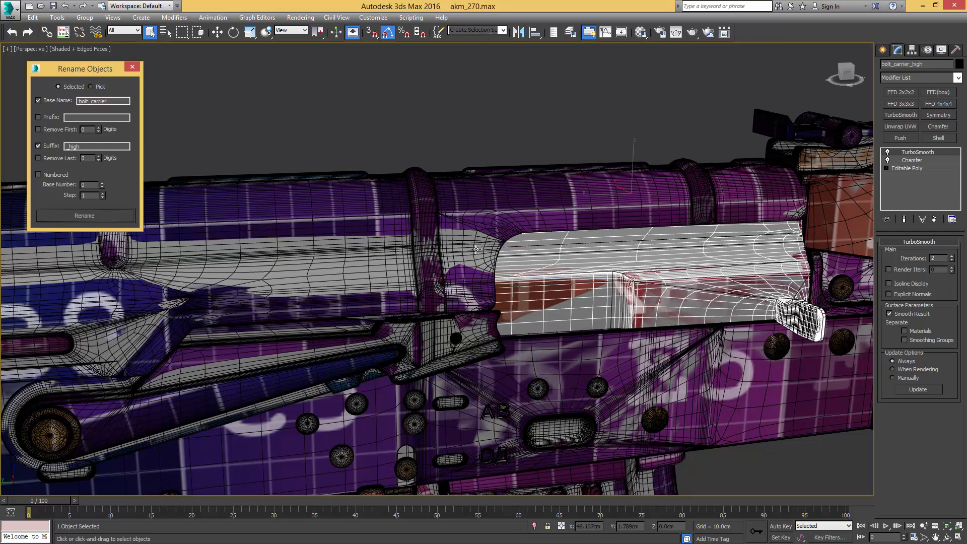
Step: Select the low-poly bolt carrier inside the ejection opening and rename it with base name bolt_carrier and suffix _low
click(615, 272)
key(F3)
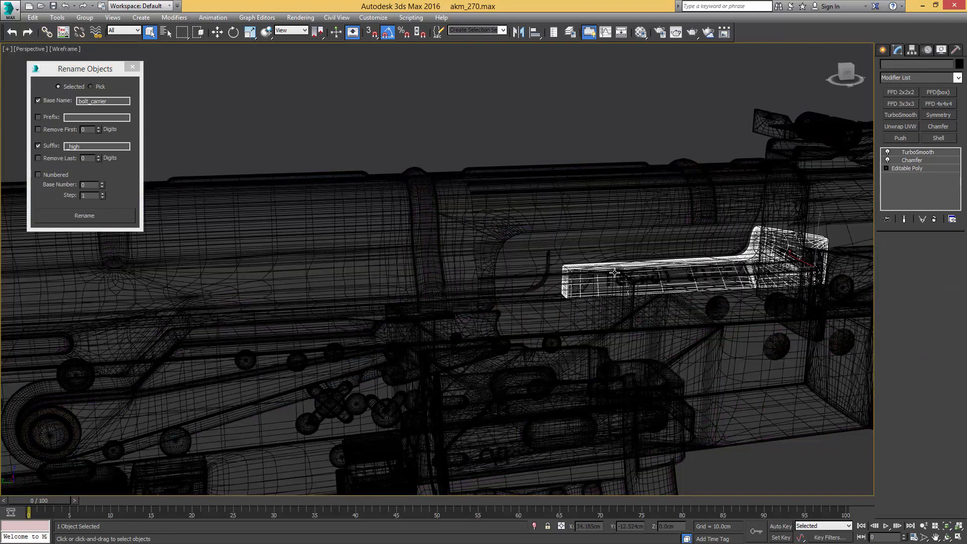
key(F3)
key(F3)
key(F3)
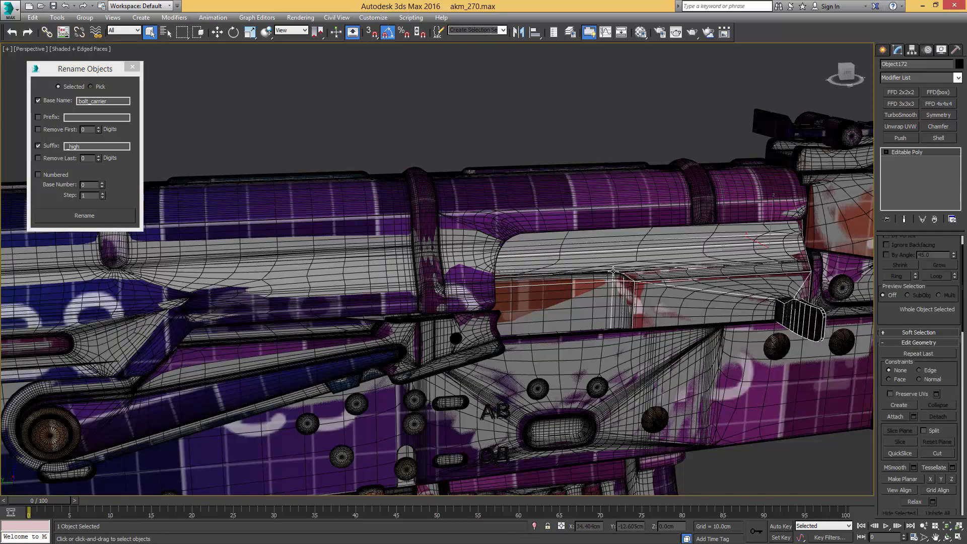
double_click(70, 144)
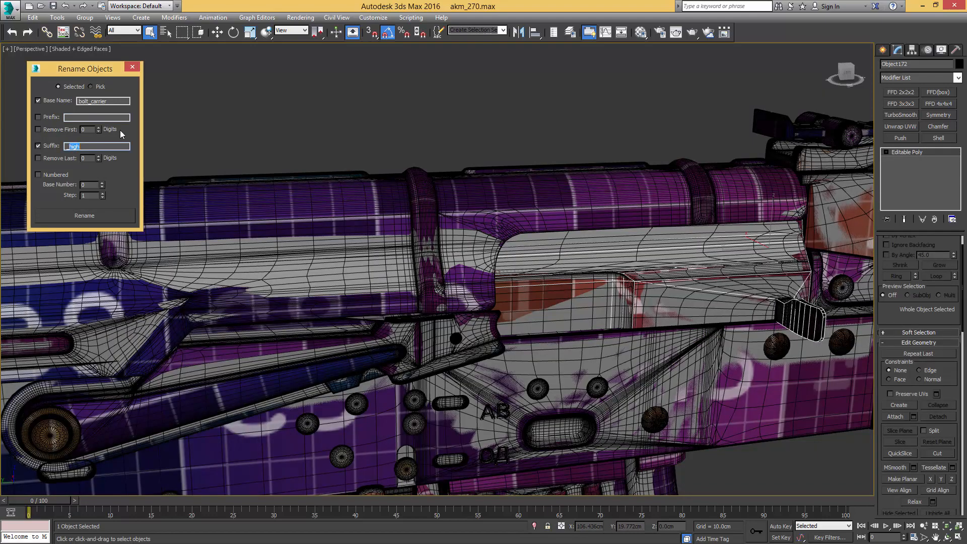
text(low)
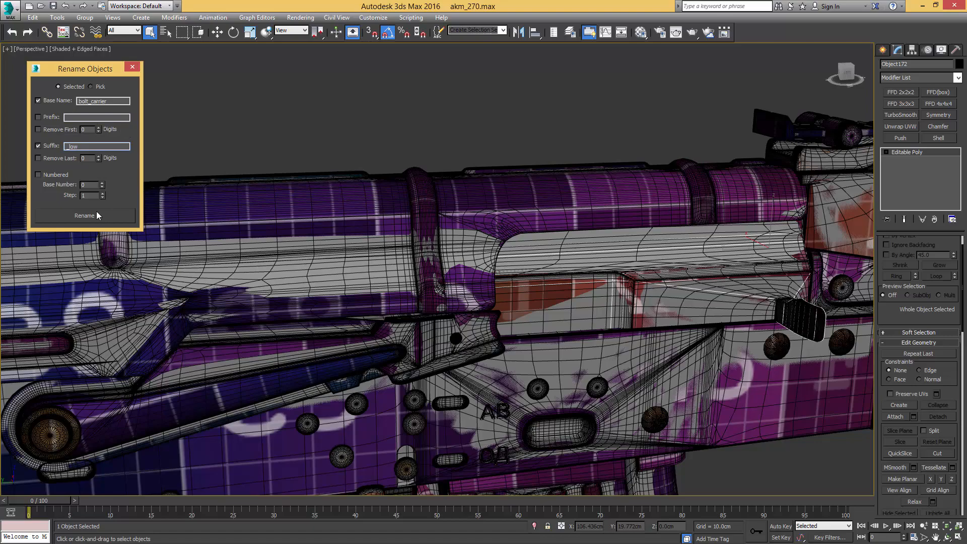
click(97, 215)
Step: Select the low-poly rear sight base in front of the receiver and rename it with base name rear_sight and suffix _low
middle_drag(816, 179, 471, 170)
scroll(436, 174, up, 4)
click(452, 156)
scroll(459, 166, up, 2)
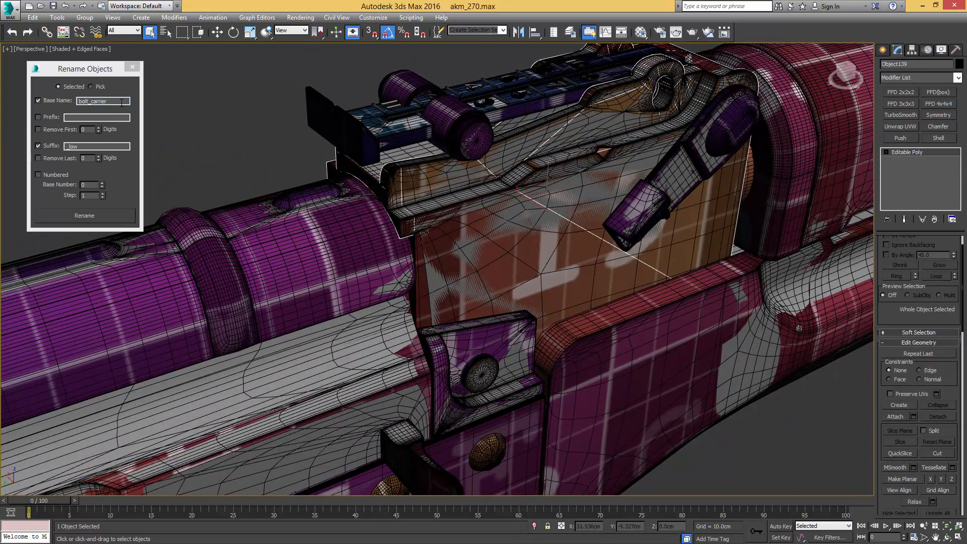
double_click(101, 102)
text(rear)
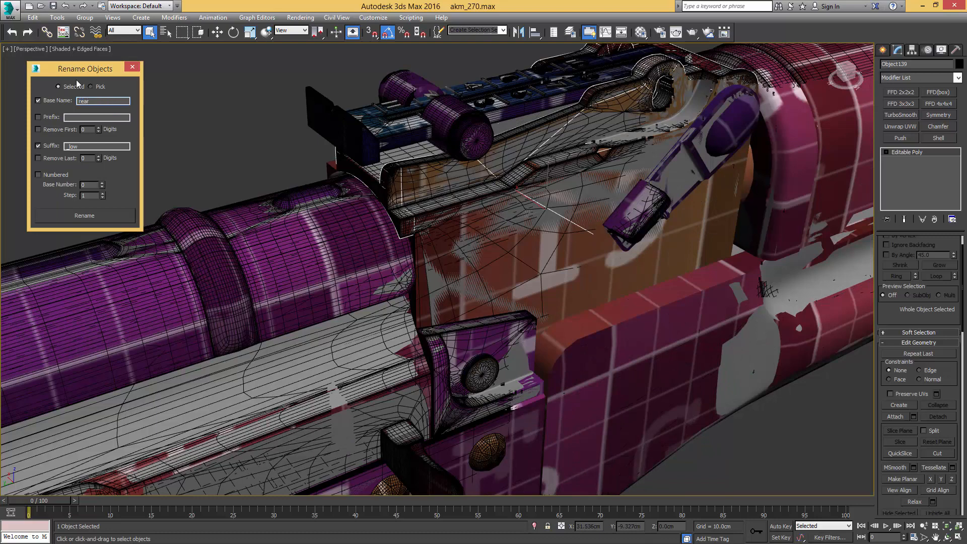
text(_sight)
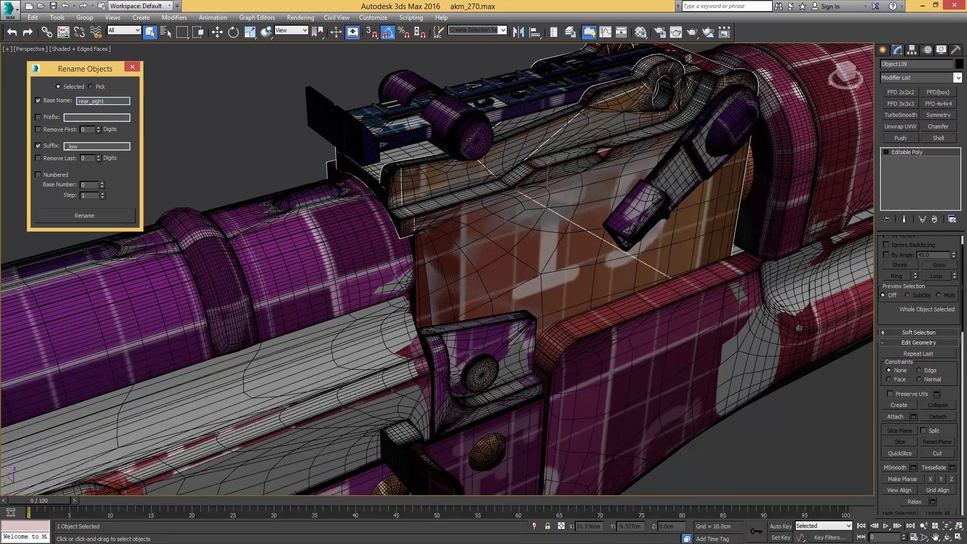
click(102, 216)
Step: Select the high-poly rear sight base and rename it with base name rear_sight and suffix _high
mouse_move(448, 201)
middle_down()
mouse_move(422, 224)
mouse_move(541, 214)
mouse_move(558, 222)
middle_up()
key(F3)
click(439, 216)
key(F3)
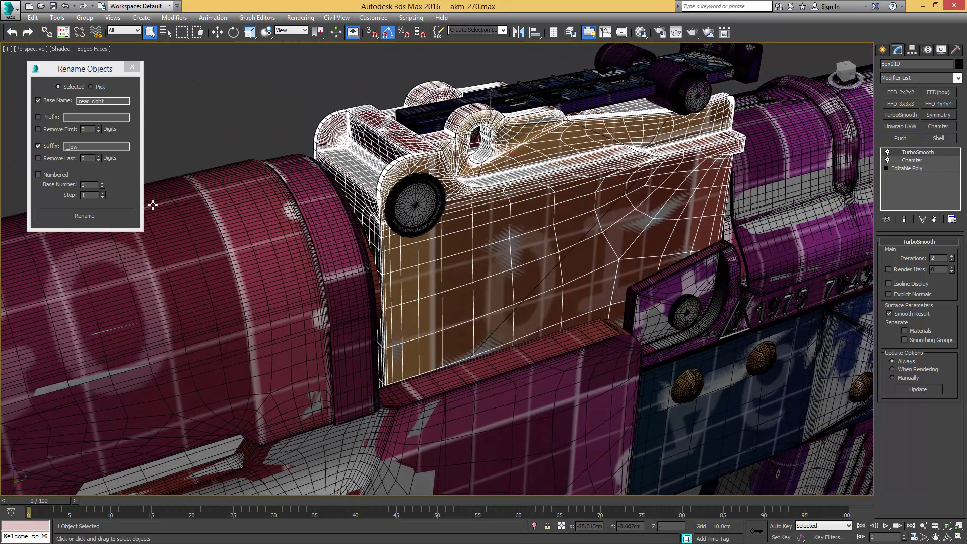
click(70, 146)
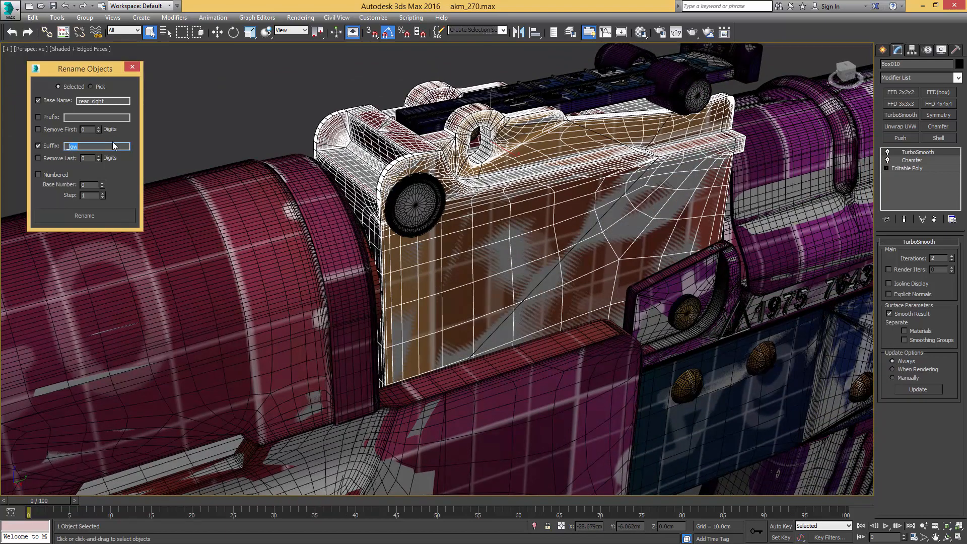
text(_high)
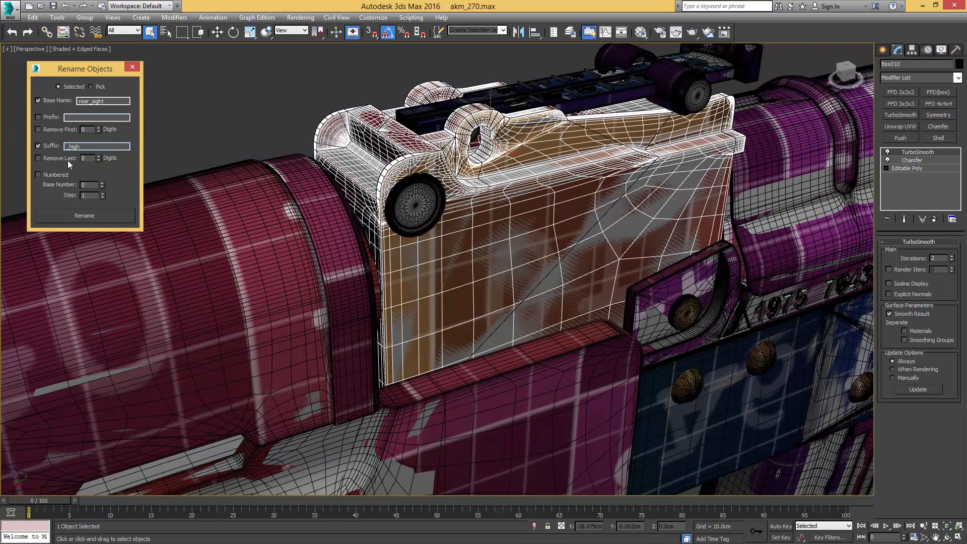
click(97, 216)
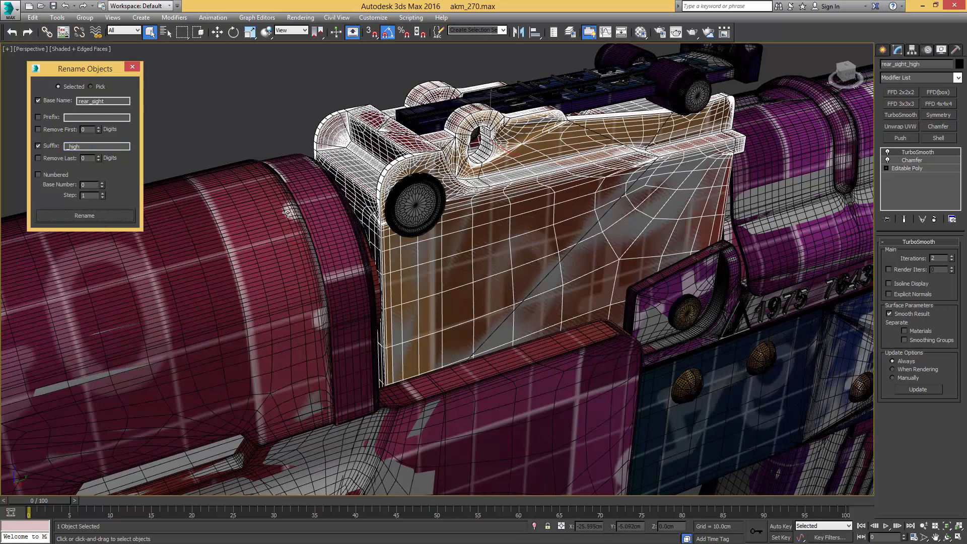
Step: Select the high-poly round screw on the side of the rear sight base and rename it with base name rear_sight_screw and suffix _high
scroll(420, 187, up, 8)
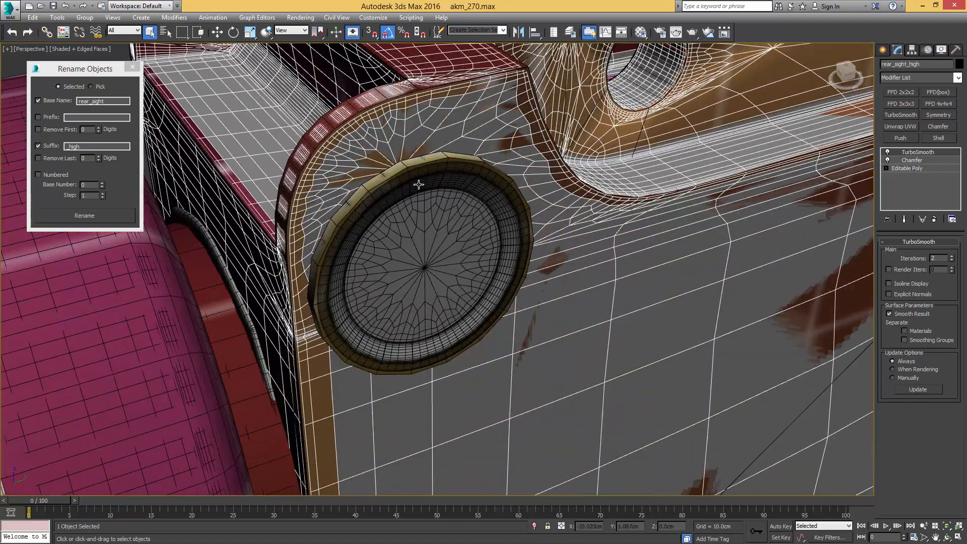
click(426, 211)
key(F3)
key(F3)
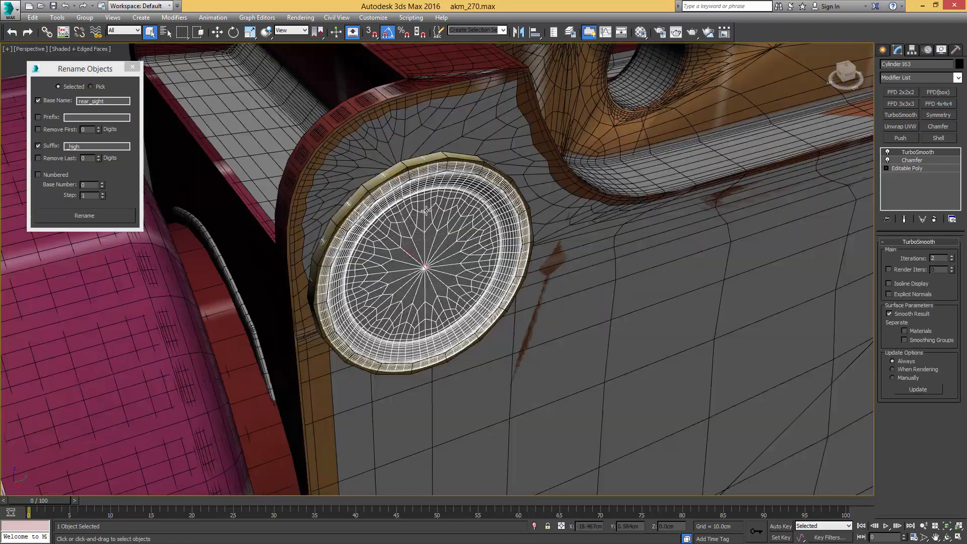
scroll(407, 201, down, 3)
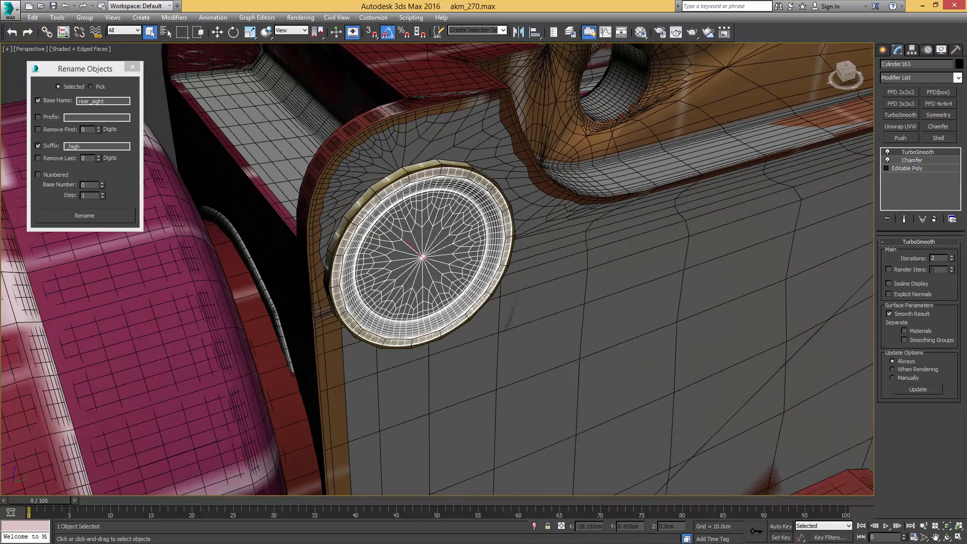
click(108, 100)
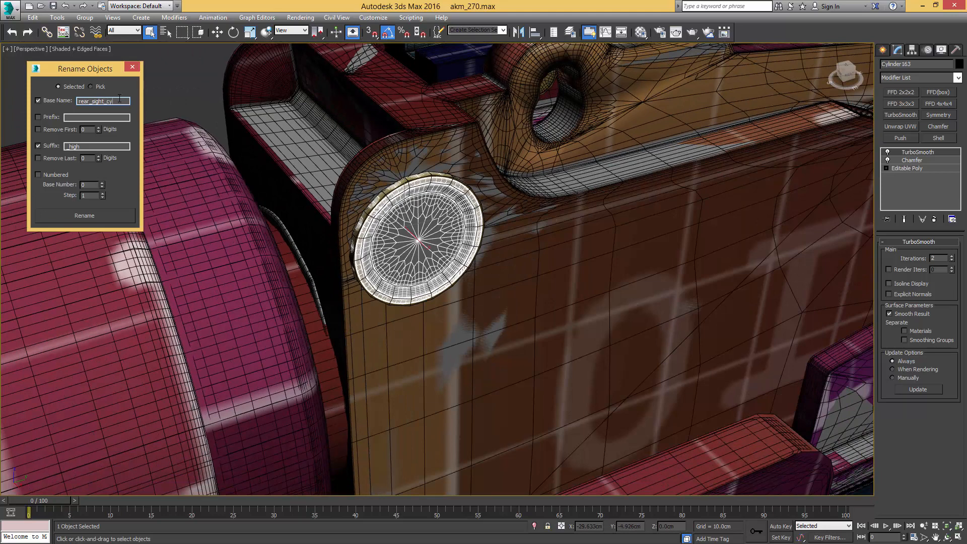
text(r)
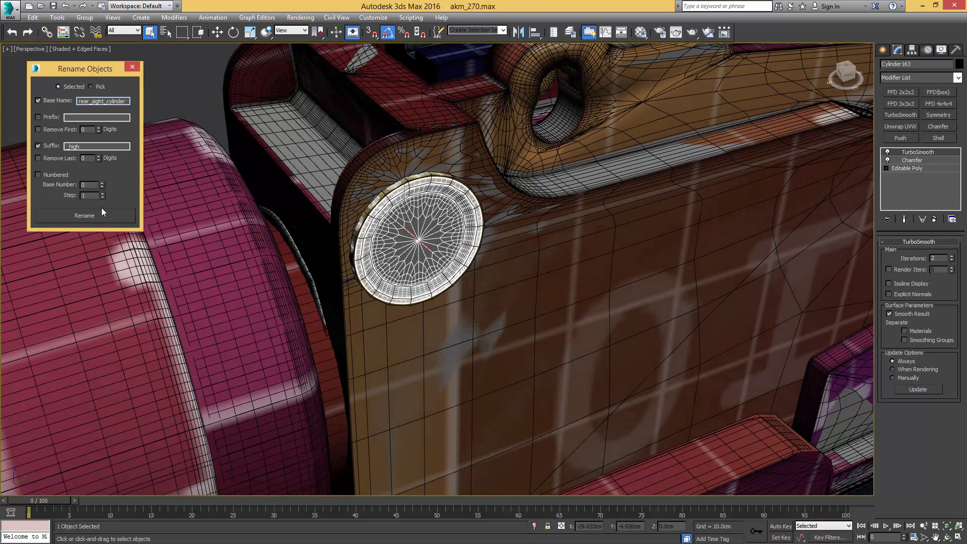
key(BackSpace)
key(BackSpace)
key(BackSpace)
key(BackSpace)
key(BackSpace)
key(BackSpace)
key(BackSpace)
key(BackSpace)
text(screw)
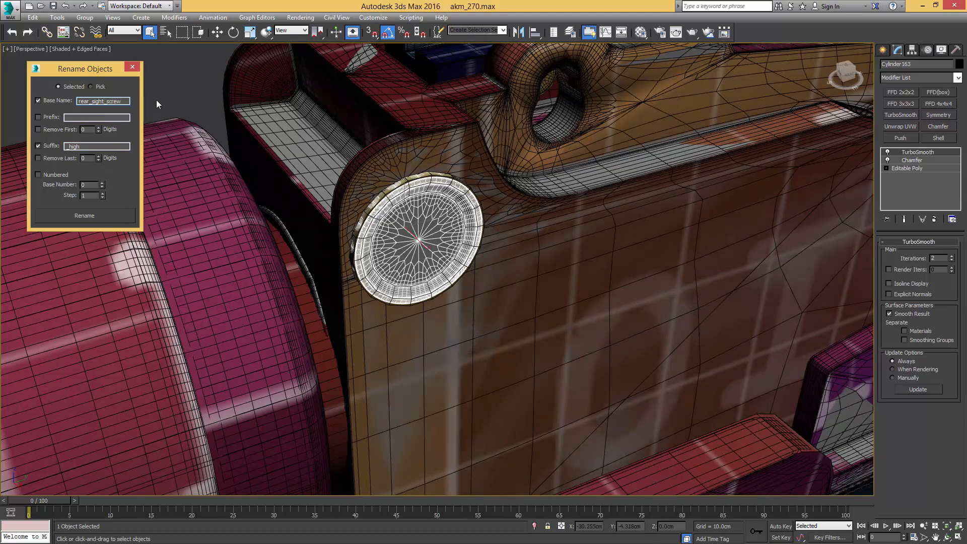
click(85, 216)
Step: Rename the matching low-poly screw with base name rear_sight_screw and suffix _low, and reselect the high-poly screw to check its name
click(383, 193)
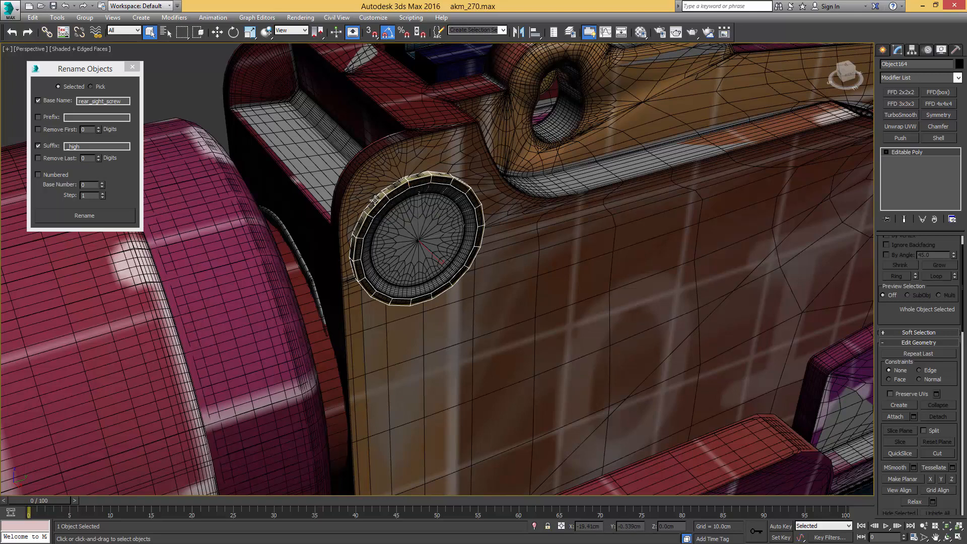
drag(70, 146, 112, 143)
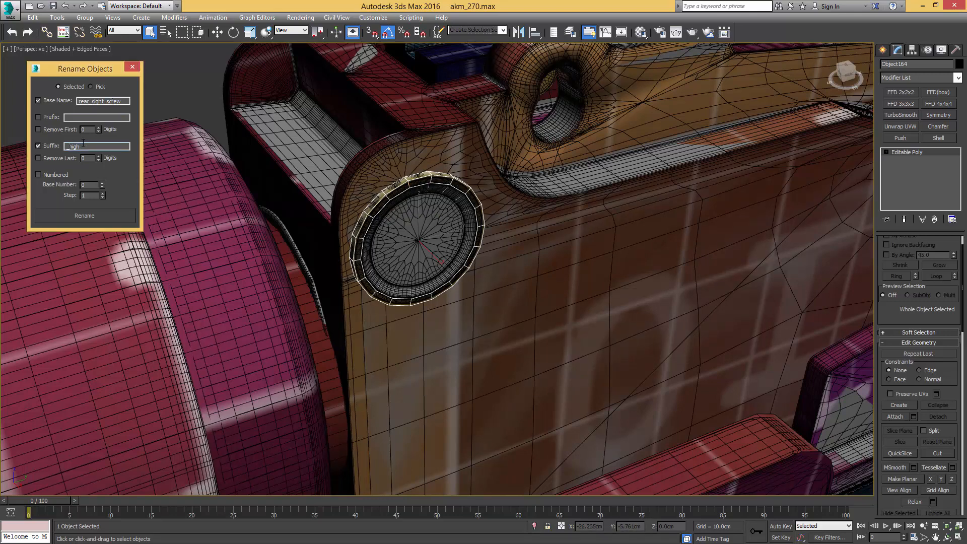
text(low)
click(92, 217)
click(400, 215)
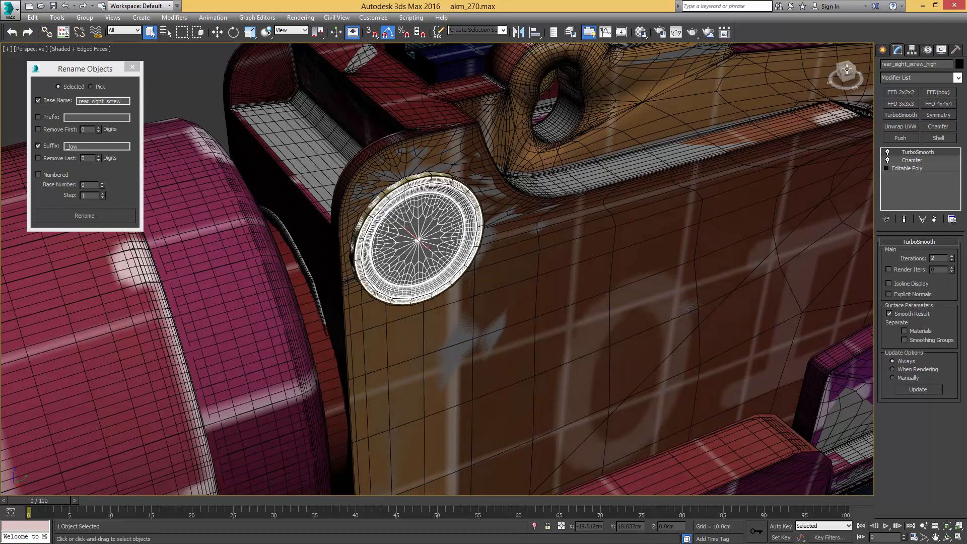
Step: Select the low-poly rear sight leaf and rename it with base name rear_sight_leaf and suffix _low
middle_drag(452, 127, 416, 189)
click(508, 187)
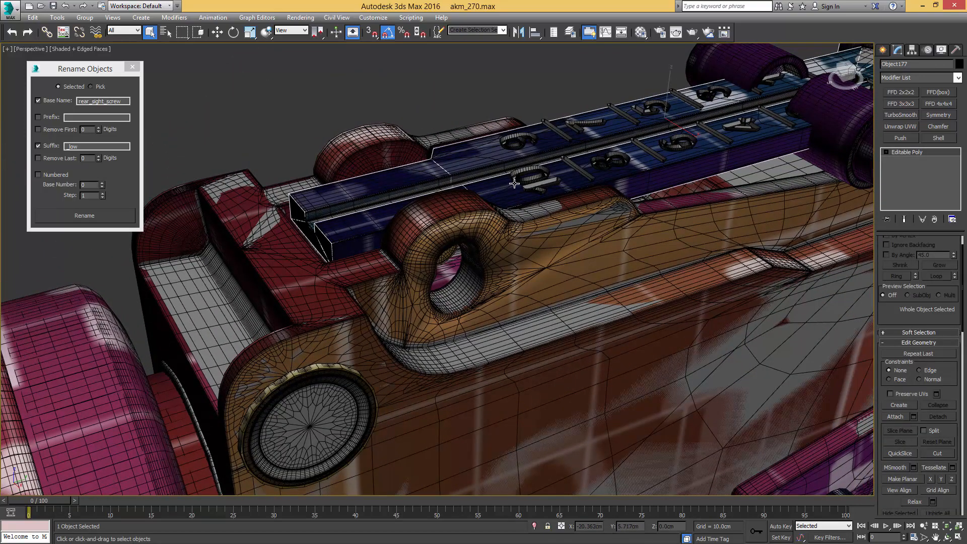
alt+middle_drag(508, 187, 403, 188)
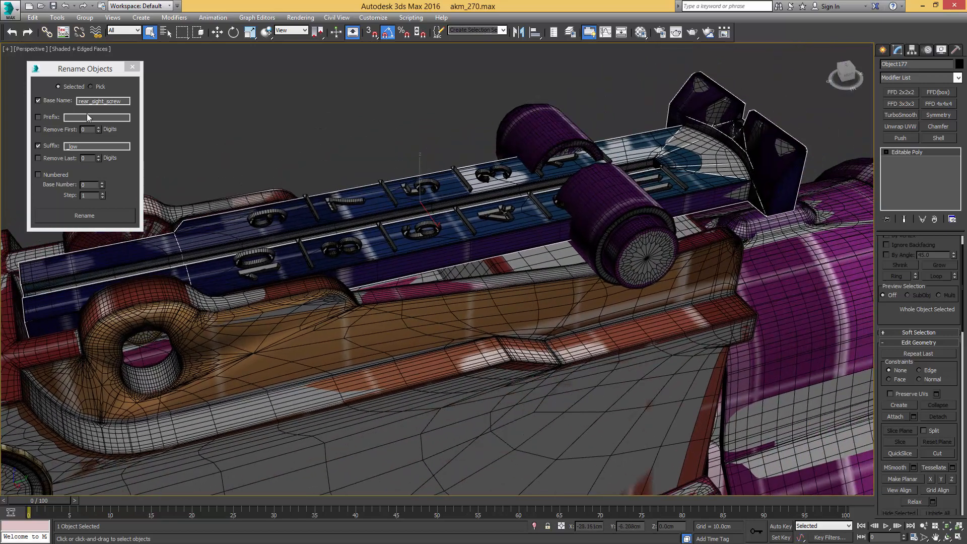
click(106, 101)
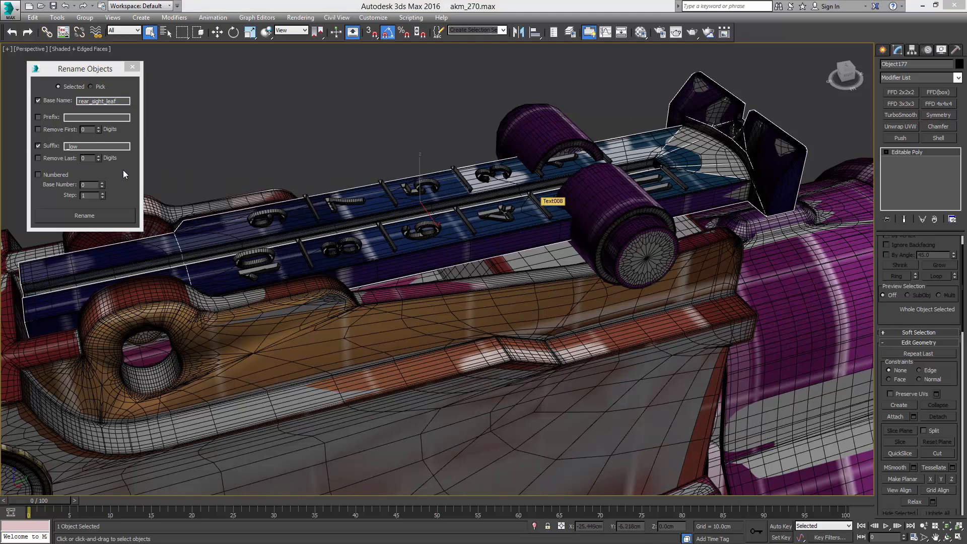
click(102, 216)
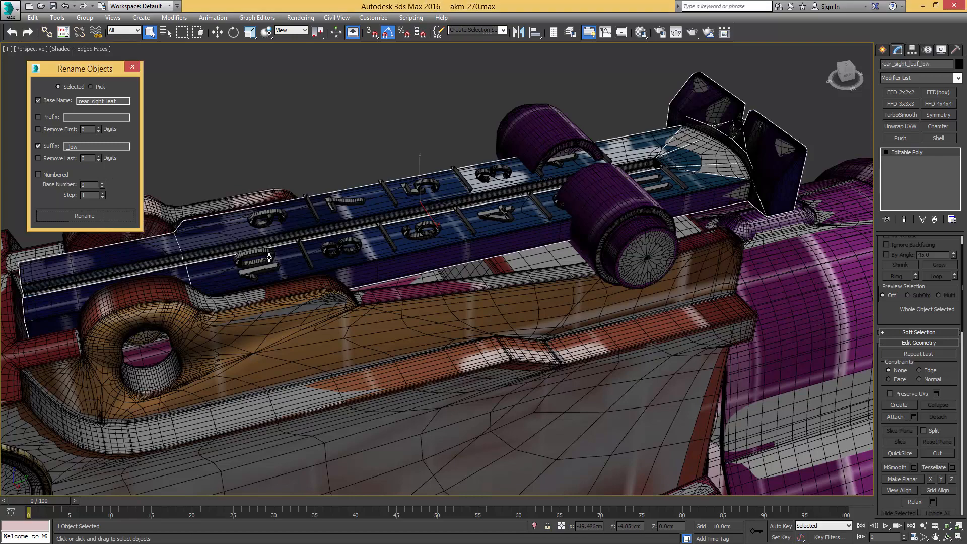
Step: Select the high-poly rear sight leaf together with its raised numbers and rename both with base name rear_sight_leaf and suffix _high
alt+middle_drag(269, 257, 328, 257)
key(F3)
click(467, 264)
key(F3)
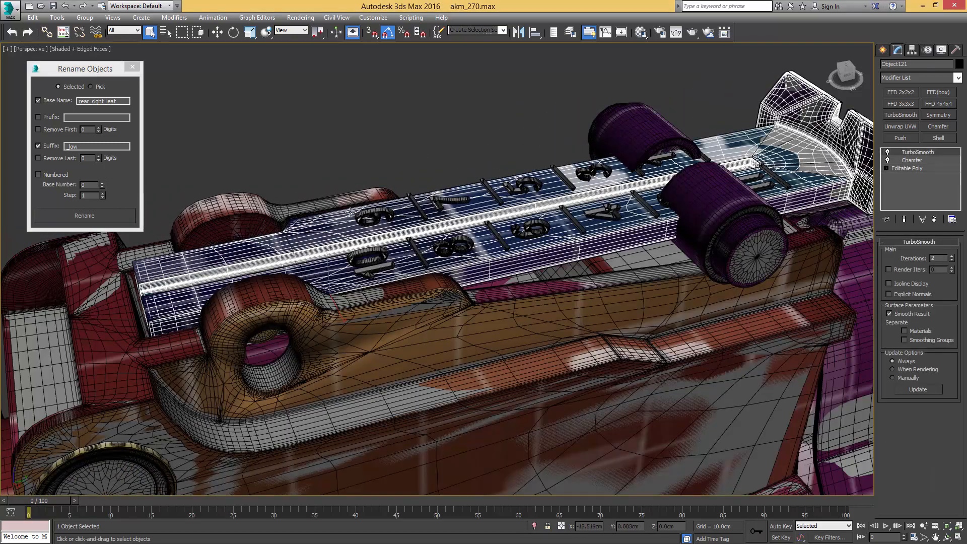
drag(69, 146, 120, 146)
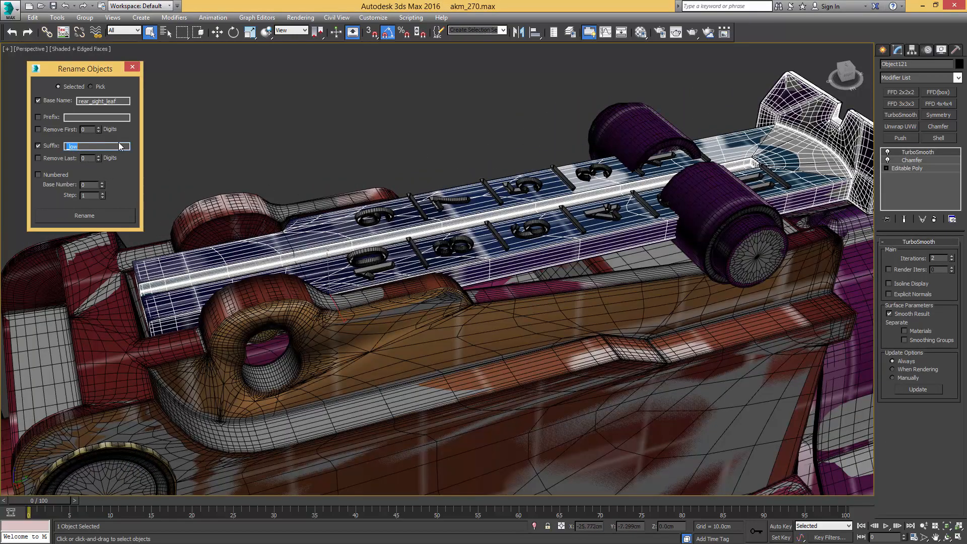
text(_high)
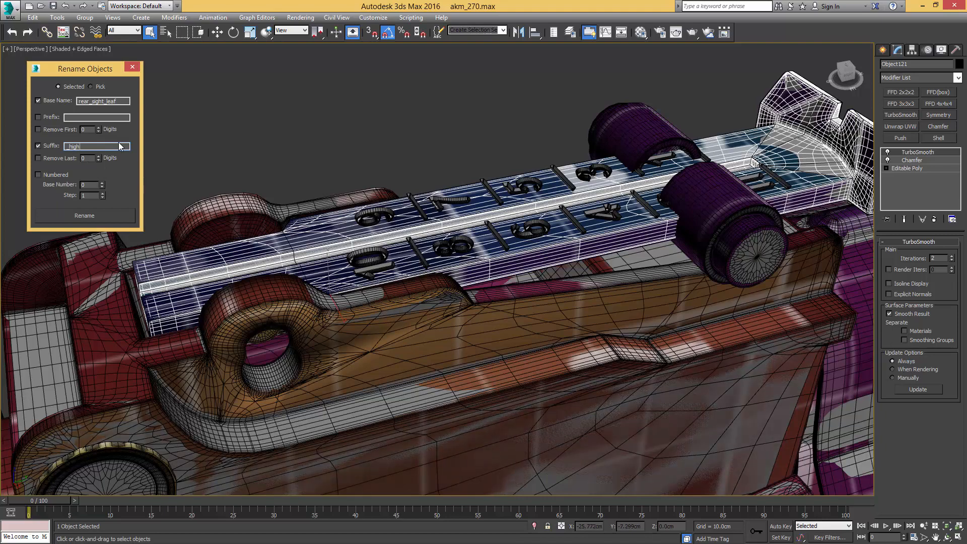
alt+middle_drag(254, 211, 293, 231)
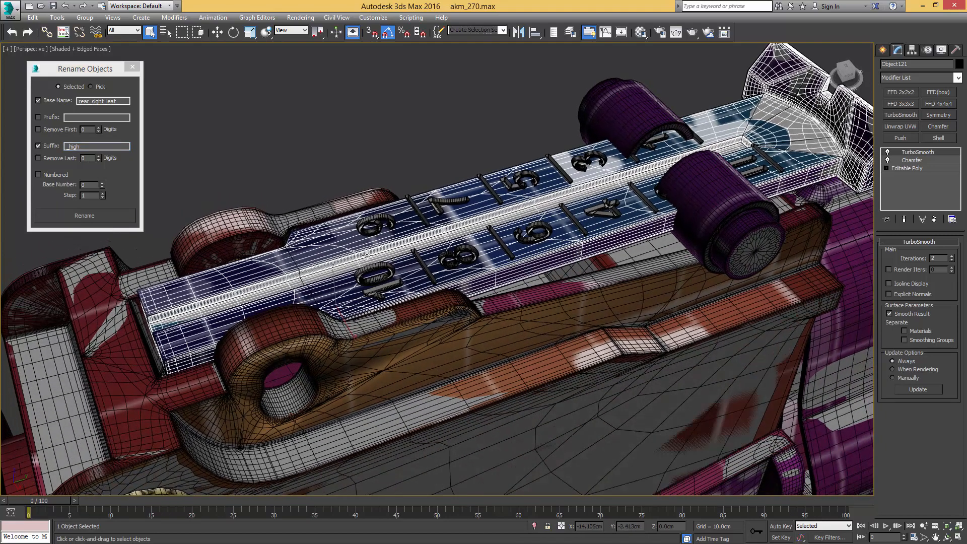
ctrl+click(374, 266)
alt+middle_drag(407, 256, 494, 237)
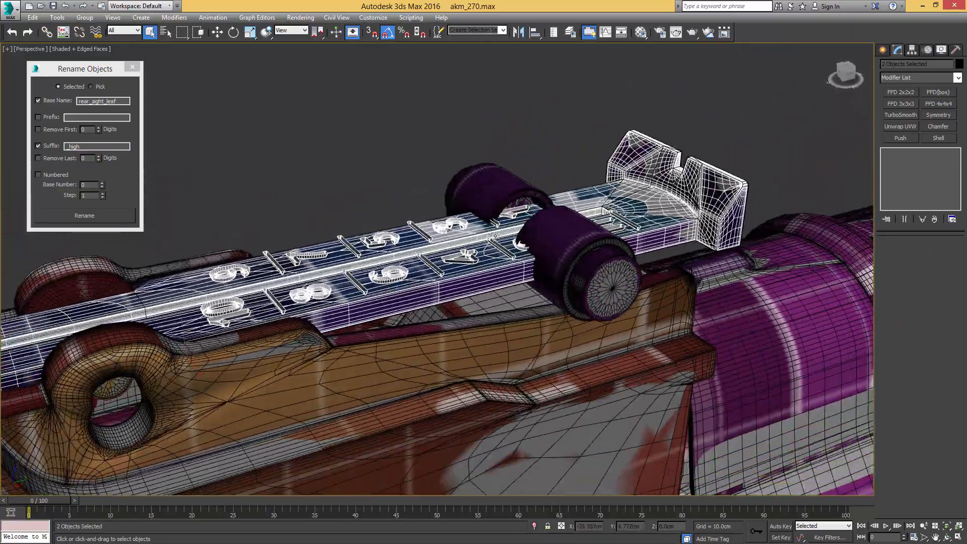
click(84, 215)
Step: Select both low-poly cylinders on the rear sight leaf and rename them with base name rear_sight_cylinder and suffix _low
alt+middle_drag(443, 262, 535, 265)
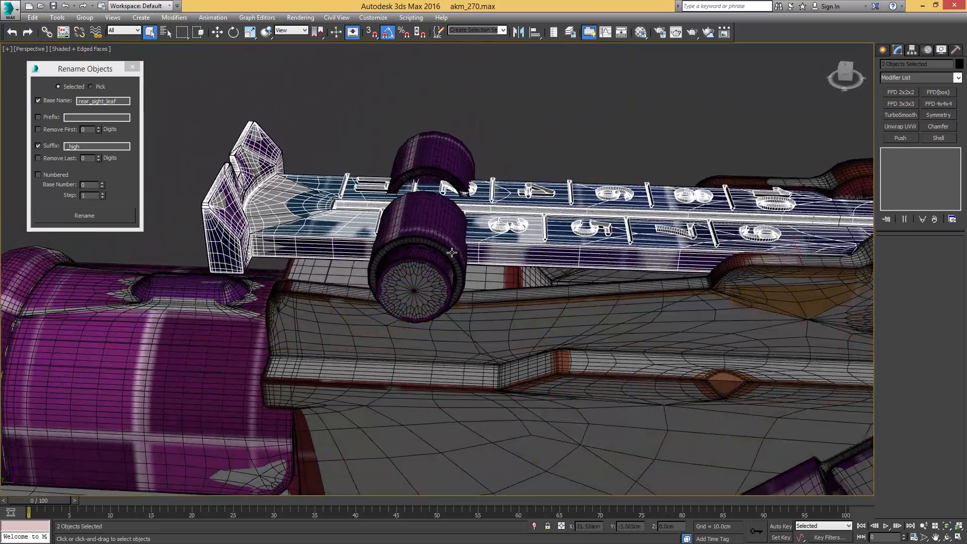
click(427, 236)
alt+middle_drag(428, 237, 414, 225)
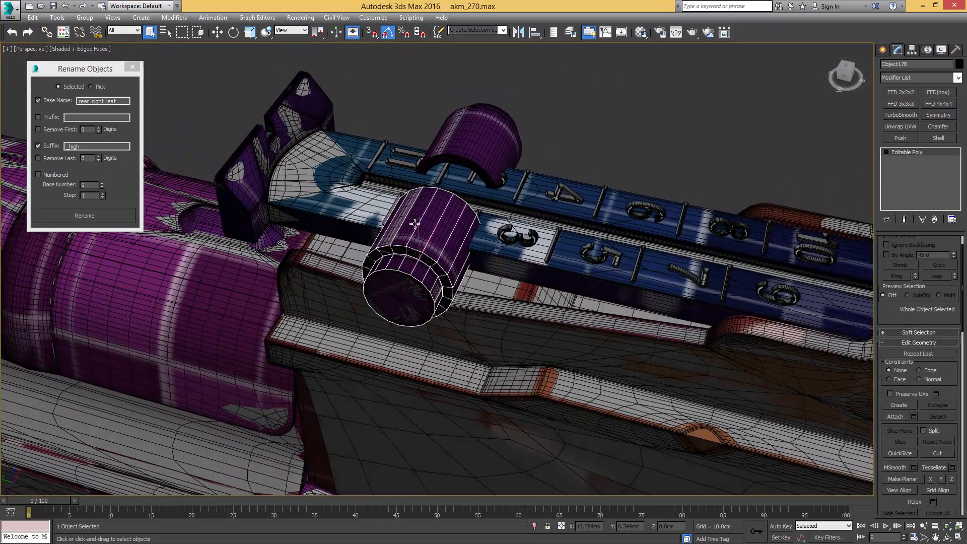
ctrl+click(492, 123)
alt+middle_drag(490, 126, 396, 176)
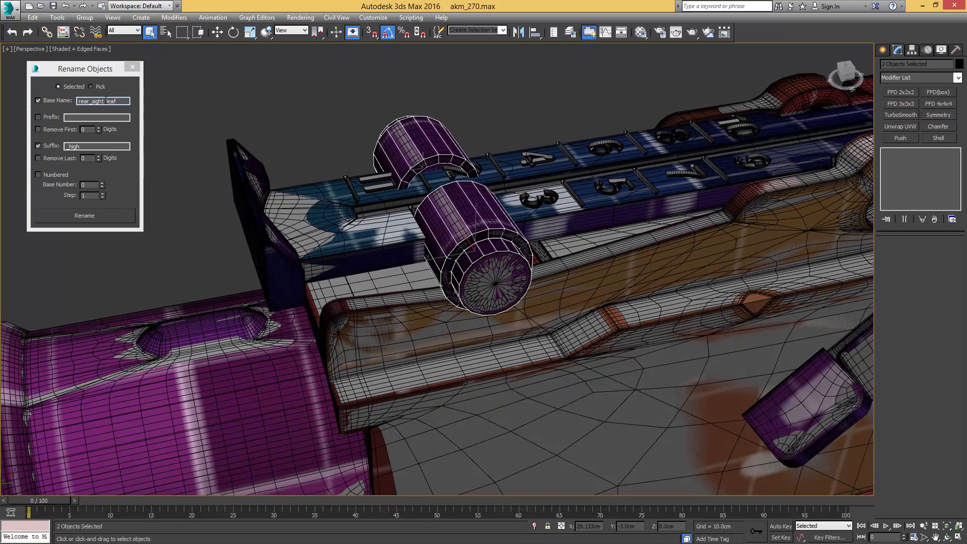
drag(108, 99, 134, 100)
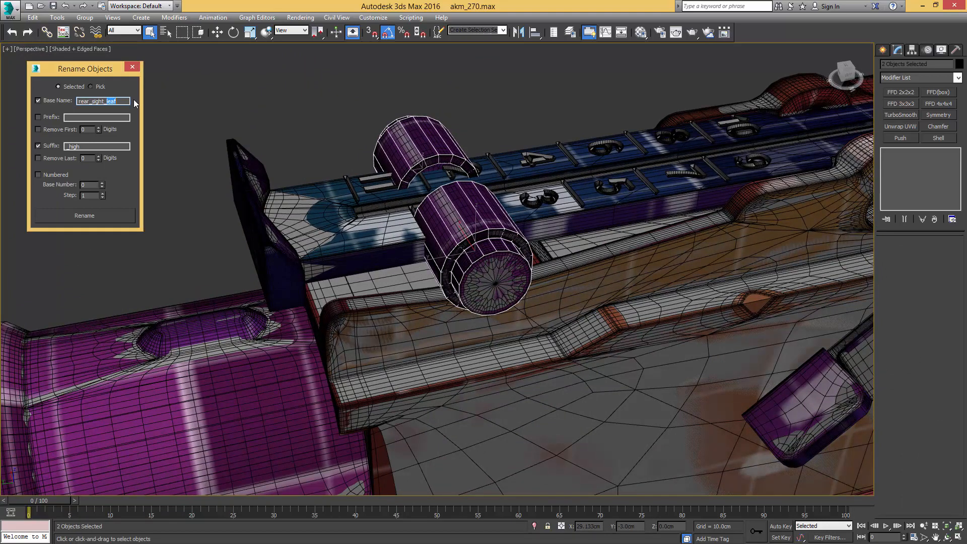
text(cylinder)
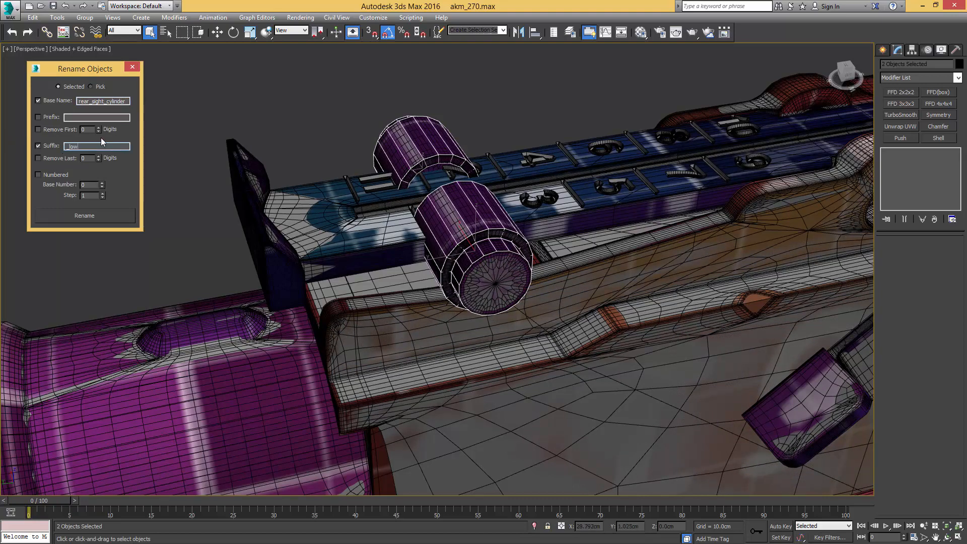
click(92, 215)
Step: Select the high-poly cylinder on the rear sight leaf and rename it with base name rear_sight_cylinder and suffix _high
middle_drag(476, 272, 471, 252)
key(F3)
click(485, 258)
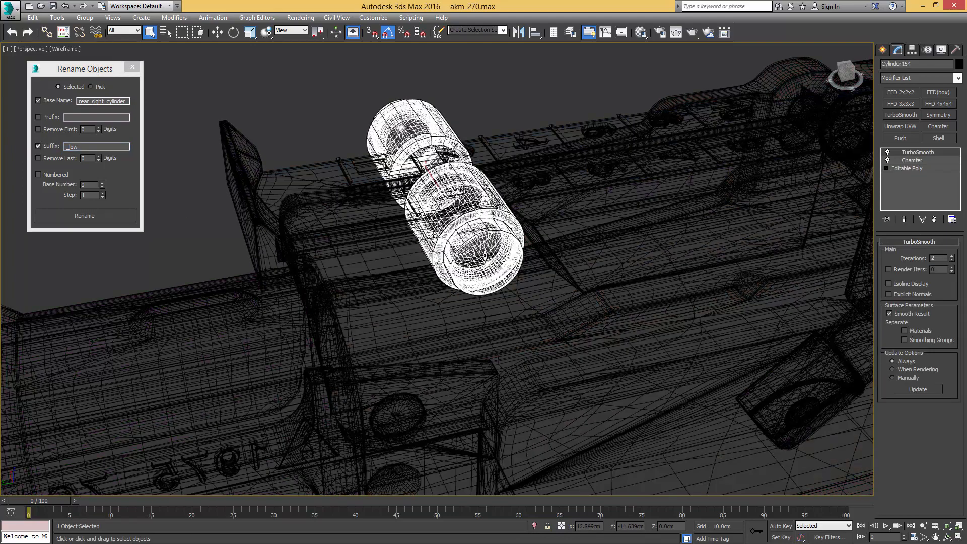
key(F3)
click(70, 146)
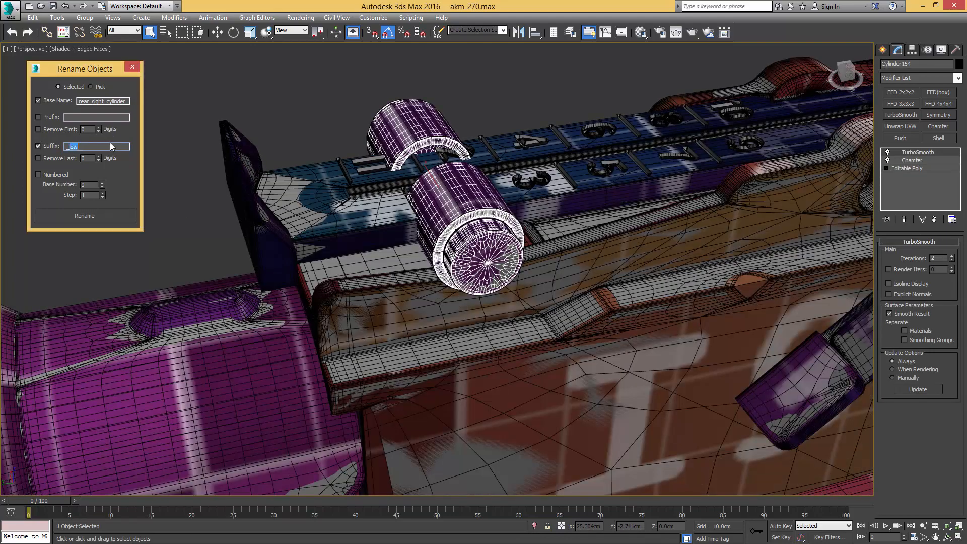
text(_high)
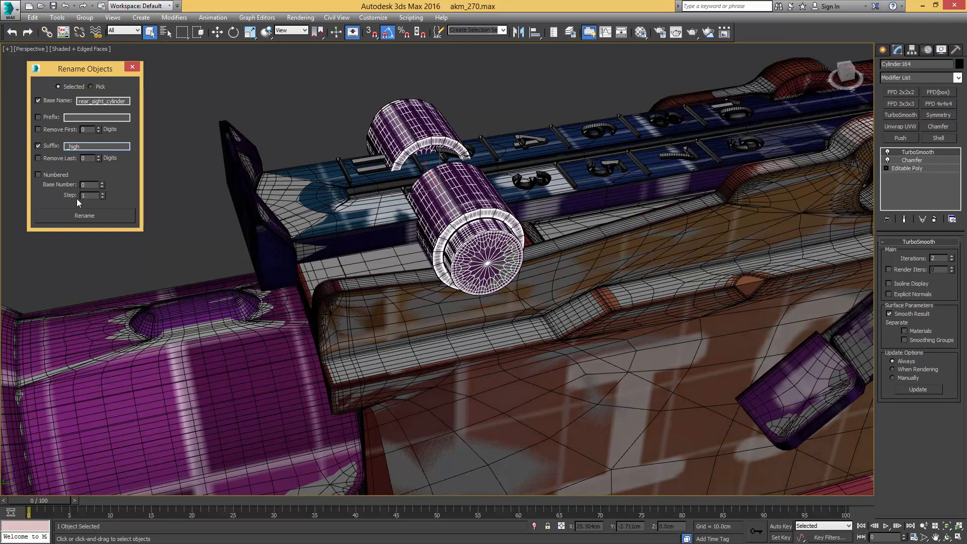
click(87, 216)
Step: Select the low-poly body of the lever on the side of the rear sight block, without its oval inner piece
scroll(501, 241, down, 5)
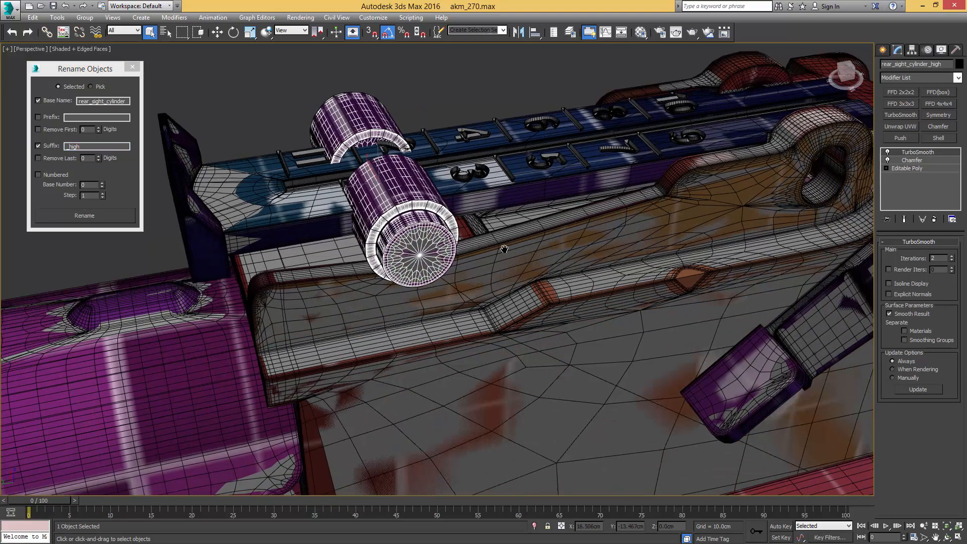
alt+middle_drag(483, 249, 428, 247)
scroll(531, 281, up, 4)
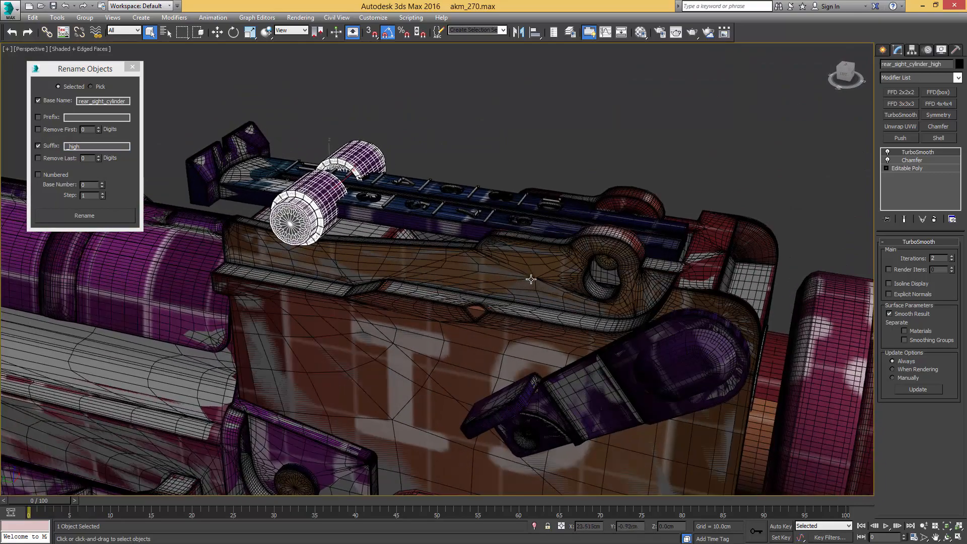
middle_drag(530, 280, 475, 265)
click(556, 283)
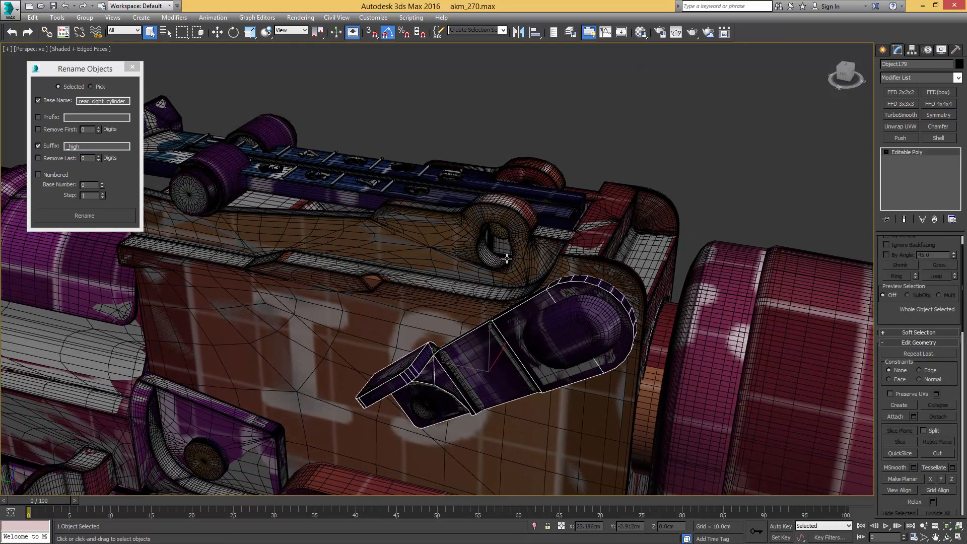
key(F3)
click(558, 301)
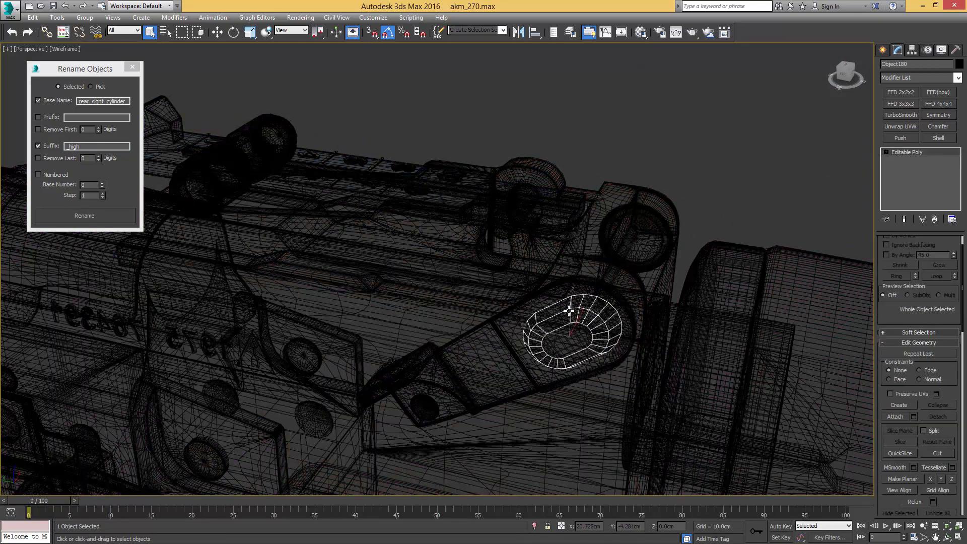
key(F3)
click(558, 299)
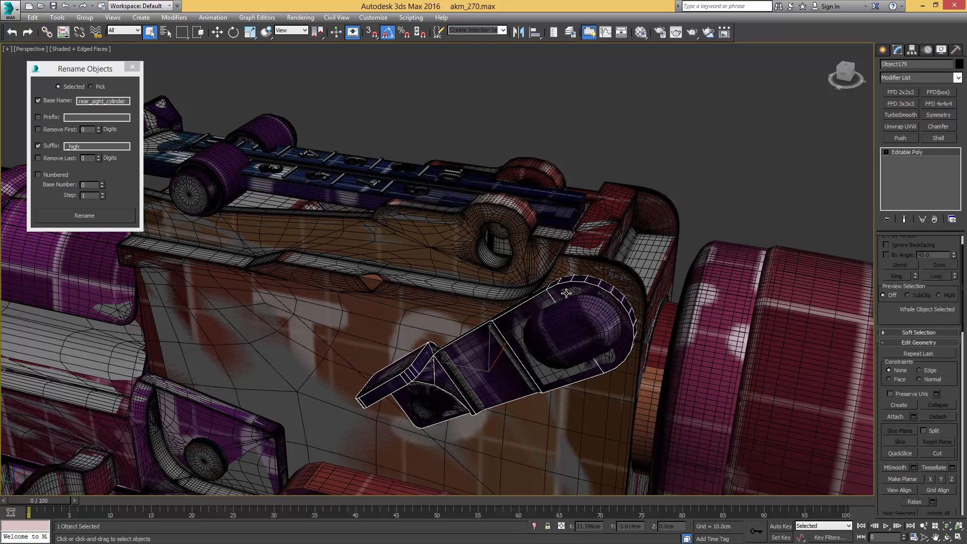
Step: Rename the high-poly rear sight lever with the base name rear_sight_switch and the suffix _high
key(F3)
key(F3)
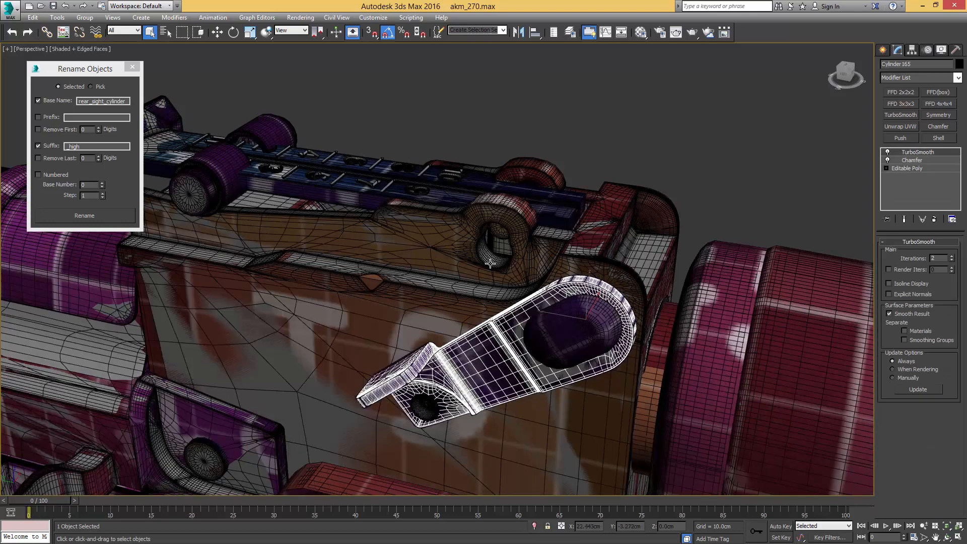
double_click(109, 100)
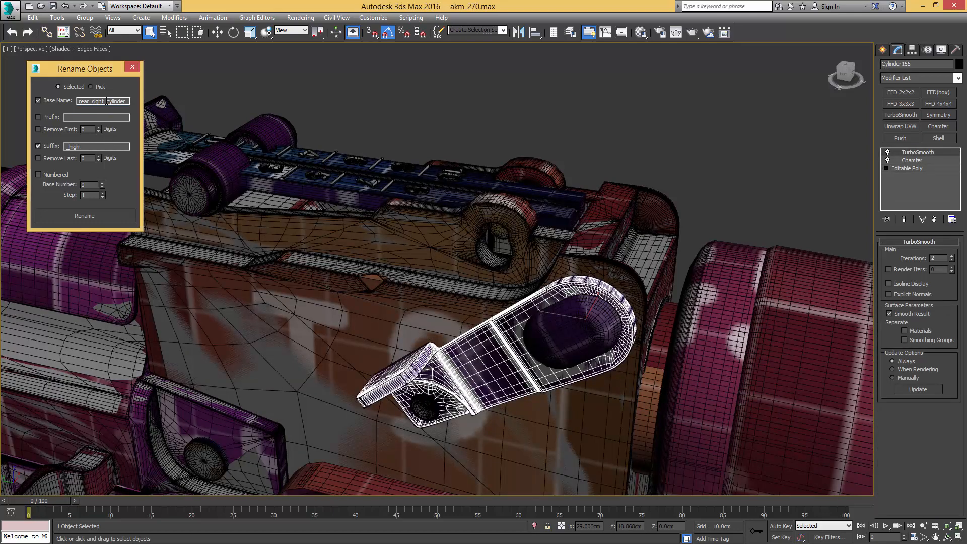
text(switch)
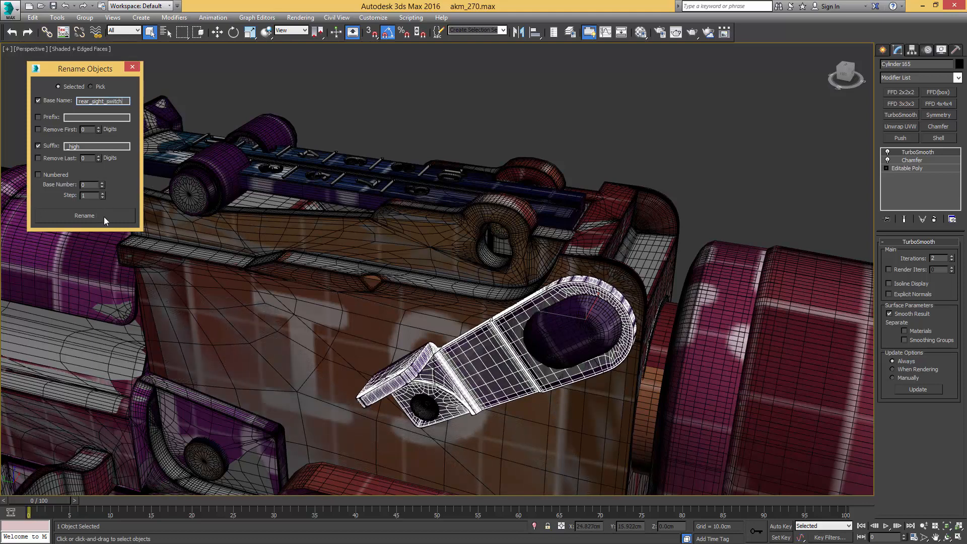
alt+middle_drag(360, 302, 377, 277)
click(420, 325)
alt+middle_drag(420, 325, 453, 303)
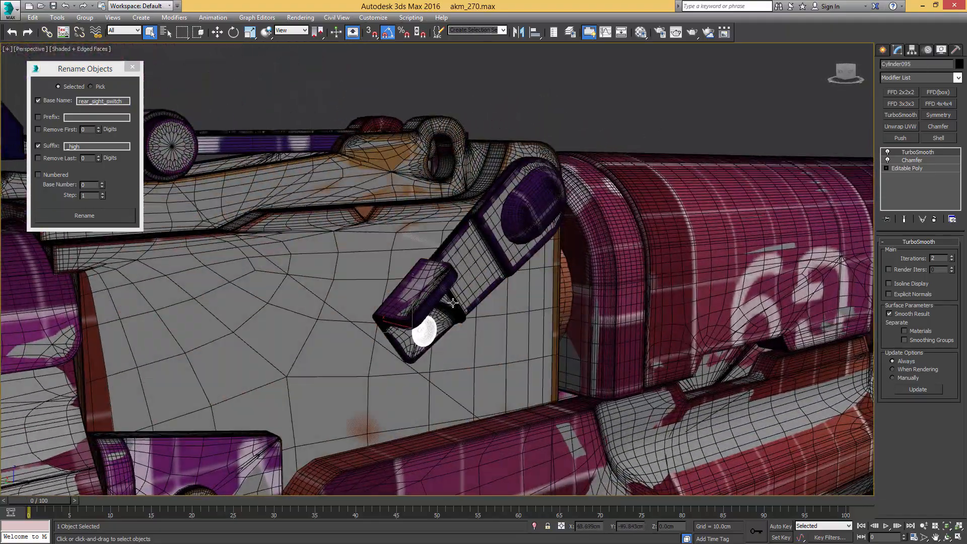
click(85, 215)
Step: Rename the low-poly oval knob on the rear sight lever as rear_sight_switch_knob_low
alt+middle_drag(382, 261, 432, 275)
click(579, 232)
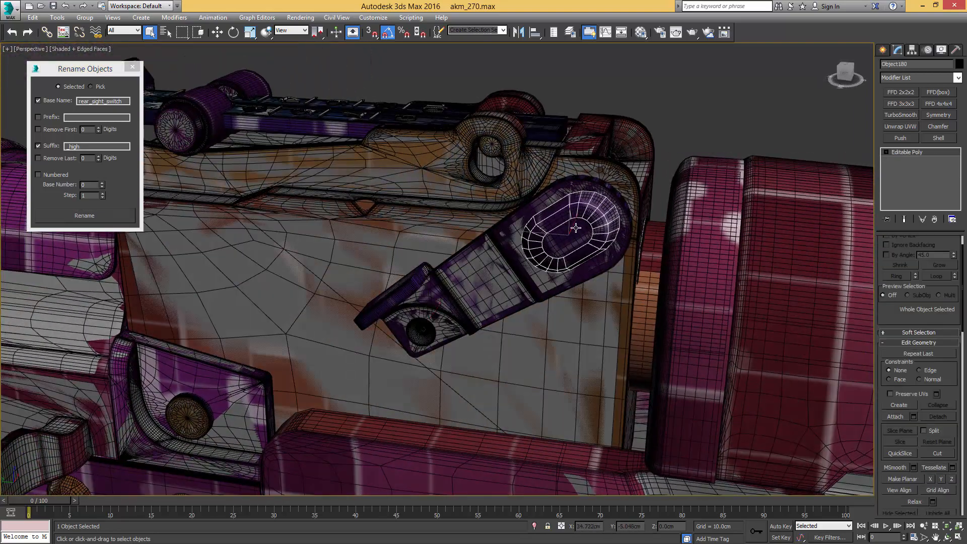
click(125, 101)
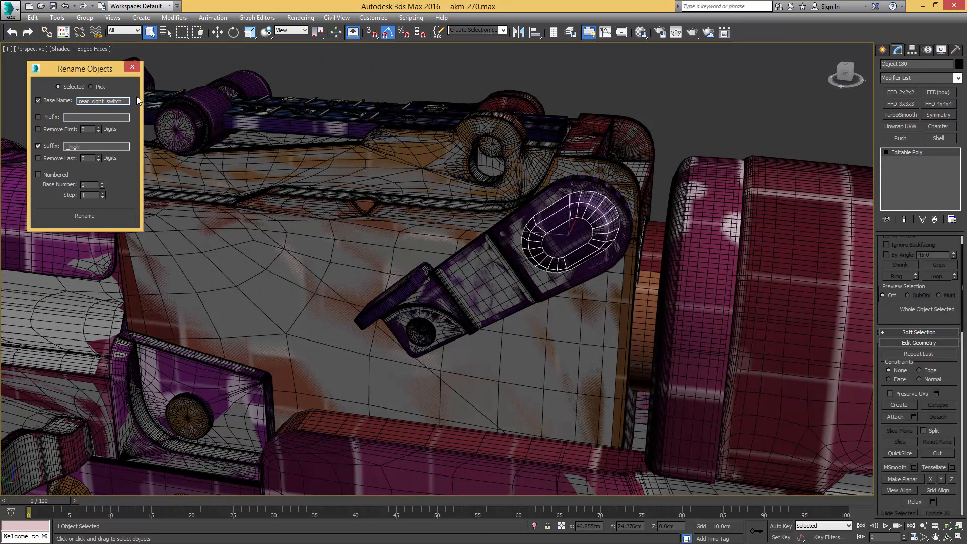
text(knob)
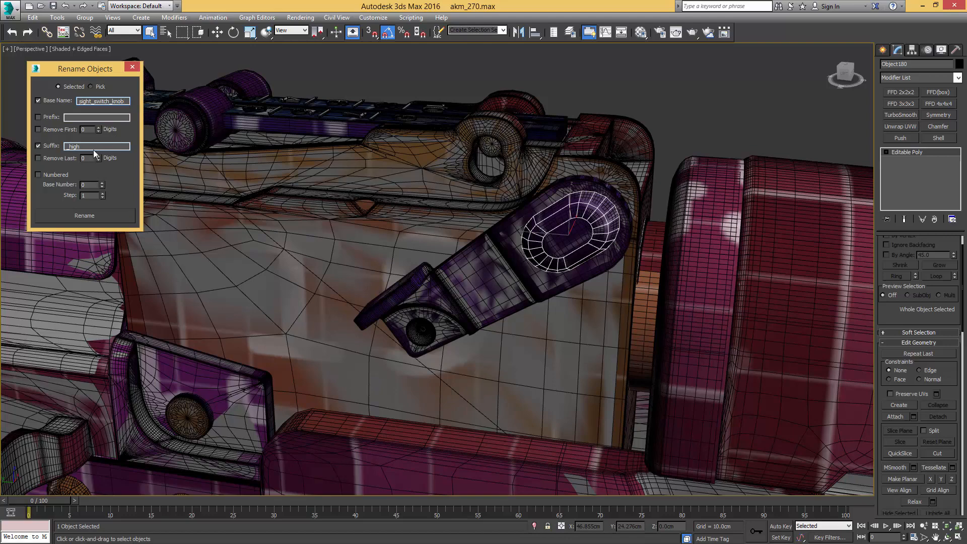
drag(70, 146, 96, 144)
click(113, 215)
Step: Rename the high-poly version of the oval lever knob as rear_sight_switch_knob_high
scroll(536, 230, up, 5)
click(536, 230)
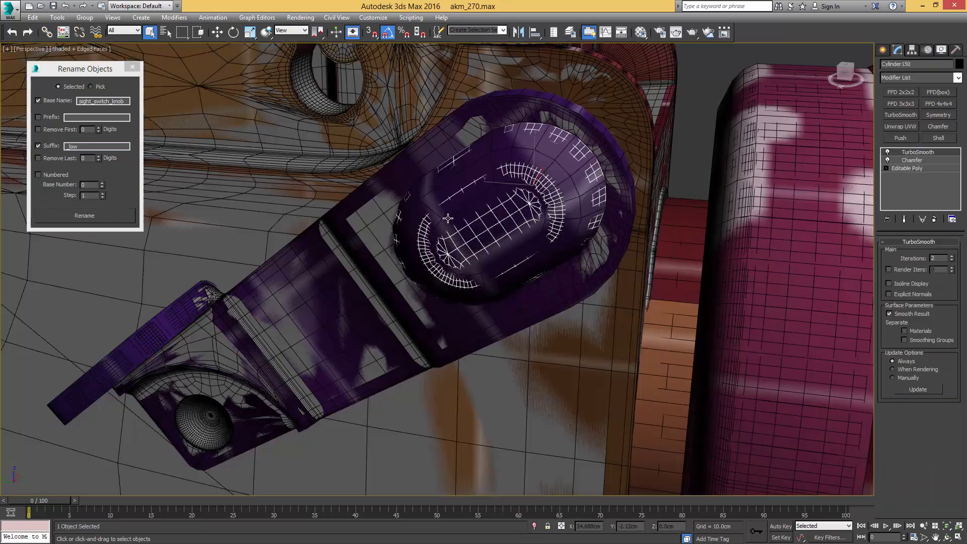
drag(70, 146, 97, 146)
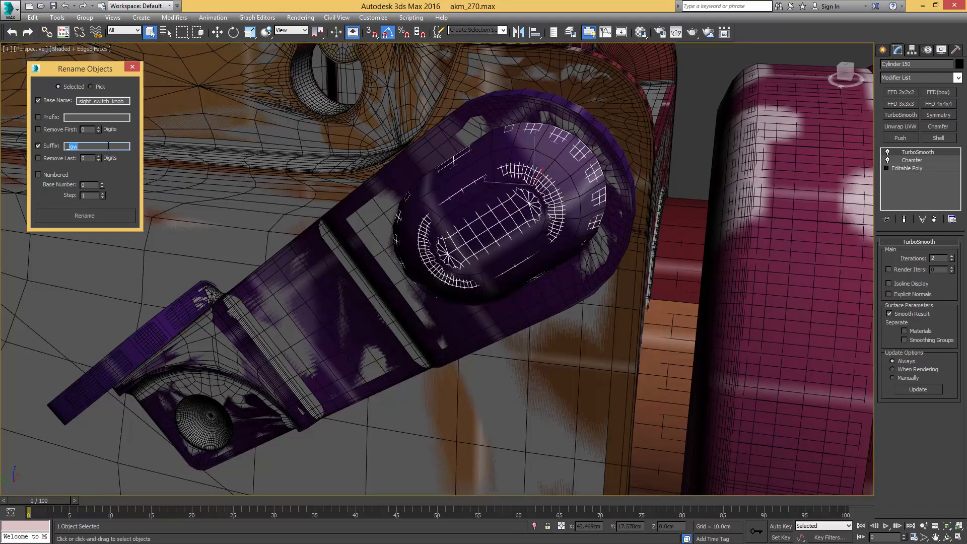
text(high)
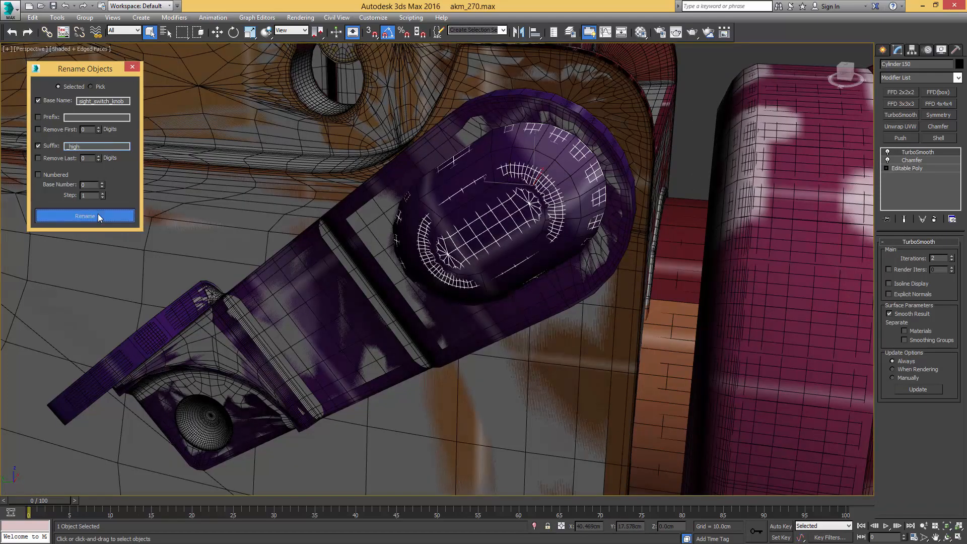
click(98, 213)
Step: Rename the low-poly angled bracket around the round screw below the lever as rear_sight_element_a_low
middle_drag(344, 243, 419, 297)
scroll(374, 286, down, 5)
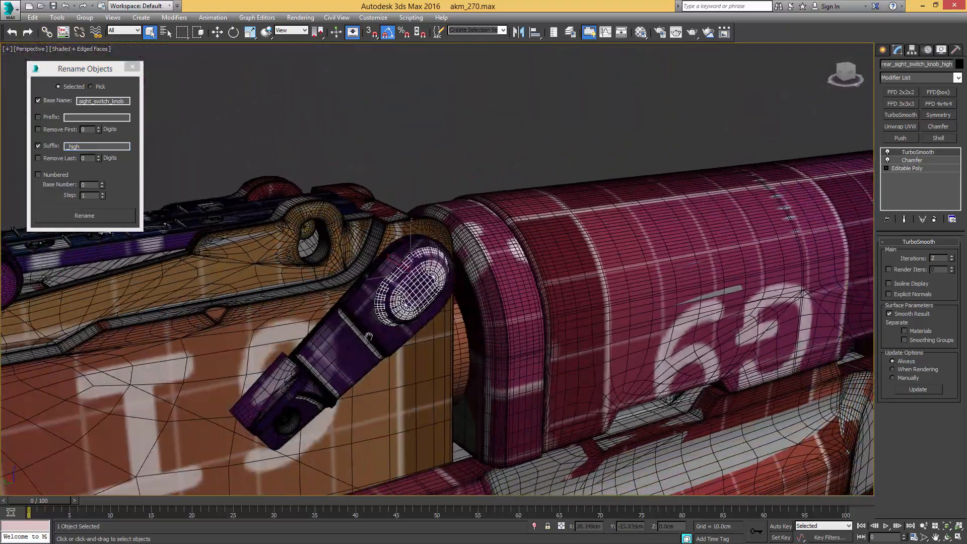
middle_drag(367, 337, 377, 243)
click(414, 260)
scroll(393, 273, up, 3)
click(97, 104)
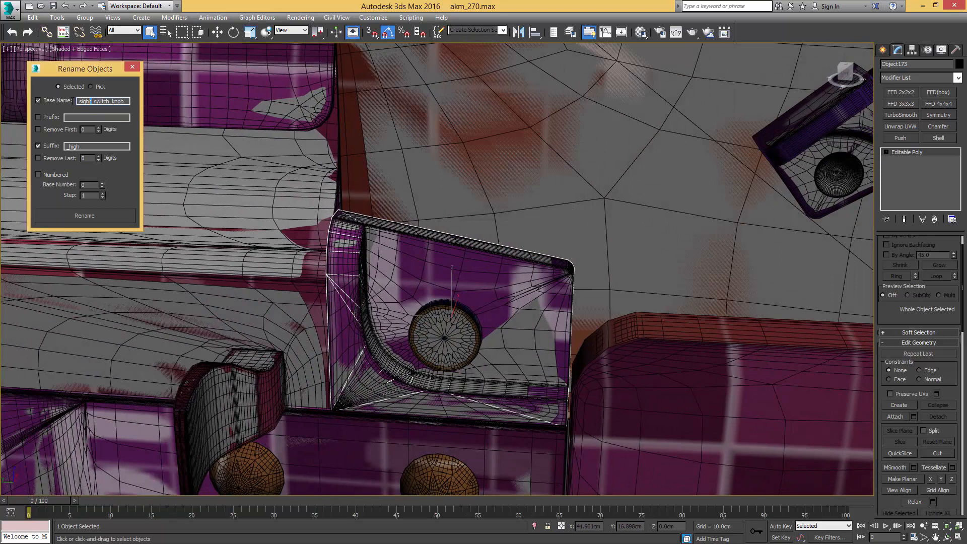
key(Home)
text(rear_)
drag(108, 101, 189, 101)
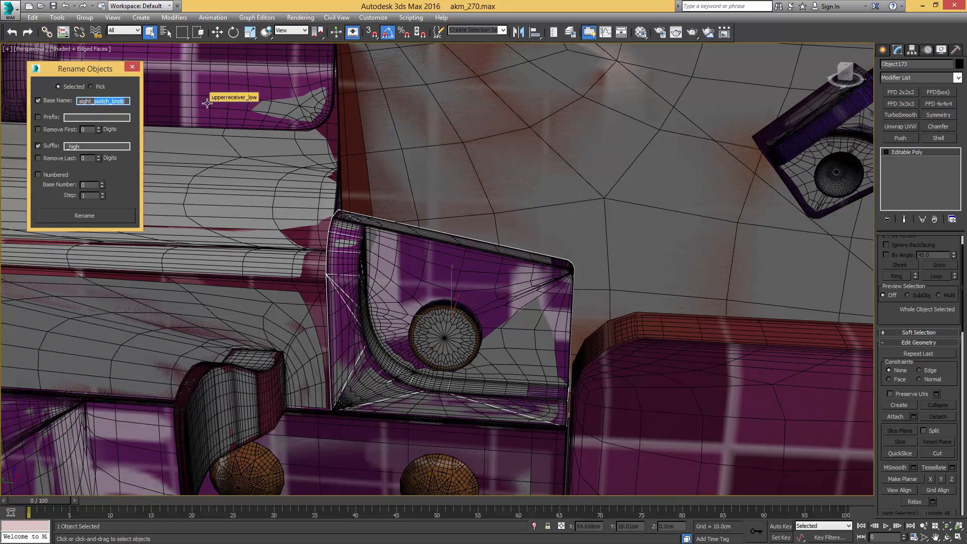
text(element_a)
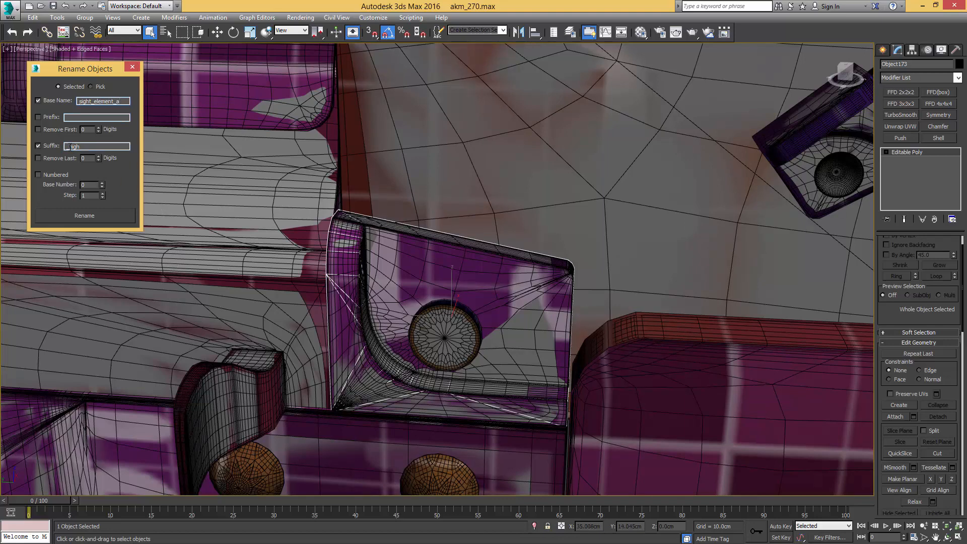
drag(69, 146, 98, 146)
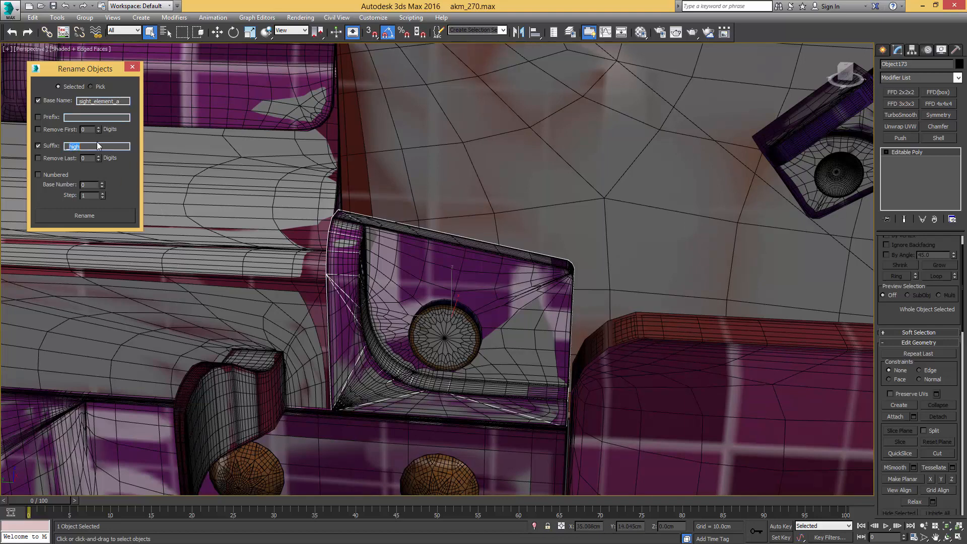
click(92, 215)
Step: Select the high-poly mesh overlapping the low-poly angled bracket and rename it as rear_sight_element_a_high
mouse_move(375, 275)
middle_down()
mouse_move(366, 271)
mouse_move(374, 260)
middle_up()
key(F3)
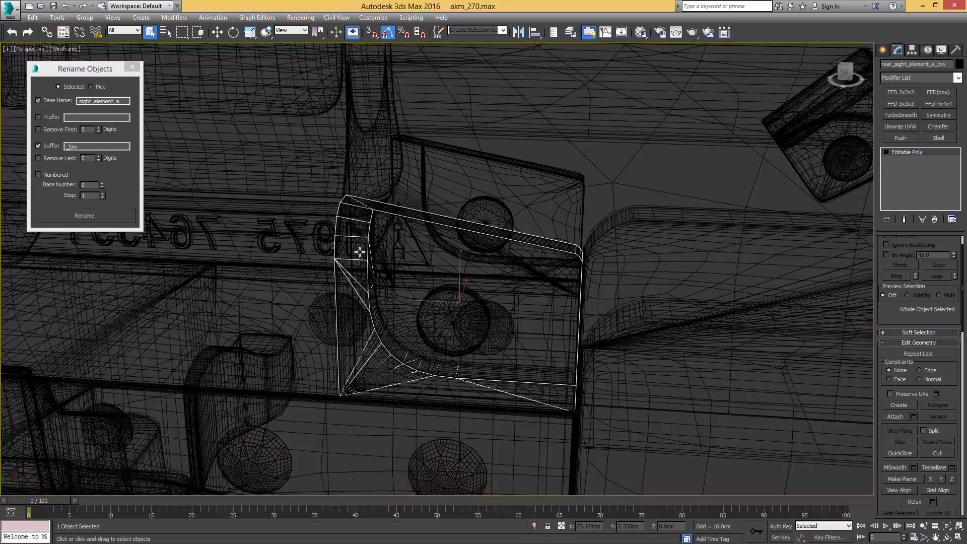
click(359, 253)
key(F3)
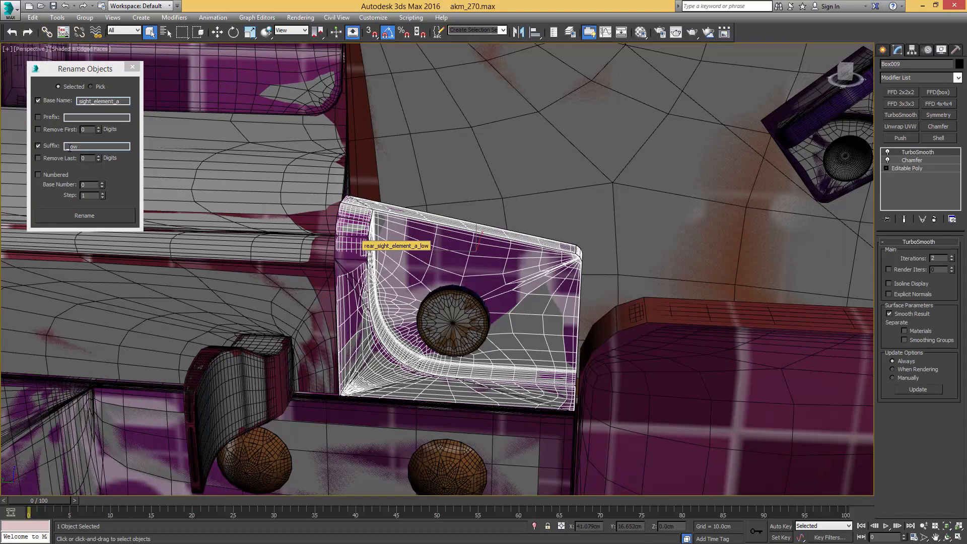
drag(69, 147, 86, 146)
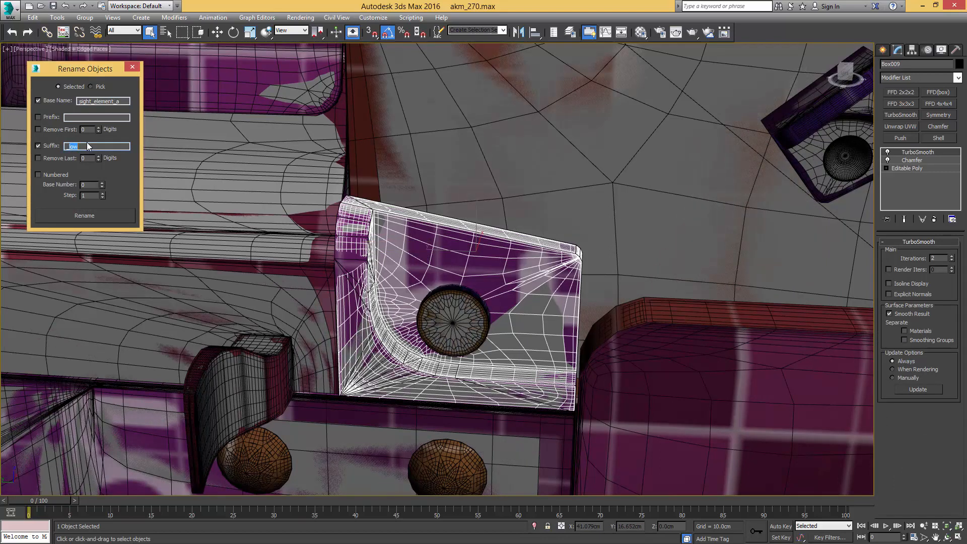
text(_high)
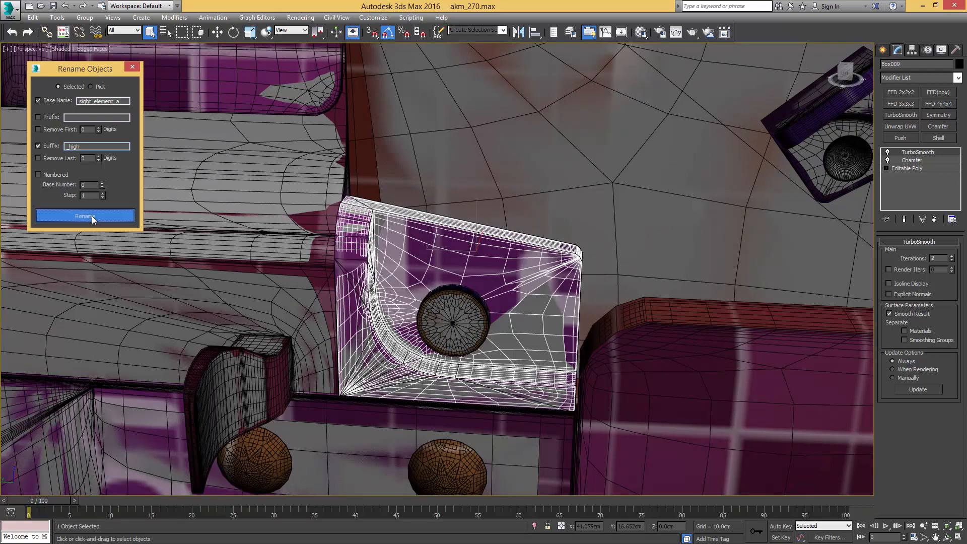
click(132, 216)
Step: Rename the low-poly round screw in the angled bracket as rear_sight_element_a_screw_low
alt+middle_drag(352, 252, 429, 263)
click(460, 299)
drag(93, 102, 138, 102)
click(109, 101)
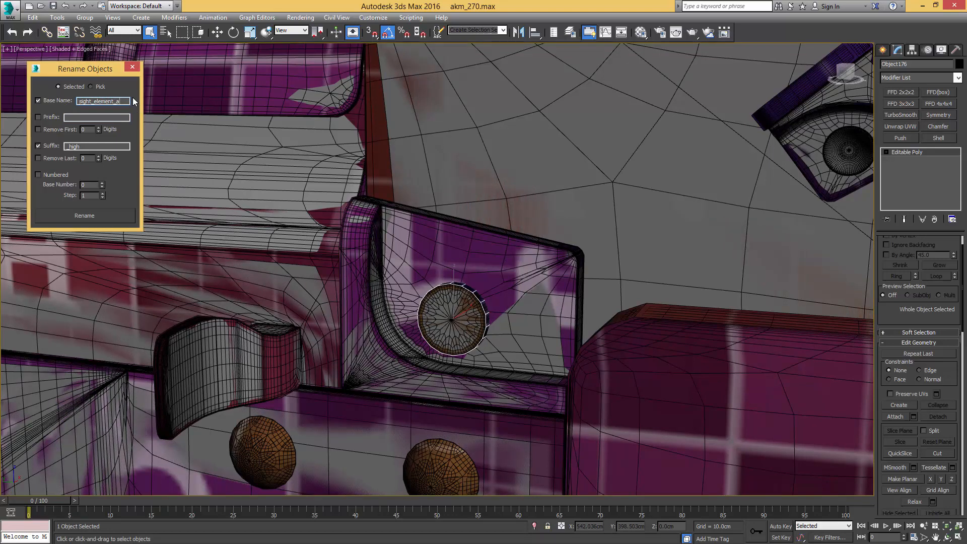
text(_screw)
click(81, 215)
Step: Select the high-poly version of the bracket's round screw and rename it as rear_sight_element_a_screw_high
key(F3)
click(452, 319)
key(F3)
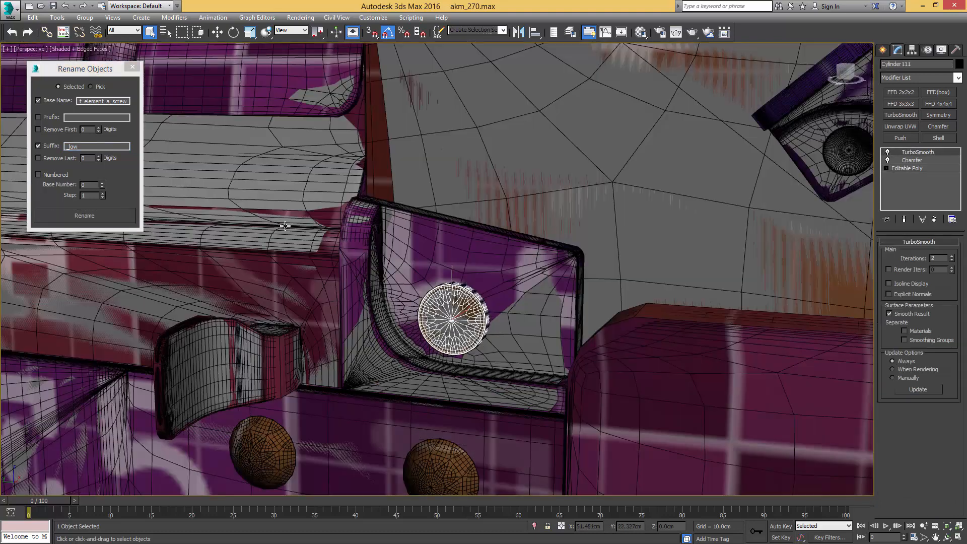
double_click(75, 144)
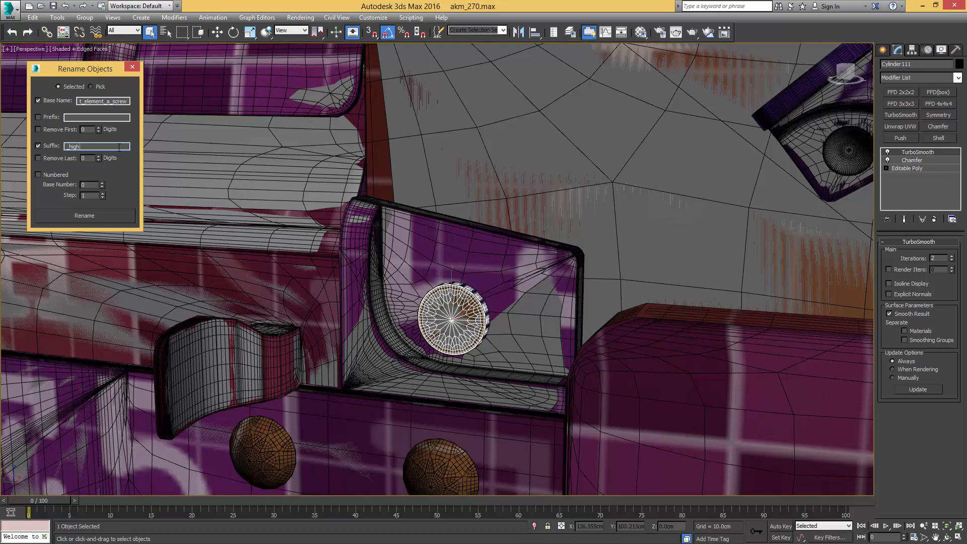
click(91, 213)
Step: Rename the low-poly bracket on the opposite side of the weapon as rear_sight_element_b_low
scroll(498, 253, up, 5)
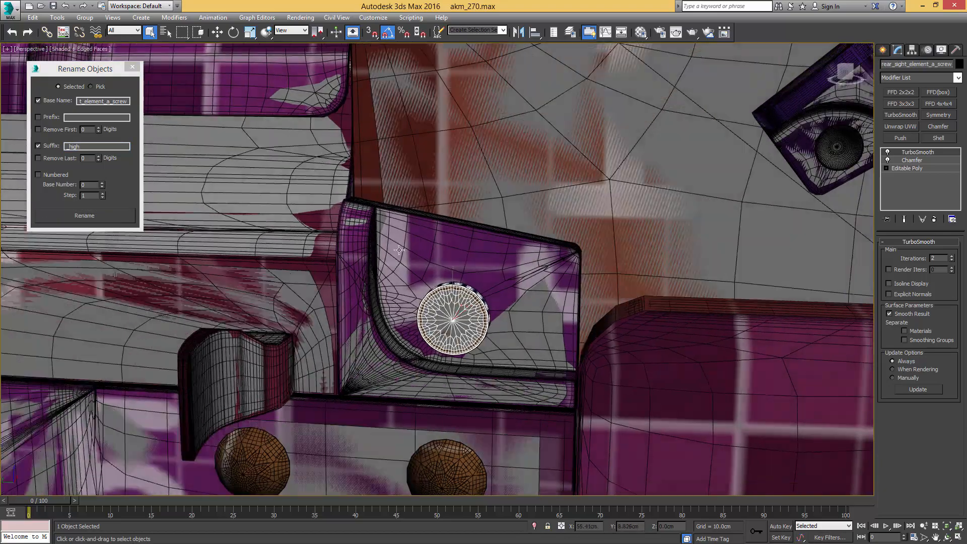
scroll(498, 252, down, 5)
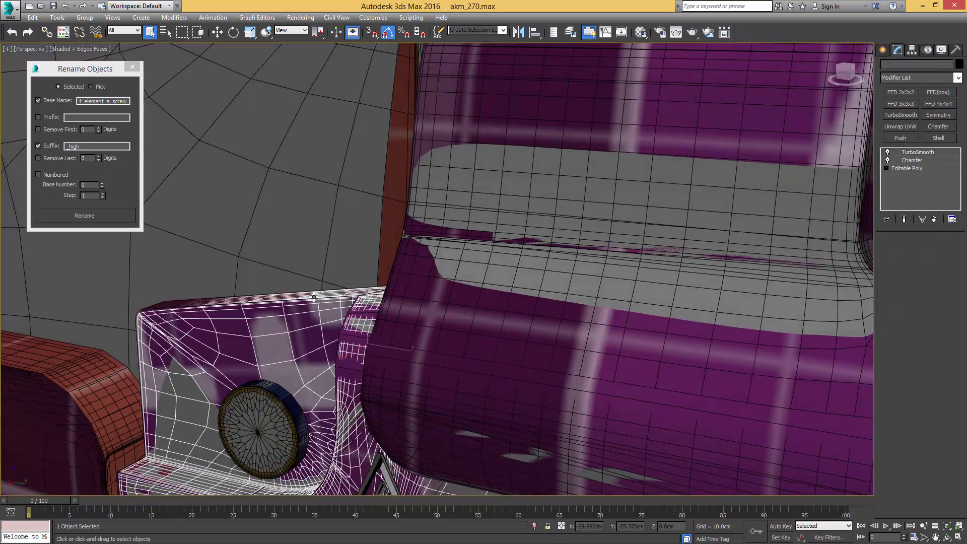
click(313, 294)
click(313, 295)
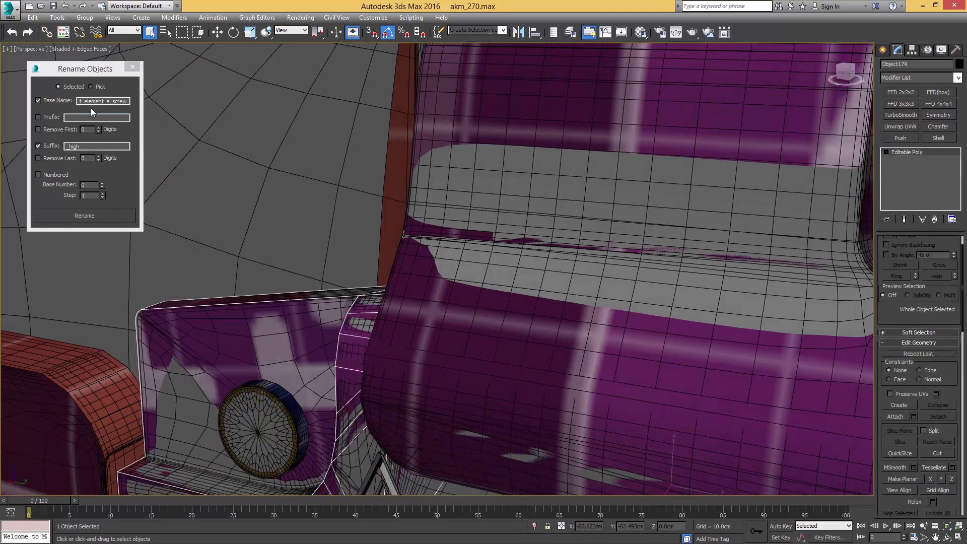
click(106, 100)
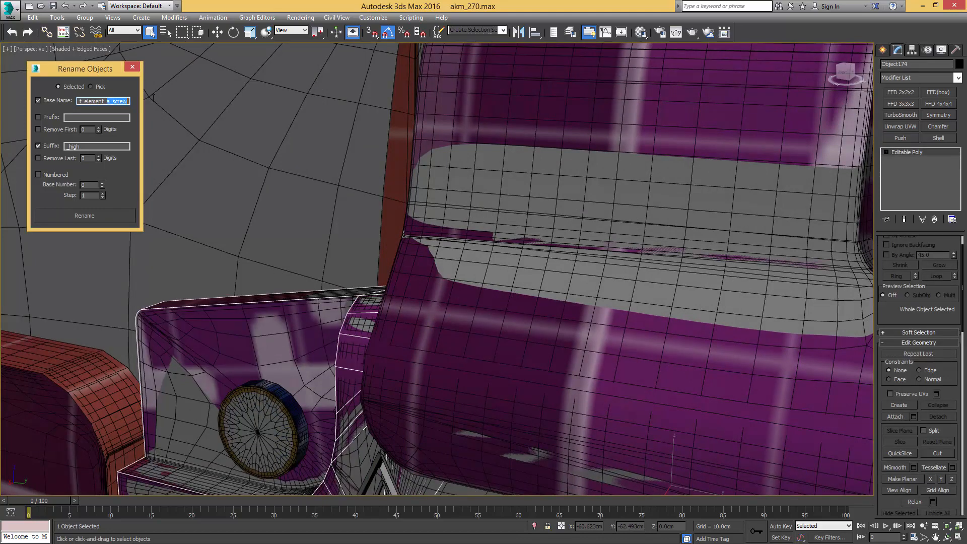
text(b)
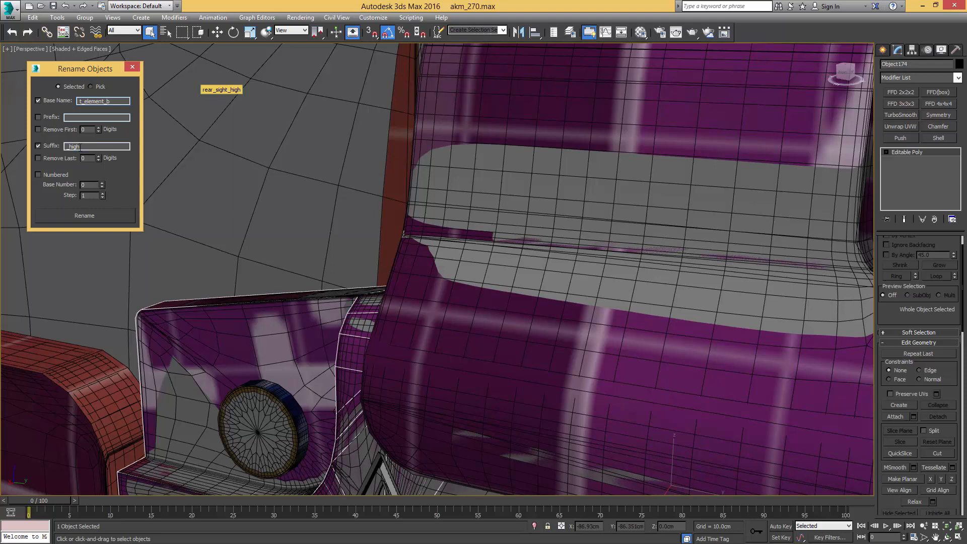
click(84, 141)
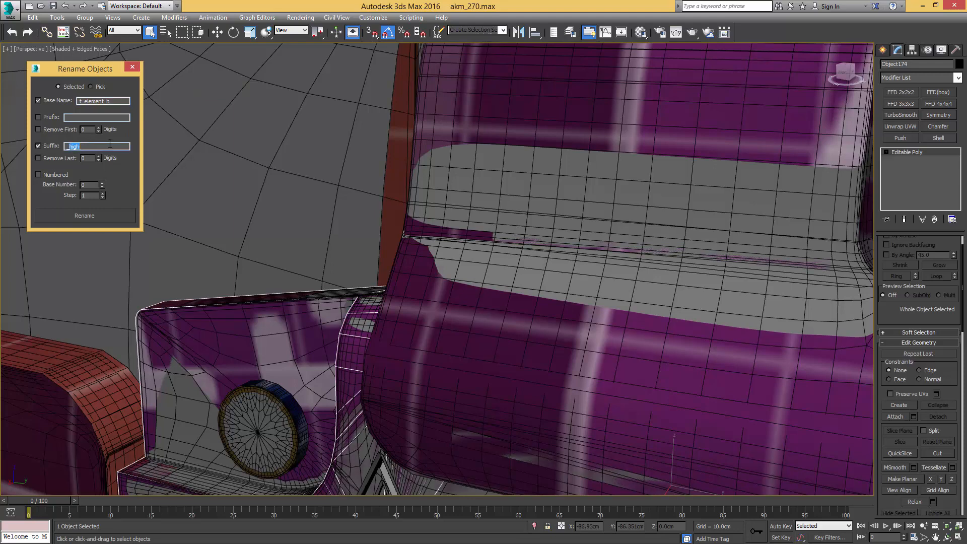
click(88, 216)
Step: Select the high-poly version of the opposite-side bracket and rename it as rear_sight_element_b_high
mouse_move(269, 321)
middle_down()
mouse_move(296, 282)
mouse_move(307, 289)
mouse_move(315, 265)
middle_up()
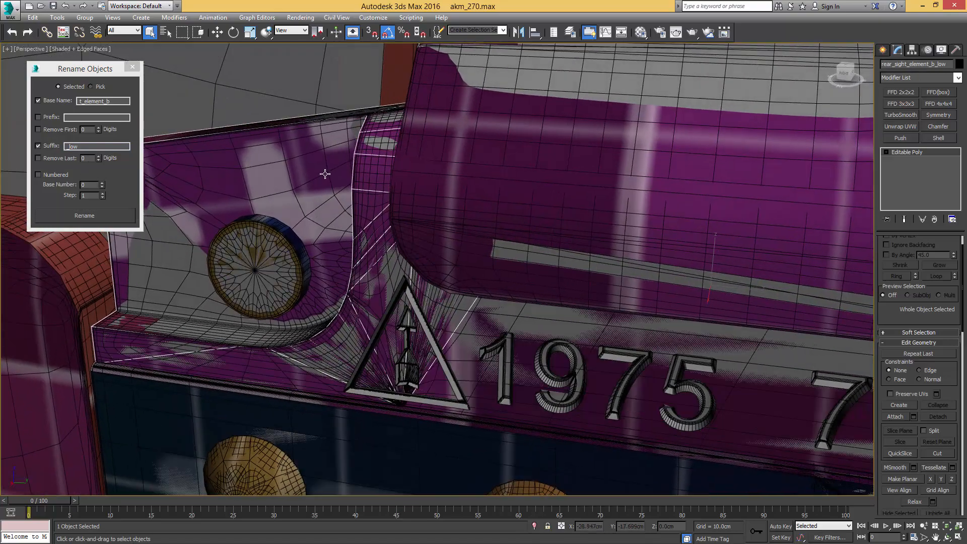
key(F3)
click(326, 144)
key(F3)
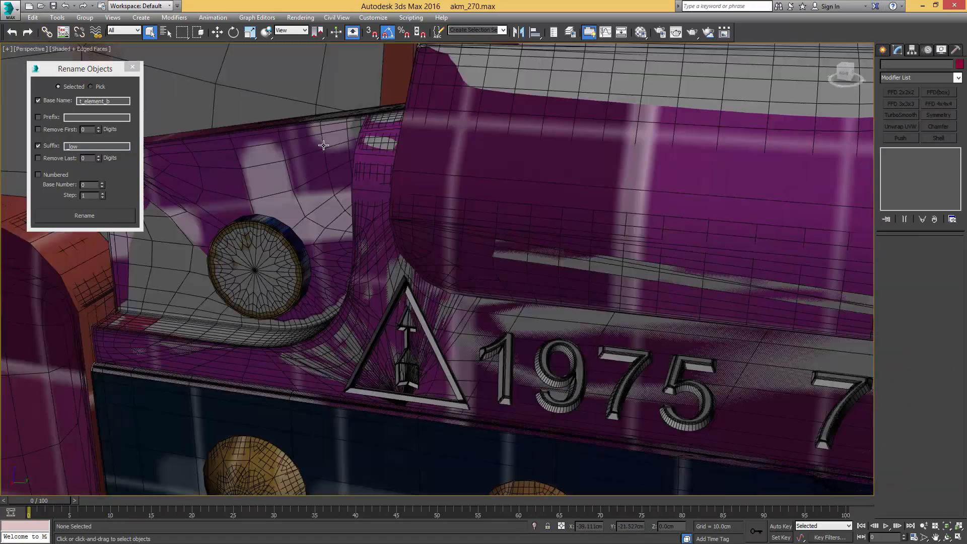
click(323, 146)
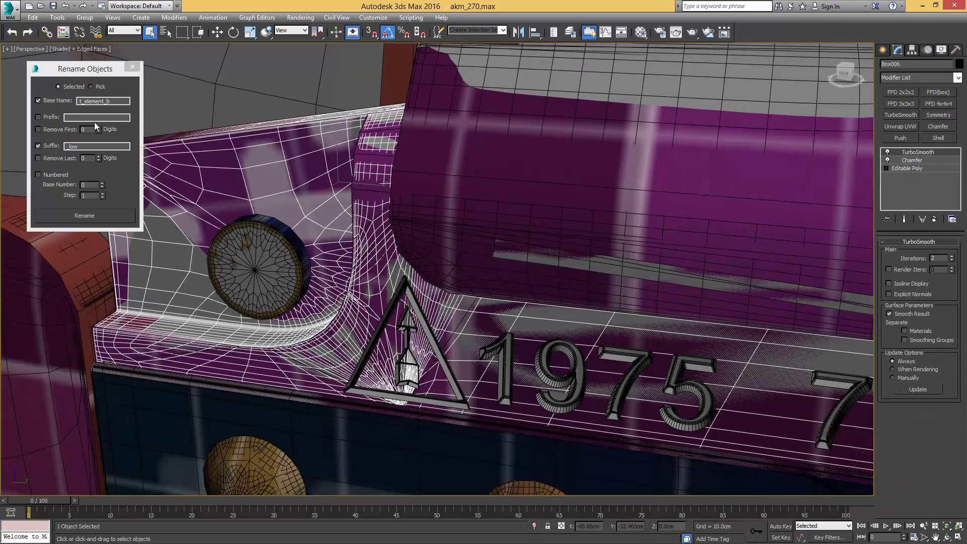
double_click(73, 146)
text(_hig)
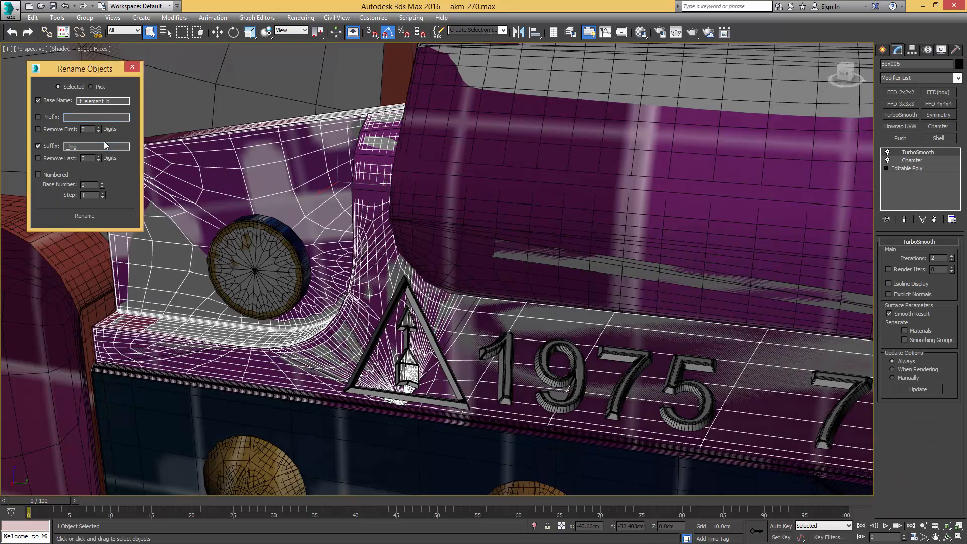
text(h)
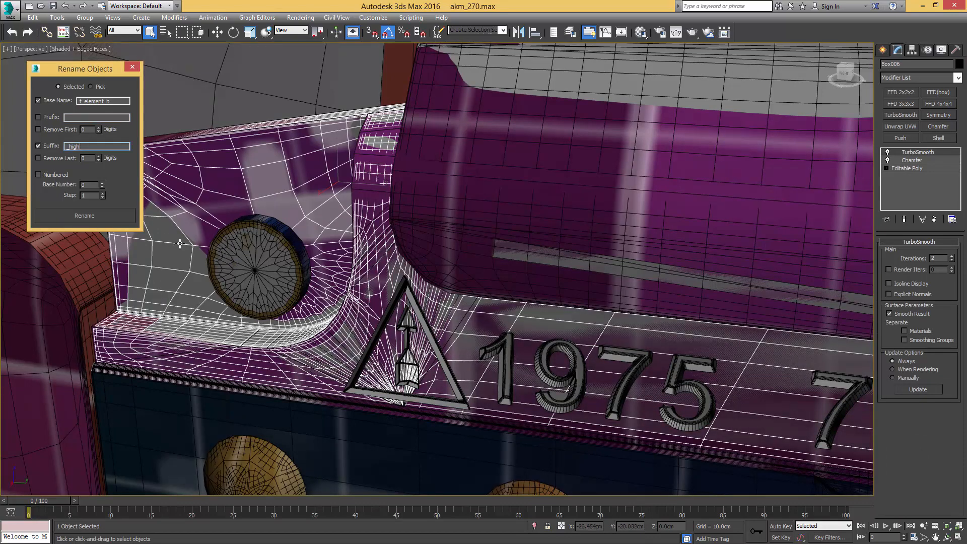
click(104, 215)
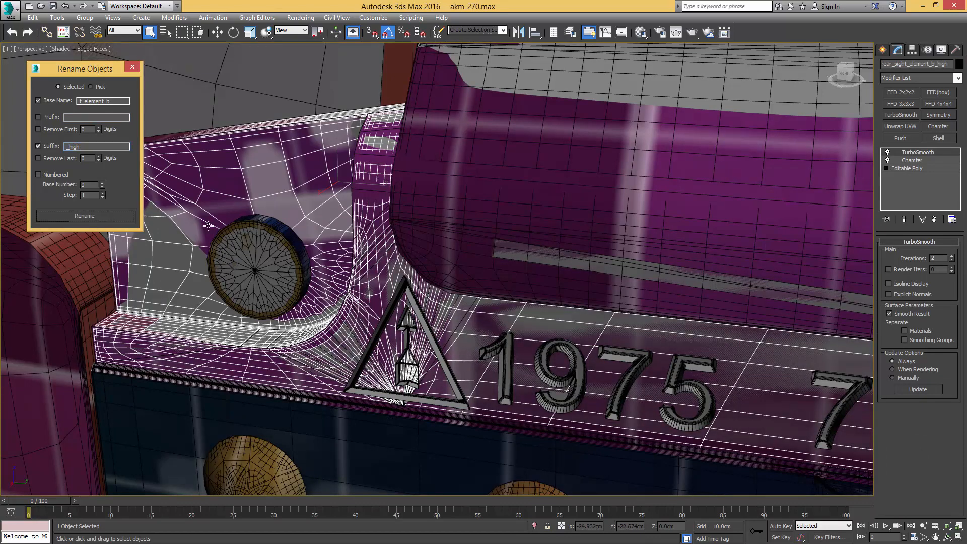
click(408, 294)
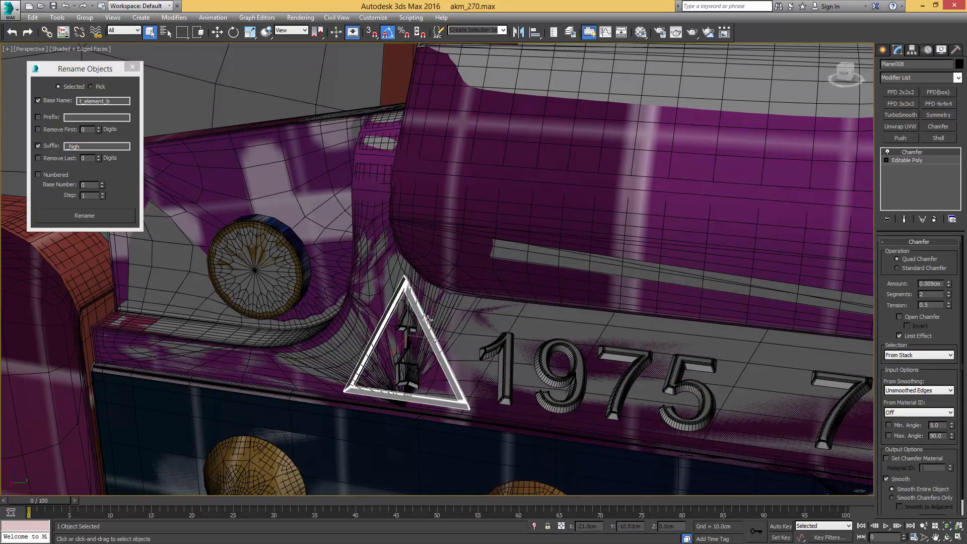
ctrl+click(405, 327)
ctrl+click(580, 338)
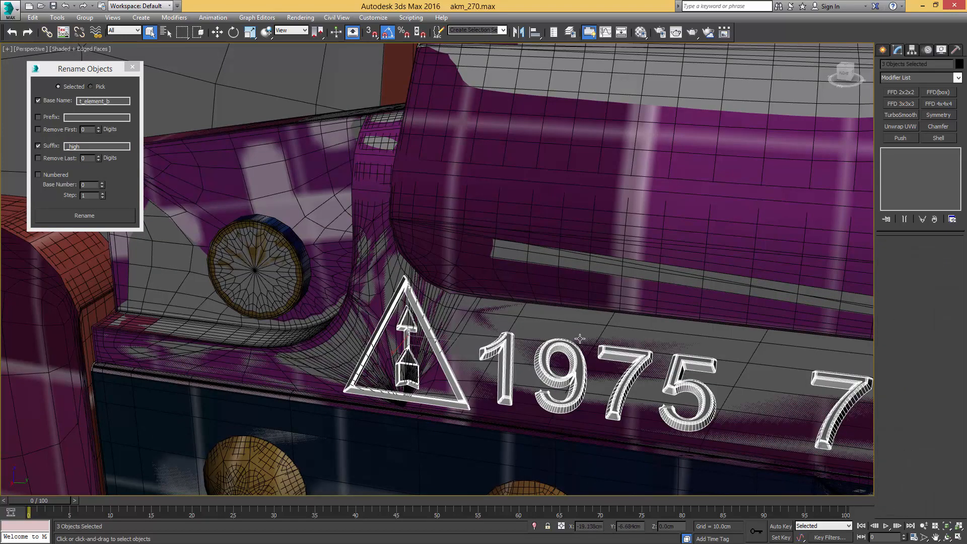
middle_drag(655, 332, 403, 312)
scroll(545, 326, down, 3)
click(110, 102)
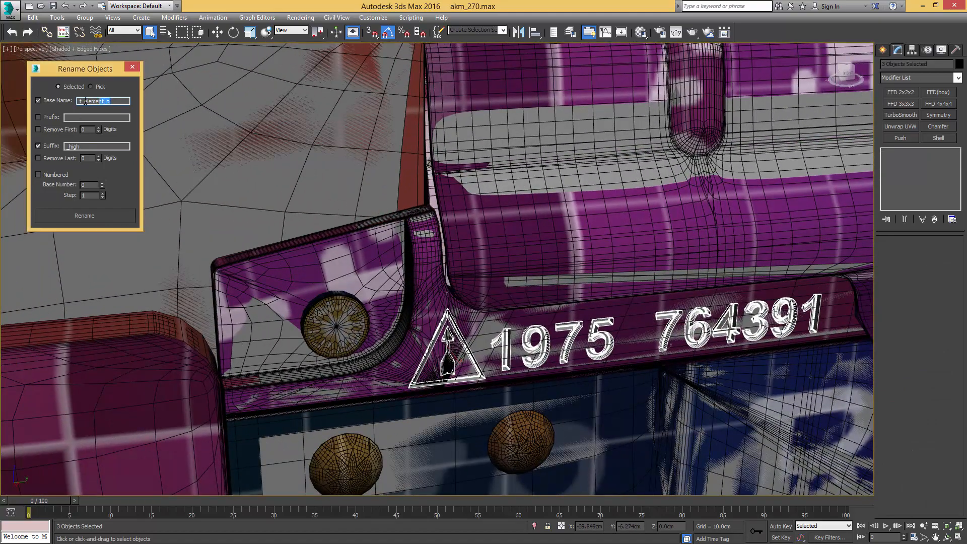
double_click(119, 101)
drag(116, 102, 146, 101)
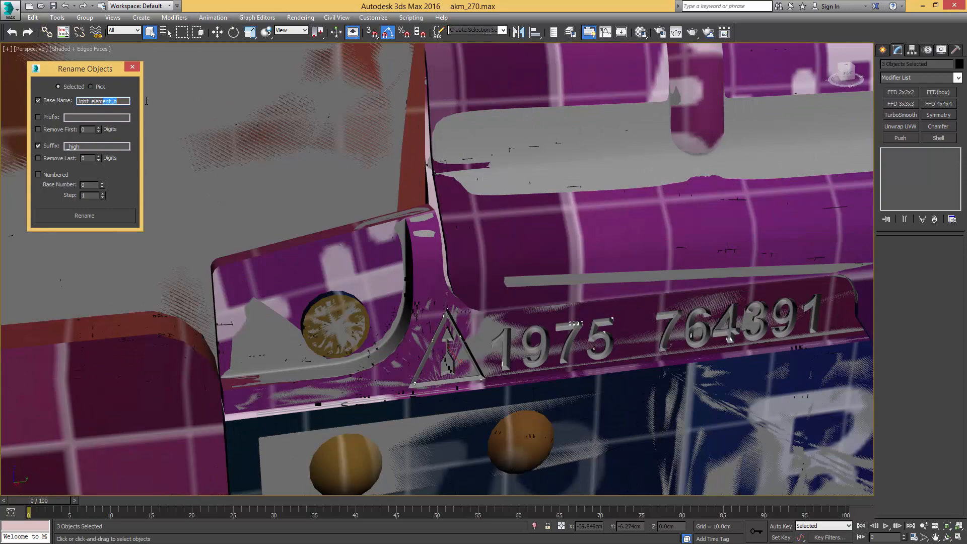
click(96, 215)
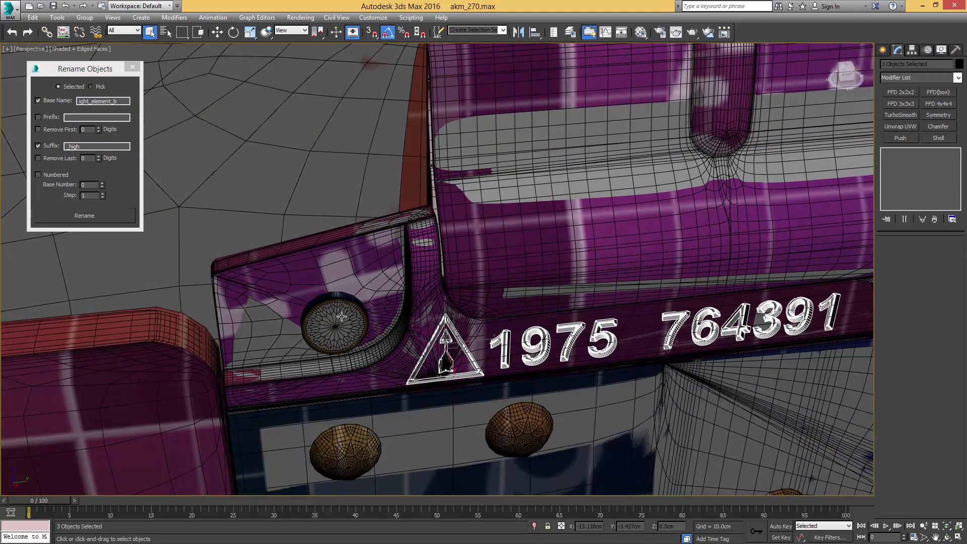
Step: Rename the high-poly round screw in the bracket beside the triangle emblem as rear_sight_element_b_screw_high
click(345, 302)
alt+middle_drag(359, 302, 339, 295)
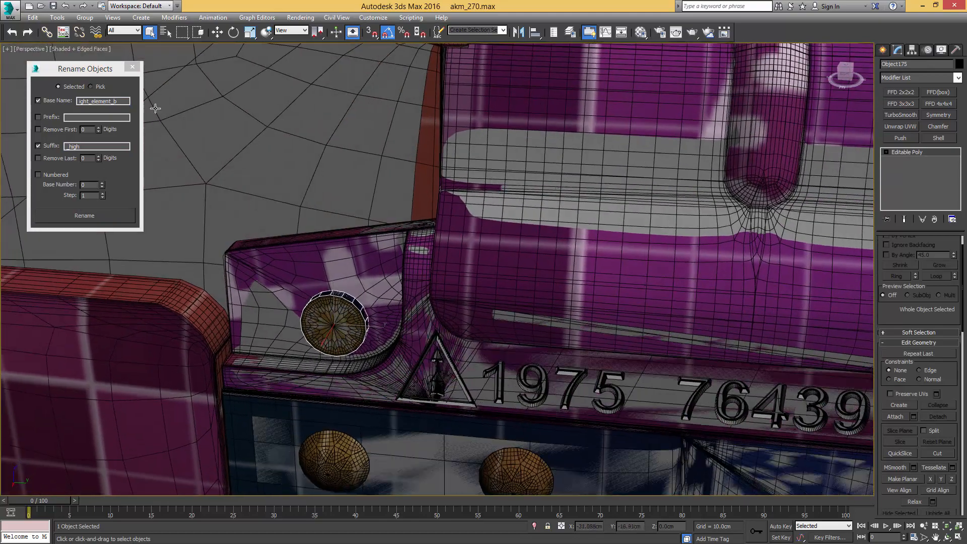
click(115, 101)
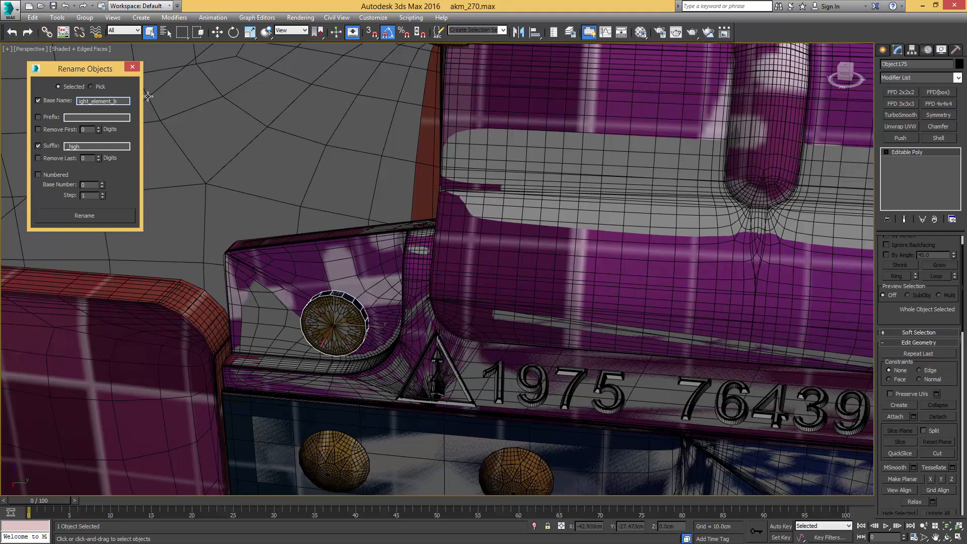
text(ew)
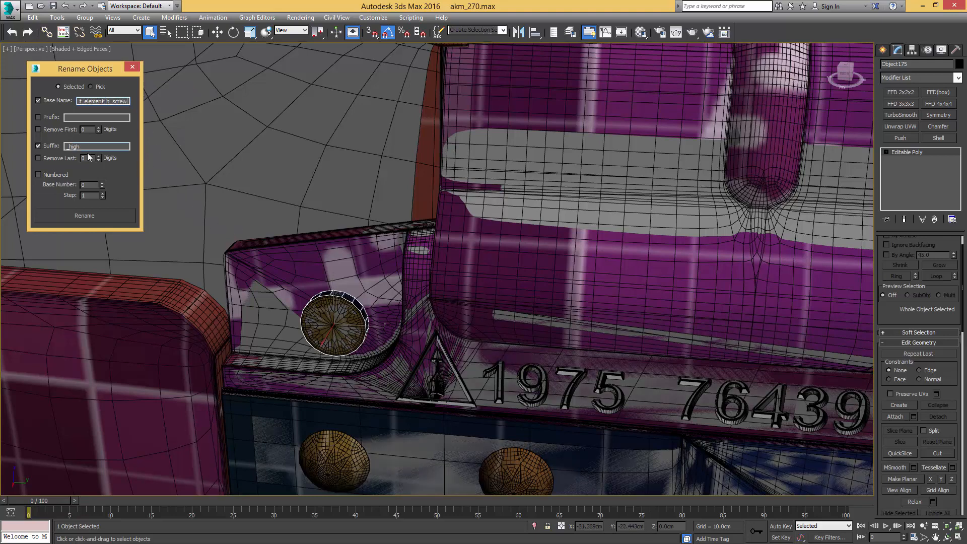
middle_drag(325, 278, 360, 246)
scroll(348, 262, up, 3)
key(F3)
click(370, 285)
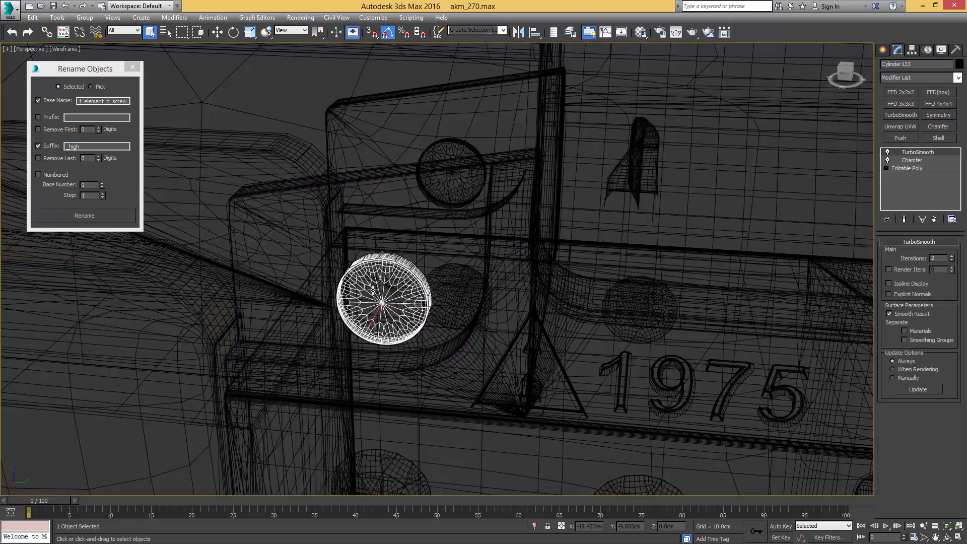
key(F3)
click(93, 215)
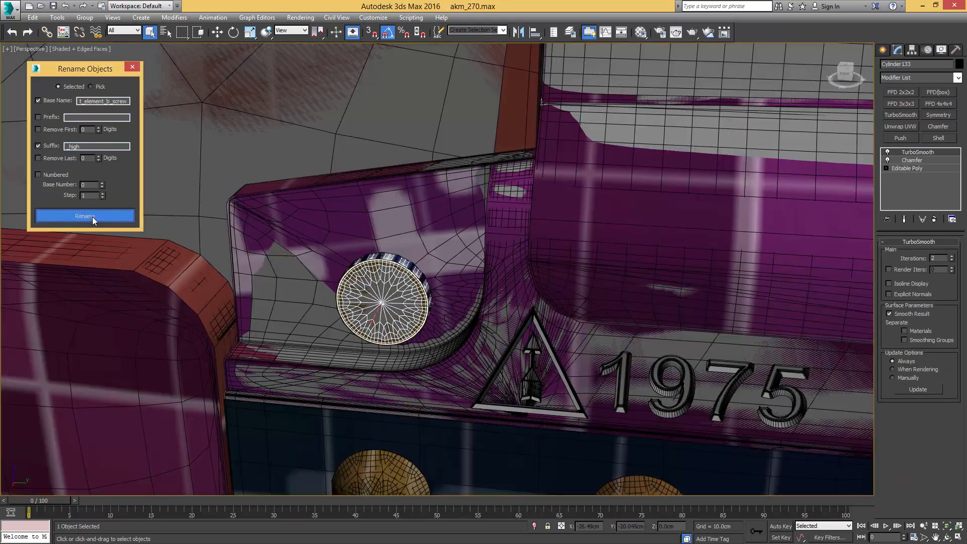
Step: Rename the low-poly version of the same bracket screw as rear_sight_element_b_screw_low and check the neighbouring parts' names
click(378, 258)
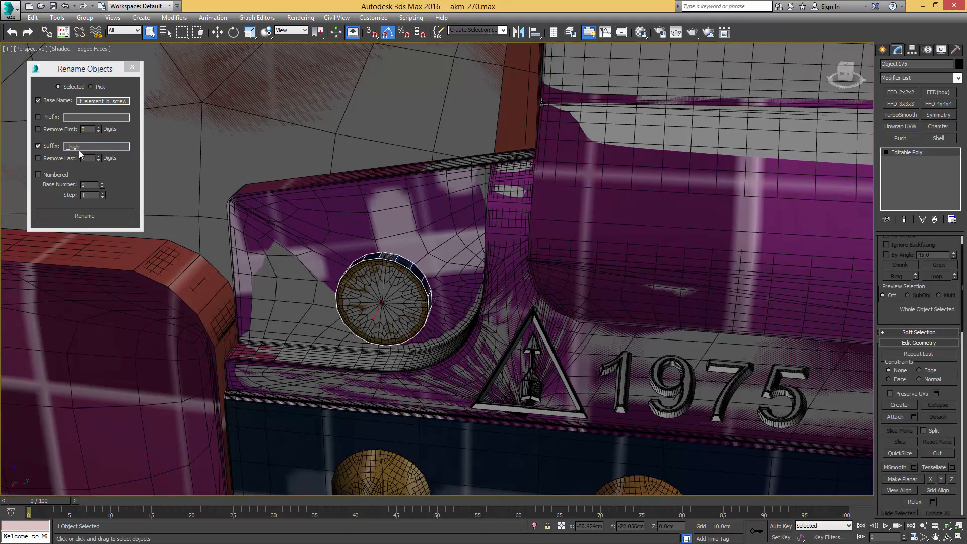
drag(66, 147, 122, 146)
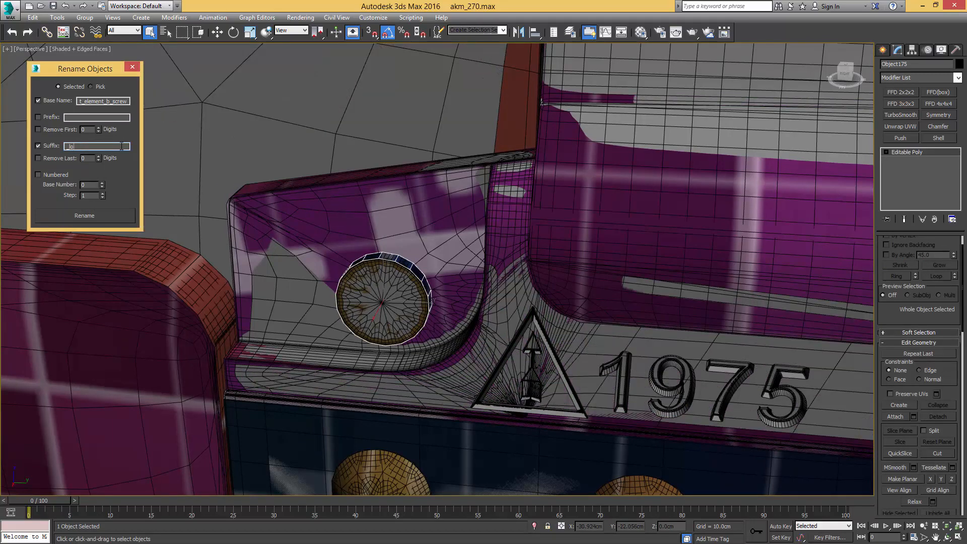
click(103, 216)
alt+middle_drag(371, 274, 404, 285)
click(400, 279)
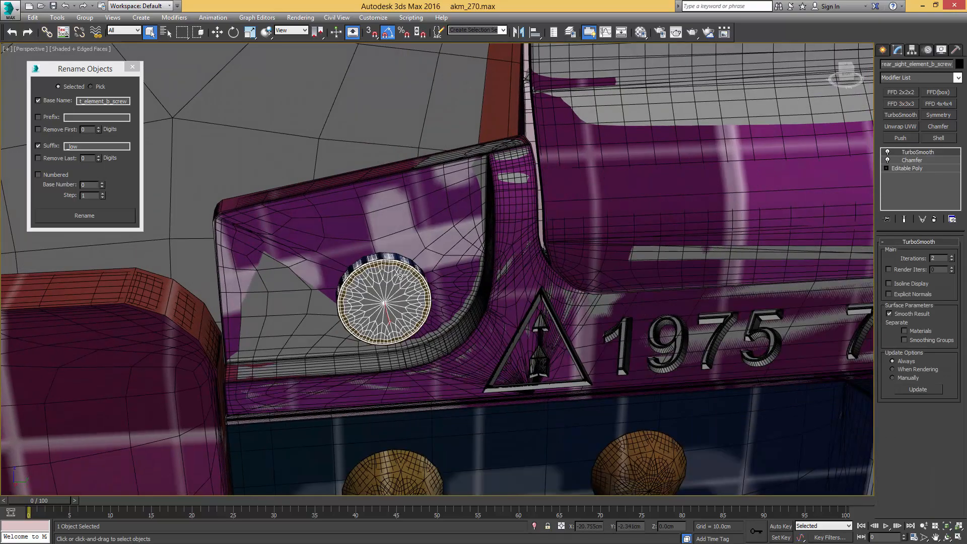
click(422, 227)
Step: Select the high-poly lower handguard and rename it as handguard_high
scroll(422, 228, down, 8)
alt+middle_drag(427, 234, 379, 224)
middle_drag(315, 230, 471, 248)
scroll(470, 248, up, 2)
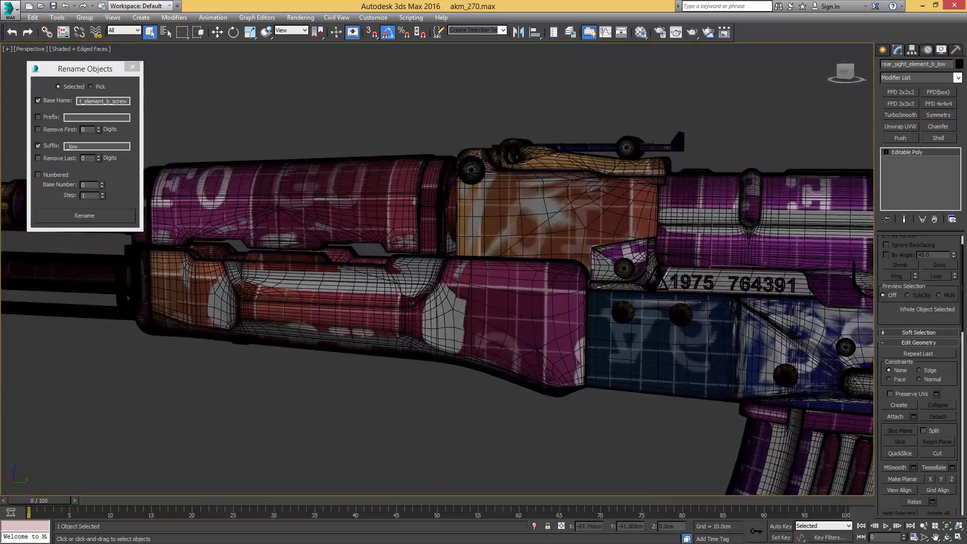
alt+middle_drag(417, 270, 405, 274)
middle_drag(406, 274, 356, 280)
click(480, 278)
double_click(122, 100)
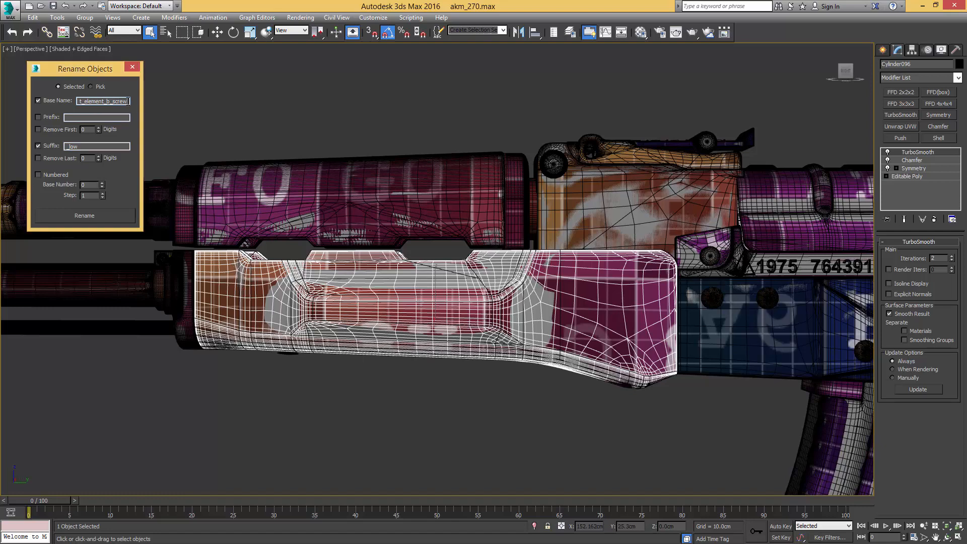
text(handguard)
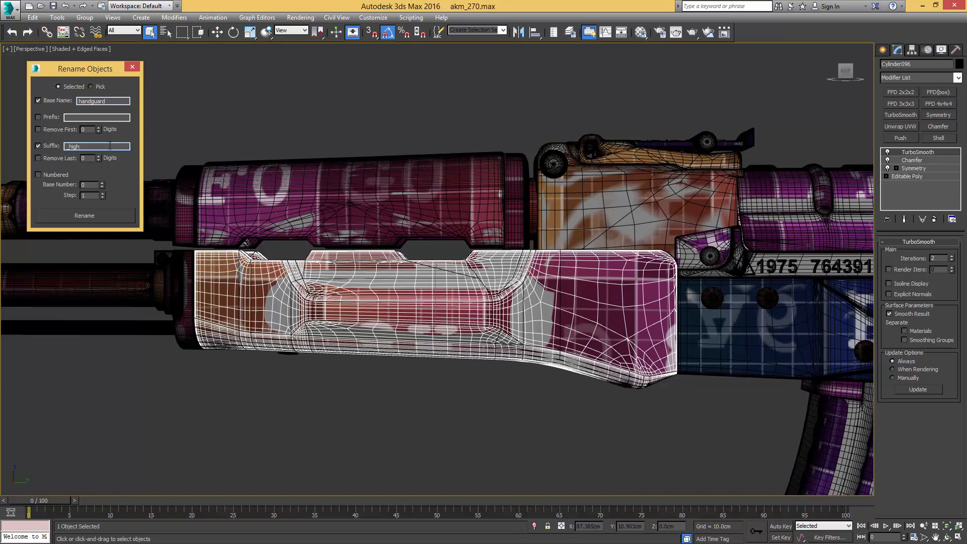
click(97, 215)
Step: Select the recessed round fitting on the underside of the lower handguard and rename it as handguard_high
scroll(276, 268, up, 10)
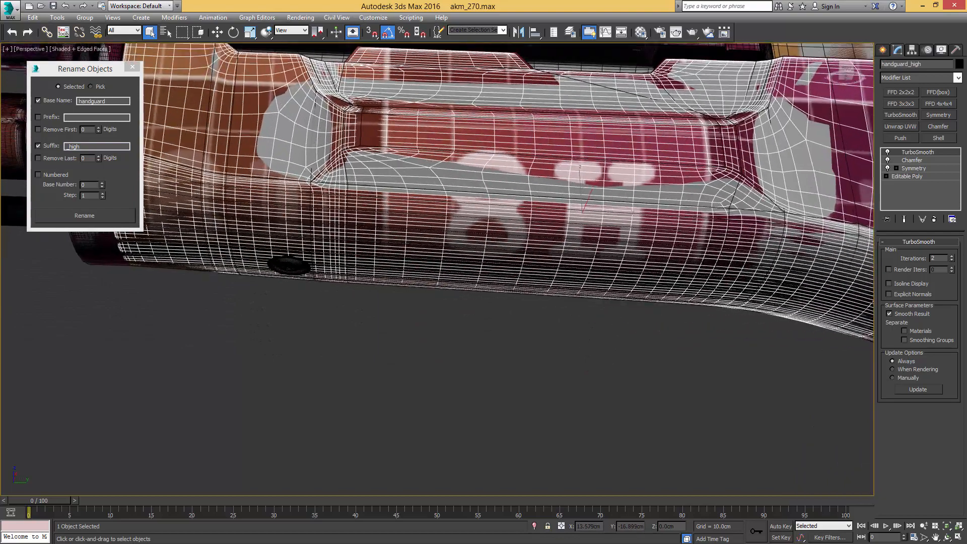
scroll(280, 252, up, 5)
click(252, 169)
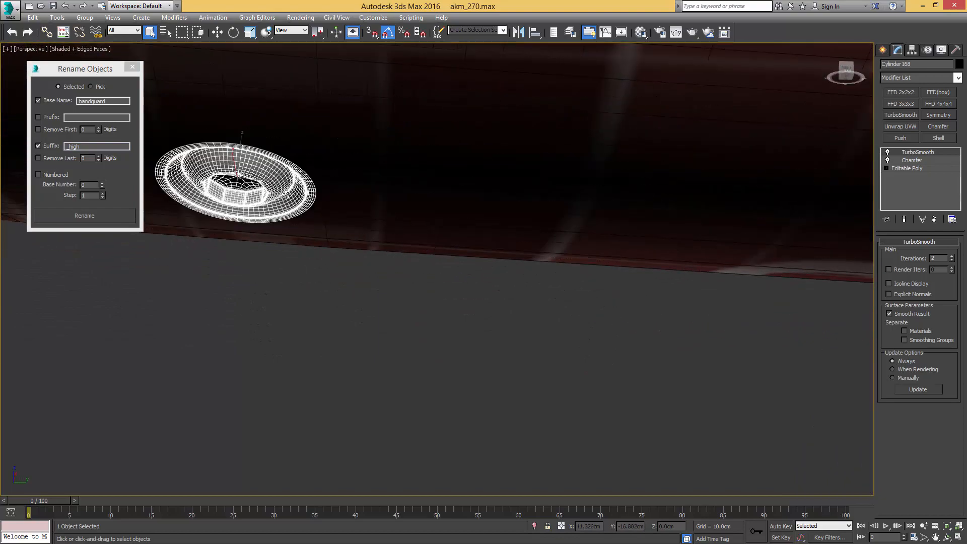
scroll(289, 199, down, 5)
alt+middle_drag(292, 203, 281, 196)
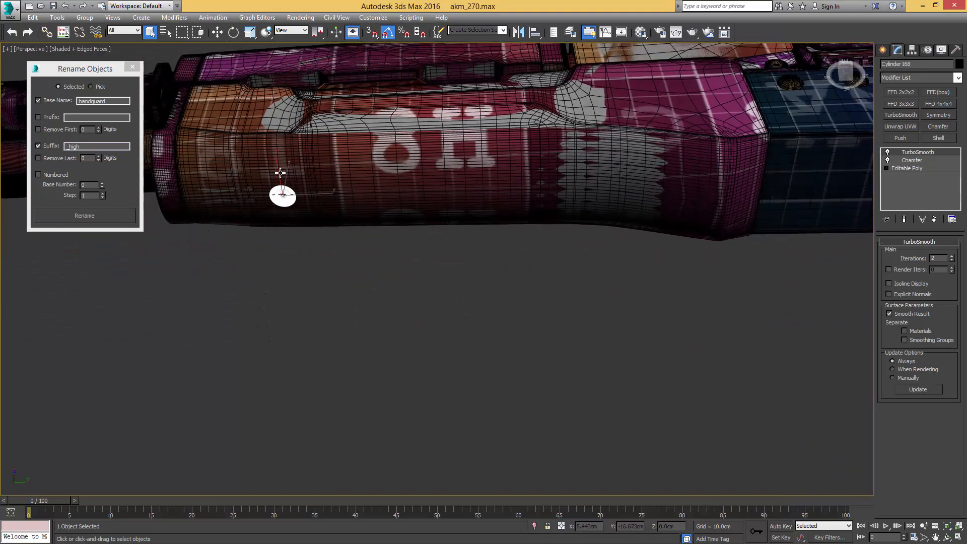
click(95, 216)
Step: Select the small round detail on the opposite side of the lower handguard and rename it as handguard_high
alt+middle_drag(263, 237, 546, 257)
scroll(546, 257, up, 3)
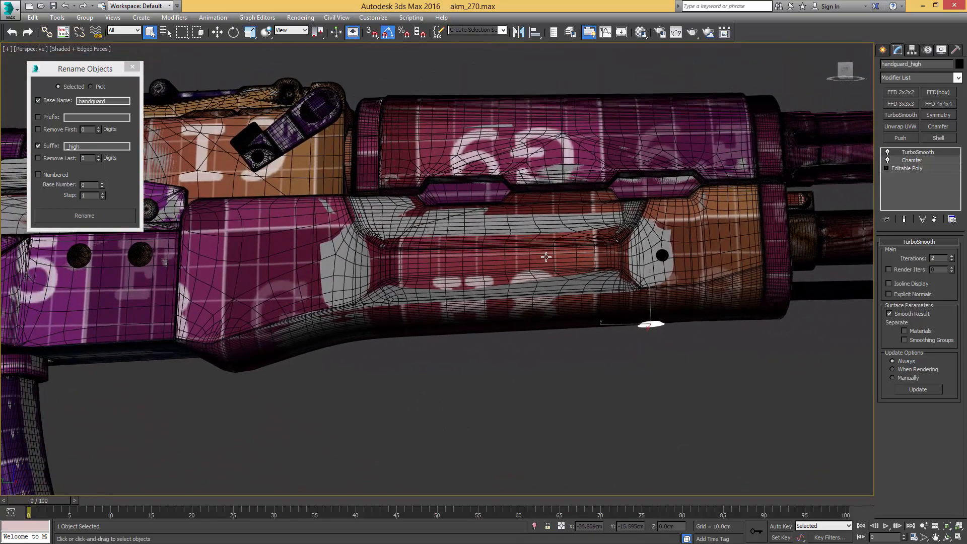
scroll(536, 264, up, 5)
click(676, 257)
alt+middle_drag(675, 256, 522, 240)
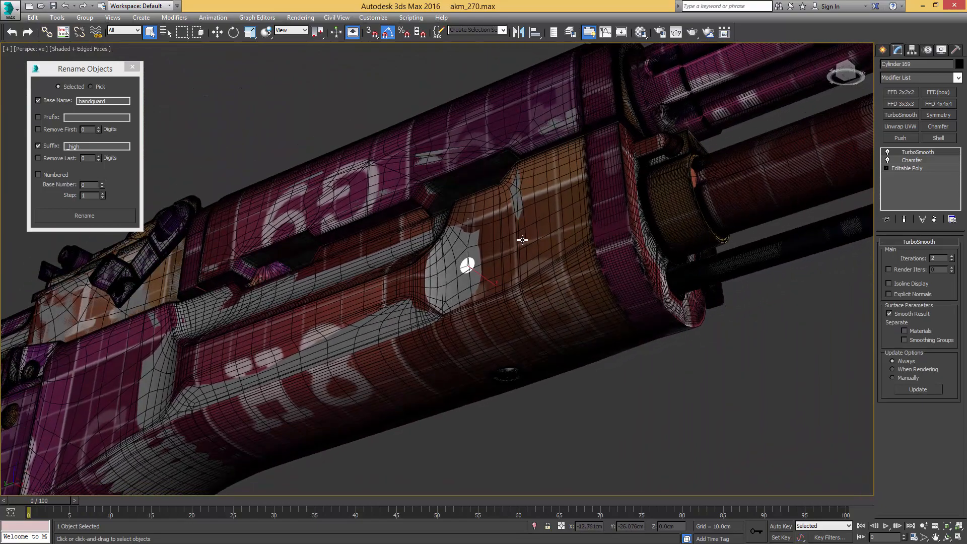
click(94, 217)
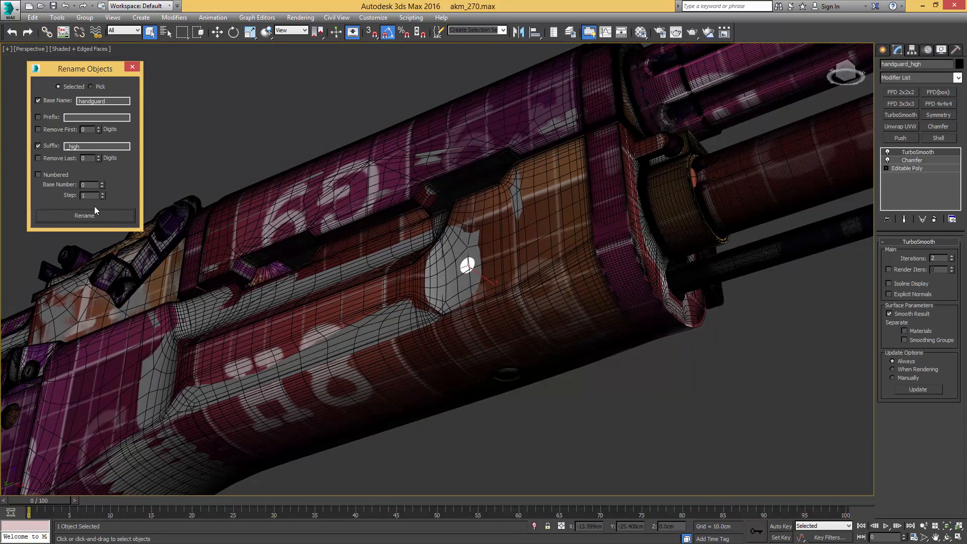
Step: Select the low-poly lower handguard and rename it as handguard_low
middle_drag(314, 219, 376, 254)
click(376, 255)
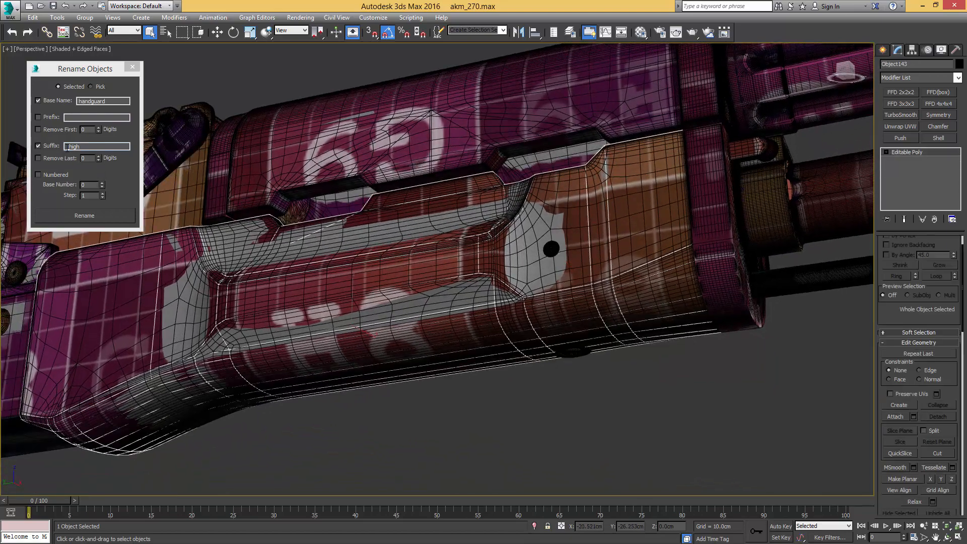
drag(66, 147, 117, 146)
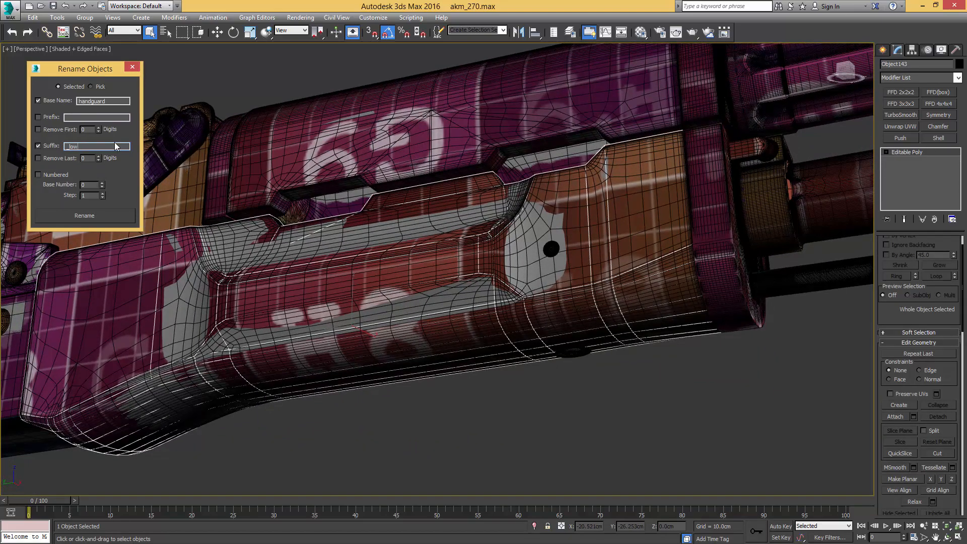
click(98, 217)
Step: Select the high-poly upper handguard and rename it as handguard_upper_high
alt+middle_drag(312, 230, 341, 237)
click(453, 190)
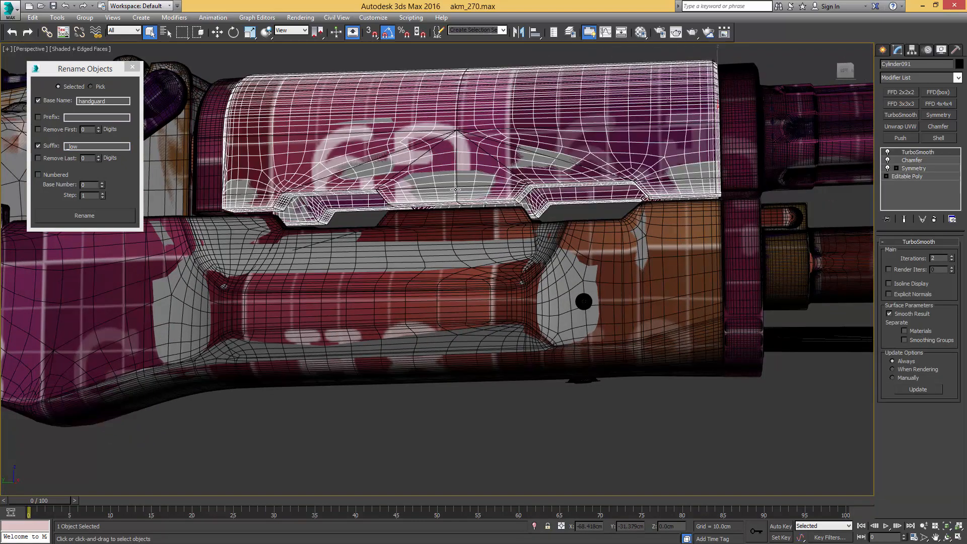
click(115, 101)
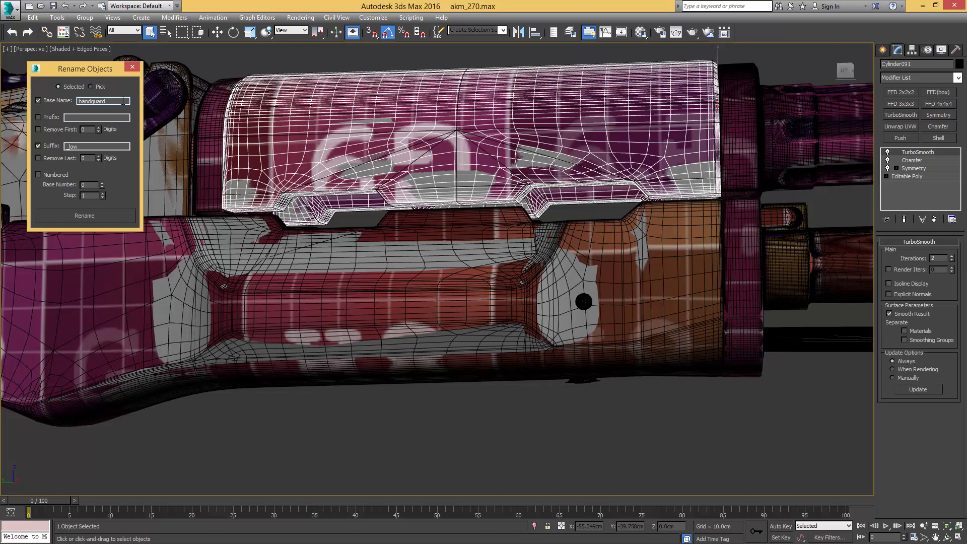
text(_upper)
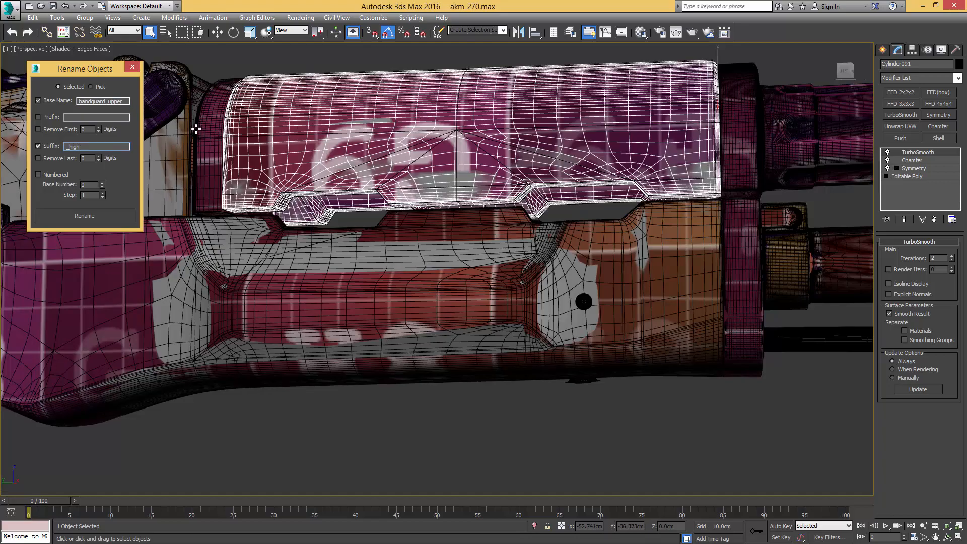
click(87, 215)
Step: Select the low-poly upper handguard and rename it as handguard_upper_low
alt+middle_drag(402, 222, 317, 179)
click(473, 220)
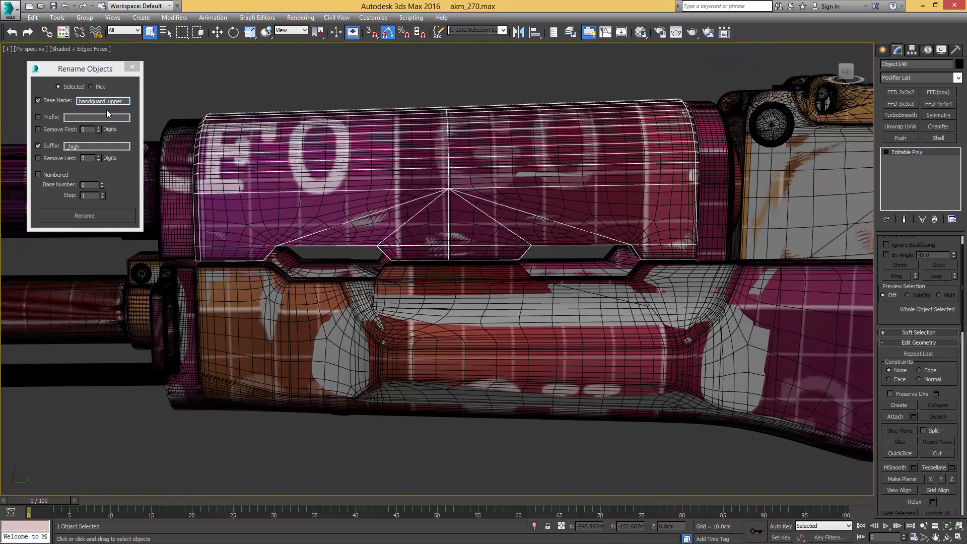
double_click(69, 146)
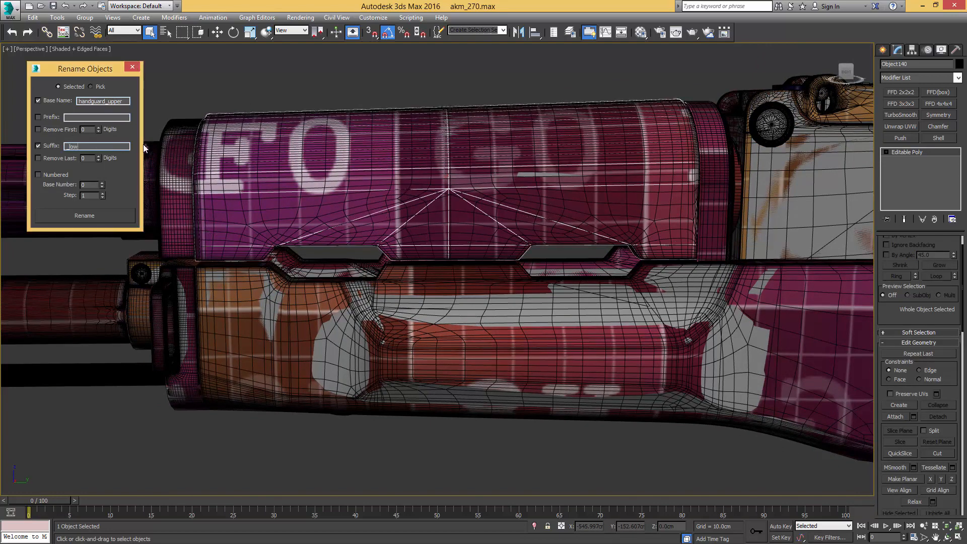
click(94, 219)
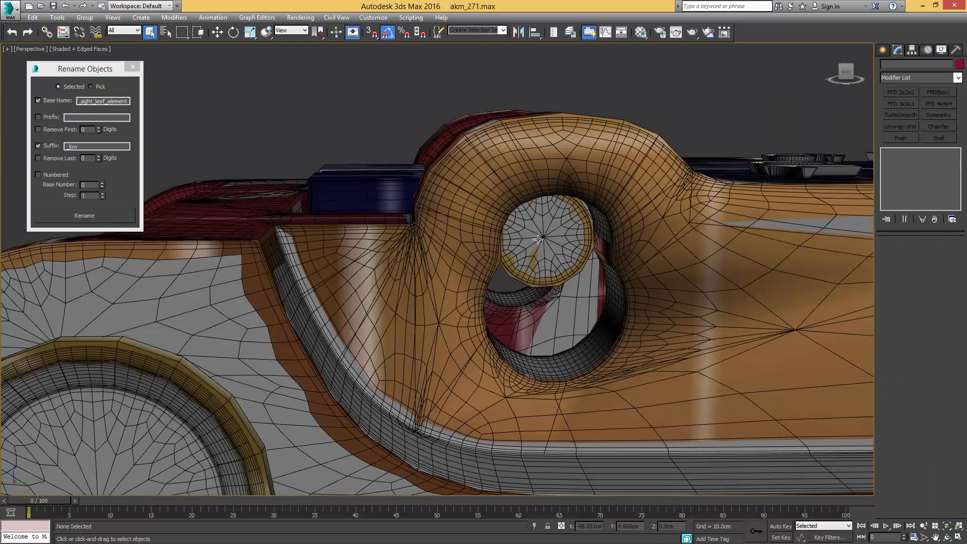
Step: Rename the high-poly pin inside the rear sight's oval opening with a base name ending in element_rear_sight and the suffix _high
click(541, 237)
key(F3)
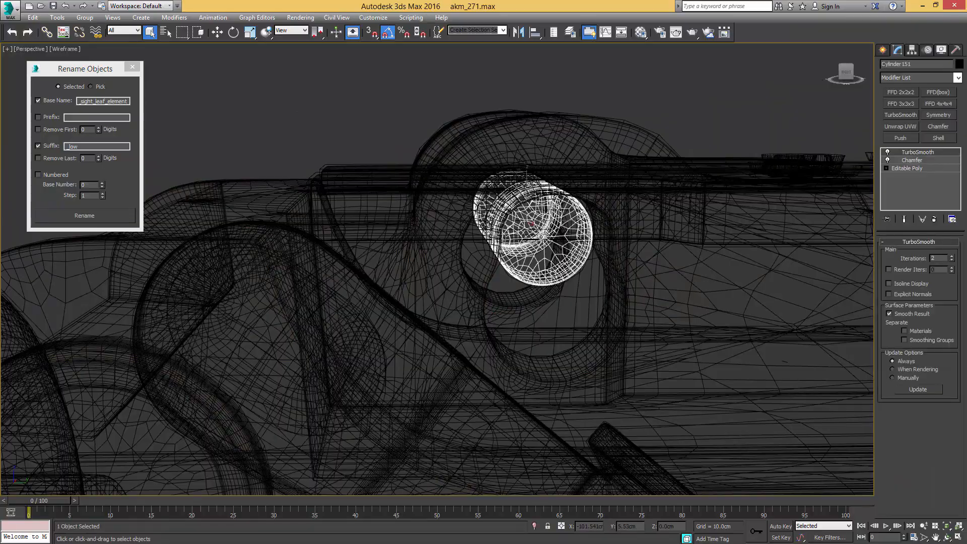
key(F3)
mouse_move(524, 238)
alt+middle_down()
mouse_move(597, 273)
mouse_move(680, 252)
mouse_move(651, 270)
mouse_move(531, 261)
mouse_move(389, 213)
alt+middle_up()
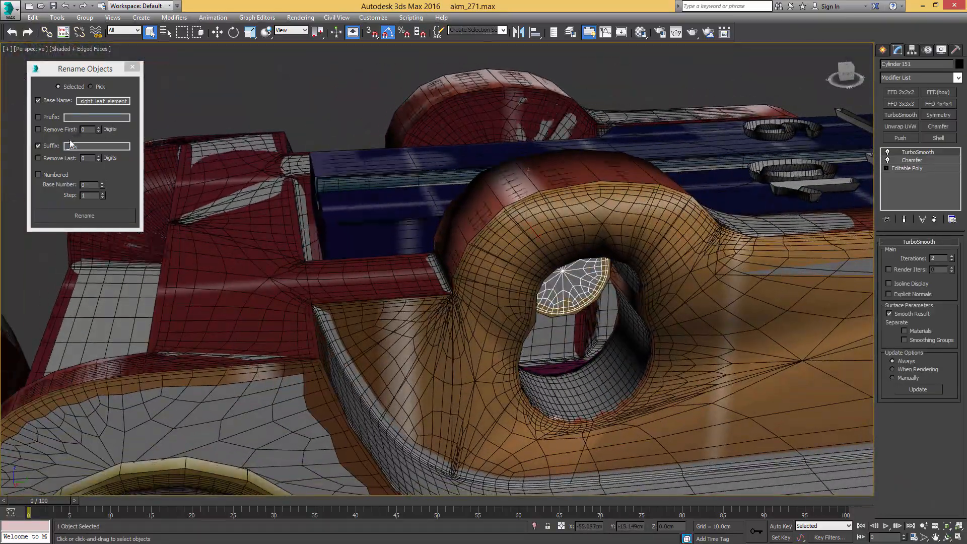
drag(70, 146, 114, 136)
text(high)
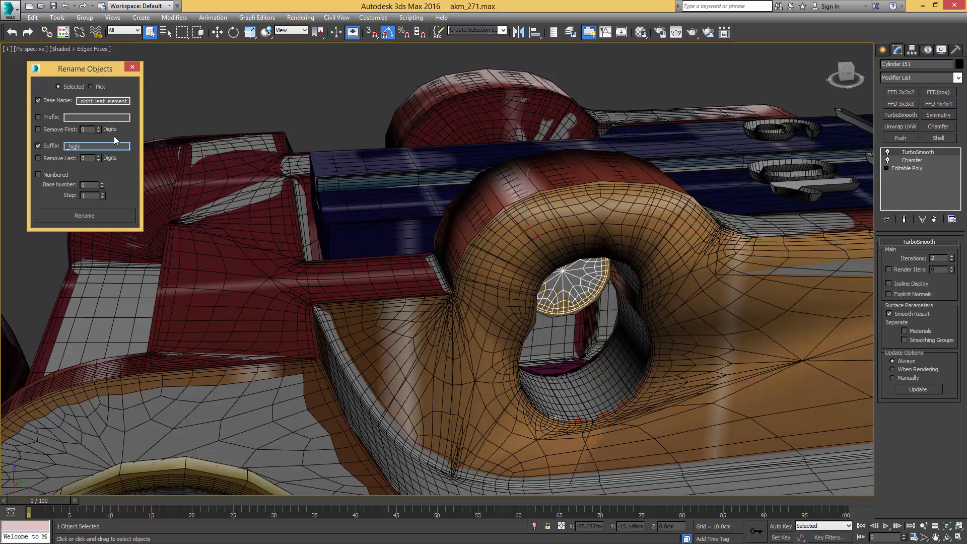
double_click(126, 101)
key(BackSpace)
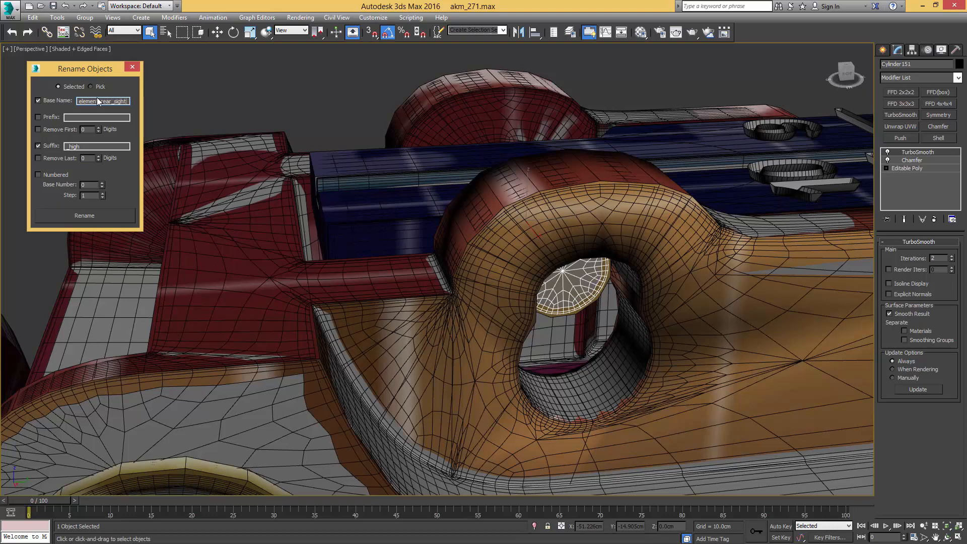
click(78, 215)
Step: Select both low-poly pins of the rear sight and rename them with base name ending in element_rear_sight and suffix _low
click(597, 294)
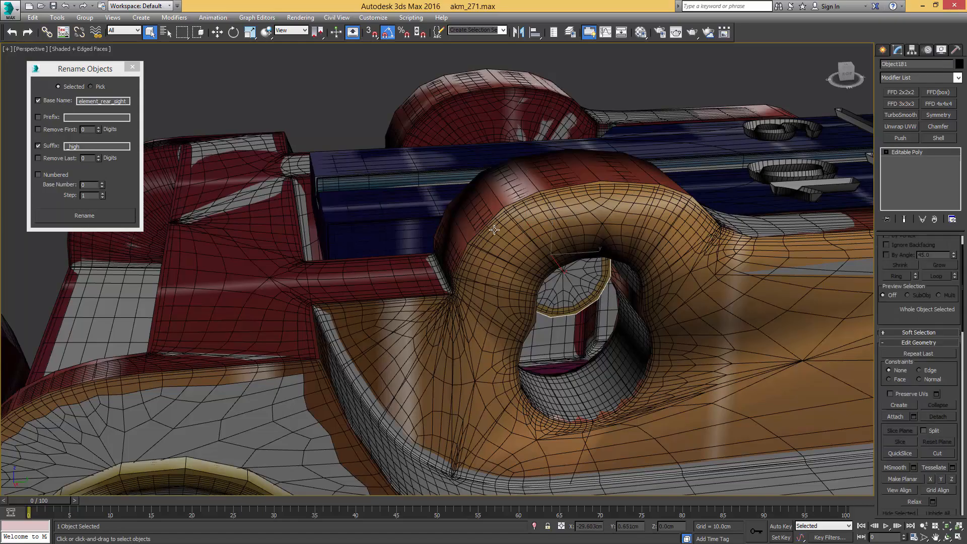
alt+middle_drag(410, 202, 478, 334)
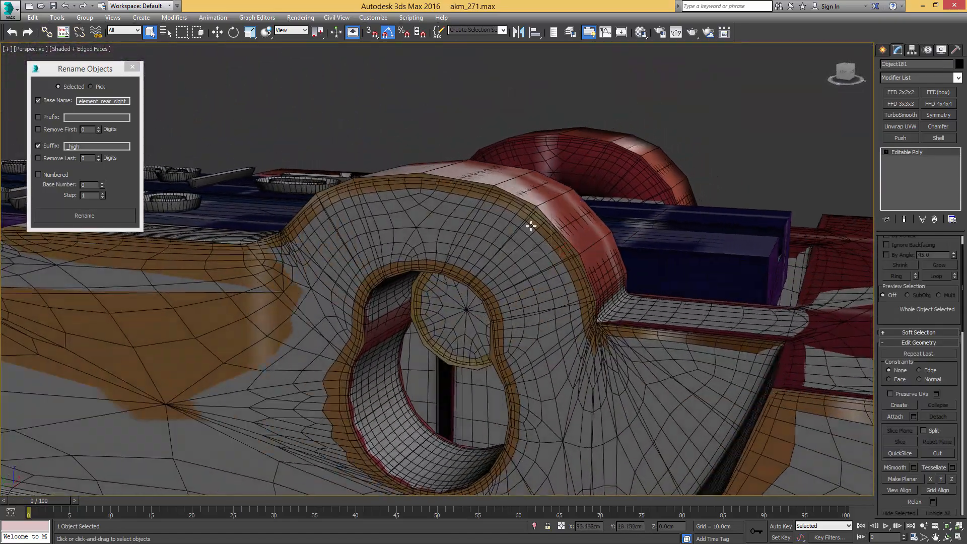
ctrl+click(460, 366)
key(F3)
key(F3)
alt+middle_drag(482, 240, 479, 258)
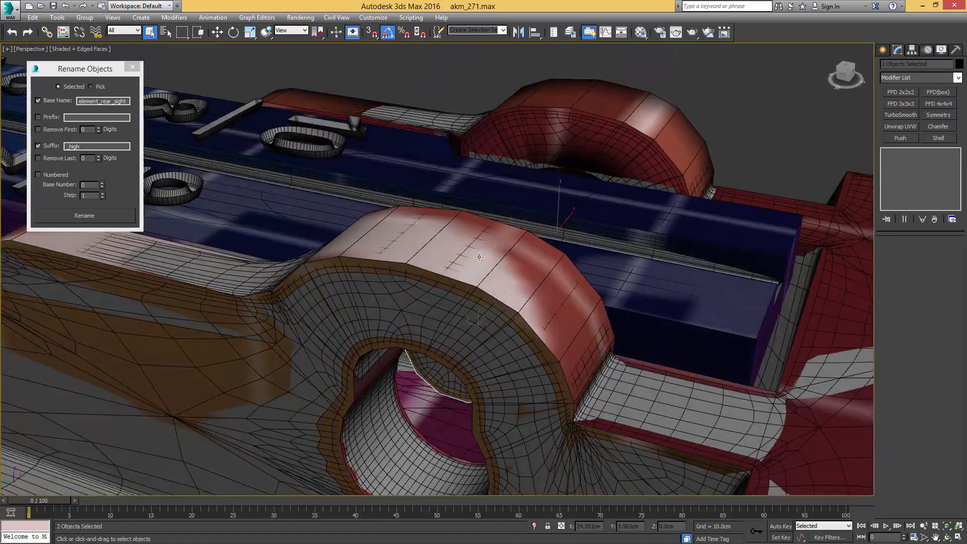
key(F3)
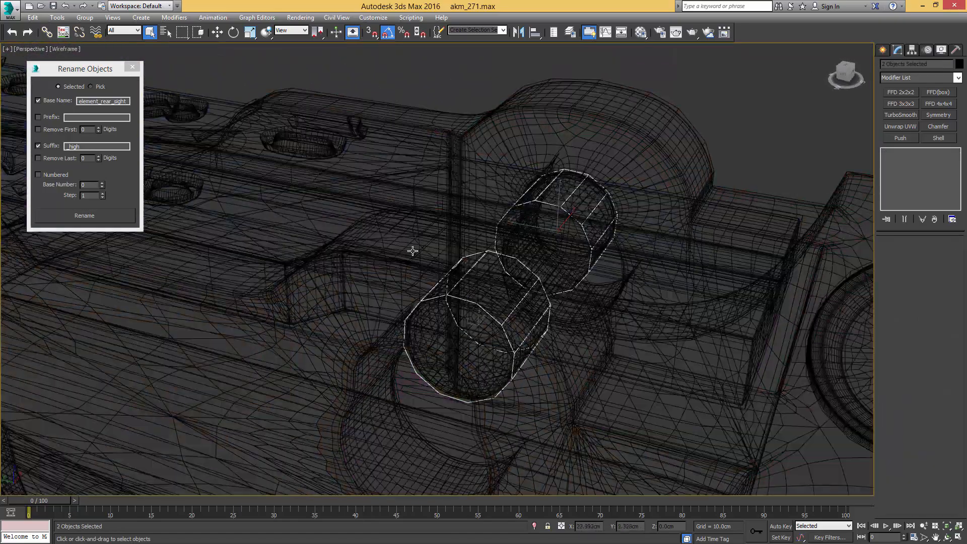
click(86, 146)
text(_low)
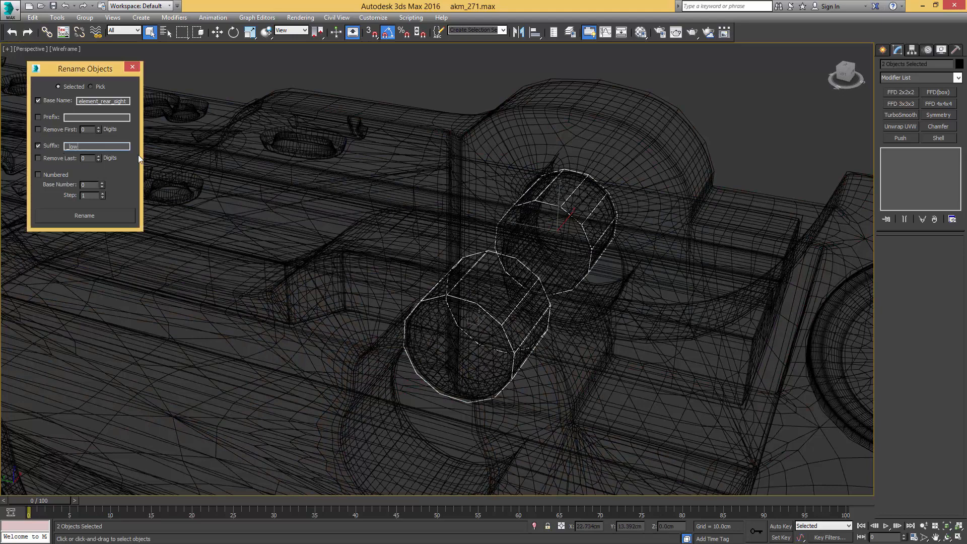
click(89, 213)
key(F3)
Step: Select the low-poly cylinder between the rear sight block and the handguard and rename it as cylinder_low
scroll(419, 209, down, 8)
mouse_move(469, 216)
middle_down()
mouse_move(419, 209)
mouse_move(458, 190)
middle_up()
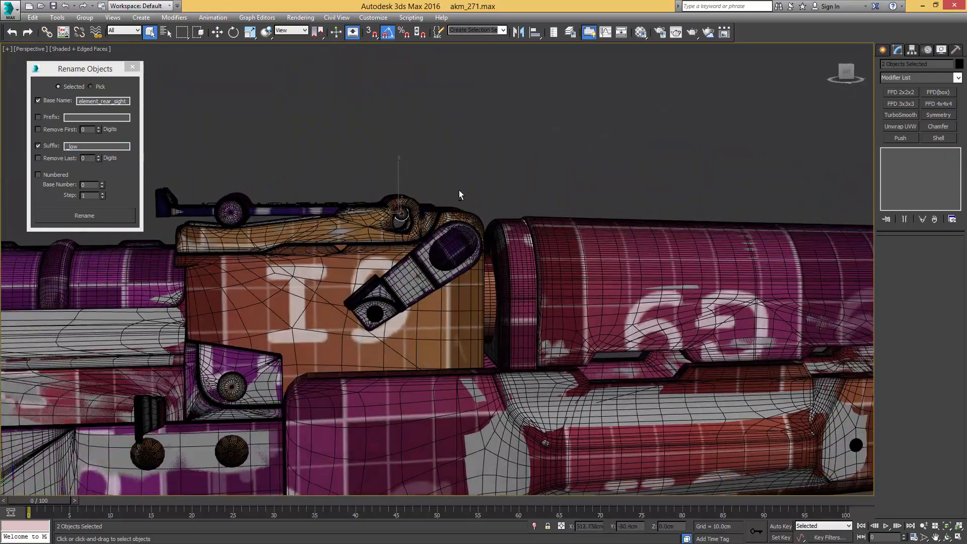
click(488, 270)
scroll(488, 271, up, 5)
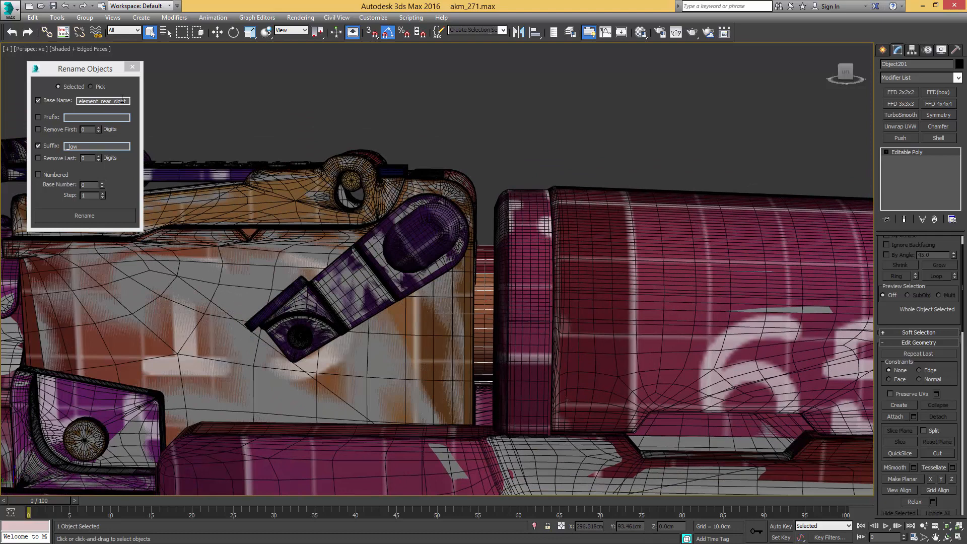
double_click(122, 100)
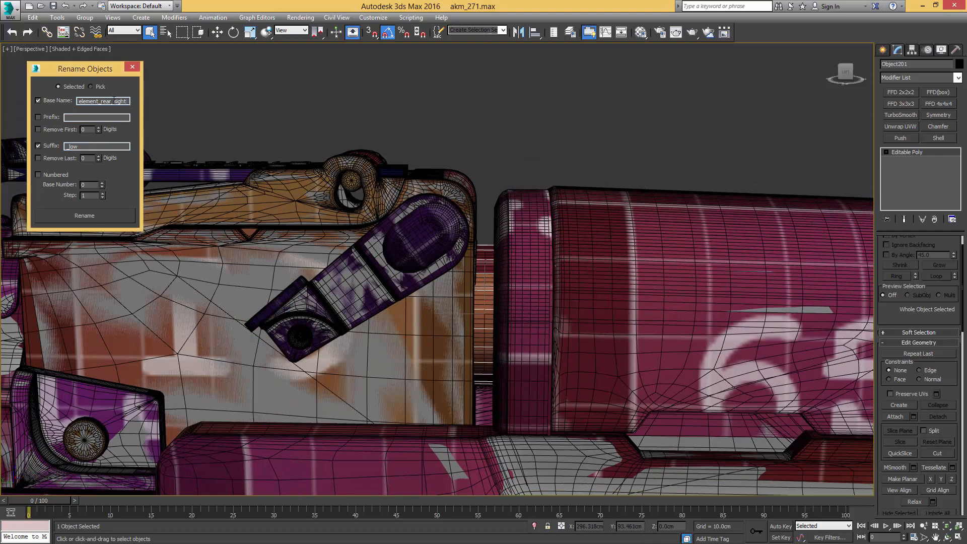
text(cylinder)
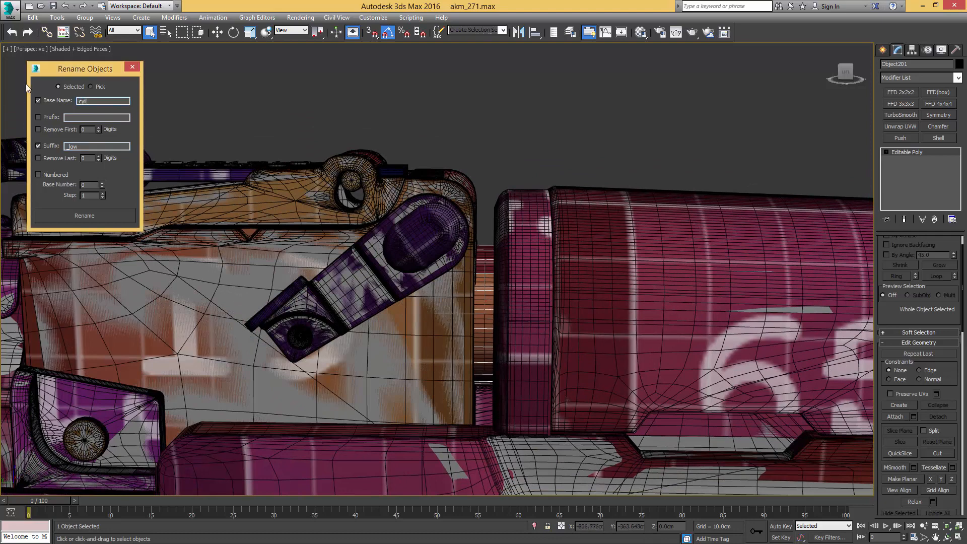
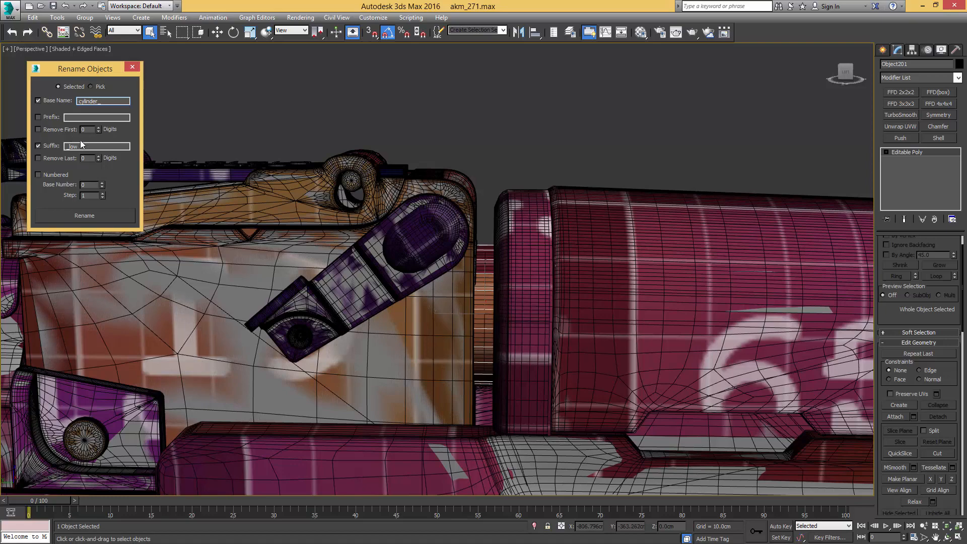
click(84, 216)
Step: Select the matching high-poly cylinder between the rear sight block and the handguard and rename it as cylinder_high
middle_drag(482, 291, 479, 237)
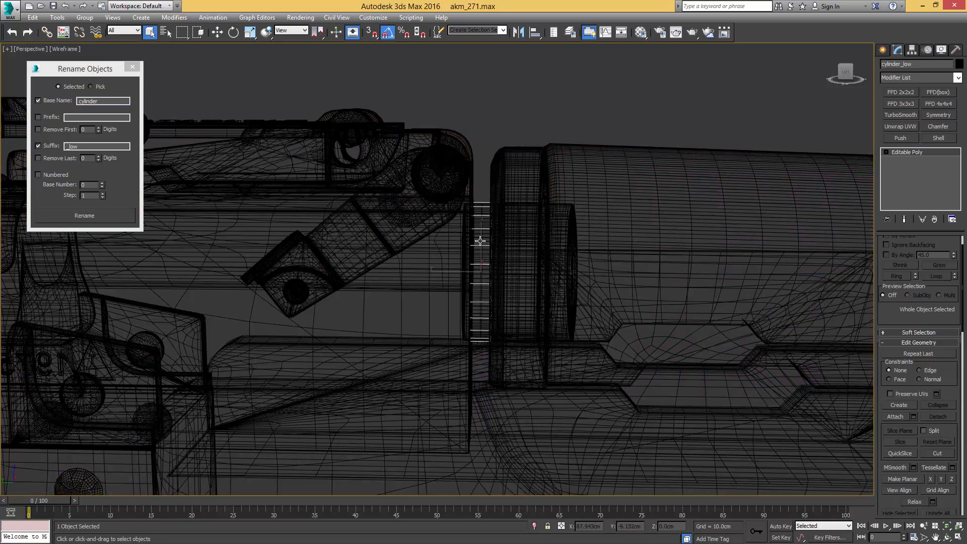
click(479, 237)
click(72, 145)
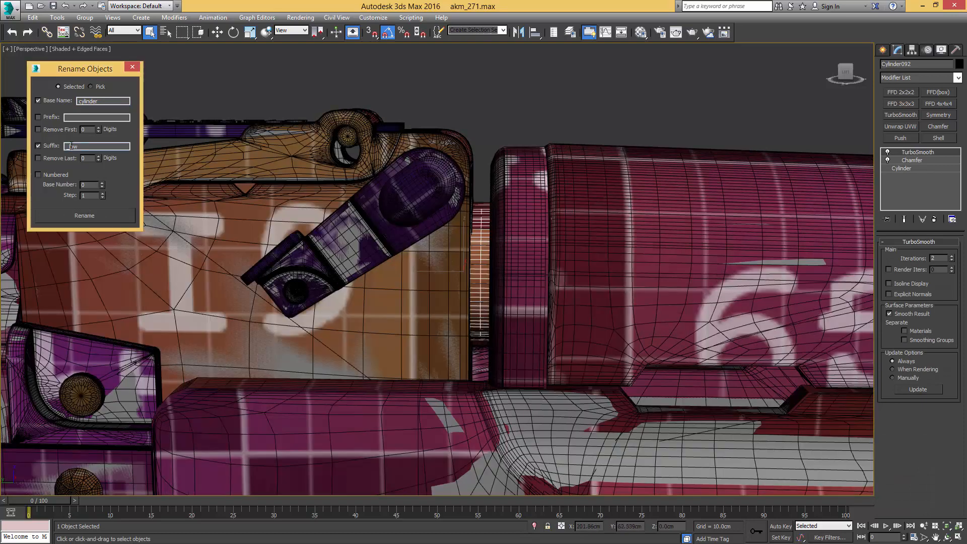
key(BackSpace)
click(96, 218)
Step: Select the low-poly metal ring at the rear end of the upper handguard and rename it as handguardmetal_low
middle_drag(536, 215, 527, 259)
click(492, 225)
click(82, 101)
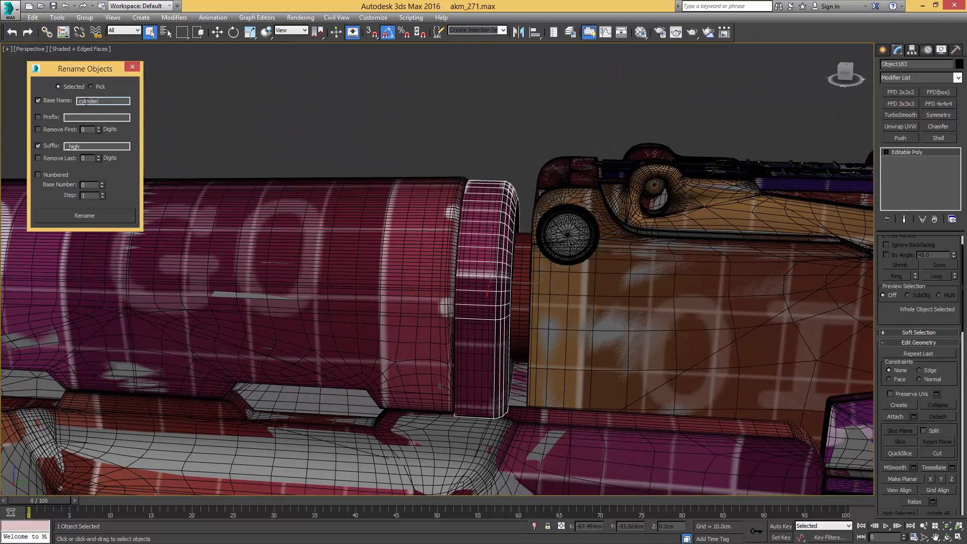
double_click(82, 101)
text(metal)
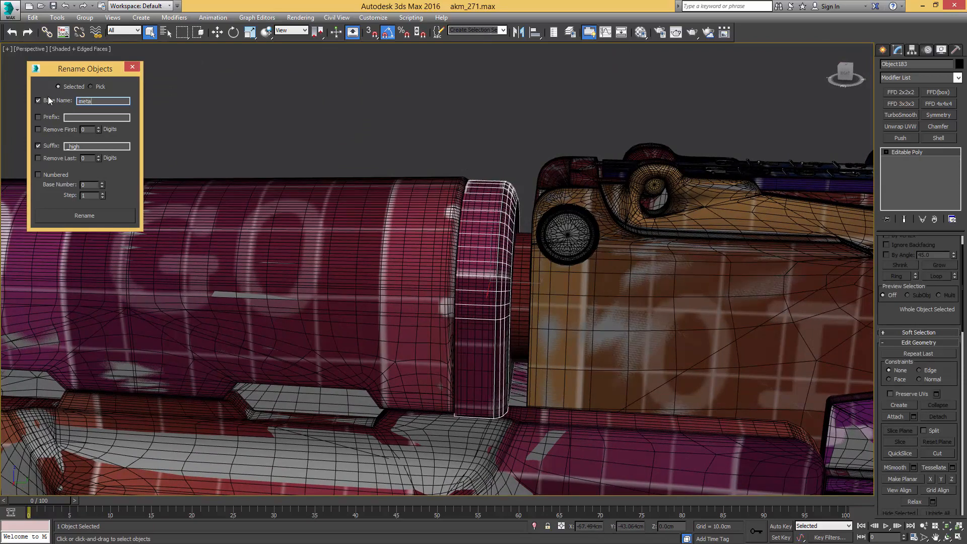
key(BackSpace)
key(BackSpace)
key(BackSpace)
key(BackSpace)
key(BackSpace)
text(handguardmetal)
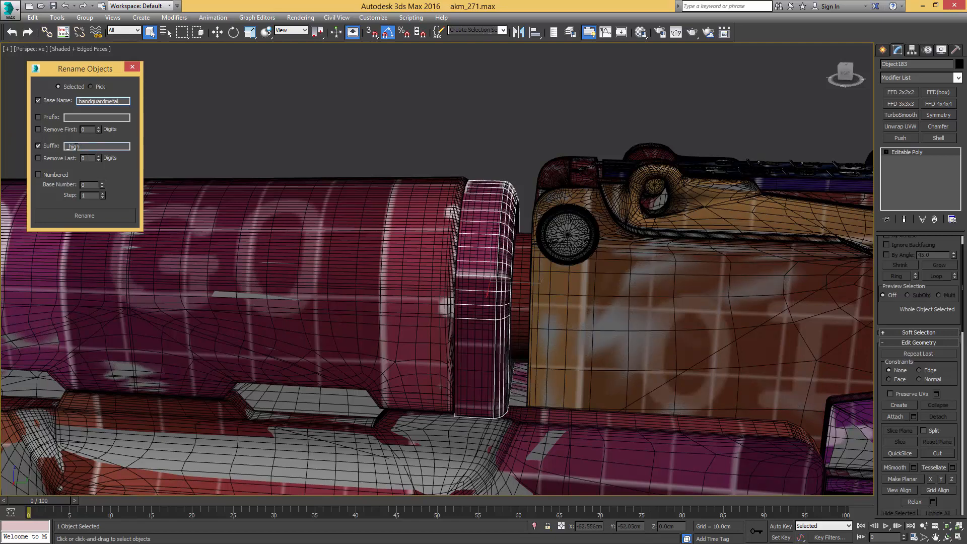
drag(70, 146, 95, 144)
click(110, 214)
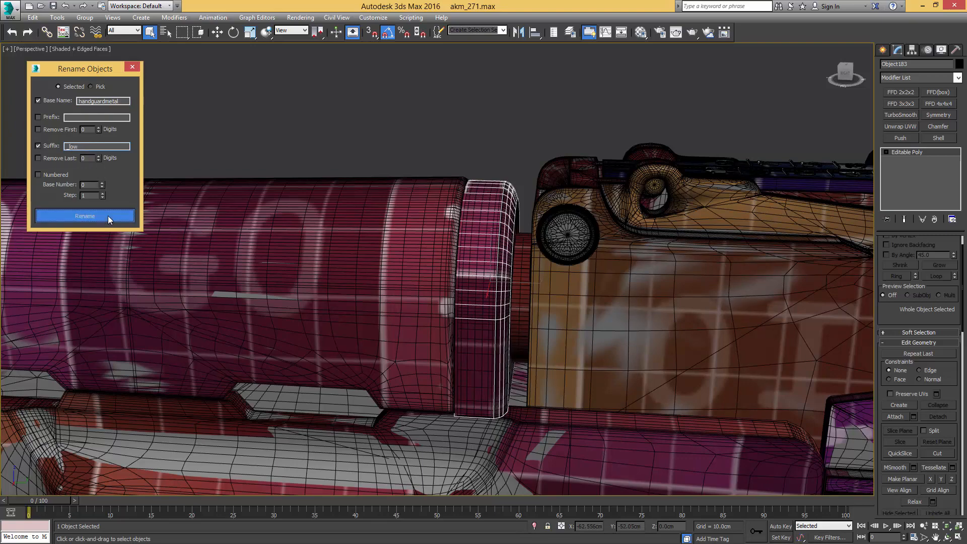
Step: Select the high-poly metal ring at the rear end of the upper handguard and rename it as handguardmetal_high
scroll(469, 236, up, 3)
key(F3)
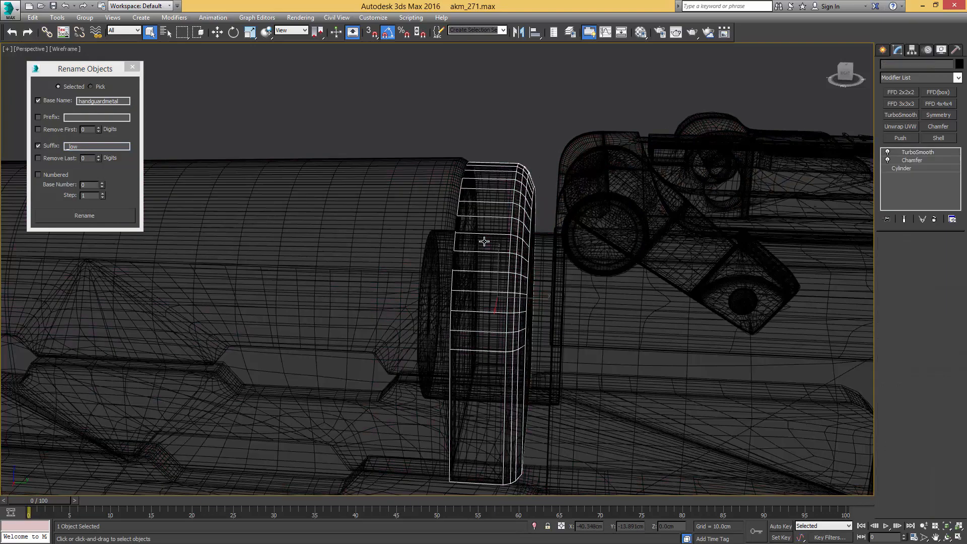
click(484, 233)
key(F3)
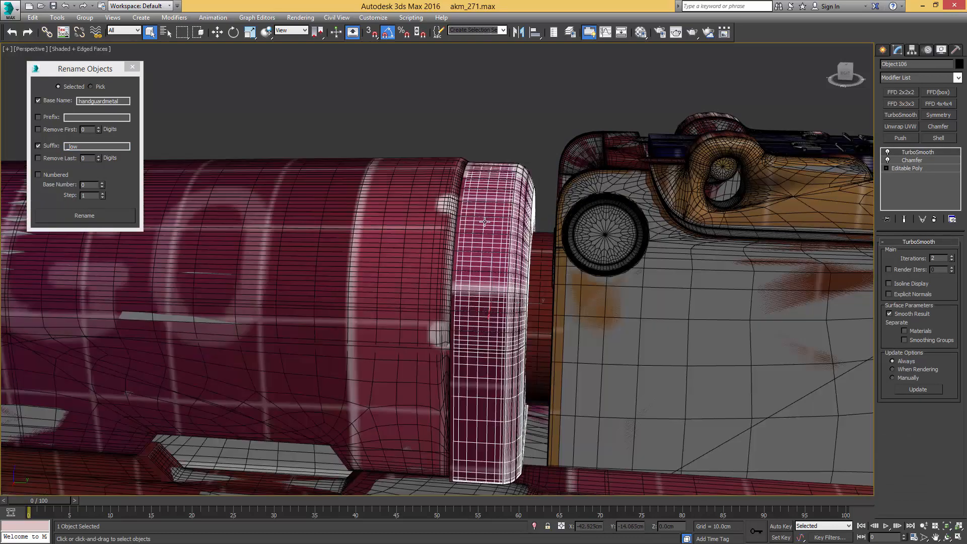
drag(67, 146, 115, 144)
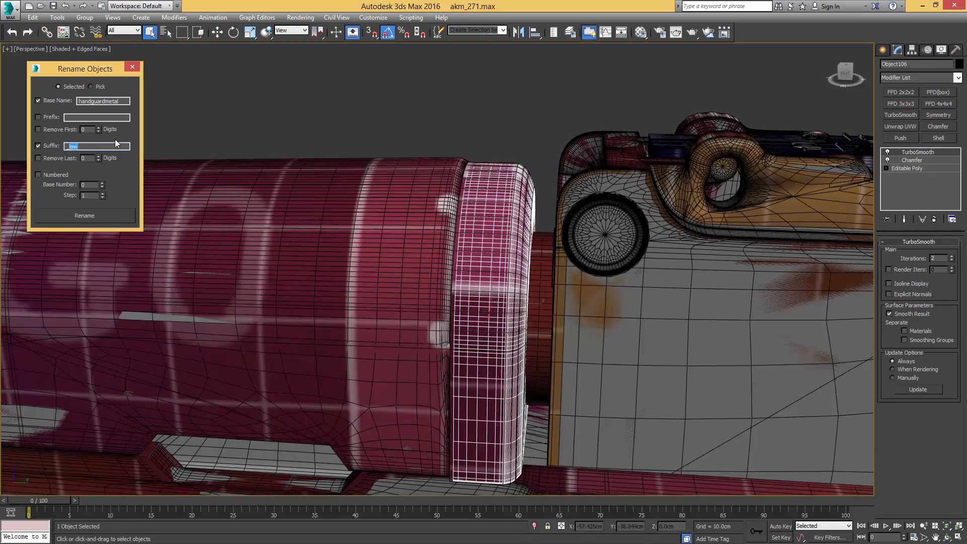
click(93, 217)
Step: Save the scene as the incremental file akm_272.max
middle_drag(327, 291, 336, 189)
scroll(390, 204, down, 5)
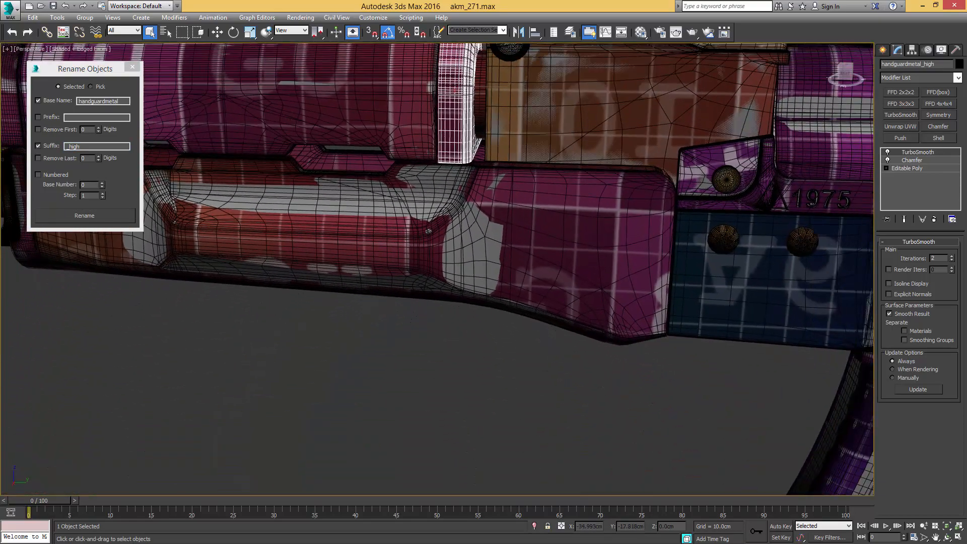
middle_drag(390, 206, 678, 352)
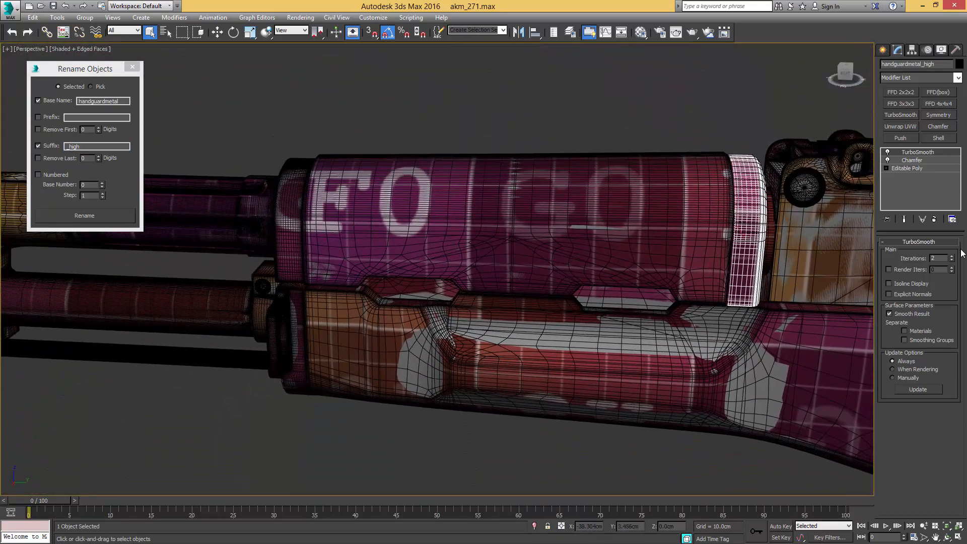
key(ctrl+s)
Step: Select the combined low-poly mesh of the gas tube, gas block, barrel and front sight
middle_drag(96, 251, 575, 238)
scroll(524, 215, down, 3)
scroll(576, 238, up, 2)
click(539, 248)
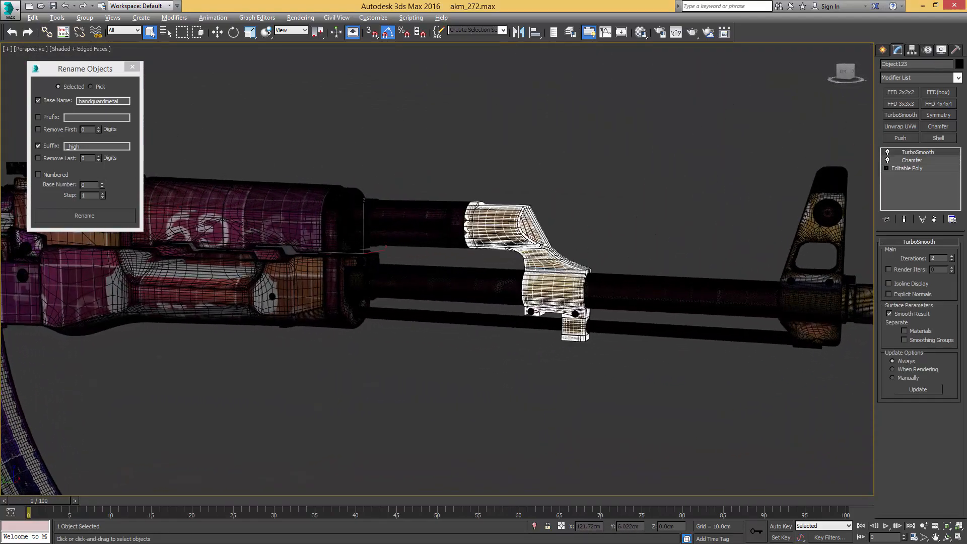
alt+middle_drag(476, 240, 485, 240)
key(F3)
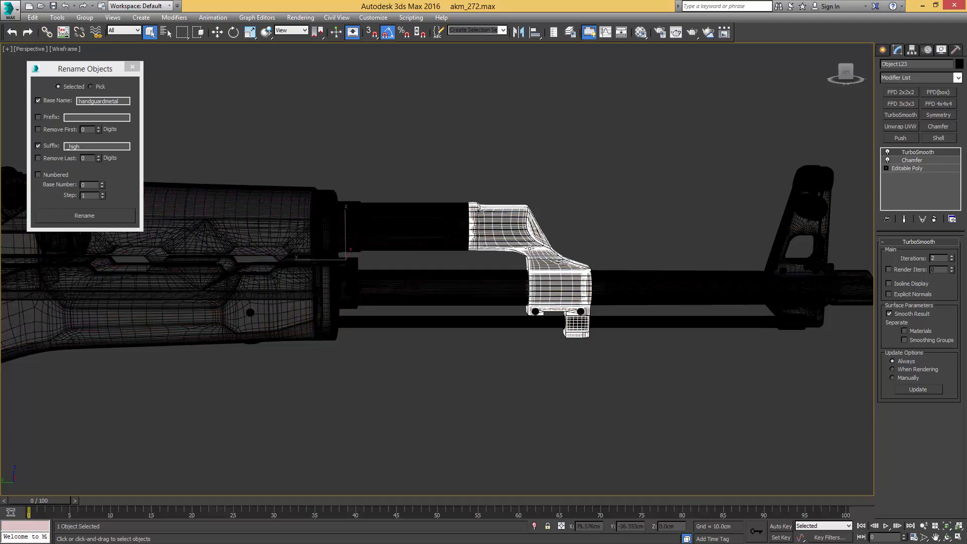
click(509, 278)
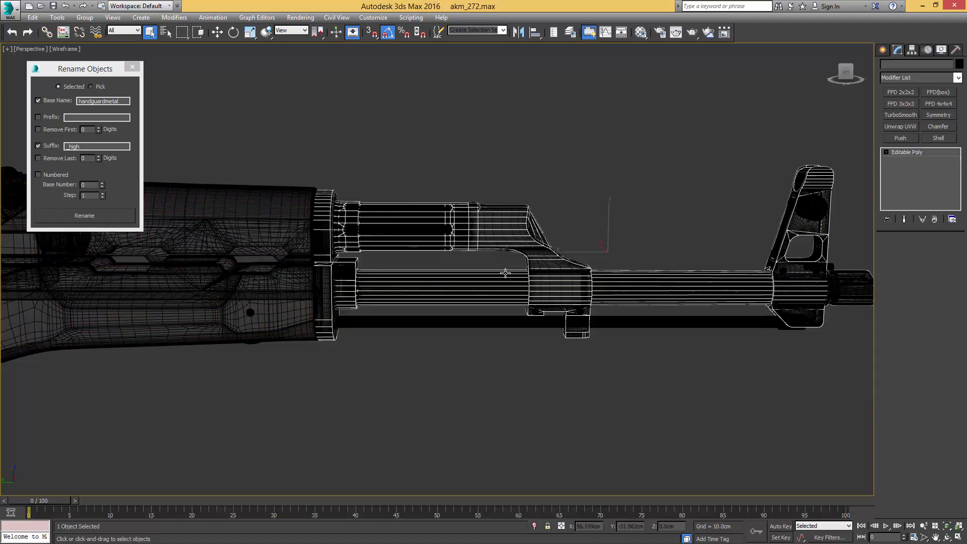
mouse_move(511, 258)
alt+middle_down()
mouse_move(504, 244)
mouse_move(510, 255)
alt+middle_up()
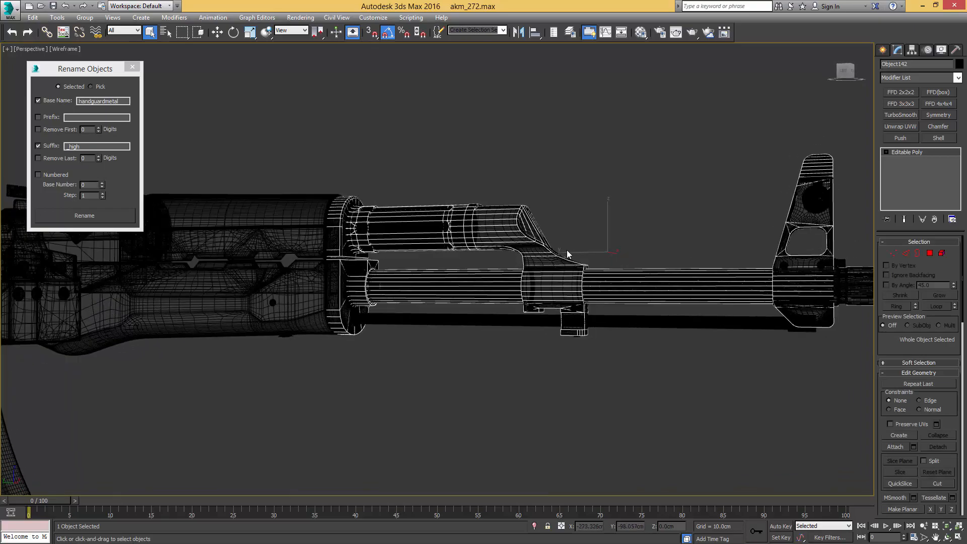
Step: Detach the gas tube polygons together with the upper handguard's front ring from the low-poly mesh as a separate object
middle_drag(598, 252, 488, 266)
alt+middle_drag(405, 262, 428, 261)
middle_drag(275, 250, 465, 261)
key(l)
scroll(357, 225, up, 4)
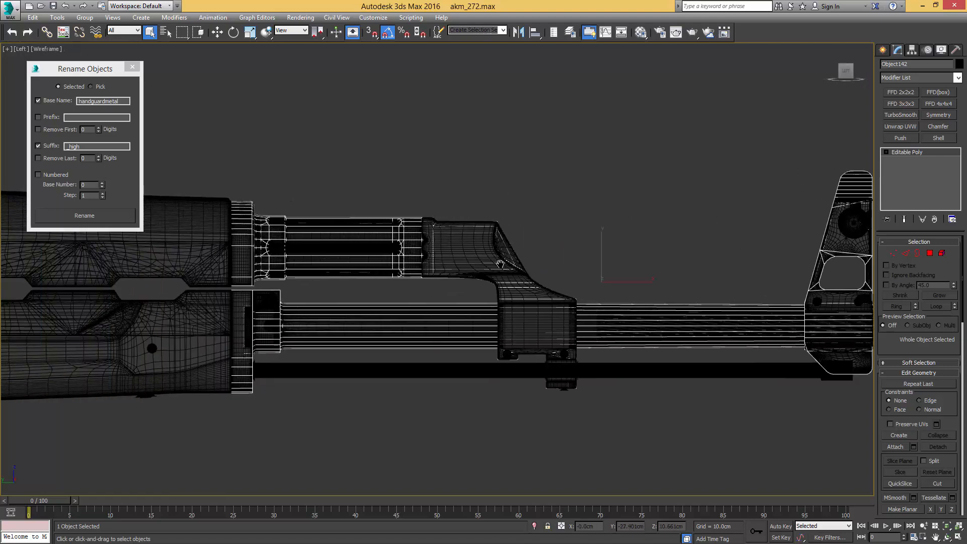
key(4)
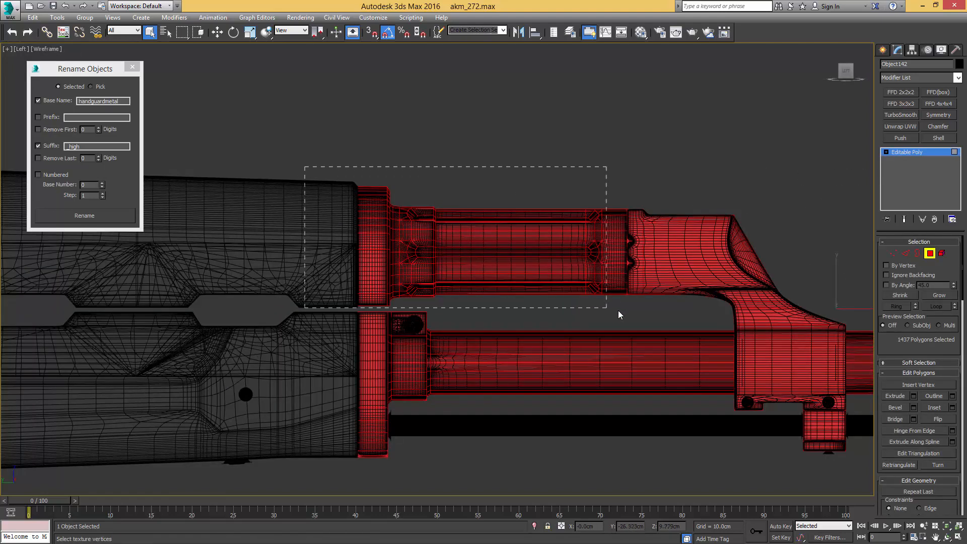
drag(618, 311, 616, 310)
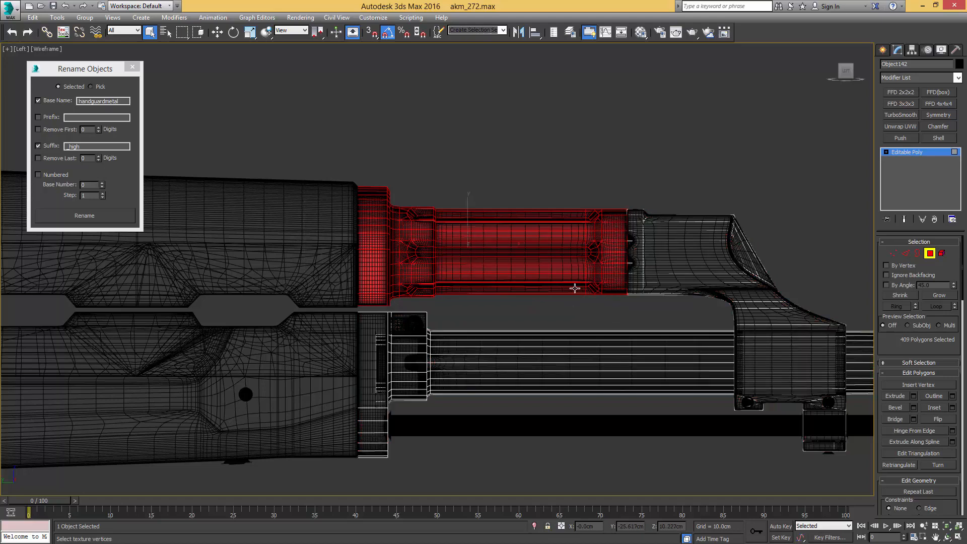
key(alt+d)
click(514, 278)
Step: Detach the barrel section behind the gas block, together with the lower handguard's front ring, as a separate object
middle_drag(418, 321, 439, 304)
drag(345, 284, 511, 459)
middle_drag(573, 341, 486, 318)
key(alt+d)
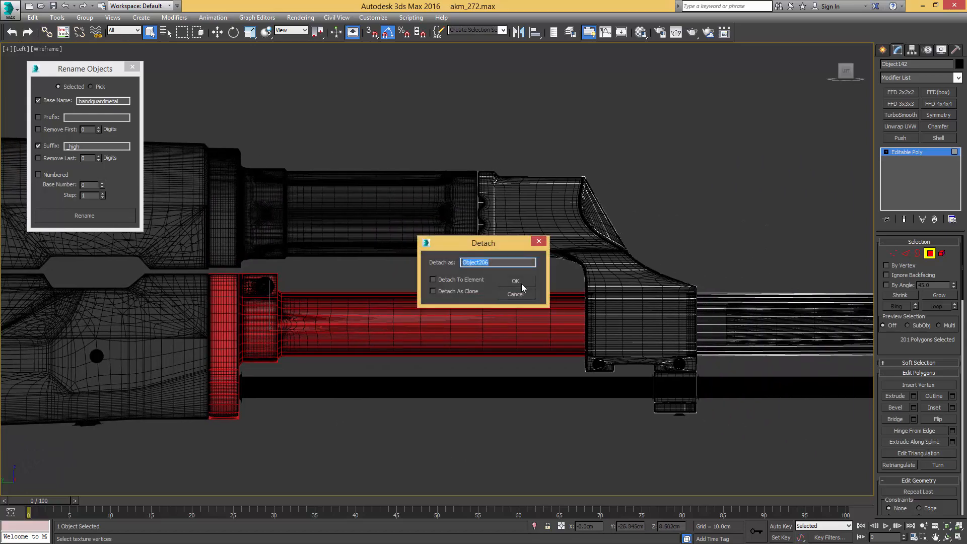
click(521, 281)
Step: Isolate the remaining low-poly mesh with the gas block, front barrel section and front sight
middle_drag(746, 280, 478, 288)
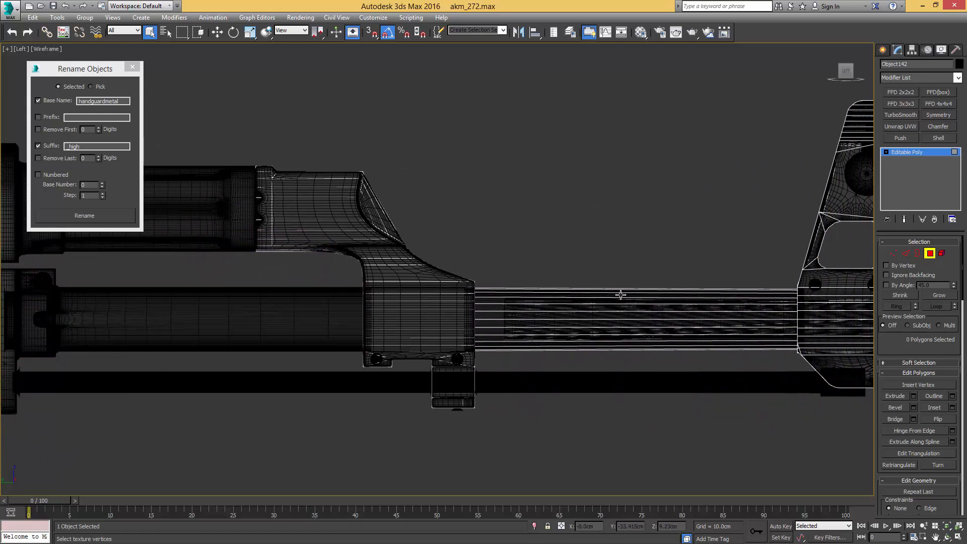
mouse_move(700, 290)
middle_down()
mouse_move(403, 285)
mouse_move(327, 314)
middle_up()
key(F3)
mouse_move(423, 318)
middle_down()
mouse_move(459, 292)
mouse_move(408, 309)
mouse_move(401, 299)
middle_up()
scroll(425, 300, up, 2)
key(alt+q)
Step: Select the barrel's end-cap polygon inside the gas block and grow the selection along the barrel into the muzzle
click(443, 332)
alt+middle_drag(452, 325, 492, 330)
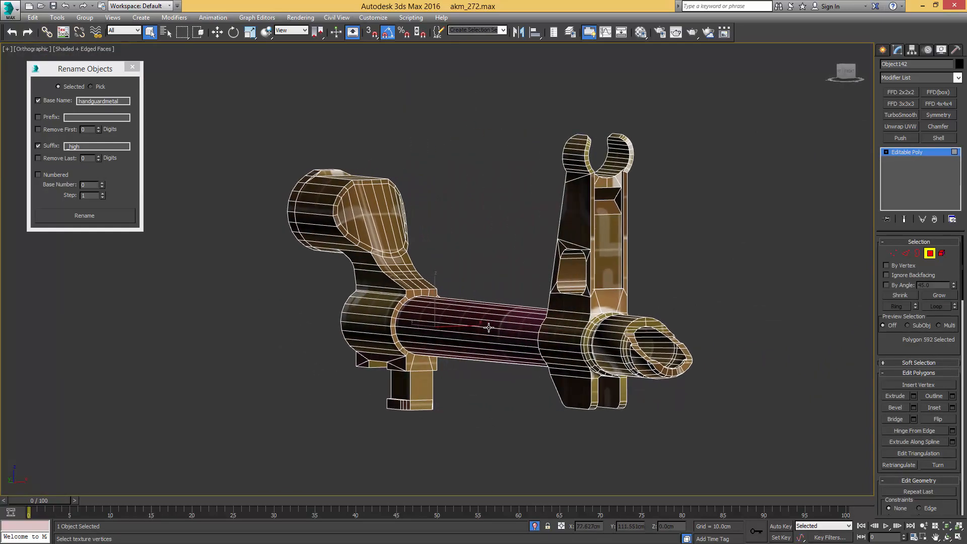
key(F3)
middle_drag(594, 337, 511, 314)
alt+middle_drag(511, 314, 524, 321)
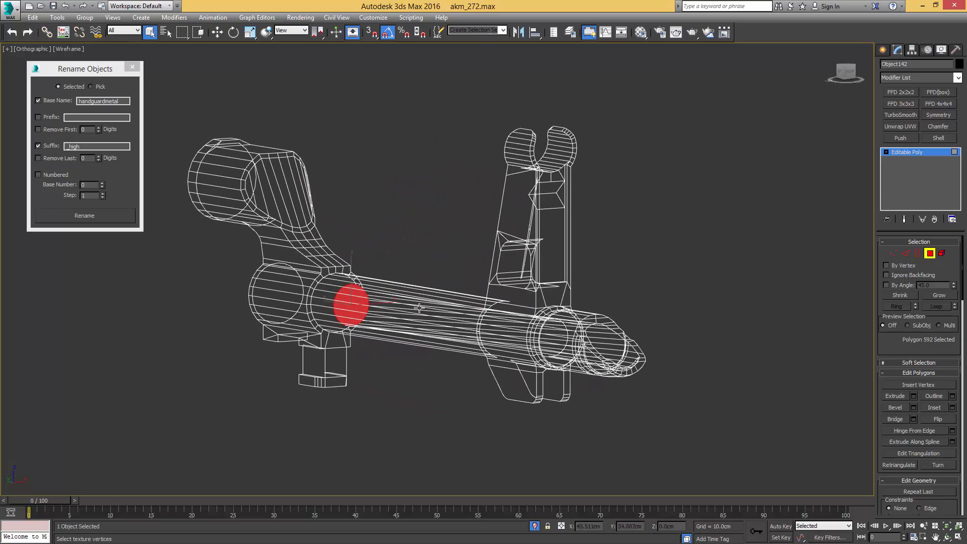
click(938, 296)
click(938, 295)
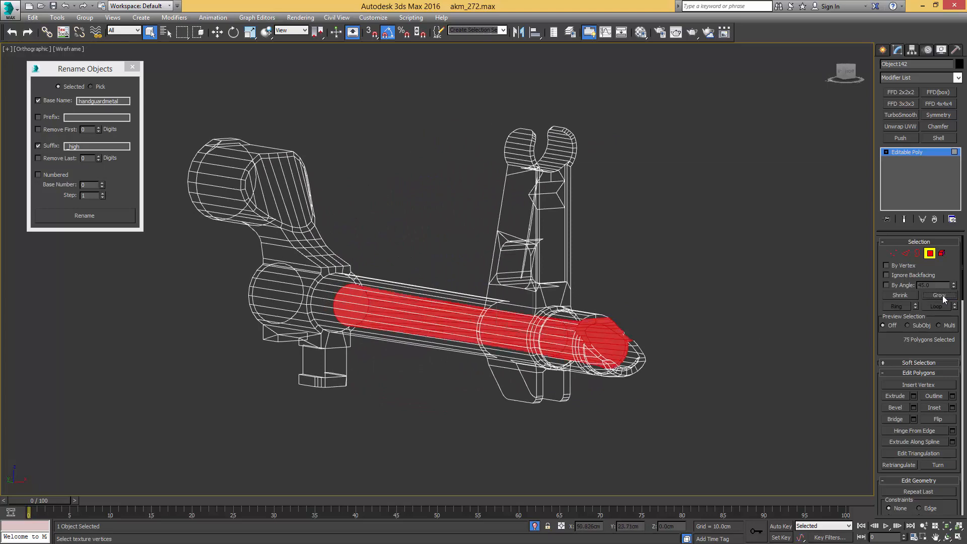
click(939, 296)
key(F3)
alt+middle_drag(738, 311, 793, 305)
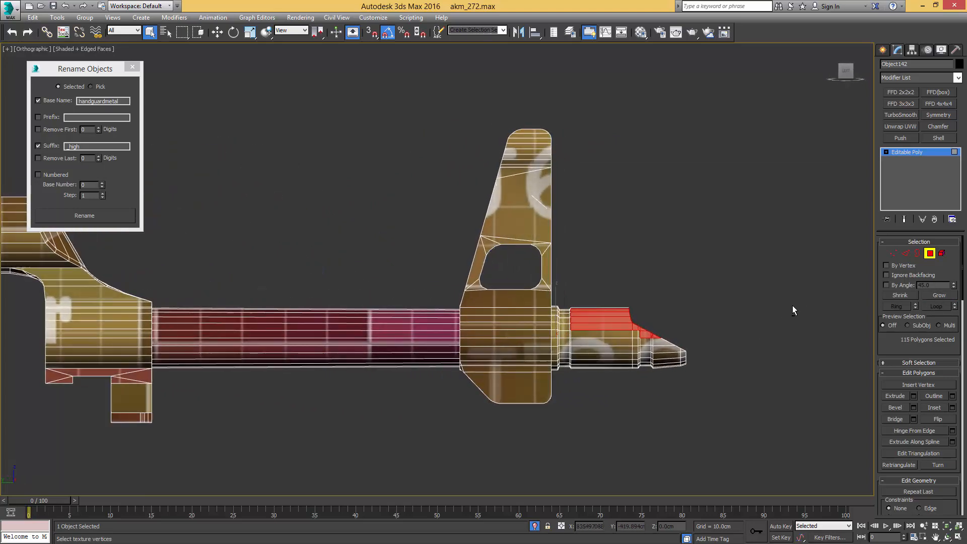
Step: Select the muzzle piece together with the barrel length inside the front section and detach them as a separate object
key(l)
middle_drag(677, 317, 600, 325)
drag(738, 220, 555, 354)
mouse_move(554, 355)
alt+middle_down()
mouse_move(511, 358)
mouse_move(551, 339)
alt+middle_up()
scroll(501, 349, down, 4)
key(F3)
key(f)
key(alt+d)
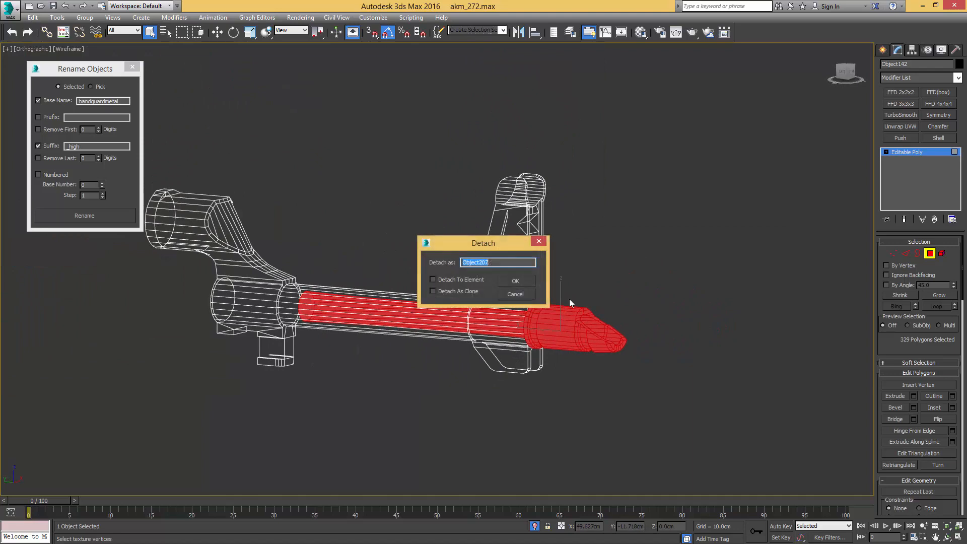
click(509, 281)
alt+middle_drag(510, 281, 503, 312)
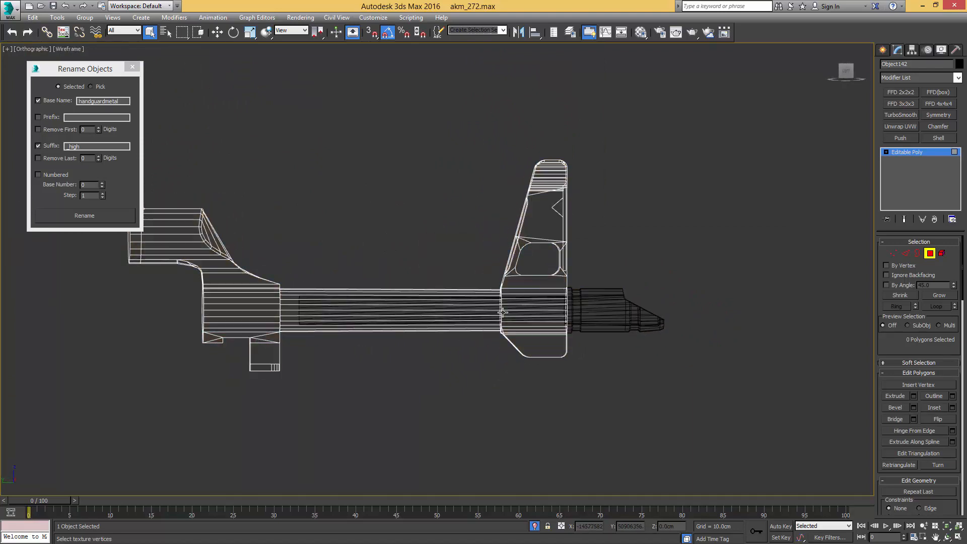
Step: Detach the front sight with its outer barrel section from the gas block mesh, select the detached object and exit isolation
drag(599, 138, 599, 140)
alt+middle_drag(572, 183, 554, 187)
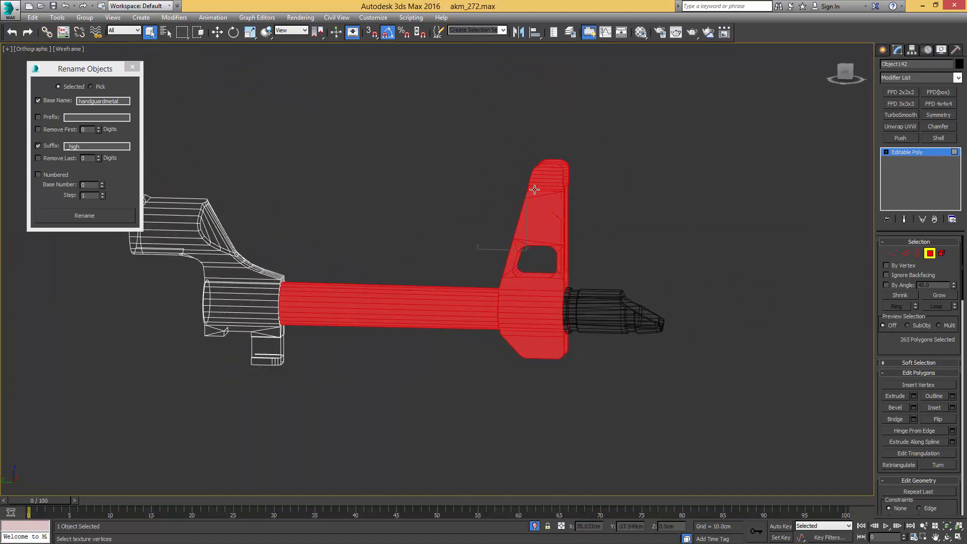
key(alt+d)
click(520, 278)
key(4)
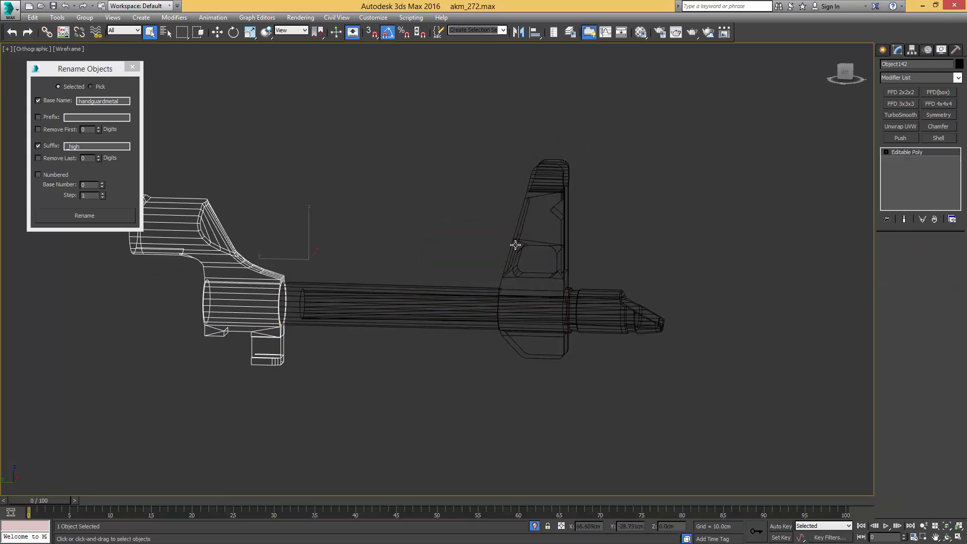
click(516, 245)
key(alt+q)
Step: Compare the low-poly front sight and barrel piece with its high-poly counterpart, and save the scene as akm_273.max
mouse_move(519, 242)
alt+middle_down()
mouse_move(569, 243)
mouse_move(455, 242)
mouse_move(563, 282)
mouse_move(528, 297)
alt+middle_up()
key(F3)
scroll(589, 282, down, 3)
scroll(527, 297, up, 1)
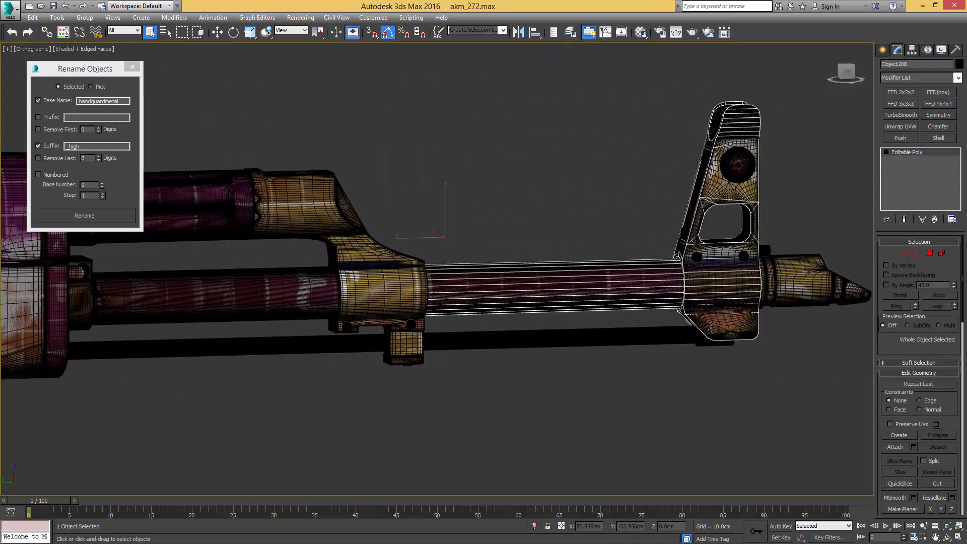
click(466, 287)
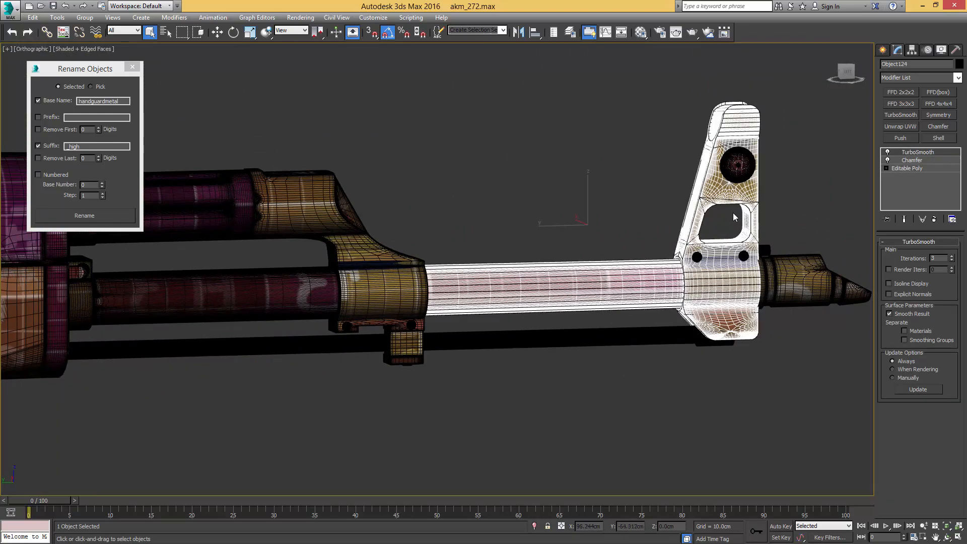
click(700, 199)
alt+middle_drag(442, 215, 422, 212)
middle_drag(289, 240, 640, 277)
alt+middle_drag(640, 276, 597, 264)
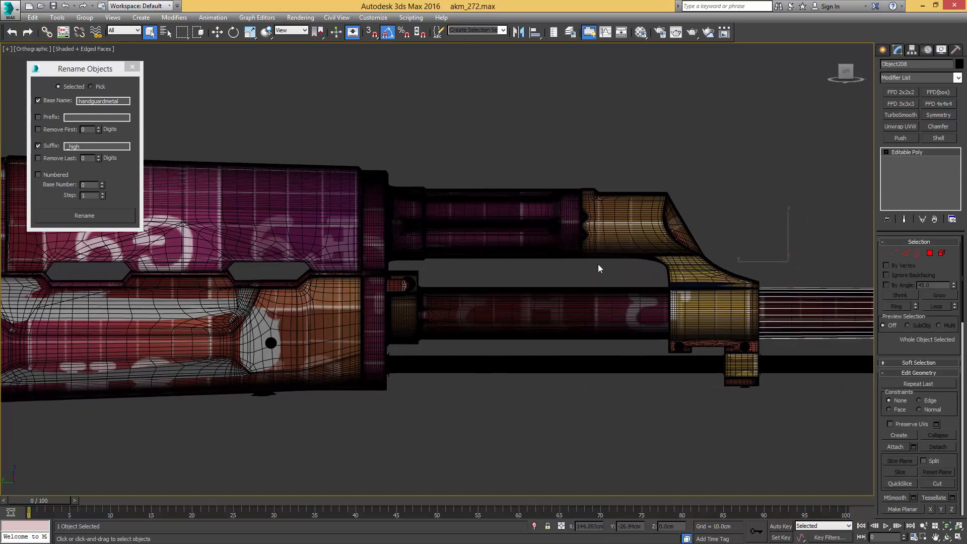
key(ctrl+s)
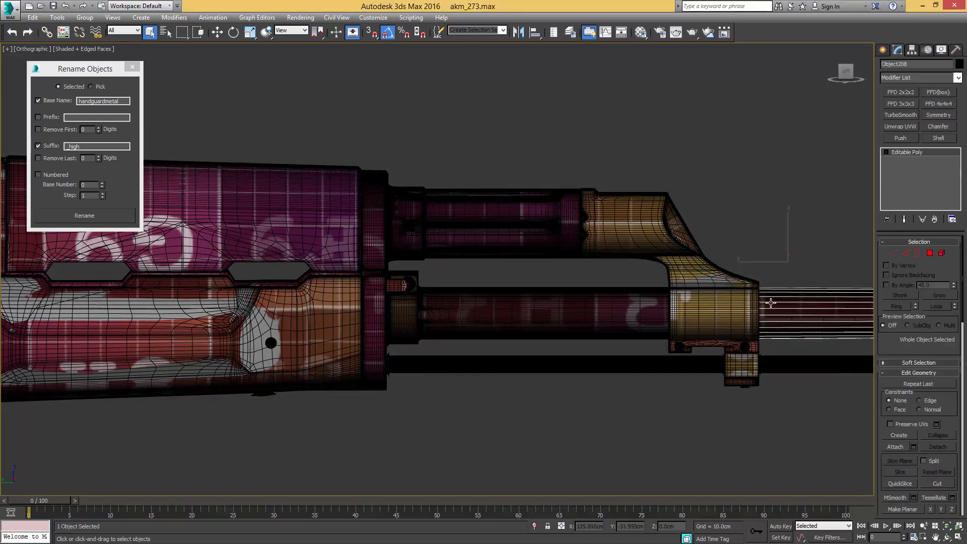
Step: Rename the high-poly gas tube in front of the upper handguard with base name gas_cylinder and suffix _high
scroll(458, 199, up, 6)
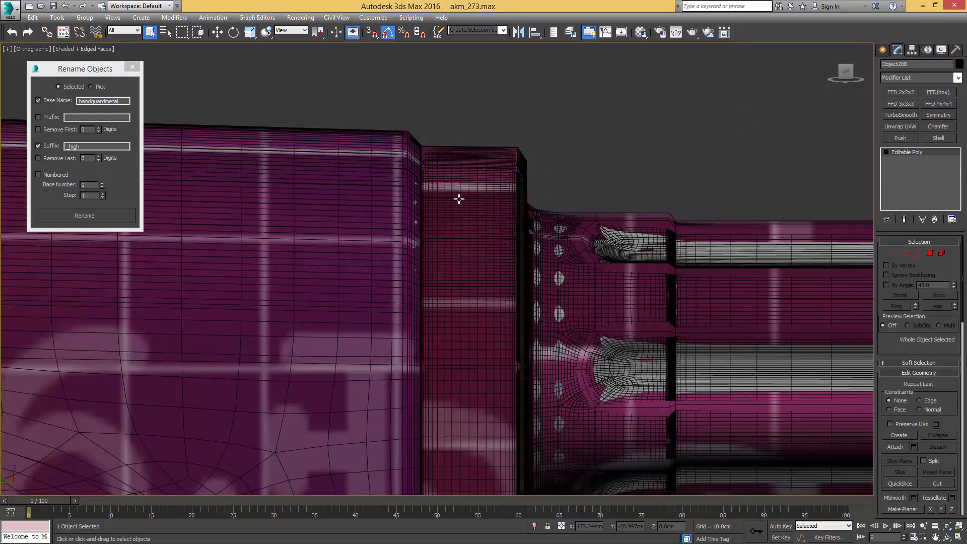
click(514, 179)
scroll(514, 180, down, 3)
alt+middle_drag(514, 179, 482, 186)
click(115, 103)
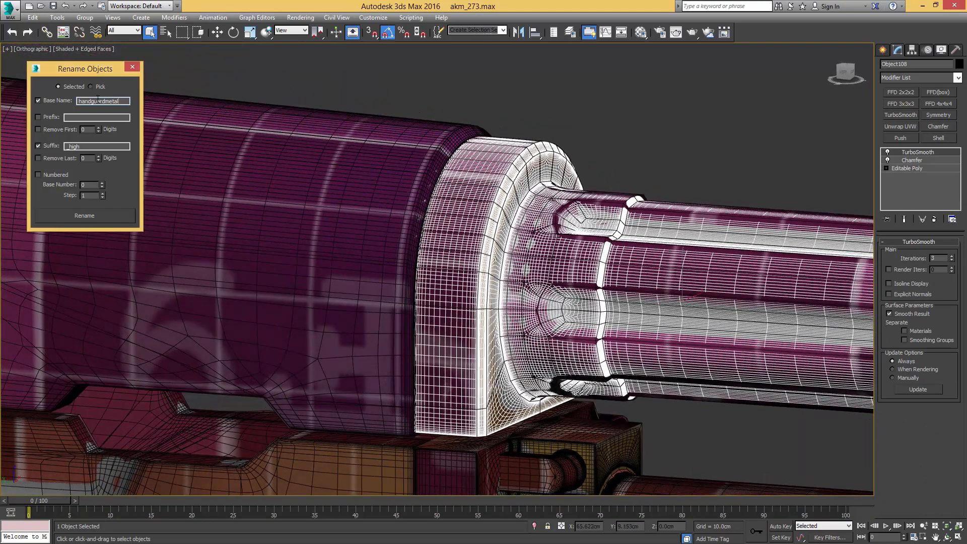
double_click(116, 103)
text(gas_cylinder)
click(84, 220)
Step: Rename the matching low-poly gas tube mesh with base name gas_cylinder and suffix _low
middle_drag(535, 306, 470, 261)
click(525, 294)
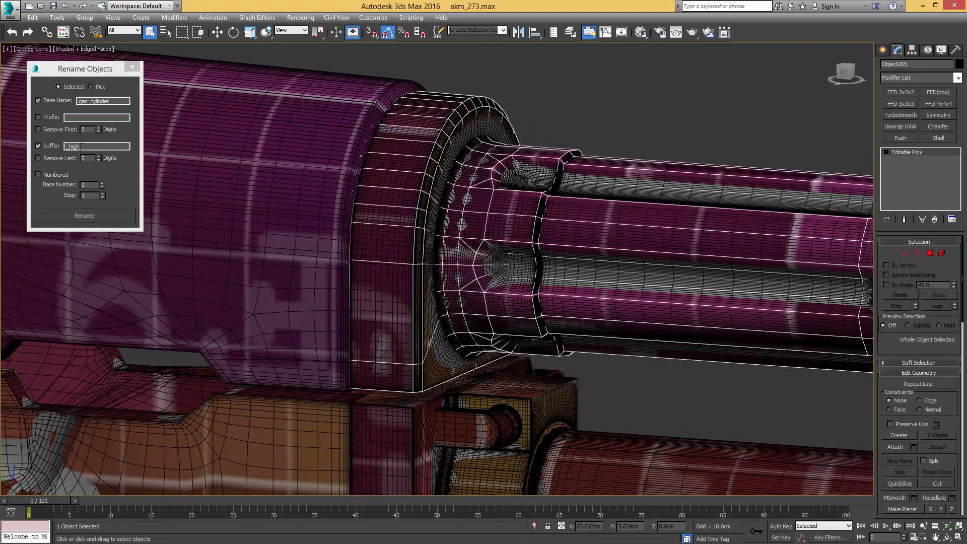
click(70, 146)
text(low)
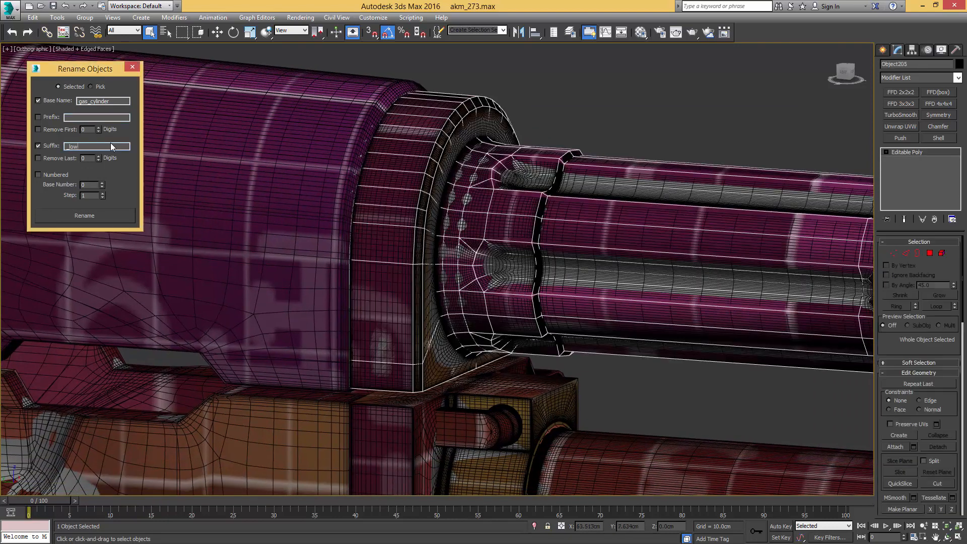
click(96, 214)
Step: Rename the high-poly gas block with base name gas_block and suffix _high
middle_drag(453, 348, 301, 304)
scroll(425, 315, down, 4)
middle_drag(635, 320, 520, 292)
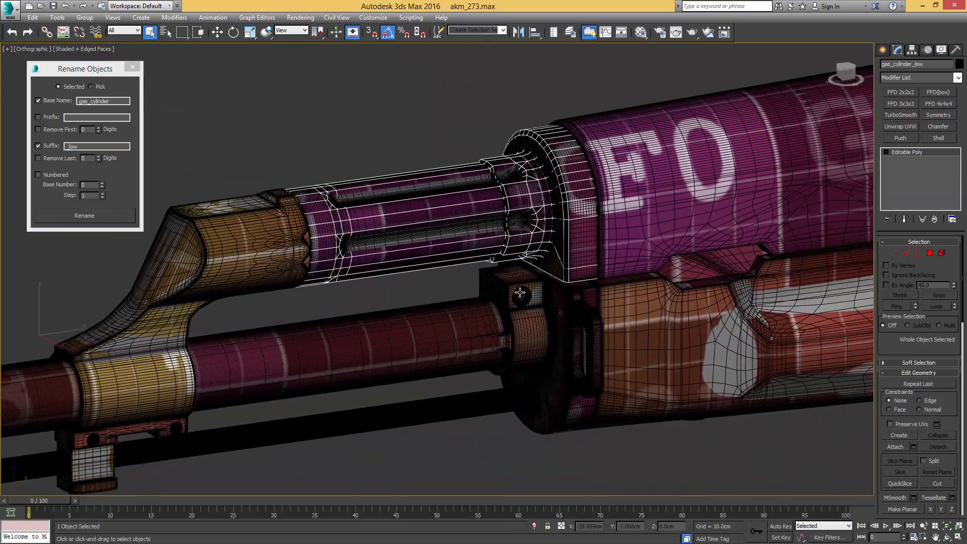
middle_drag(271, 276, 370, 292)
click(385, 214)
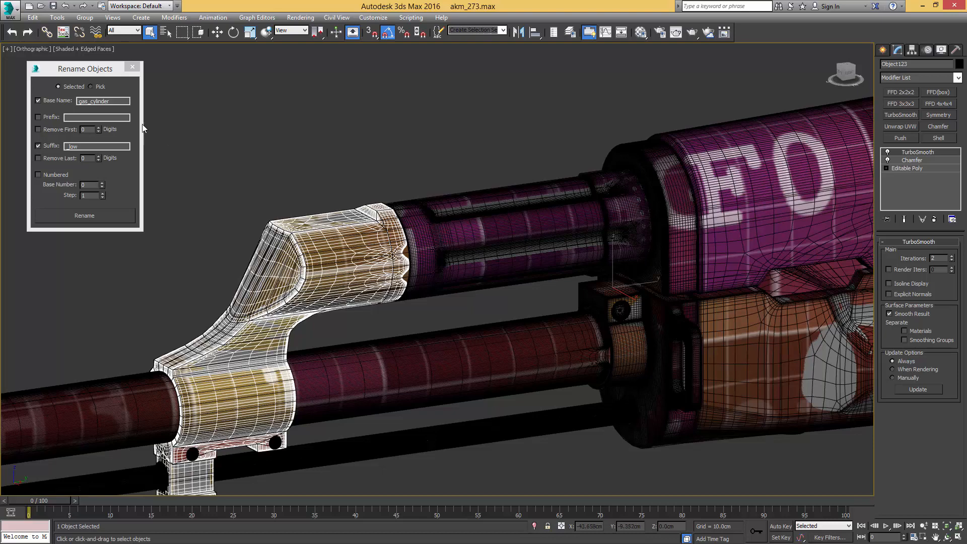
click(117, 101)
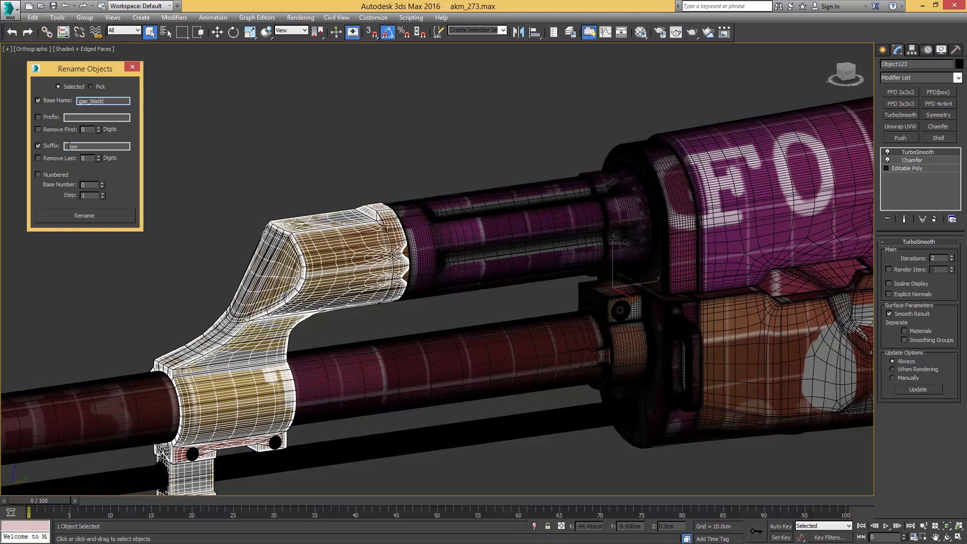
text(high)
click(99, 216)
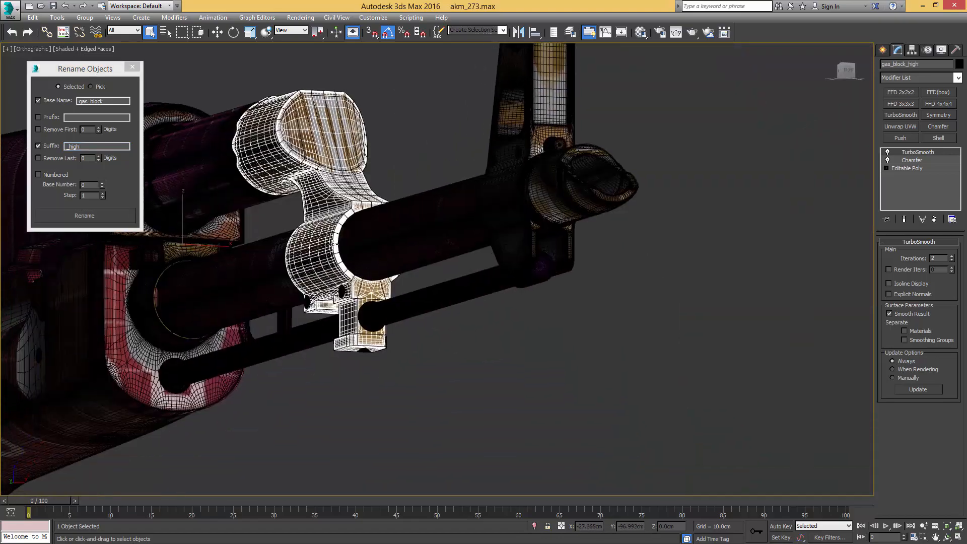
Step: Select the gas block's round pins on both sides and underneath plus the rings around the cleaning rod, and rename them gas_block_high
alt+middle_drag(331, 244, 352, 262)
scroll(353, 262, up, 3)
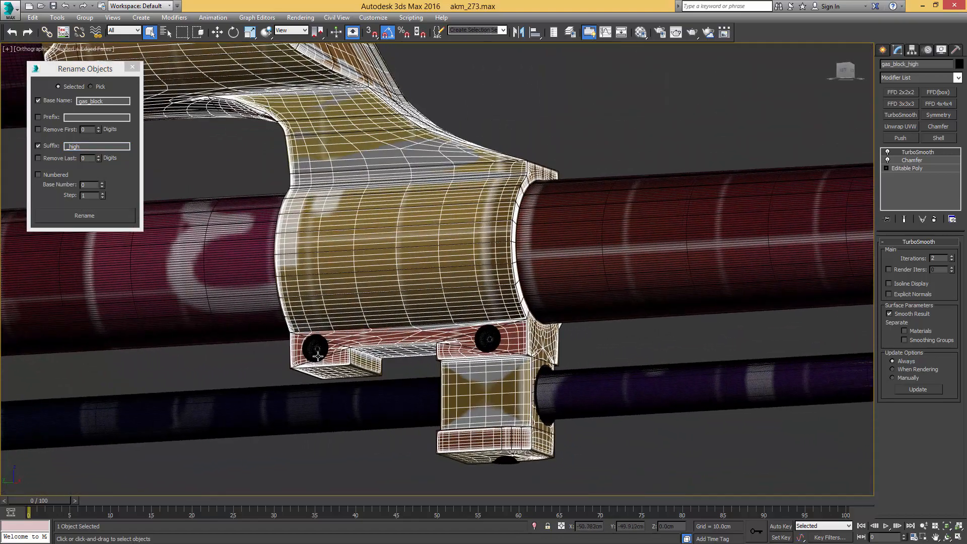
click(316, 348)
ctrl+click(488, 338)
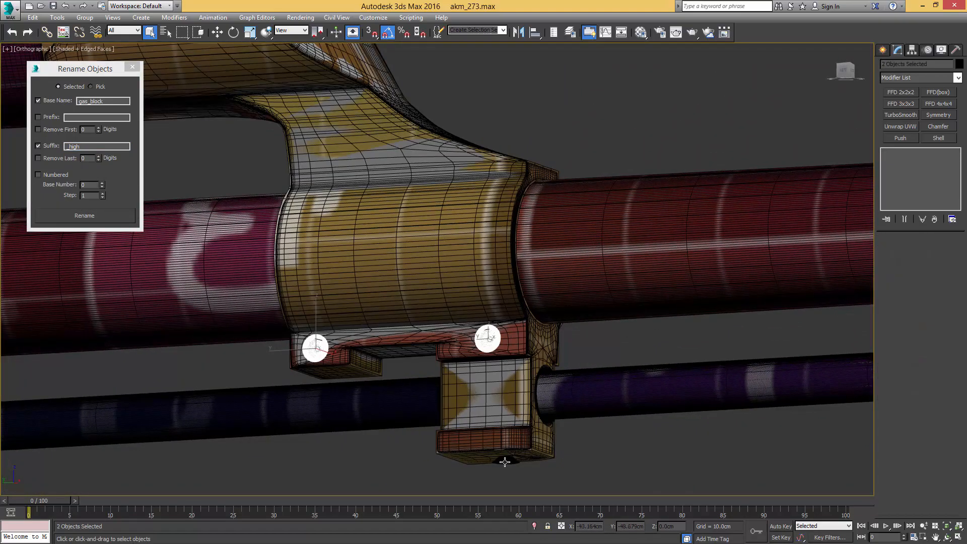
ctrl+click(506, 460)
alt+middle_drag(506, 459, 359, 327)
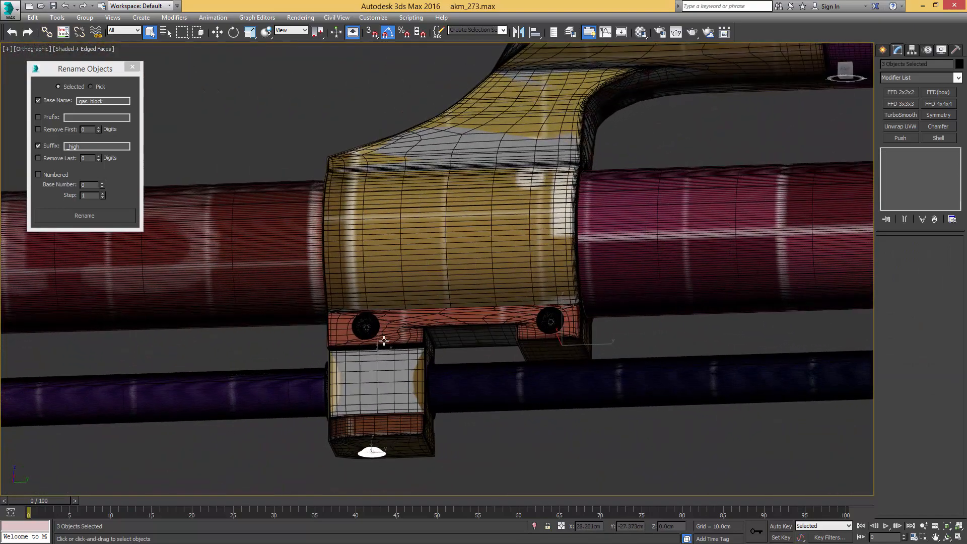
ctrl+click(357, 327)
ctrl+click(555, 315)
alt+middle_drag(555, 316, 479, 273)
scroll(470, 255, up, 4)
ctrl+click(464, 251)
ctrl+click(426, 274)
scroll(427, 273, up, 2)
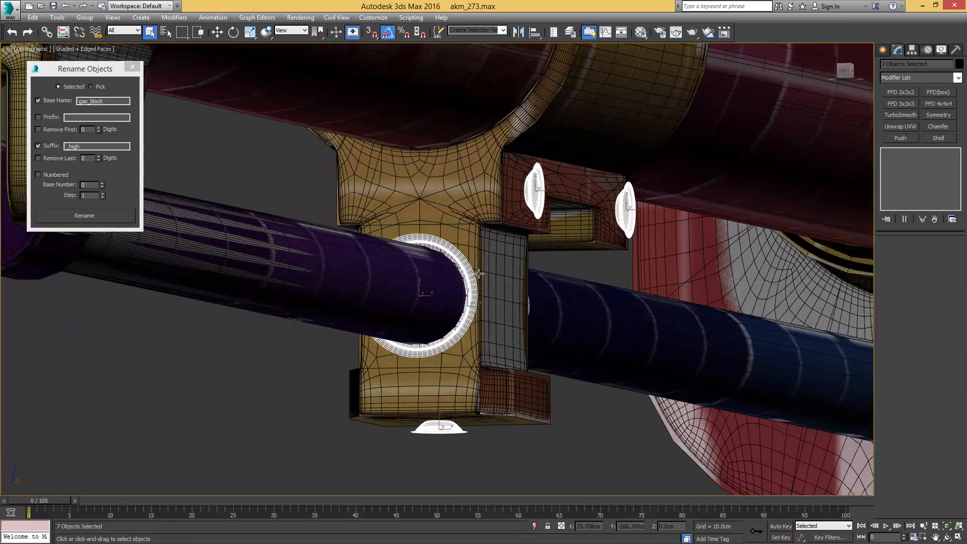
click(96, 217)
Step: Select the high-poly gas block and examine its geometry around the cleaning-rod hole in wireframe and shaded views
alt+middle_drag(308, 259, 459, 298)
alt+middle_drag(558, 298, 472, 259)
scroll(495, 260, up, 5)
click(496, 260)
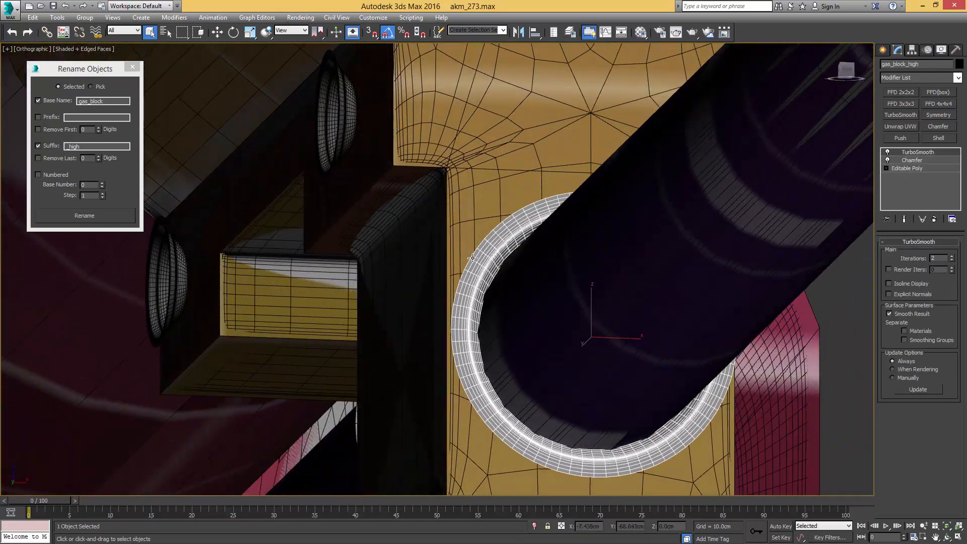
key(F3)
key(F3)
key(F3)
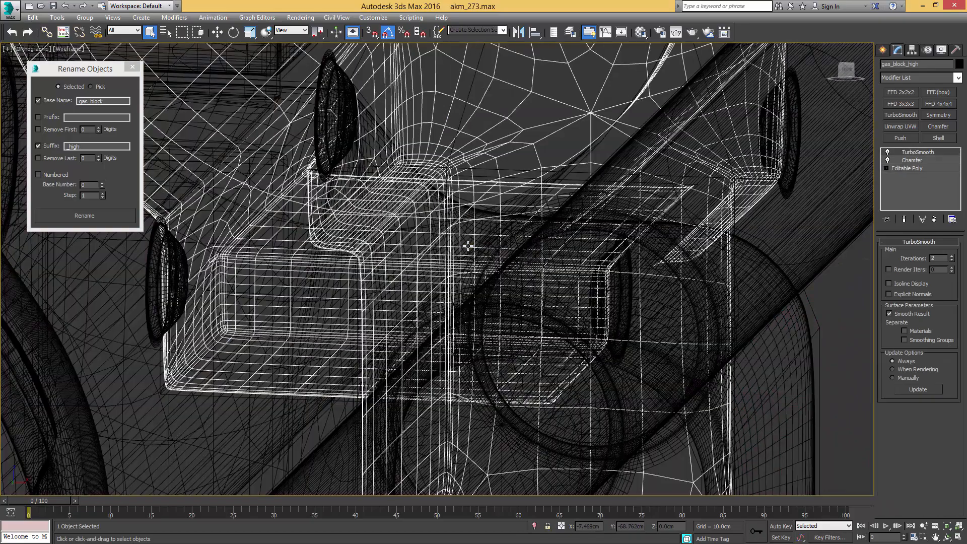
key(F3)
alt+middle_drag(468, 245, 485, 263)
scroll(484, 264, down, 3)
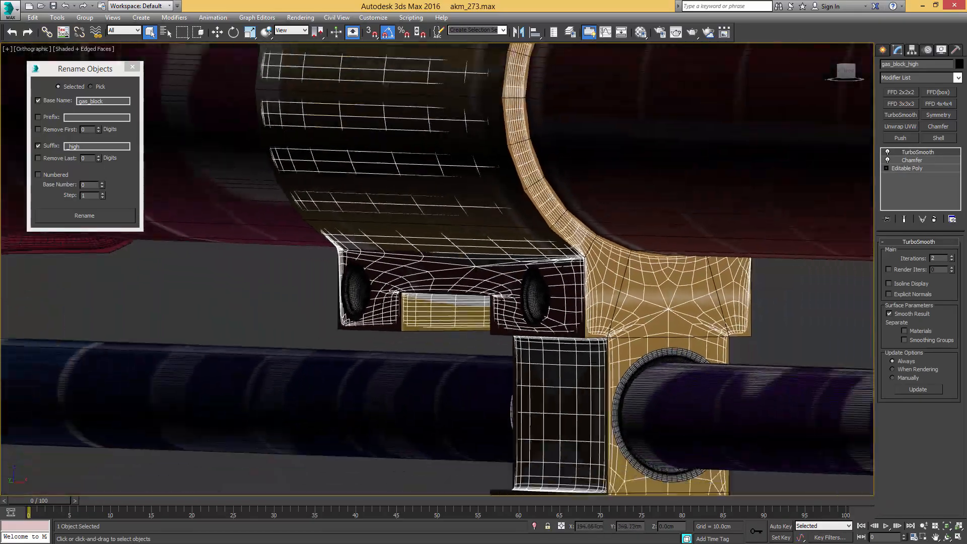
scroll(484, 264, down, 3)
alt+middle_drag(465, 202, 501, 201)
middle_drag(476, 129, 443, 305)
Step: Isolate the high-poly gas block and examine the smoothing and edge flow of its lower lug
key(alt+q)
alt+middle_drag(446, 250, 421, 249)
scroll(554, 312, up, 10)
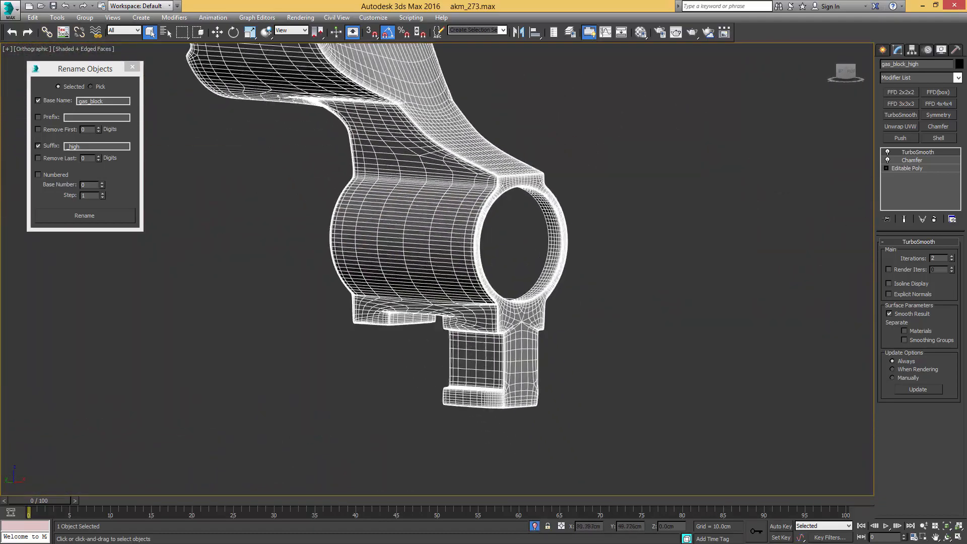
key(F4)
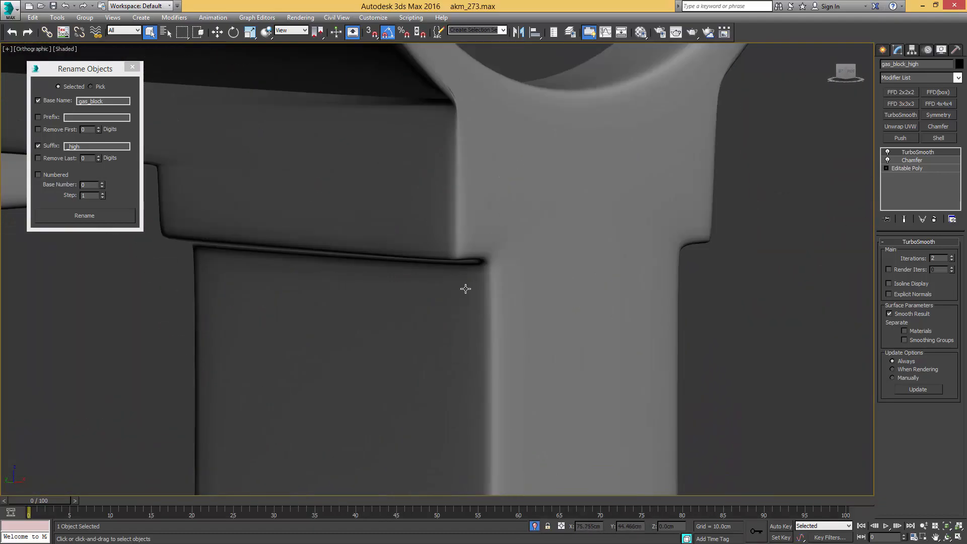
scroll(465, 289, down, 2)
middle_drag(465, 289, 495, 250)
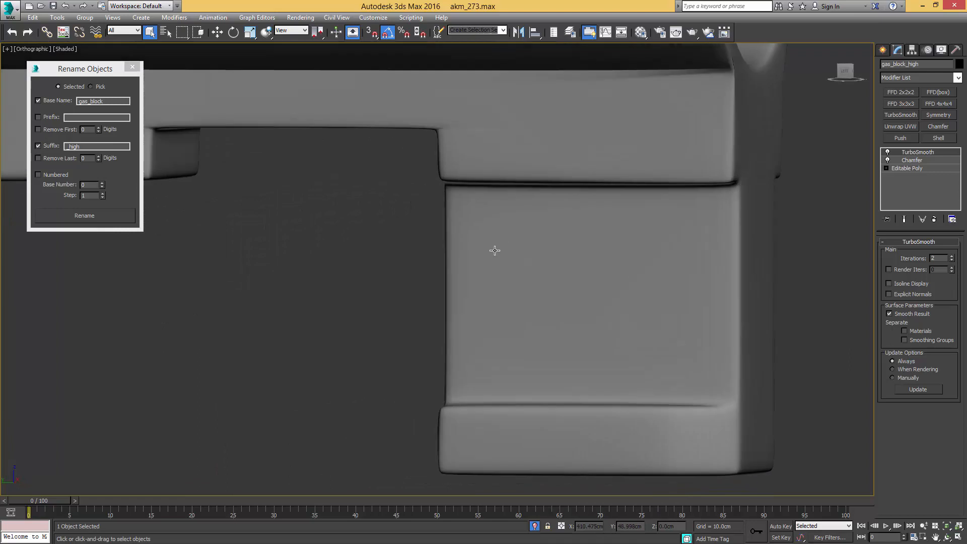
click(901, 160)
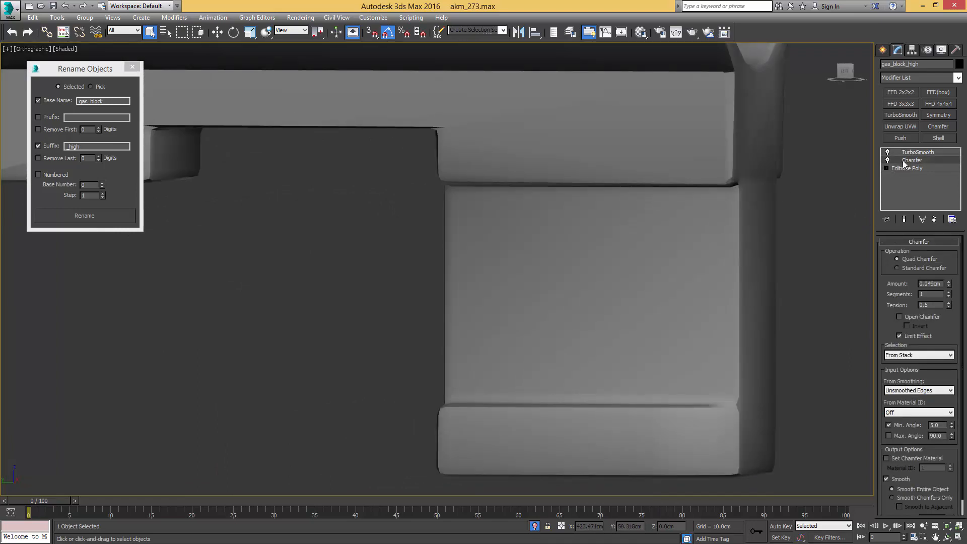
click(911, 152)
key(F4)
scroll(730, 151, up, 4)
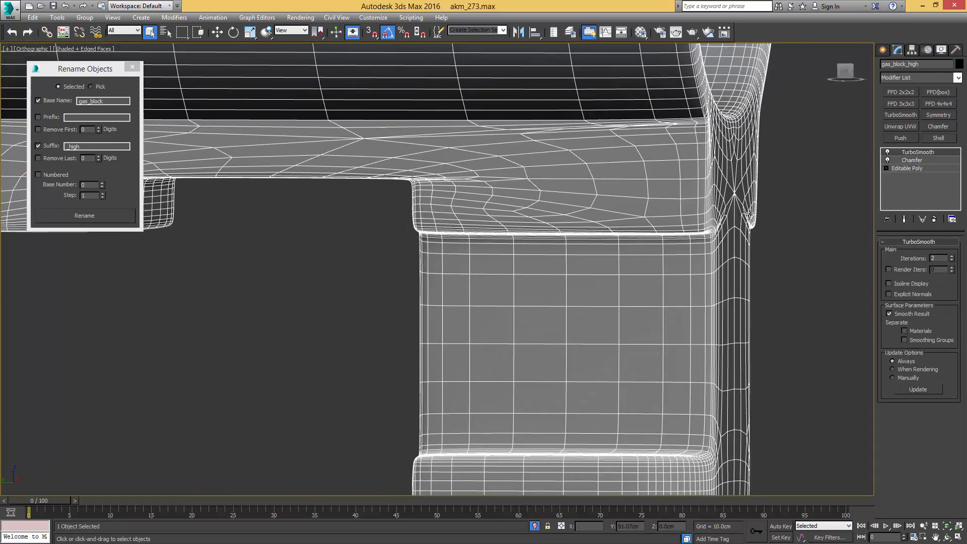
Step: Switch off TurboSmooth on the high-poly gas block and set its Chamfer amount to 0.025 cm
click(888, 151)
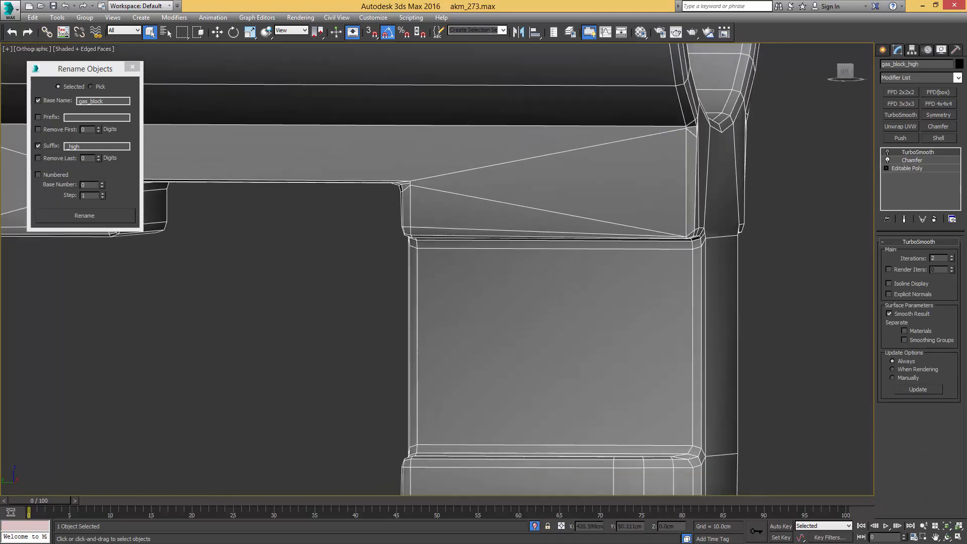
alt+middle_drag(717, 225, 785, 216)
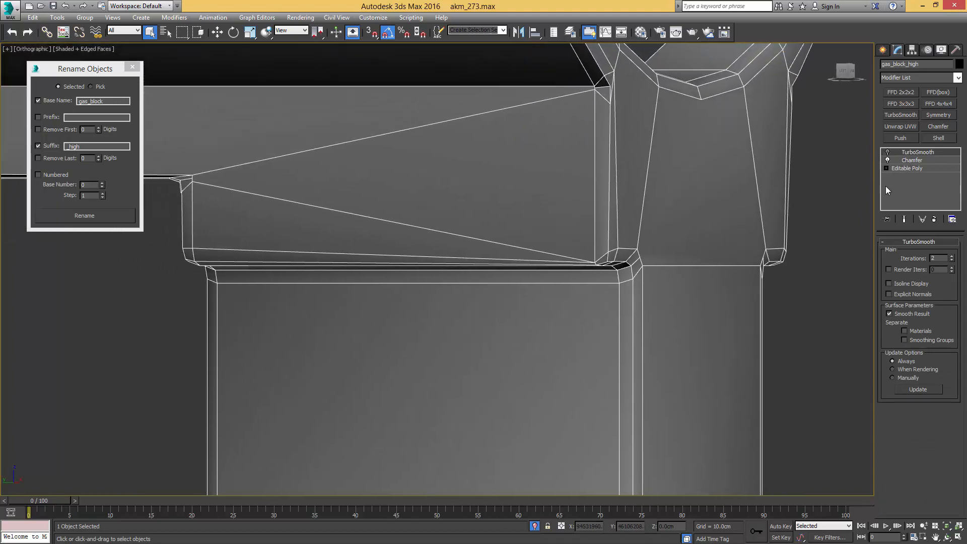
click(909, 160)
drag(949, 288, 949, 296)
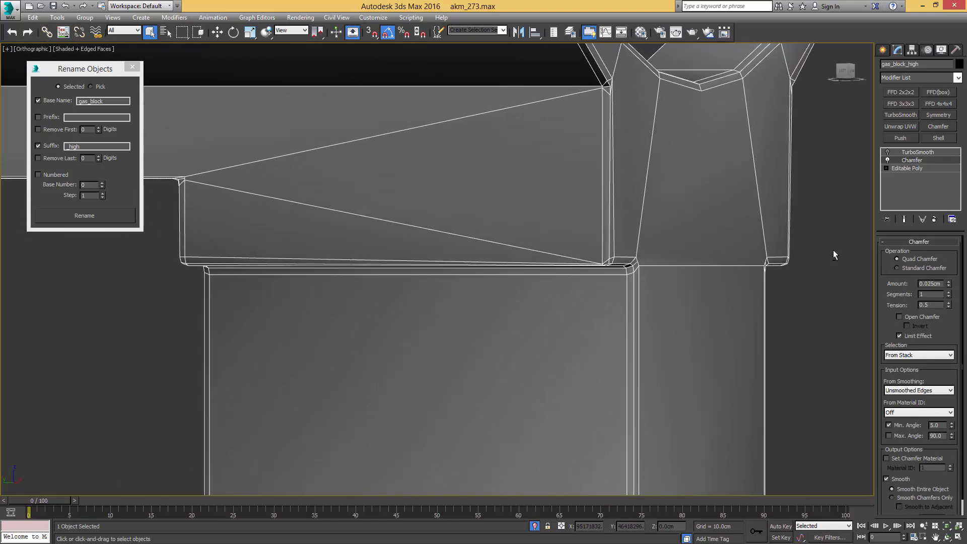
scroll(594, 179, down, 5)
scroll(588, 190, down, 3)
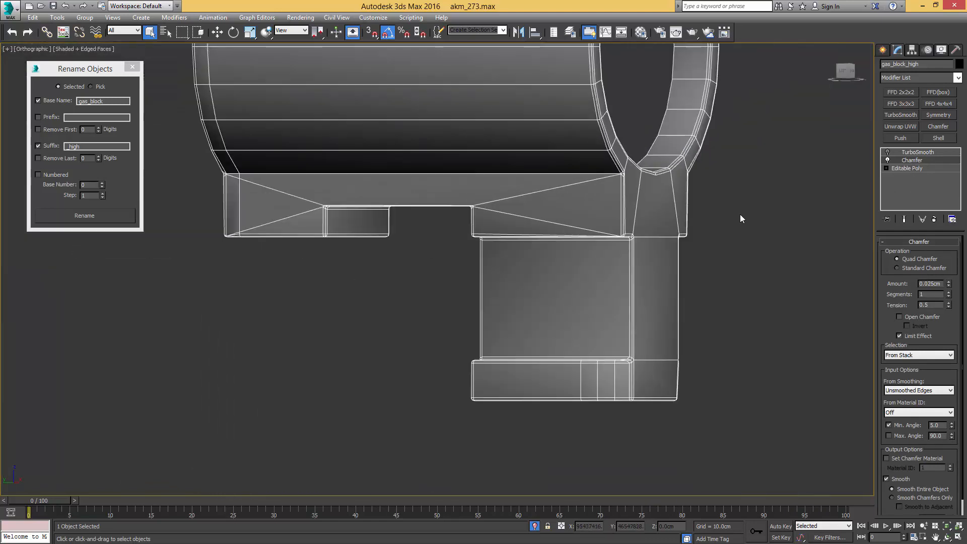
Step: Check the chamfered edges across the gas block, turn TurboSmooth back on and show it shaded within the full rifle
alt+middle_drag(543, 156, 501, 192)
scroll(496, 330, up, 5)
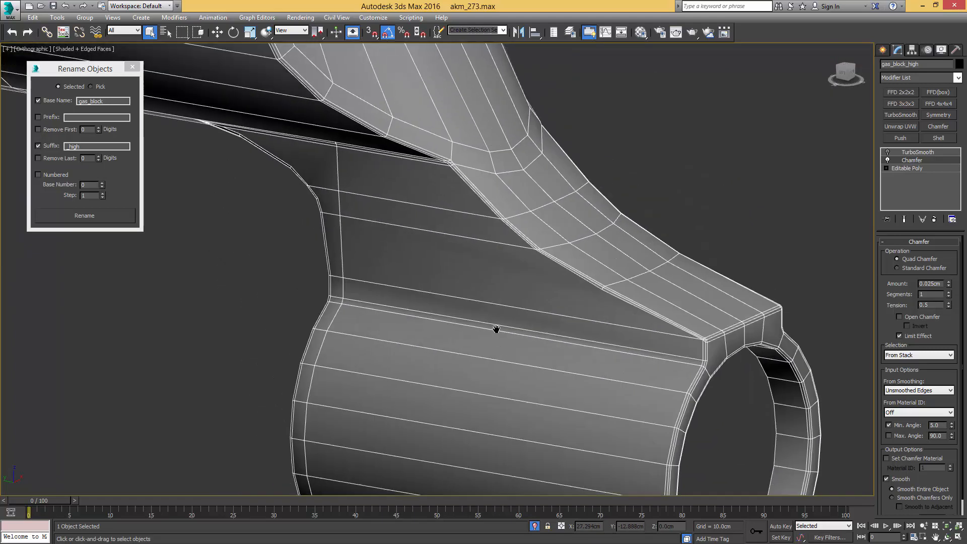
middle_drag(358, 142, 604, 362)
alt+middle_drag(531, 265, 601, 244)
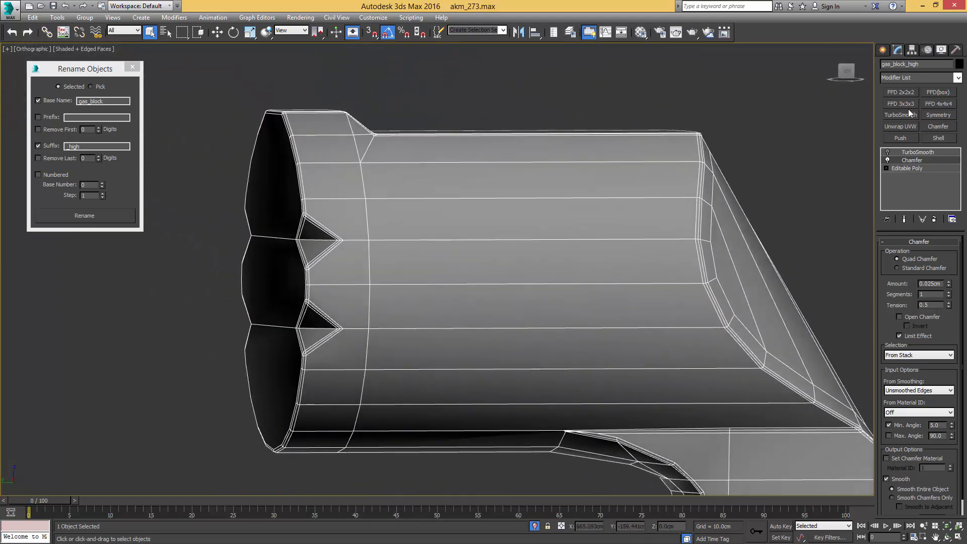
click(913, 152)
mouse_move(686, 188)
alt+middle_down()
mouse_move(535, 148)
mouse_move(537, 129)
mouse_move(574, 222)
mouse_move(520, 209)
mouse_move(487, 220)
alt+middle_up()
key(F4)
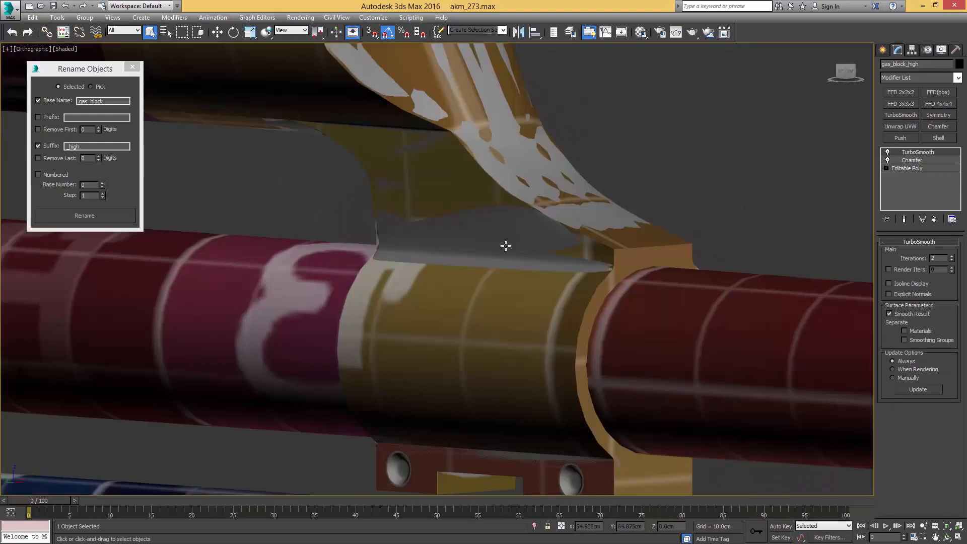
Step: Select the high-poly ring lining the gas block's cleaning-rod hole and examine it from the front and rear of the block
alt+middle_drag(505, 244, 473, 214)
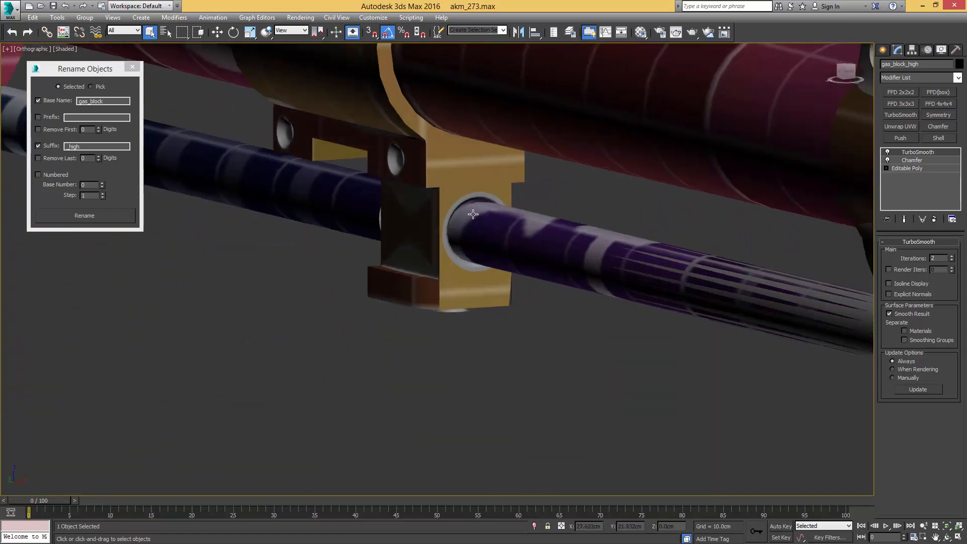
scroll(473, 214, up, 3)
key(F4)
scroll(473, 214, up, 4)
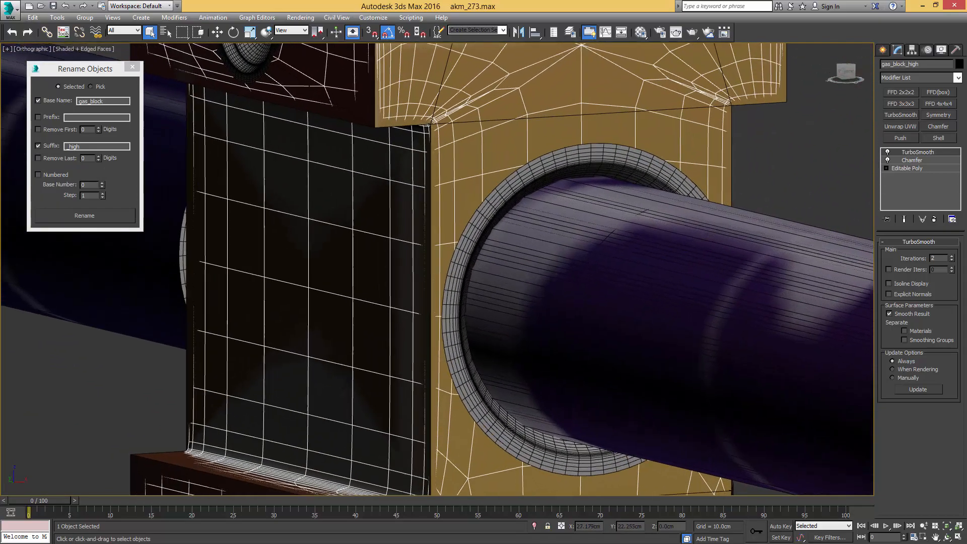
scroll(433, 211, down, 2)
click(516, 182)
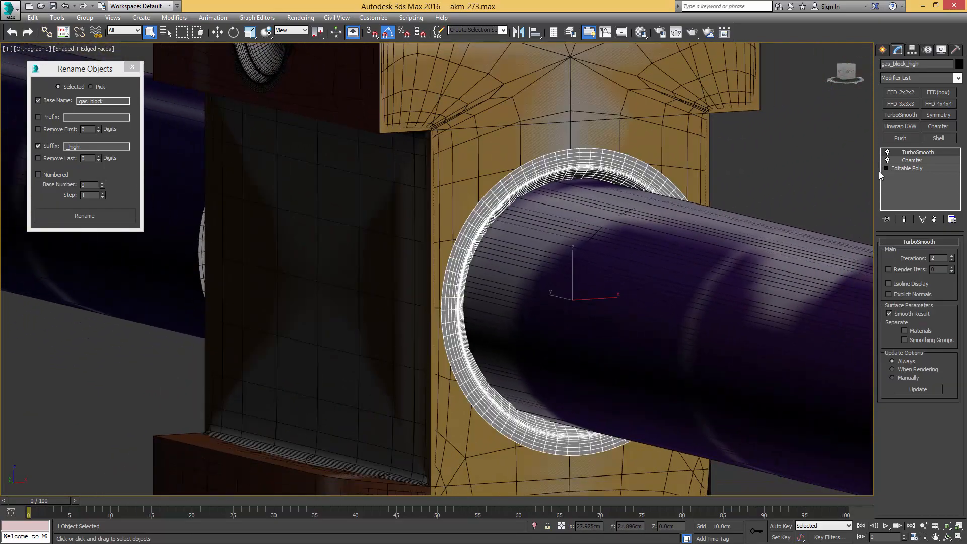
alt+middle_drag(633, 149, 424, 177)
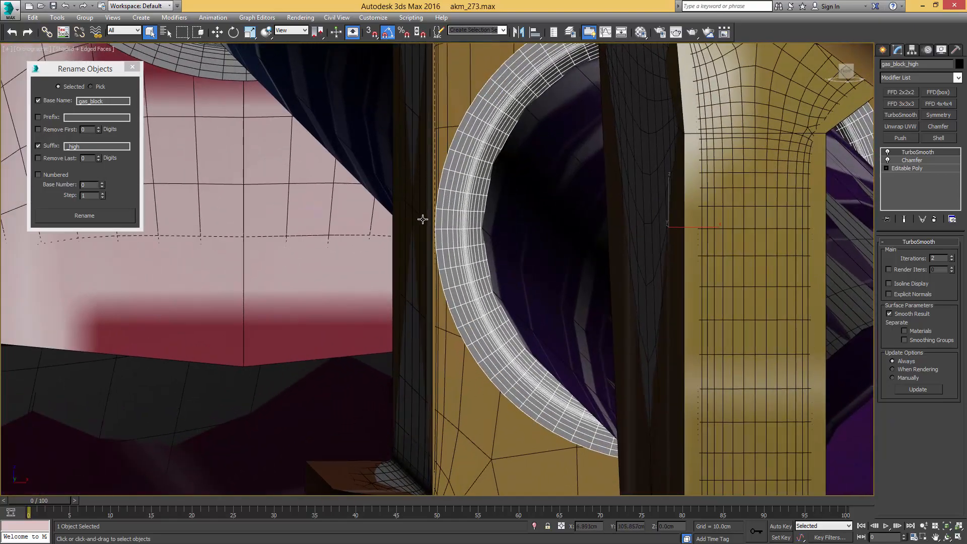
mouse_move(503, 148)
alt+middle_down()
mouse_move(522, 185)
mouse_move(570, 140)
mouse_move(641, 136)
mouse_move(504, 163)
alt+middle_up()
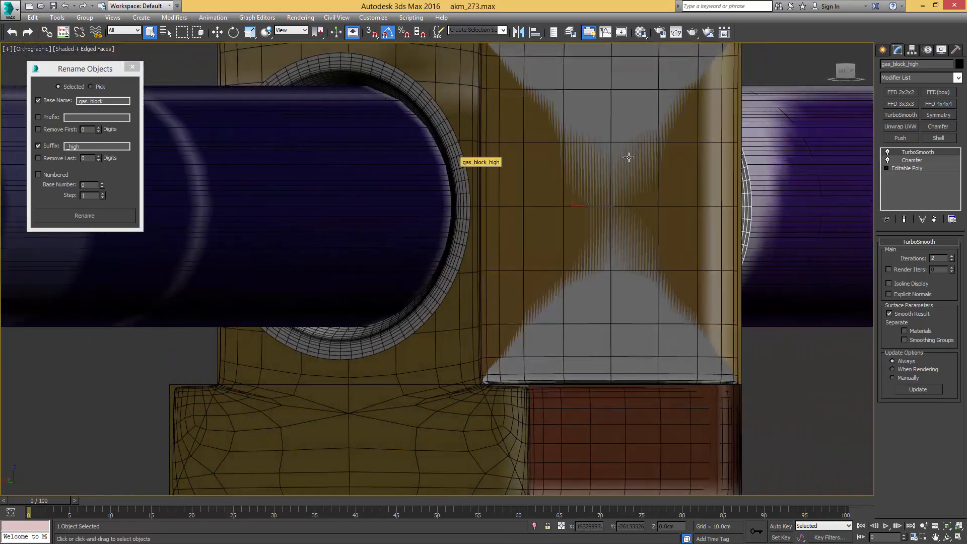
alt+middle_drag(629, 157, 745, 112)
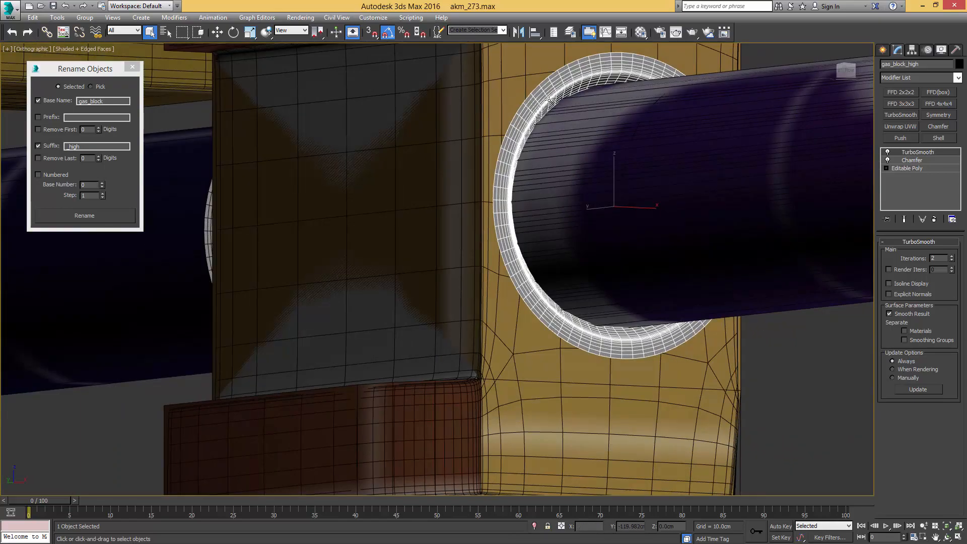
Step: Delete the outer edge loop of the cleaning-rod hole ring on its muzzle side and return to the smoothed result
click(891, 169)
key(2)
double_click(570, 65)
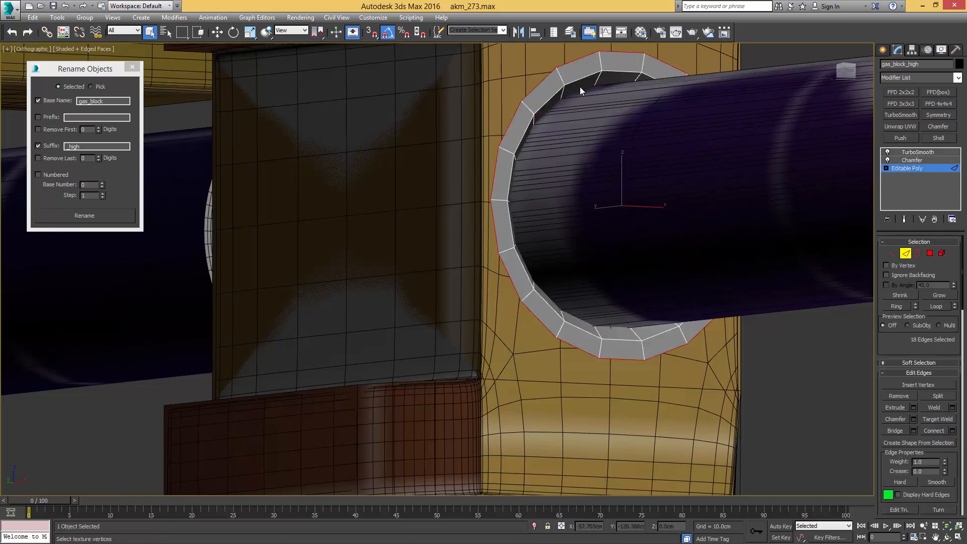
key(BackSpace)
key(2)
click(917, 152)
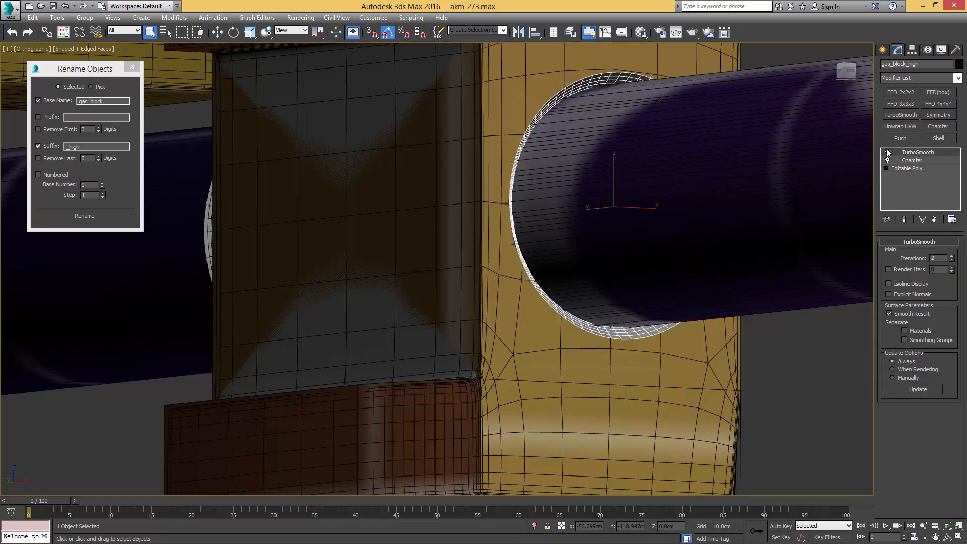
Step: Delete the outer edge loop of the cleaning-rod hole ring on its handguard side and return to the smoothed result
key(F4)
mouse_move(575, 111)
alt+middle_down()
mouse_move(479, 199)
mouse_move(425, 164)
mouse_move(513, 159)
mouse_move(443, 176)
mouse_move(413, 165)
alt+middle_up()
key(F4)
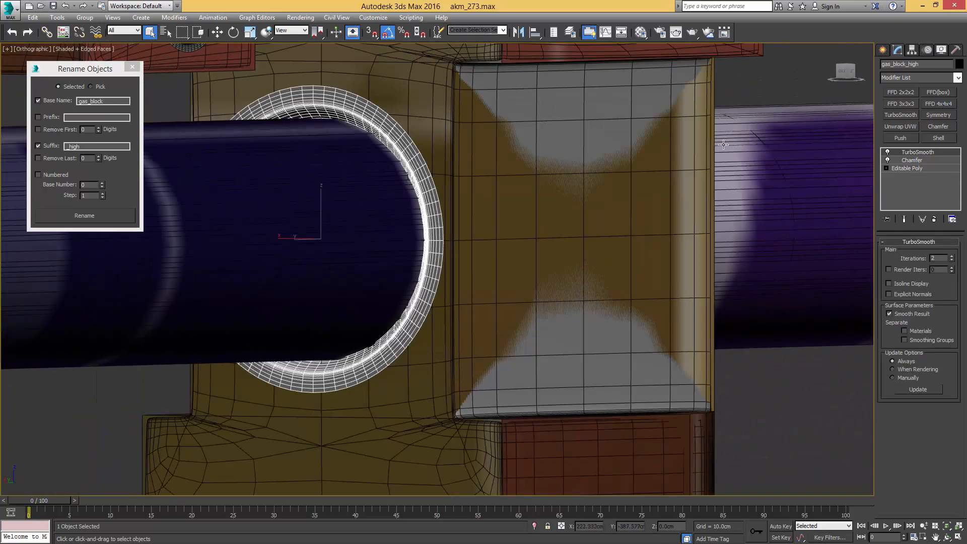
click(916, 169)
key(2)
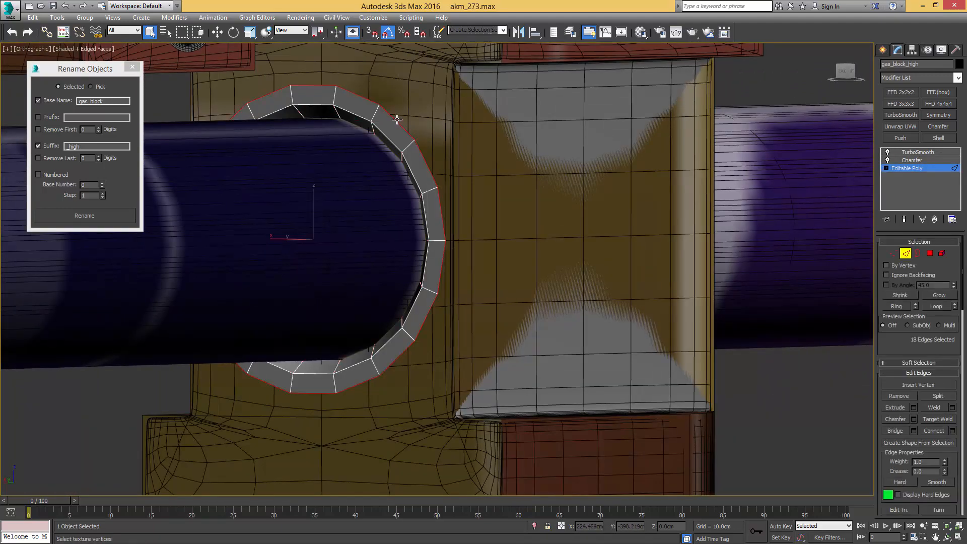
click(433, 173)
alt+middle_drag(433, 173, 464, 107)
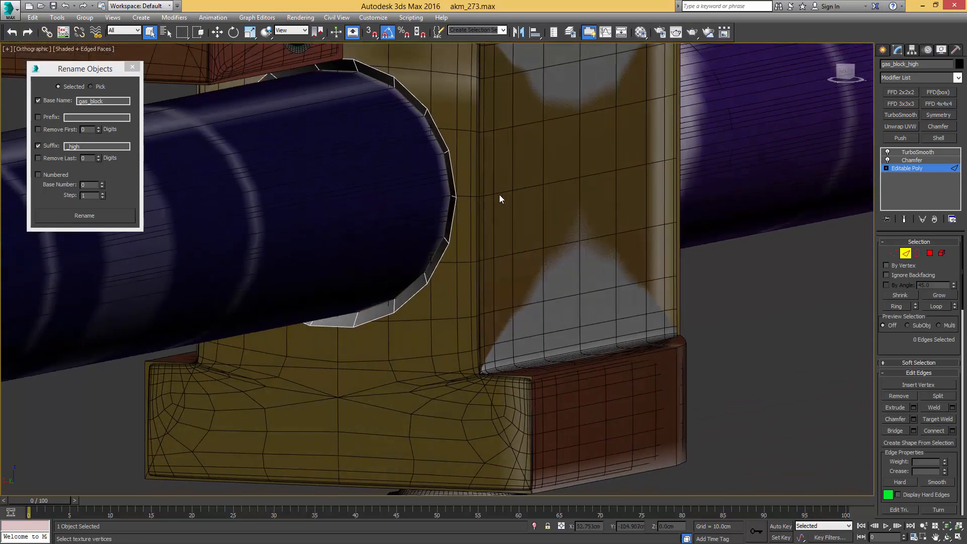
scroll(500, 140, down, 2)
key(2)
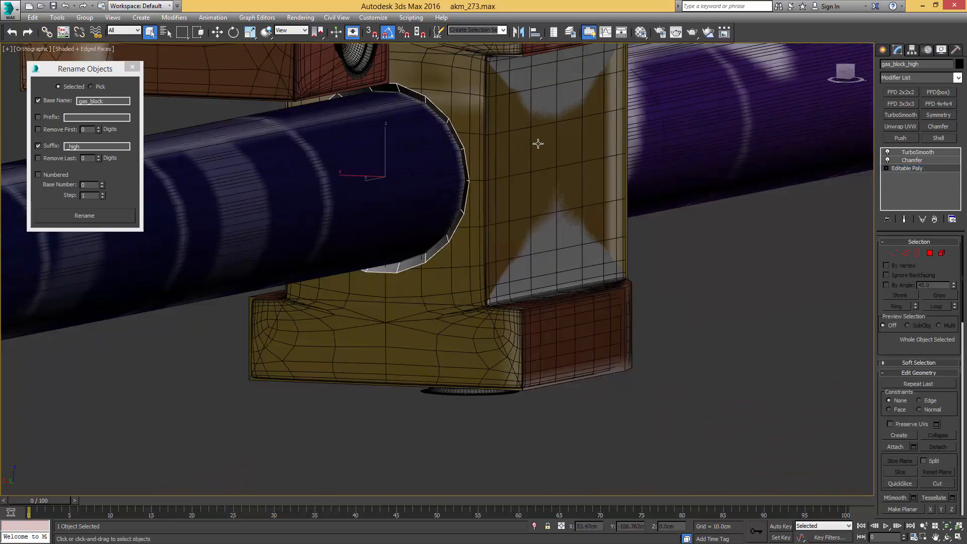
click(904, 152)
Step: Check the trimmed cleaning-rod hole ring and the domed rivet under the gas block by selecting each in turn
click(729, 280)
middle_drag(442, 129, 454, 185)
click(454, 185)
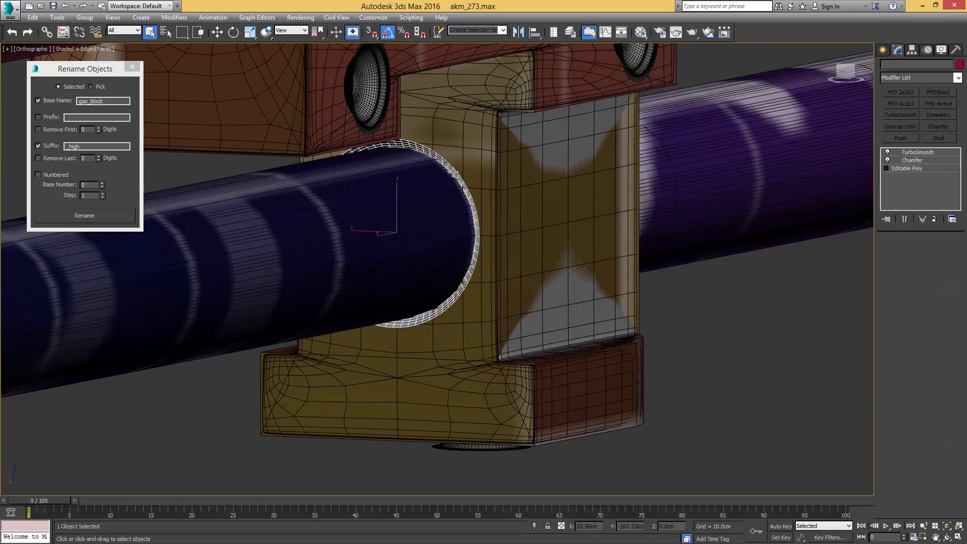
alt+middle_drag(594, 121, 627, 224)
click(567, 391)
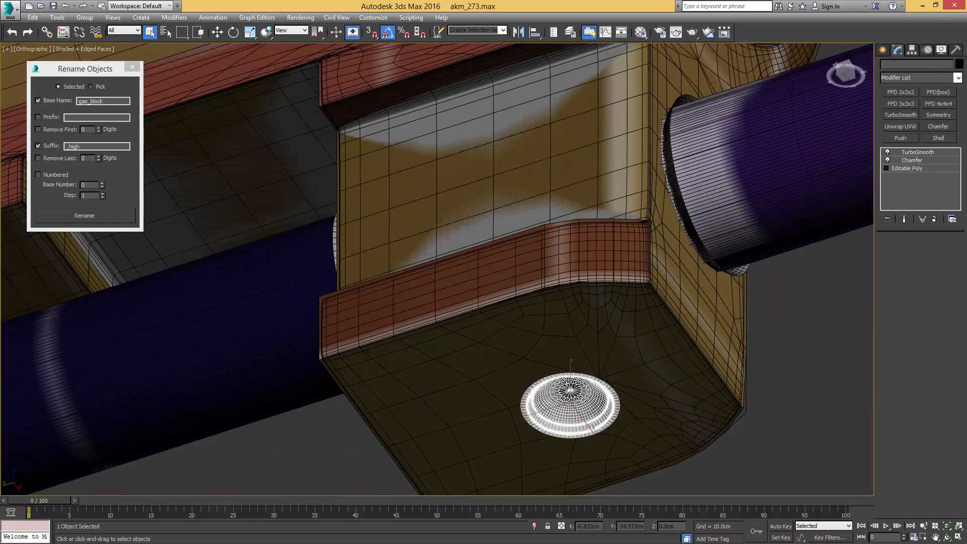
Step: Select the low-poly gas block and rename it gas_block_low by changing the suffix to _low
click(571, 260)
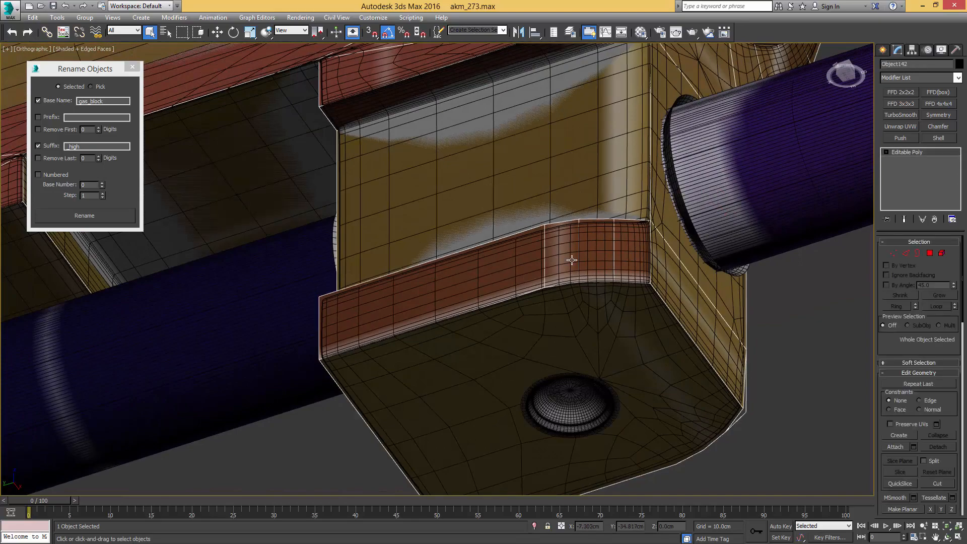
click(576, 254)
middle_drag(574, 157, 556, 223)
scroll(569, 210, down, 5)
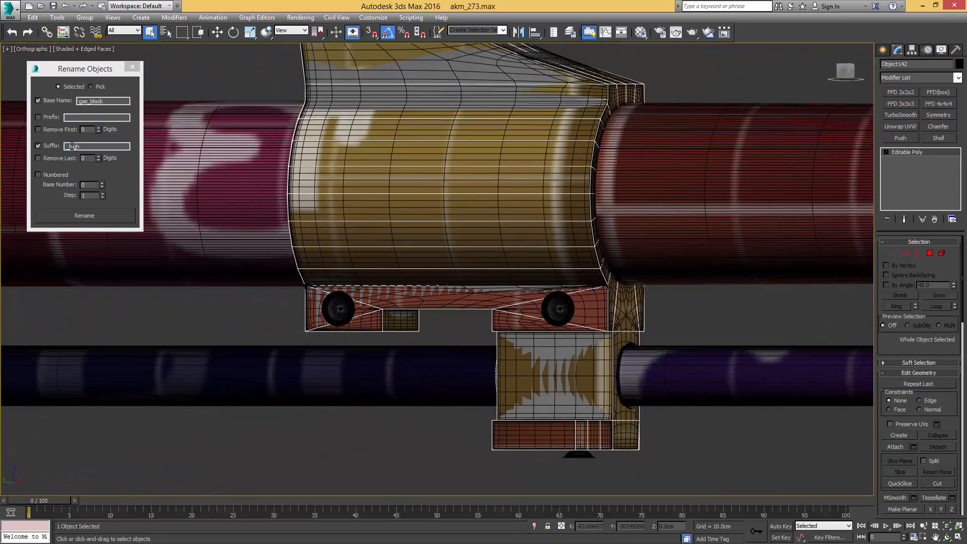
drag(70, 146, 88, 146)
text(low)
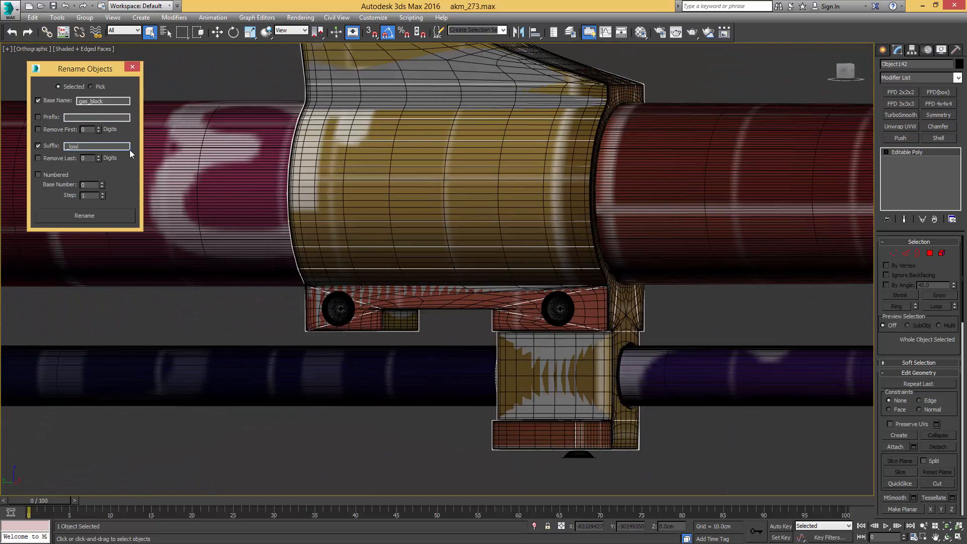
click(84, 216)
Step: Select the low-poly barrel behind the gas block and rename it barrel_low, using barrel as the base name
scroll(445, 244, up, 8)
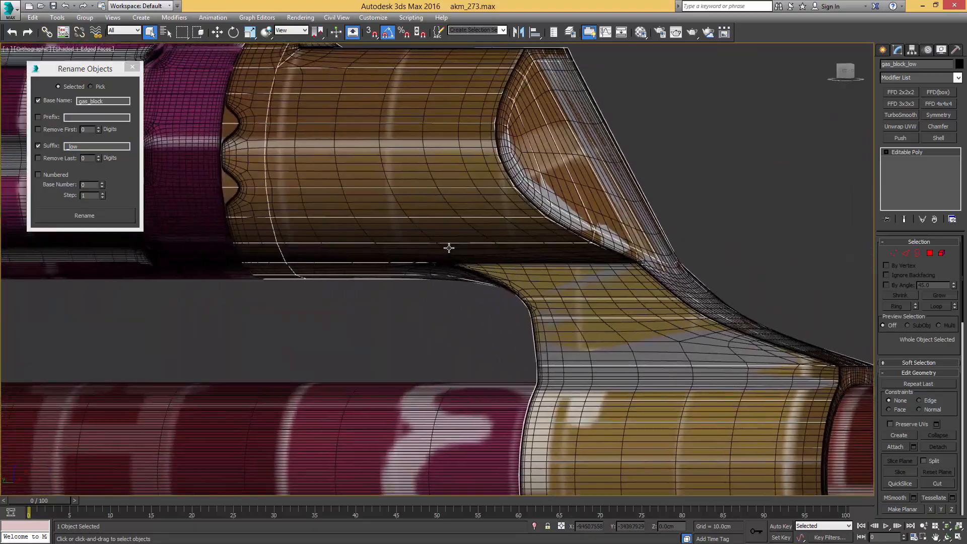
scroll(448, 248, down, 3)
alt+middle_drag(448, 247, 408, 286)
scroll(408, 286, down, 5)
middle_drag(227, 277, 451, 242)
scroll(451, 242, up, 4)
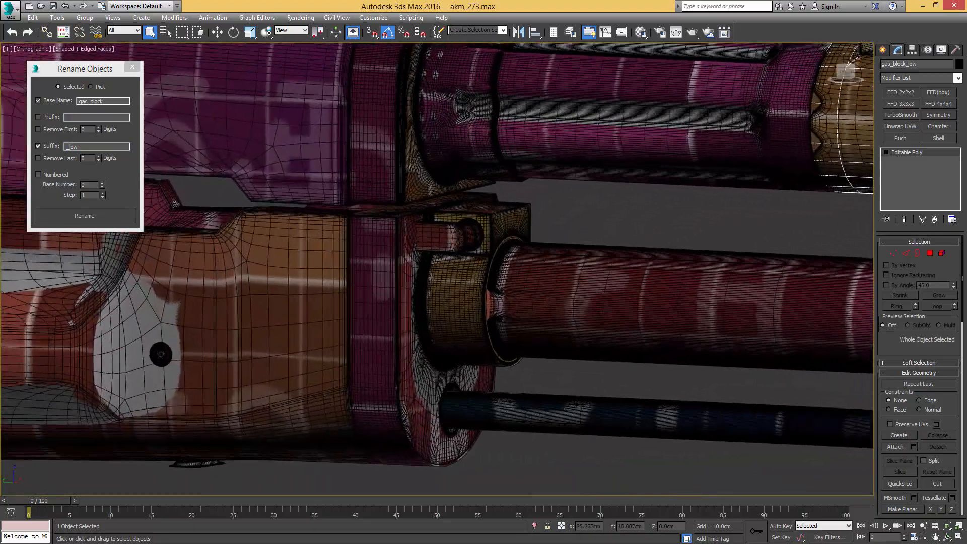
scroll(554, 191, up, 2)
click(552, 189)
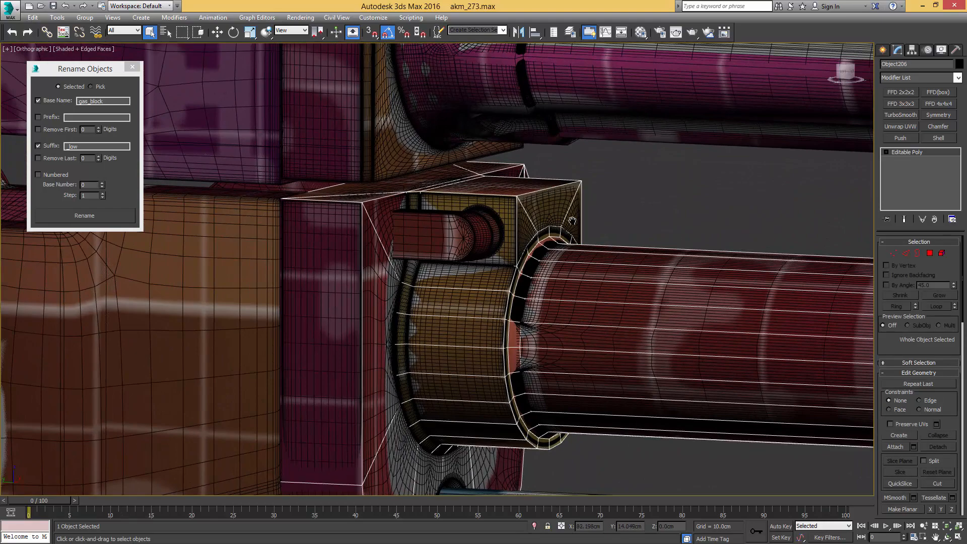
scroll(572, 220, down, 4)
middle_drag(572, 220, 440, 199)
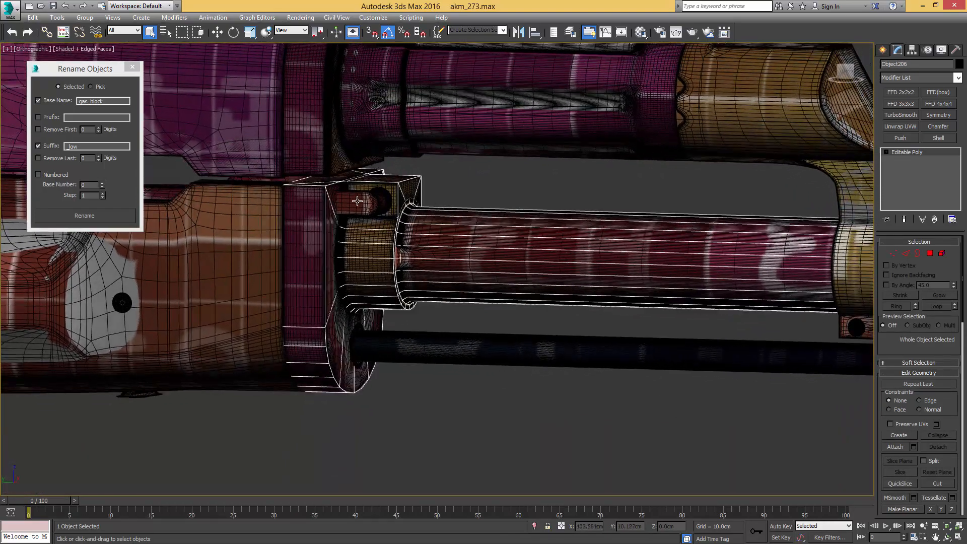
alt+middle_drag(357, 201, 262, 171)
double_click(107, 101)
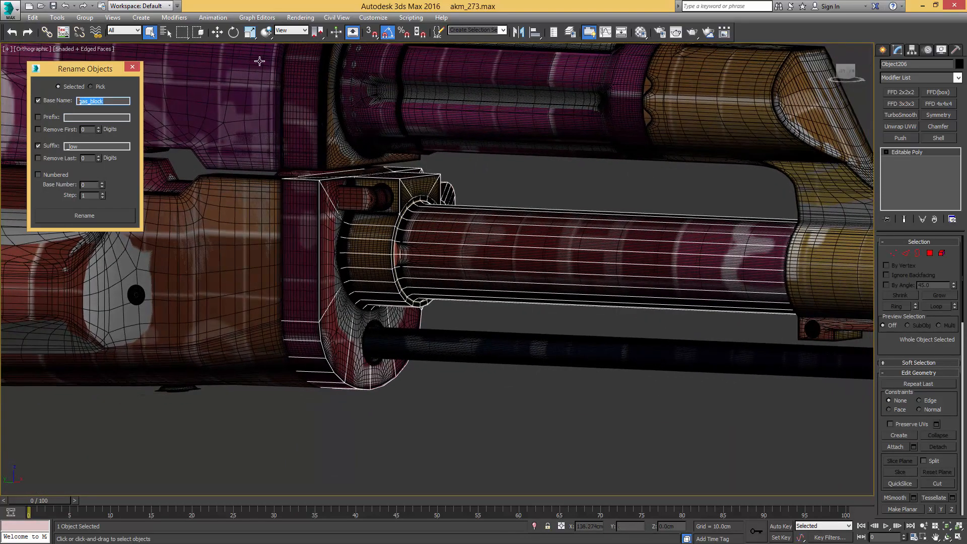
click(95, 217)
Step: Select the high-poly barrel mesh in wireframe and rename it barrel_high by changing the suffix to _high
scroll(400, 168, up, 5)
scroll(401, 165, up, 1)
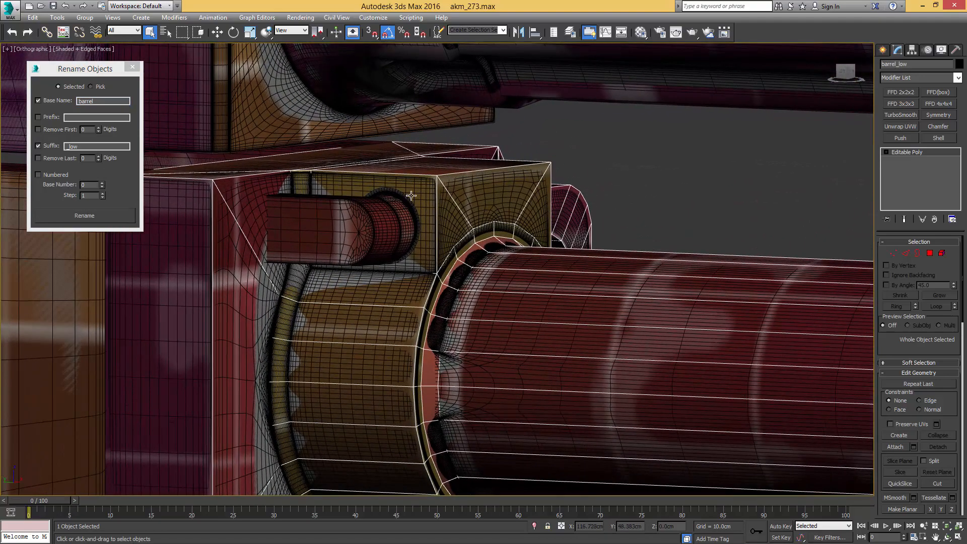
key(F3)
click(428, 184)
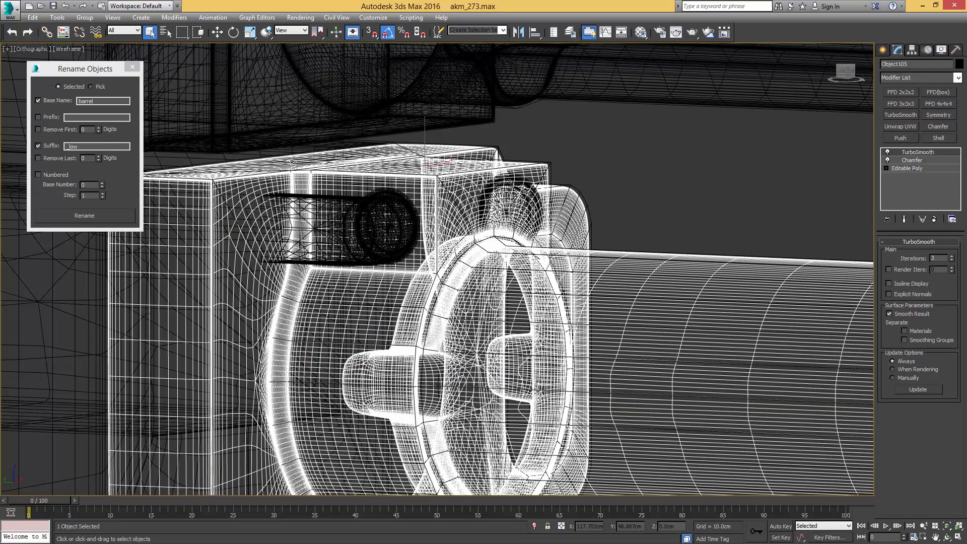
key(F3)
double_click(72, 144)
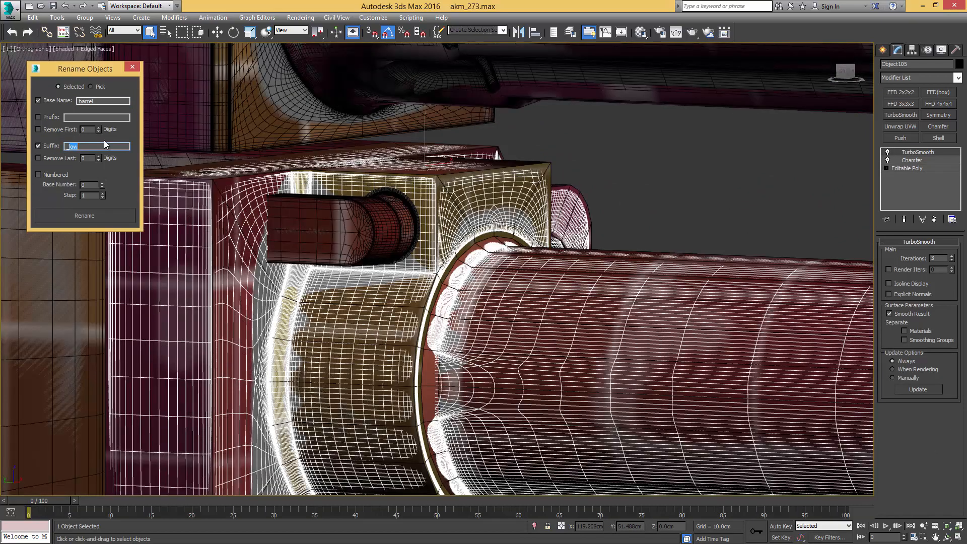
text(high)
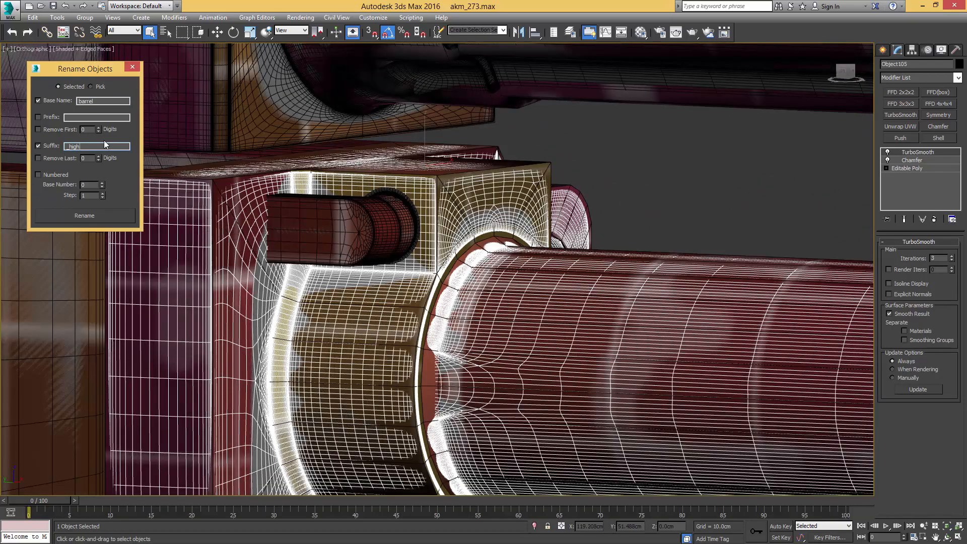
click(89, 215)
Step: Select the high-poly ring around the lever pin and the round part on the opposite side, and rename both barrel_high
mouse_move(407, 184)
middle_down()
mouse_move(417, 146)
mouse_move(413, 170)
middle_up()
click(415, 160)
middle_drag(413, 171, 412, 180)
middle_drag(412, 180, 411, 188)
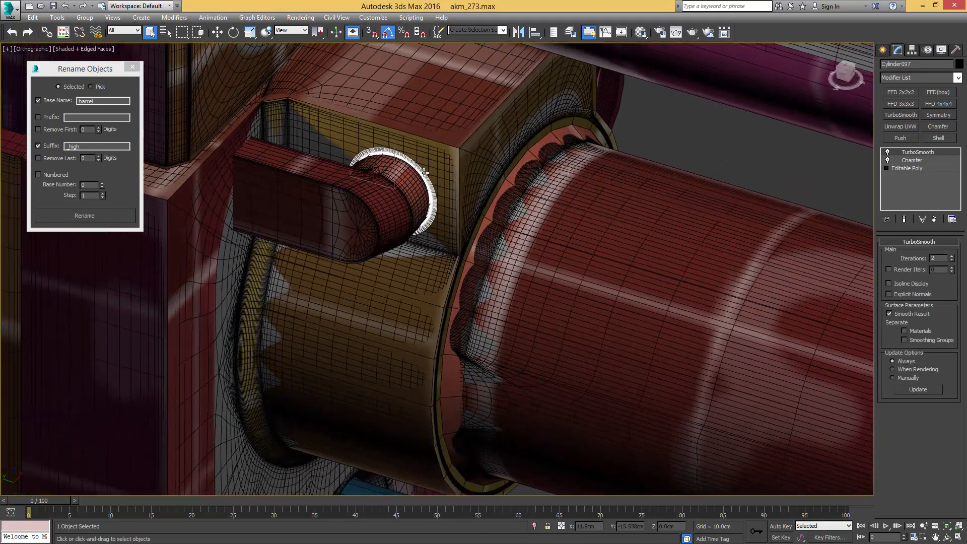
scroll(454, 255, up, 2)
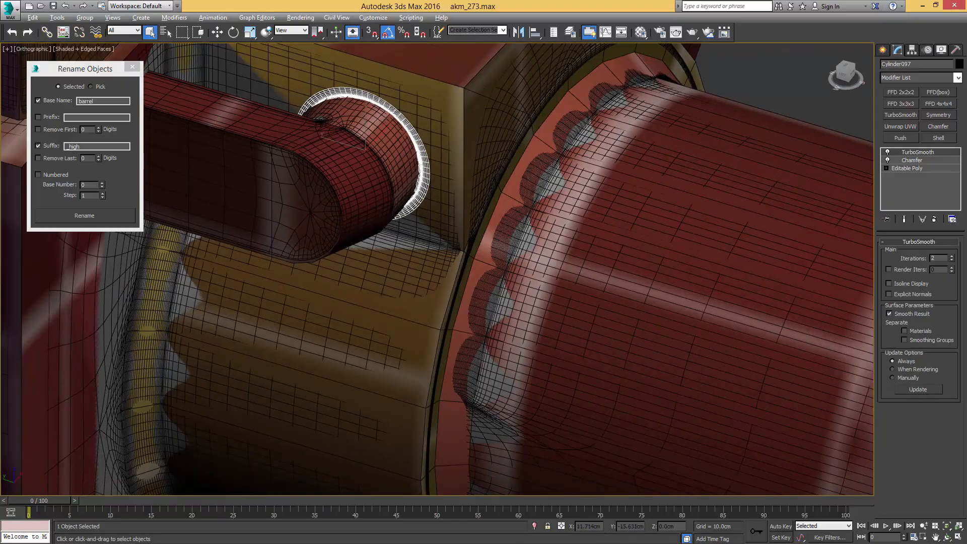
scroll(428, 171, down, 5)
alt+middle_drag(412, 255, 303, 295)
middle_drag(435, 182, 406, 258)
ctrl+click(458, 224)
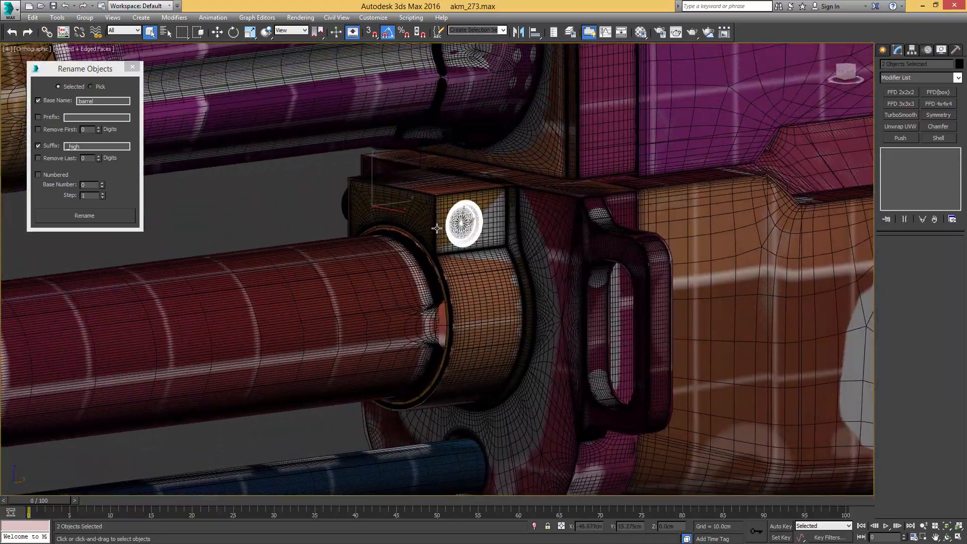
alt+middle_drag(434, 228, 575, 270)
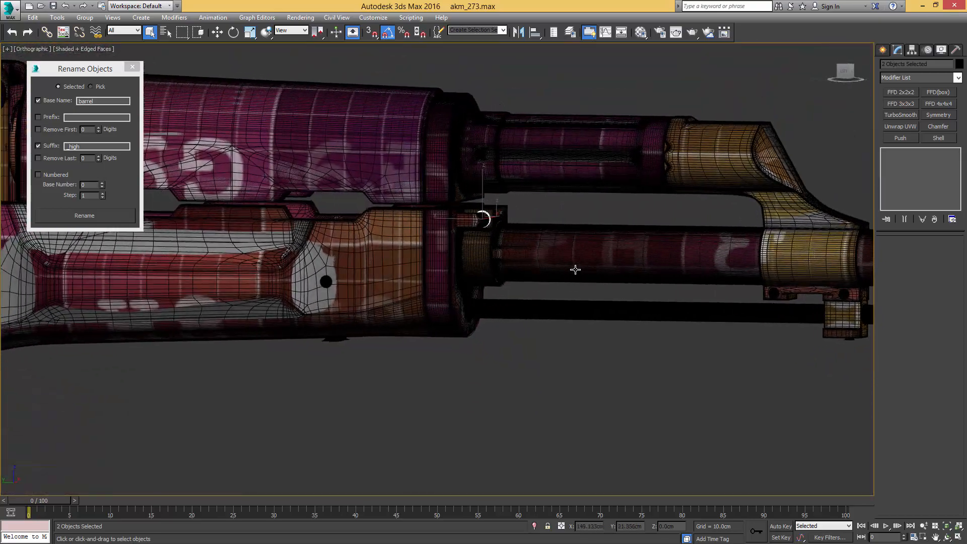
click(87, 216)
Step: Select the high-poly ring where the cleaning rod enters the front of the handguard cap and rename it barrel_high
scroll(472, 231, up, 5)
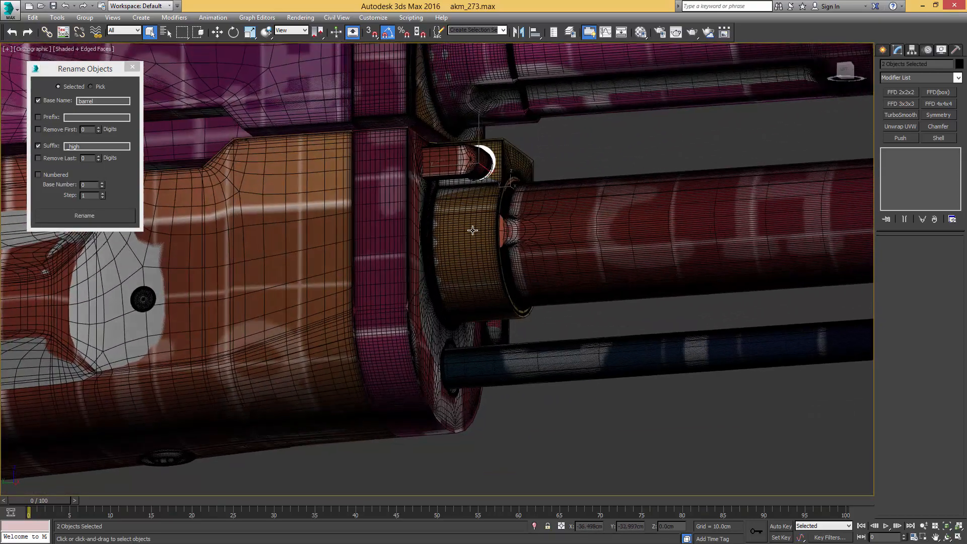
alt+middle_drag(472, 230, 468, 114)
click(474, 175)
click(445, 276)
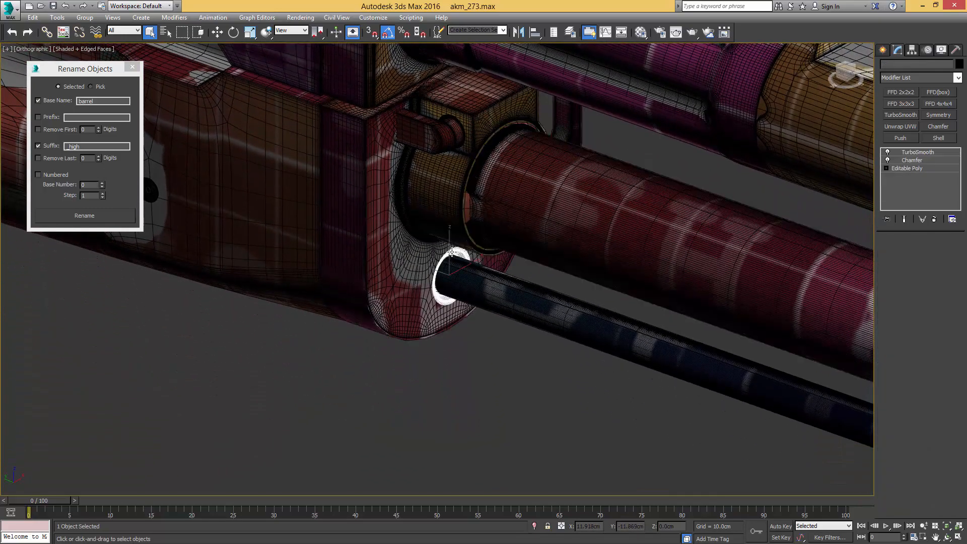
alt+middle_drag(446, 276, 167, 221)
scroll(449, 201, up, 4)
scroll(168, 221, up, 5)
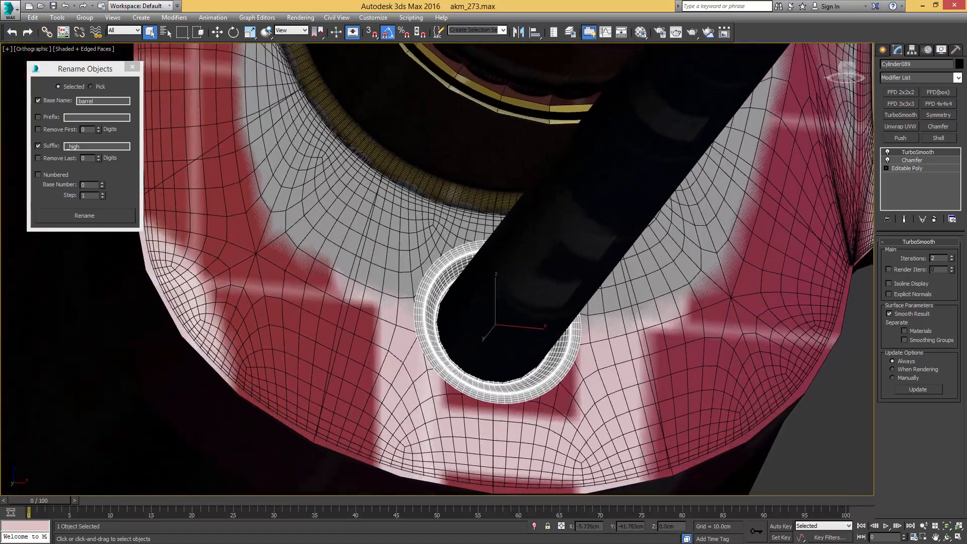
click(78, 216)
alt+middle_drag(353, 302, 493, 269)
scroll(377, 292, down, 8)
scroll(493, 269, up, 10)
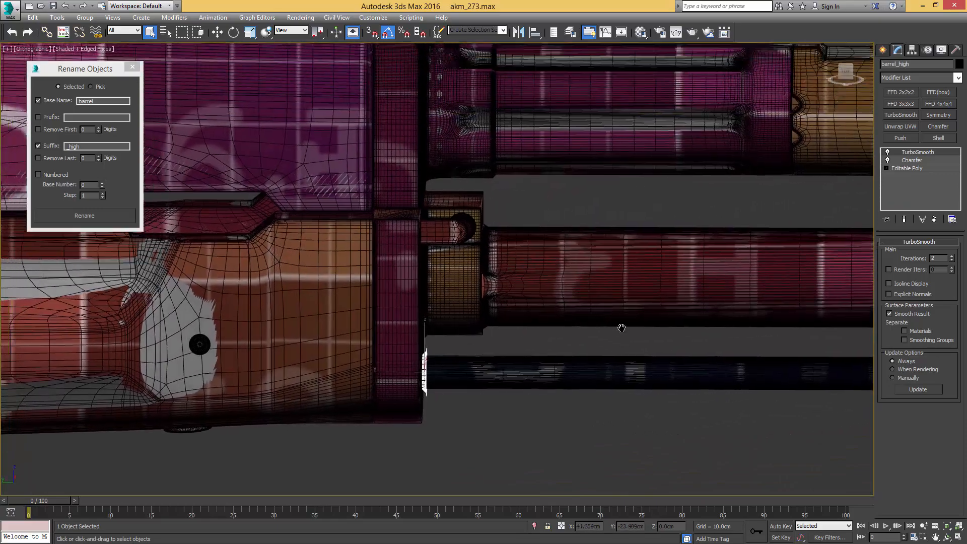
scroll(458, 242, up, 2)
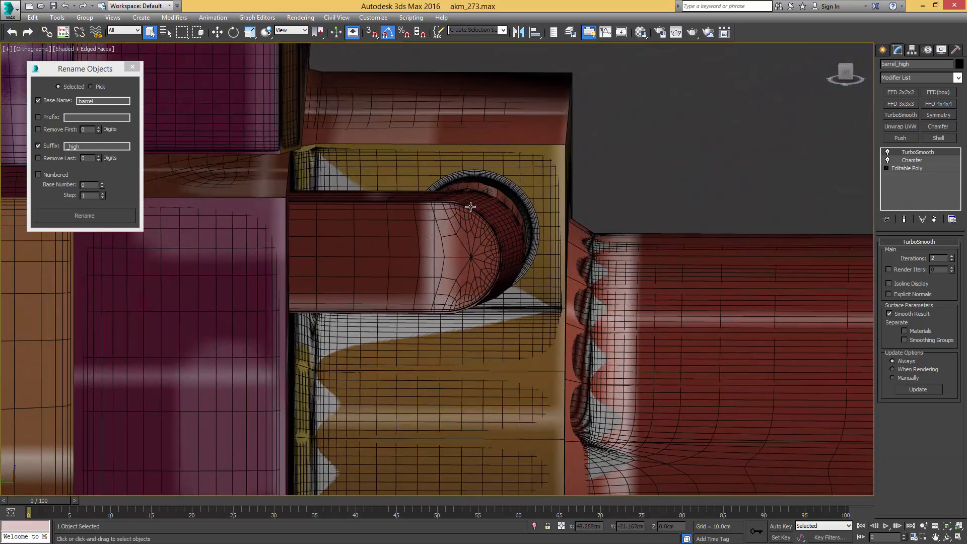
Step: Select the low-poly lever with the rounded end beside the barrel mount and rename it barrel_element_low
click(470, 207)
alt+middle_drag(470, 206, 436, 214)
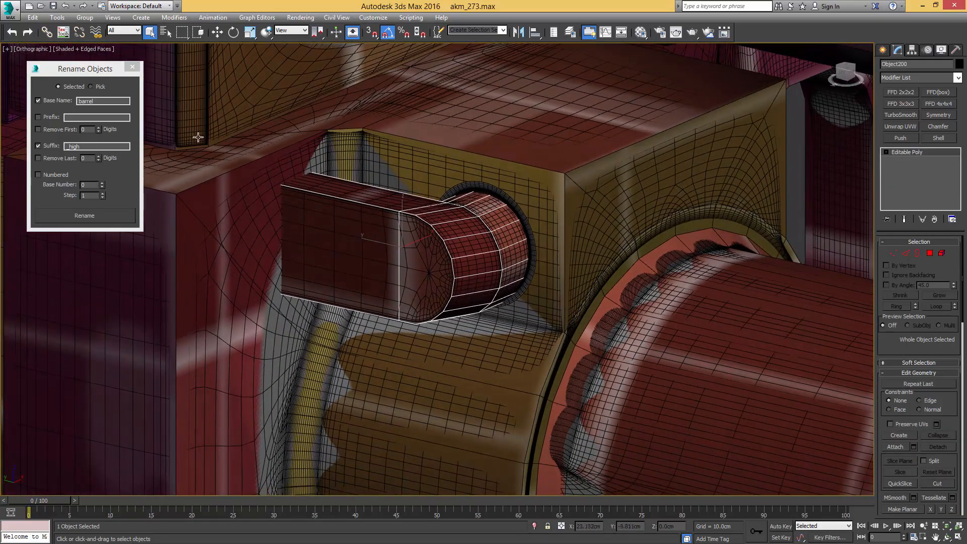
click(108, 100)
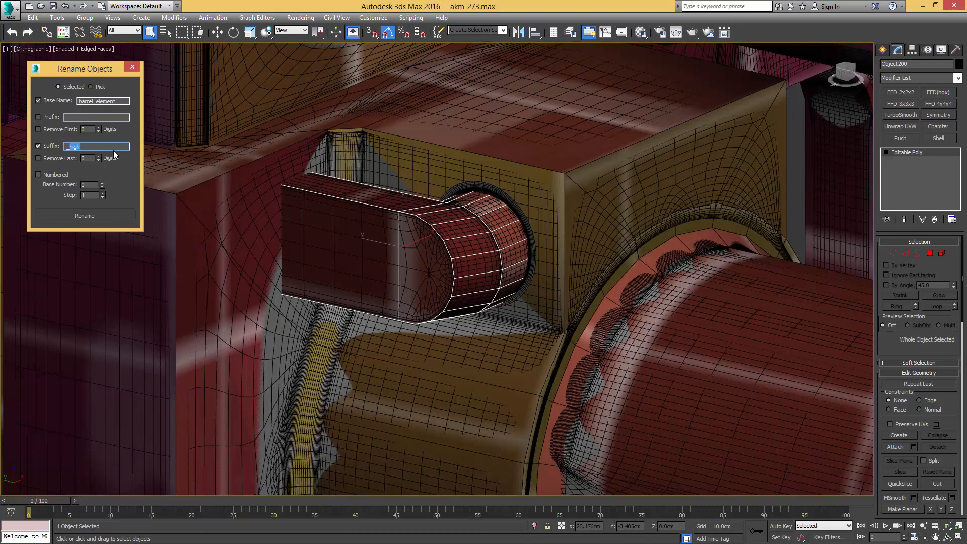
click(94, 216)
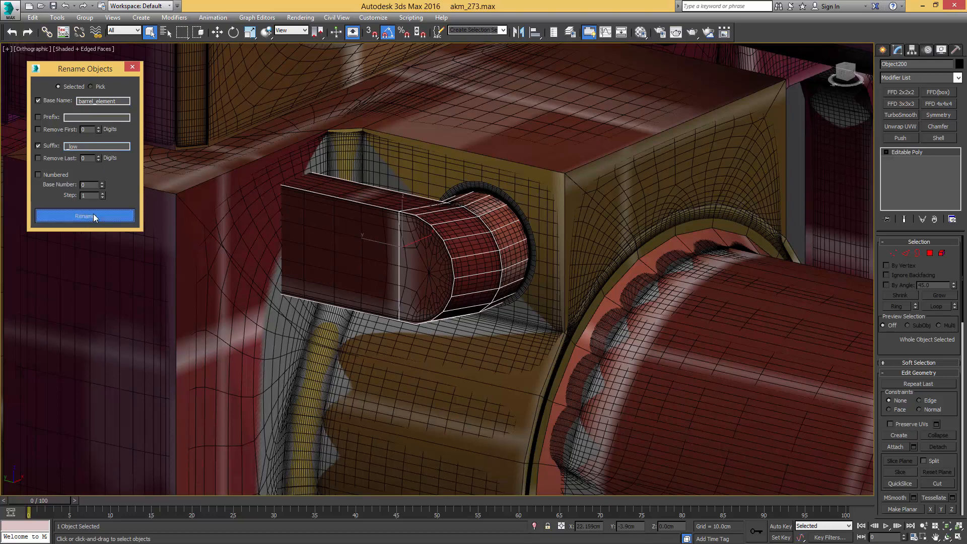
Step: Select the matching high-poly lever and rename it barrel_element_high by changing the suffix to _high
click(458, 230)
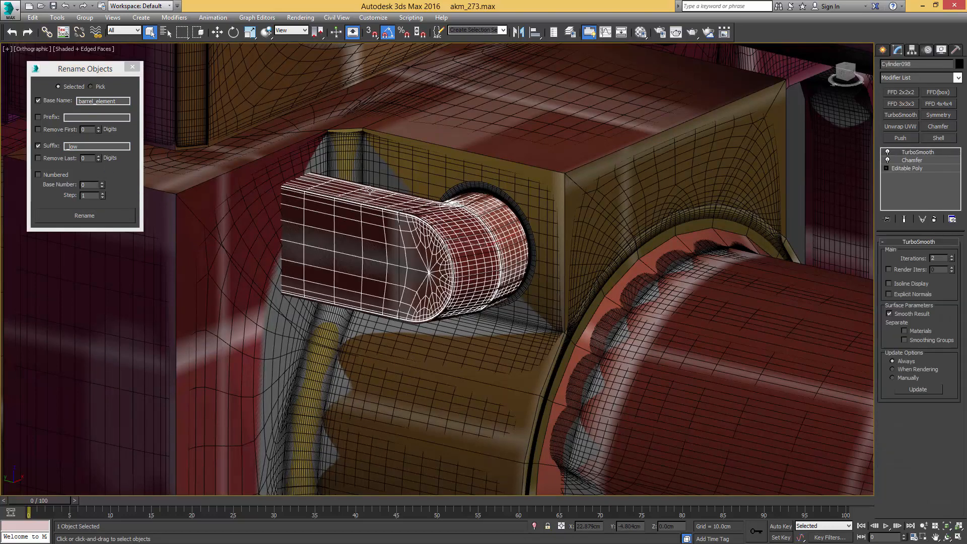
drag(68, 146, 117, 145)
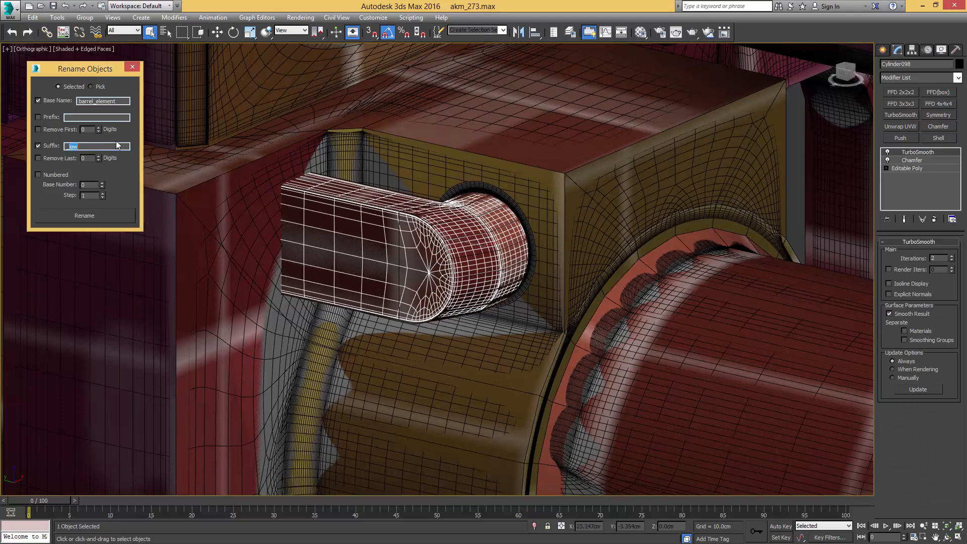
text(_high)
click(95, 215)
Step: Clear the selection and save the scene as the next version, akm_274.max
scroll(496, 182, down, 5)
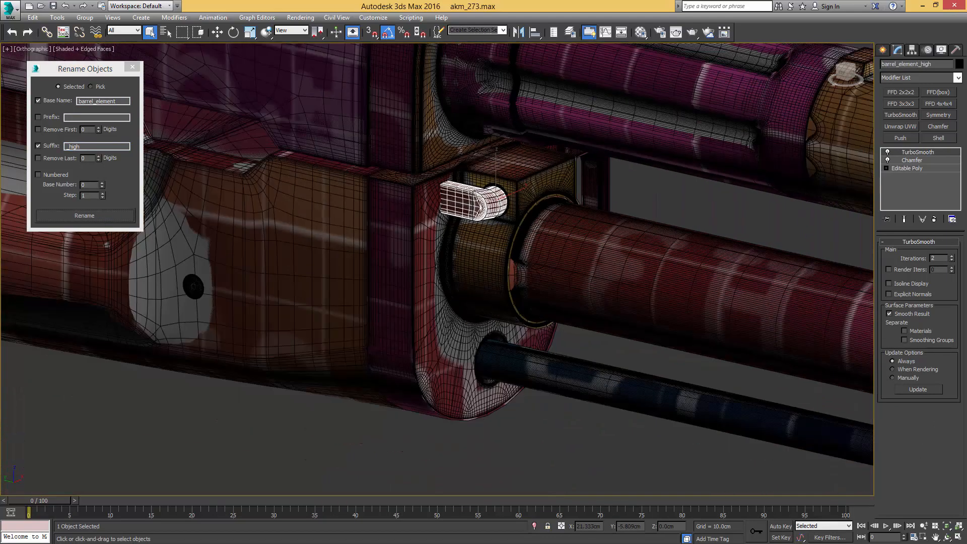
middle_drag(654, 270, 146, 202)
scroll(322, 231, down, 2)
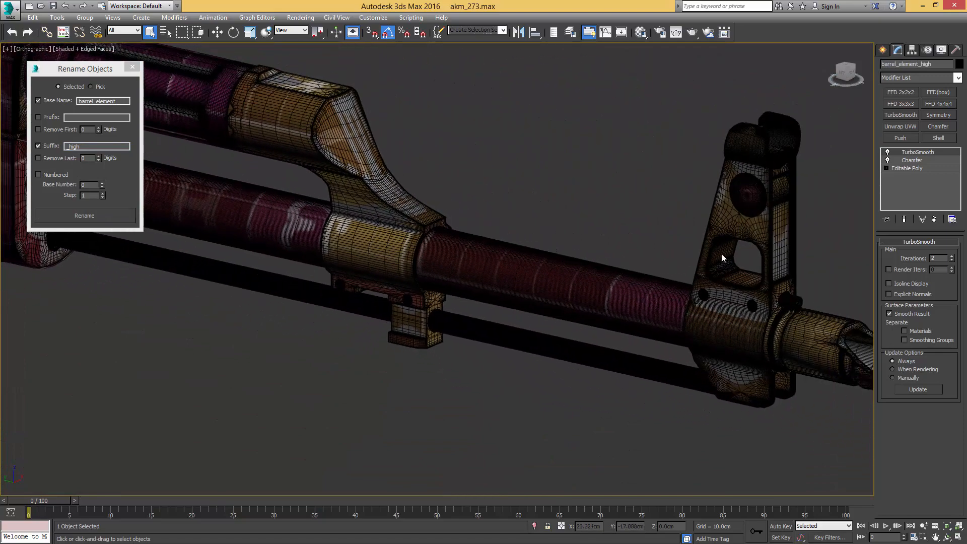
click(621, 219)
key(ctrl+s)
Step: Select the high-poly cleaning rod under the barrel and rename it barrel_cylinder_high
scroll(514, 395, up, 5)
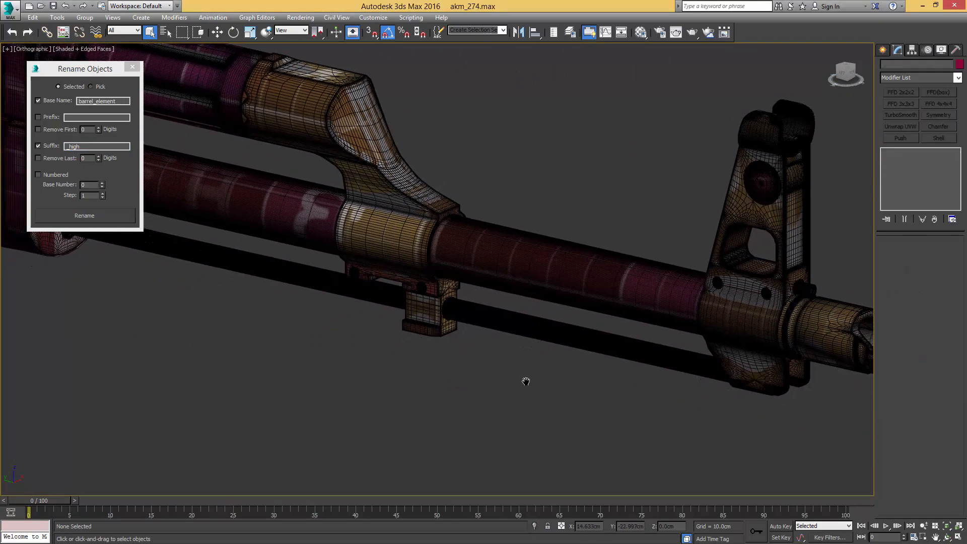
click(571, 267)
alt+middle_drag(571, 267, 580, 229)
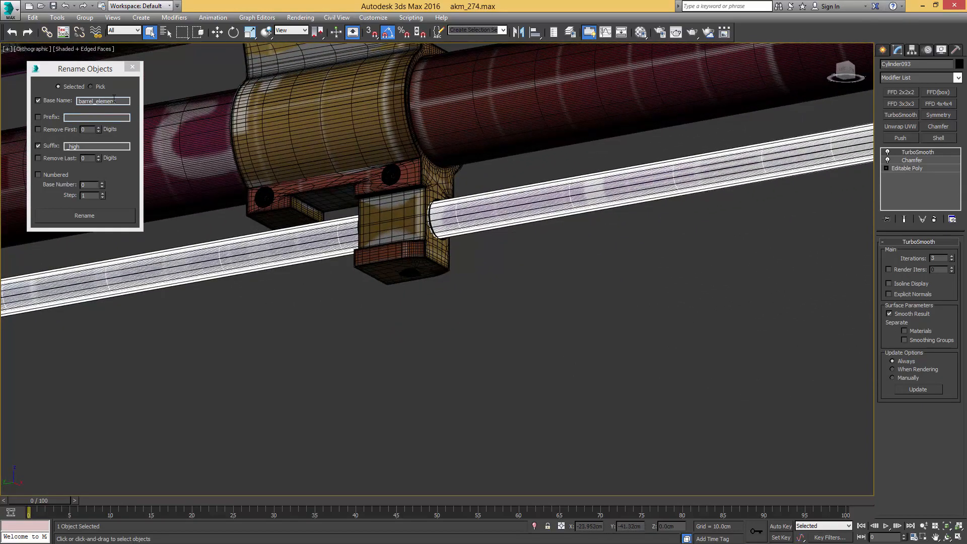
click(96, 101)
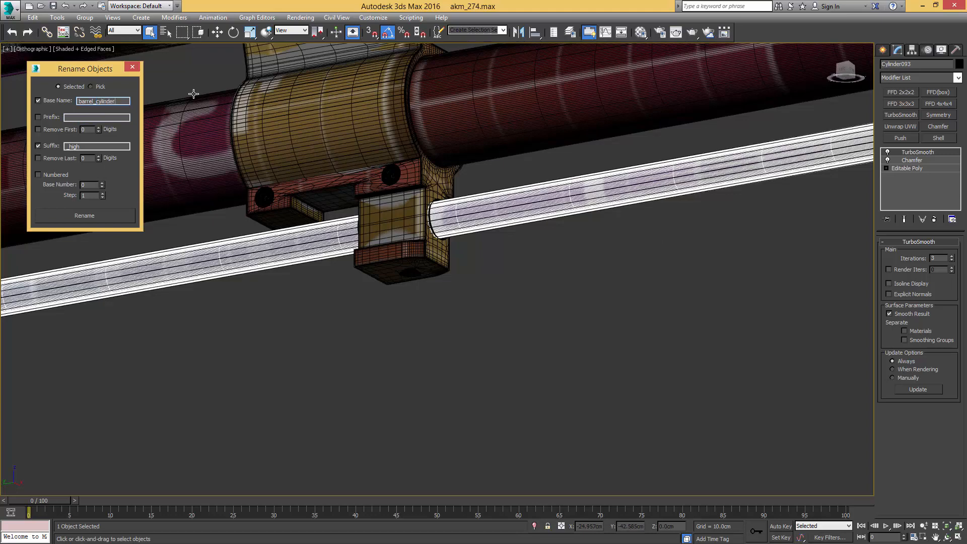
click(99, 216)
Step: Select the low-poly cleaning rod and rename it barrel_cylinder_low by changing the suffix to _low
click(446, 207)
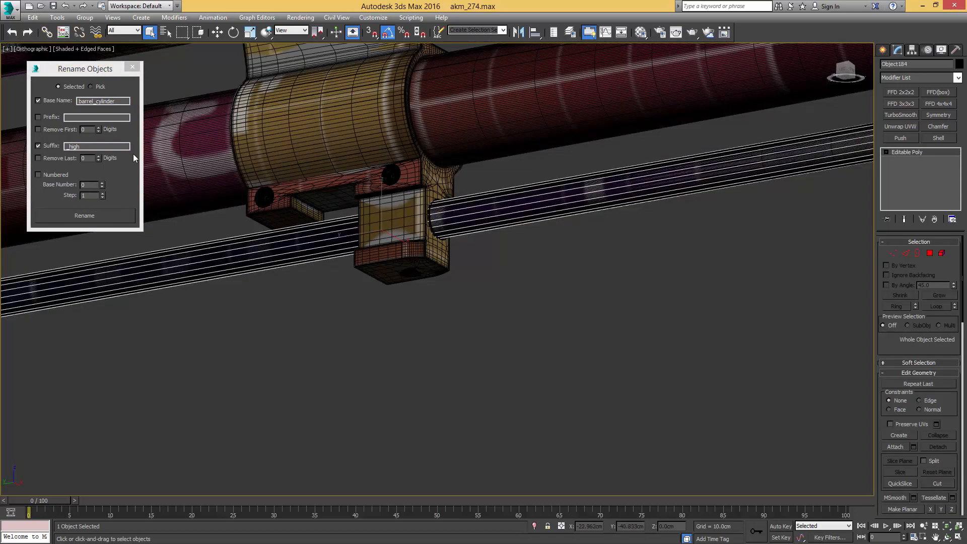
click(90, 145)
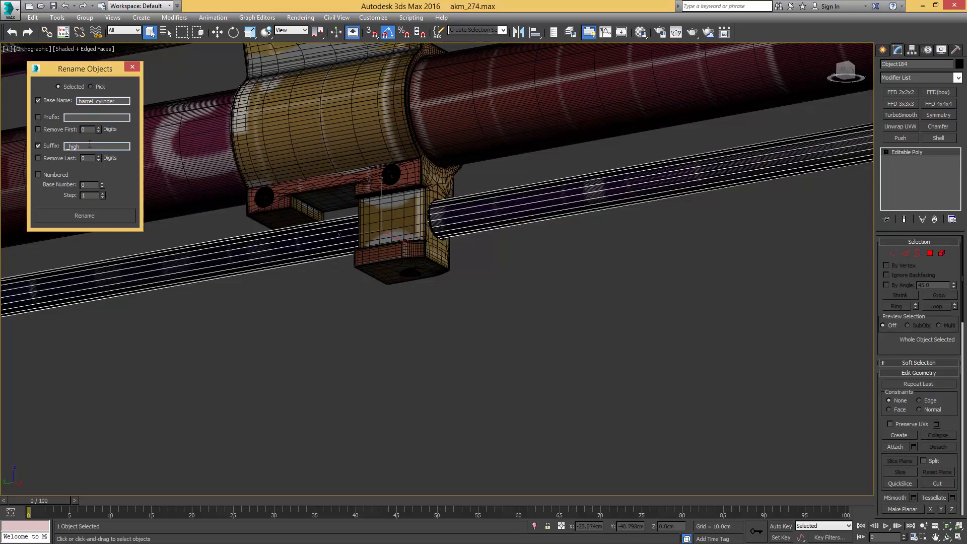
text(low)
click(84, 216)
Step: Select the low-poly front sight with its attached barrel section and rename it front_sight_low
middle_drag(260, 304, 398, 247)
scroll(378, 245, up, 5)
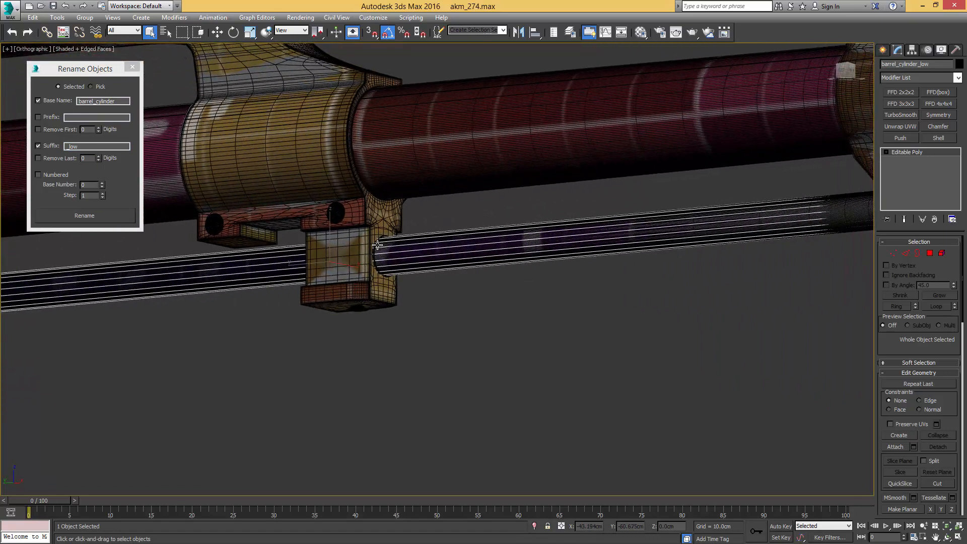
click(377, 245)
alt+middle_drag(570, 273, 641, 287)
scroll(450, 205, up, 3)
click(624, 270)
scroll(624, 266, down, 5)
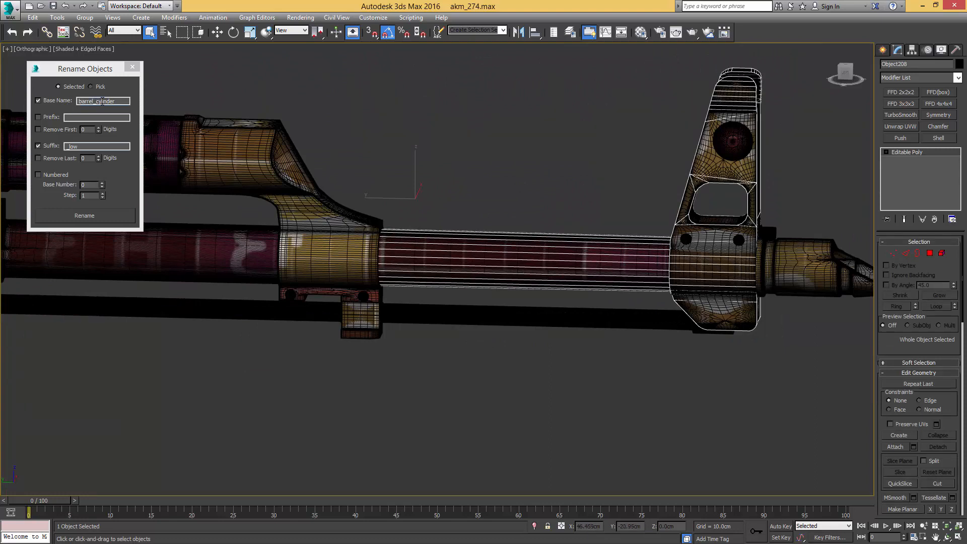
click(45, 89)
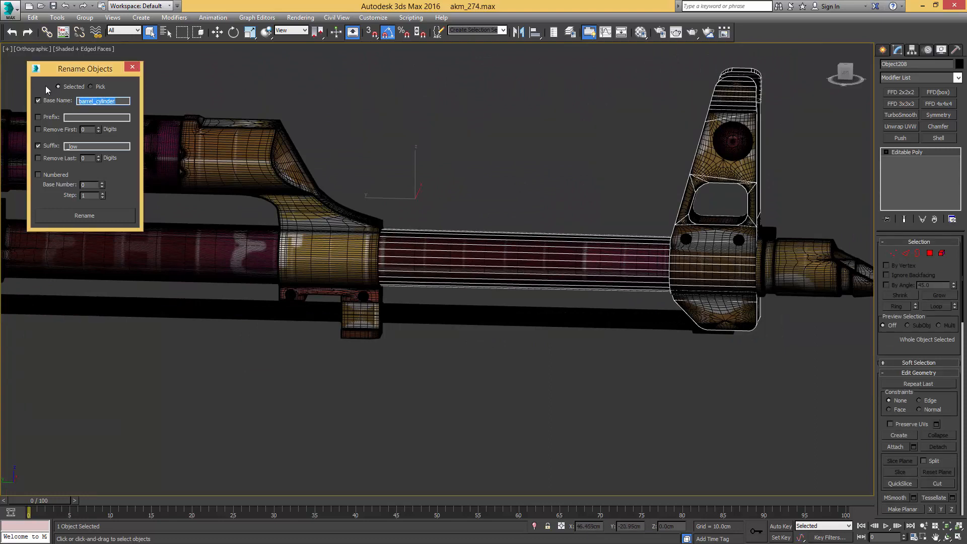
text(front_sight)
click(115, 216)
Step: Select the high-poly front sight together with the two small round pins on each side of its base
middle_drag(660, 230, 511, 240)
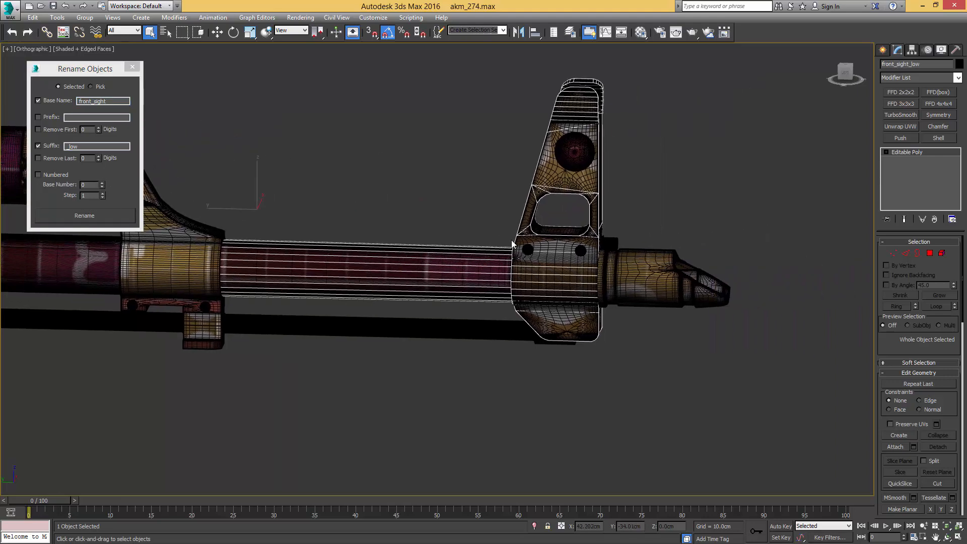
click(551, 249)
scroll(533, 241, up, 5)
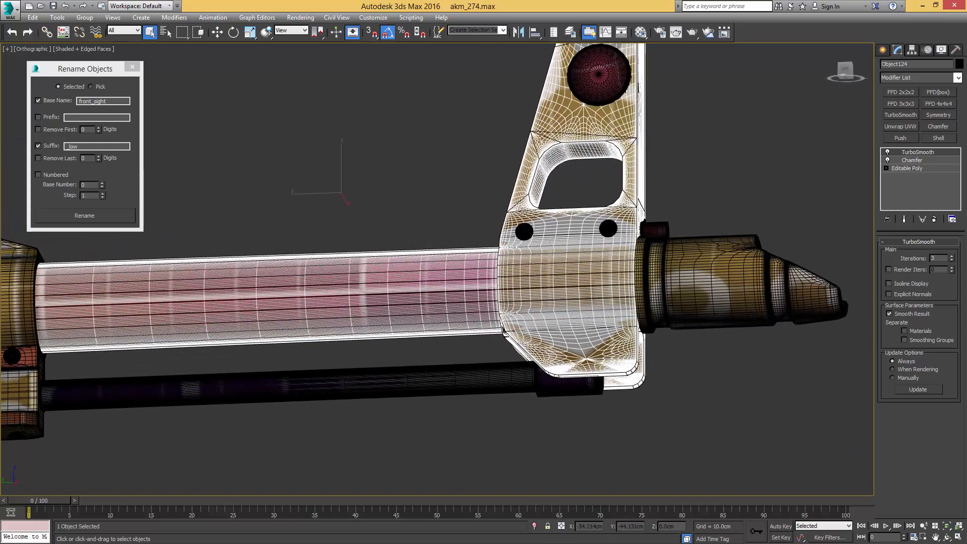
ctrl+click(524, 231)
ctrl+click(609, 228)
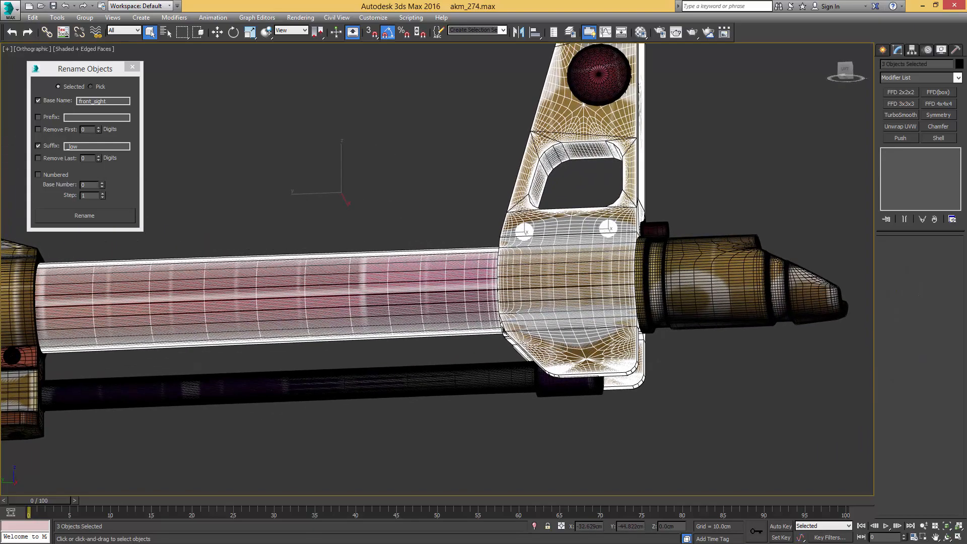
alt+middle_drag(608, 228, 512, 213)
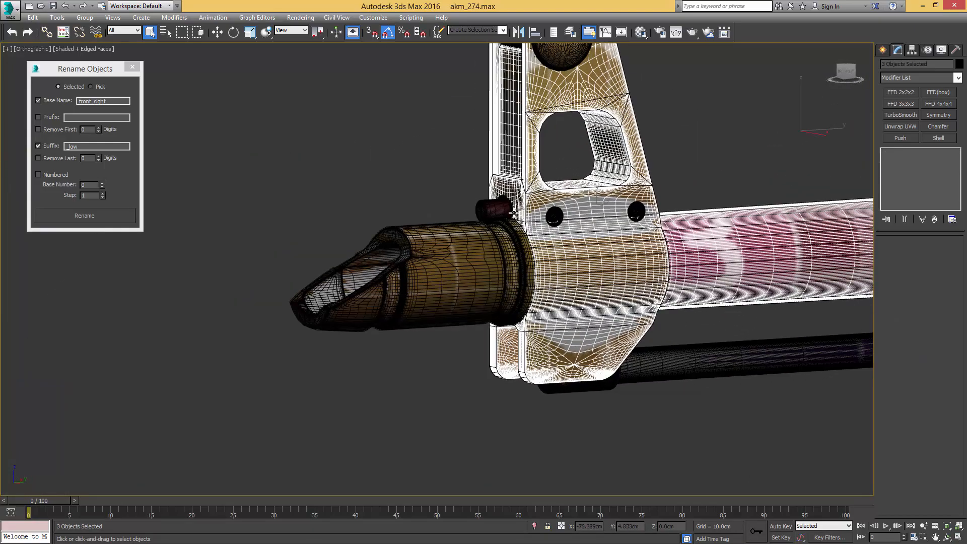
ctrl+click(554, 216)
ctrl+click(636, 212)
Step: Add the ring around the small protruding cylinder to the selection and rename all six high-poly parts front_sight_high
middle_drag(564, 152, 517, 285)
middle_drag(493, 319, 442, 184)
scroll(385, 228, up, 4)
scroll(385, 227, up, 4)
ctrl+click(465, 224)
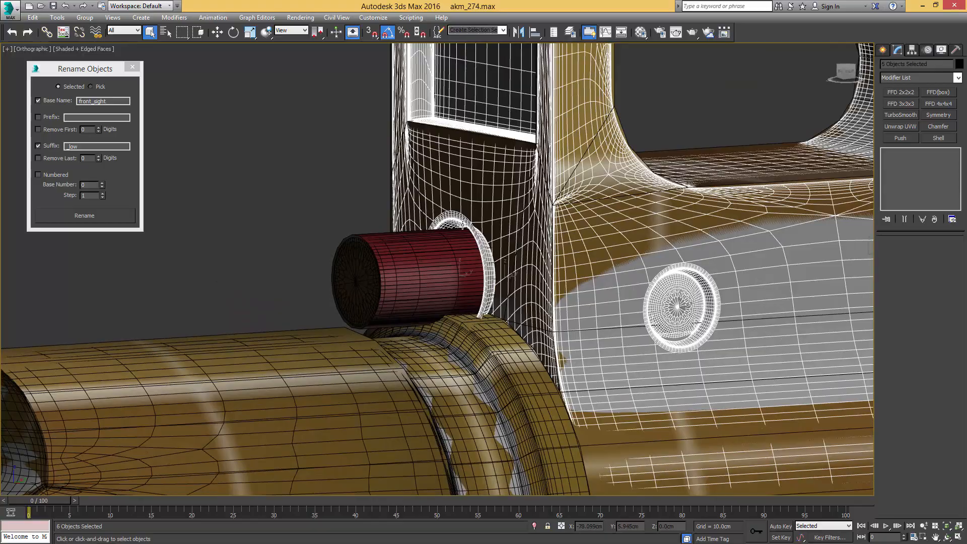
scroll(497, 291, down, 4)
alt+middle_drag(497, 291, 676, 291)
scroll(510, 270, down, 3)
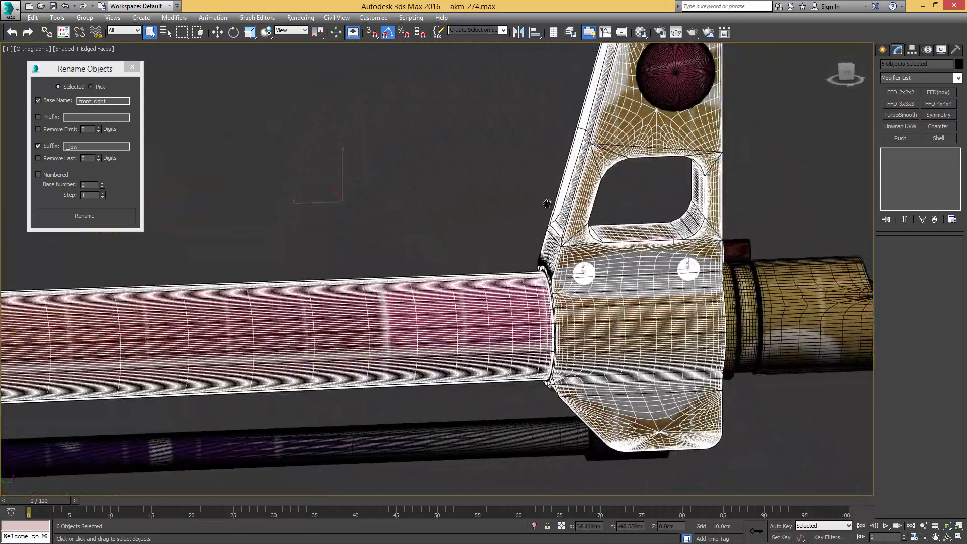
middle_drag(544, 201, 538, 332)
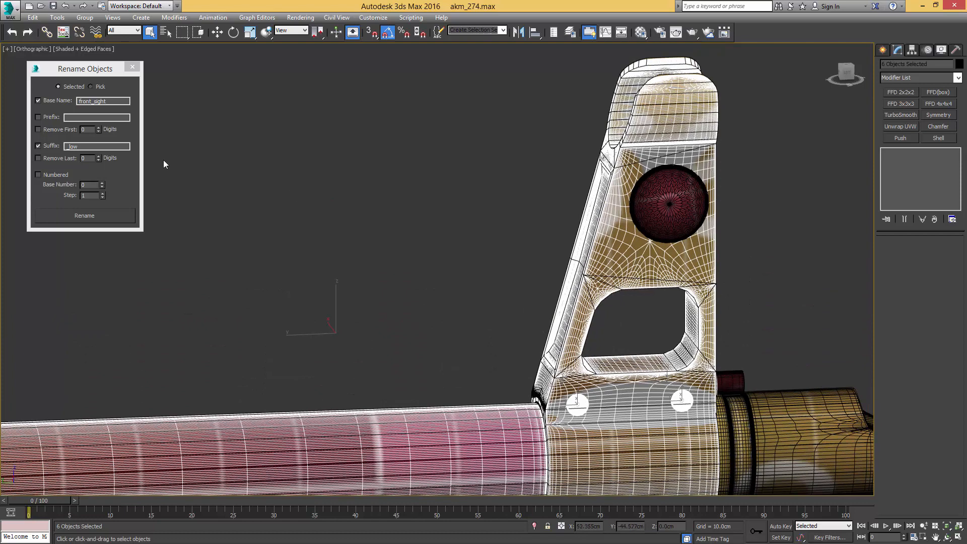
double_click(71, 146)
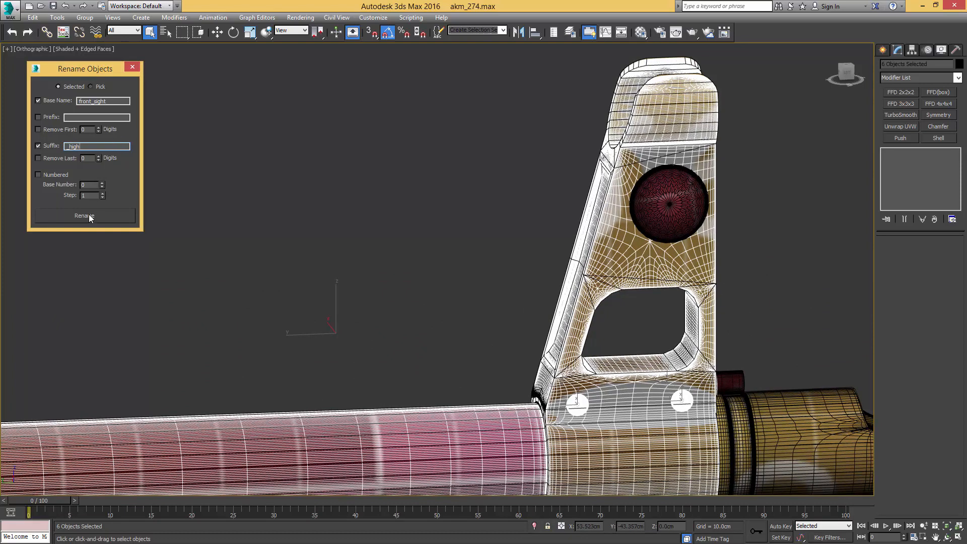
Step: Select the small high-poly cylinder protruding from the front sight above the muzzle device and rename it front_sight_cylinder_high
alt+middle_drag(353, 248, 562, 276)
scroll(598, 302, up, 8)
click(554, 285)
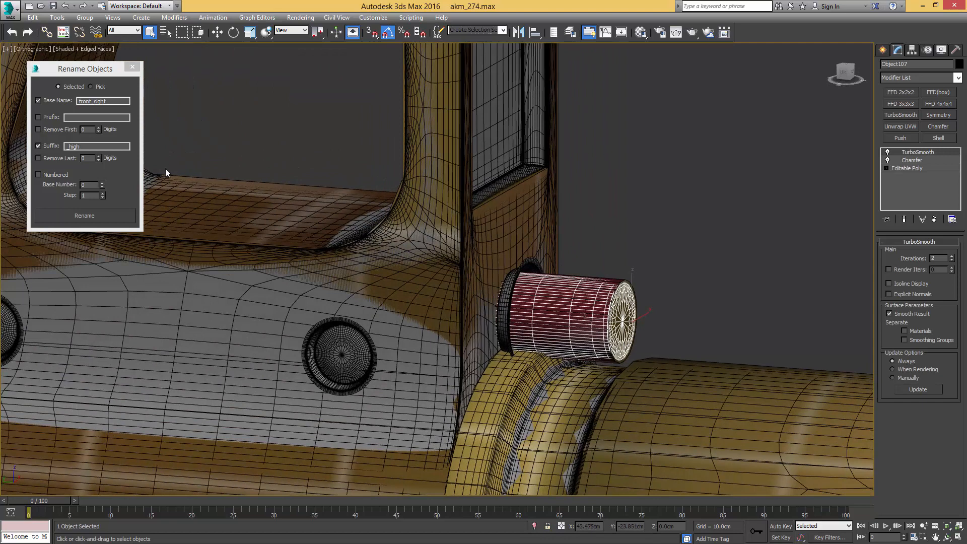
click(113, 100)
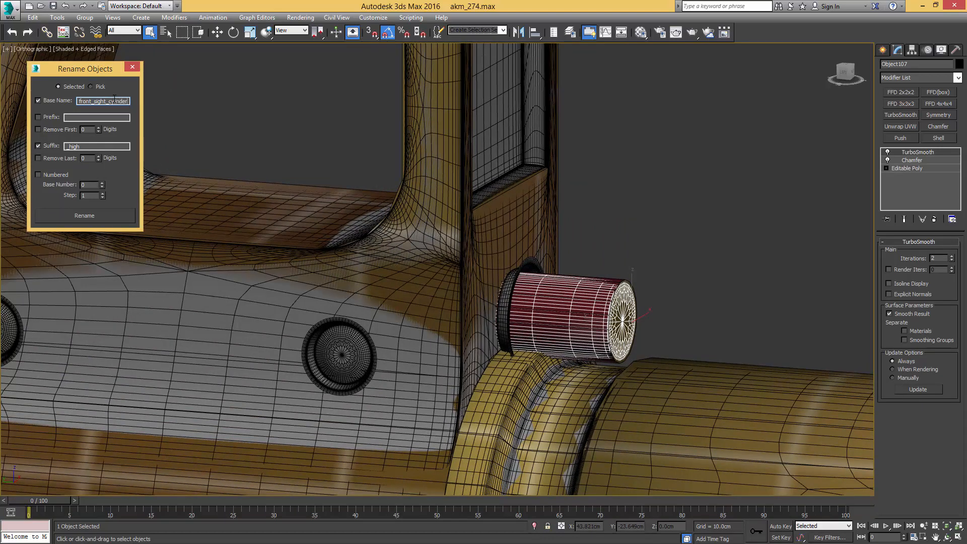
click(98, 216)
Step: Select the matching low-poly small cylinder and rename it front_sight_cylinder_low by changing the suffix to _low
click(527, 280)
click(527, 280)
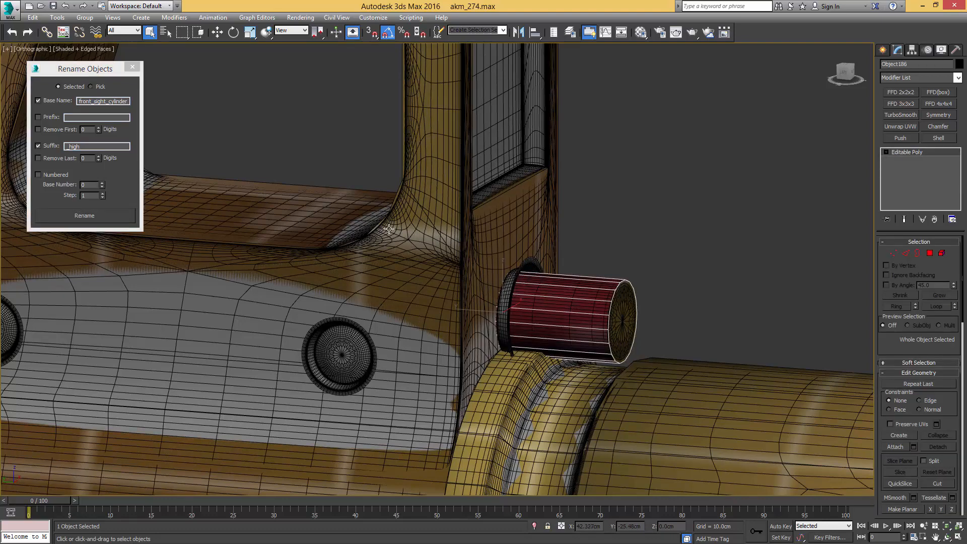
drag(66, 146, 115, 147)
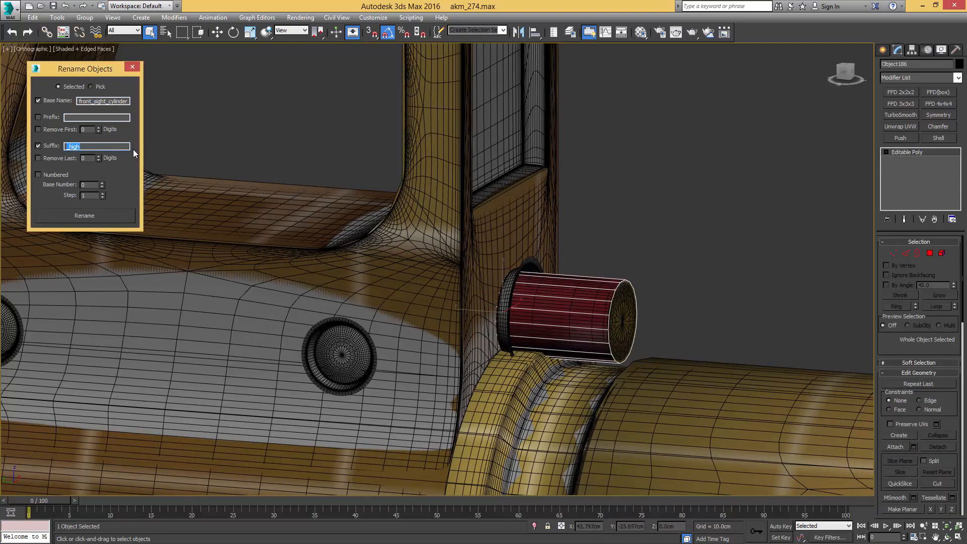
text(_low)
click(105, 216)
Step: Select the large high-poly cylinder running through the upper front sight and rename it front_sight_big_cylinder_high
scroll(438, 372, down, 5)
middle_drag(360, 104, 369, 300)
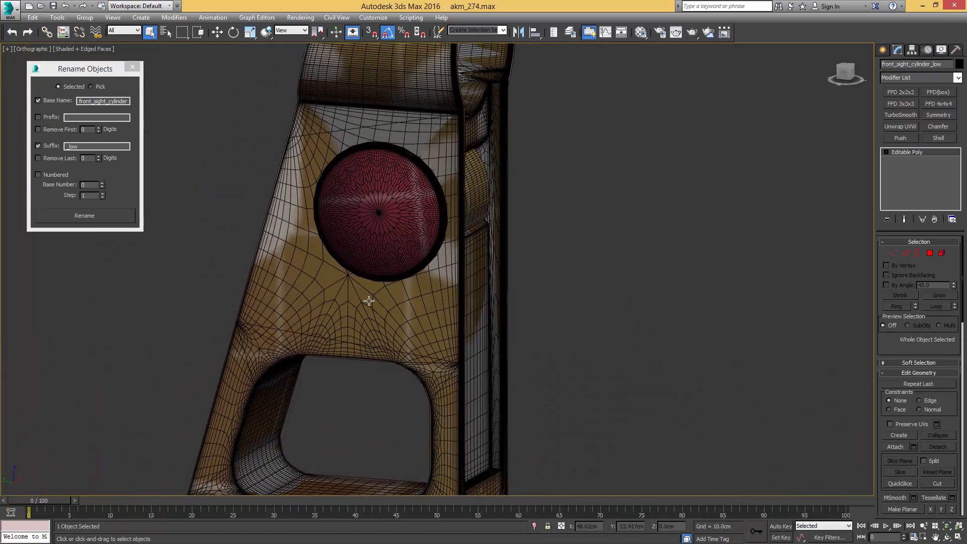
alt+middle_drag(394, 204, 364, 220)
click(407, 175)
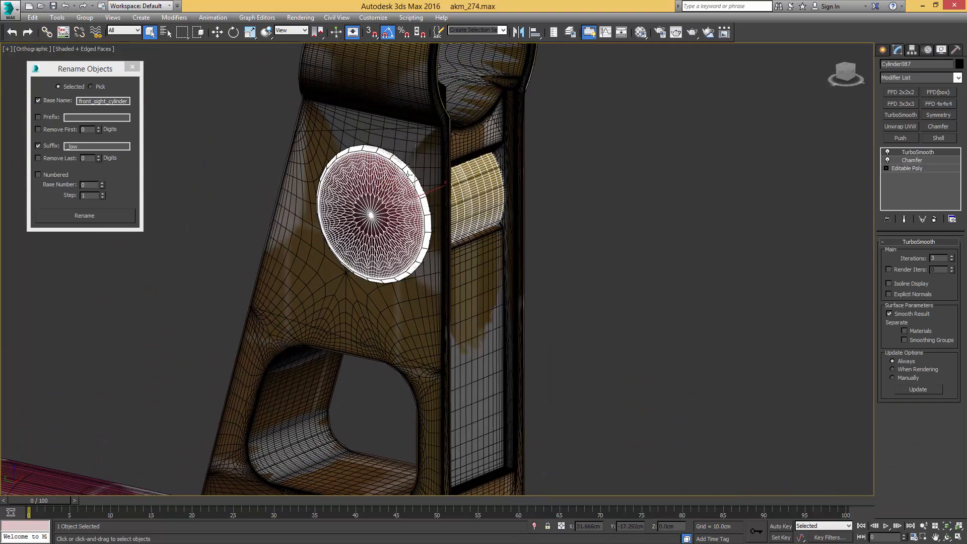
mouse_move(408, 175)
alt+middle_down()
mouse_move(313, 171)
mouse_move(403, 171)
alt+middle_up()
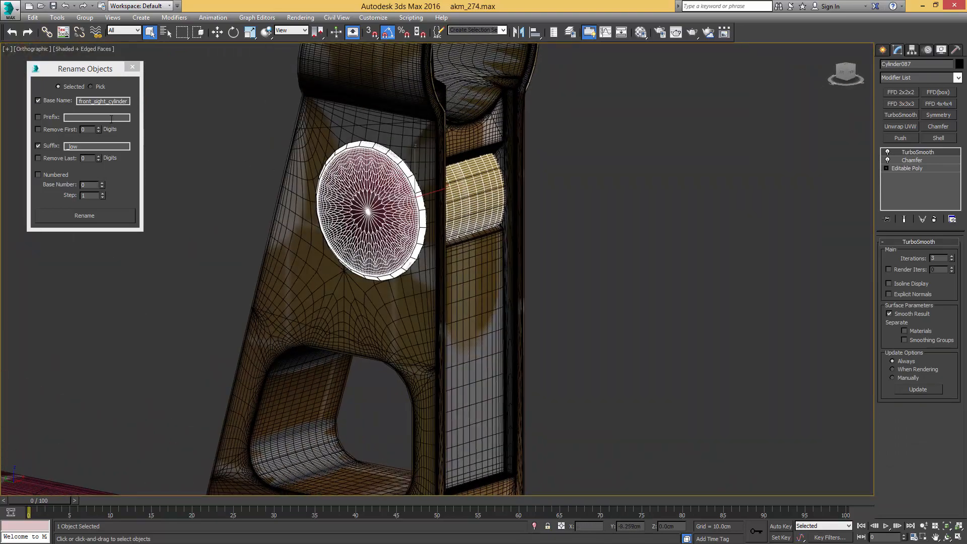
click(109, 101)
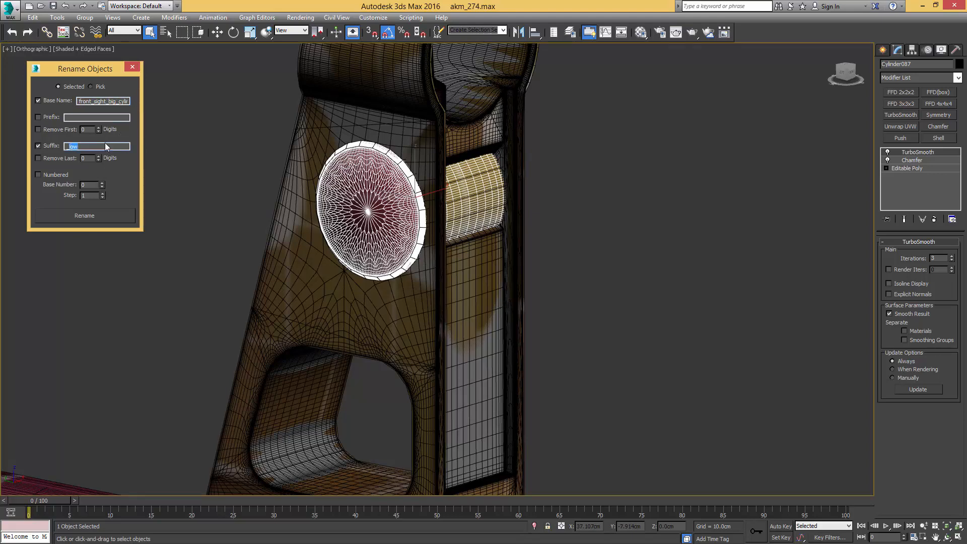
text(high)
click(84, 217)
Step: Select the matching low-poly large cylinder and rename it front_sight_big_cylinder_low by changing the suffix to _low
click(371, 145)
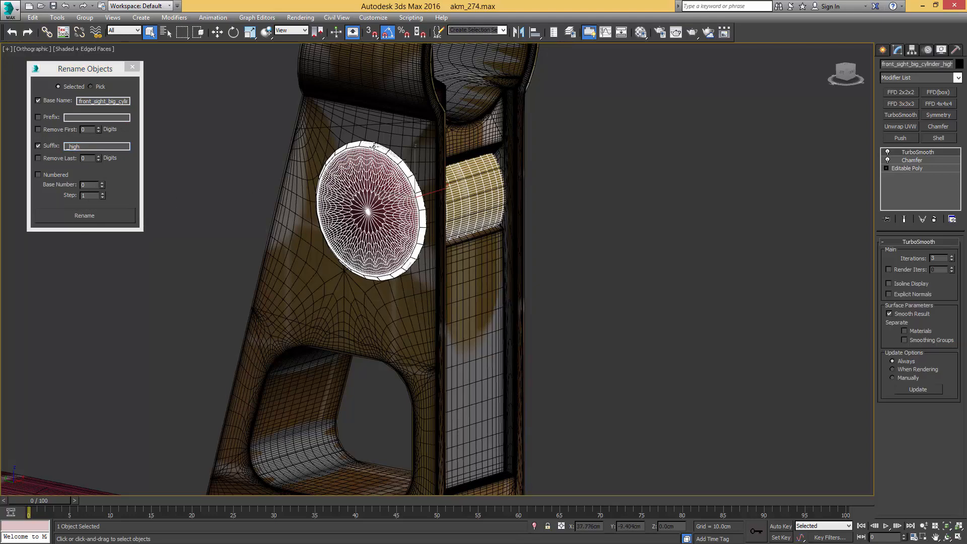
click(78, 146)
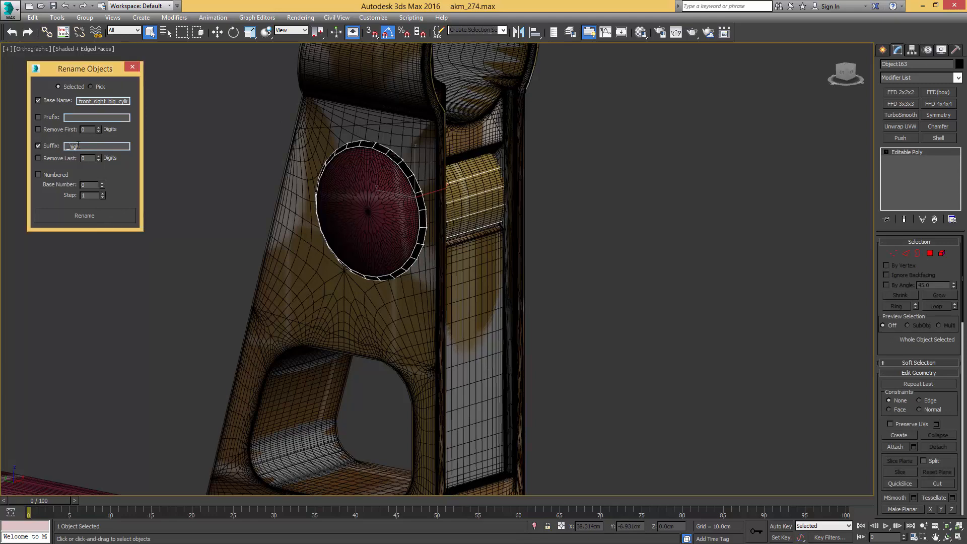
text(_low)
click(94, 215)
Step: Select the high-poly needle post between the front sight ears and rename it front_sight_needle_high
alt+middle_drag(388, 106, 367, 280)
click(363, 285)
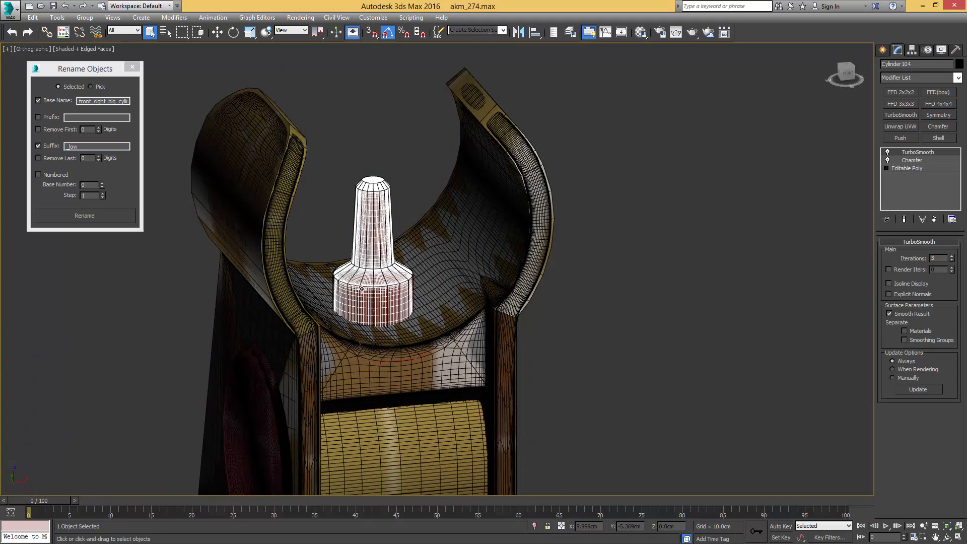
drag(111, 101, 194, 98)
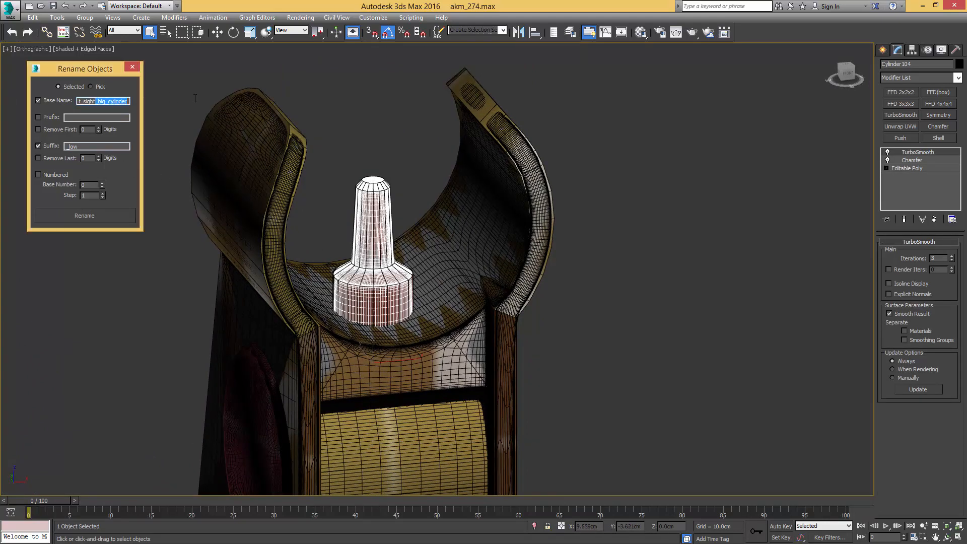
text(needl)
drag(69, 146, 134, 146)
click(91, 216)
Step: Select the matching low-poly needle post and rename it front_sight_needle_low by changing the suffix to _low
click(367, 180)
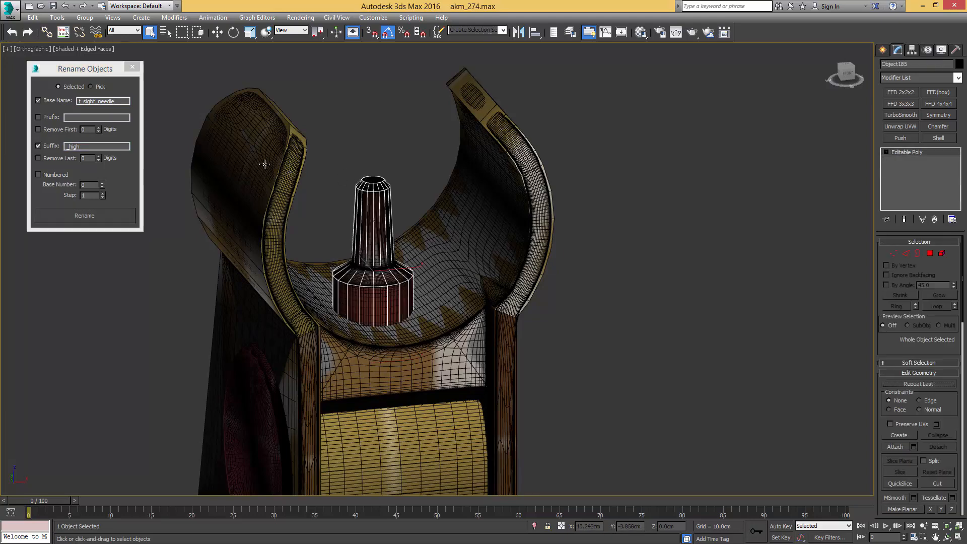
click(71, 145)
text(low)
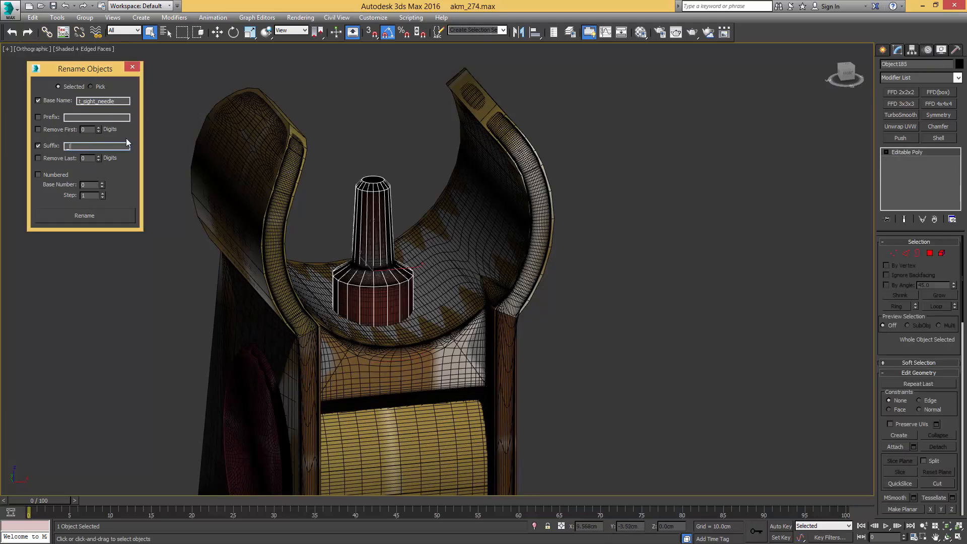
click(86, 219)
Step: Select the low-poly muzzle device at the end of the barrel and rename it muzzlebreak_low
scroll(468, 388, down, 4)
middle_drag(468, 388, 497, 311)
scroll(448, 203, down, 2)
middle_drag(497, 311, 496, 289)
scroll(495, 289, up, 5)
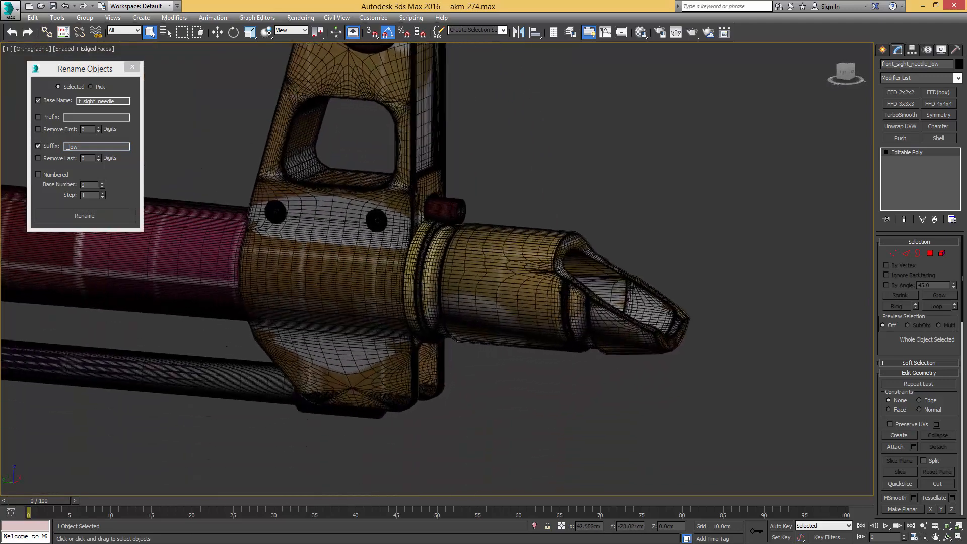
click(596, 225)
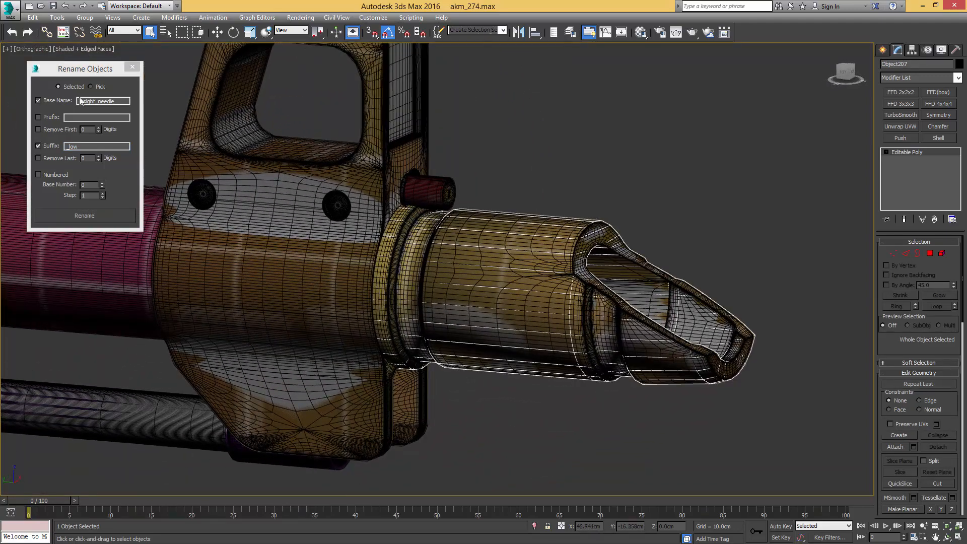
double_click(120, 100)
text(mu)
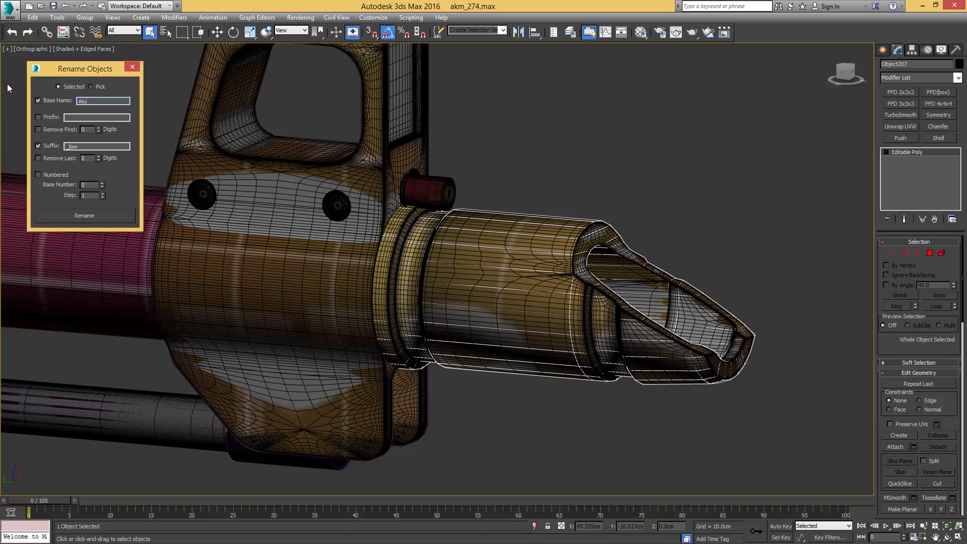
text(zzlebreak)
click(98, 217)
Step: Select the matching high-poly muzzle device and rename it muzzlebreak_high by changing the suffix to _high
click(491, 245)
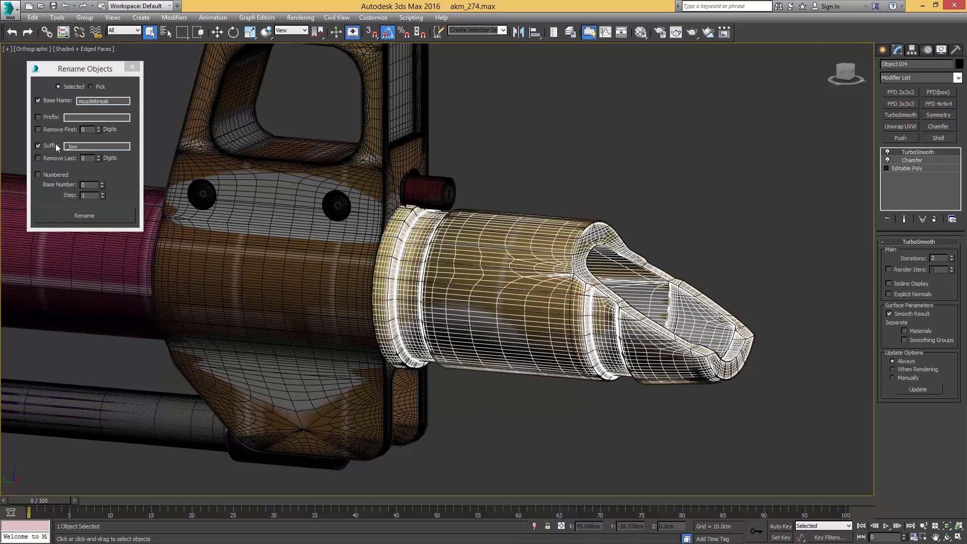
drag(69, 146, 116, 147)
text(hi)
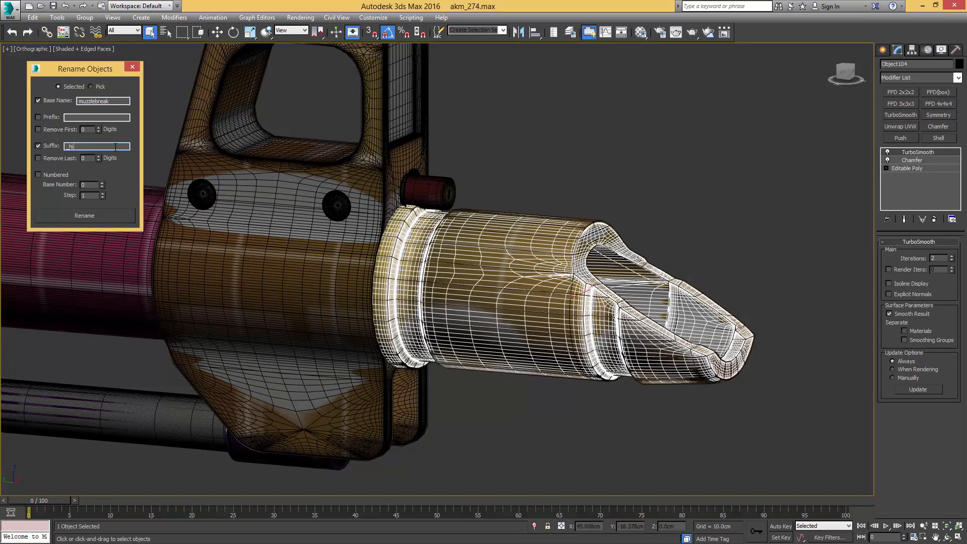
text(gh)
click(91, 219)
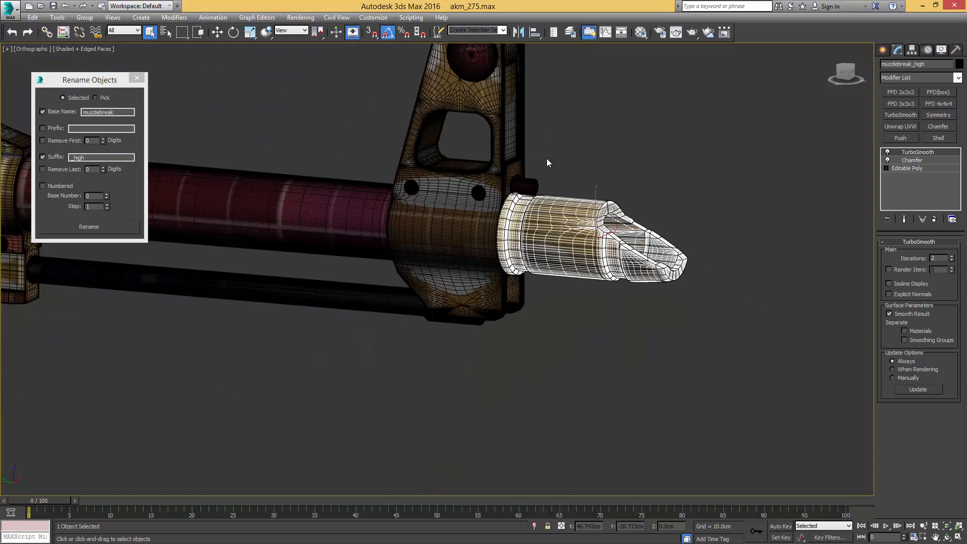
Step: Close the renaming tool and list the HighPoly layer's objects in the Layer Explorer
middle_drag(438, 150, 762, 199)
scroll(571, 189, down, 2)
alt+middle_drag(571, 188, 600, 184)
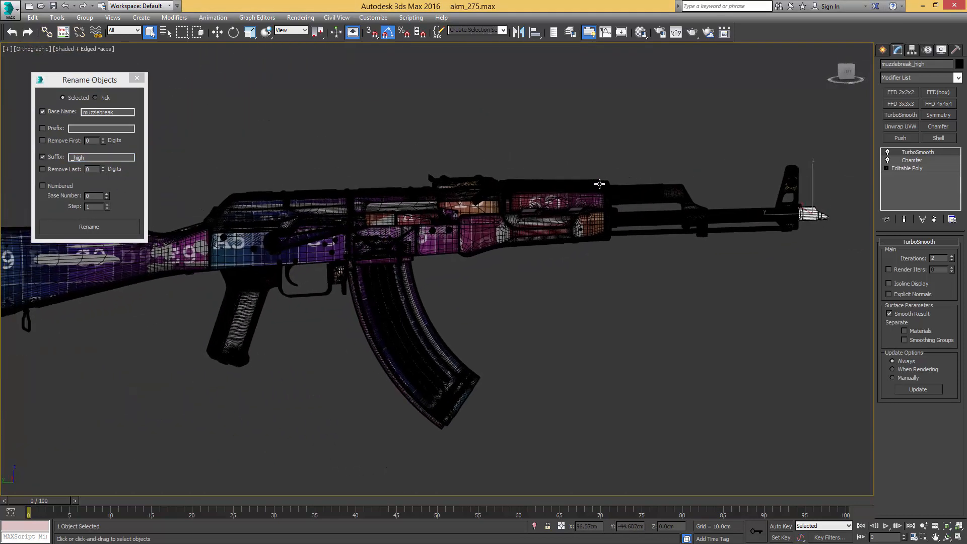
middle_drag(412, 227, 572, 224)
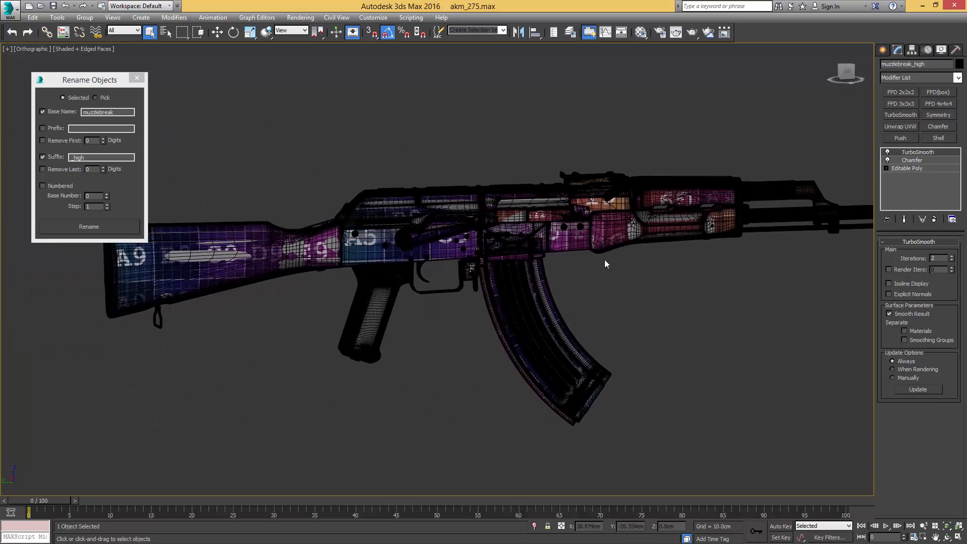
middle_drag(323, 247, 528, 242)
alt+middle_drag(463, 239, 497, 237)
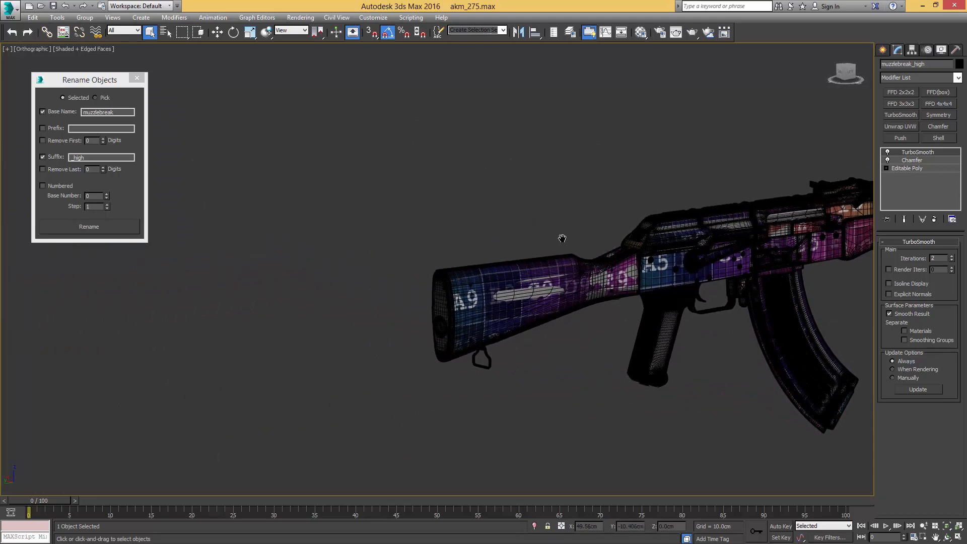
middle_drag(558, 247, 235, 270)
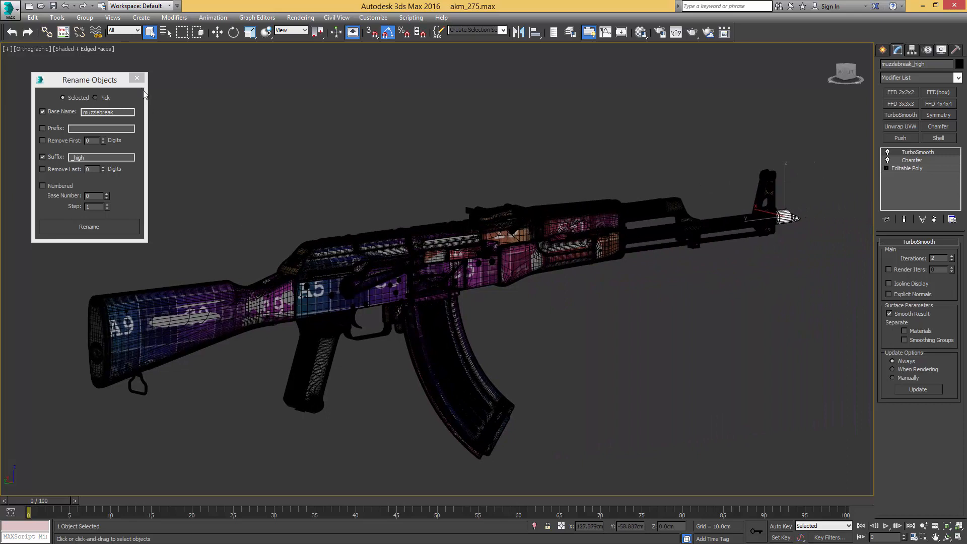
click(136, 78)
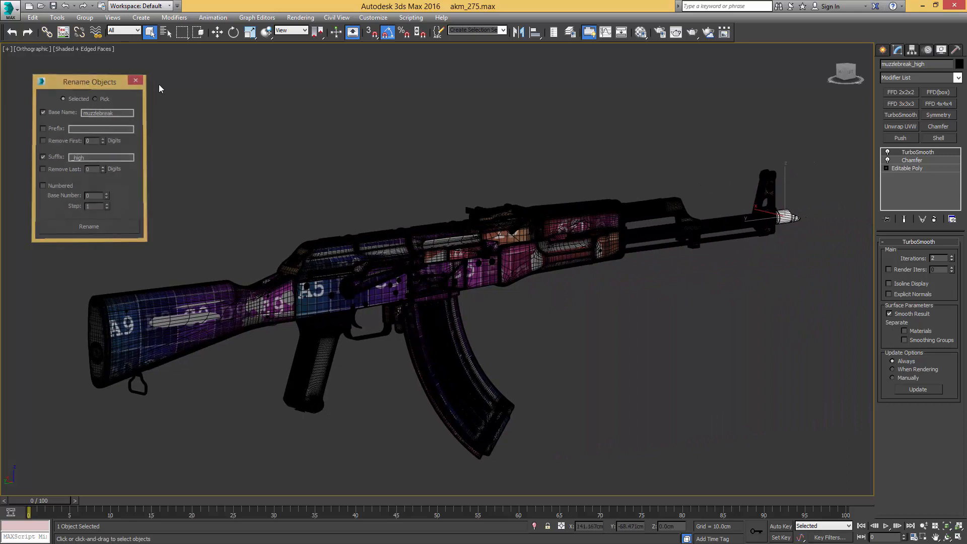
click(343, 77)
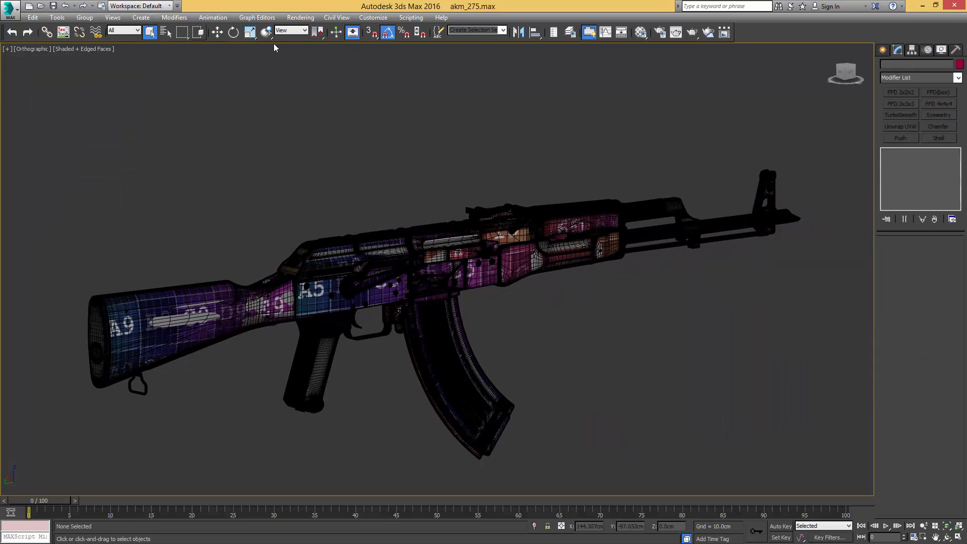
click(570, 33)
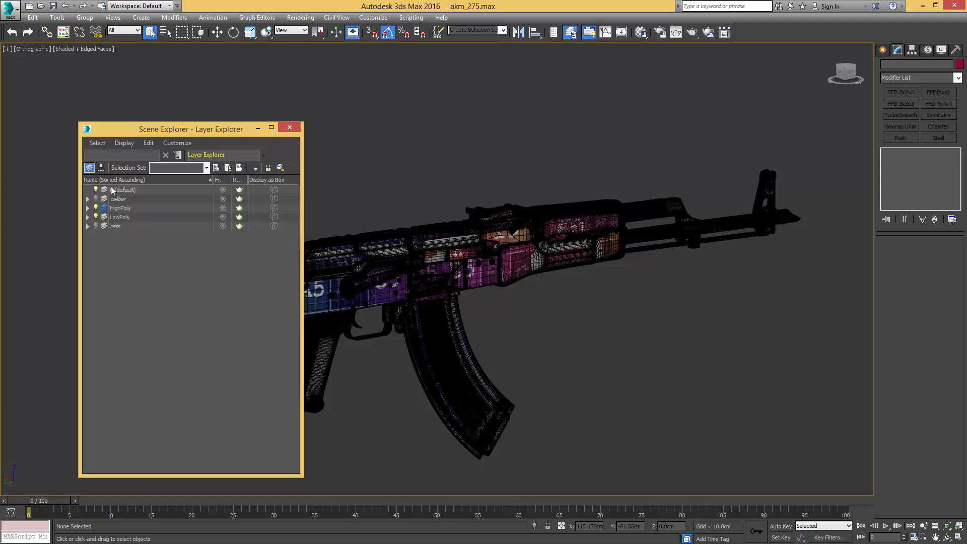
drag(186, 135, 108, 95)
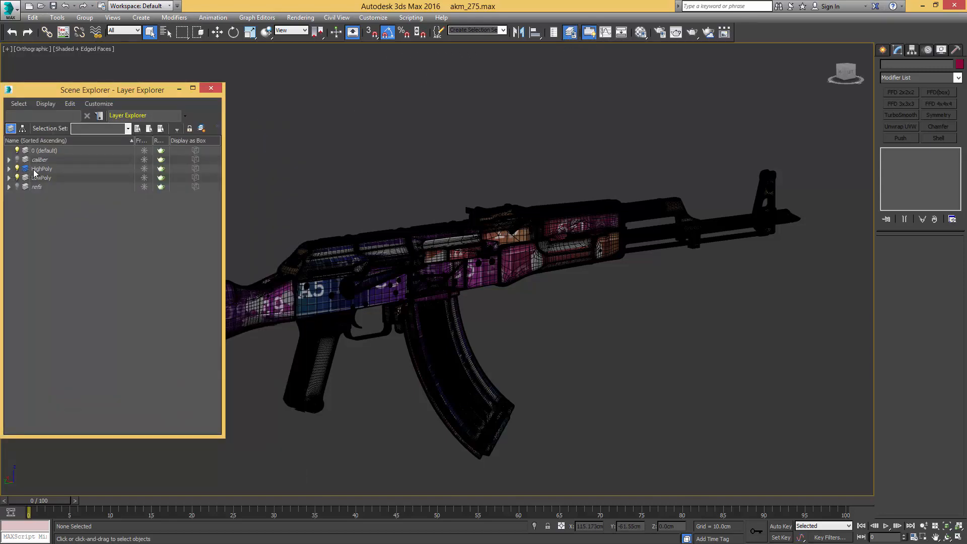
click(9, 170)
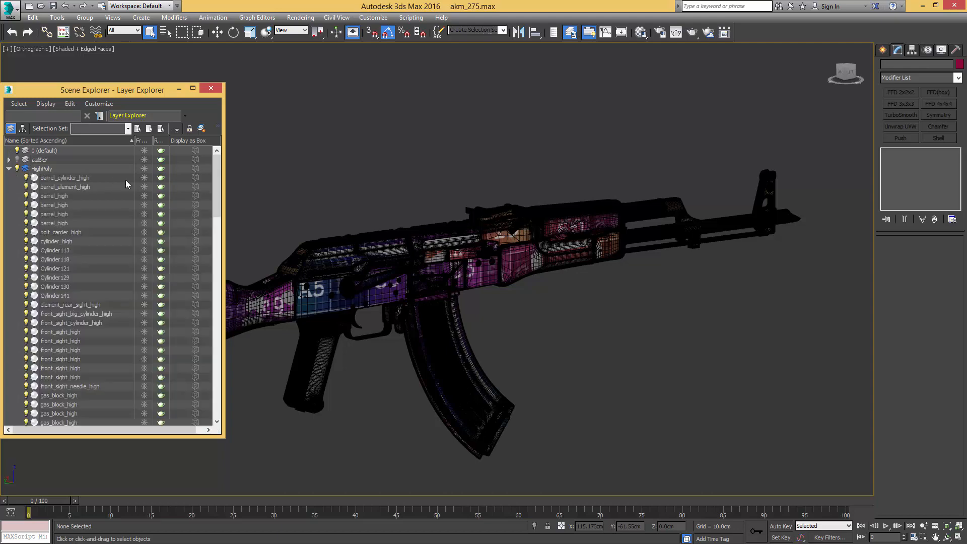
Step: Select the high-poly objects that still have default names, from Cylinder113 through Cylinder141
alt+middle_drag(312, 186, 459, 173)
scroll(430, 237, up, 6)
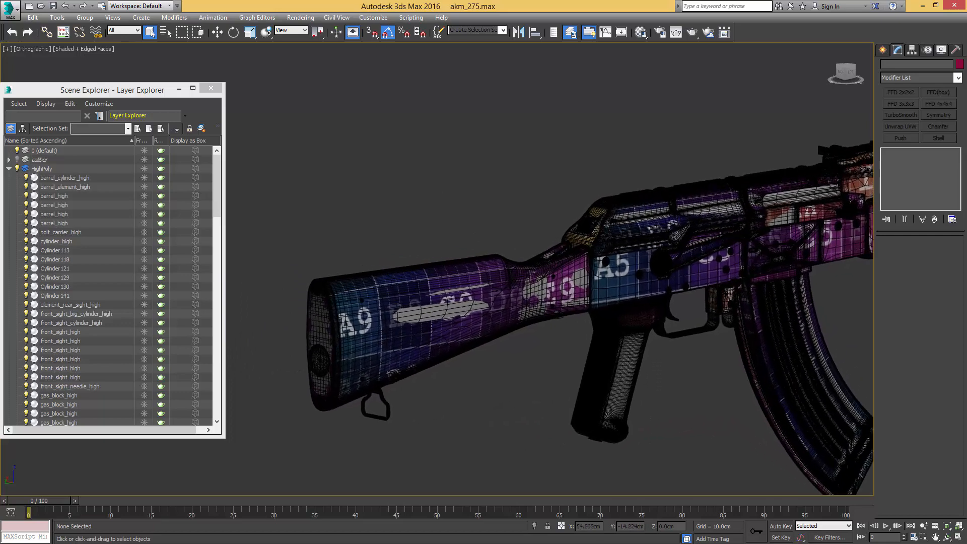
click(67, 251)
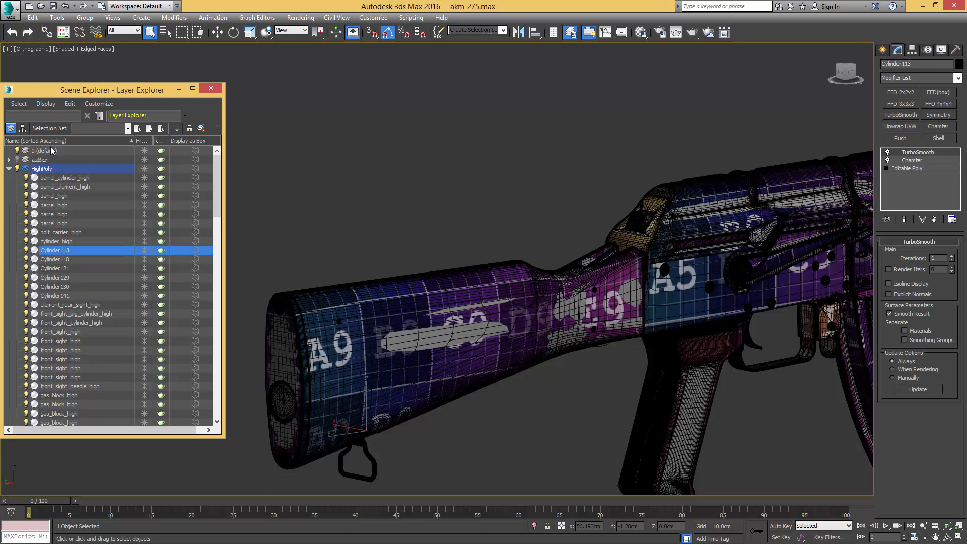
shift+click(60, 295)
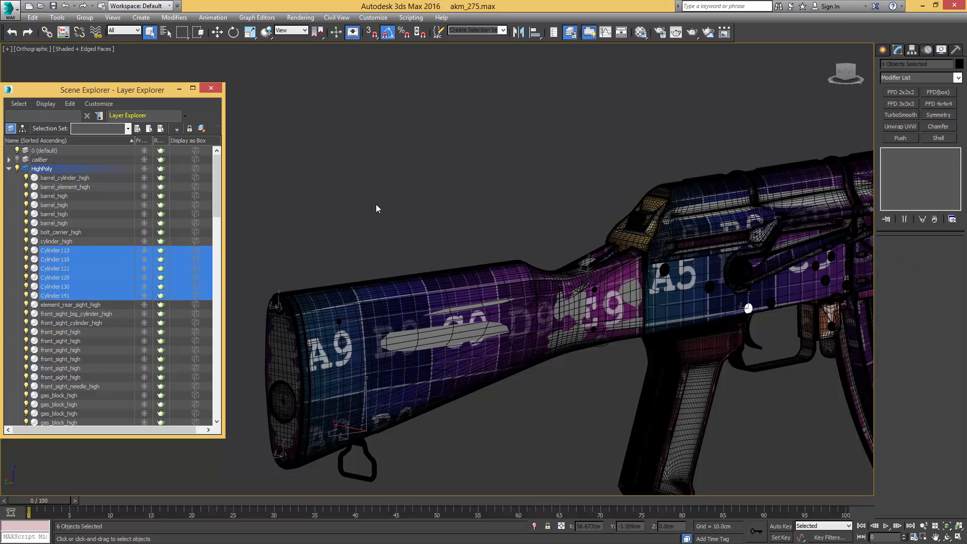
Step: Examine where the selected cylinders sit on the stock and receiver, using both wireframe and shaded display
mouse_move(376, 204)
alt+middle_down()
mouse_move(449, 181)
mouse_move(425, 188)
mouse_move(539, 177)
alt+middle_up()
key(F3)
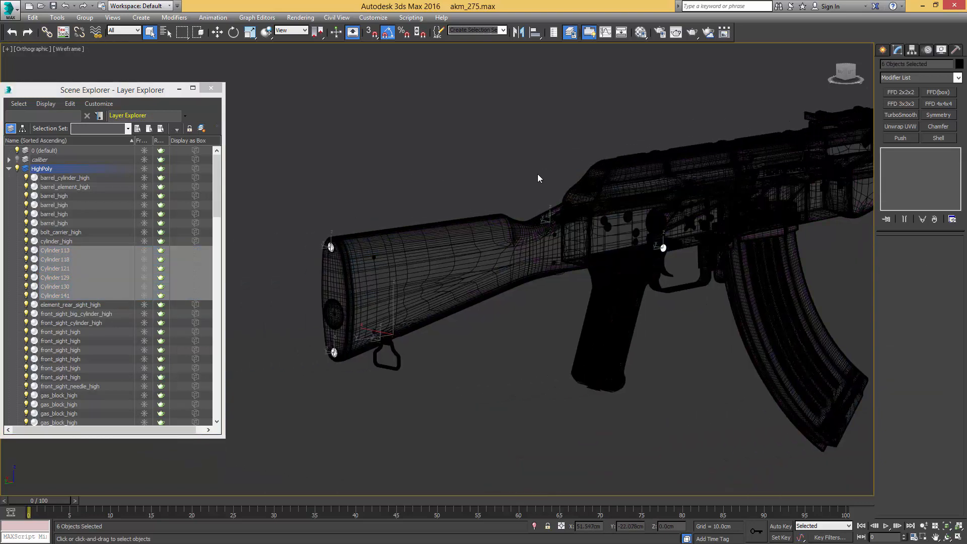
alt+middle_drag(292, 260, 342, 173)
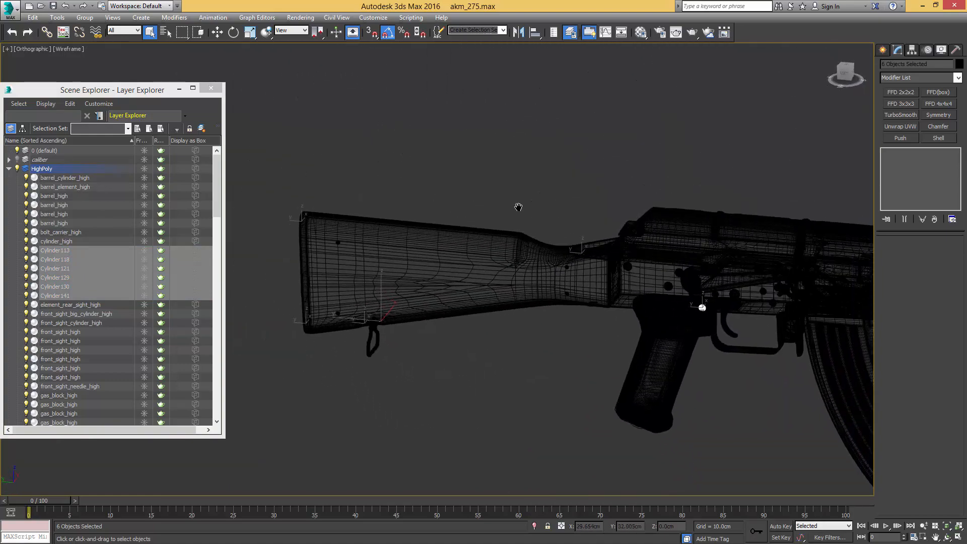
scroll(497, 226, up, 5)
key(F3)
scroll(500, 195, up, 3)
scroll(499, 194, up, 5)
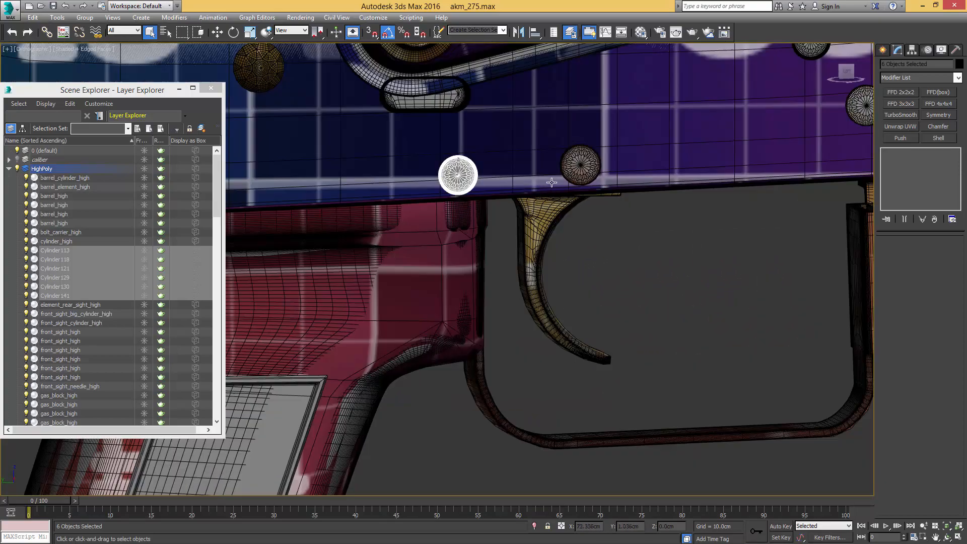
scroll(466, 161, down, 3)
scroll(454, 189, up, 2)
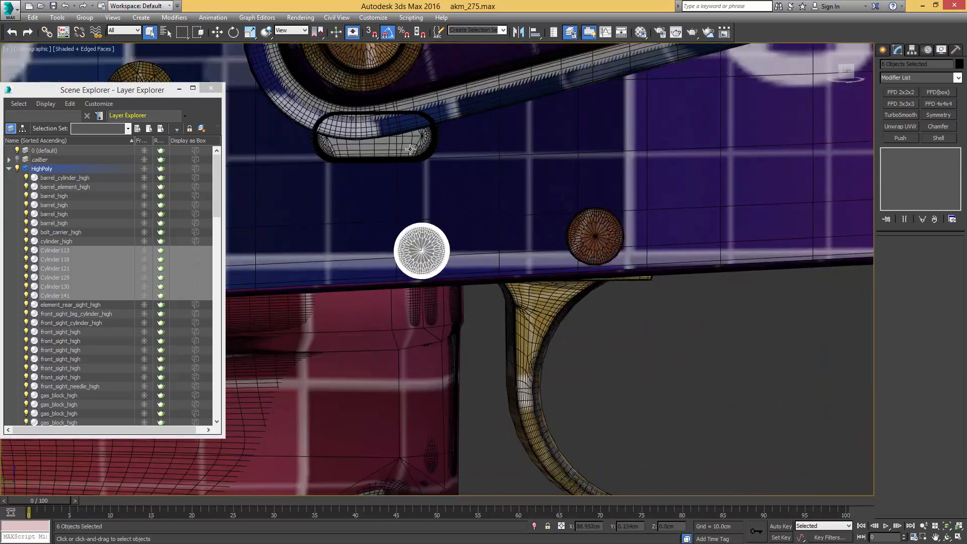
Step: Copy the name of the high-poly slot part on the receiver and rename Cylinder141 above the grip to receiver_high
click(665, 133)
click(926, 64)
key(ctrl+c)
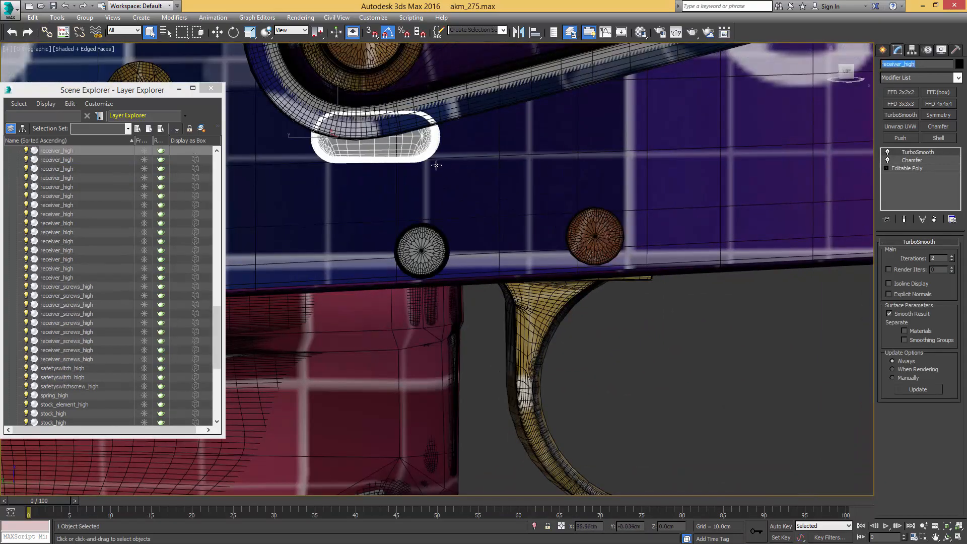
click(413, 239)
alt+middle_drag(676, 104, 742, 135)
alt+middle_drag(438, 201, 572, 190)
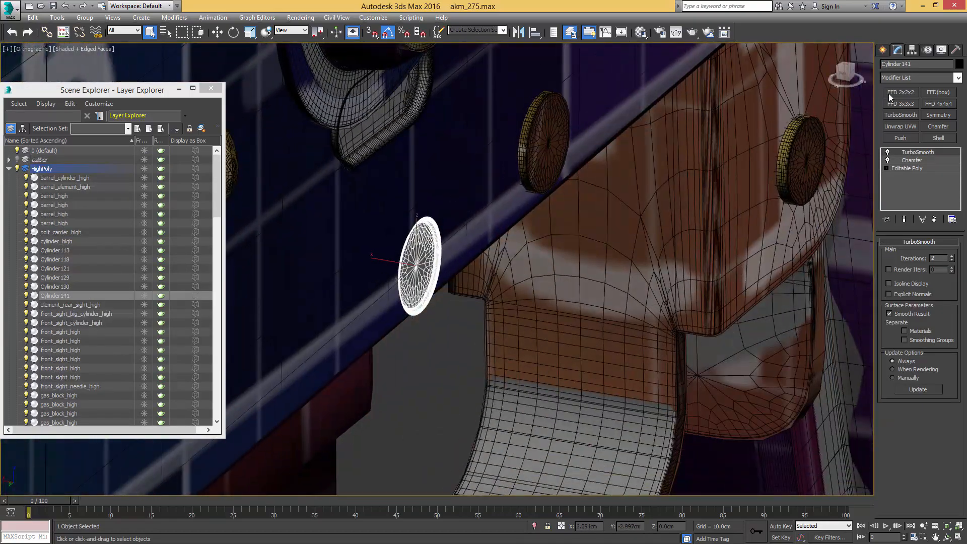
drag(919, 64, 804, 56)
key(ctrl+v)
Step: Move the small round receiver part above the grip slightly along its X axis
scroll(534, 154, down, 2)
middle_drag(532, 155, 379, 163)
key(w)
drag(506, 301, 519, 299)
Step: Select the high-poly objects Cylinder113 through Cylinder130 and isolate them in the view
scroll(518, 269, down, 10)
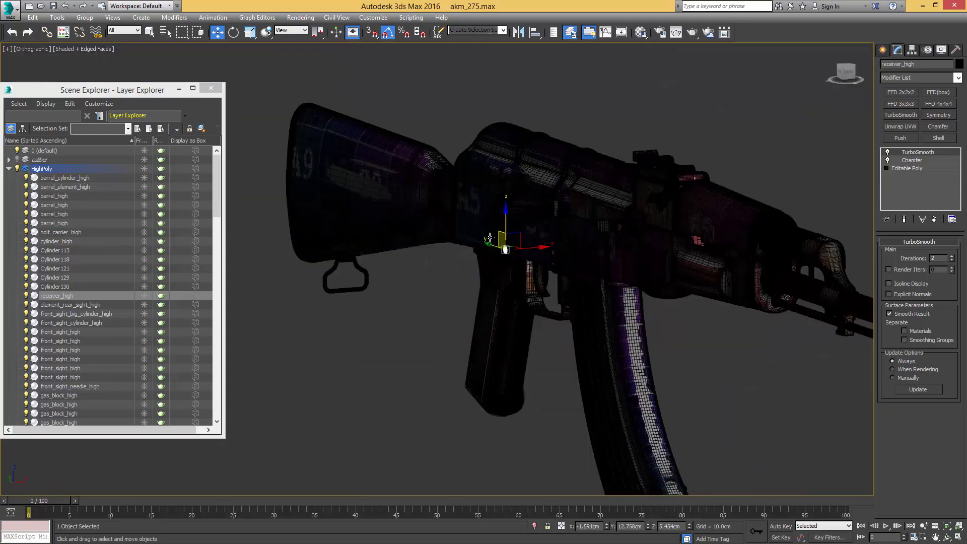
scroll(556, 233, up, 3)
middle_drag(555, 234, 735, 243)
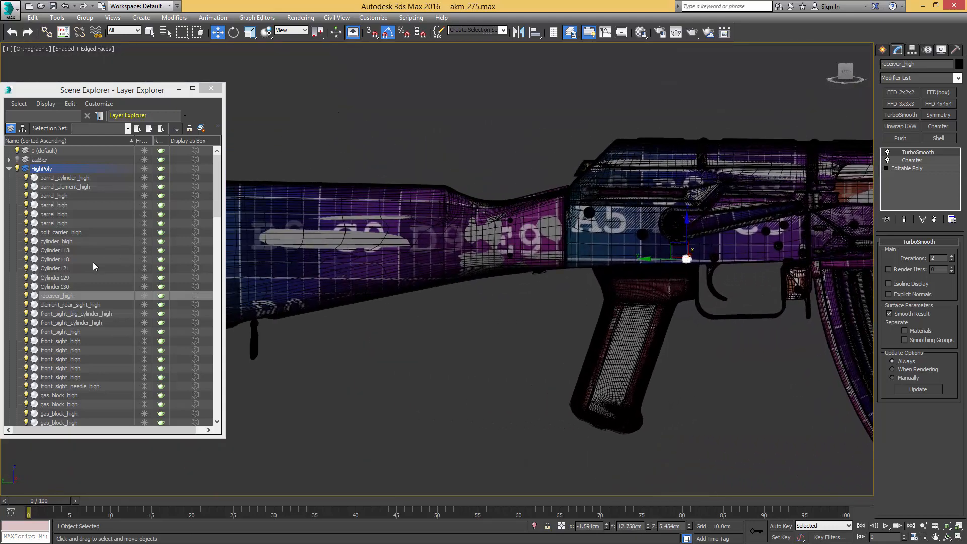
click(55, 286)
shift+click(55, 250)
key(z)
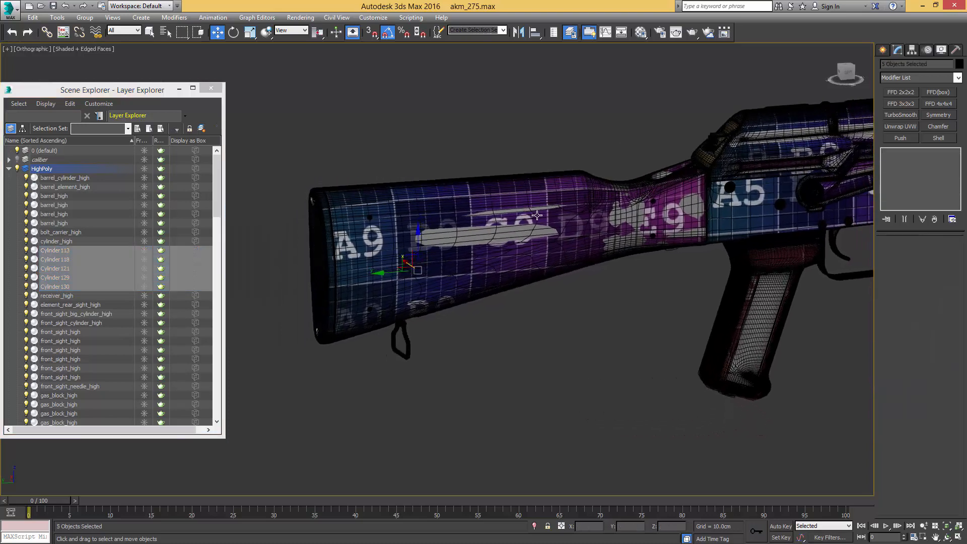
key(alt+q)
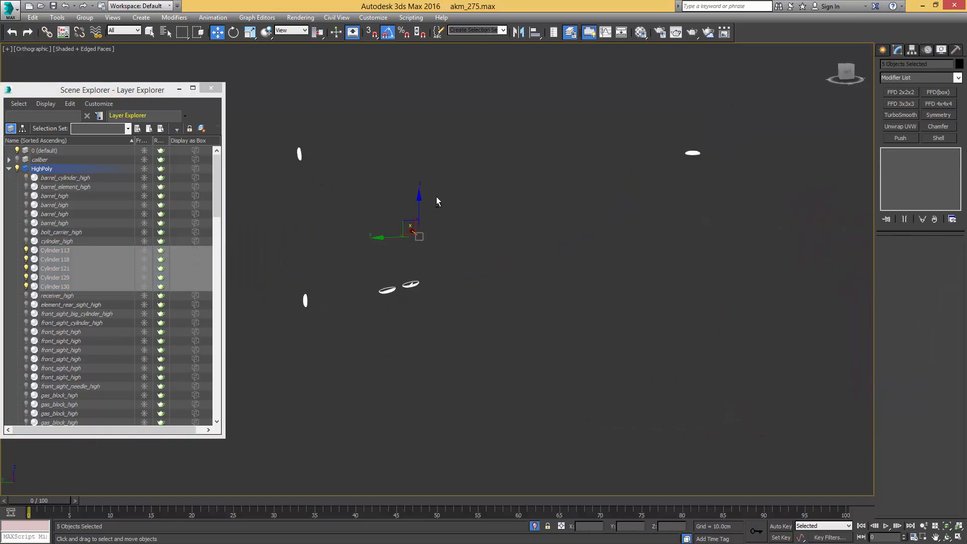
Step: Rename the five isolated cylinders with base name stock_screws and suffix _high, and end the isolation
alt+middle_drag(436, 196, 413, 191)
middle_drag(229, 72, 256, 92)
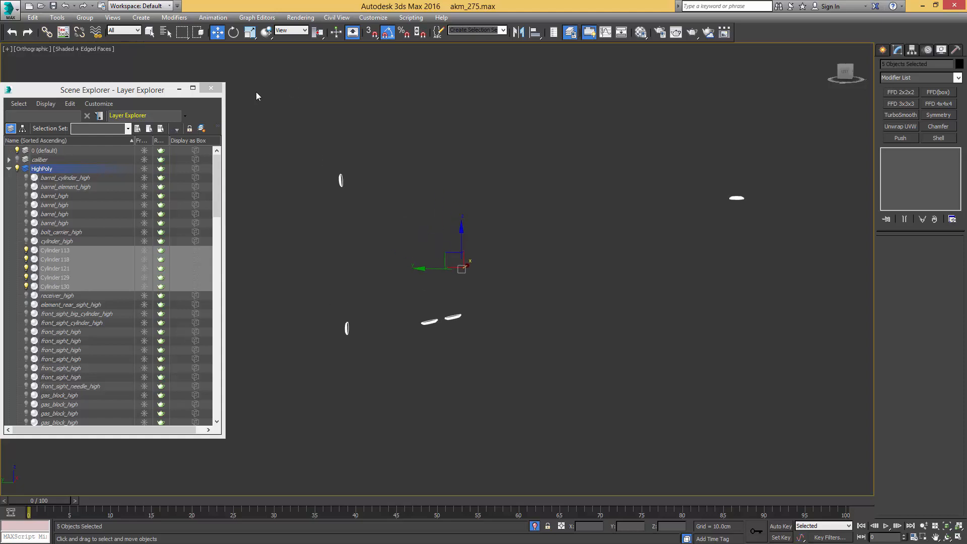
click(57, 18)
click(97, 234)
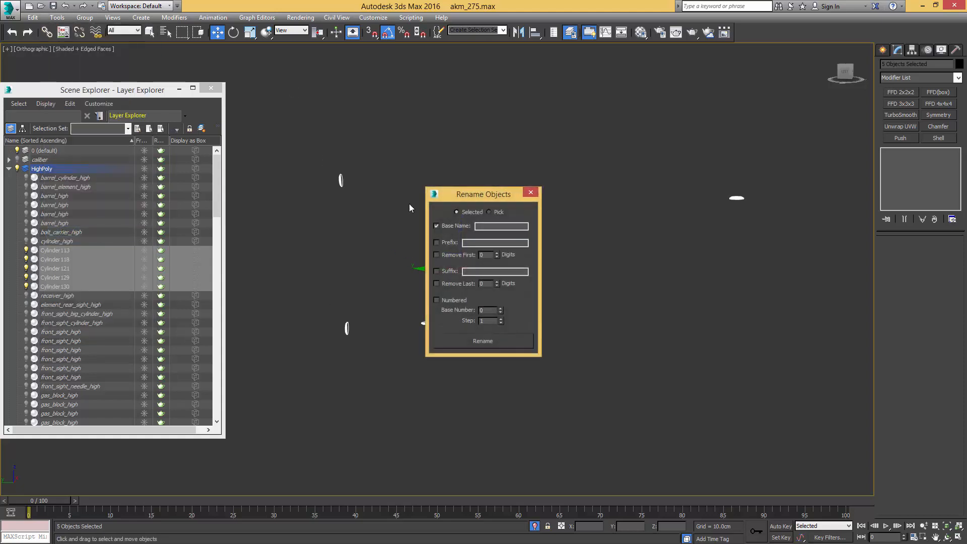
drag(463, 193, 653, 274)
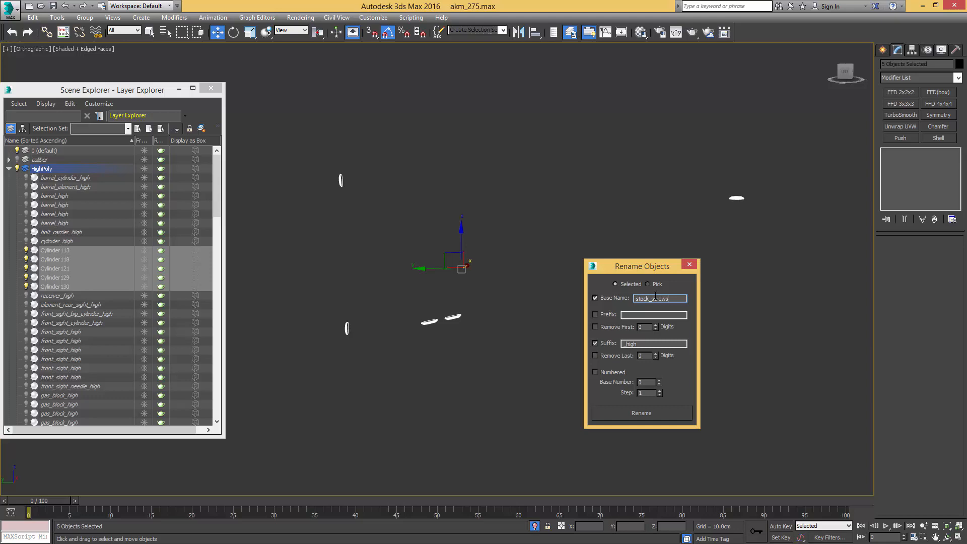
click(642, 412)
key(alt+q)
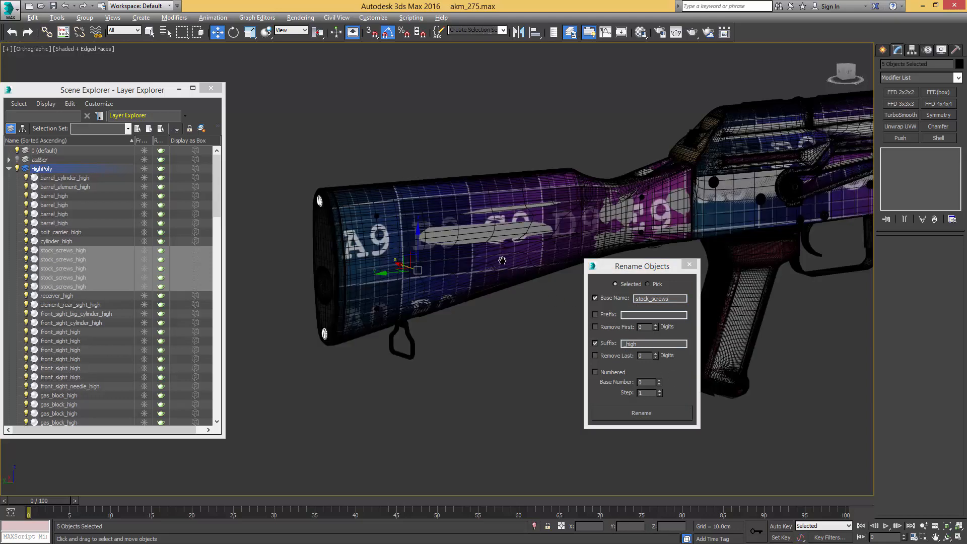
Step: Collapse and hide the HighPoly layer, and show the LowPoly layer with the view on the end of the stock
middle_drag(502, 260, 503, 307)
middle_drag(312, 246, 452, 247)
scroll(452, 246, up, 6)
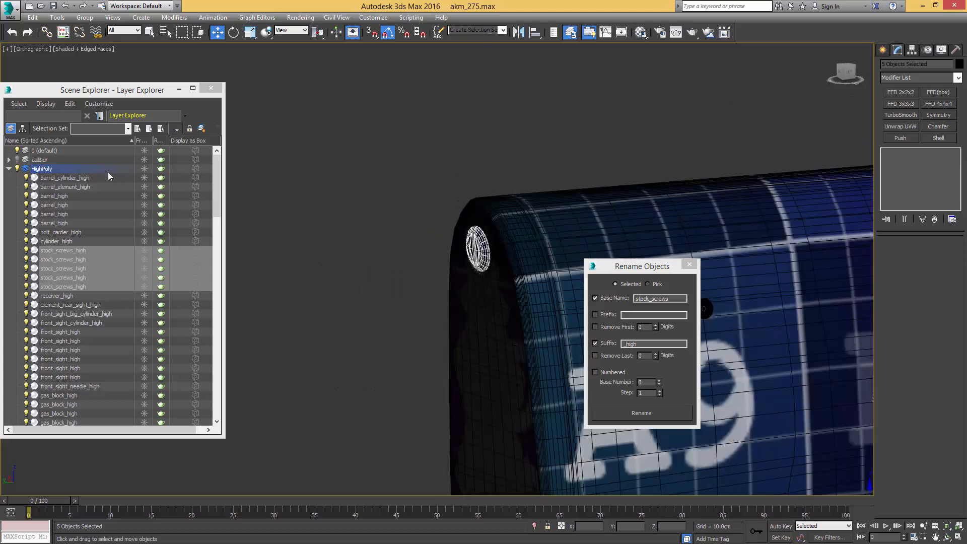
click(8, 169)
click(17, 168)
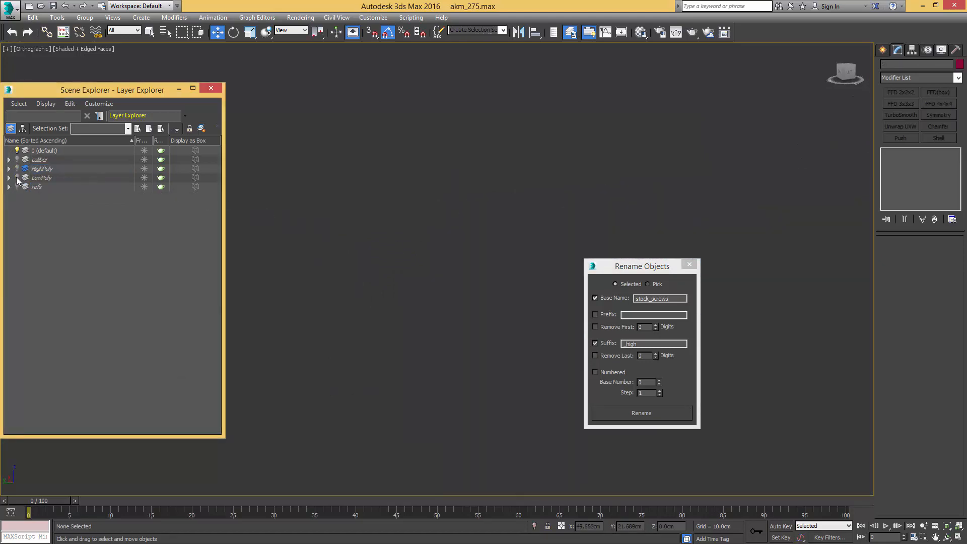
click(17, 178)
Step: Select the two low-poly screws on the butt end and the two at the sling swivel under the stock
click(473, 246)
scroll(445, 247, down, 3)
middle_drag(441, 247, 392, 126)
ctrl+click(422, 383)
alt+middle_drag(449, 358, 490, 280)
middle_drag(490, 280, 394, 288)
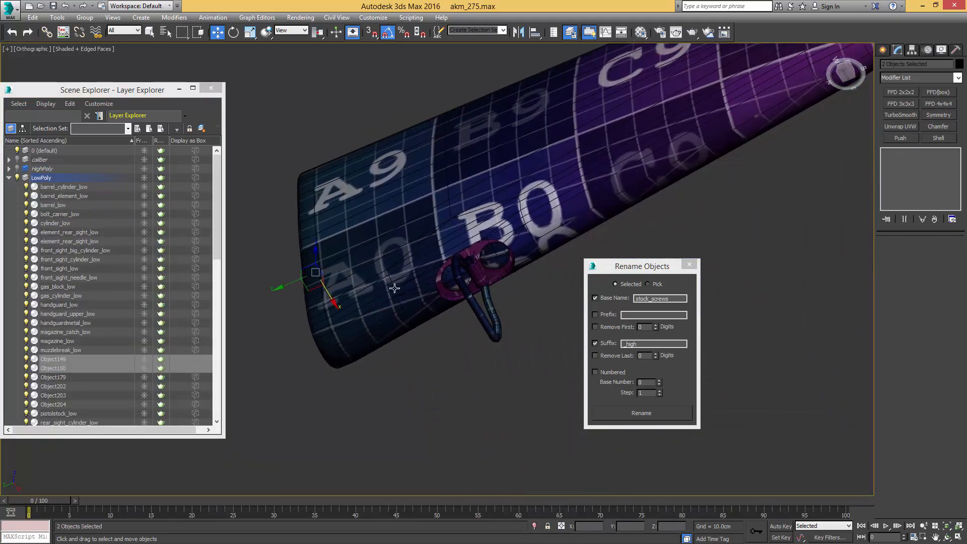
key(q)
ctrl+click(450, 277)
ctrl+click(494, 251)
Step: Add the low-poly screw in the slot behind the receiver to the selection and rename all five screws to stock_screws_low
alt+middle_drag(542, 161, 302, 184)
alt+middle_drag(535, 177, 615, 262)
middle_drag(614, 262, 476, 213)
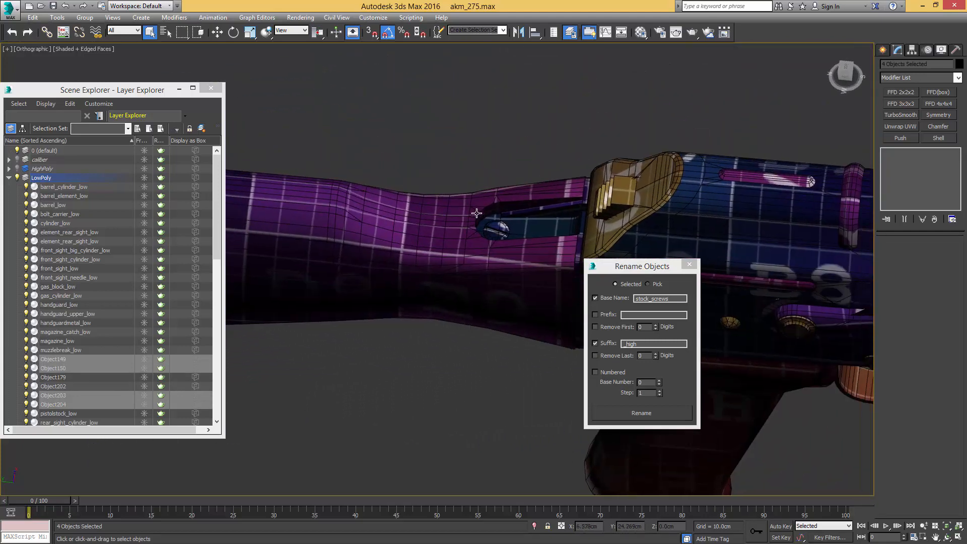
ctrl+click(495, 229)
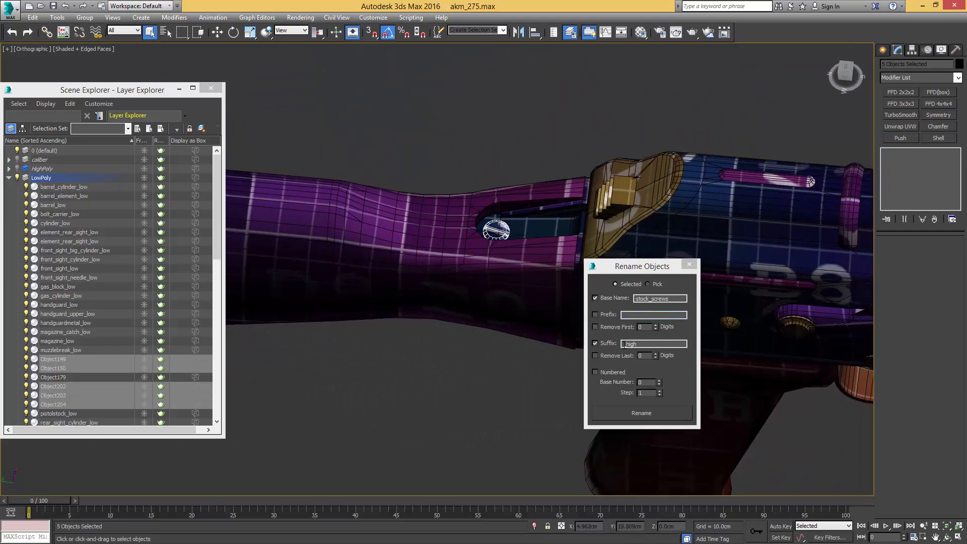
drag(624, 345, 688, 329)
text(_low)
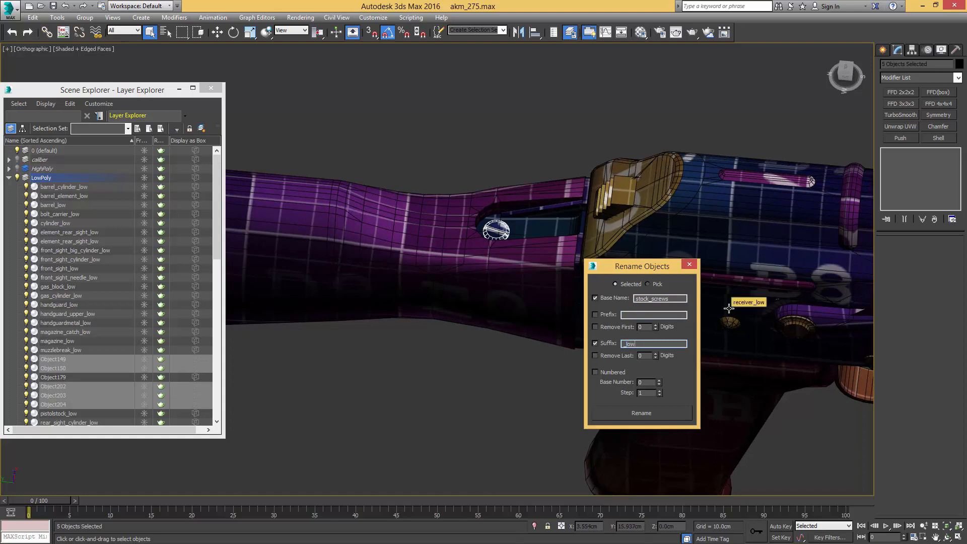
click(634, 410)
middle_drag(577, 242, 652, 243)
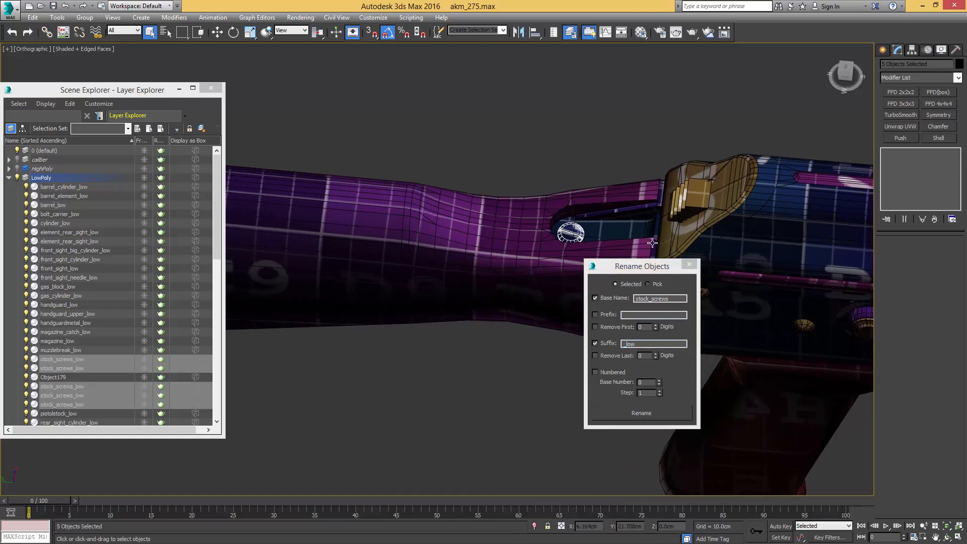
Step: Select Object179 in the LowPoly layer and examine which part of the rifle it is
click(48, 178)
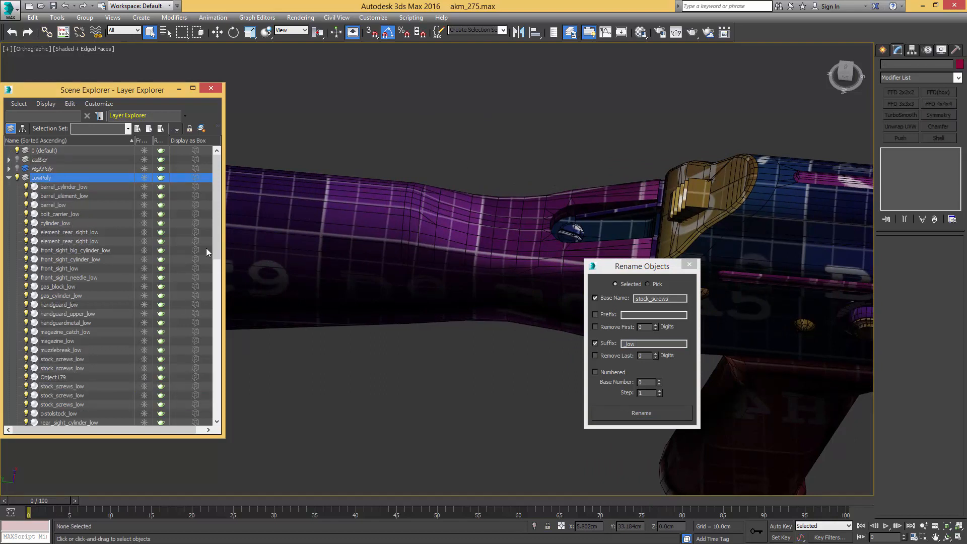
mouse_move(216, 194)
mouse_down()
mouse_move(215, 357)
mouse_move(226, 183)
mouse_up()
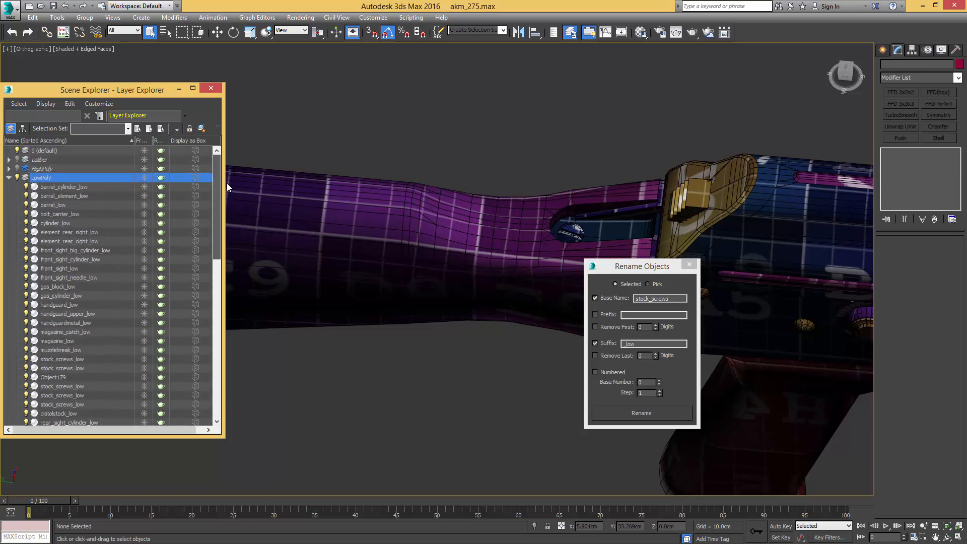
click(56, 378)
scroll(398, 308, down, 3)
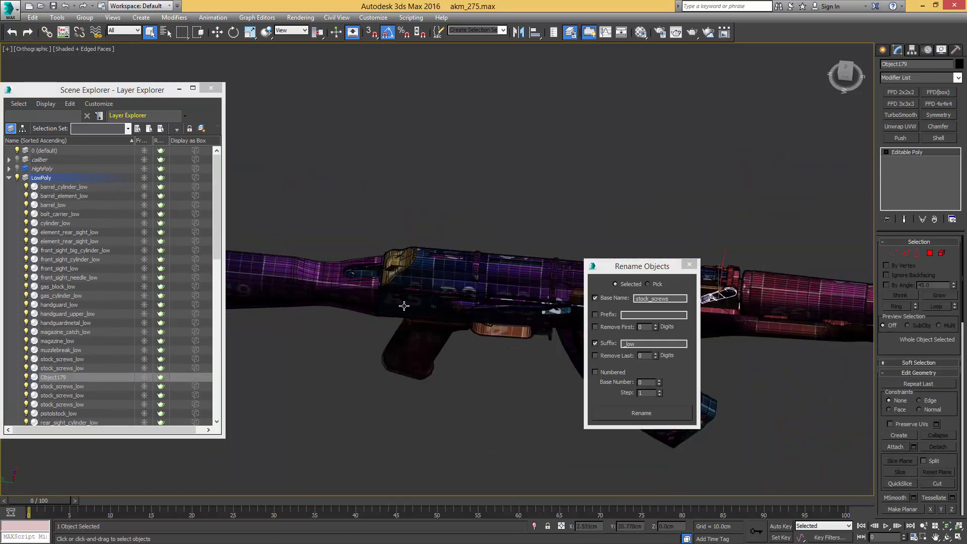
alt+middle_drag(404, 306, 428, 267)
middle_drag(553, 290, 459, 249)
scroll(392, 255, up, 5)
scroll(444, 257, up, 3)
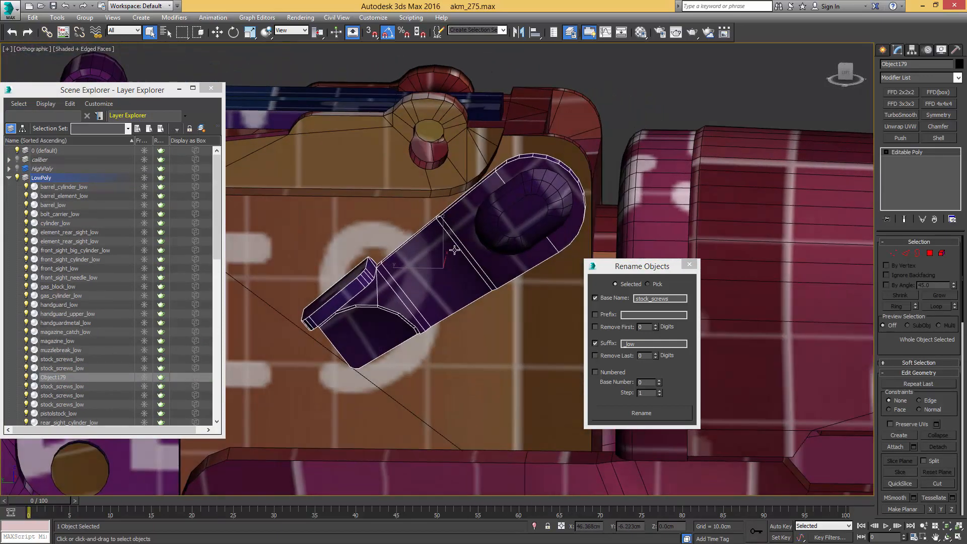
Step: Show the HighPoly layer and copy the name of the high-poly lever that overlaps Object179
click(17, 169)
click(17, 169)
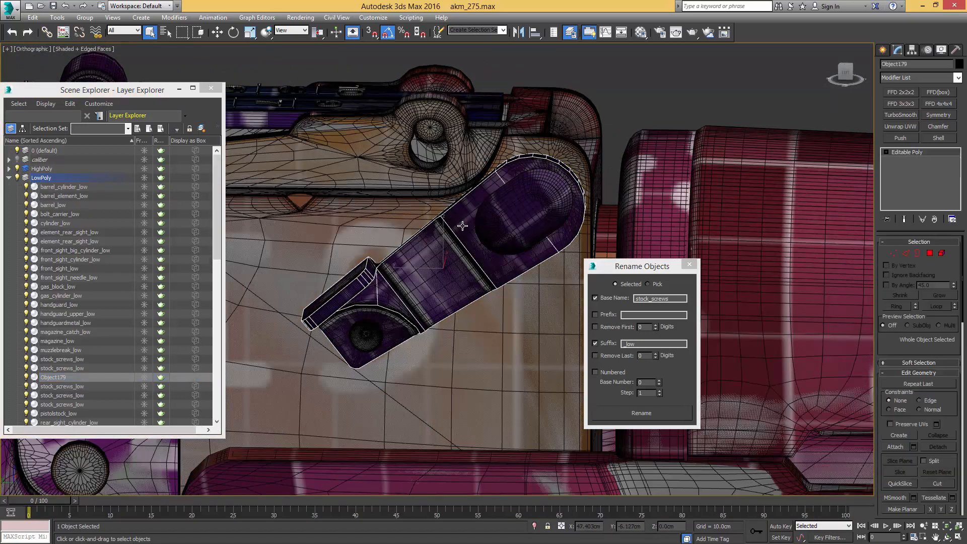
click(461, 226)
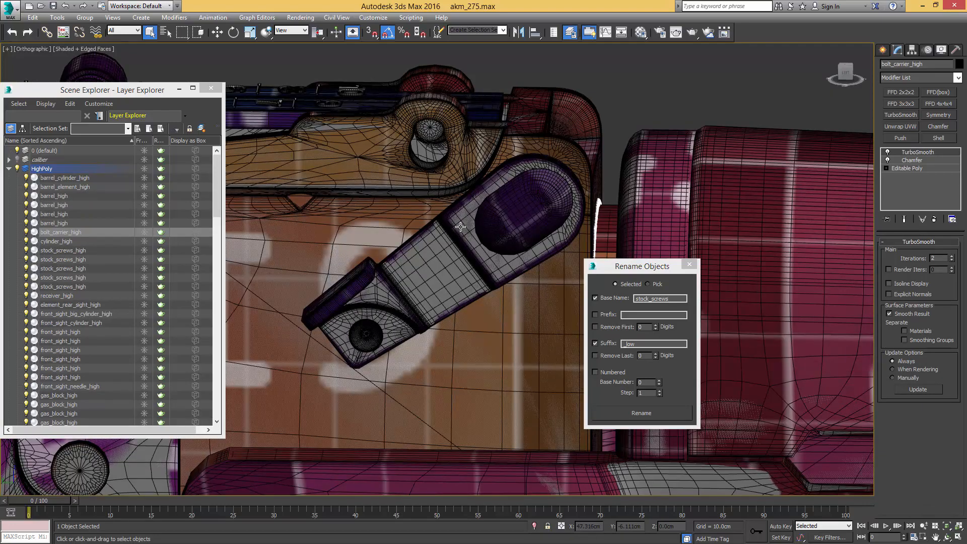
click(466, 214)
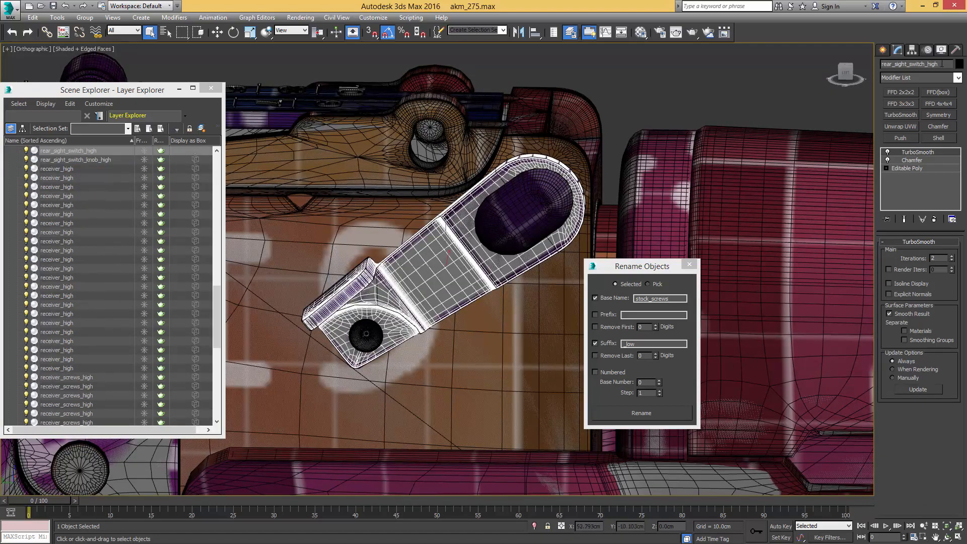
scroll(478, 199, up, 5)
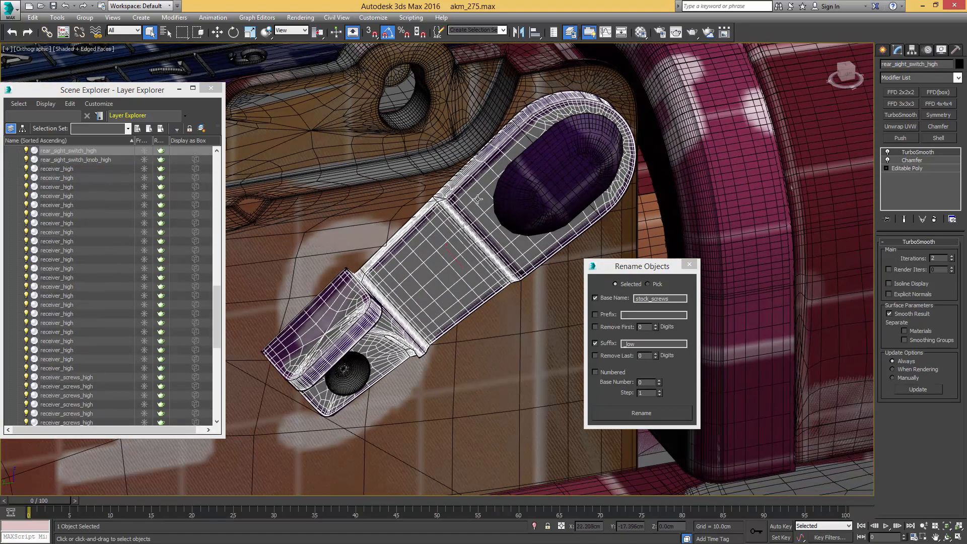
Step: Rename the low-poly lever Object179 to rear_sight_switch_low and close the Rename Objects dialog
click(439, 198)
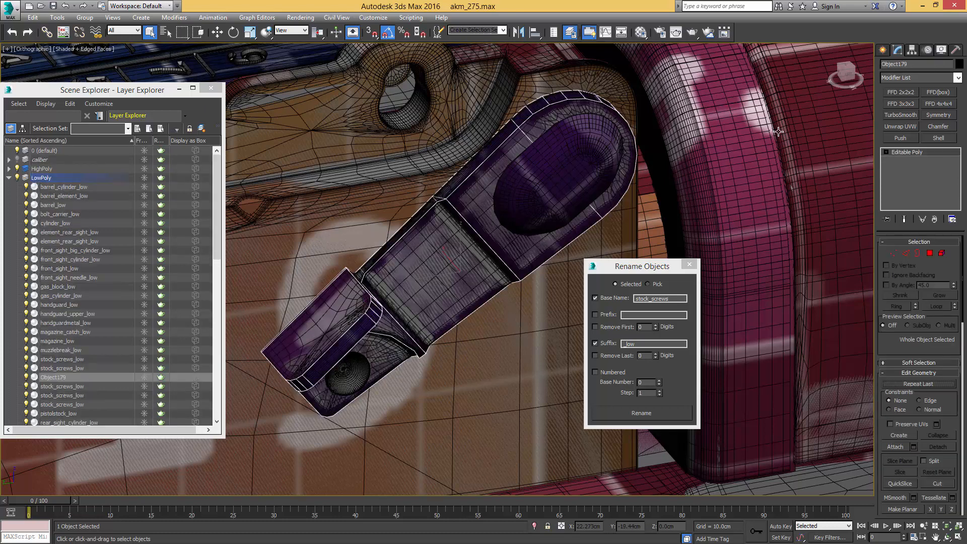
drag(924, 64, 862, 55)
text(rear_sight_switch_high)
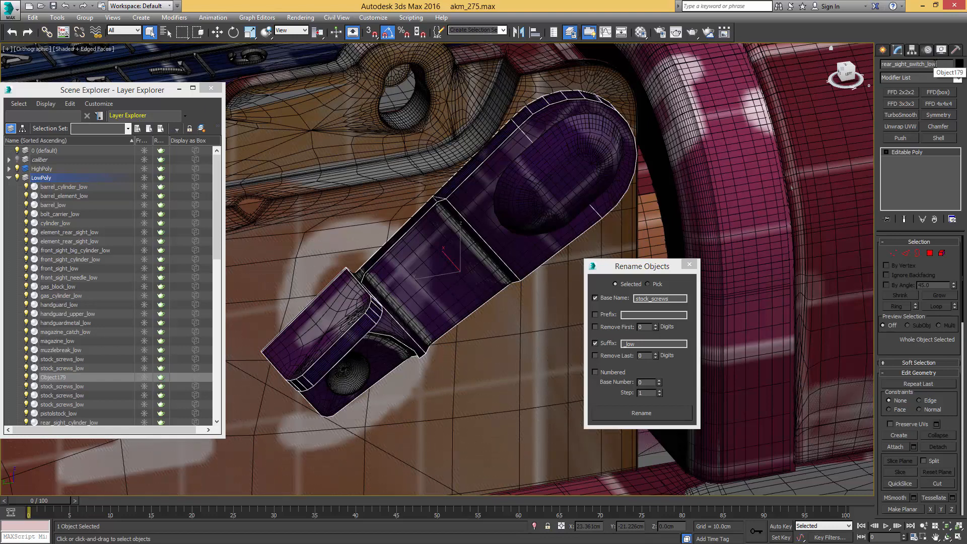
key(Return)
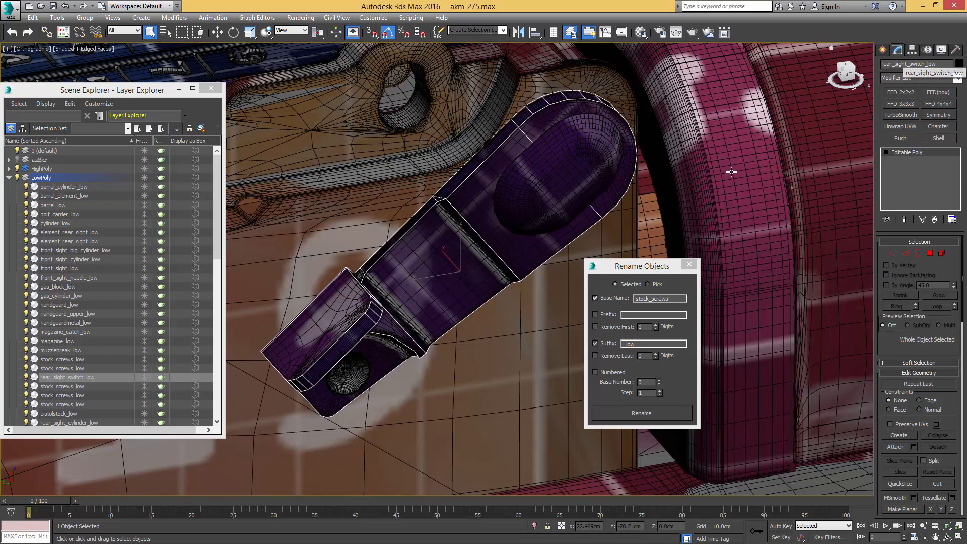
click(694, 267)
Step: Collapse the LowPoly layer's list and hide the HighPoly layer, leaving only the low-poly model visible
scroll(531, 205, down, 8)
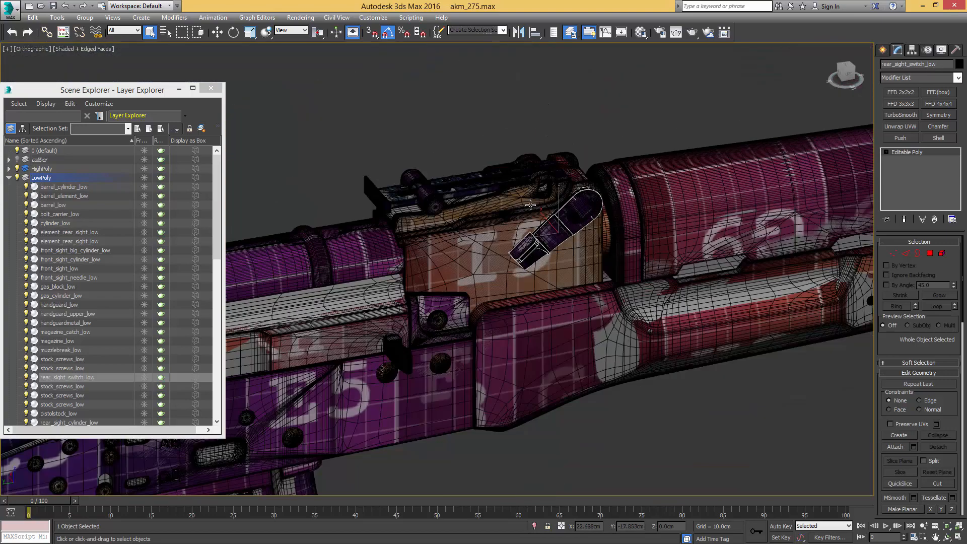
click(9, 178)
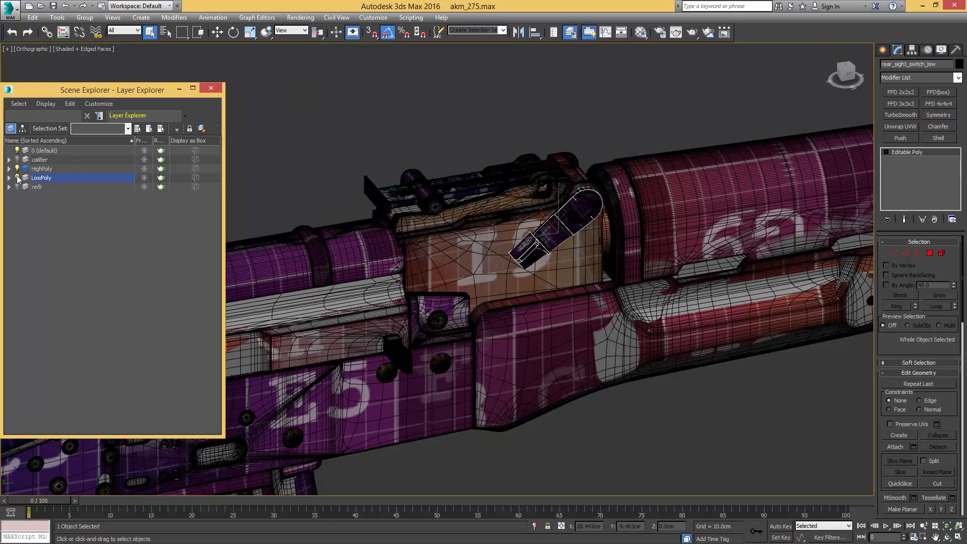
click(17, 178)
click(17, 168)
click(17, 177)
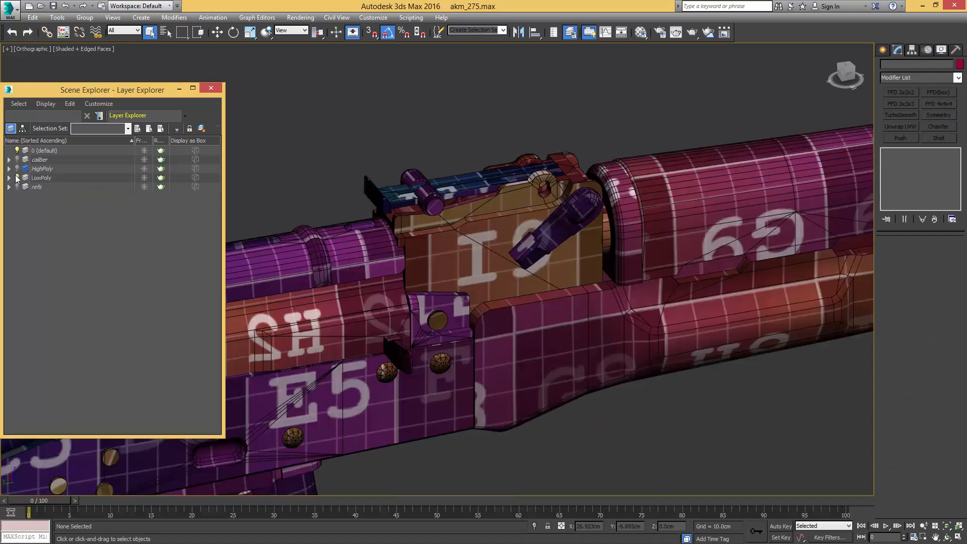
Step: Select the low-poly rear sight base, rear_sight_low, and bring its side with the pivot hole into close view
click(487, 193)
alt+middle_drag(486, 193, 629, 177)
scroll(421, 196, up, 4)
alt+middle_drag(421, 197, 437, 211)
click(446, 220)
scroll(437, 212, up, 2)
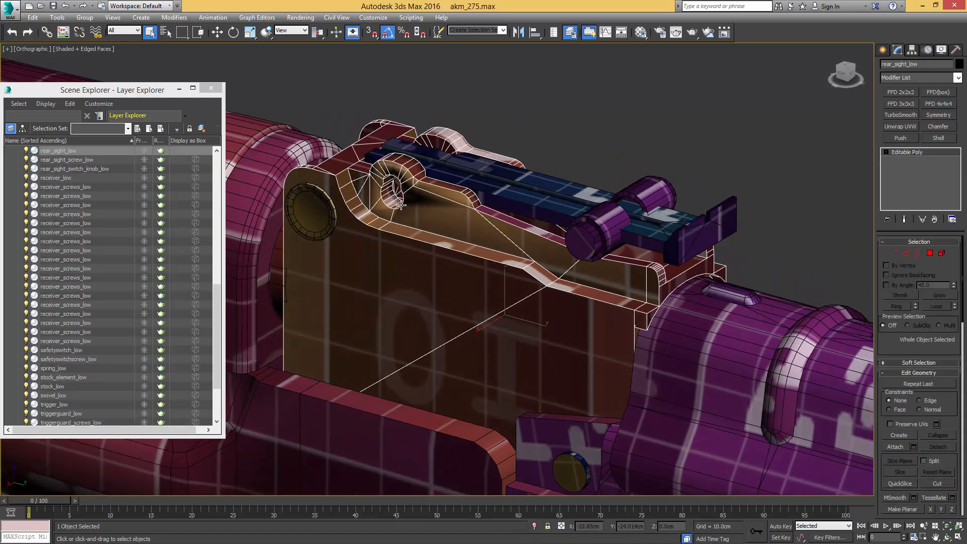
Step: Examine the inner corner polygons beside the rear sight base's pivot hole by selecting several of them
scroll(398, 204, up, 2)
key(4)
click(342, 167)
ctrl+click(349, 182)
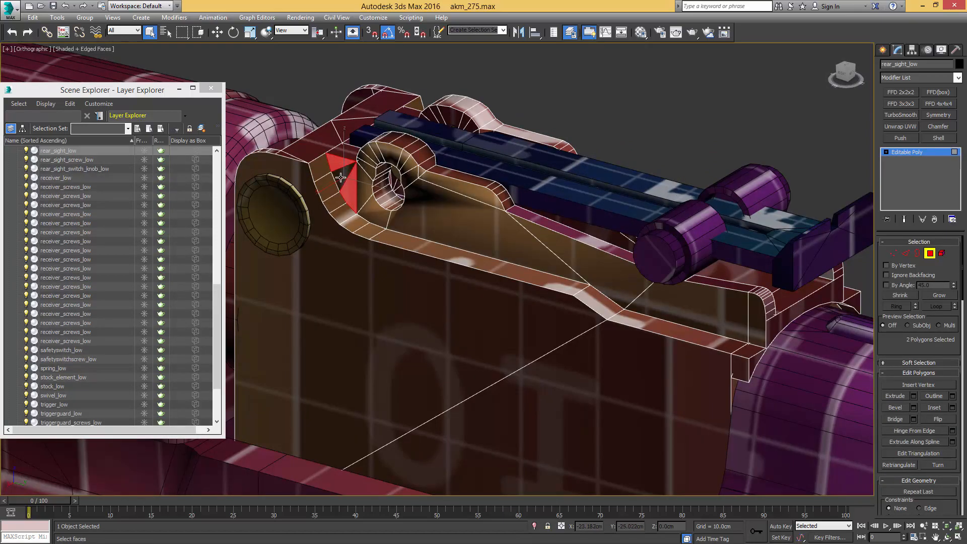
ctrl+click(343, 175)
ctrl+click(363, 192)
alt+middle_drag(375, 186, 428, 197)
key(4)
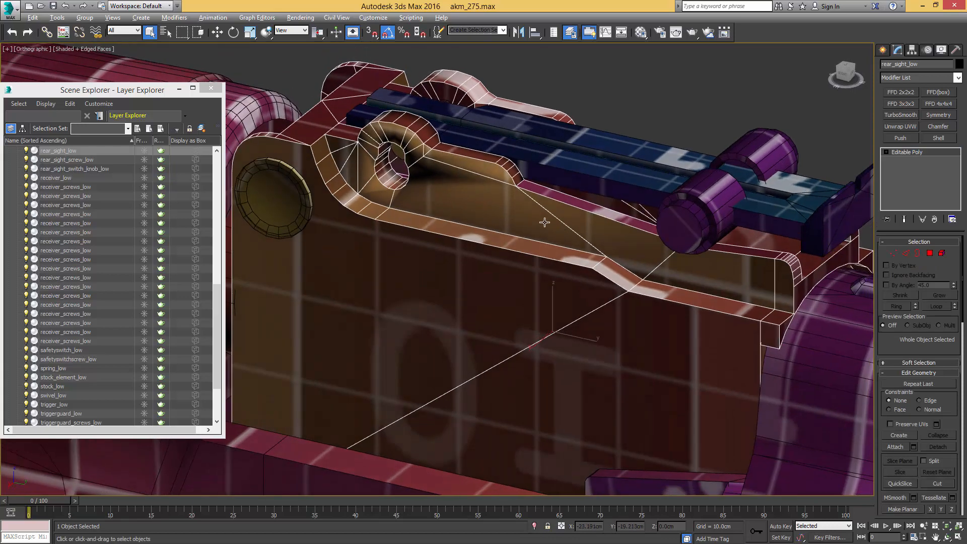
Step: Apply Unwrap UVW to rear_sight_low and generate its smoothing groups from the UV shells with TexTools
key(ctrl+u)
middle_drag(472, 82, 332, 80)
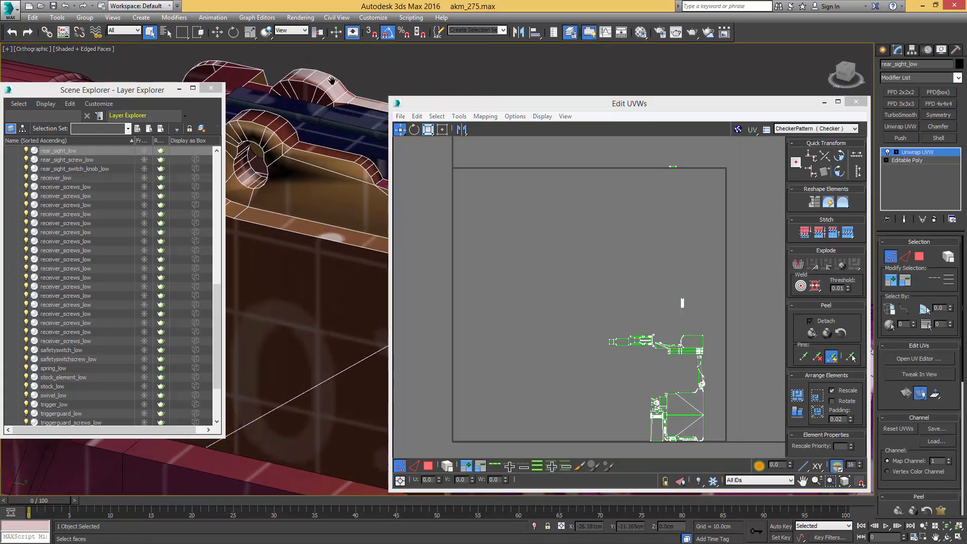
scroll(331, 81, down, 4)
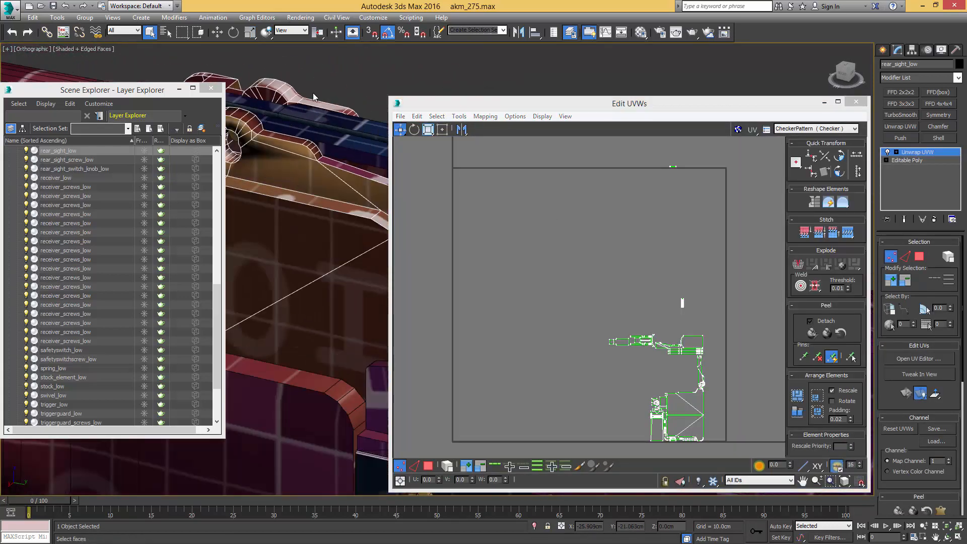
click(62, 33)
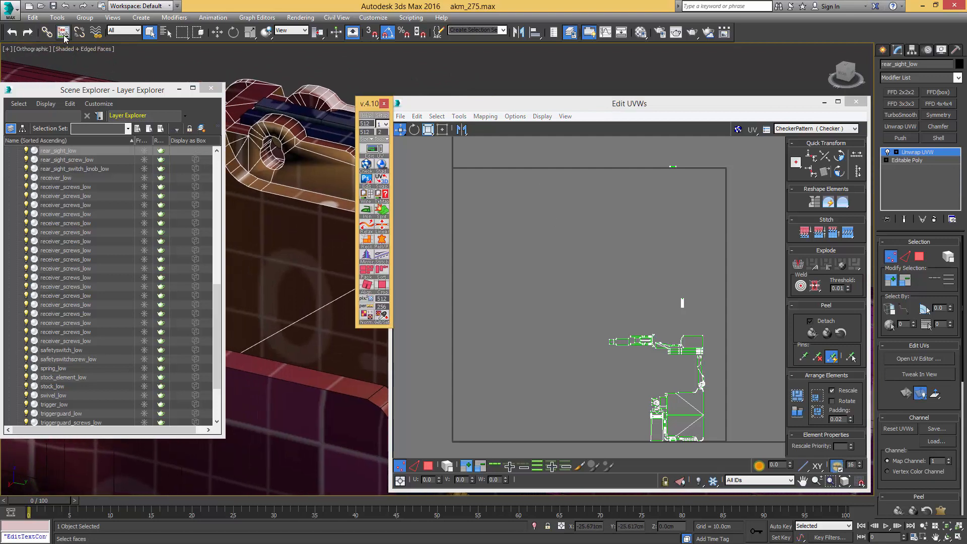
click(381, 139)
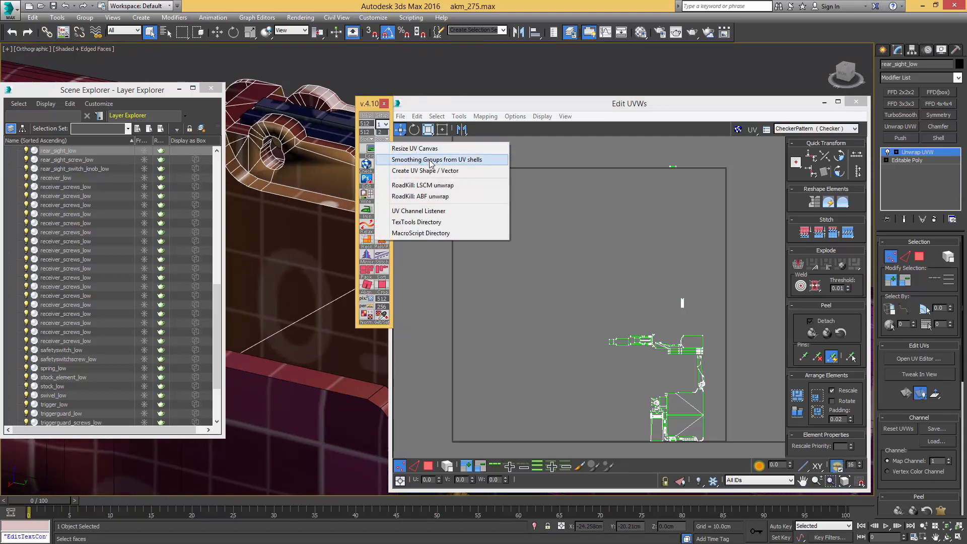
click(460, 160)
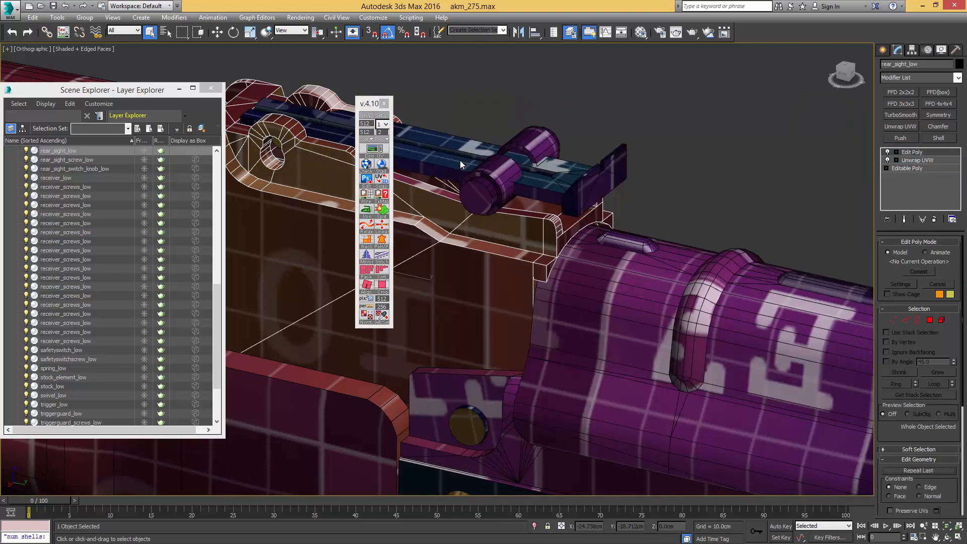
Step: Collapse the modifier stack of rear_sight_low to Editable Poly and save the scene as akm_276.max
middle_drag(289, 156, 317, 170)
click(384, 104)
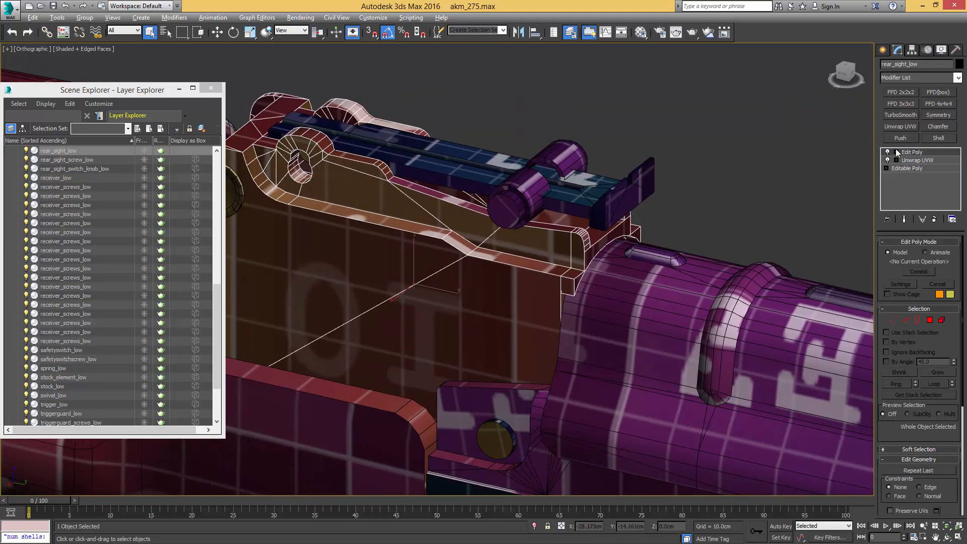
key(ctrl+alt+c)
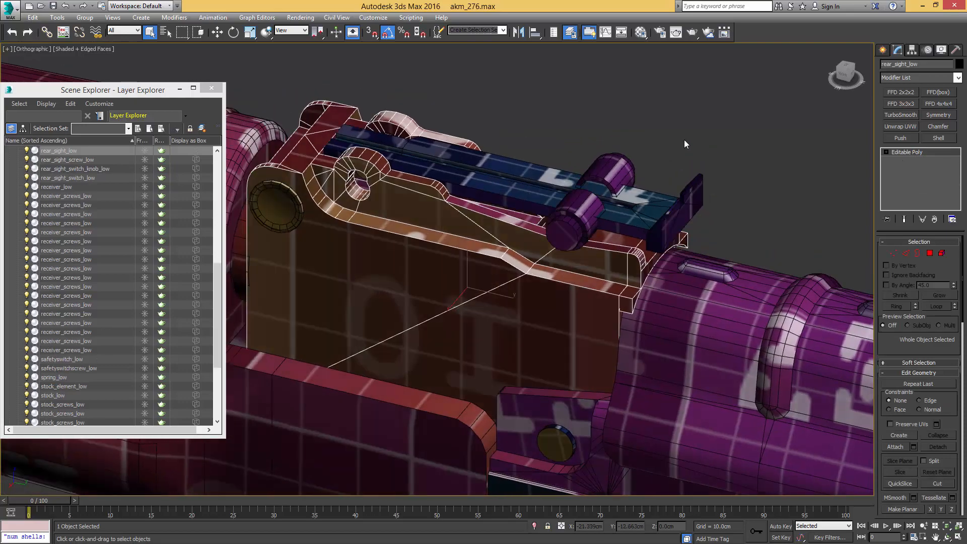
Step: On front_sight_low, select only the polygons of the barrel section between the gas block and the front sight
scroll(684, 140, down, 10)
alt+middle_drag(612, 212, 594, 198)
click(664, 205)
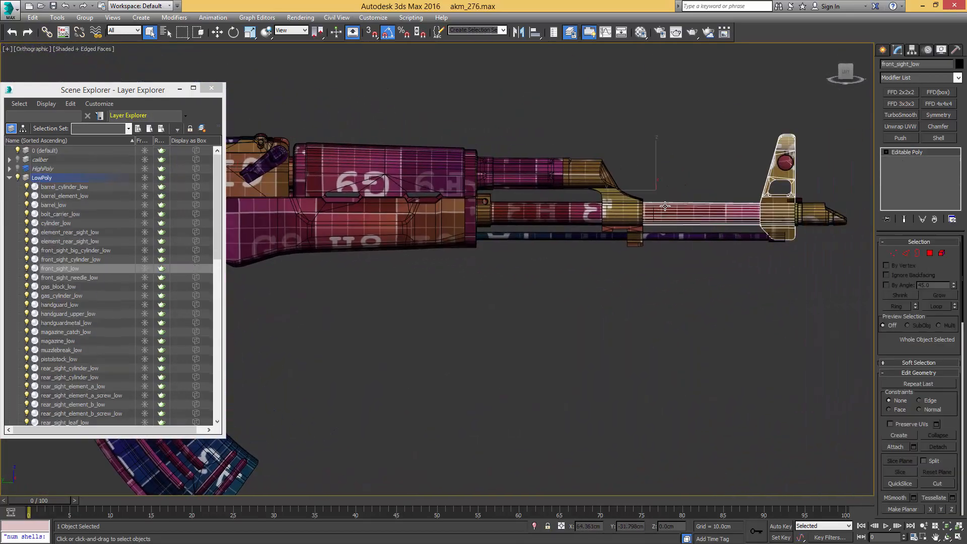
key(4)
key(F3)
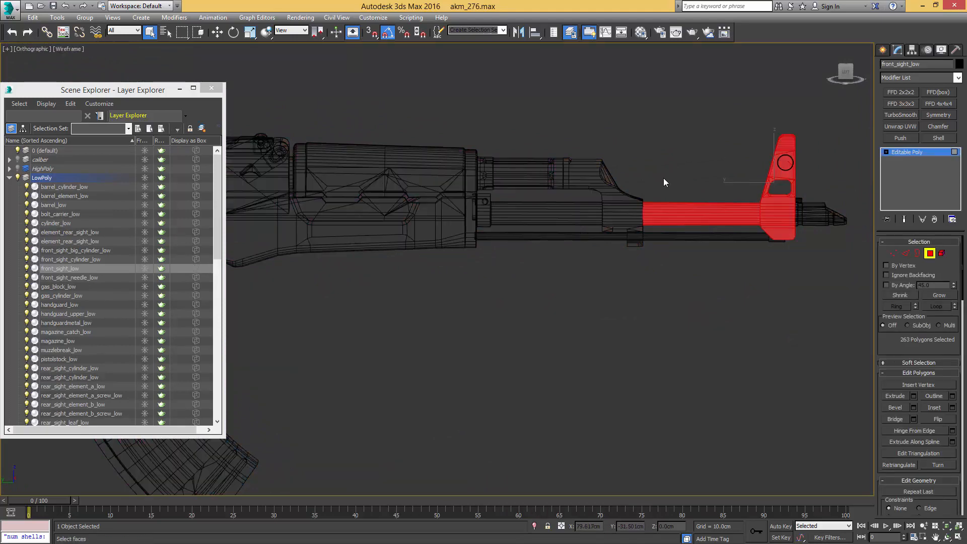
drag(664, 179, 665, 243)
key(F3)
middle_drag(648, 208, 728, 222)
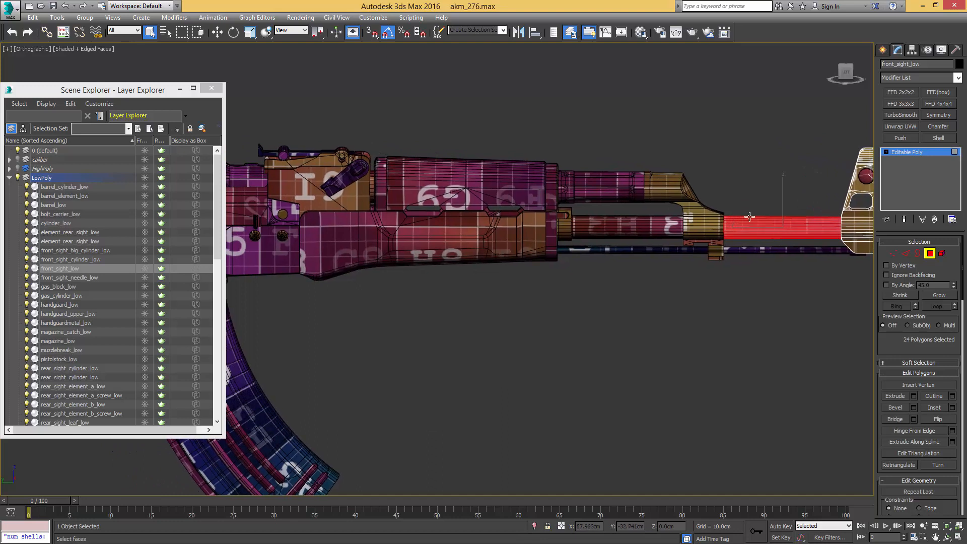
Step: Clone the selected barrel polygons as an element and place the copy inside the lower handguard
key(w)
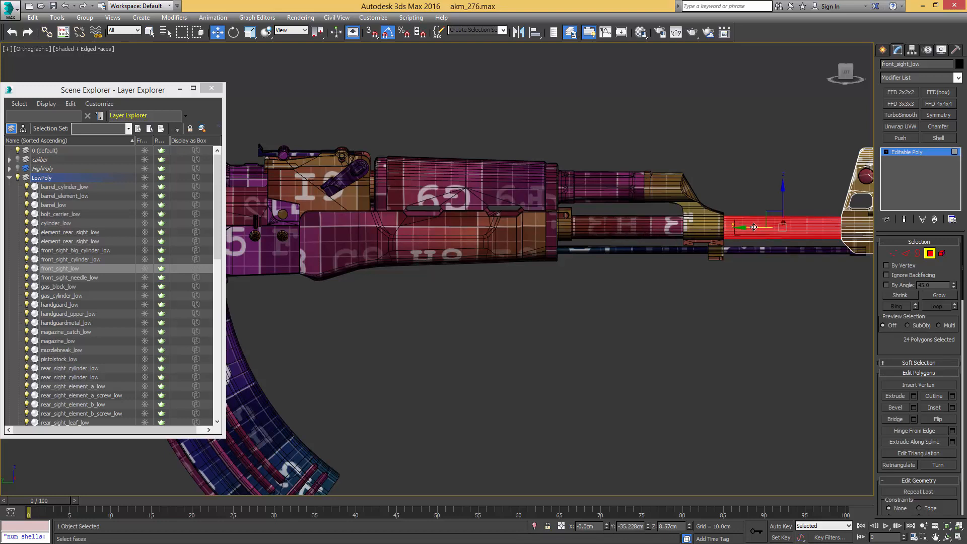
key(F2)
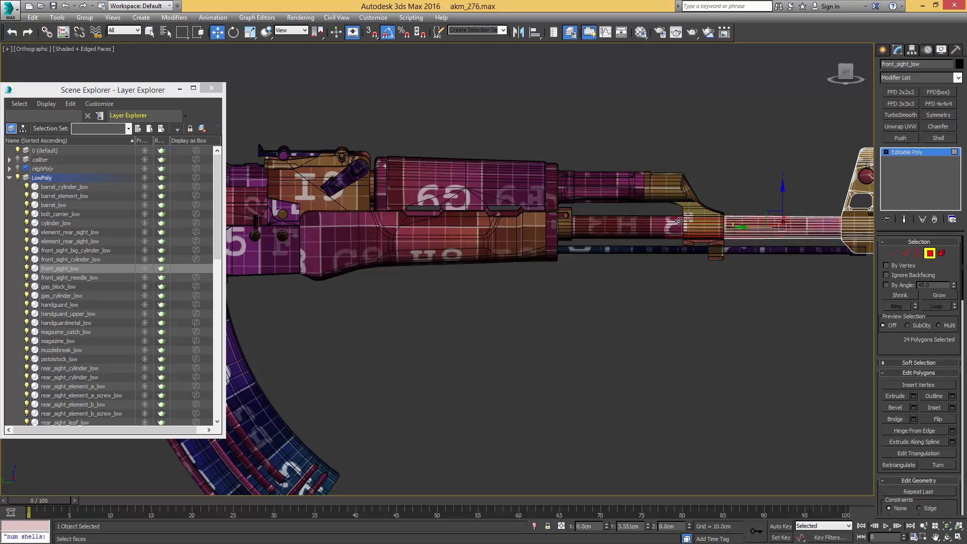
shift+drag(459, 205, 456, 206)
click(537, 275)
middle_drag(503, 222, 564, 224)
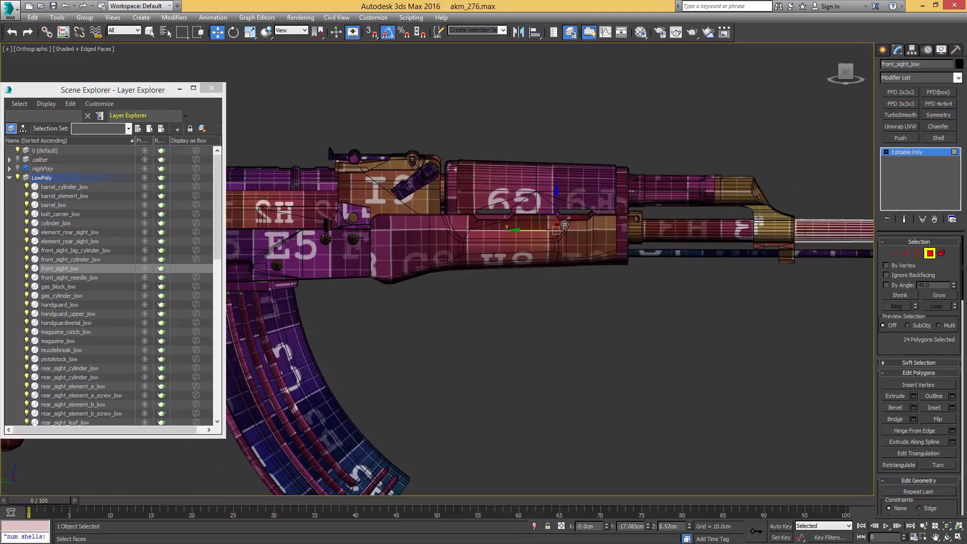
Step: Scale up the cloned tube and shift it along the barrel so it sits behind the handguard's vent openings
key(F3)
key(l)
scroll(564, 221, down, 5)
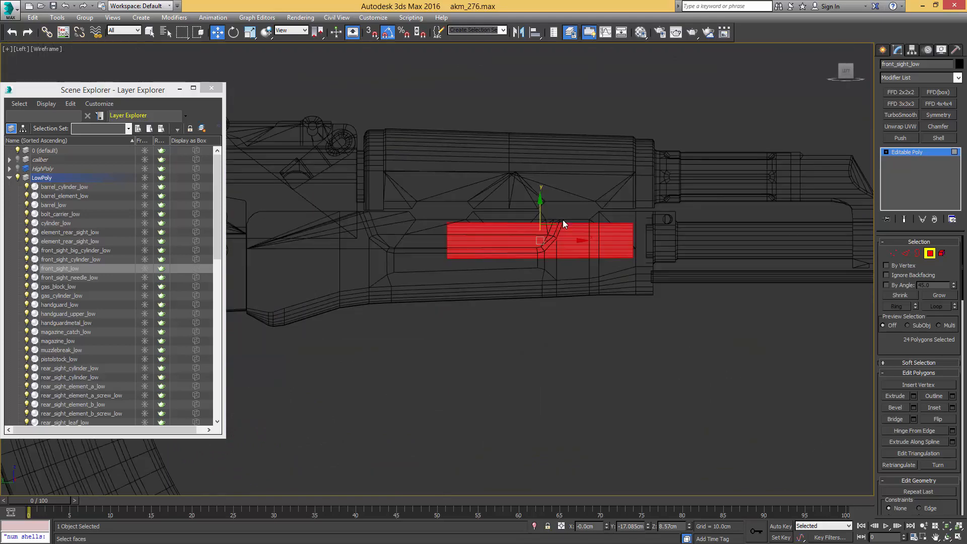
key(F3)
middle_drag(566, 224, 618, 232)
key(r)
drag(599, 249, 576, 248)
key(w)
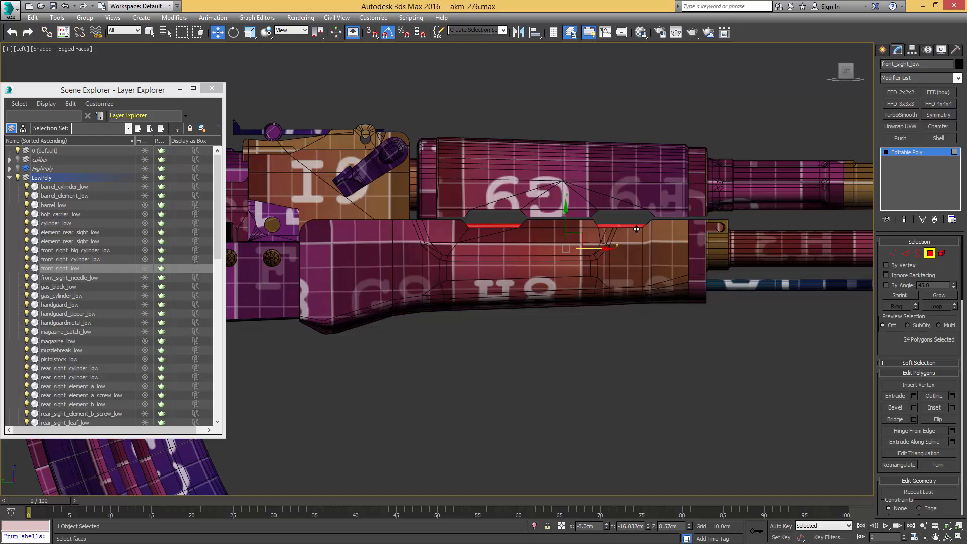
Step: Lengthen the cloned tube by moving its rear open border back toward the receiver
alt+middle_drag(637, 229, 544, 232)
key(F3)
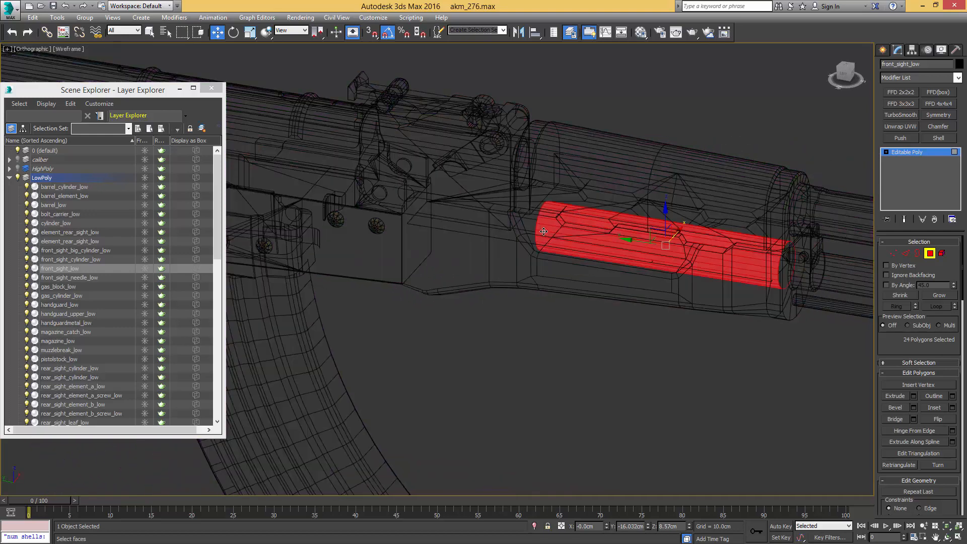
scroll(543, 231, up, 5)
key(3)
click(528, 226)
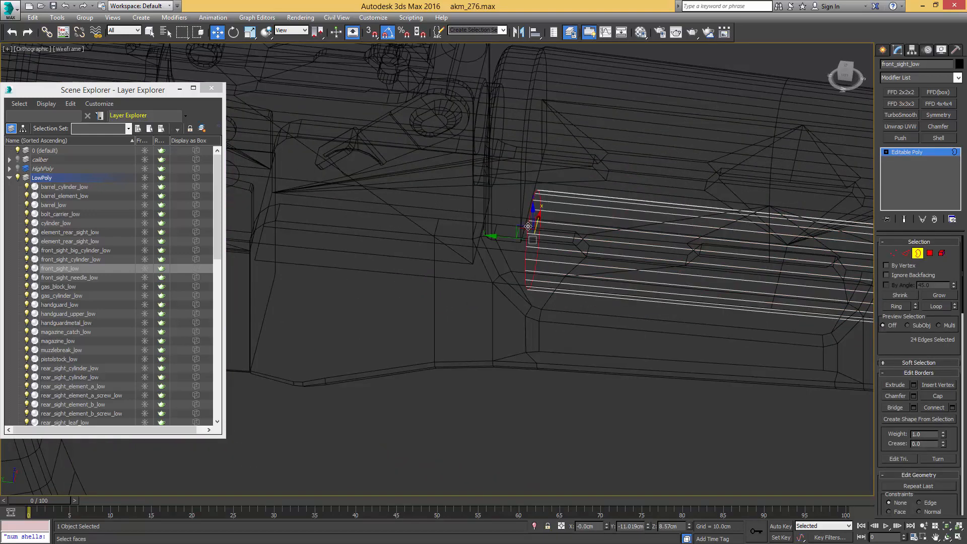
scroll(528, 226, down, 5)
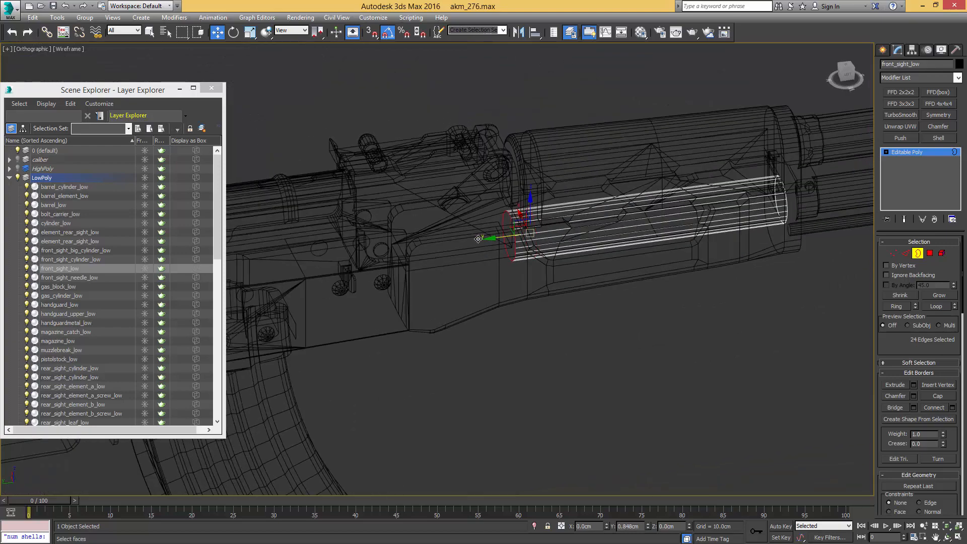
key(F3)
mouse_move(542, 235)
alt+middle_down()
mouse_move(498, 209)
mouse_move(510, 222)
mouse_move(545, 211)
mouse_move(560, 231)
mouse_move(613, 214)
mouse_move(631, 244)
mouse_move(633, 198)
mouse_move(624, 227)
alt+middle_up()
Step: Select the whole tube element and fine-tune its scale within the lower handguard in the Left view
key(5)
key(l)
key(F3)
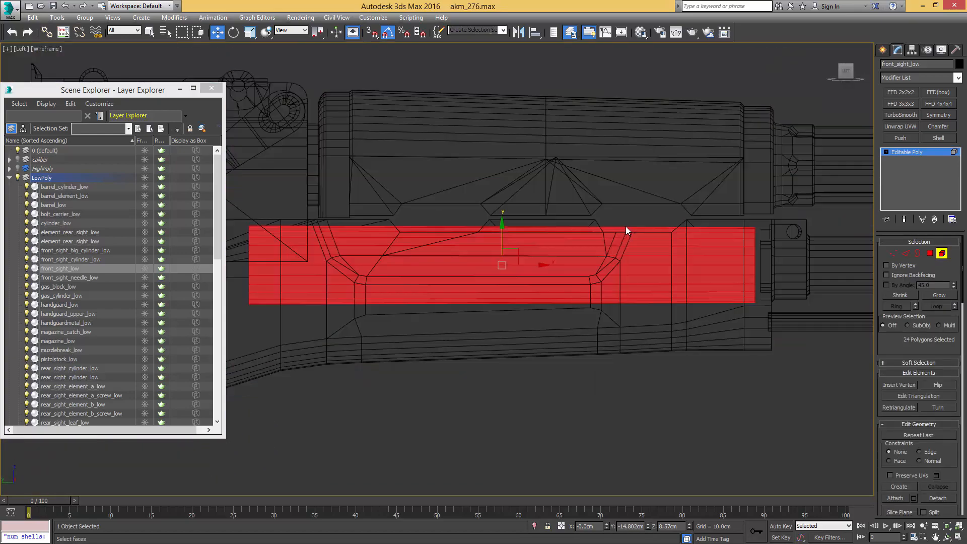
scroll(686, 251, down, 2)
scroll(736, 244, up, 2)
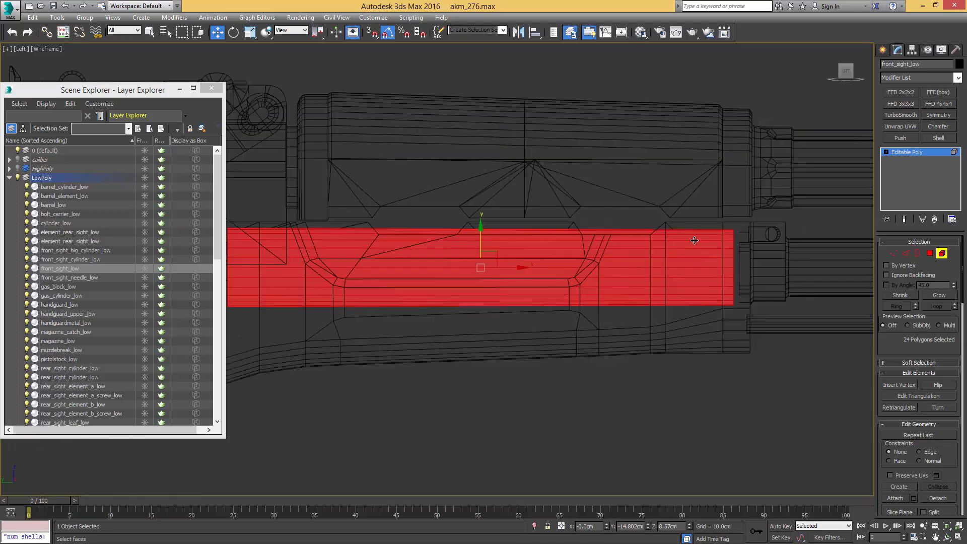
middle_drag(529, 249, 578, 248)
key(r)
drag(535, 267, 535, 268)
scroll(535, 268, down, 2)
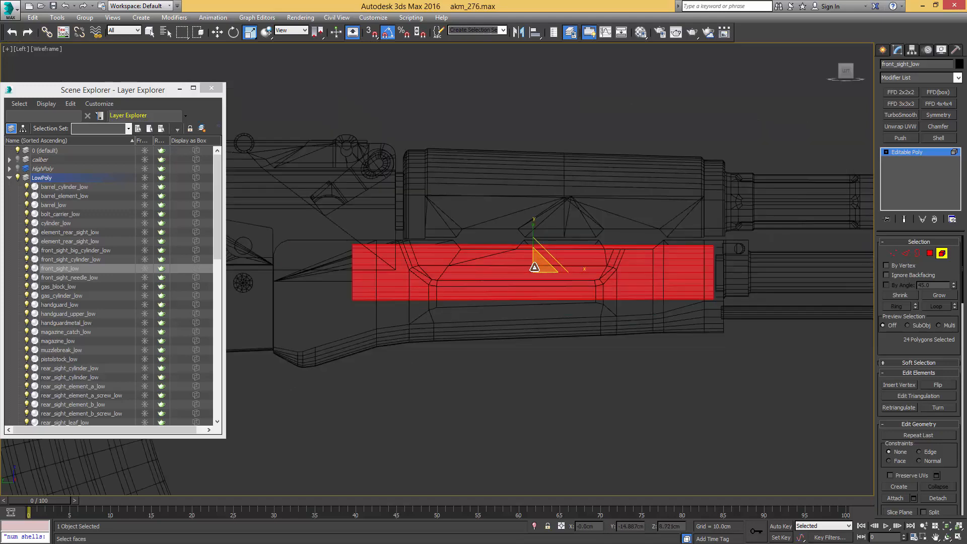
Step: Move the lower tube's rear edge loop forward so its end stays inside the handguard
key(2)
key(w)
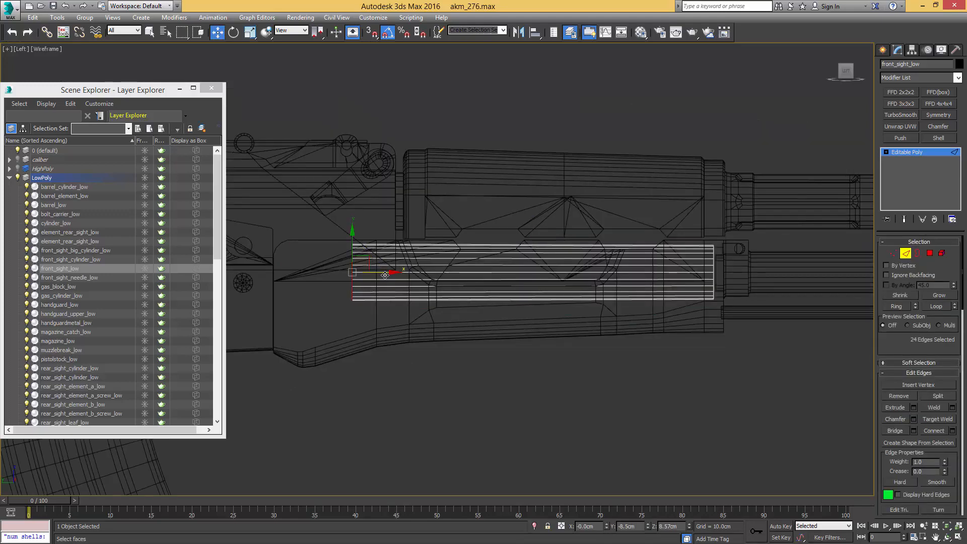
drag(386, 272, 421, 273)
Step: Clone the tube element upward into the upper handguard and align it there in the Left view
mouse_move(441, 267)
middle_down()
mouse_move(439, 284)
mouse_move(457, 285)
mouse_move(519, 223)
middle_up()
key(F3)
key(5)
shift+drag(518, 223, 525, 220)
click(532, 282)
key(l)
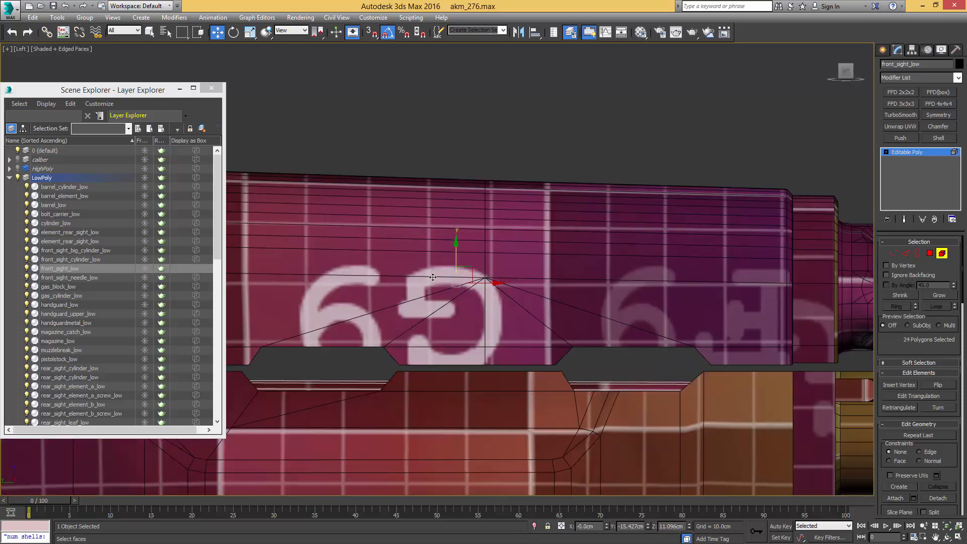
key(F3)
scroll(563, 264, up, 3)
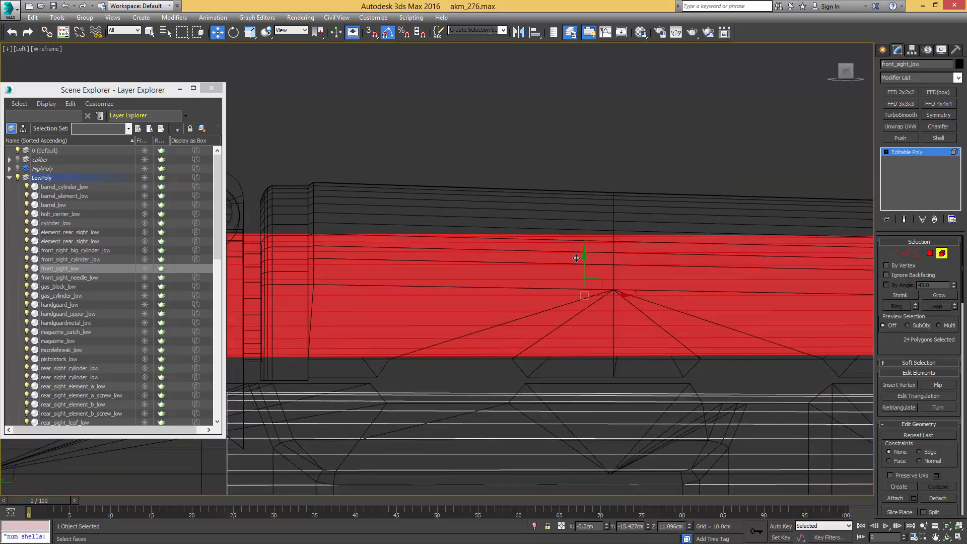
scroll(576, 258, down, 2)
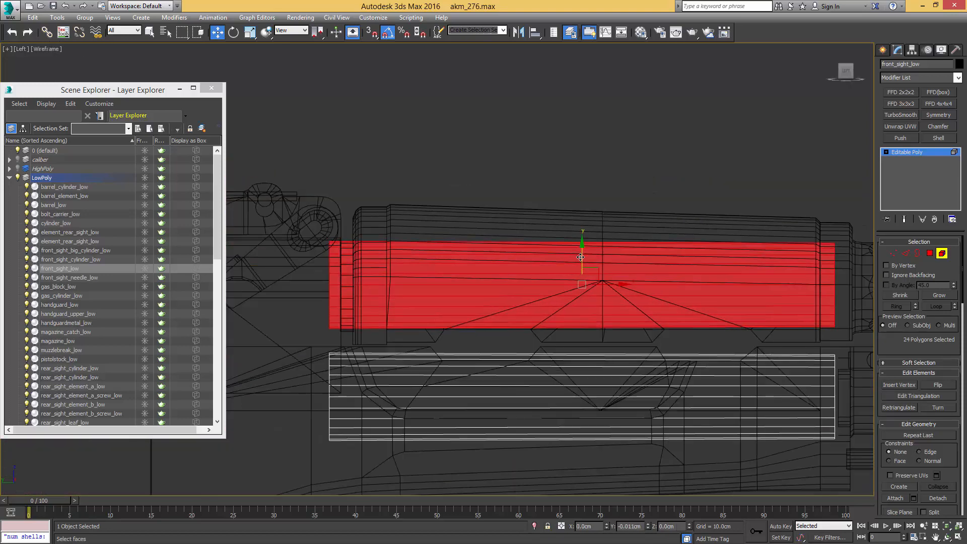
Step: Try to shift the upper tube element along the barrel toward the muzzle
middle_drag(581, 258, 406, 257)
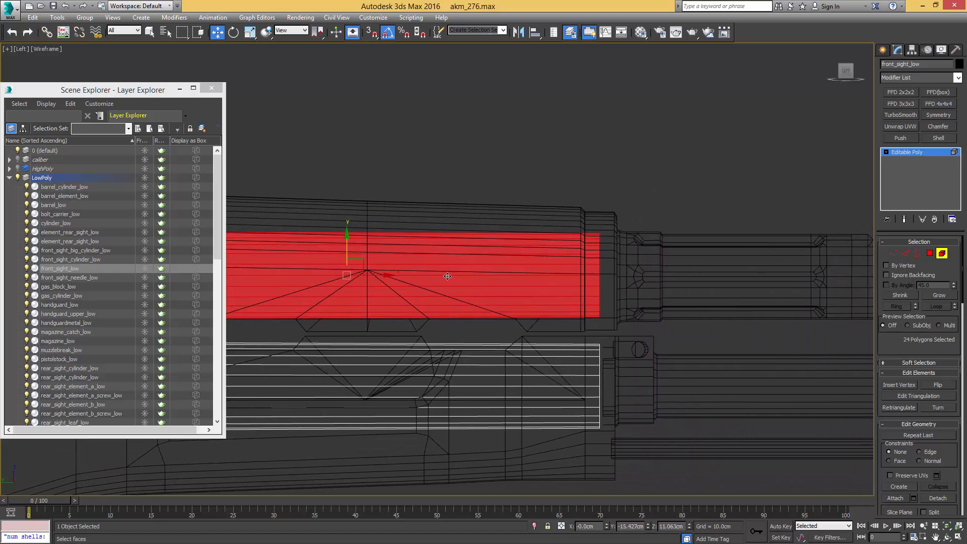
drag(373, 275, 460, 276)
key(ctrl+z)
Step: Shorten the upper tube at both ends by moving its rear and front edge loops inward within the upper handguard
middle_drag(419, 273, 645, 270)
middle_drag(370, 290, 462, 294)
key(2)
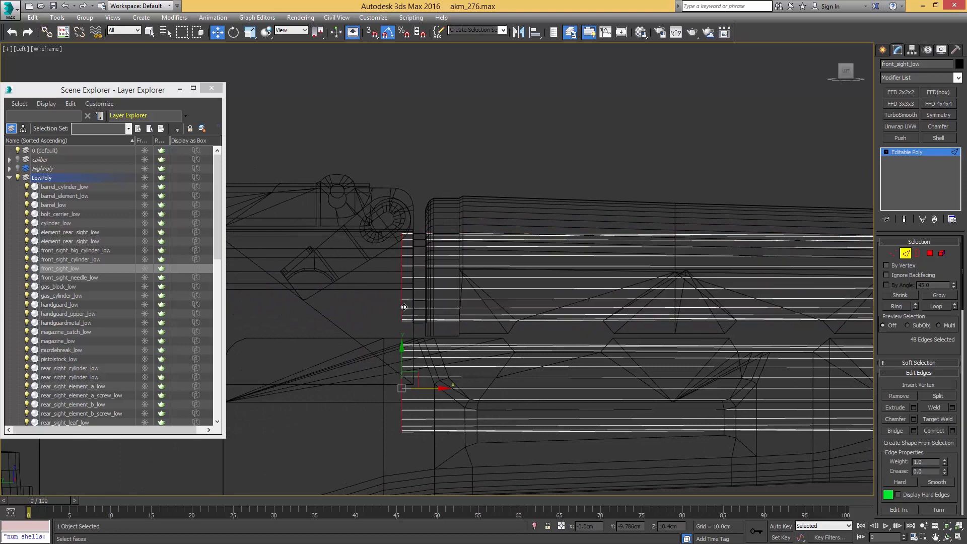
double_click(402, 306)
drag(432, 276, 487, 271)
middle_drag(635, 290, 377, 277)
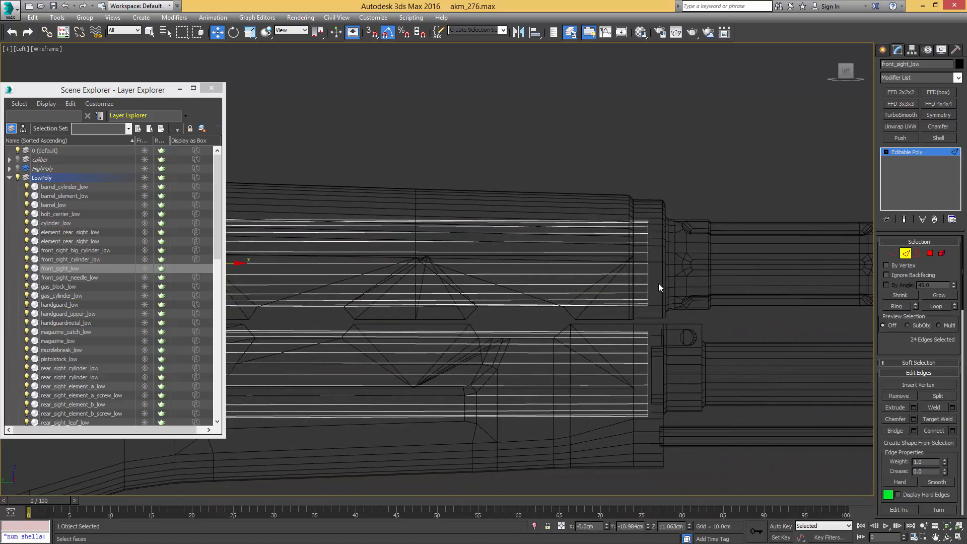
scroll(657, 283, up, 3)
double_click(642, 277)
drag(676, 255, 660, 259)
Step: Leave edge editing, check the filled handguard vents from several angles and save the scene as akm_277.max
key(2)
mouse_move(659, 260)
alt+middle_down()
mouse_move(664, 277)
mouse_move(666, 247)
alt+middle_up()
scroll(666, 247, up, 6)
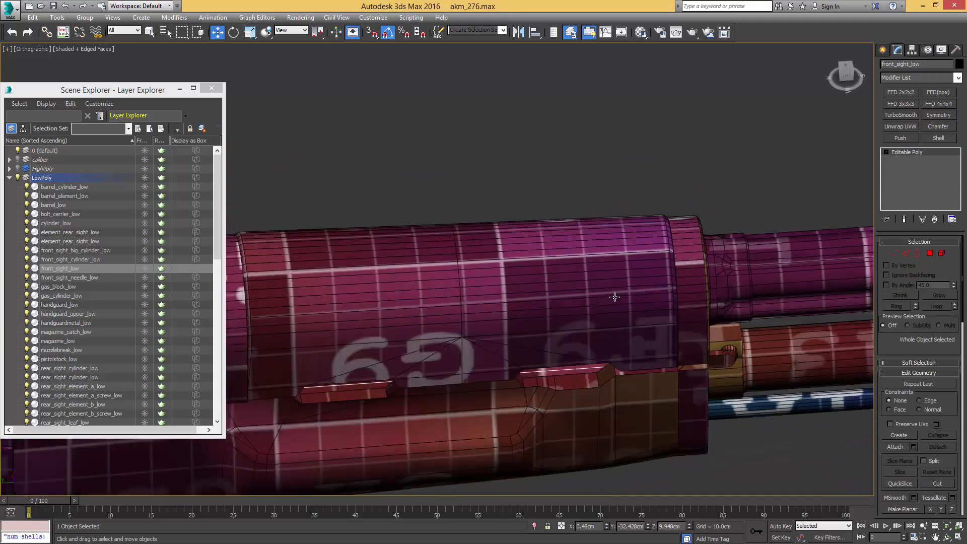
alt+middle_drag(614, 297, 651, 352)
scroll(627, 247, down, 3)
scroll(587, 354, down, 4)
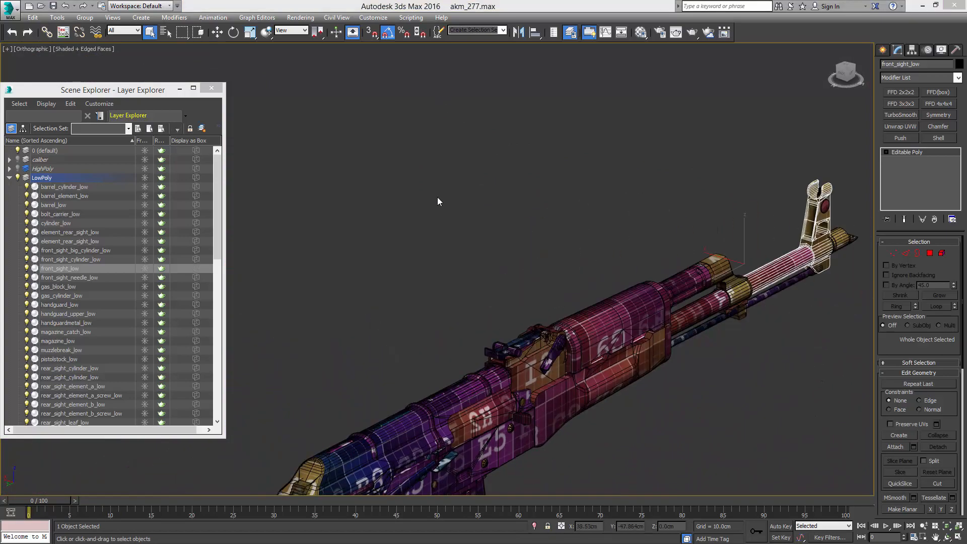
Step: Close the Scene Explorer and select all parts of the low-poly rifle with the Material Editor open
alt+middle_drag(437, 197, 531, 147)
click(213, 92)
scroll(412, 113, down, 4)
key(m)
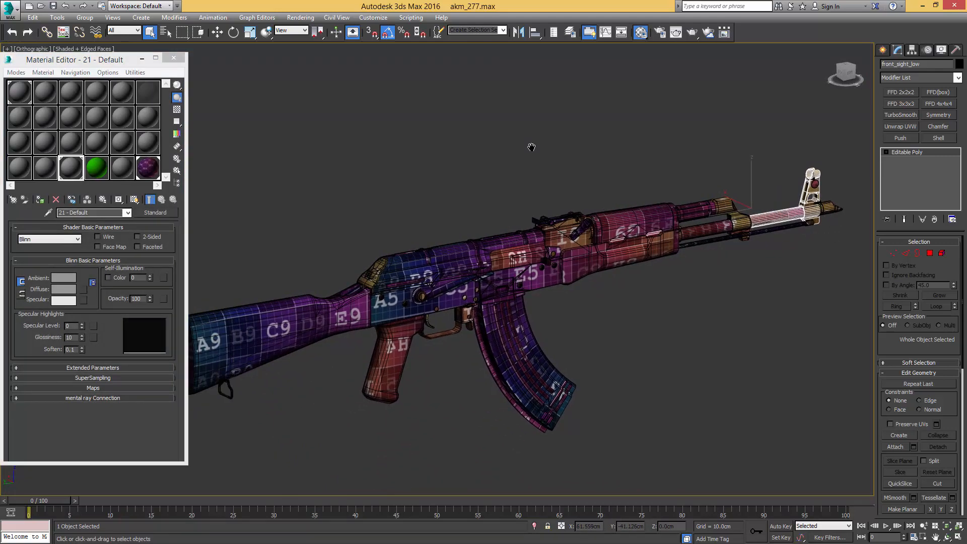
scroll(531, 147, down, 4)
drag(727, 135, 361, 334)
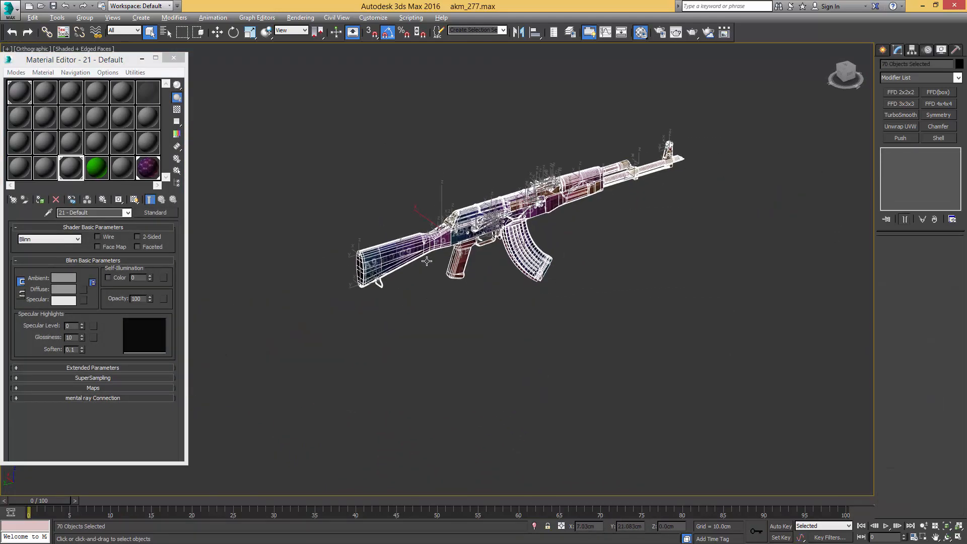
mouse_move(426, 261)
alt+middle_down()
mouse_move(431, 302)
mouse_move(423, 250)
alt+middle_up()
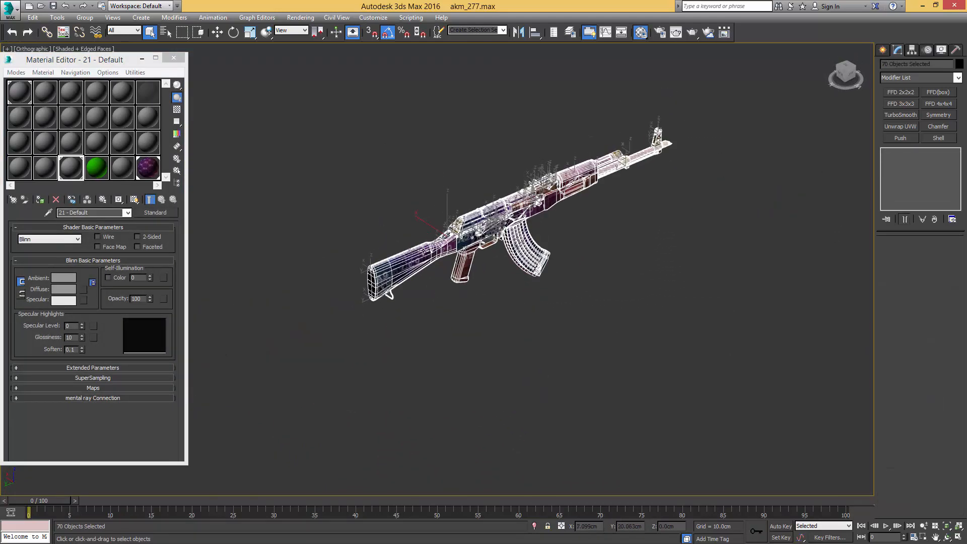
Step: Rename the 01 - Default material as AKM and assign it to all selected rifle parts
click(17, 100)
drag(91, 212, 48, 194)
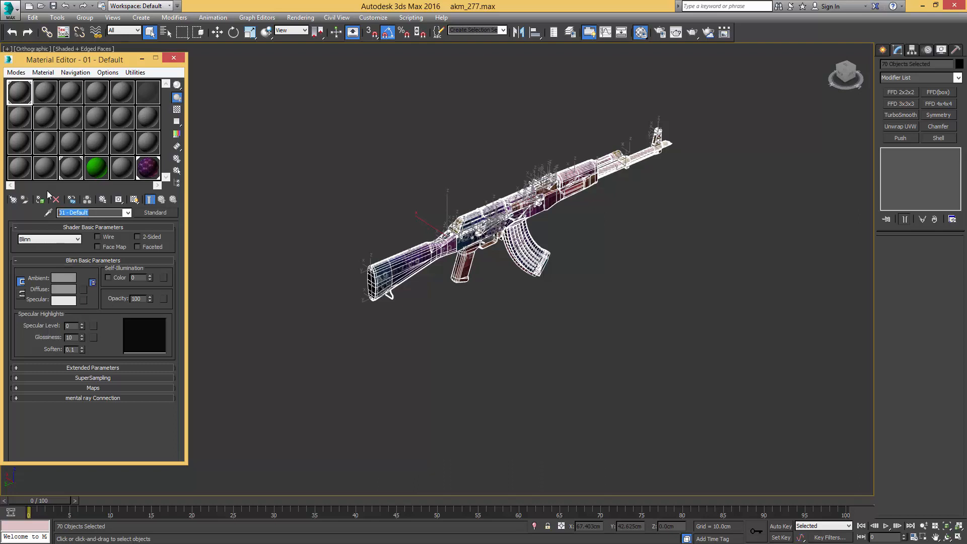
text(AKM)
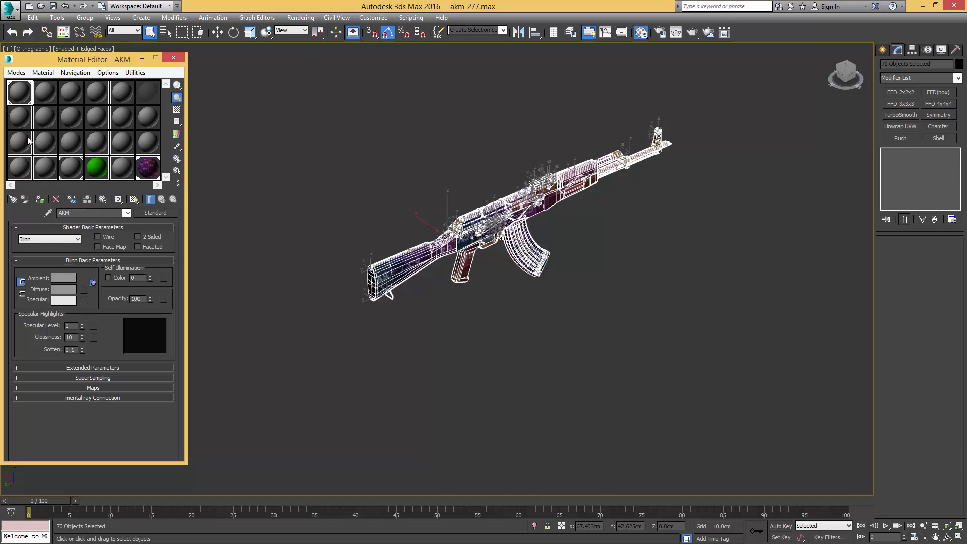
click(41, 201)
scroll(307, 224, up, 2)
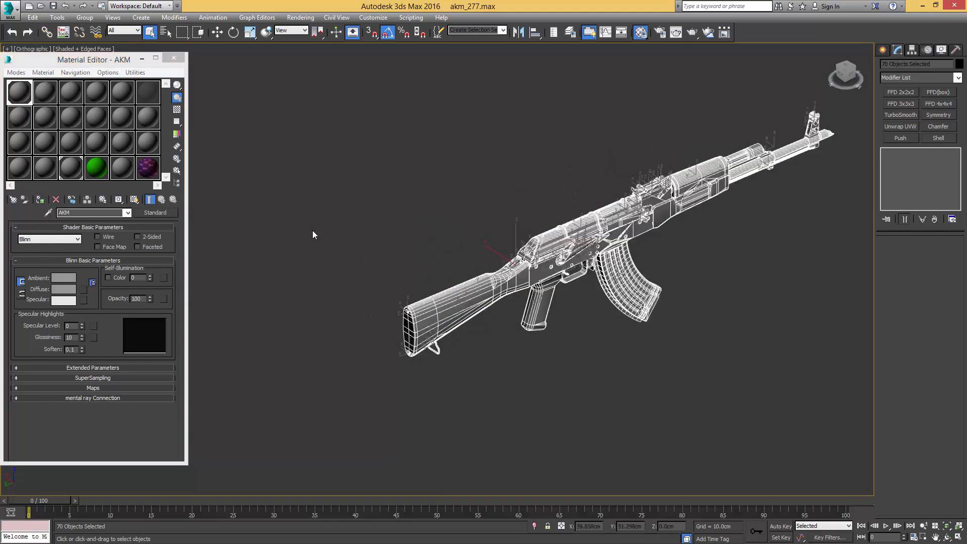
click(174, 58)
Step: Clone magazine_low and place the copy beside the rifle, about 20 cm away along X
middle_drag(613, 268, 642, 341)
drag(596, 380, 597, 379)
alt+middle_drag(609, 302, 553, 317)
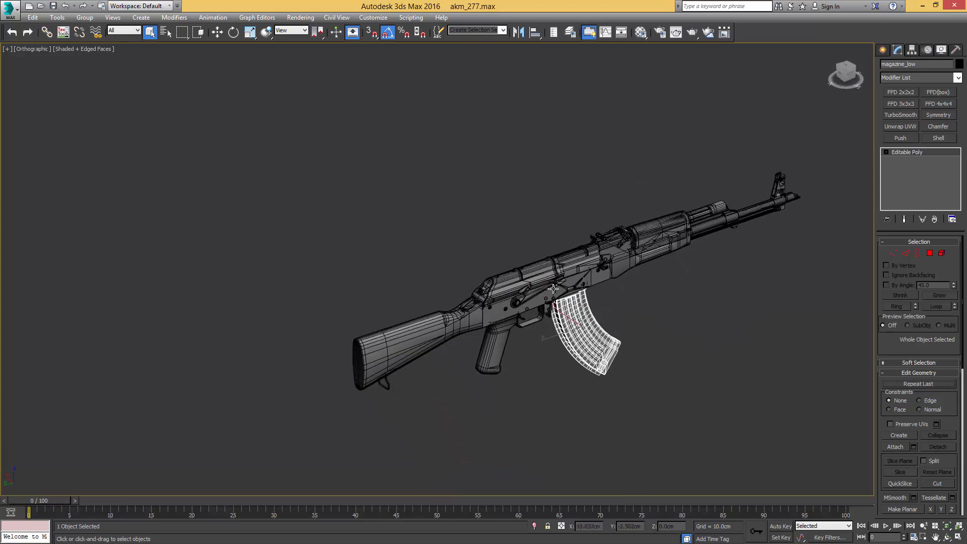
alt+middle_drag(554, 270, 445, 276)
key(w)
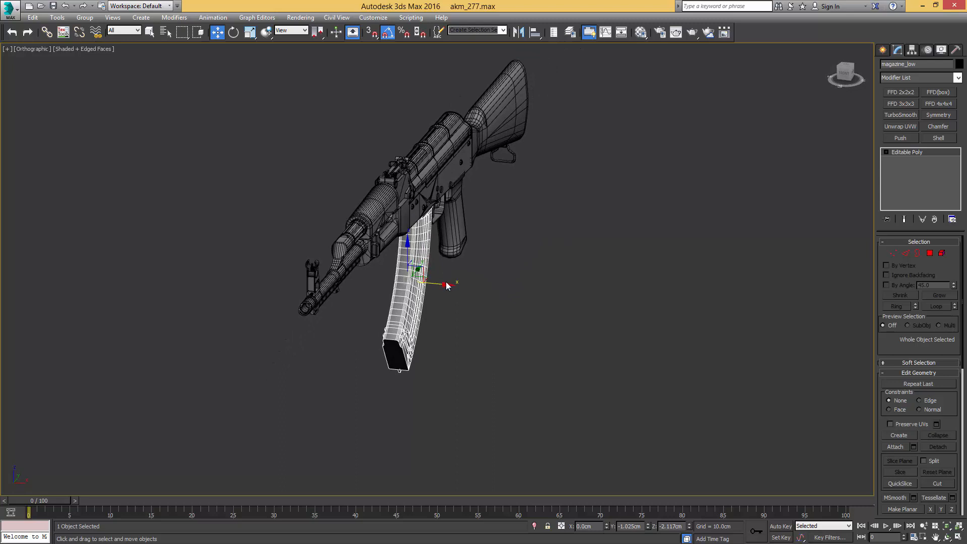
shift+drag(441, 285, 612, 296)
click(486, 317)
alt+middle_drag(486, 268, 548, 292)
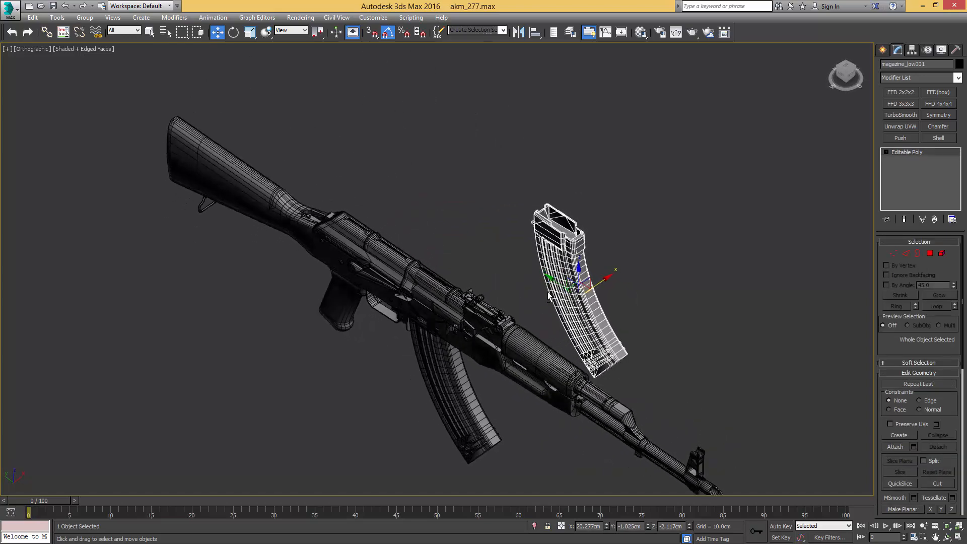
Step: Select the whole rifle with the copied magazine, inspect the magazine's open top and save the scene as akm_278.max
scroll(506, 279, down, 4)
drag(473, 316, 392, 376)
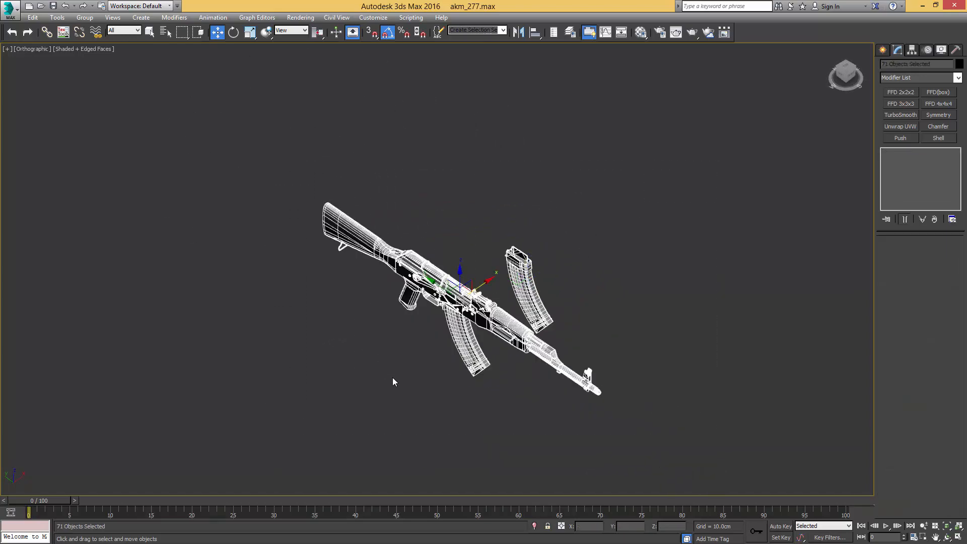
middle_drag(532, 314, 456, 323)
scroll(525, 336, up, 4)
scroll(551, 301, up, 8)
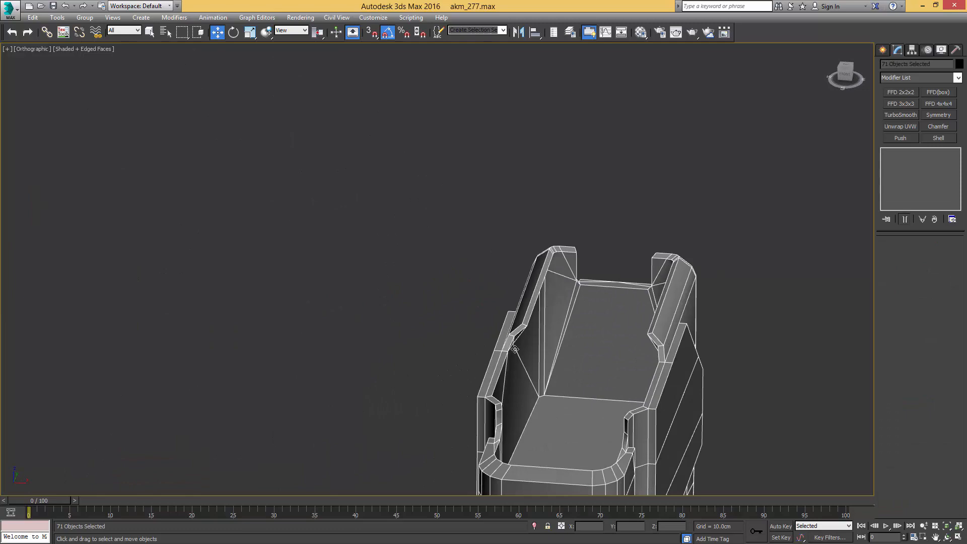
middle_drag(501, 353, 636, 310)
scroll(560, 329, down, 5)
middle_drag(151, 323, 400, 322)
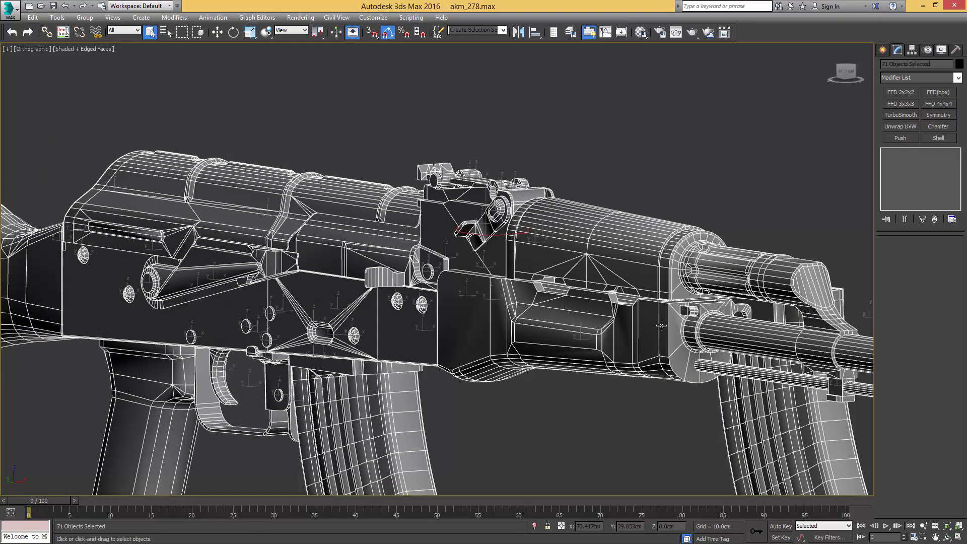
Step: Unwrap the copied magazine, shift all its UV faces one tile up in V and collapse it back to Editable Poly
click(757, 420)
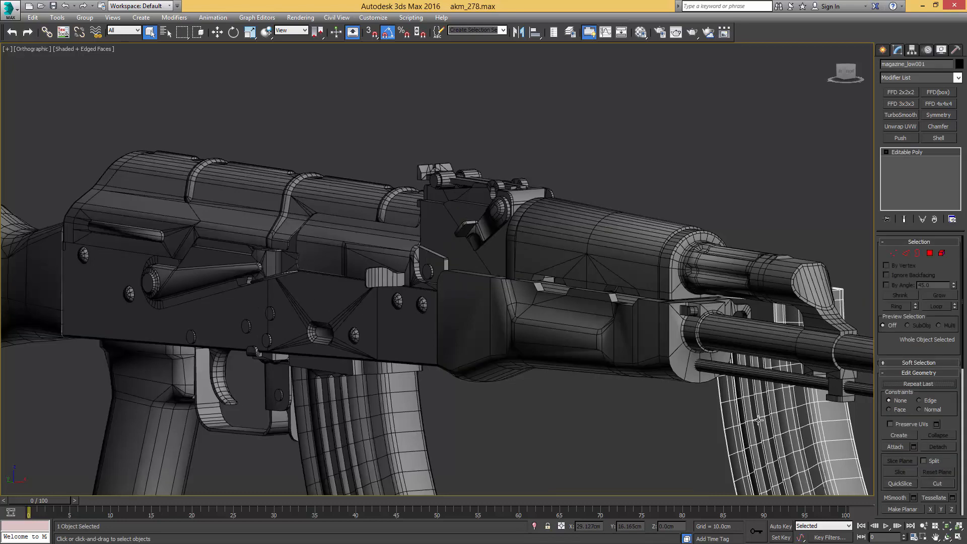
key(ctrl+e)
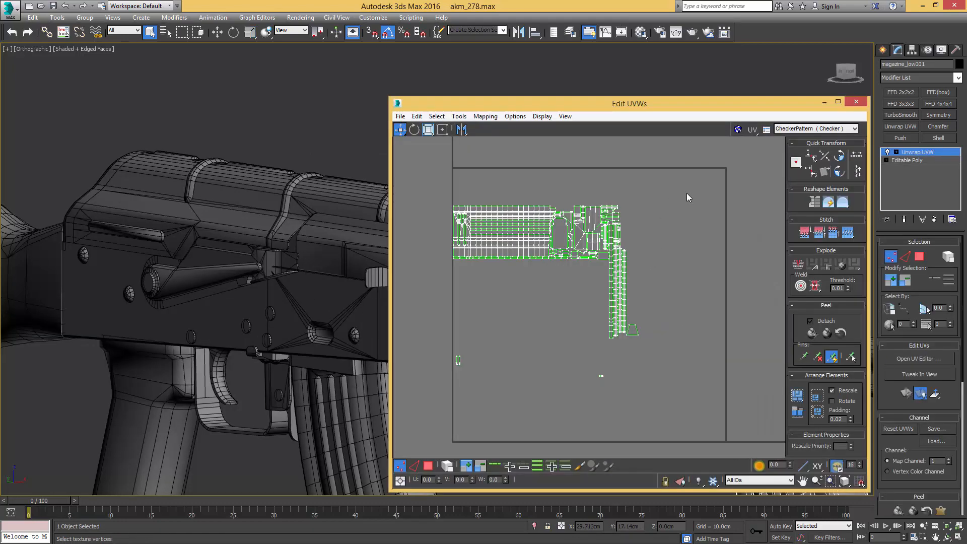
key(3)
key(ctrl+a)
scroll(534, 326, down, 5)
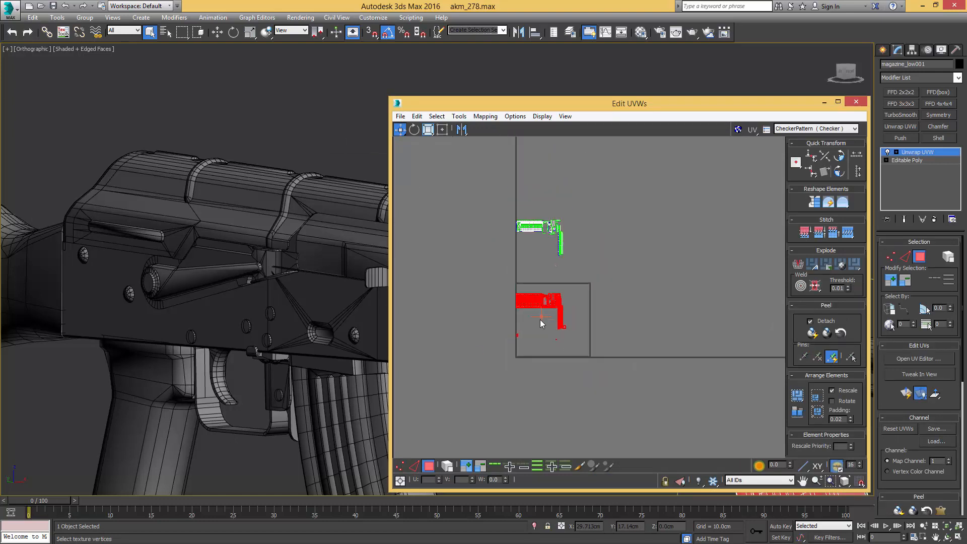
click(399, 481)
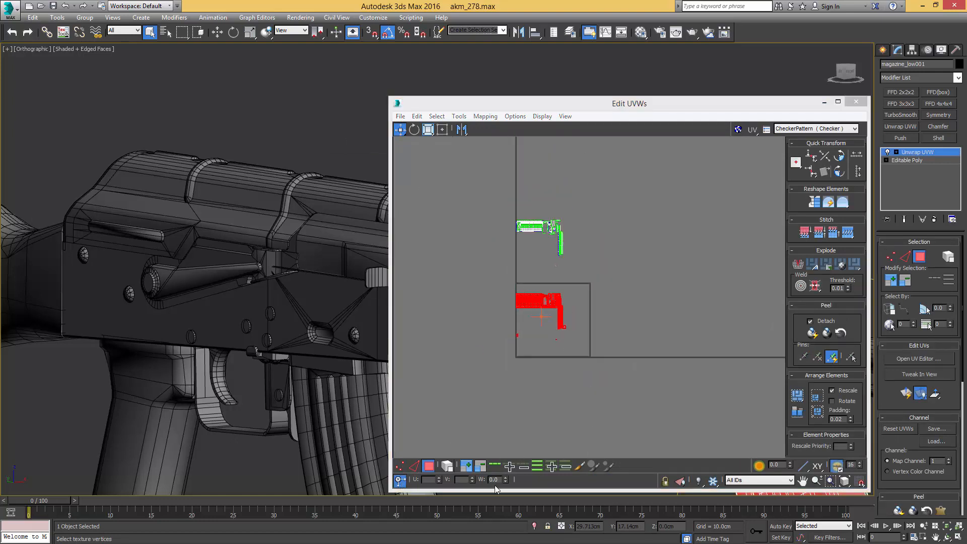
key(Return)
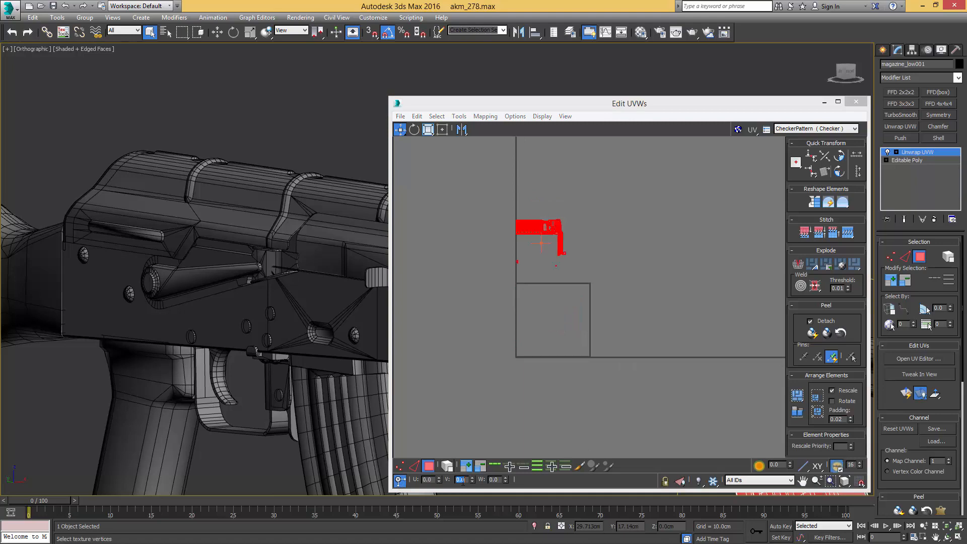
click(401, 481)
click(645, 387)
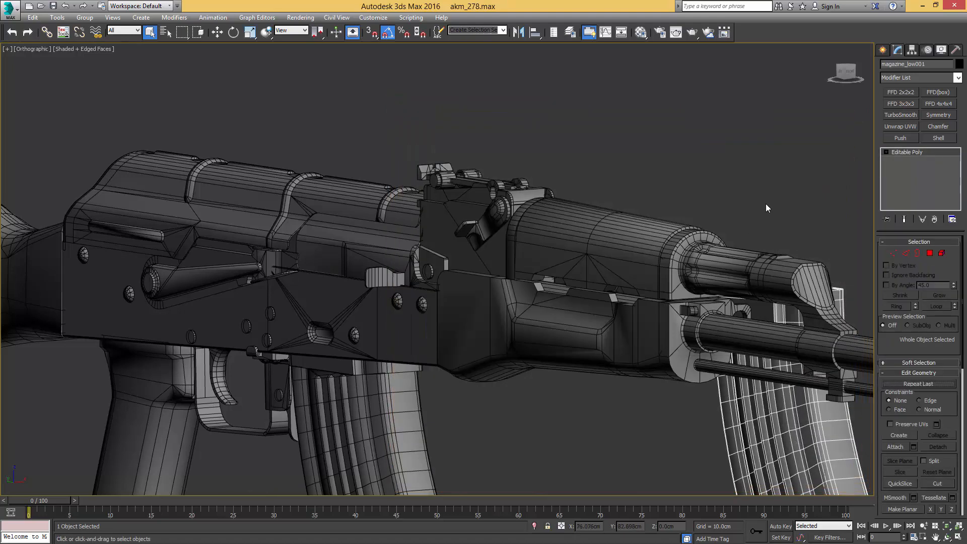
click(765, 205)
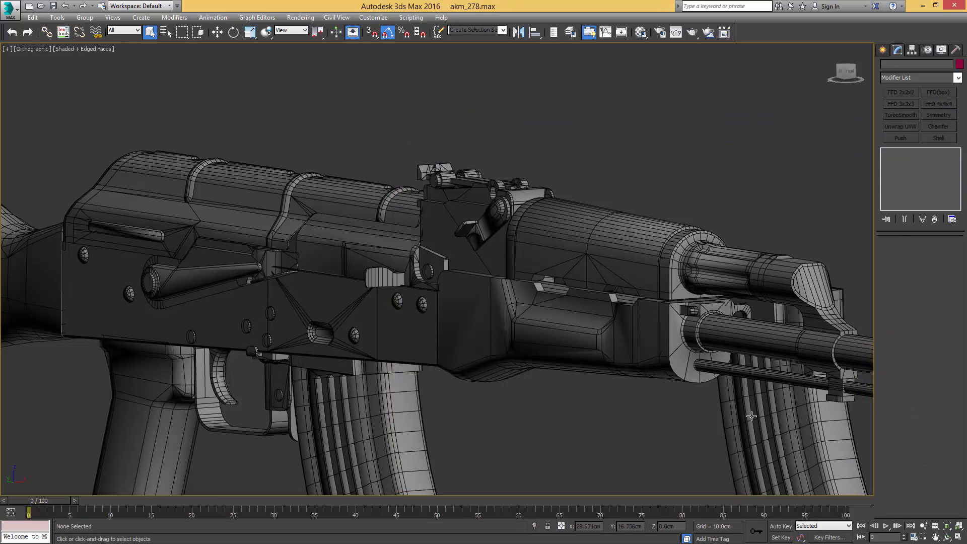
click(751, 393)
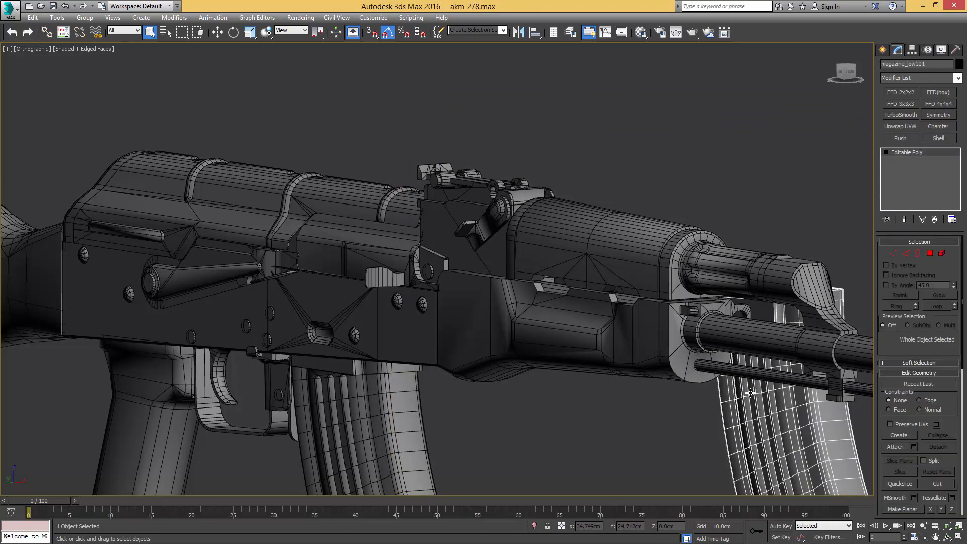
click(393, 400)
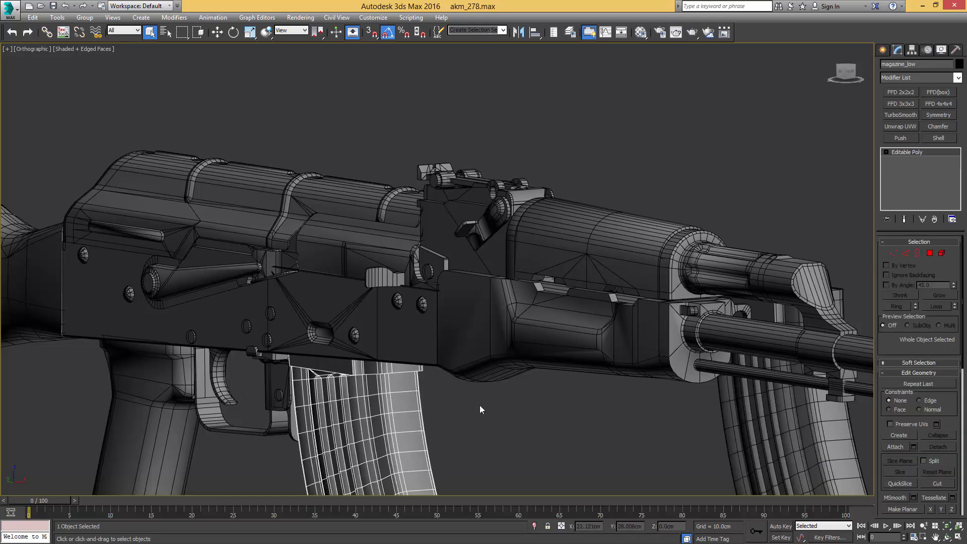
click(740, 402)
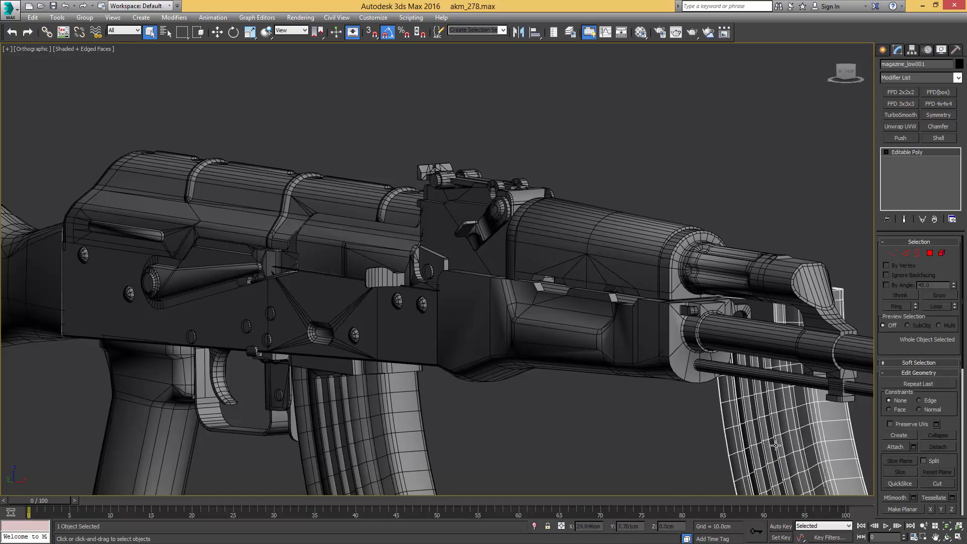
click(686, 434)
Step: Select the whole low-poly rifle with the copied magazine and set up an export of only the selection in Autodesk FBX format
key(ctrl+a)
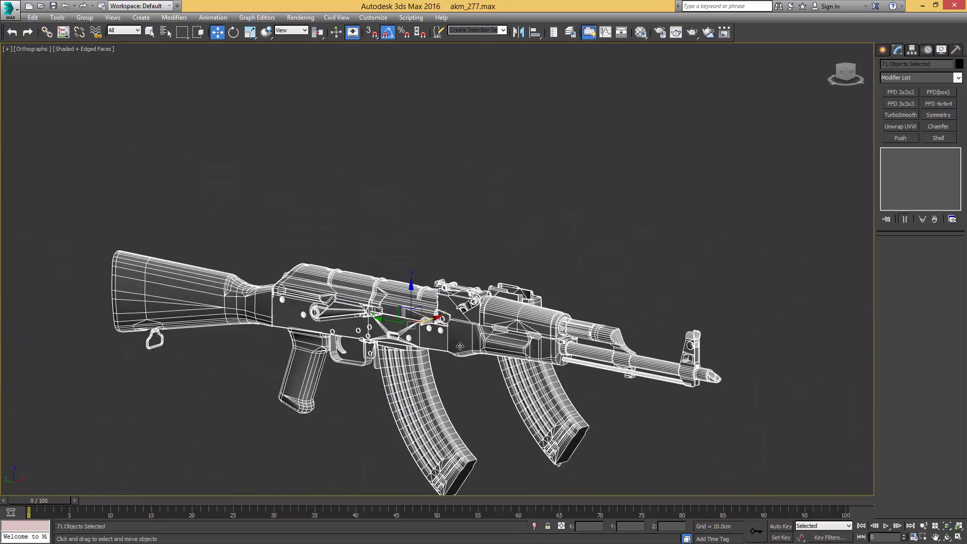
alt+middle_drag(473, 352, 608, 348)
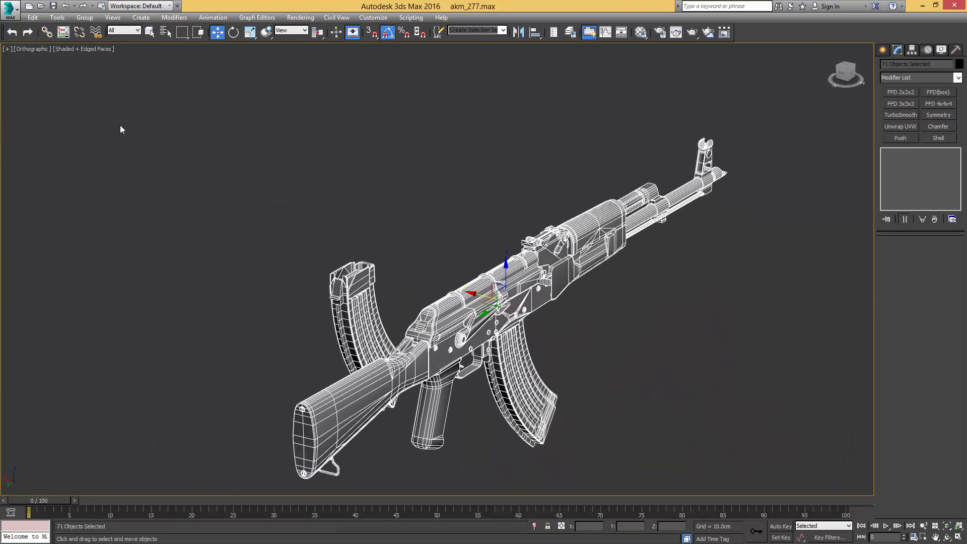
click(10, 11)
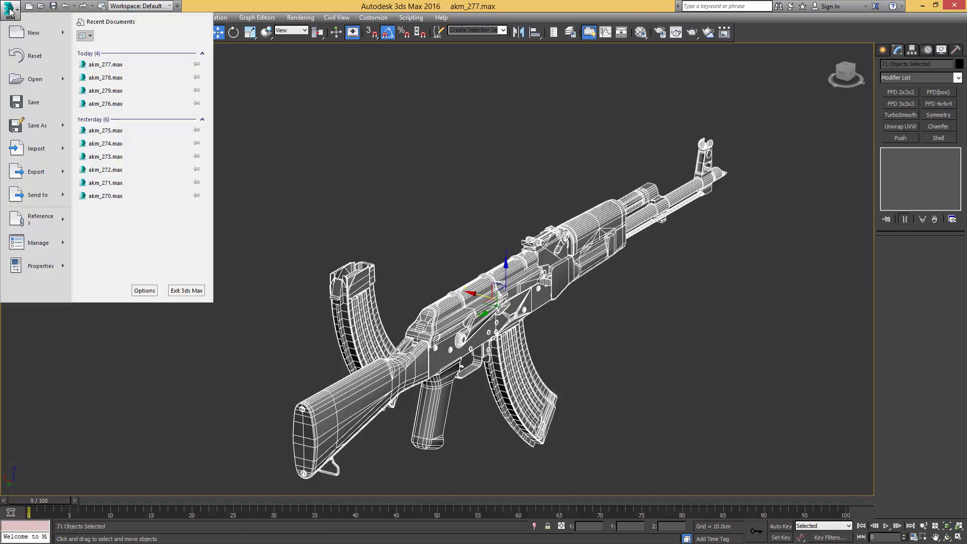
mouse_move(38, 175)
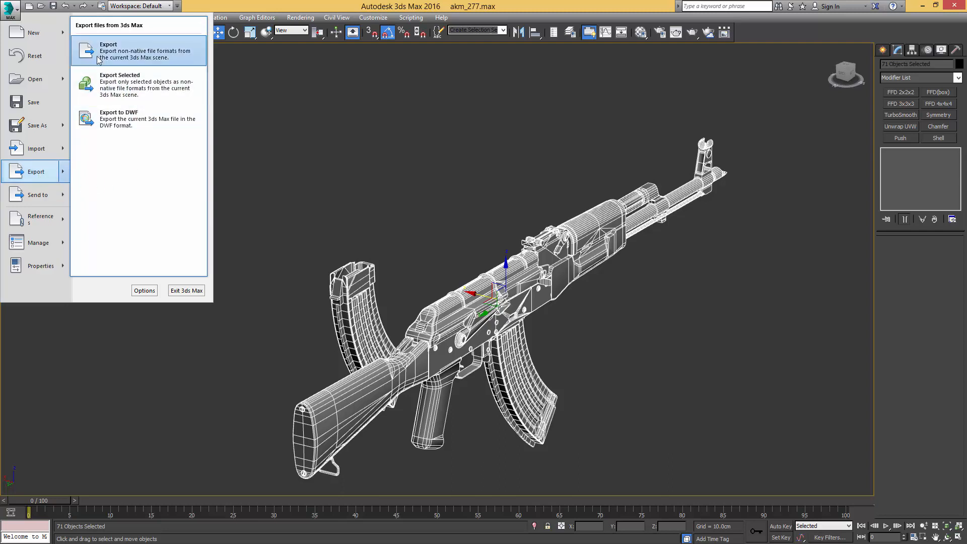
click(134, 83)
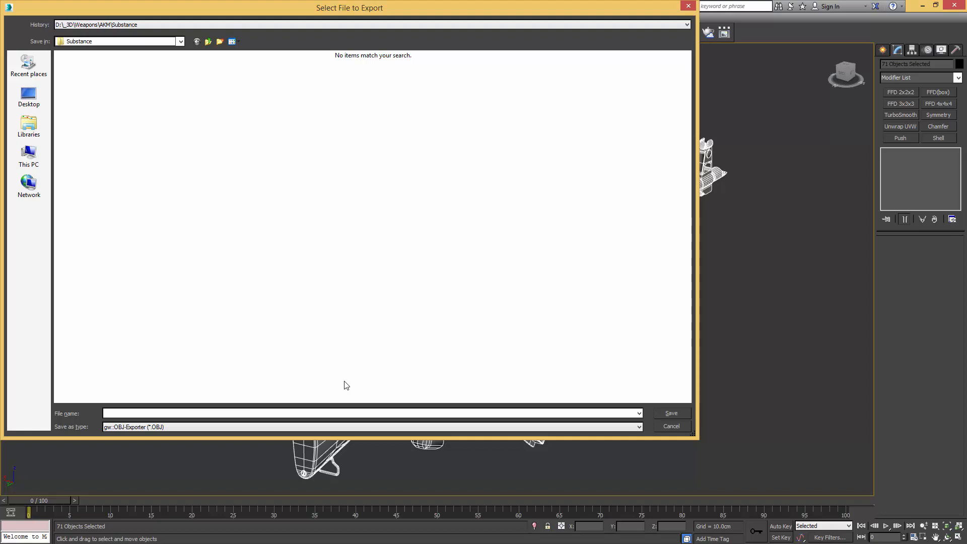
click(147, 427)
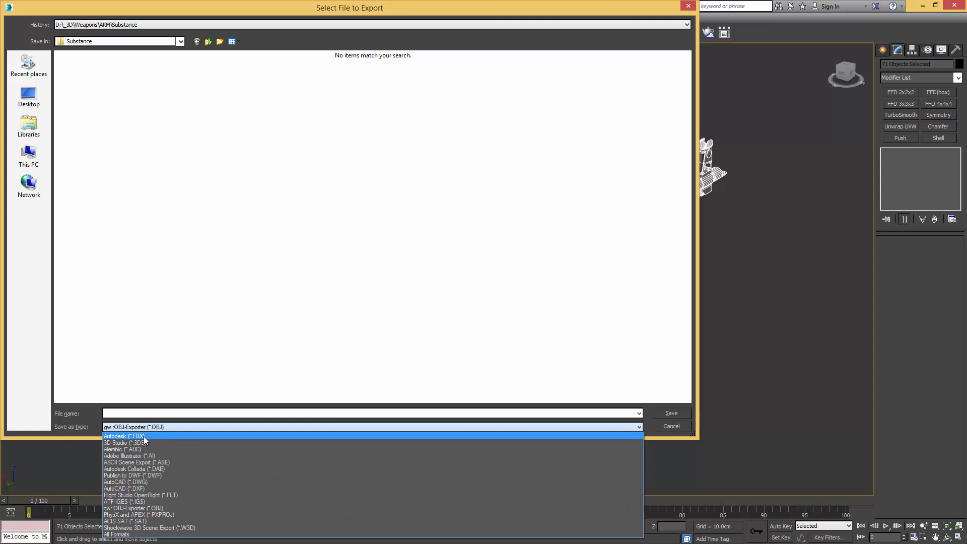
click(145, 436)
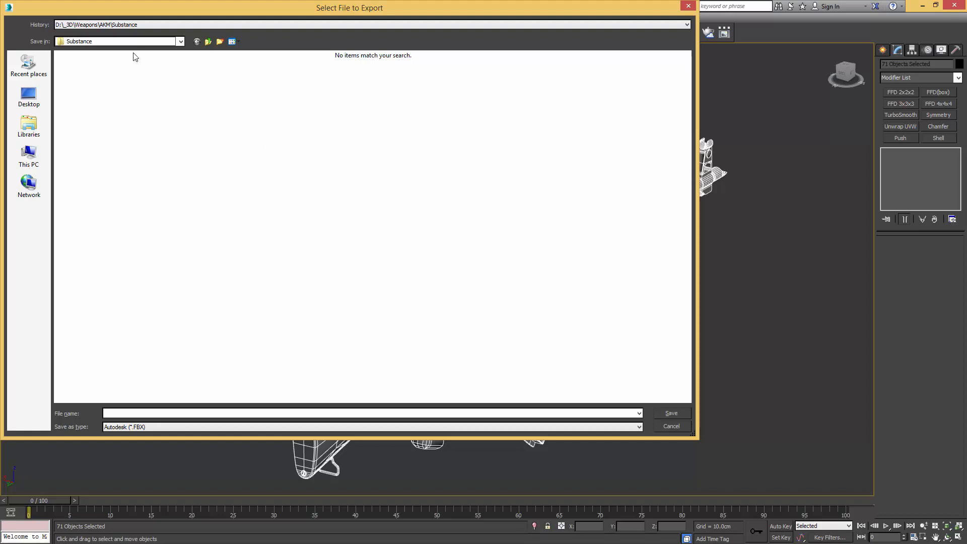
Step: Export the selection as AKM_lowpoly.FBX into the Substance folder and save the scene as akm_278.max
click(124, 413)
click(669, 414)
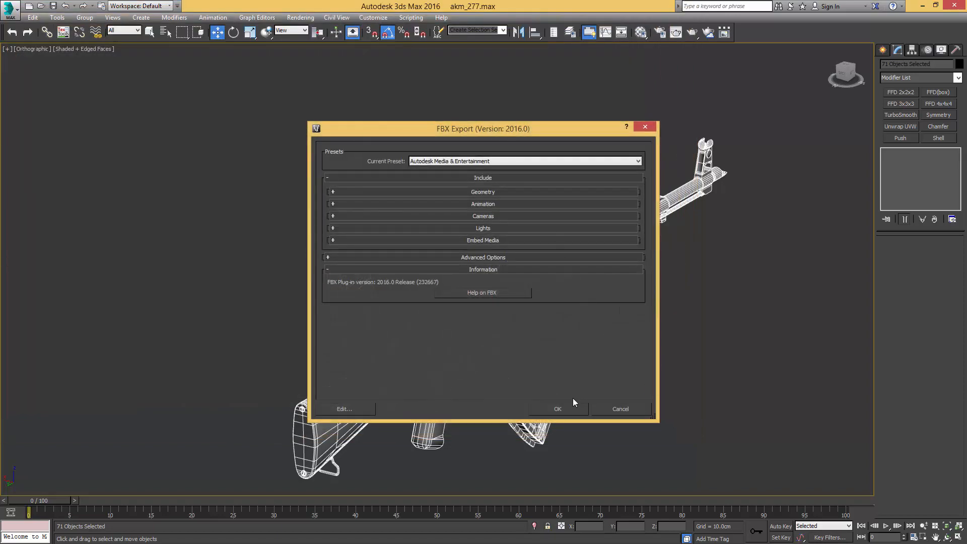
click(556, 408)
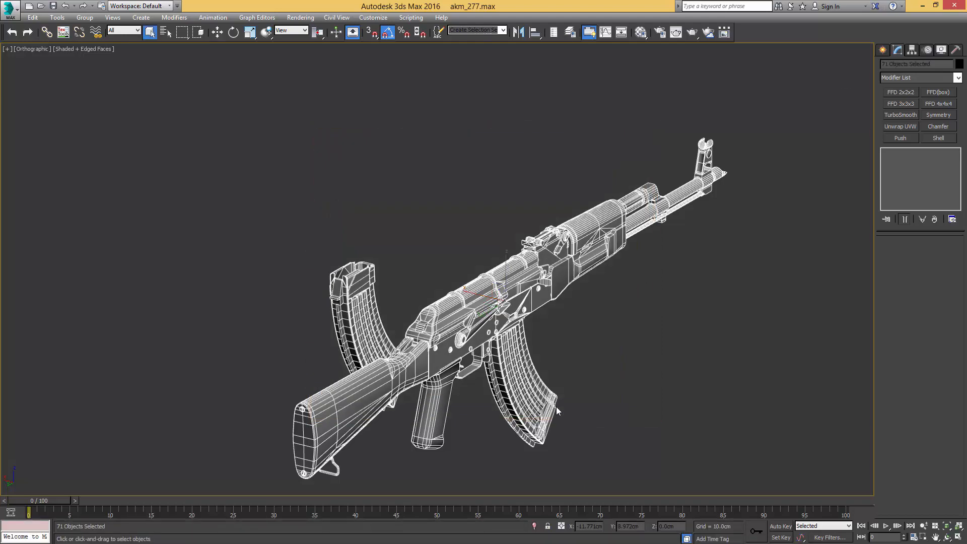
alt+middle_drag(641, 345, 604, 337)
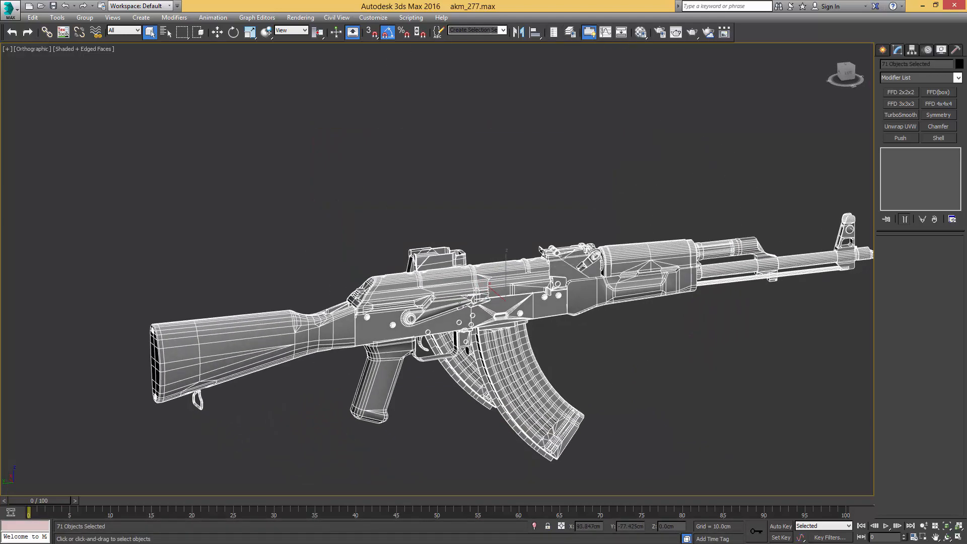
key(ctrl+s)
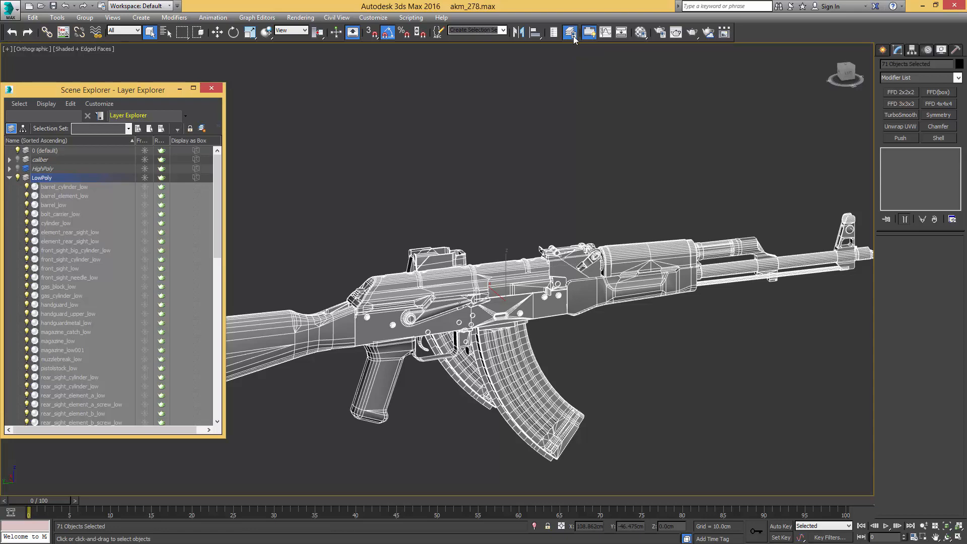
Step: Hide the LowPoly layer, show the HighPoly layer and select all high-poly rifle parts
click(9, 177)
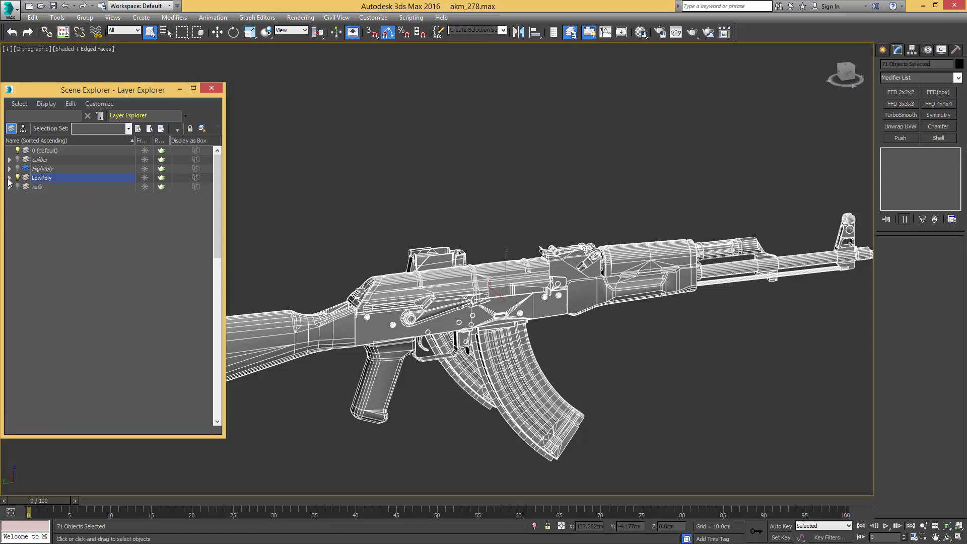
click(18, 178)
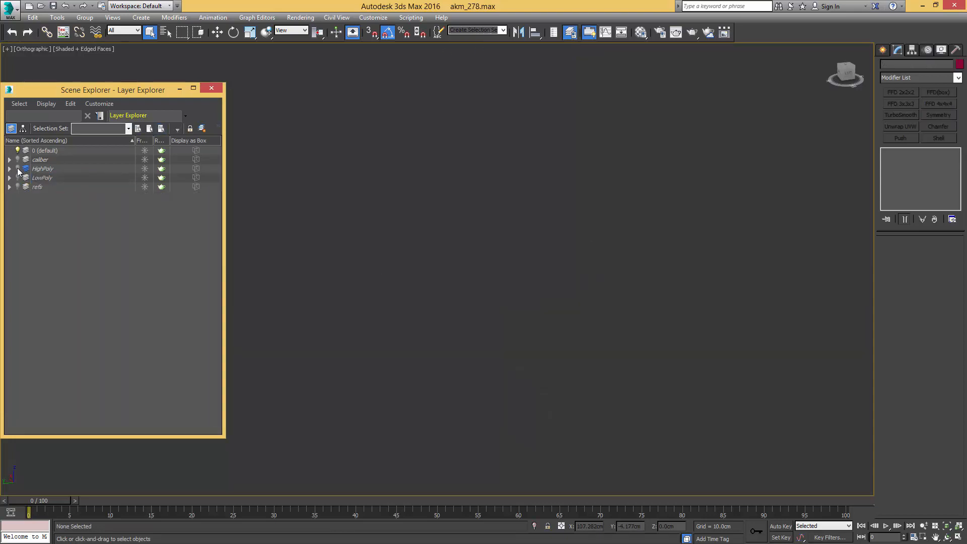
click(17, 168)
middle_drag(338, 182, 403, 182)
key(ctrl+a)
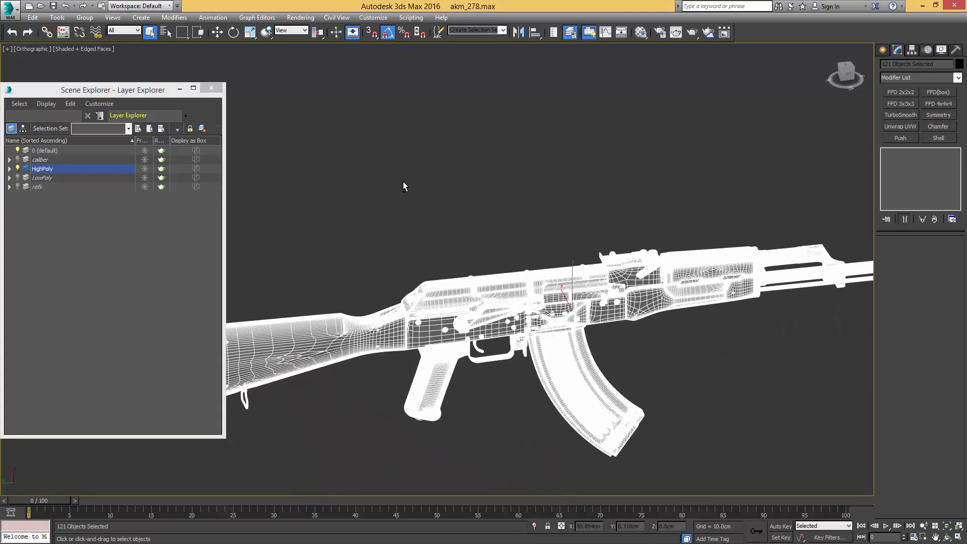
Step: Set up an export of only the selected high-poly parts as AKM_highpoly in gw::OBJ-Exporter format in the Substance folder
click(10, 11)
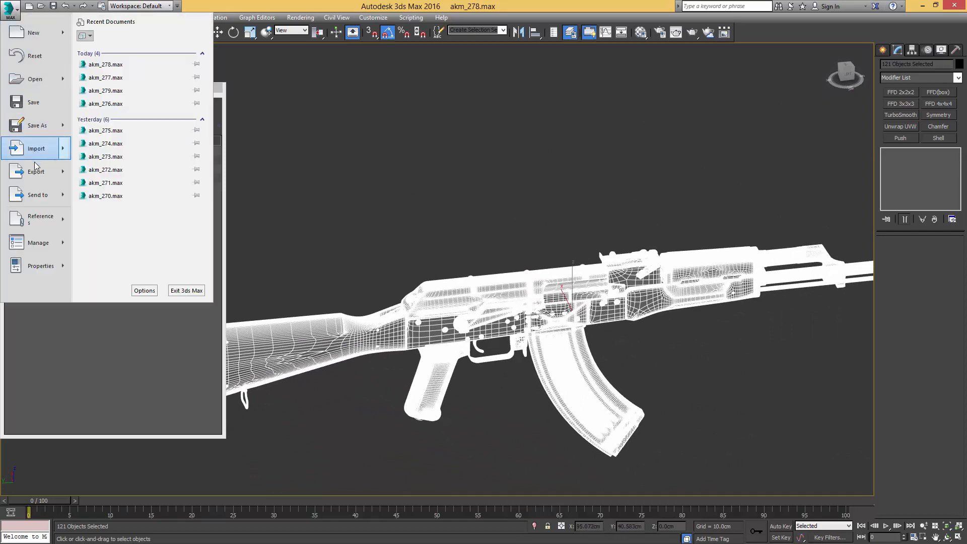
mouse_move(36, 175)
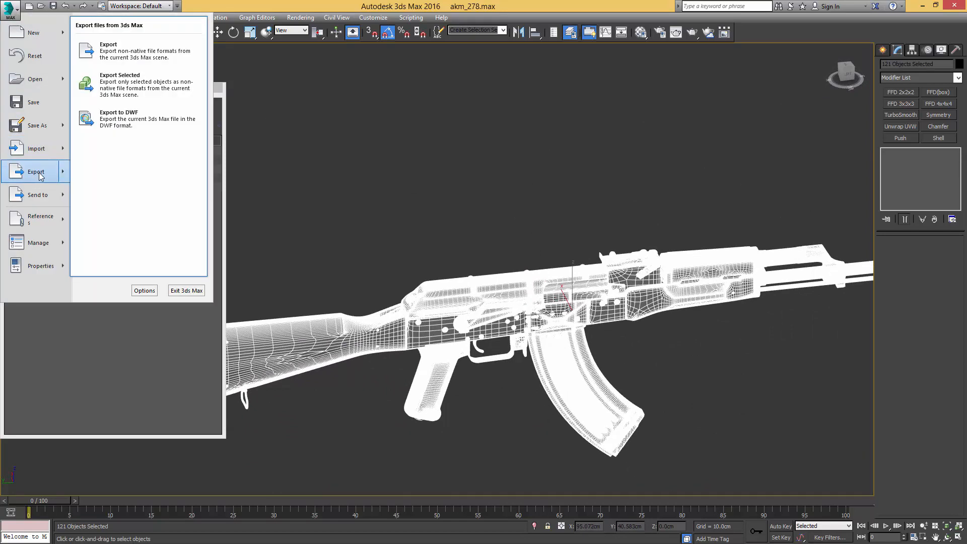
click(143, 93)
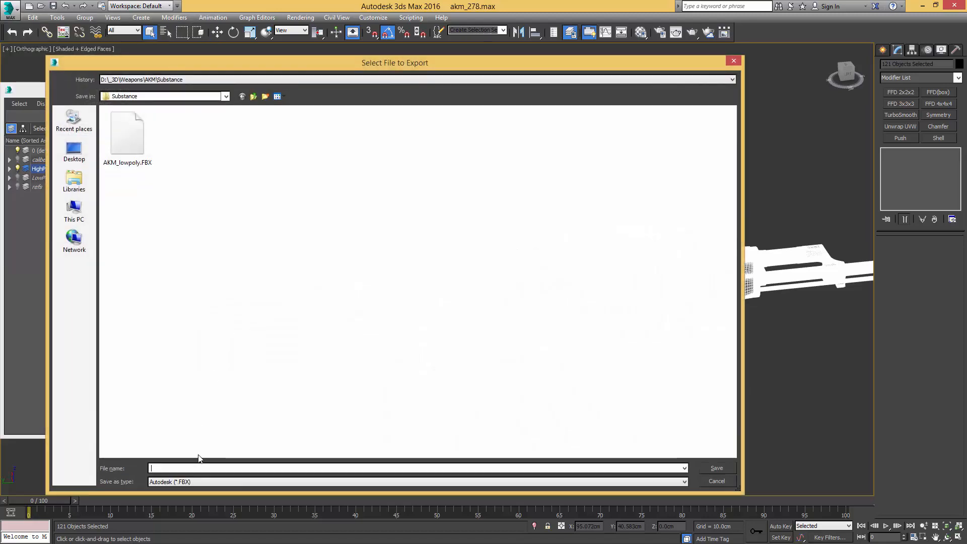
click(193, 482)
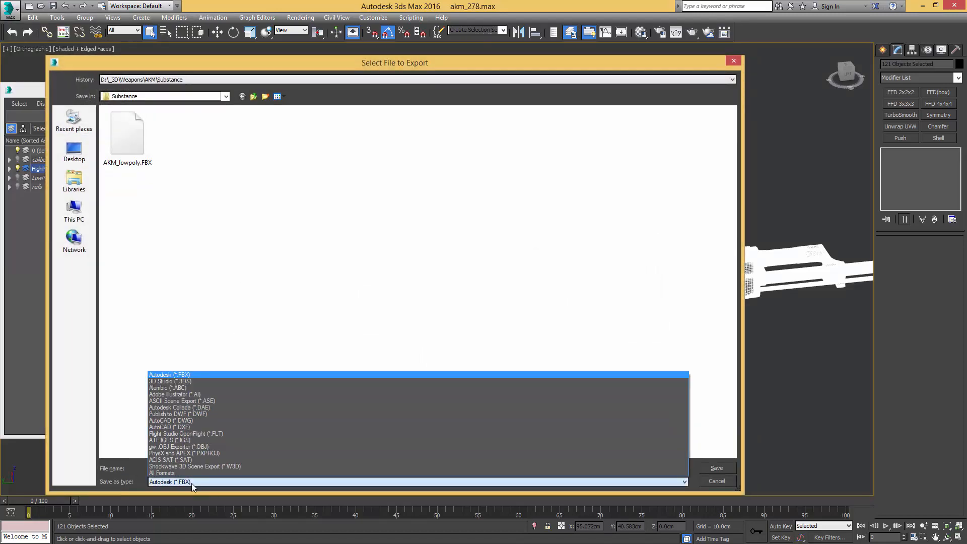
click(206, 447)
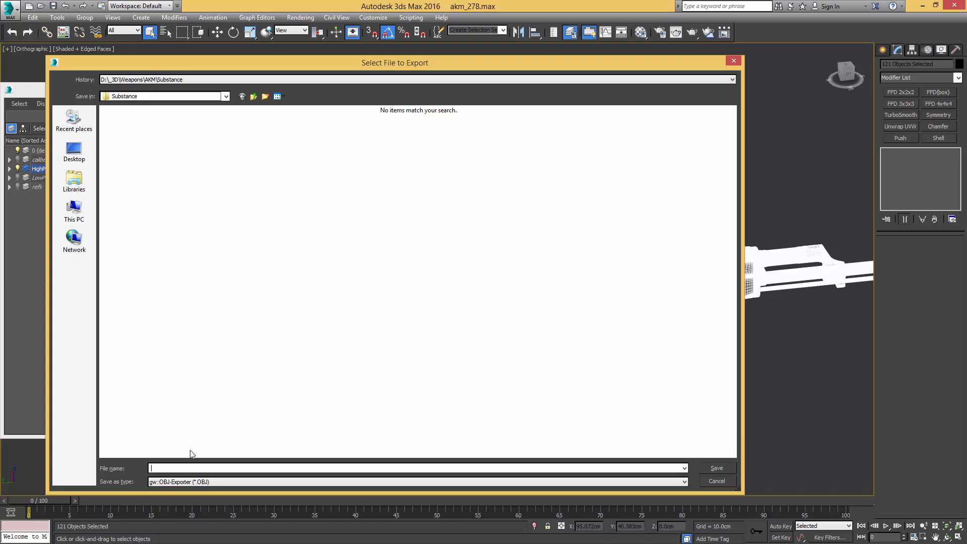
text(AKM)
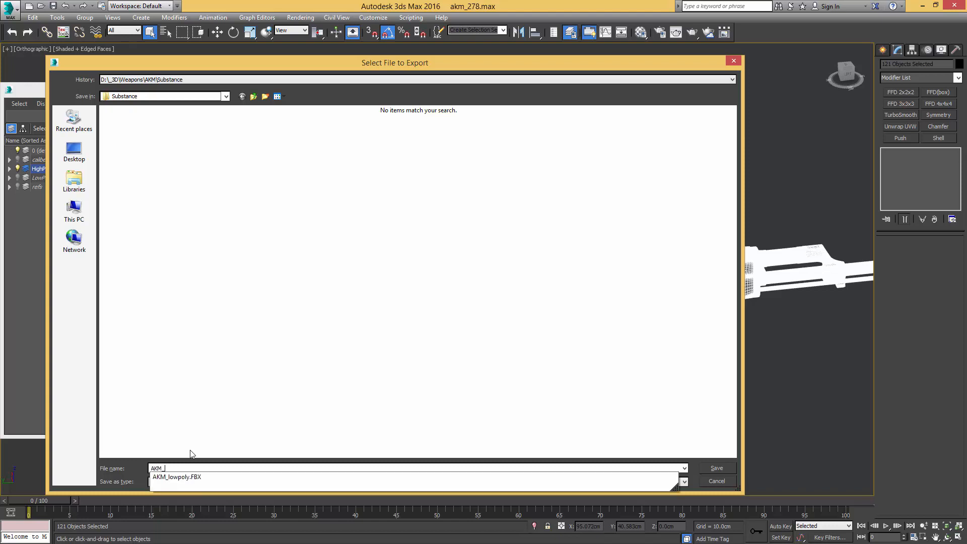
text(_highpoly)
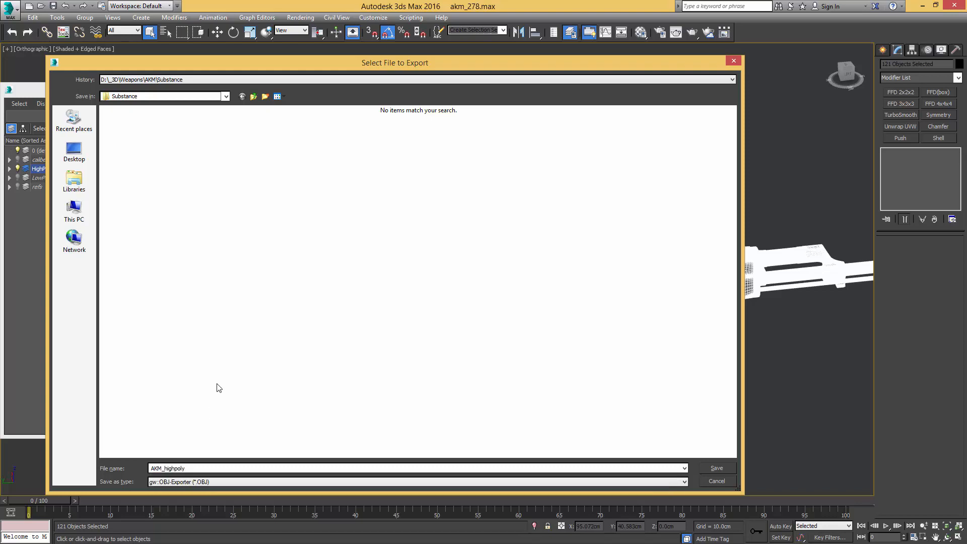
click(716, 467)
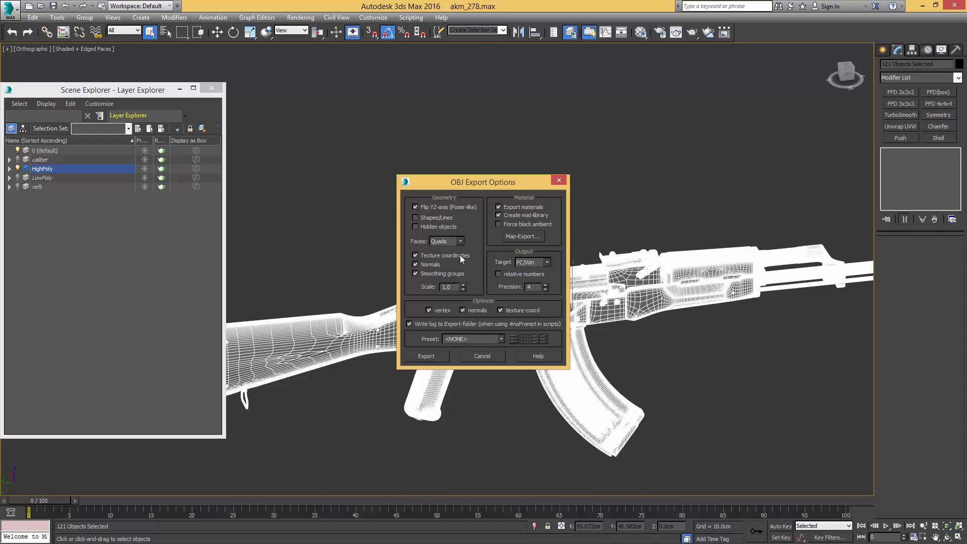
Step: Exclude texture coordinates from the OBJ export options and run the high-poly export to completion
click(415, 256)
click(430, 355)
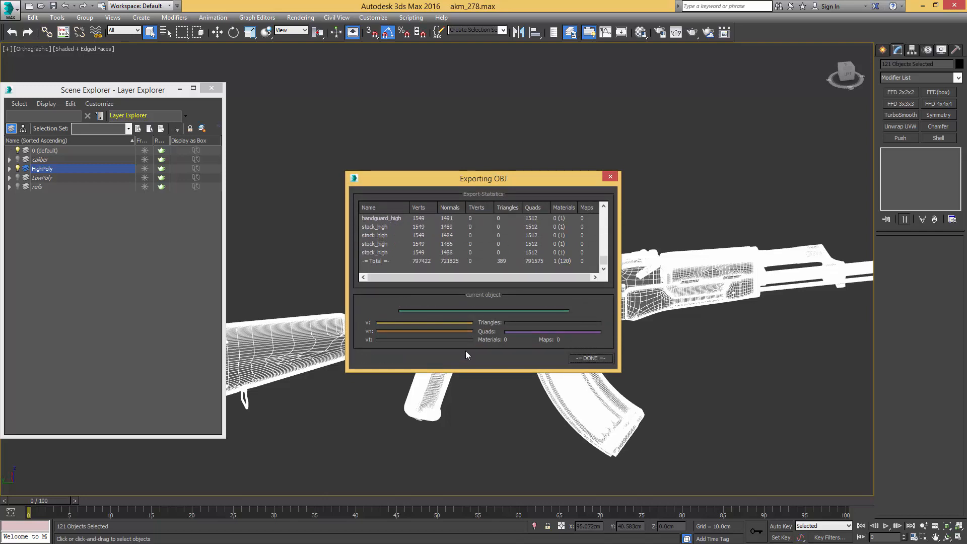
click(599, 360)
Step: Deselect the high-poly parts, close the Layer Explorer and turn off edged faces to view the shaded rifle
alt+middle_drag(600, 361, 645, 346)
click(645, 346)
click(211, 88)
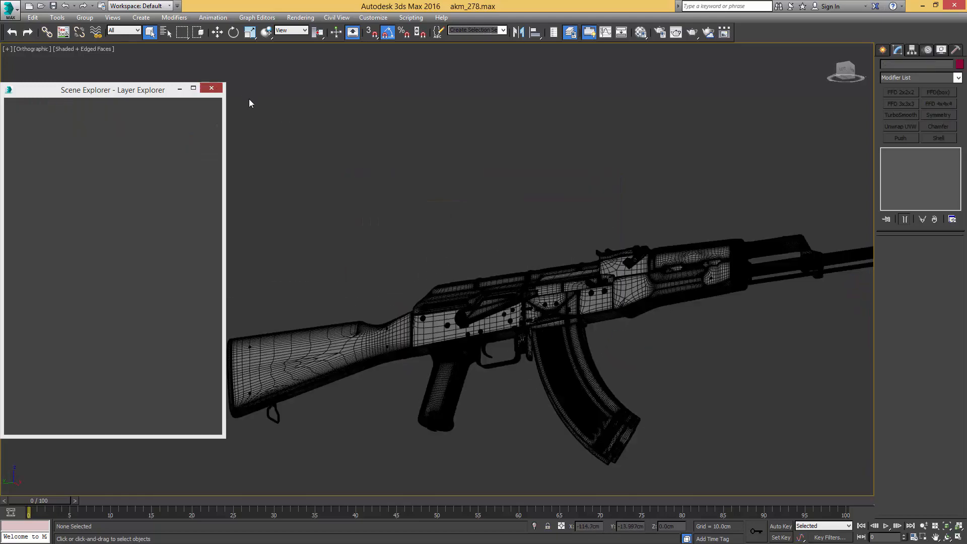
middle_drag(436, 187, 325, 185)
key(F4)
alt+middle_drag(403, 198, 435, 219)
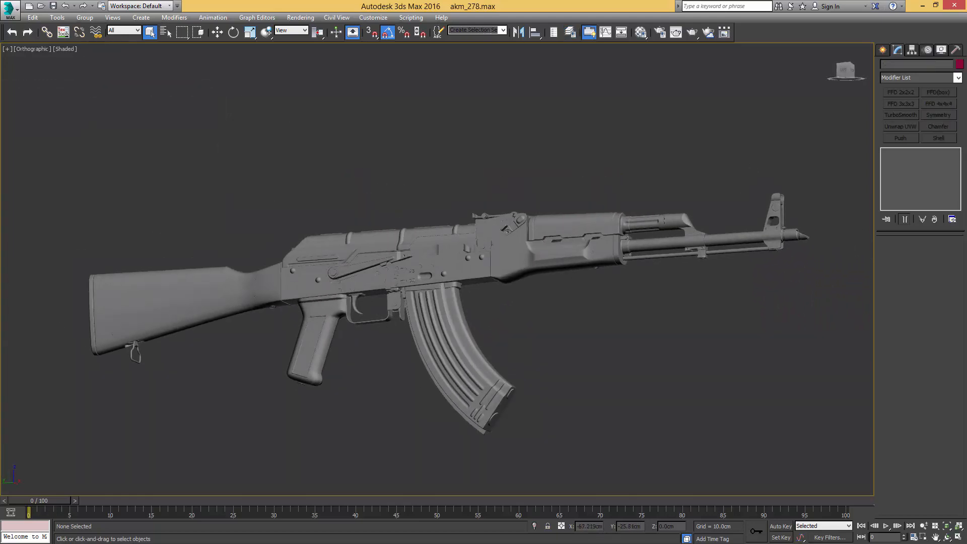
scroll(441, 220, up, 2)
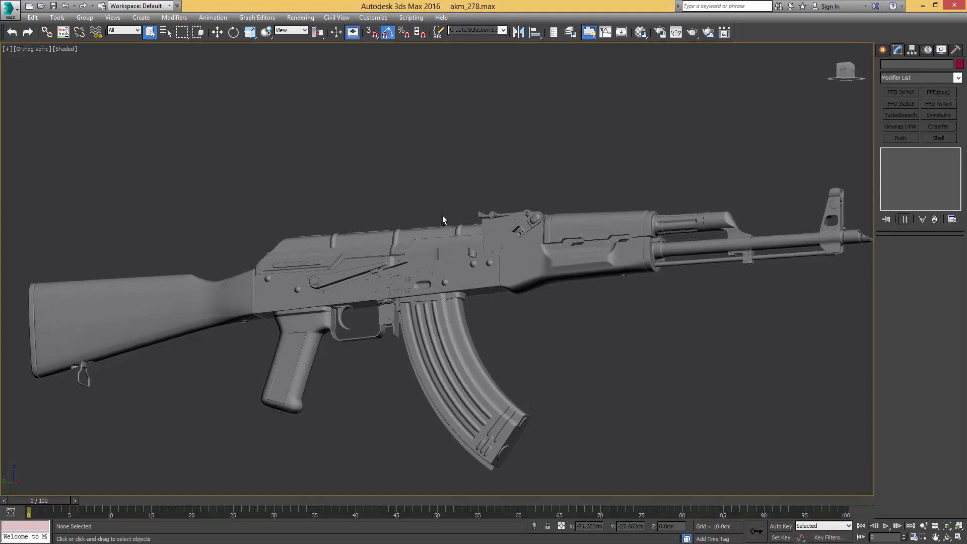